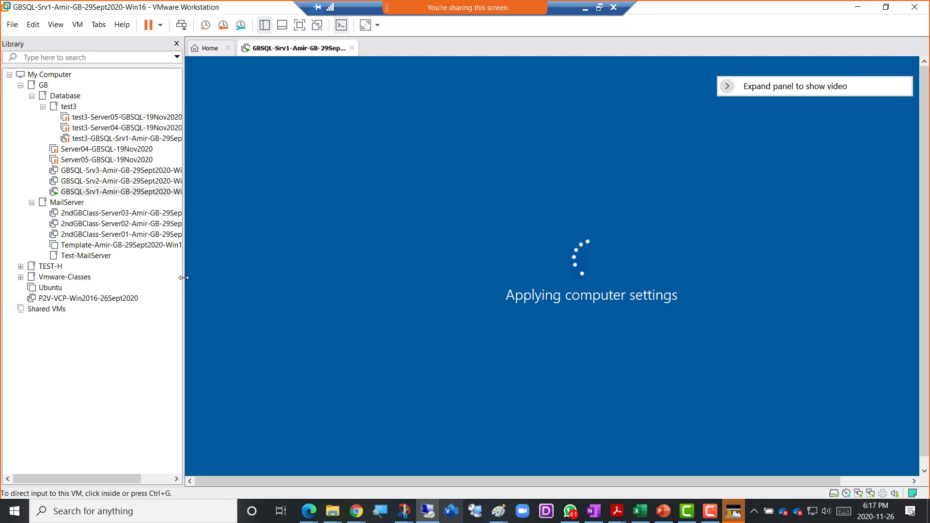
- Narrow the virtual machine library pane and switch to the Paint diagram of Server01, Server04 and Server05
{"action": "left_click_drag", "start_coordinate": [183, 277], "coordinate": [163, 277]}
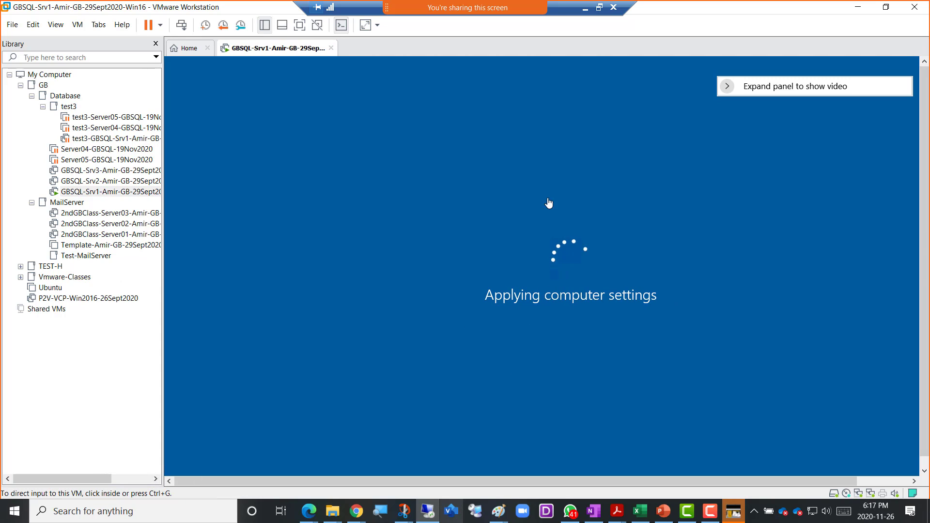
{"action": "left_click", "coordinate": [599, 7]}
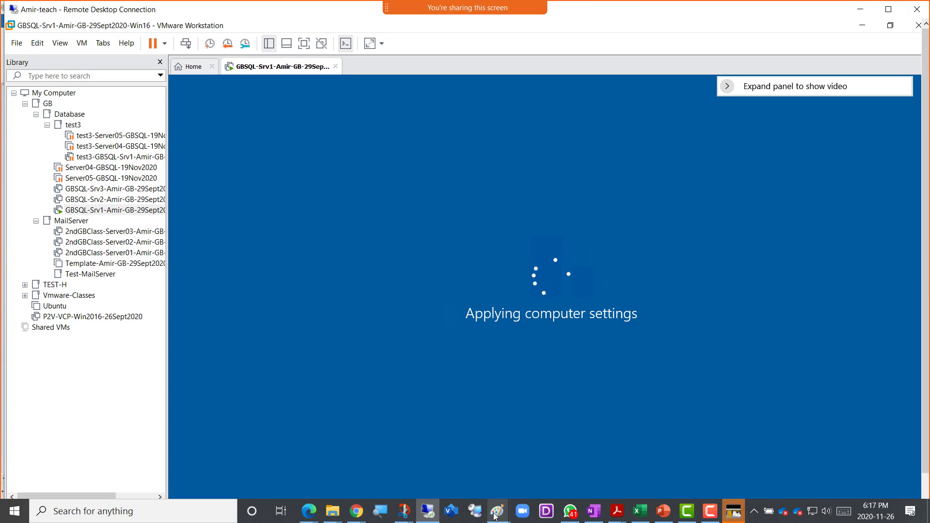
{"action": "left_click", "coordinate": [502, 516]}
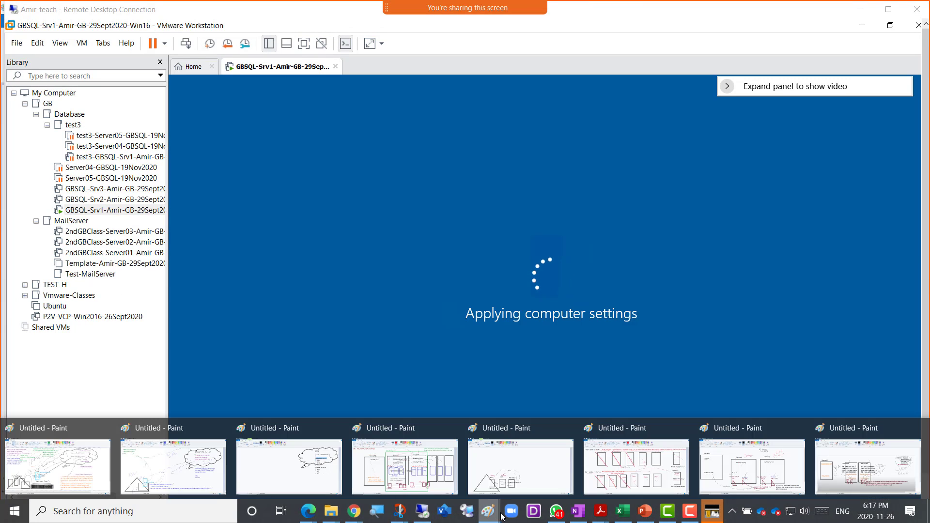
{"action": "left_click", "coordinate": [846, 478]}
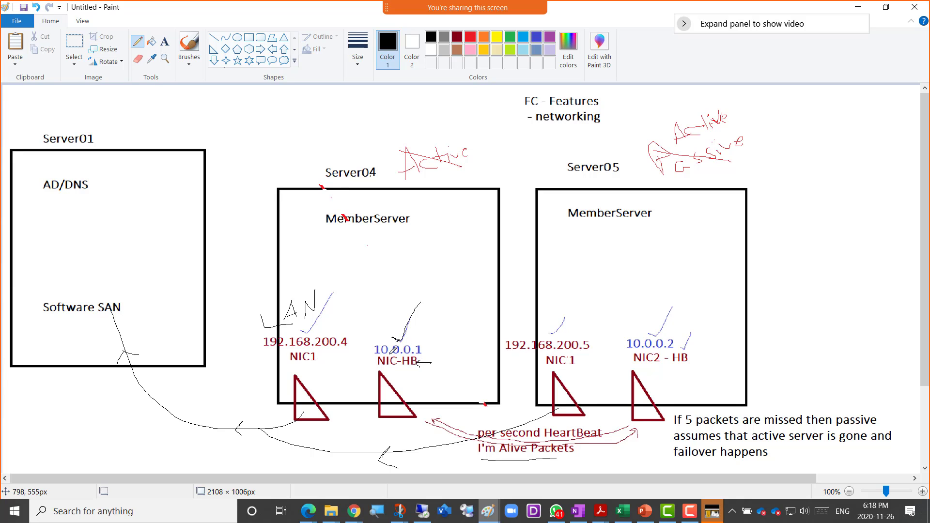
- Underline the LAN and heartbeat network addresses of Server04 and Server05 in the diagram
{"action": "left_click_drag", "start_coordinate": [389, 355], "coordinate": [414, 356]}
{"action": "left_click_drag", "start_coordinate": [298, 347], "coordinate": [342, 345]}
{"action": "left_click_drag", "start_coordinate": [530, 355], "coordinate": [562, 354]}
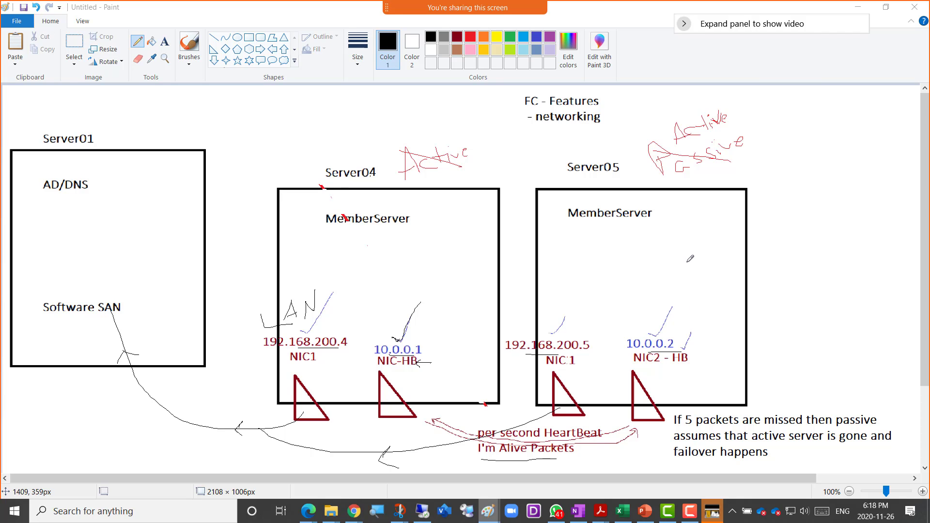
- Switch back to the GBSQL-Srv1 virtual machine in VMware Workstation and sign in with the account password
{"action": "key", "text": "alt+Tab"}
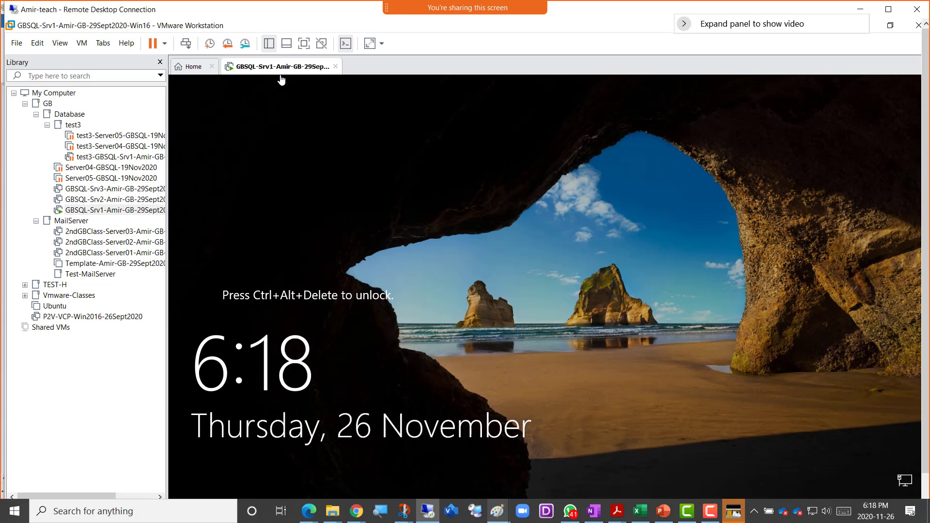
{"action": "left_click", "coordinate": [185, 43]}
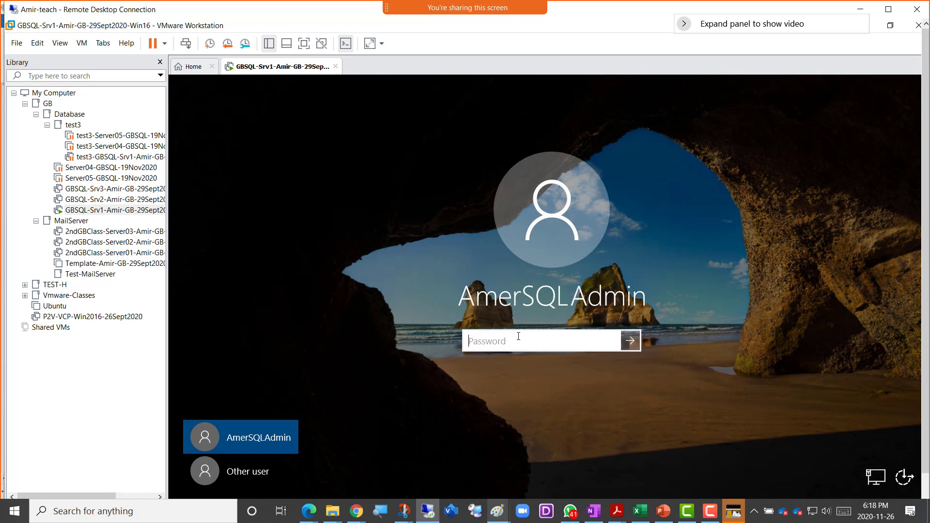
{"action": "type", "text": "••••••••••"}
{"action": "key", "text": "Return"}
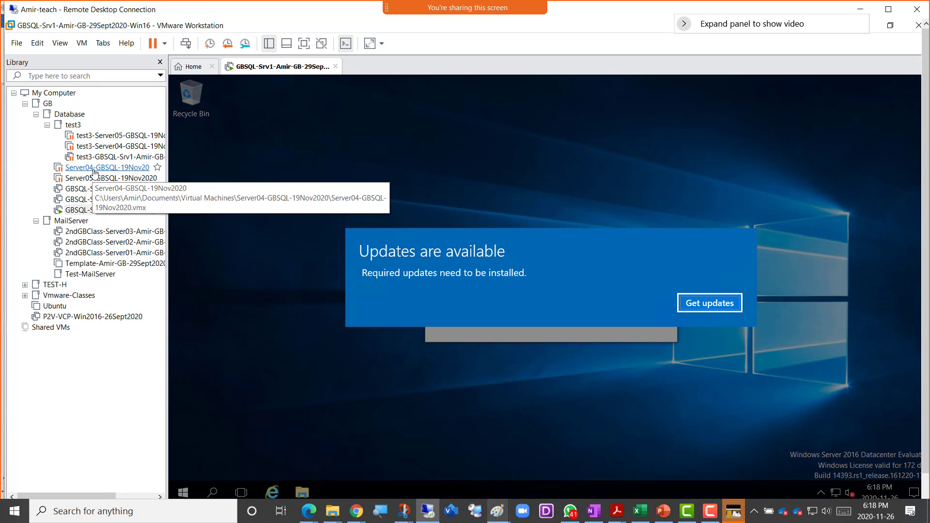
- Try to open the Server04-GBSQL-19Nov2020 virtual machine and remove its entry from the library
{"action": "double_click", "coordinate": [97, 167]}
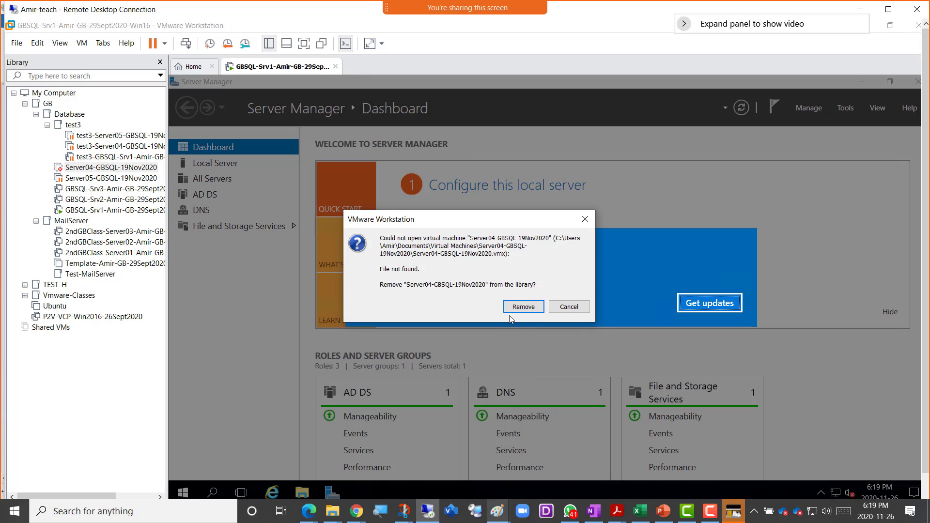
{"action": "left_click", "coordinate": [523, 307]}
- Resume the suspended Server05-GBSQL-19Nov2020 and test3-Server04-GBSQL virtual machines
{"action": "left_click", "coordinate": [102, 169]}
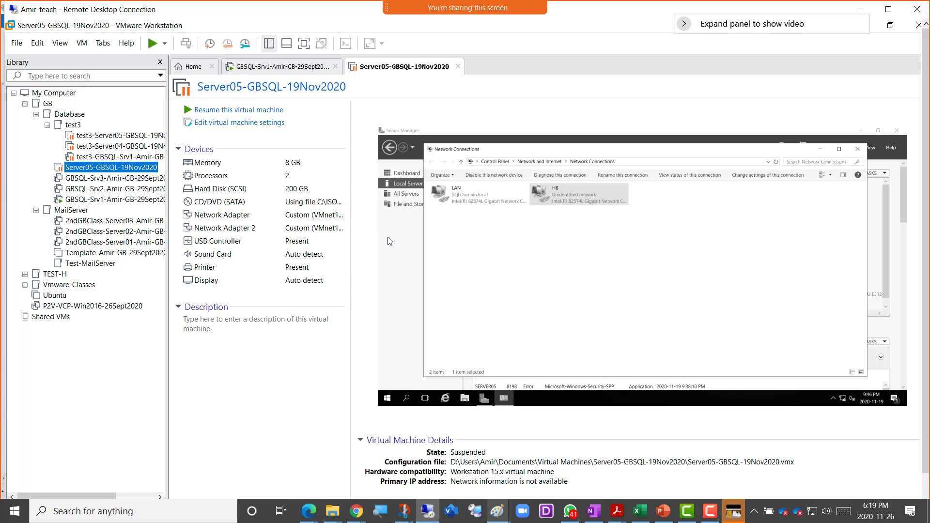
{"action": "left_click", "coordinate": [231, 111]}
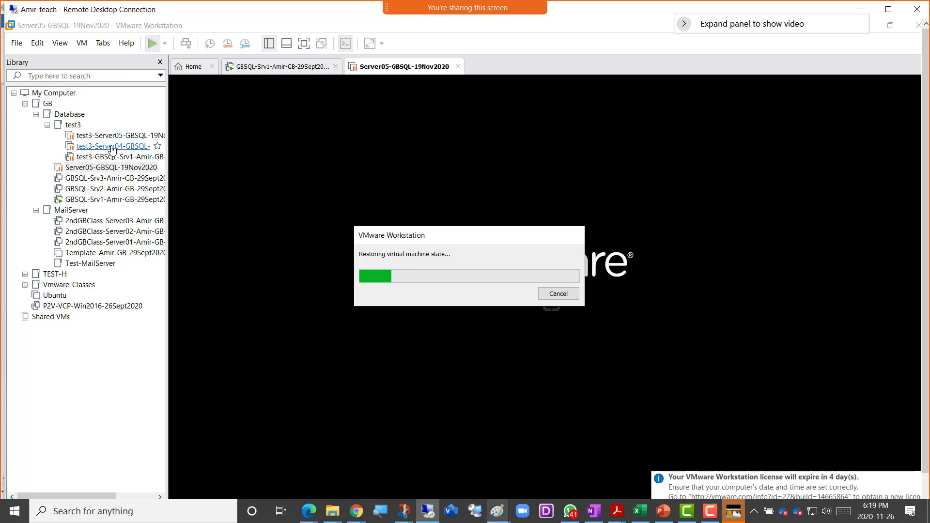
{"action": "left_click", "coordinate": [115, 146]}
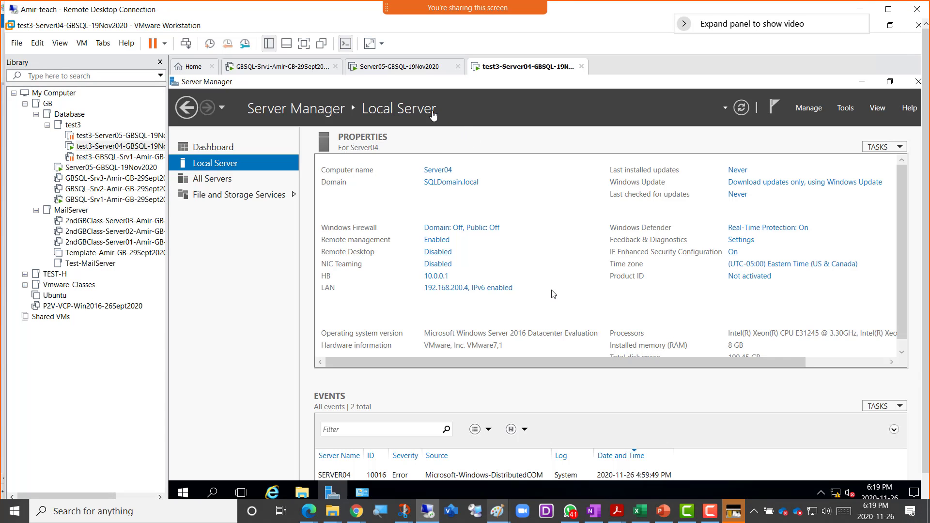
- View the available Windows updates on GBSQL-Srv1 and minimize the update settings window
{"action": "left_click", "coordinate": [276, 68]}
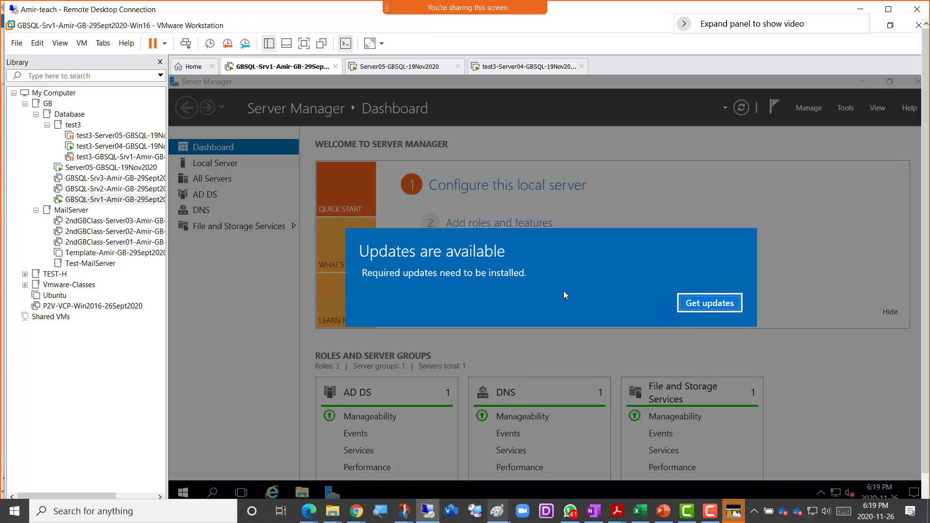
{"action": "left_click", "coordinate": [710, 303]}
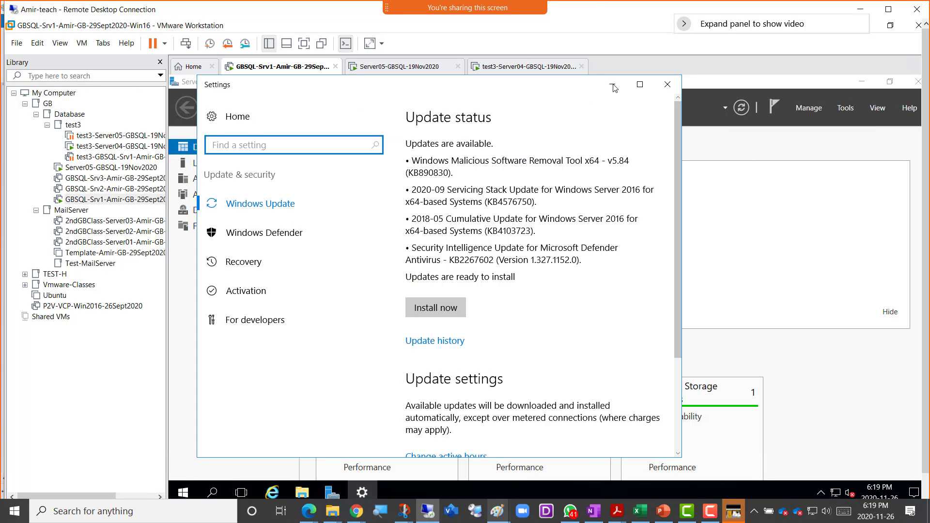
{"action": "left_click", "coordinate": [613, 83]}
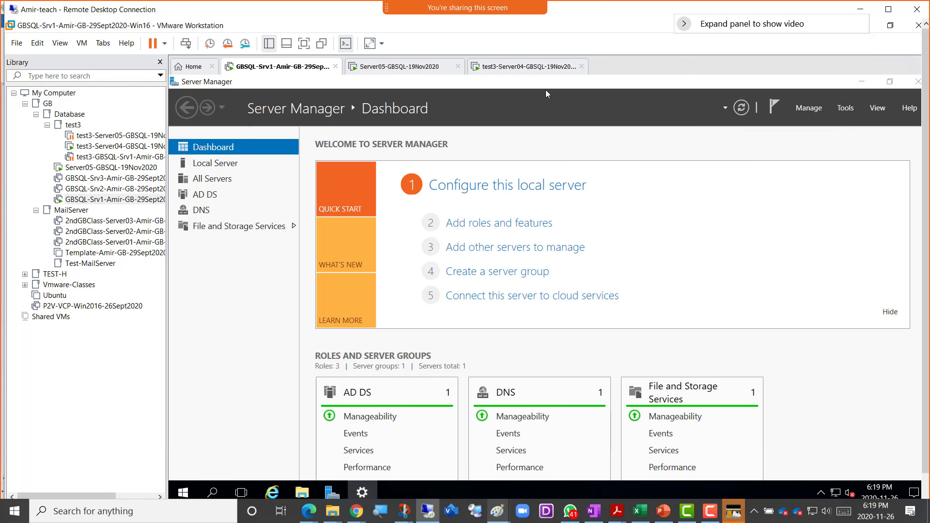
- Reorder the open virtual machines so Server04 comes before Server05, and narrow the library pane further
{"action": "left_click", "coordinate": [407, 68]}
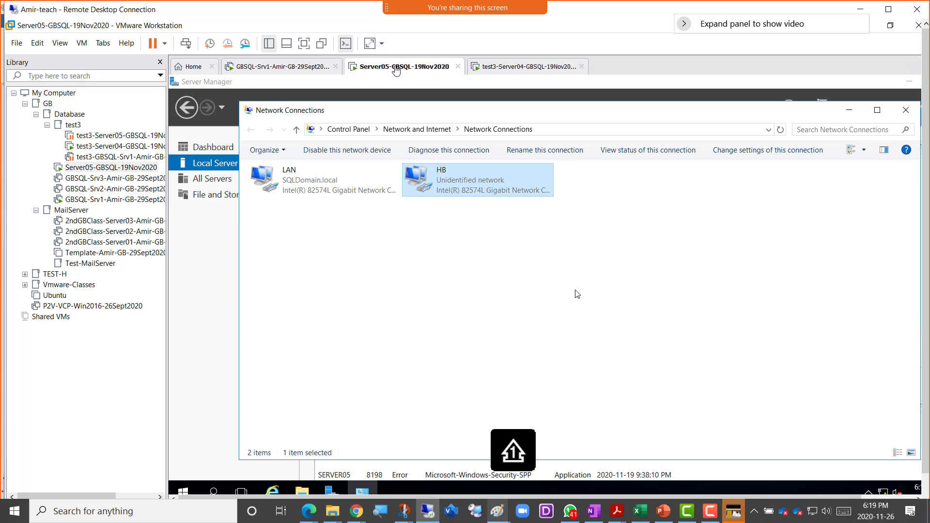
{"action": "left_click_drag", "start_coordinate": [395, 70], "coordinate": [576, 68]}
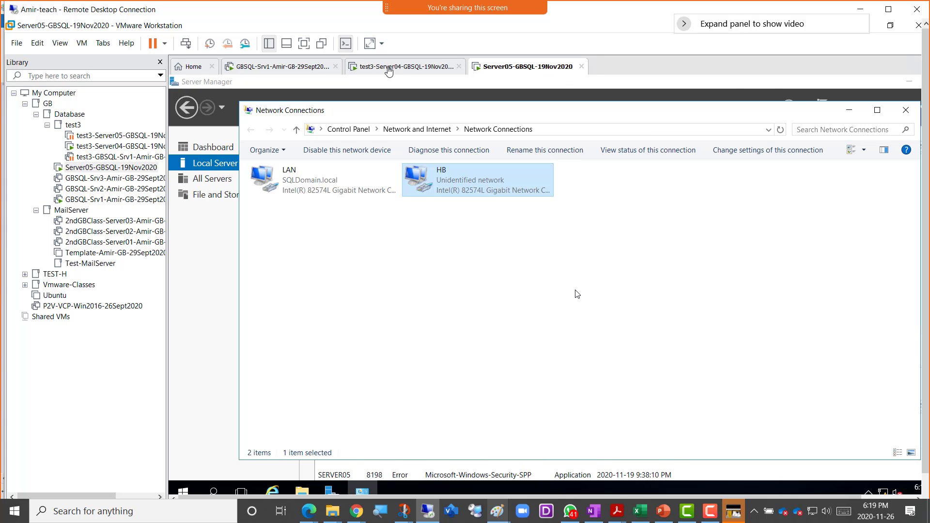
{"action": "left_click", "coordinate": [388, 69]}
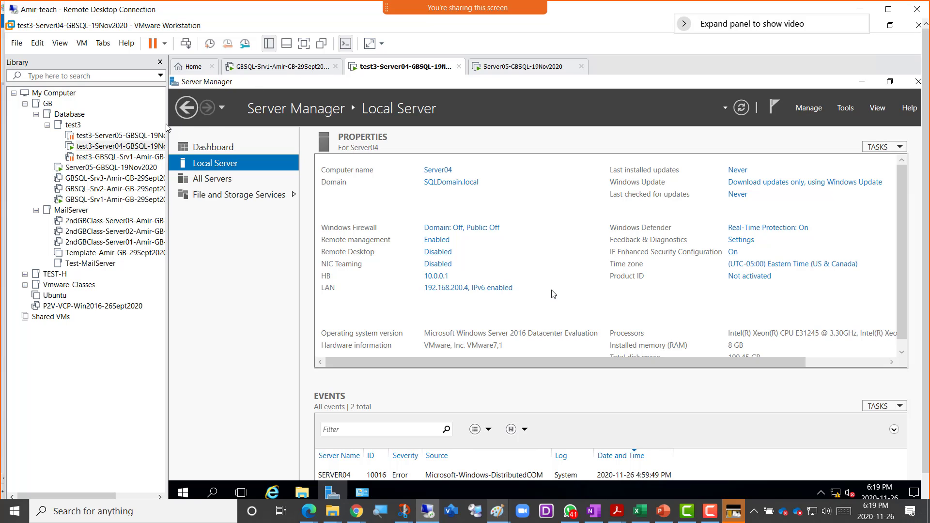
{"action": "left_click_drag", "start_coordinate": [167, 125], "coordinate": [118, 125]}
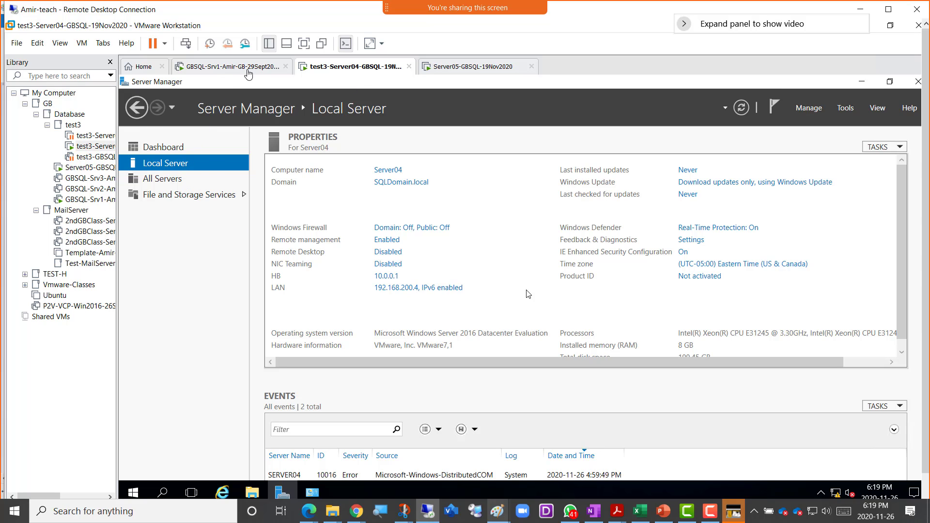
- Open an administrator Command Prompt on GBSQL-Srv1 and run whoami to check the signed-in account
{"action": "left_click", "coordinate": [247, 67]}
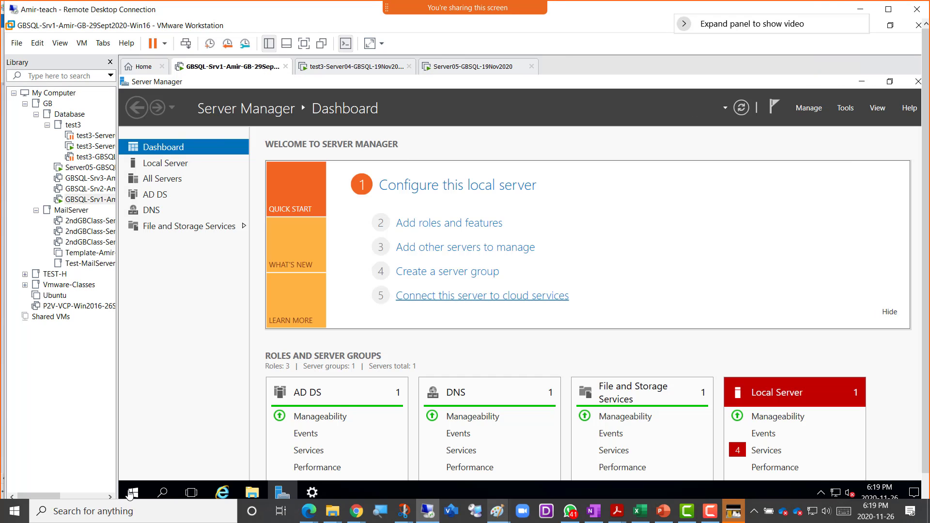
{"action": "left_click", "coordinate": [131, 493]}
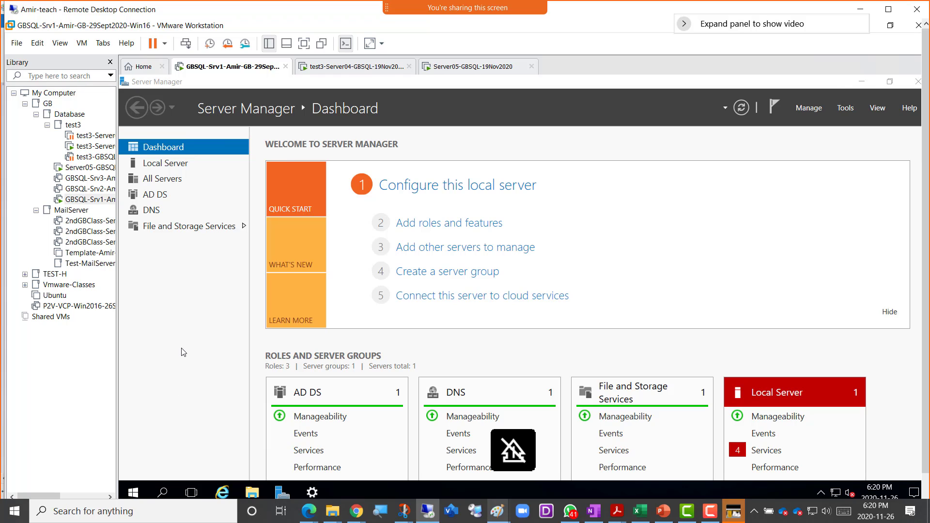
{"action": "left_click", "coordinate": [189, 332]}
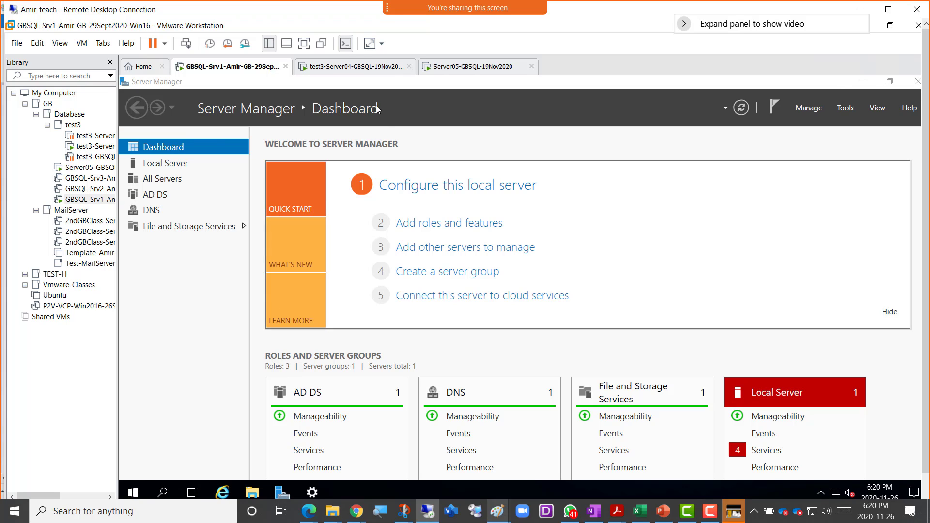
{"action": "left_click", "coordinate": [356, 66]}
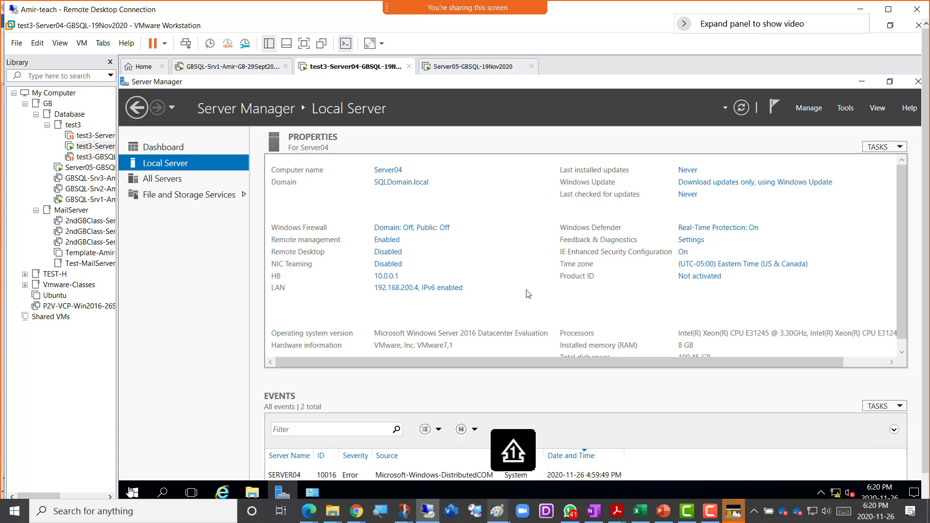
{"action": "right_click", "coordinate": [131, 493]}
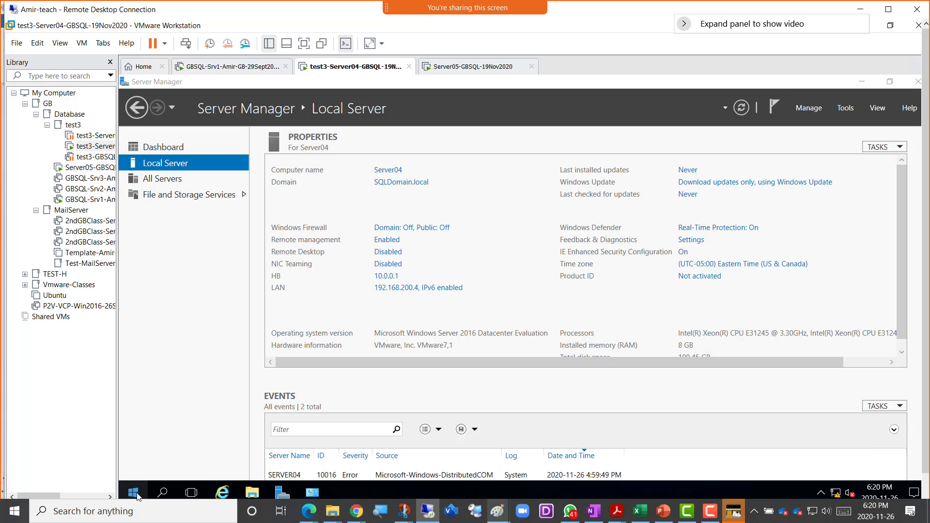
{"action": "left_click", "coordinate": [456, 66]}
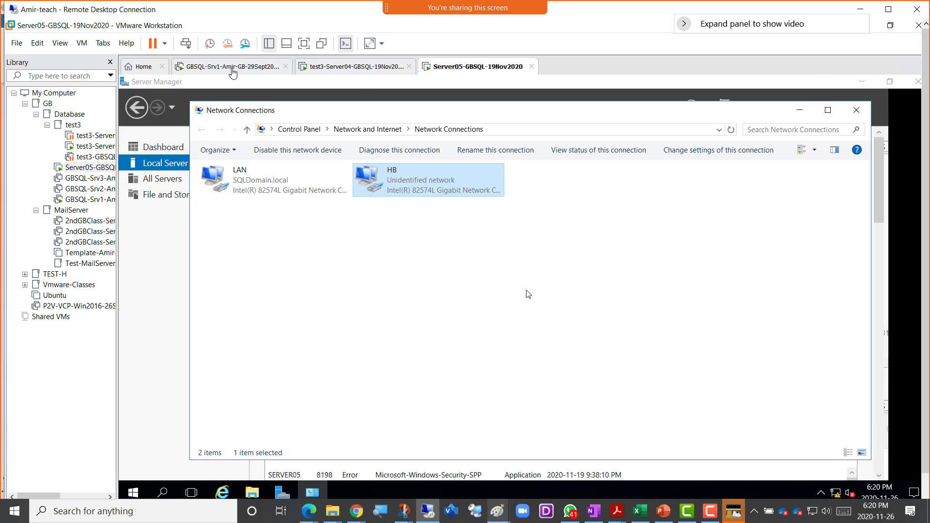
{"action": "left_click", "coordinate": [228, 67]}
{"action": "left_click", "coordinate": [474, 362]}
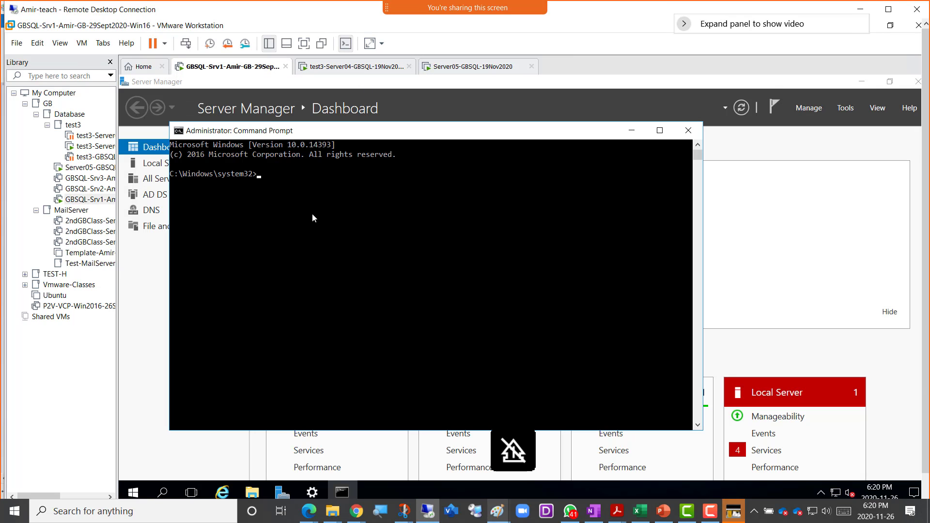
{"action": "type", "text": "whoami"}
{"action": "key", "text": "Return"}
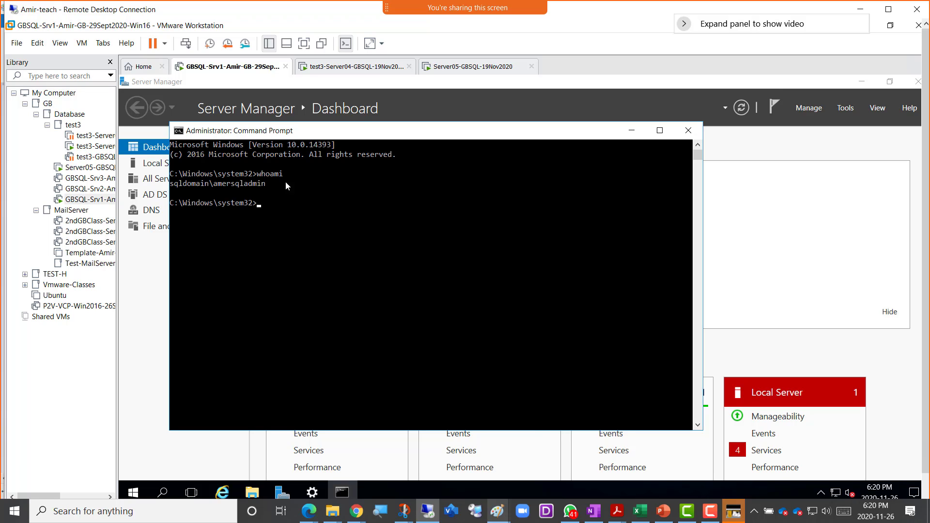
- Launch an administrator Command Prompt on the test3-Server04 virtual machine
{"action": "left_click", "coordinate": [336, 72]}
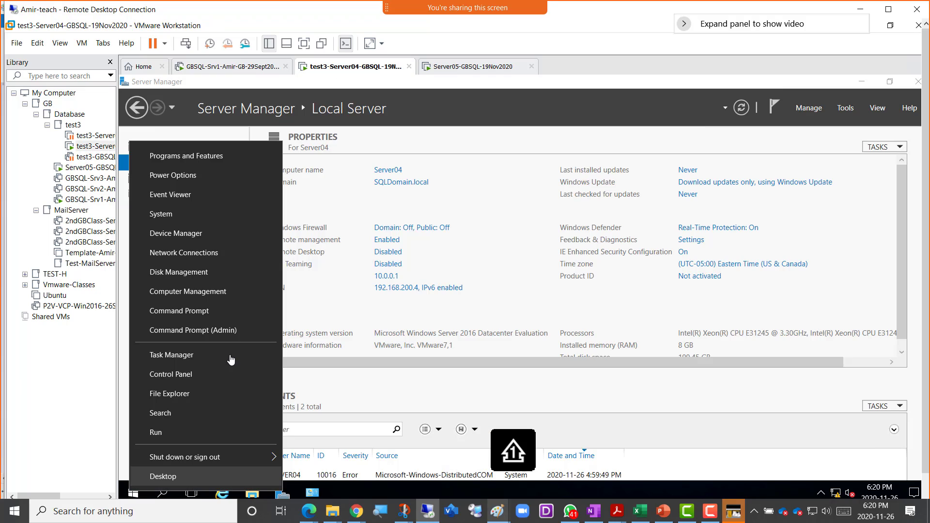
{"action": "left_click", "coordinate": [201, 334]}
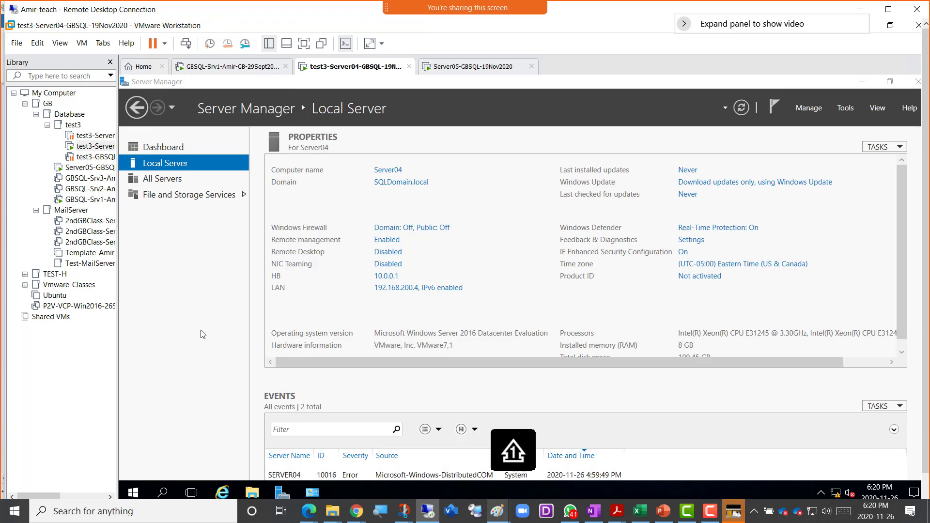
- Open an administrator Command Prompt on Server05, allowing the elevation, and run whoami to check the signed-in account
{"action": "left_click", "coordinate": [477, 68]}
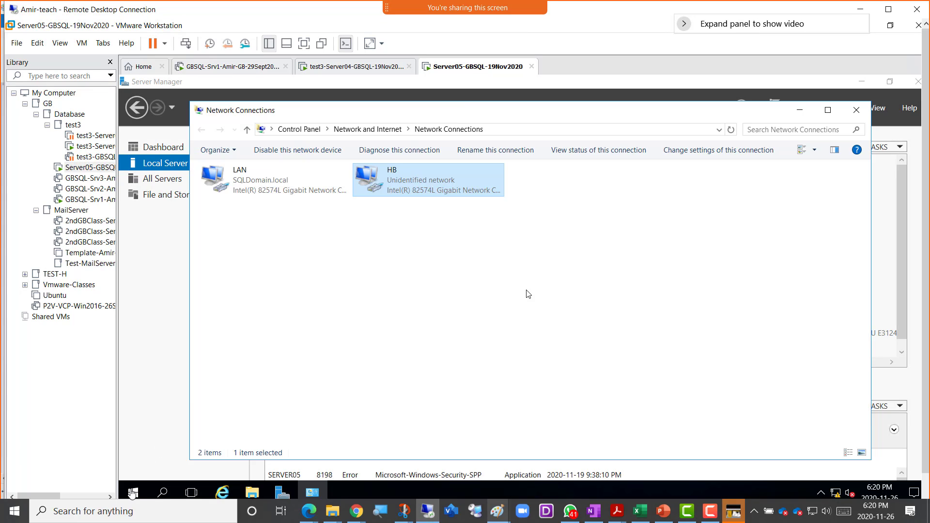
{"action": "left_click", "coordinate": [132, 492]}
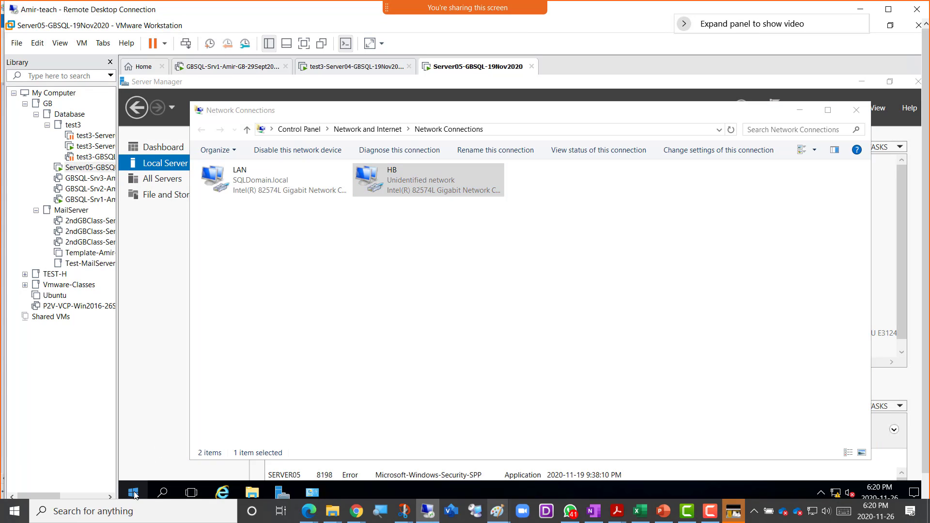
{"action": "right_click", "coordinate": [135, 494]}
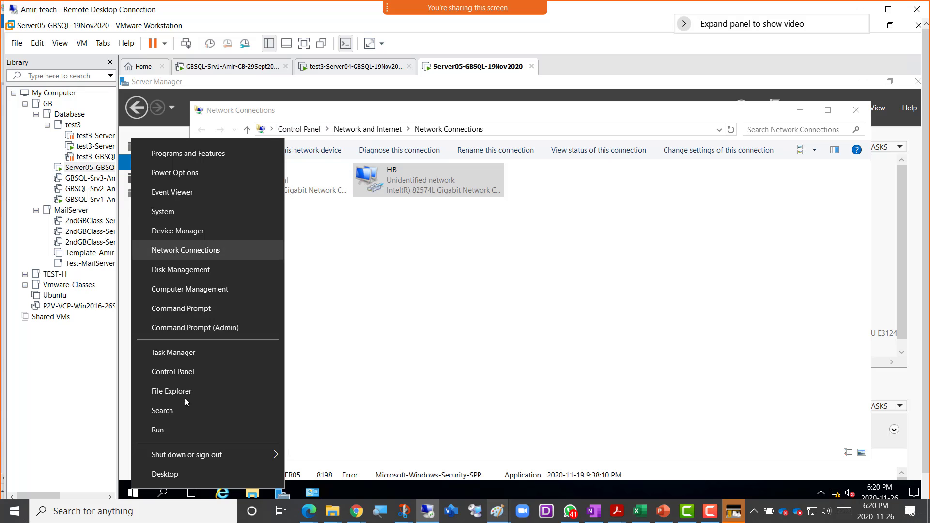
{"action": "left_click", "coordinate": [196, 328]}
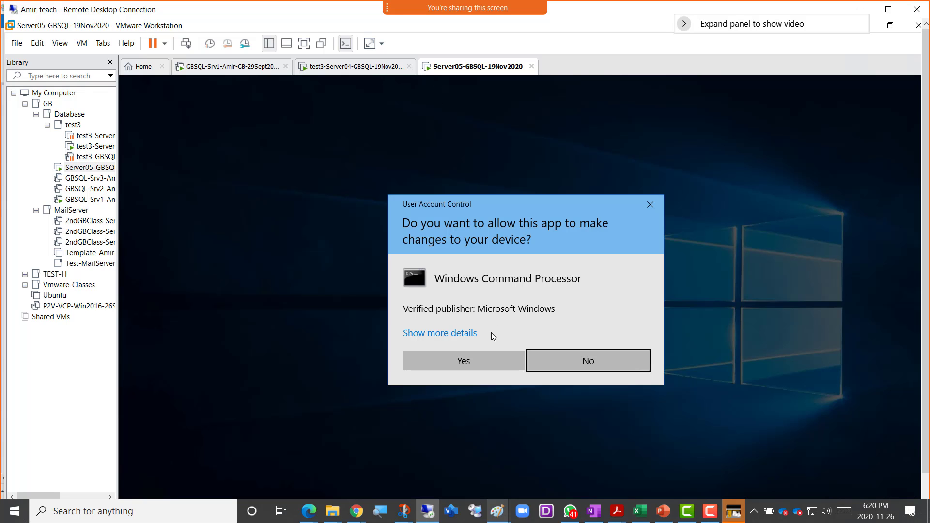
{"action": "left_click", "coordinate": [478, 369]}
{"action": "left_click", "coordinate": [358, 196]}
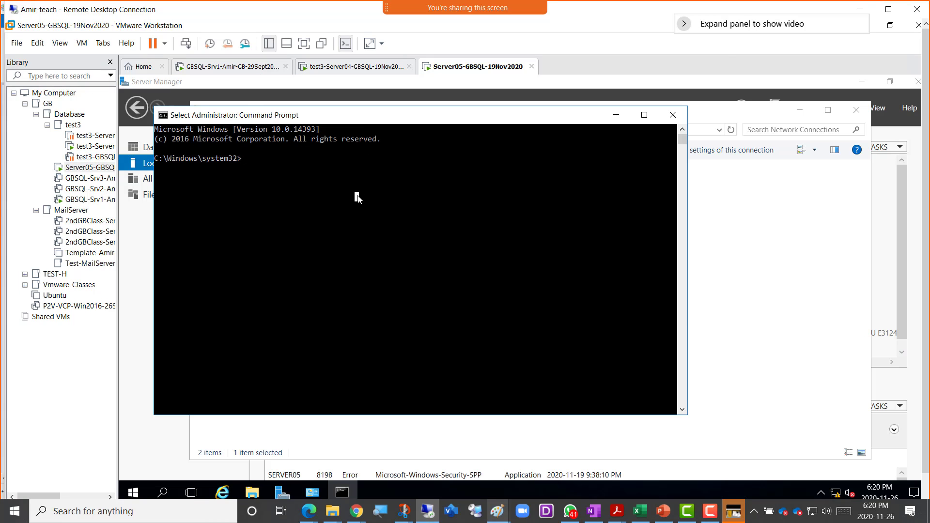
{"action": "type", "text": "whoami"}
{"action": "key", "text": "Return"}
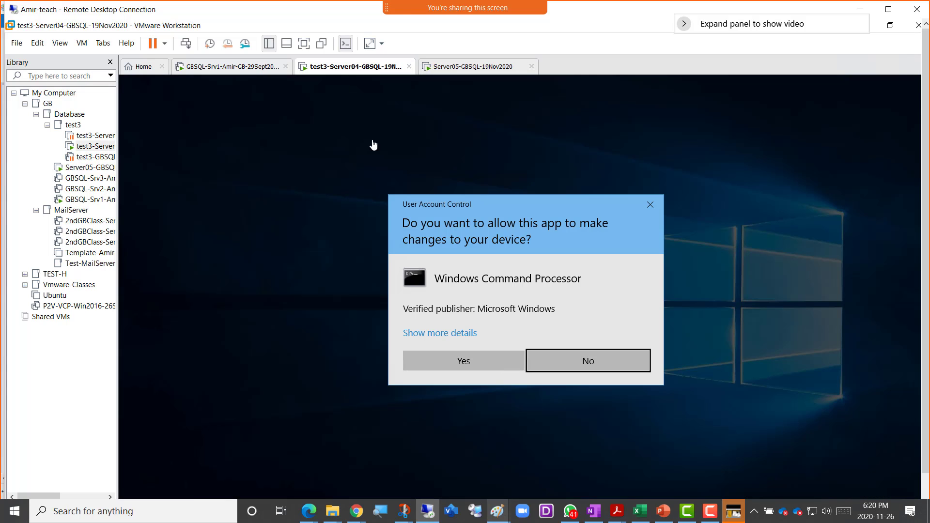
- Allow the elevation prompt on Server04, run whoami in the administrator Command Prompt, and minimize the prompt window
{"action": "left_click", "coordinate": [341, 68]}
{"action": "left_click", "coordinate": [487, 361]}
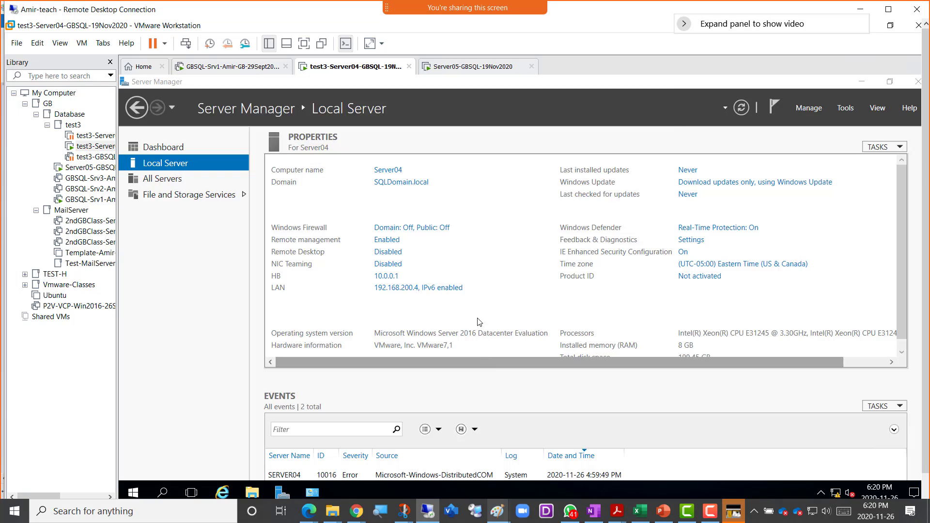
{"action": "type", "text": "whoami"}
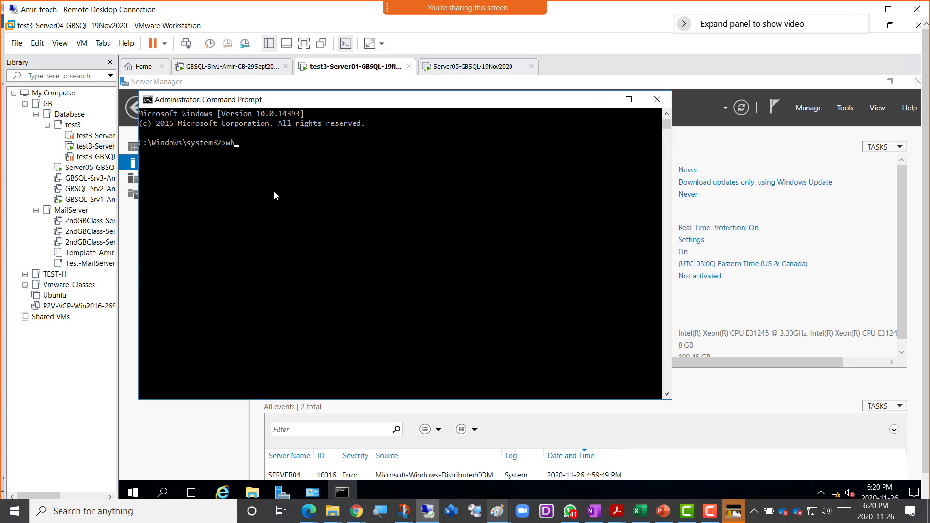
{"action": "key", "text": "Return"}
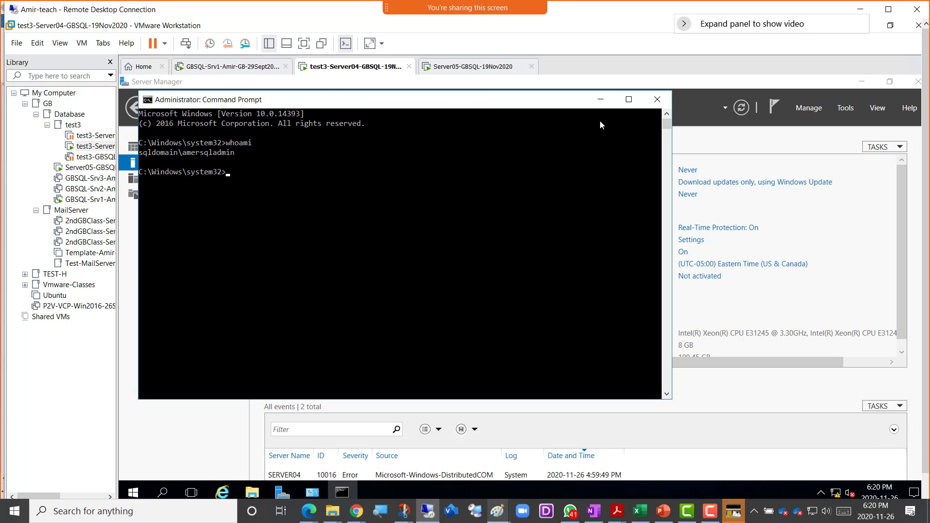
{"action": "left_click", "coordinate": [600, 99]}
{"action": "left_click", "coordinate": [601, 100]}
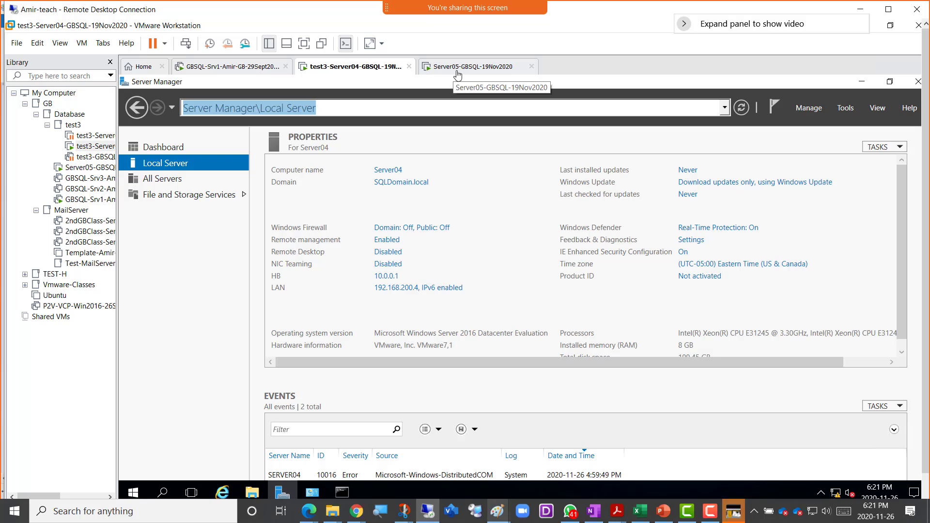
- Open Network Connections through the LAN address in the Local Server properties, on Server04 and on Server05
{"action": "left_click", "coordinate": [524, 311]}
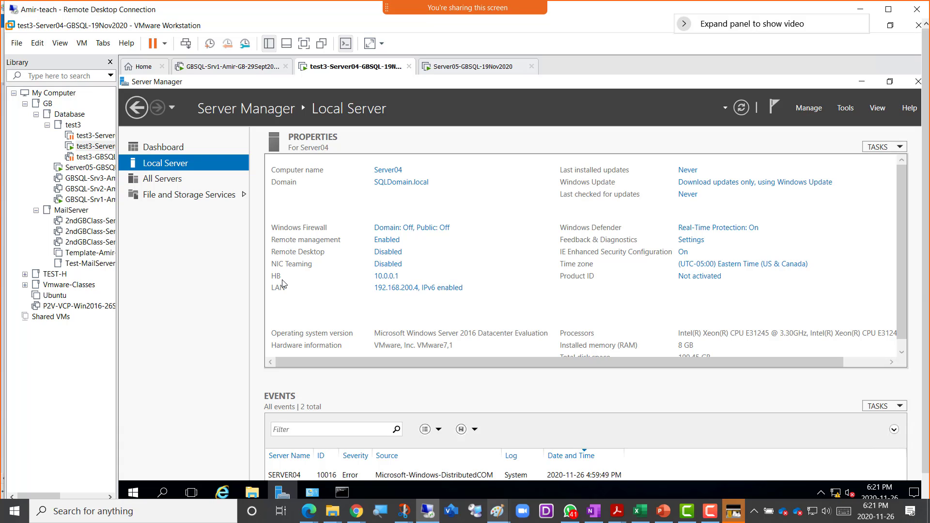
{"action": "left_click", "coordinate": [420, 288]}
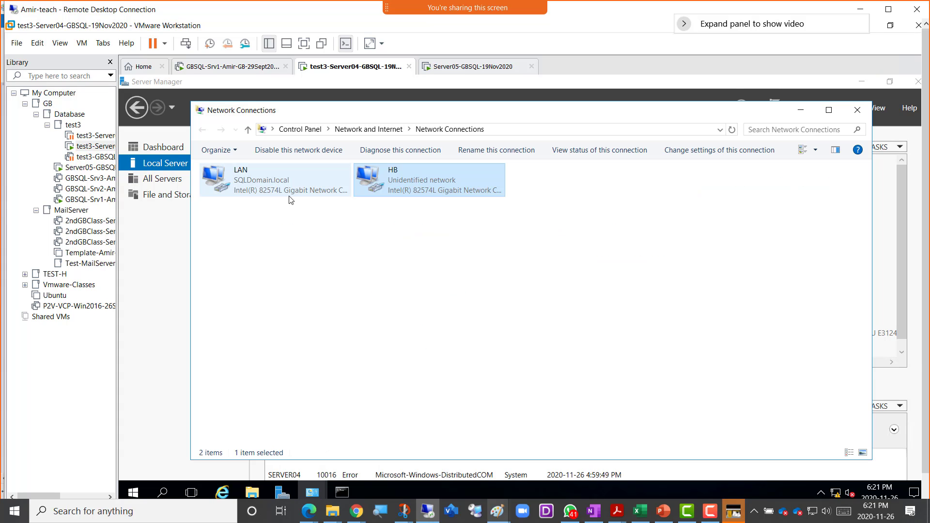
{"action": "left_click", "coordinate": [463, 68]}
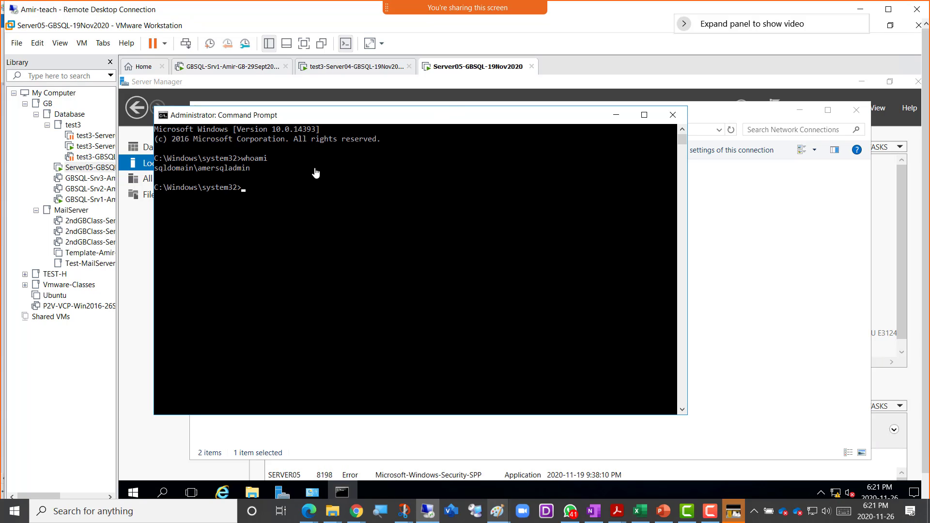
{"action": "left_click", "coordinate": [144, 167]}
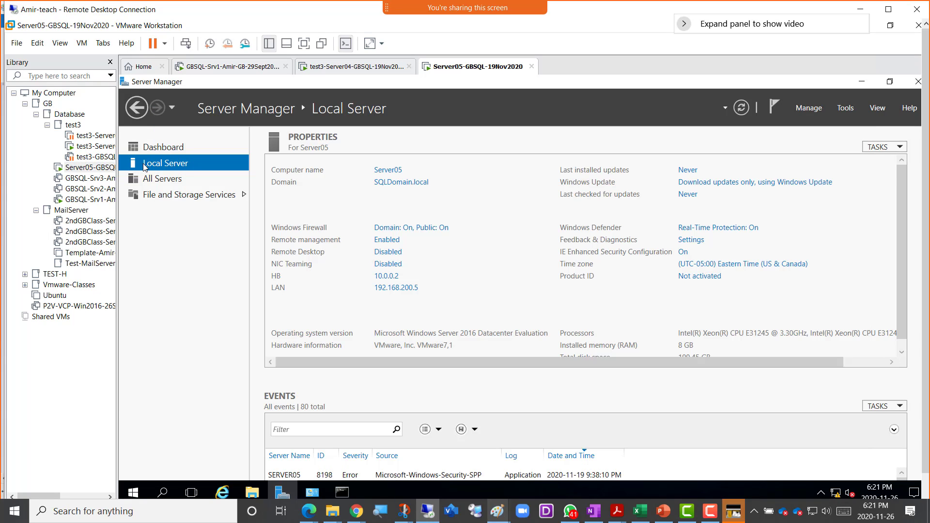
{"action": "left_click", "coordinate": [394, 290]}
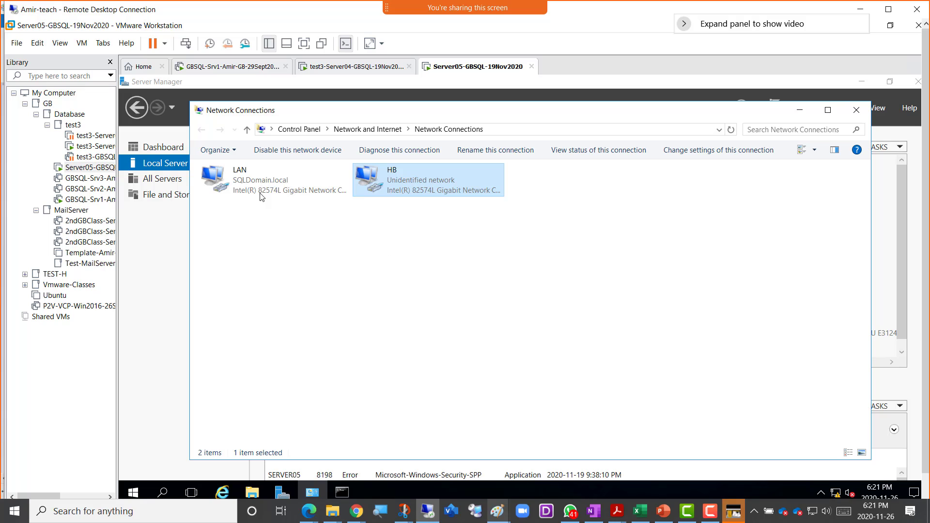
- On Server04, disable Internet Protocol Version 6 (TCP/IPv6) for the LAN adapter, then close its status window
{"action": "left_click", "coordinate": [345, 71]}
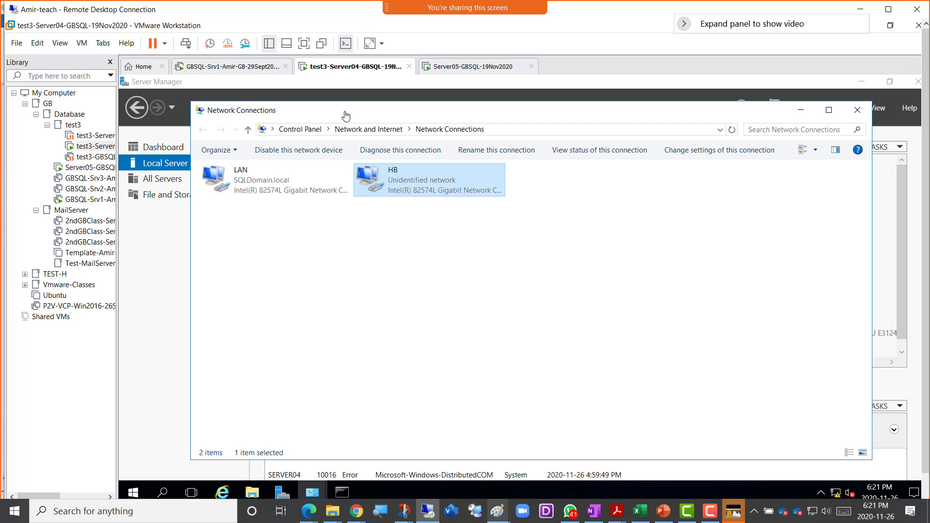
{"action": "left_click_drag", "start_coordinate": [346, 115], "coordinate": [415, 130]}
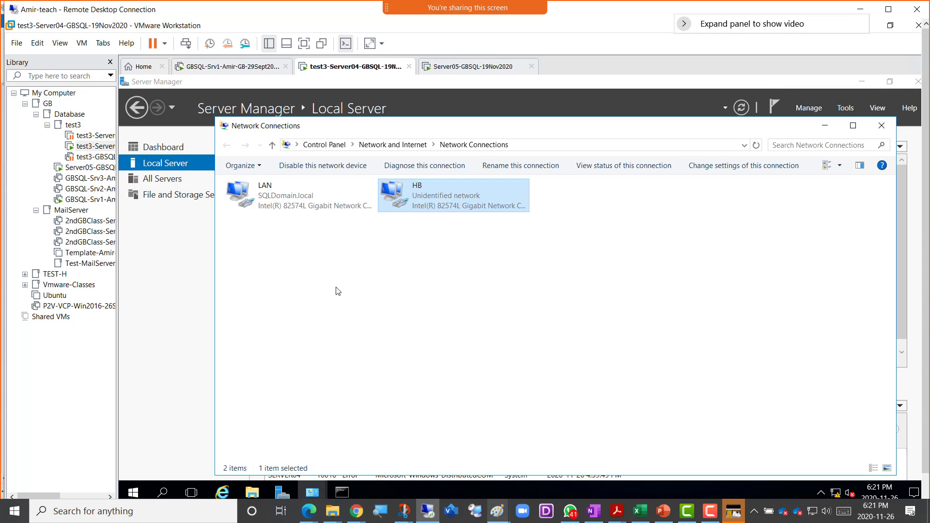
{"action": "double_click", "coordinate": [280, 205]}
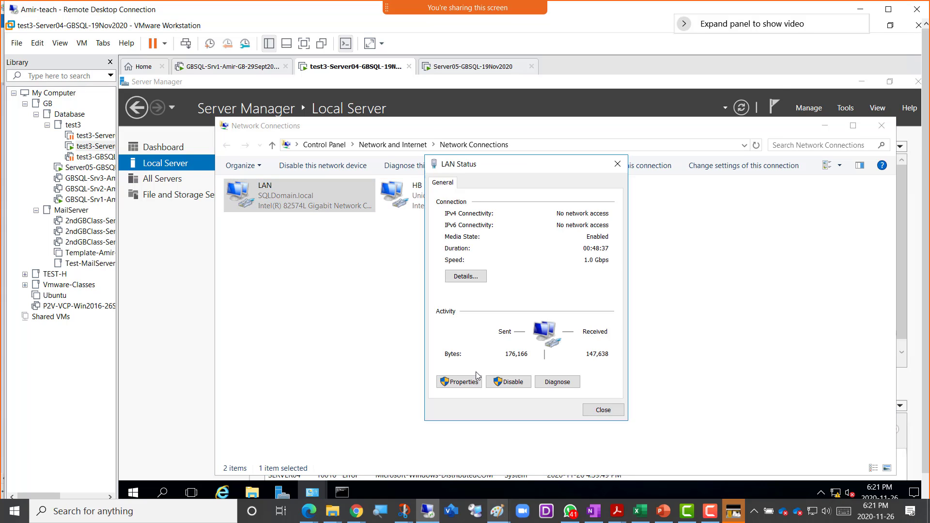
{"action": "left_click", "coordinate": [474, 382]}
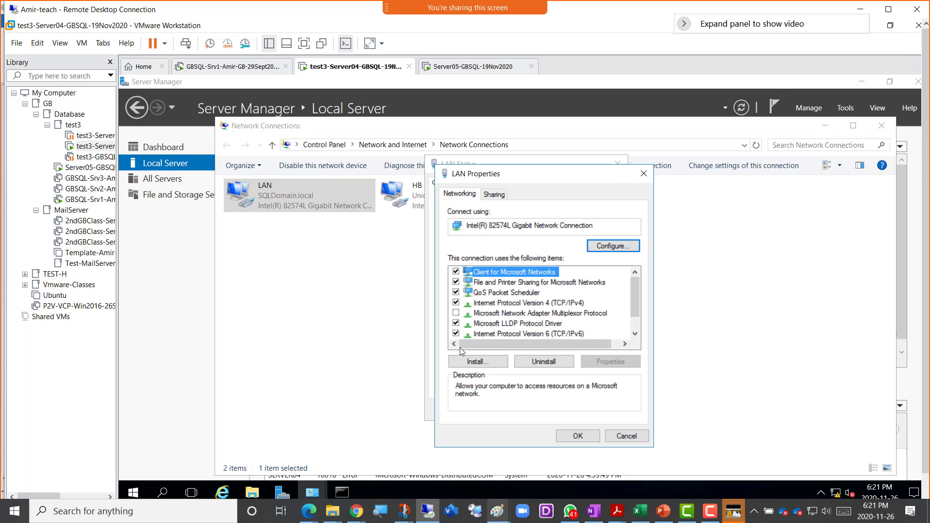
{"action": "left_click", "coordinate": [456, 333]}
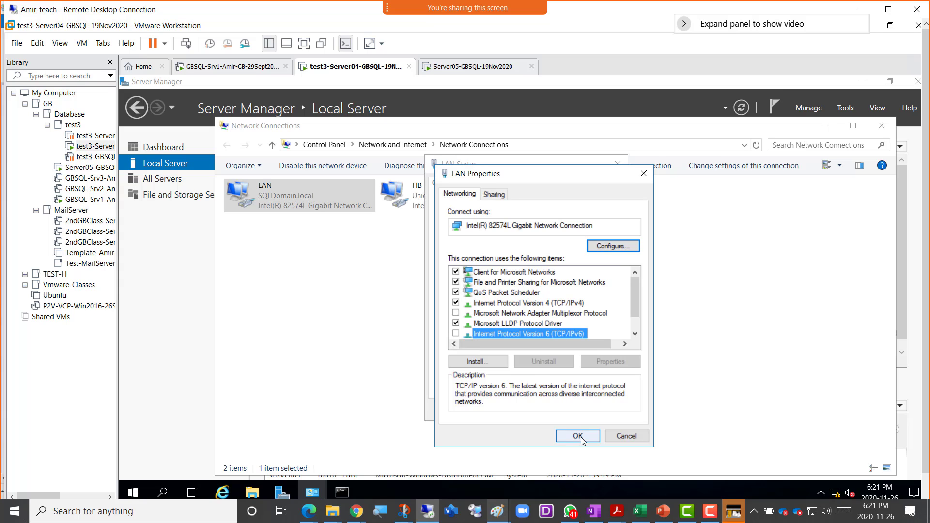
{"action": "left_click", "coordinate": [580, 436]}
{"action": "left_click", "coordinate": [597, 410]}
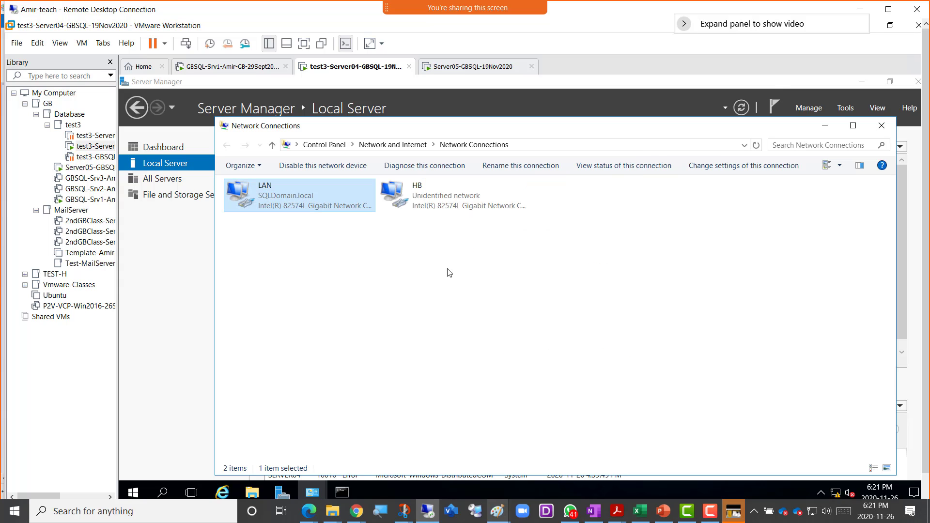
- Switch to the Paint drawing of the failover cluster layout, review the Server04 and Server05 network settings, and minimize it
{"action": "mouse_move", "coordinate": [496, 509]}
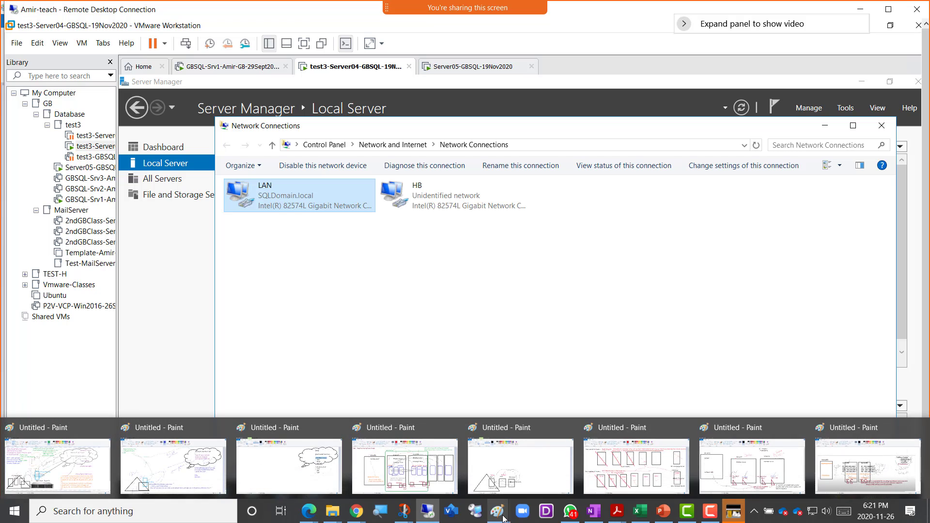
{"action": "left_click", "coordinate": [879, 474]}
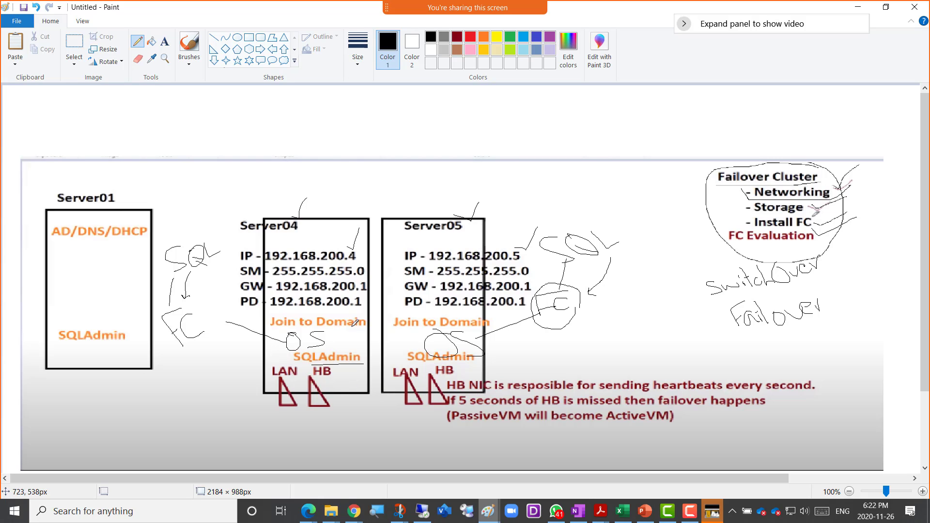
{"action": "left_click", "coordinate": [857, 7]}
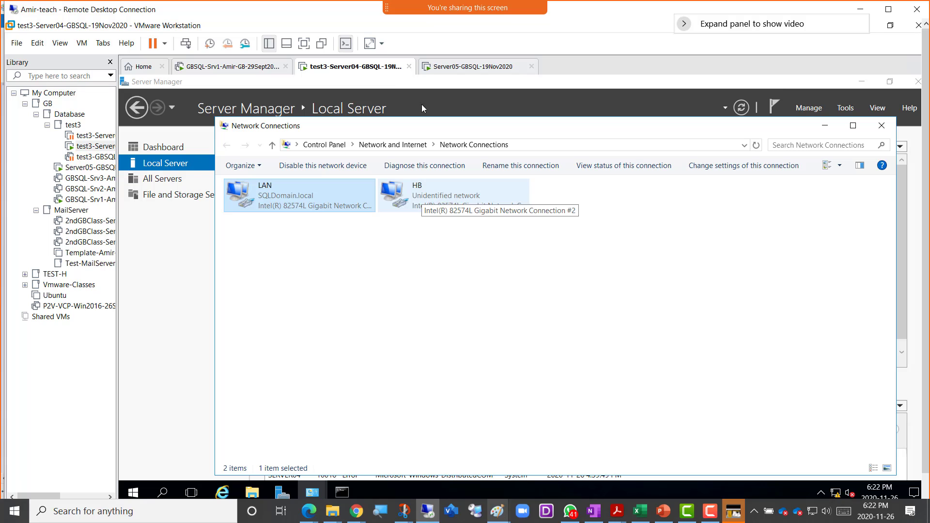
- View the HB adapter's connection details on Server04 and highlight its IPv4 address
{"action": "left_click", "coordinate": [427, 196]}
{"action": "double_click", "coordinate": [427, 196]}
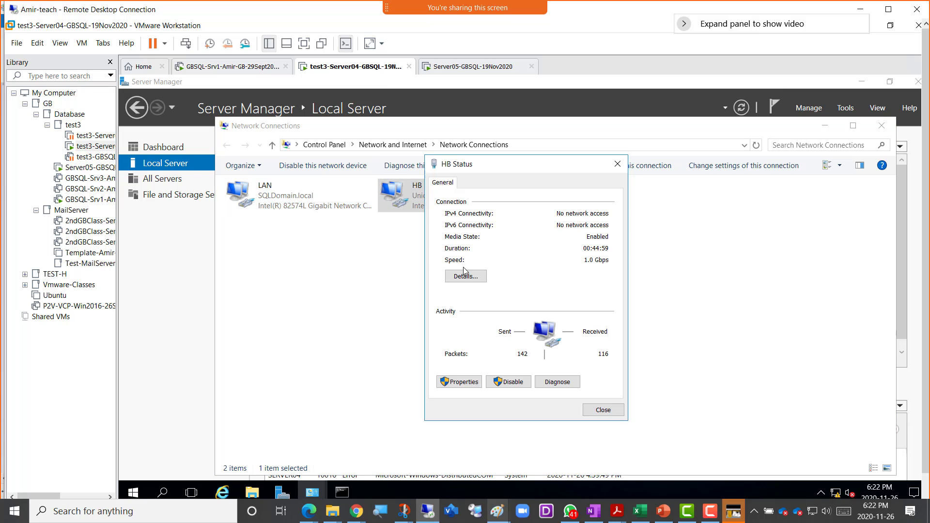
{"action": "left_click", "coordinate": [470, 281]}
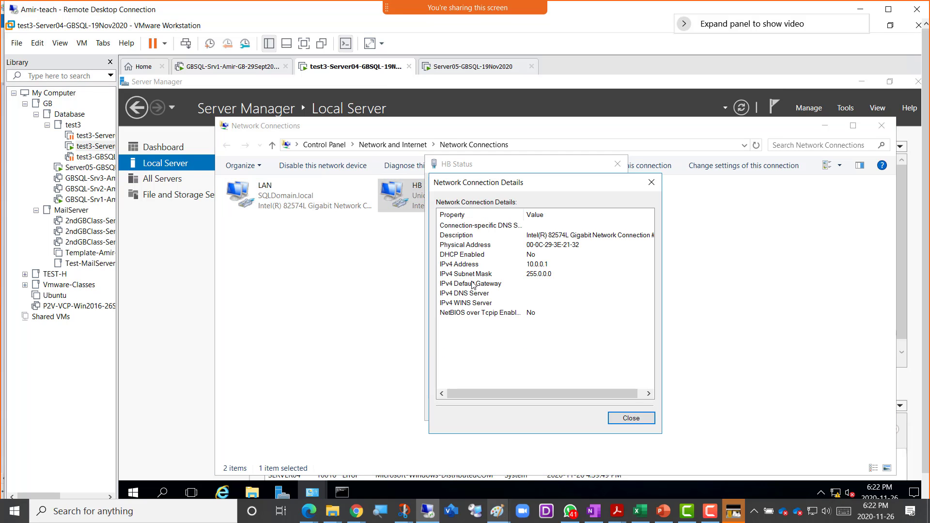
{"action": "left_click", "coordinate": [524, 267]}
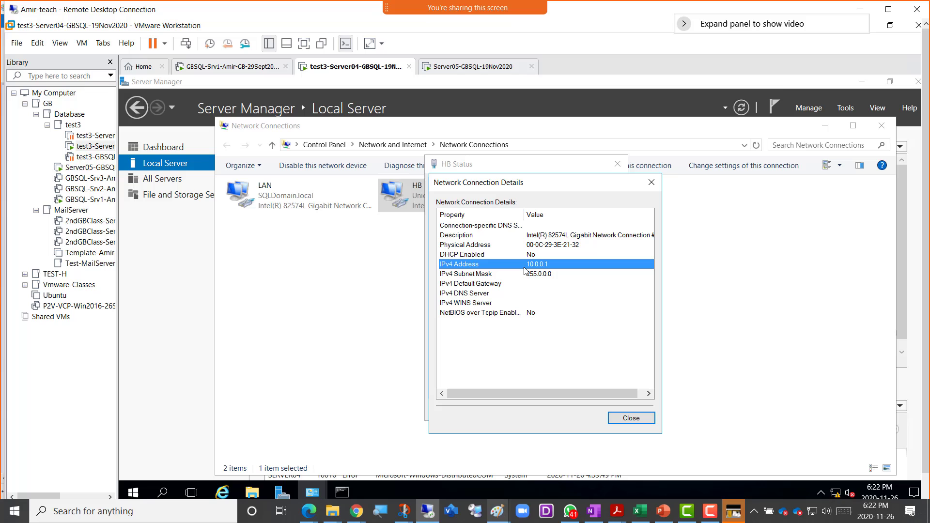
- View the HB adapter's connection details on Server05, compare its IPv4 address with Server04's, and close the Server05 detail and status windows
{"action": "left_click", "coordinate": [466, 68]}
{"action": "double_click", "coordinate": [402, 181]}
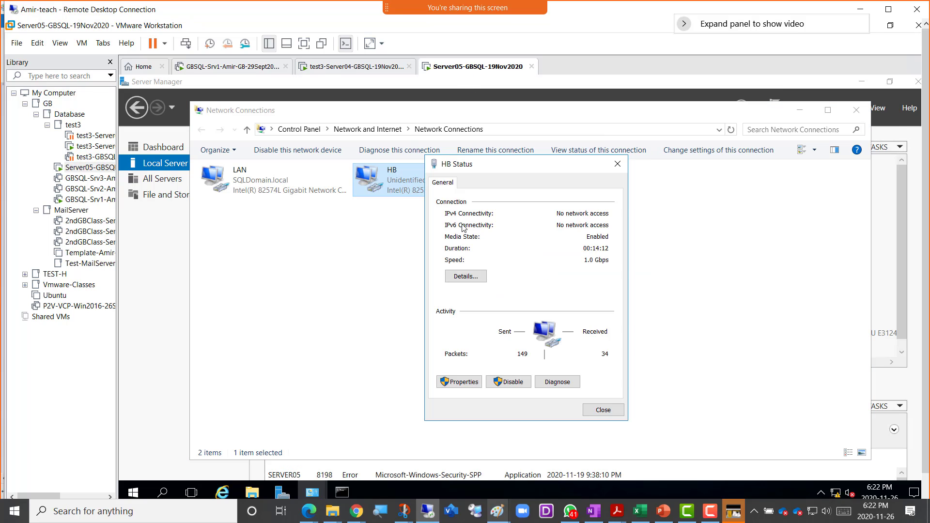
{"action": "left_click", "coordinate": [468, 281]}
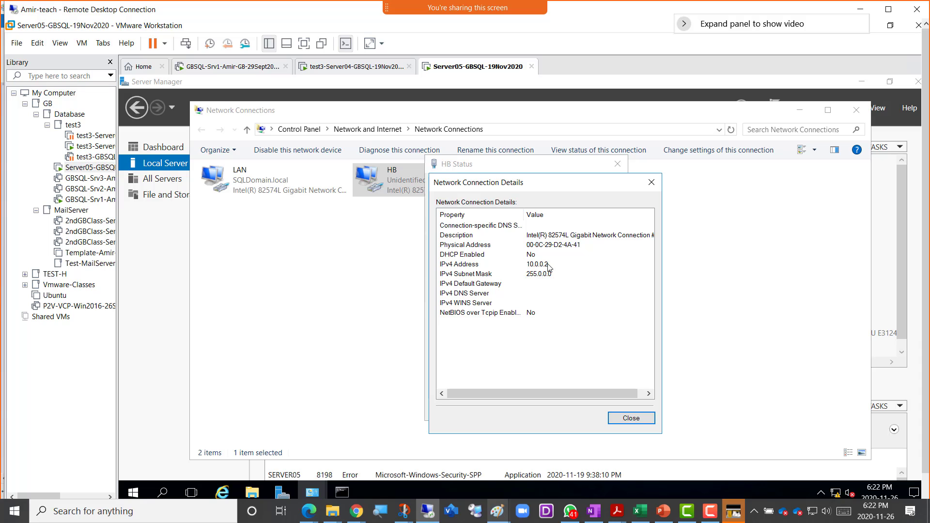
{"action": "left_click", "coordinate": [548, 265]}
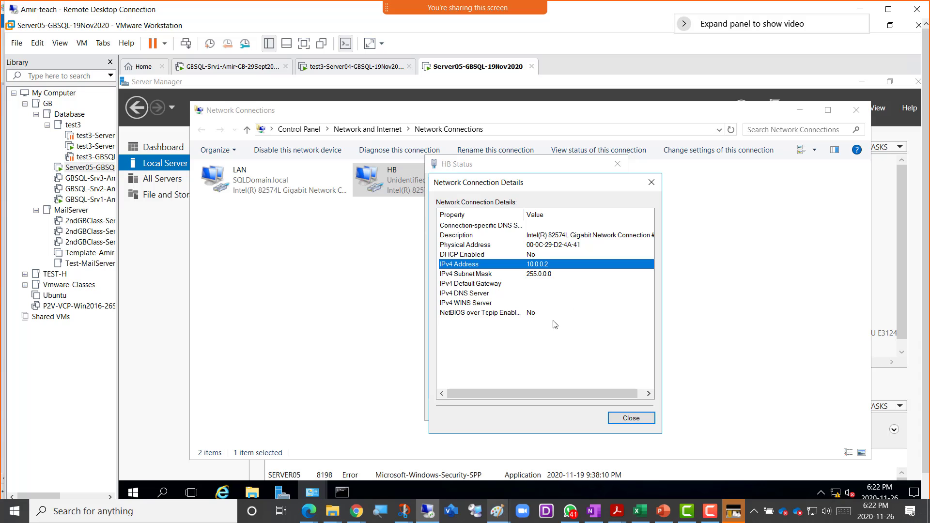
{"action": "left_click", "coordinate": [351, 68]}
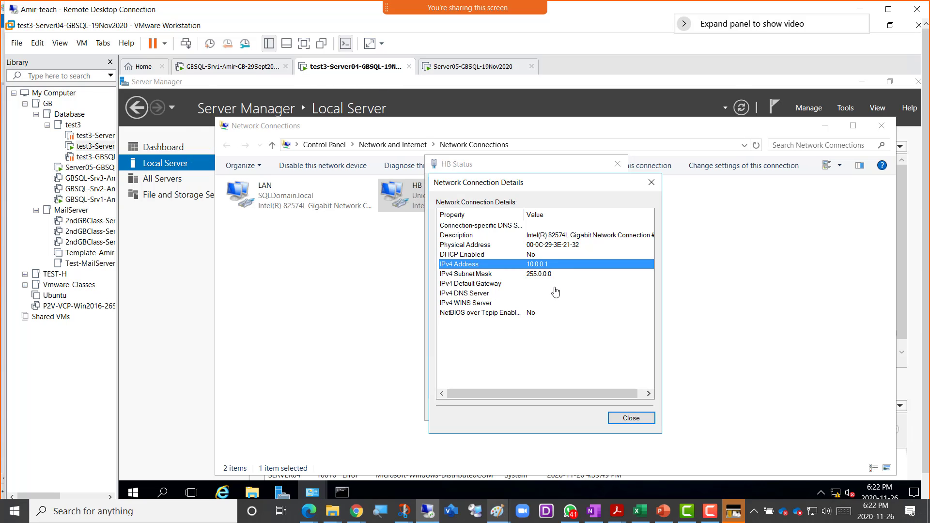
{"action": "left_click", "coordinate": [462, 67]}
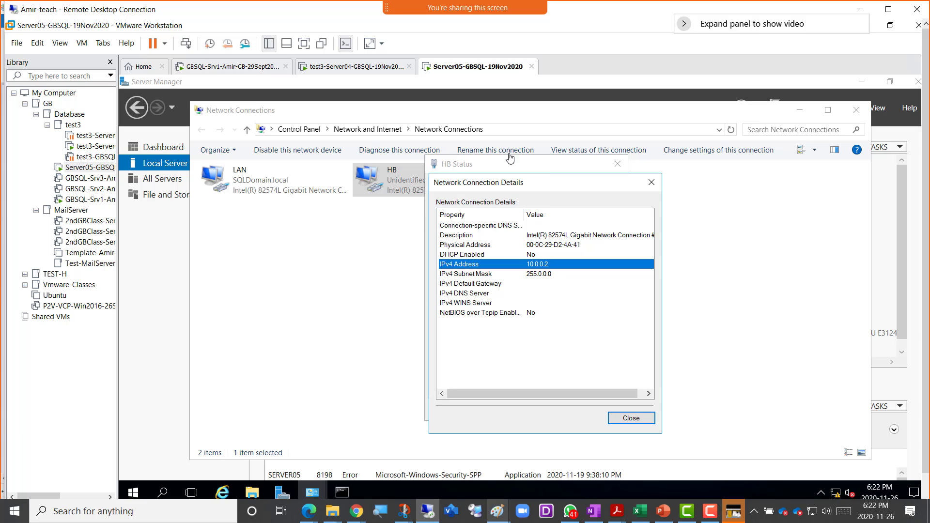
{"action": "left_click", "coordinate": [629, 419]}
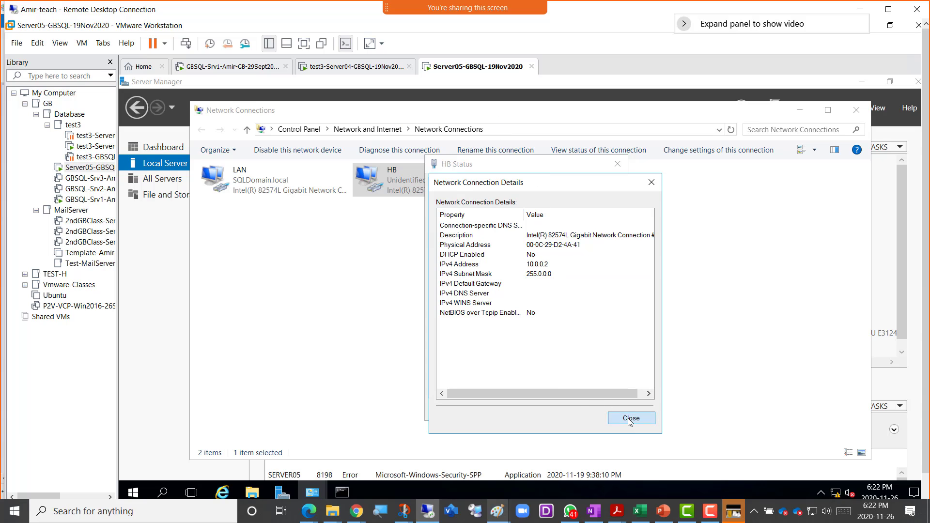
{"action": "left_click", "coordinate": [611, 412]}
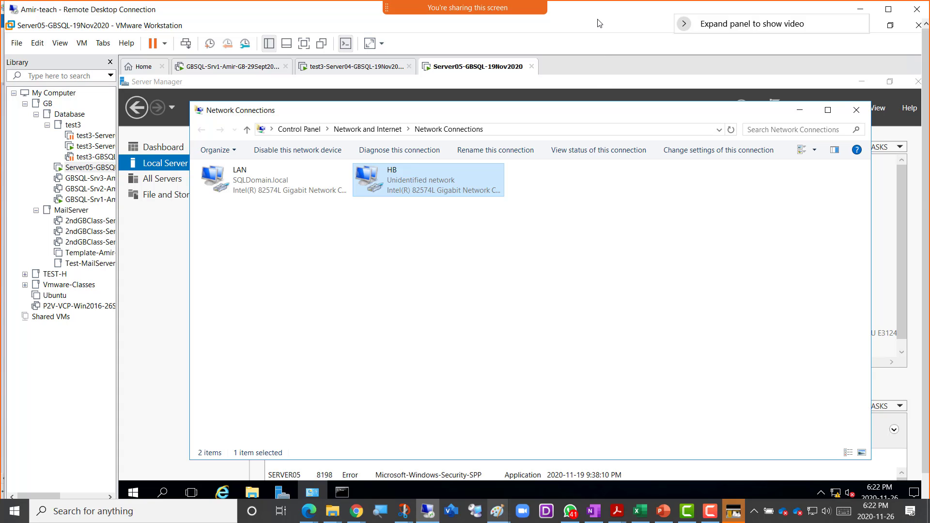
{"action": "key", "text": "XF86MonBrightnessUp"}
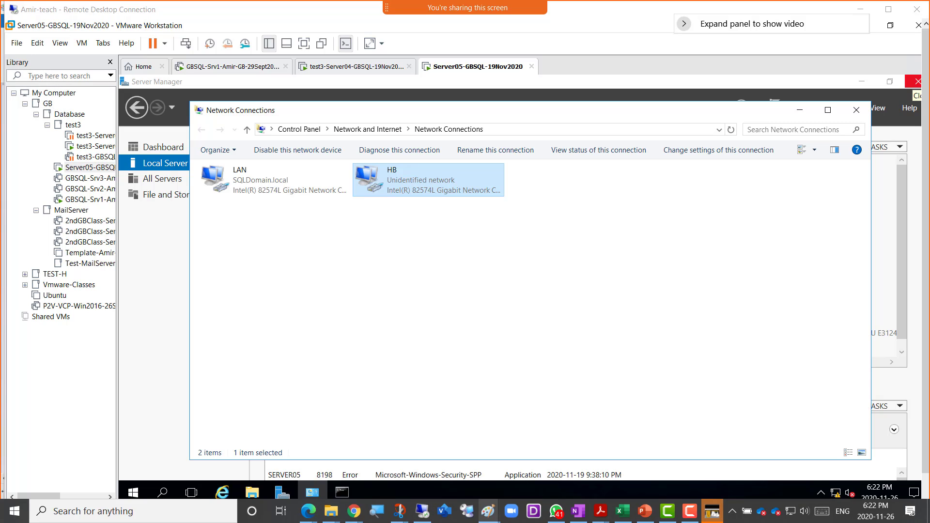
{"action": "left_click", "coordinate": [388, 242]}
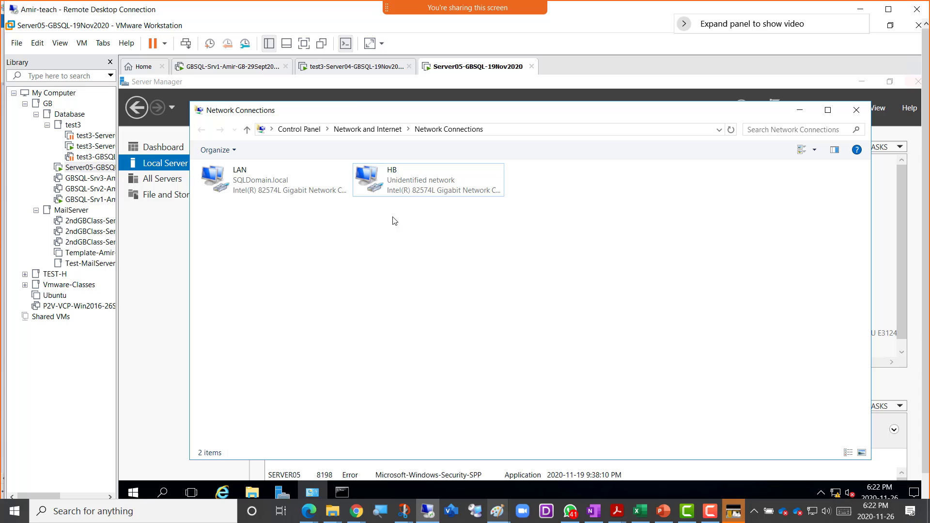
{"action": "left_click", "coordinate": [343, 70]}
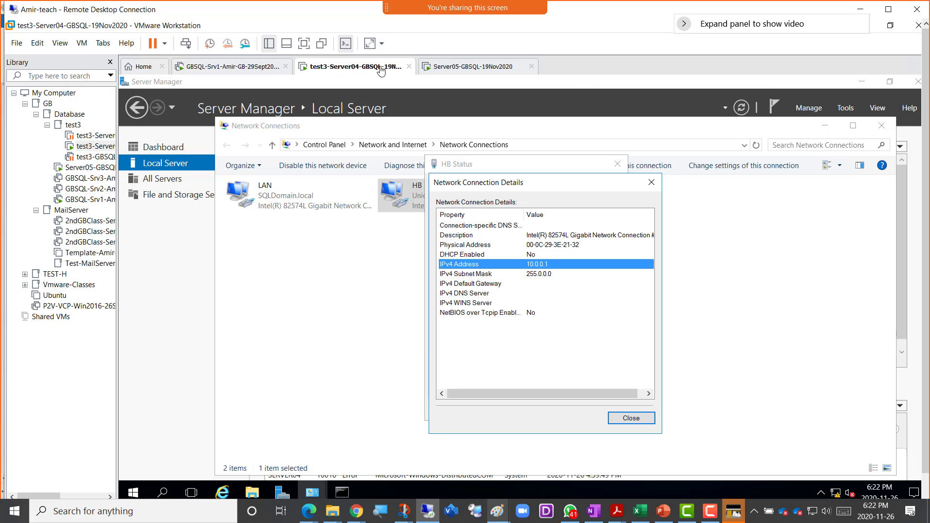
{"action": "left_click", "coordinate": [480, 72]}
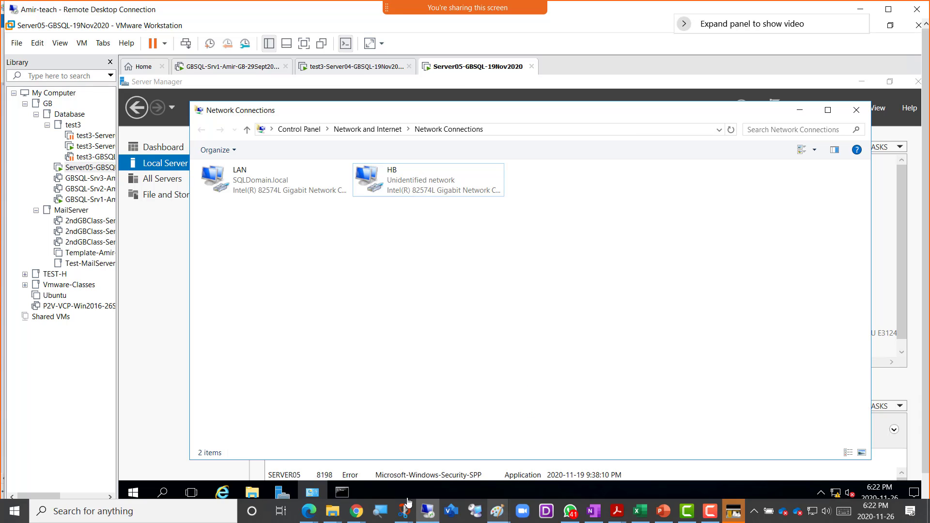
- Switch to the GBFall2020SQL-Class OneNote notebook in Chrome and review the Week 11 notes on the Server05 heartbeat NIC
{"action": "mouse_move", "coordinate": [355, 517]}
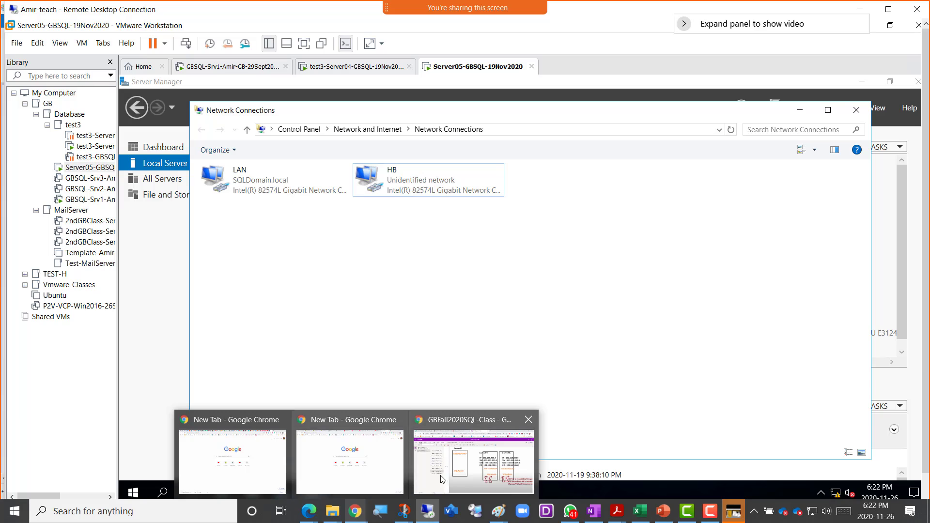
{"action": "left_click", "coordinate": [474, 464]}
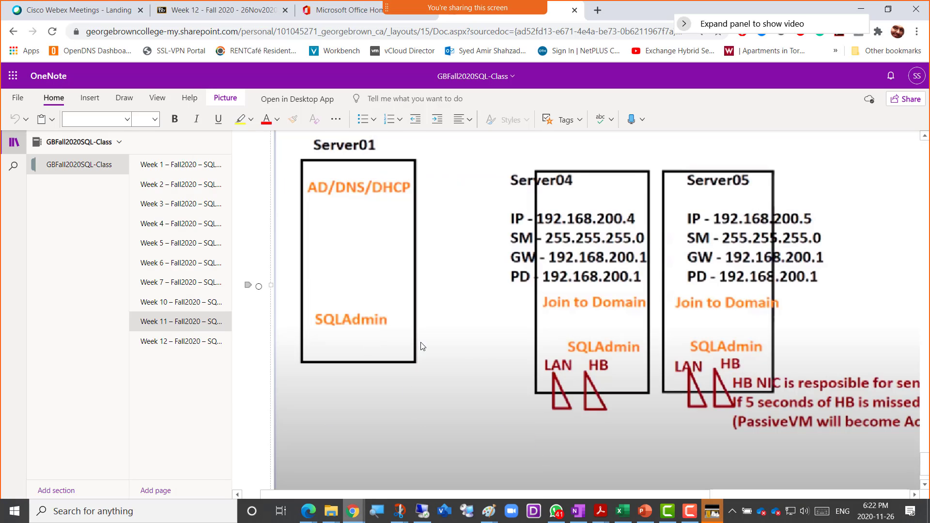
{"action": "scroll", "coordinate": [526, 345], "scroll_direction": "up", "scroll_amount": 15}
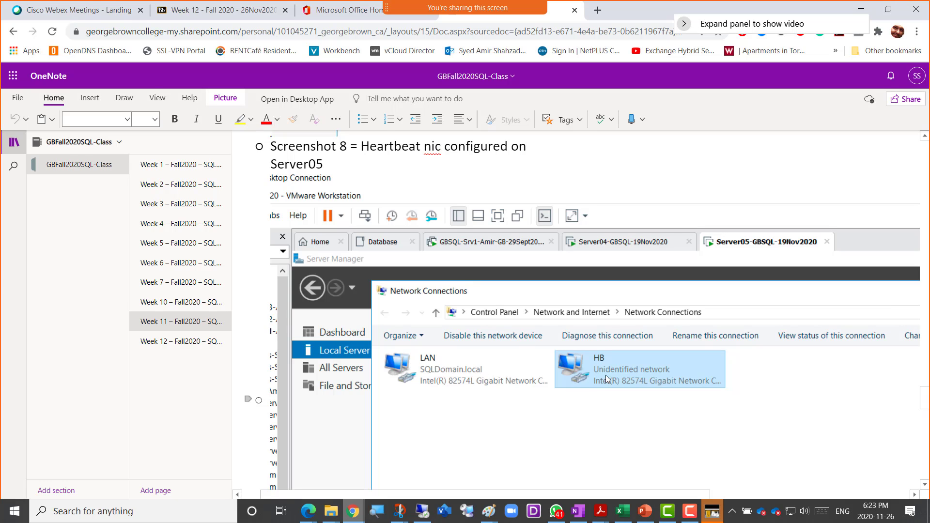
- Compare the Week 11 heartbeat NIC screenshots for Server04 and Server05 in the class notes
{"action": "scroll", "coordinate": [611, 375], "scroll_direction": "up", "scroll_amount": 1}
{"action": "scroll", "coordinate": [611, 374], "scroll_direction": "up", "scroll_amount": 10}
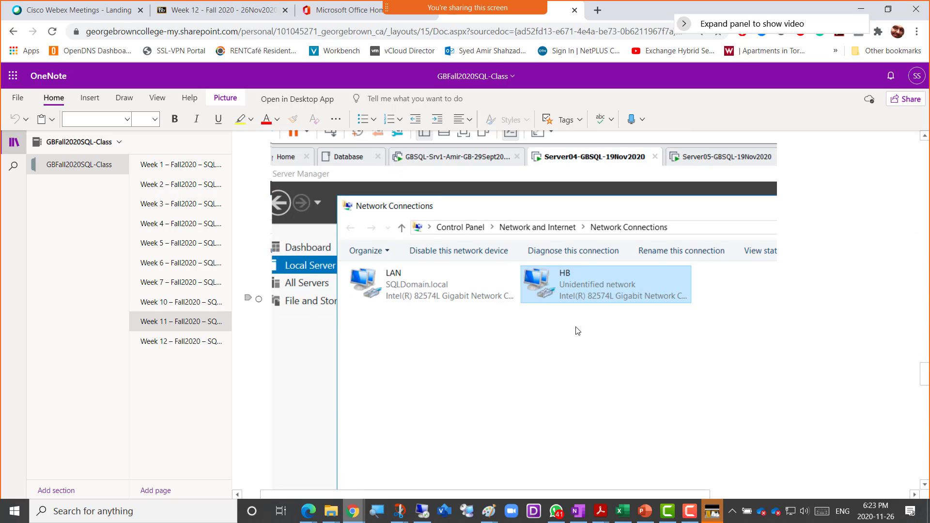
{"action": "scroll", "coordinate": [553, 324], "scroll_direction": "down", "scroll_amount": 8}
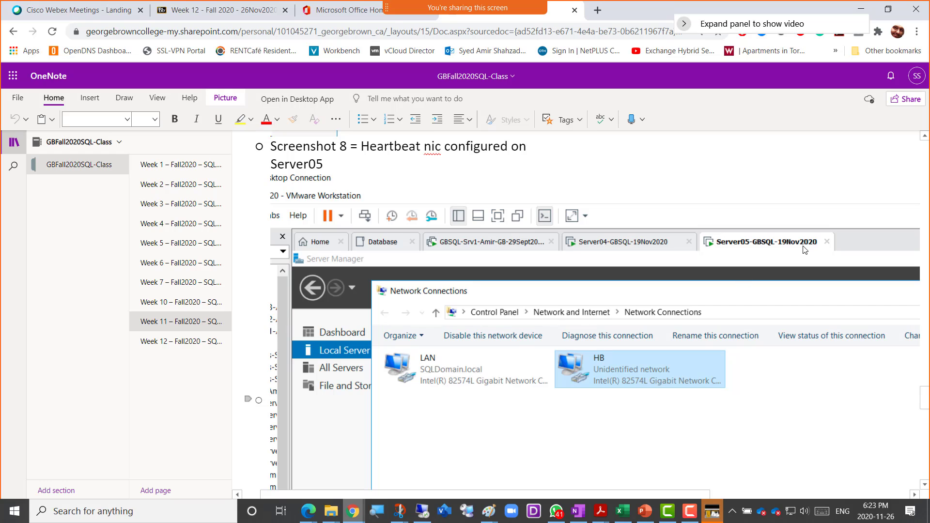
- On the Week 12 notes page, add the bullet "We will continue with the failover clustering configuration for our SQL Server 2016"
{"action": "left_click", "coordinate": [170, 342]}
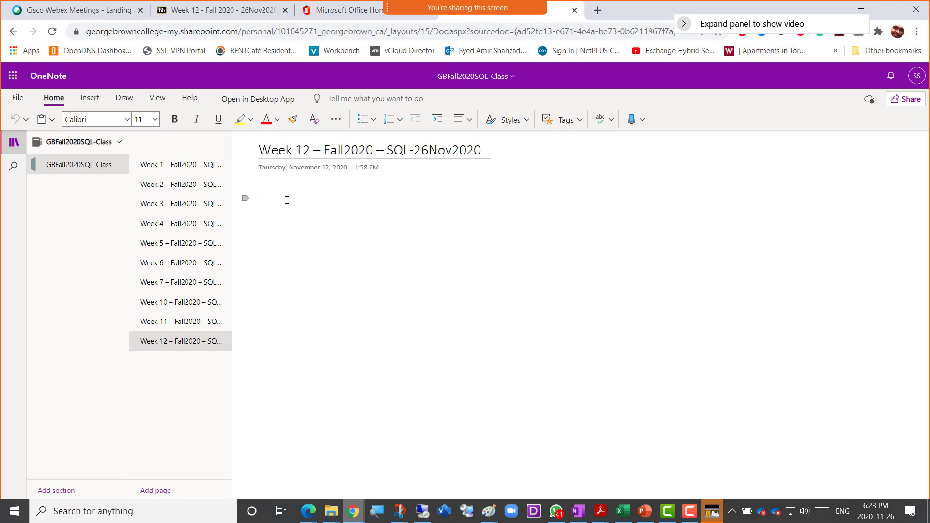
{"action": "key", "text": "ctrl+period"}
{"action": "type", "text": "W"}
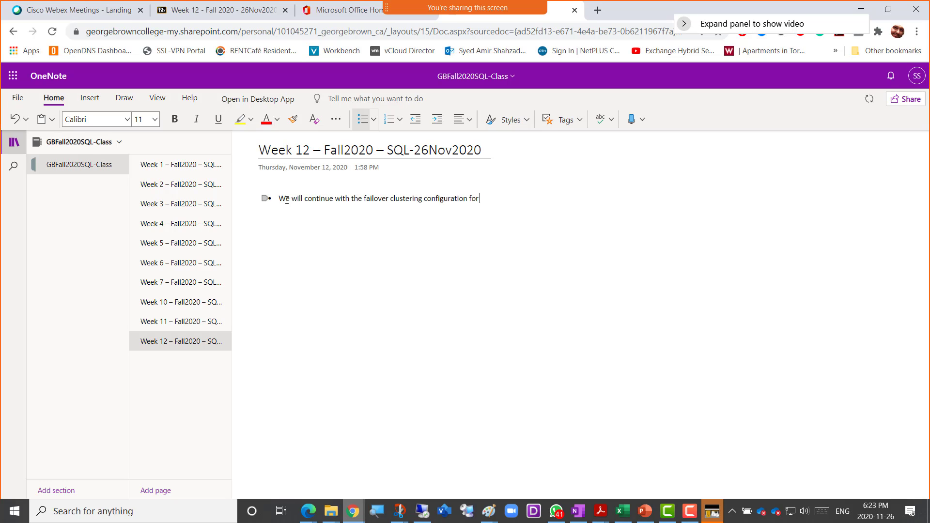
{"action": "type", "text": "SQL Server 2016"}
- Set the bullet text on the Week 12 page to font size 20 and start a new bullet below it
{"action": "triple_click", "coordinate": [286, 200]}
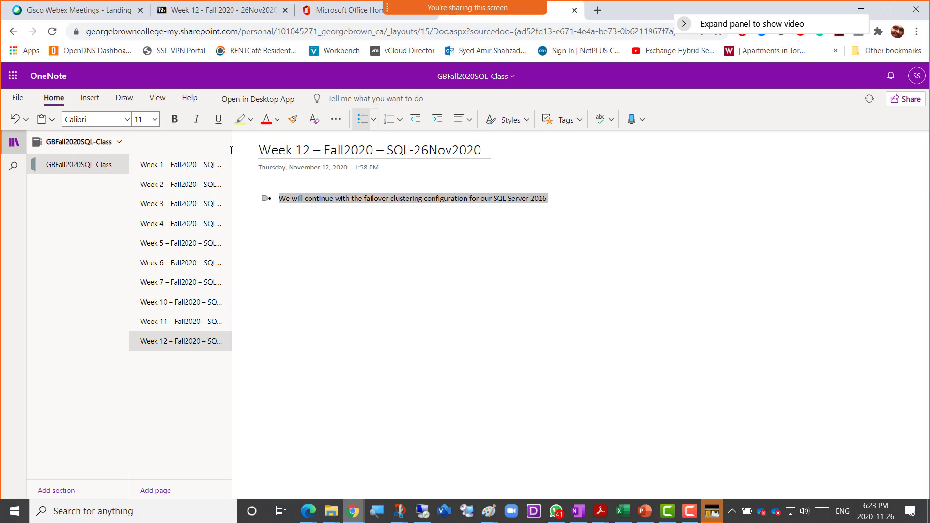
{"action": "left_click", "coordinate": [155, 119]}
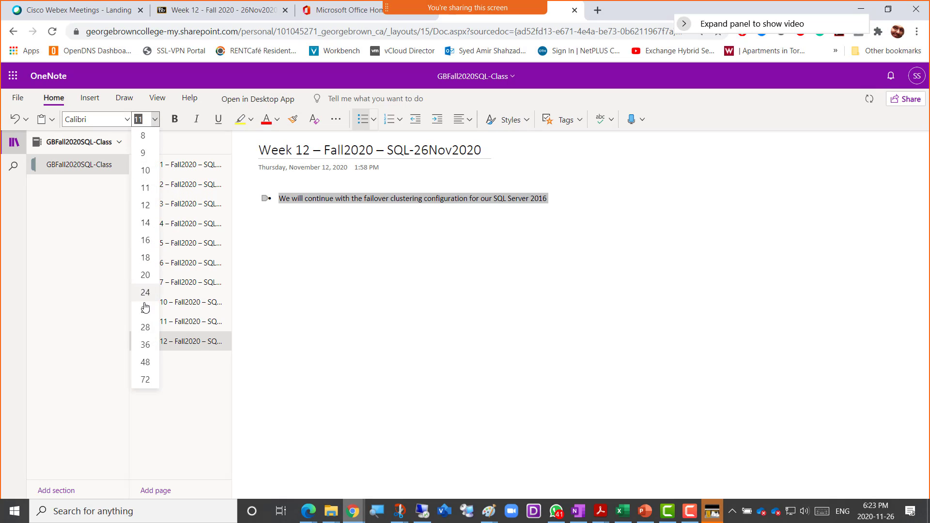
{"action": "left_click", "coordinate": [146, 275]}
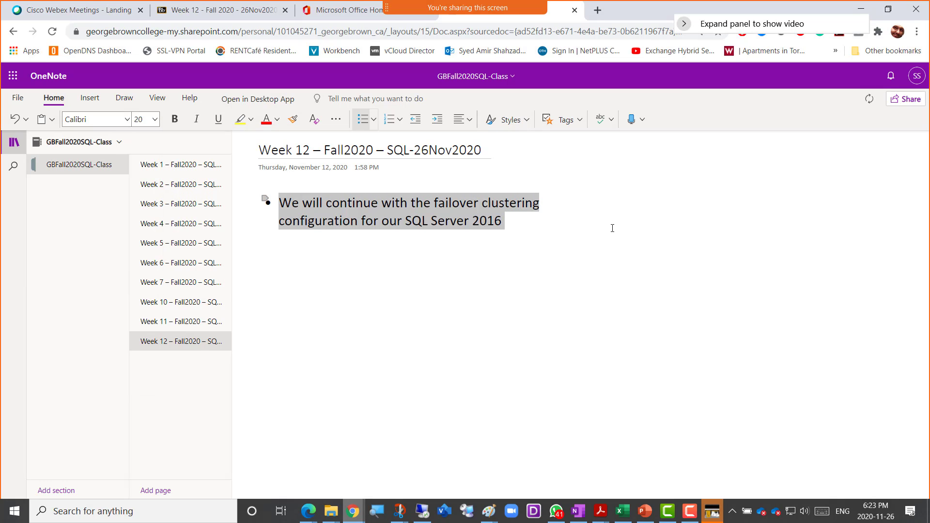
{"action": "left_click", "coordinate": [540, 230]}
{"action": "key", "text": "Return"}
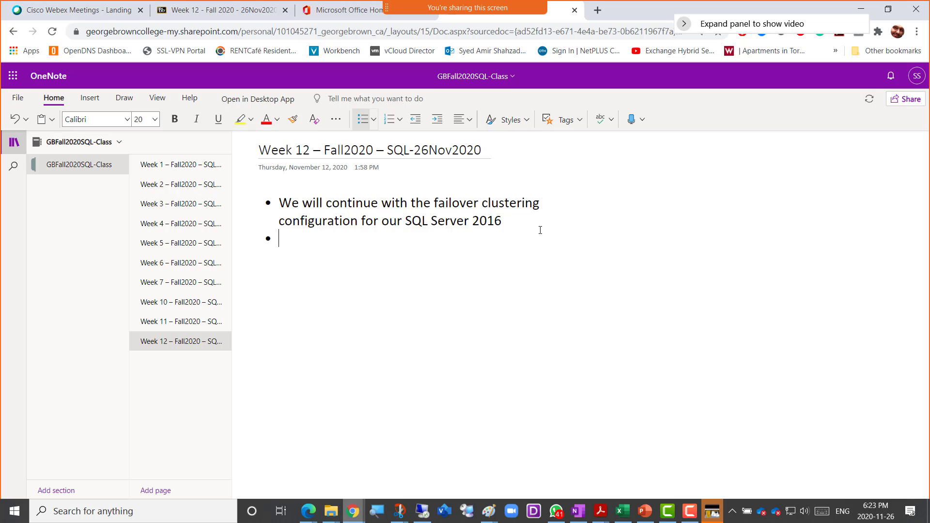
- Switch to the Paint drawing showing Server01 with the software SAN and the Server04 and Server05 member servers
{"action": "key", "text": "alt+Tab"}
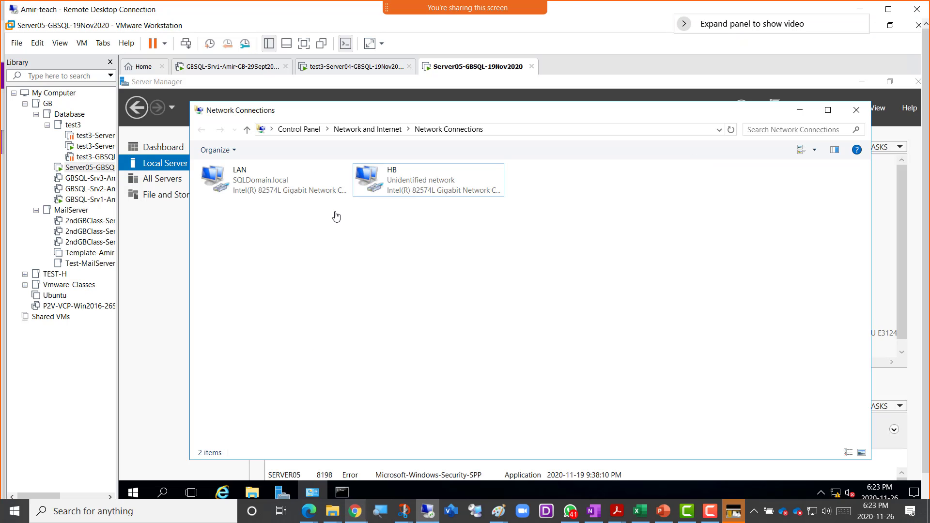
{"action": "mouse_move", "coordinate": [501, 515]}
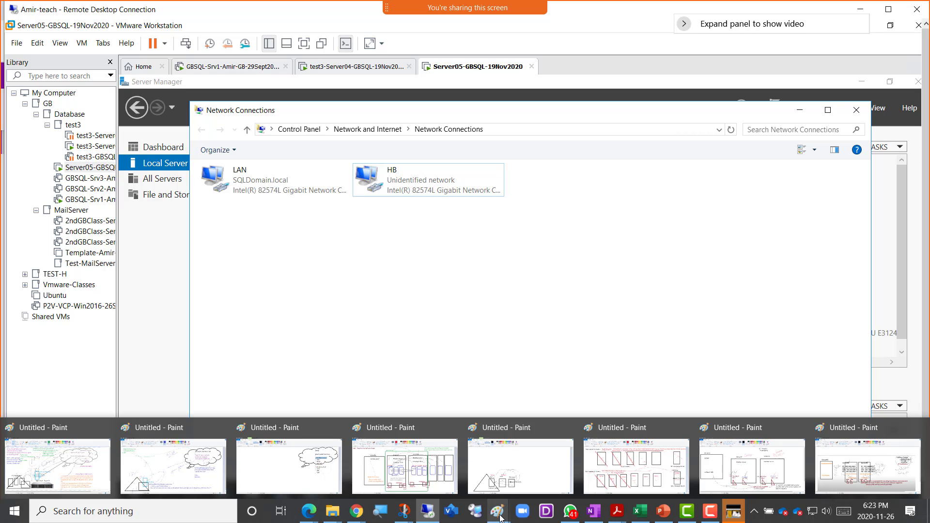
{"action": "left_click", "coordinate": [744, 473]}
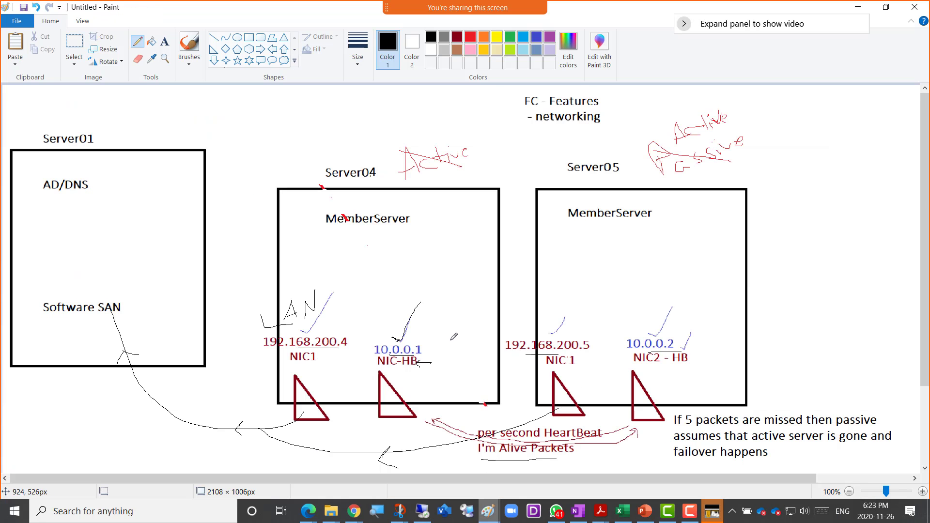
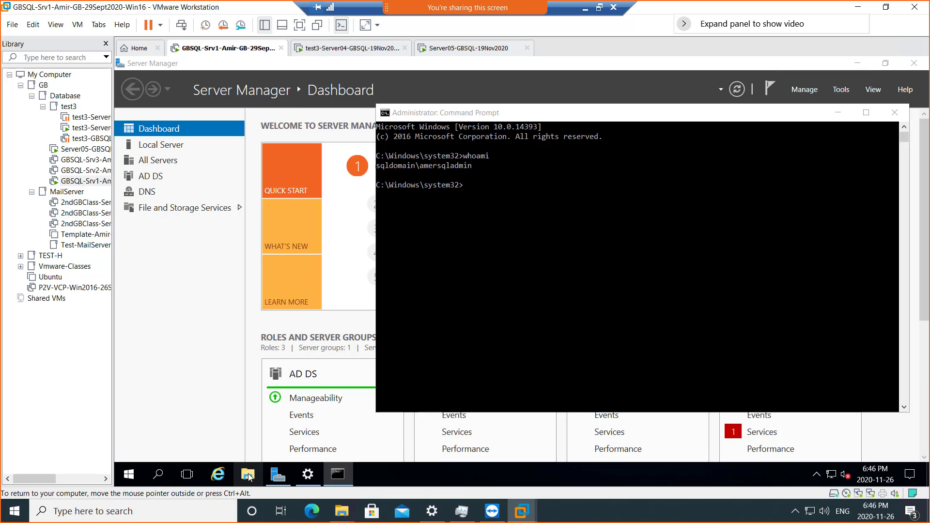
- Open File Explorer on the GBSQL-Srv1 virtual machine and examine the drives under This PC
{"action": "left_click", "coordinate": [248, 476]}
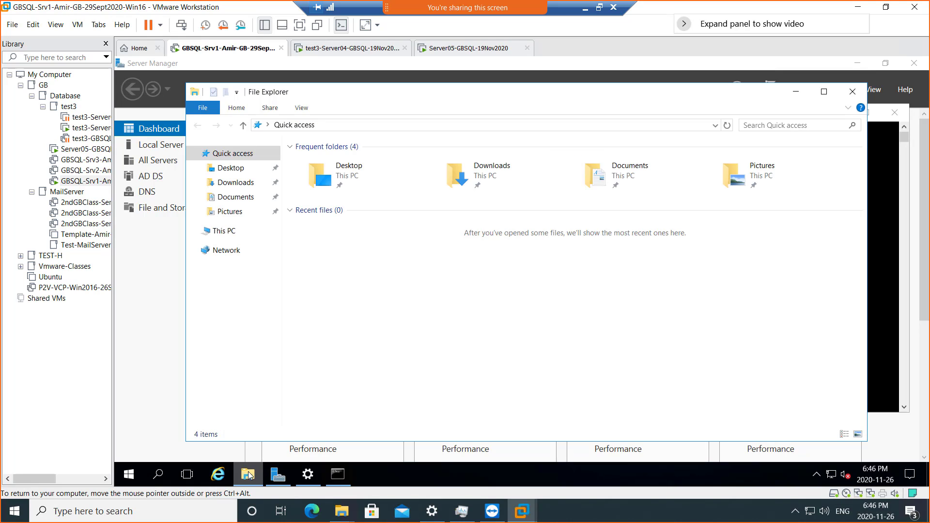
{"action": "left_click", "coordinate": [222, 232]}
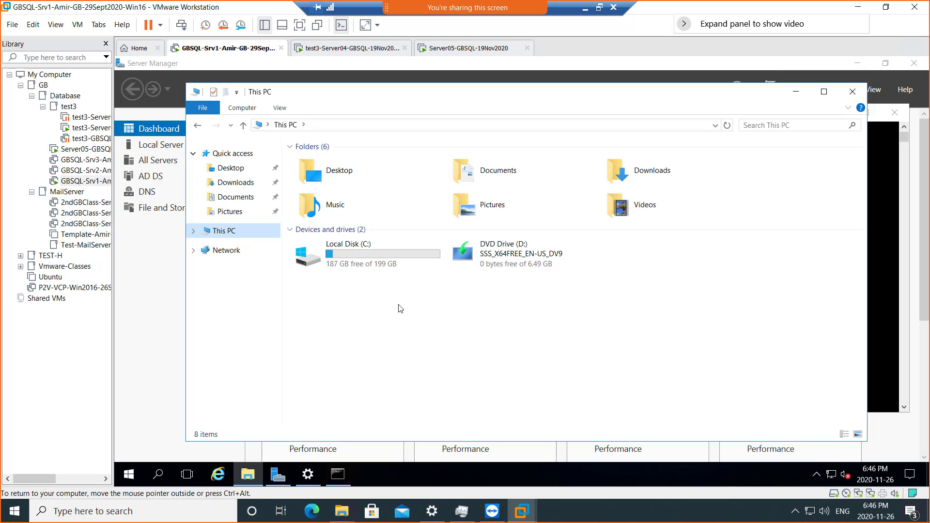
{"action": "left_click", "coordinate": [377, 269]}
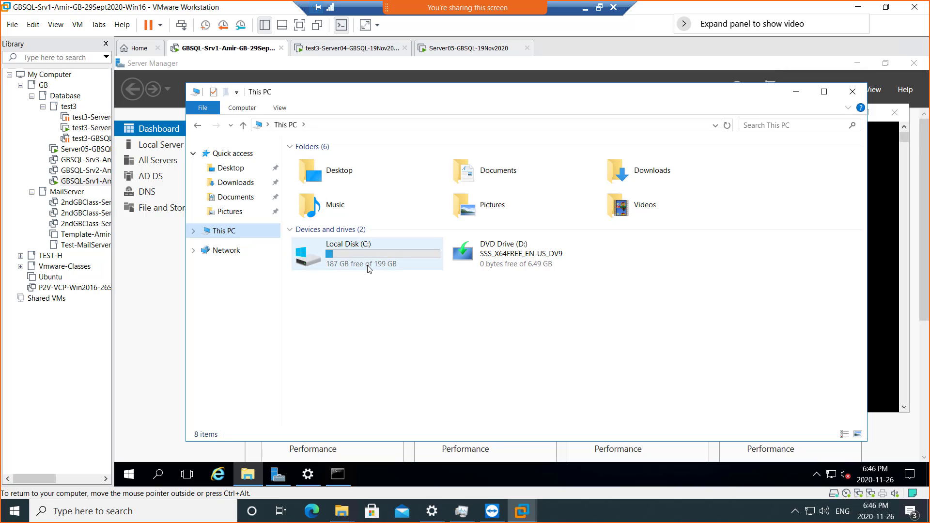
- Open the VMware settings of the GBSQL-Srv1 virtual machine and inspect its first network adapter and existing hard disk
{"action": "right_click", "coordinate": [218, 53]}
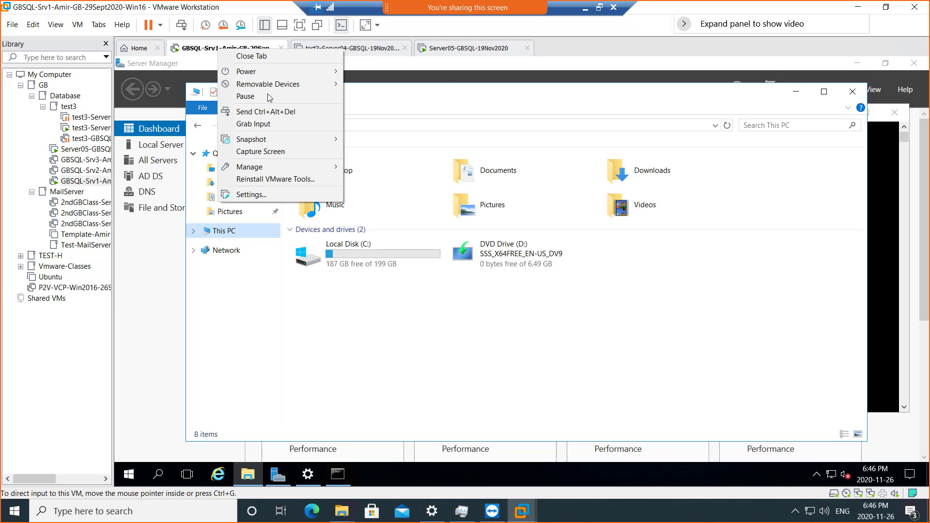
{"action": "mouse_move", "coordinate": [268, 85]}
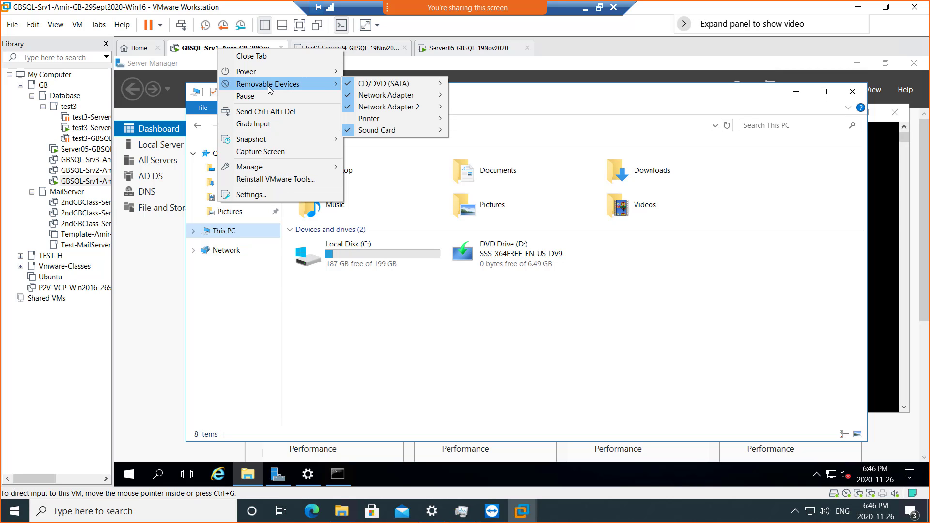
{"action": "left_click", "coordinate": [266, 196]}
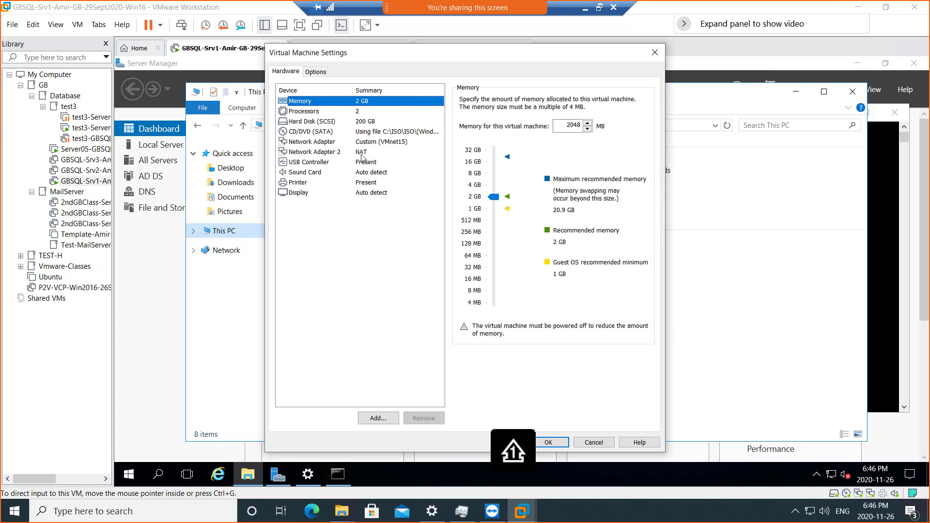
{"action": "left_click", "coordinate": [386, 145]}
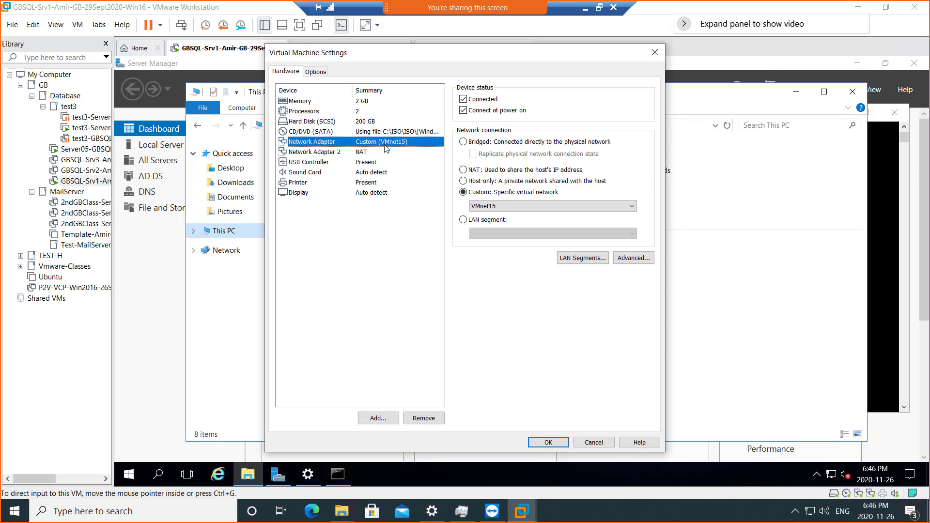
{"action": "left_click", "coordinate": [330, 122]}
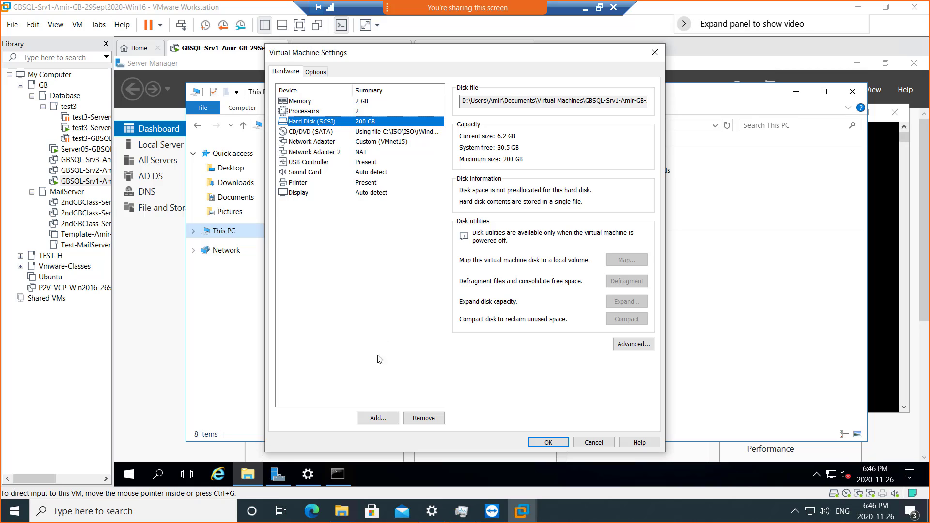
- Add a new 400 GB SCSI virtual hard disk to GBSQL-Srv1, stored as a single file with the suggested file name
{"action": "left_click", "coordinate": [376, 419]}
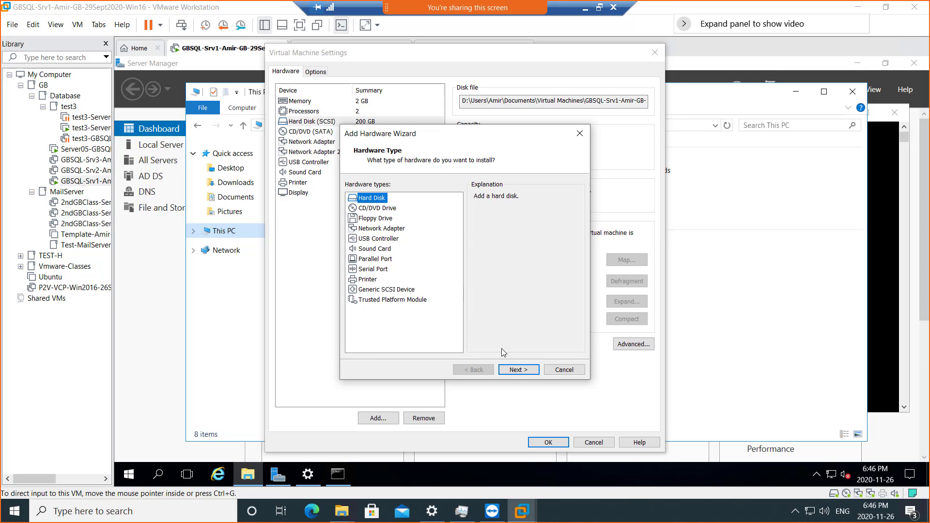
{"action": "left_click", "coordinate": [518, 370]}
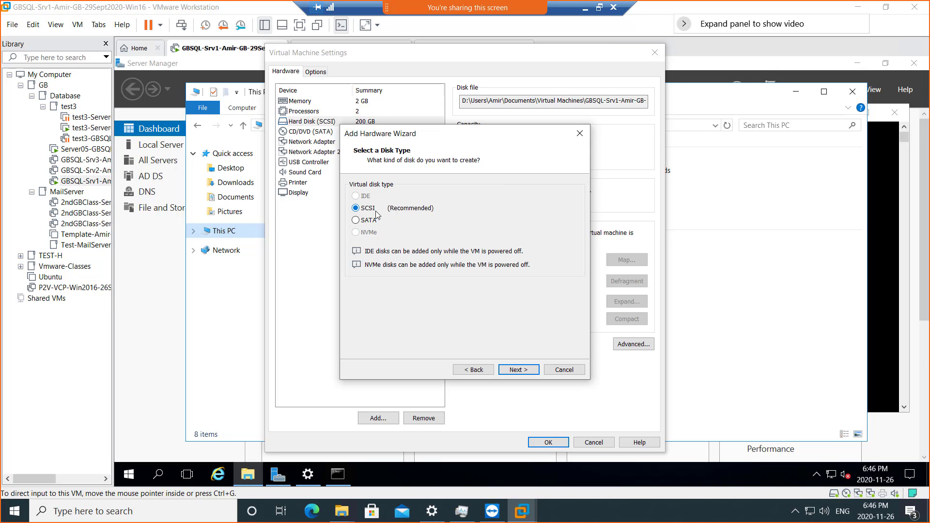
{"action": "left_click", "coordinate": [515, 371]}
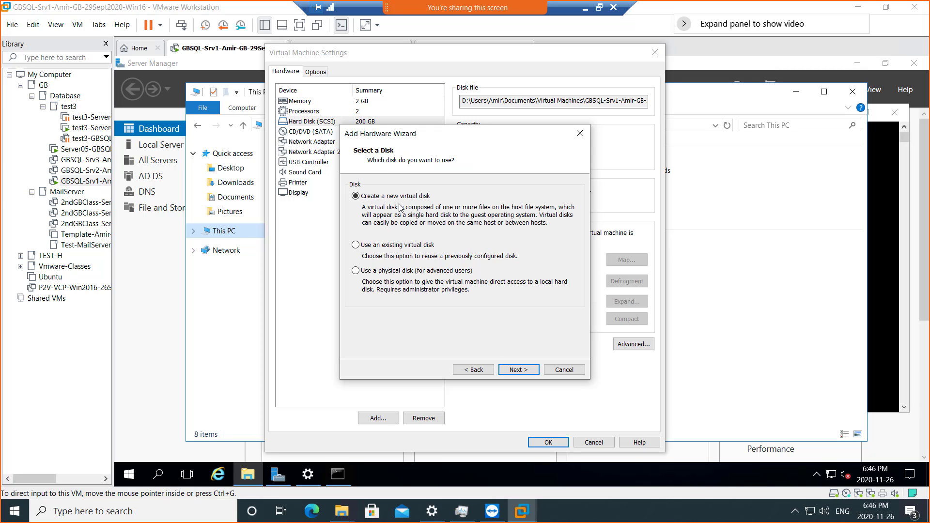
{"action": "left_click", "coordinate": [515, 370]}
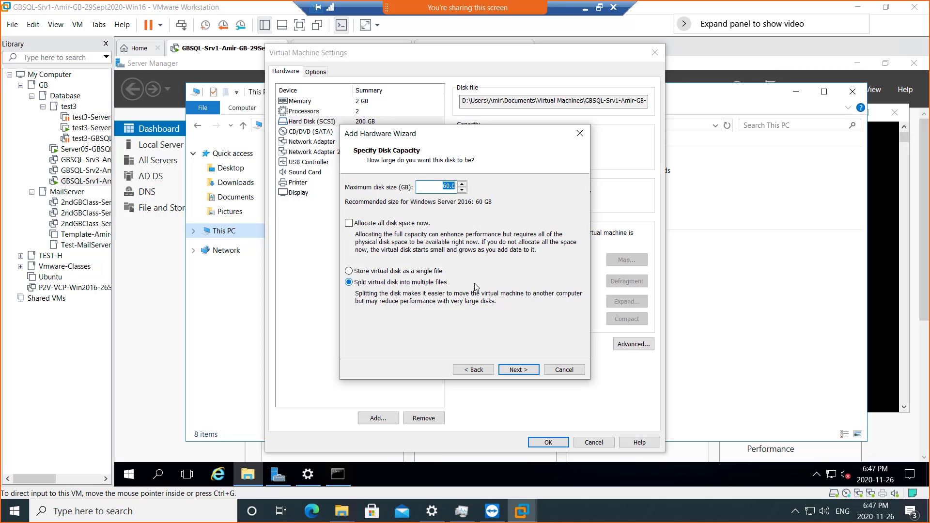
{"action": "type", "text": "4"}
{"action": "left_click", "coordinate": [433, 274]}
{"action": "left_click", "coordinate": [509, 372]}
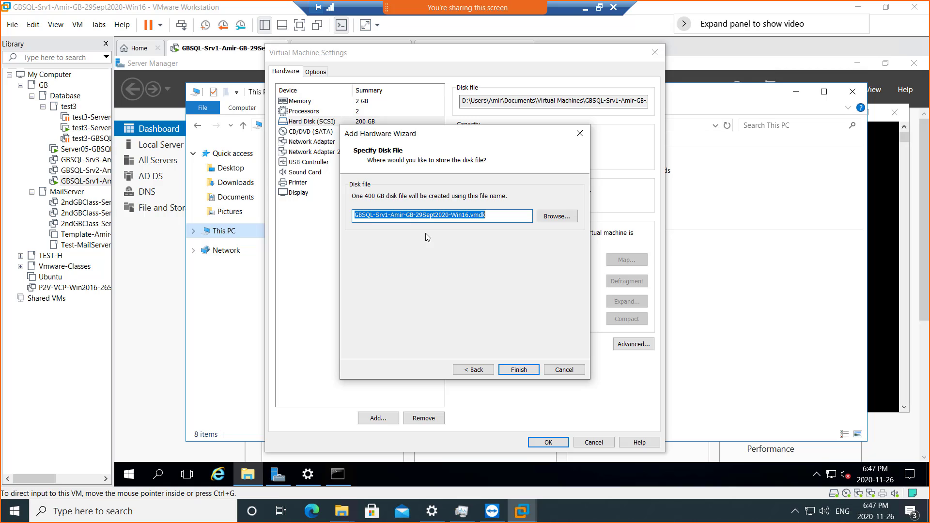
{"action": "left_click", "coordinate": [519, 371]}
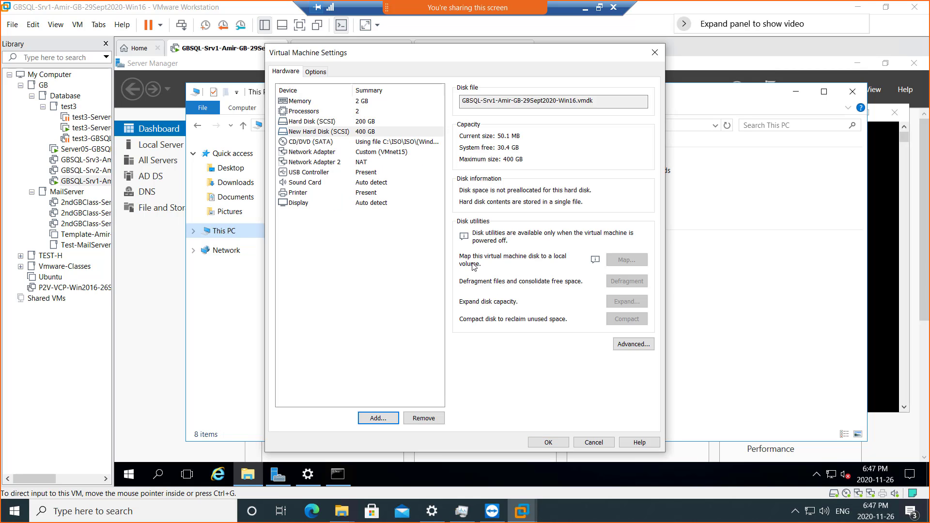
- Add a second new 400 GB SCSI virtual disk to GBSQL-Srv1, stored as a single file under its suggested name
{"action": "left_click", "coordinate": [379, 418]}
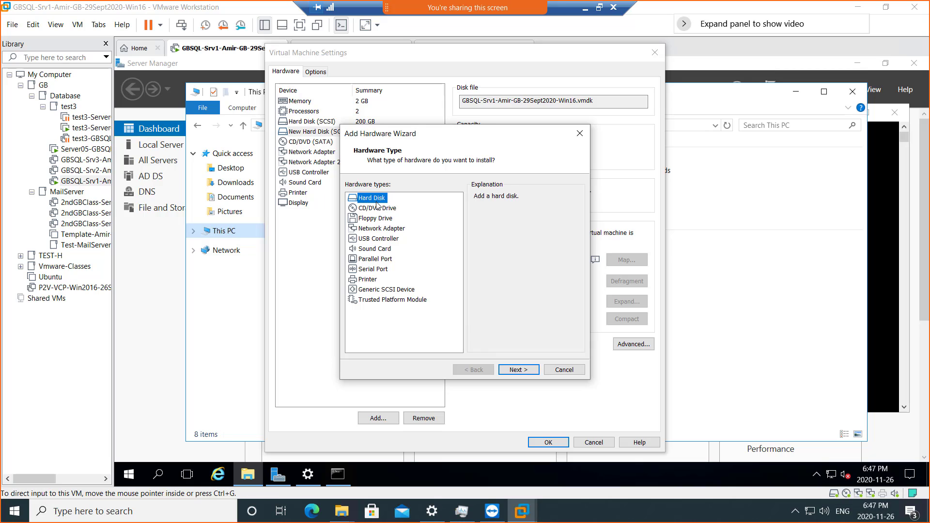
{"action": "left_click", "coordinate": [517, 370]}
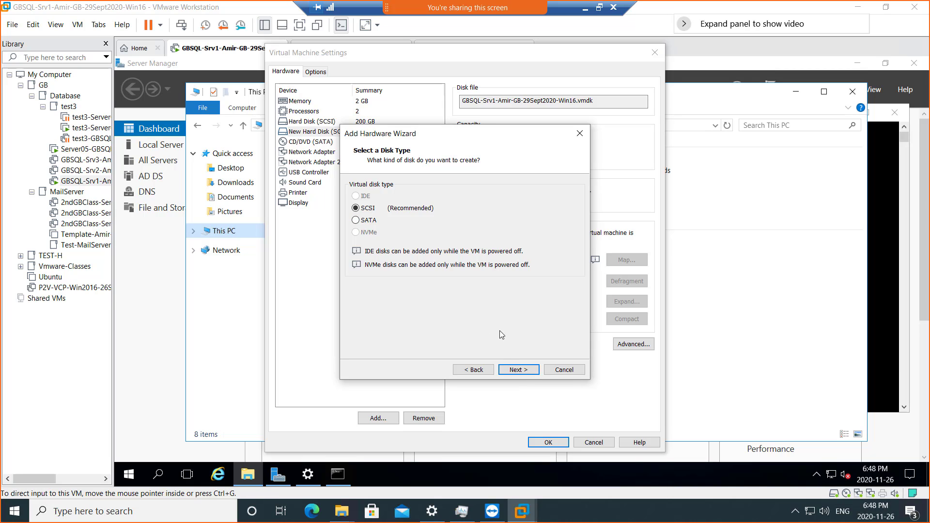
{"action": "left_click", "coordinate": [523, 371]}
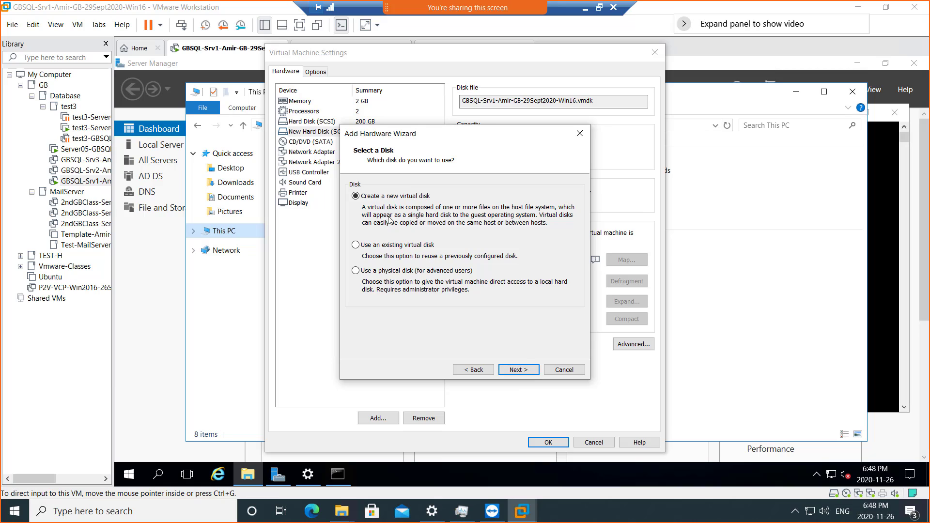
{"action": "left_click", "coordinate": [519, 370]}
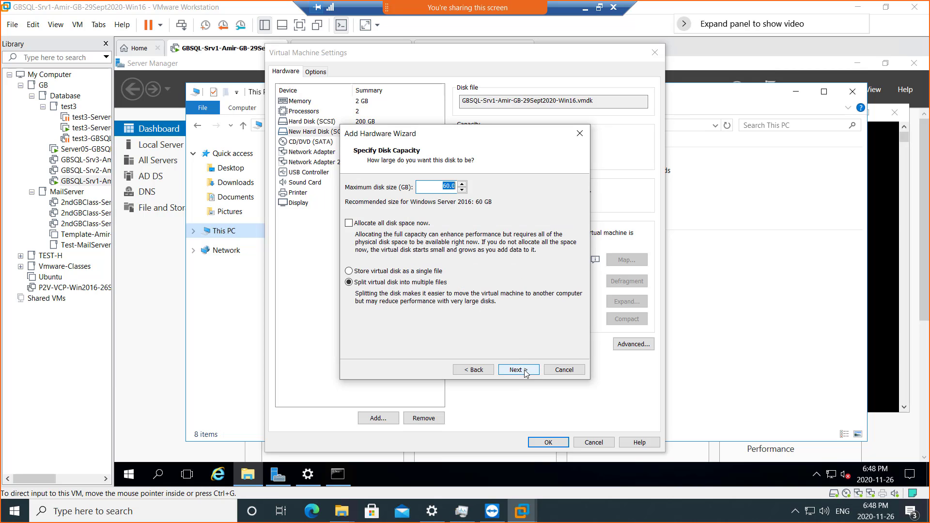
{"action": "type", "text": "4"}
{"action": "left_click", "coordinate": [349, 270]}
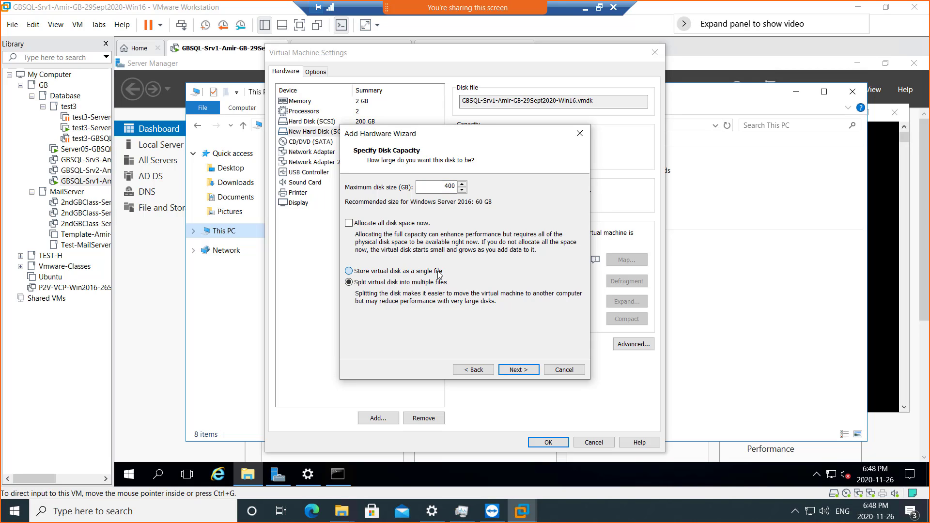
{"action": "left_click", "coordinate": [518, 370]}
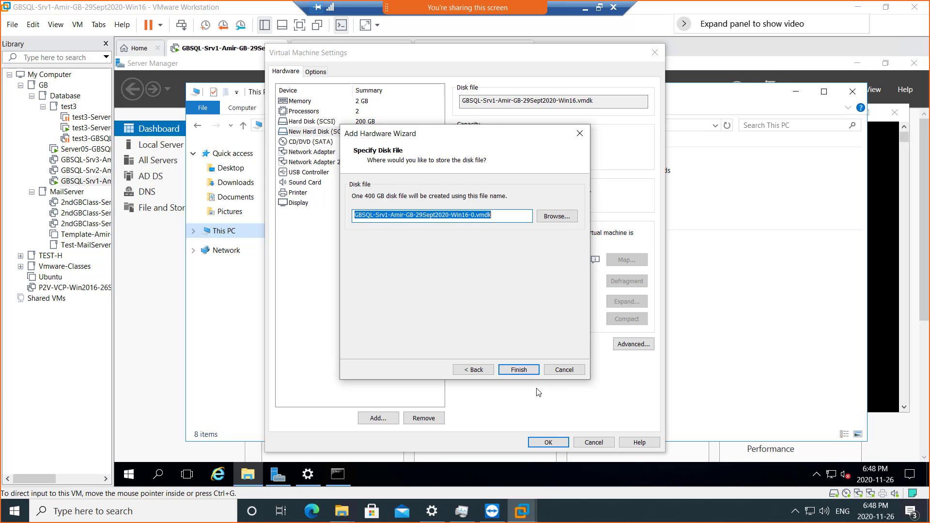
{"action": "left_click", "coordinate": [518, 370]}
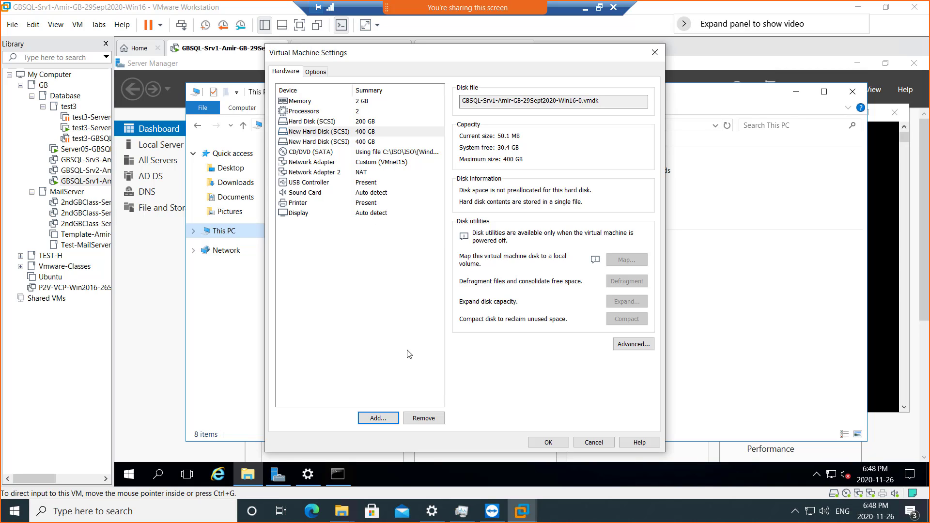
- Add a third new 400 GB SCSI virtual disk to GBSQL-Srv1, stored as a single file under its suggested name
{"action": "left_click", "coordinate": [383, 419]}
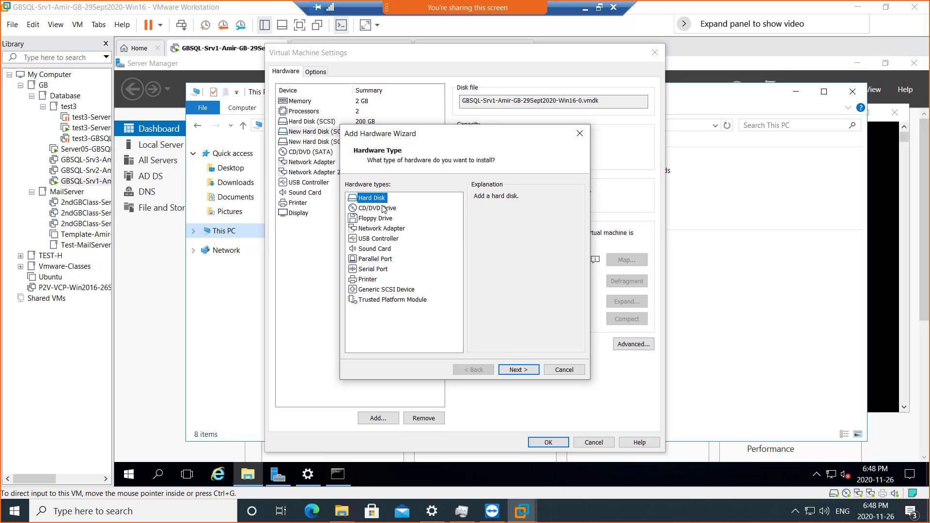
{"action": "left_click", "coordinate": [514, 370]}
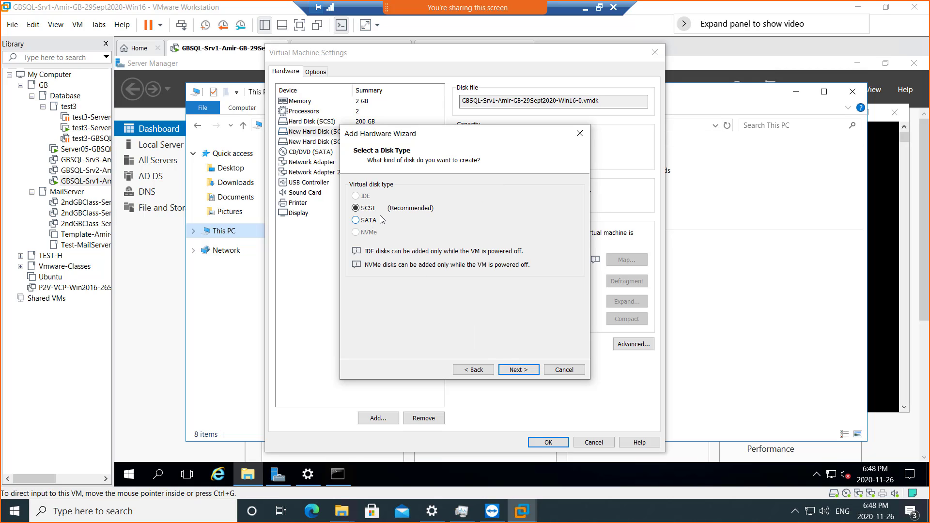
{"action": "left_click", "coordinate": [520, 374]}
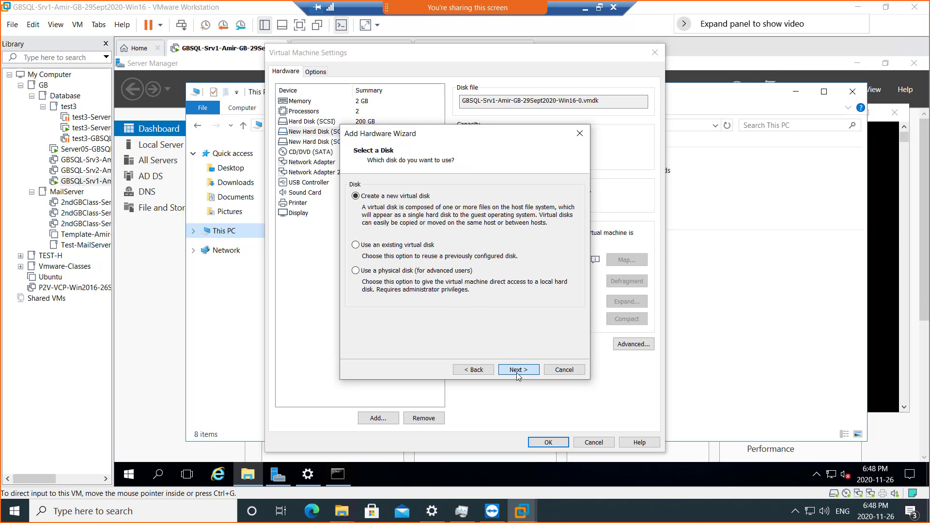
{"action": "left_click", "coordinate": [517, 371]}
{"action": "type", "text": "400"}
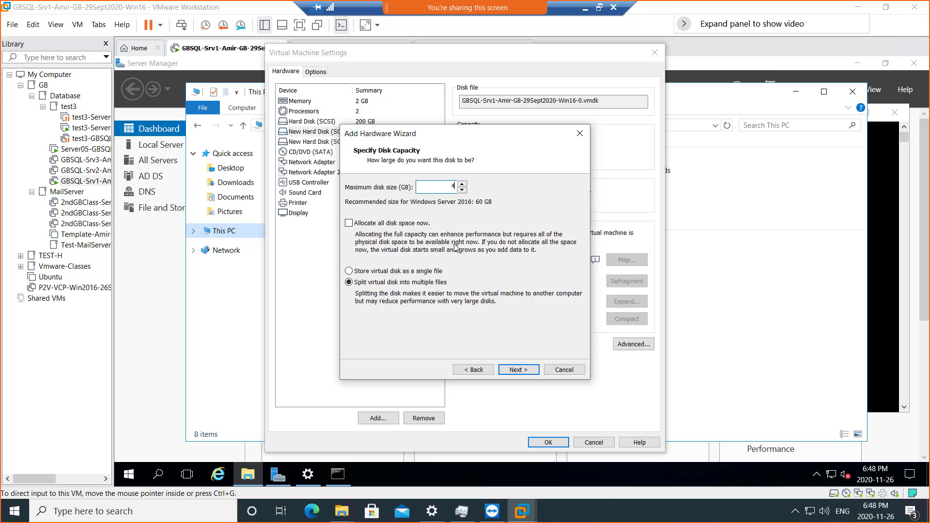
{"action": "left_click", "coordinate": [420, 272]}
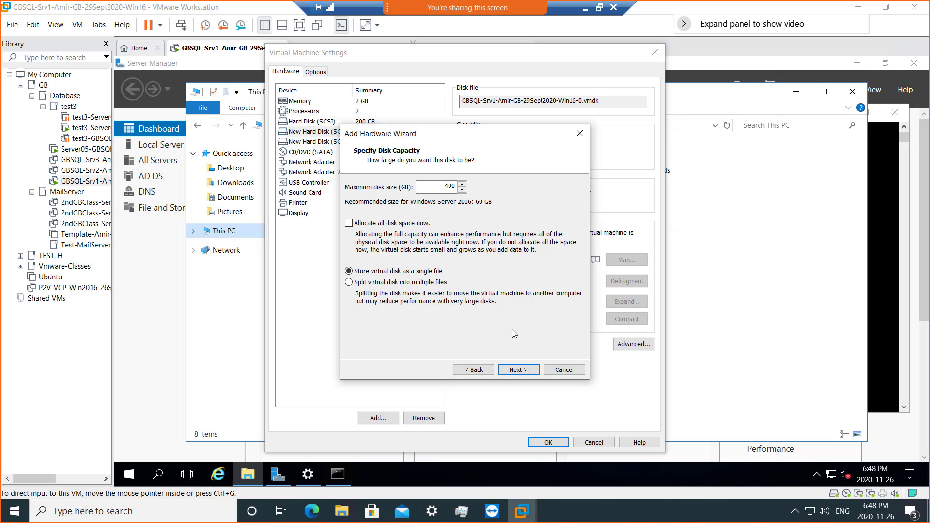
{"action": "left_click", "coordinate": [519, 371]}
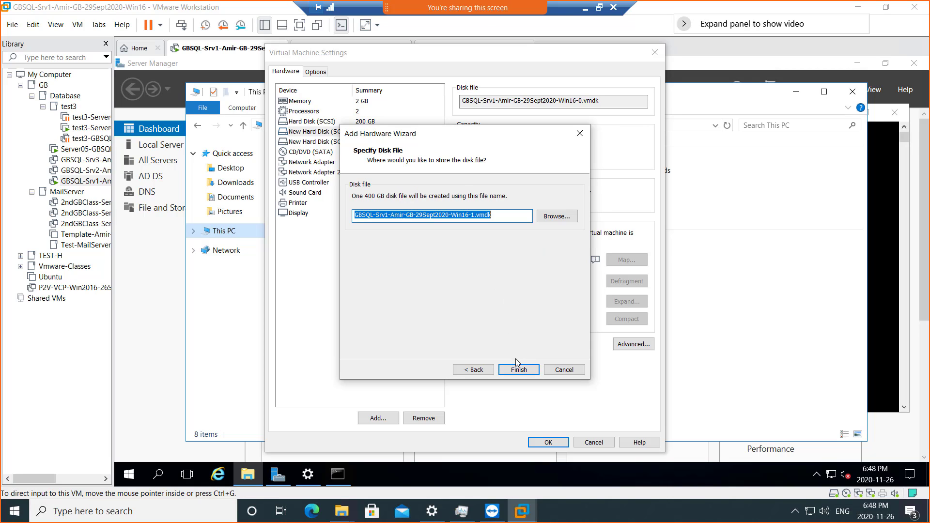
{"action": "left_click", "coordinate": [515, 373]}
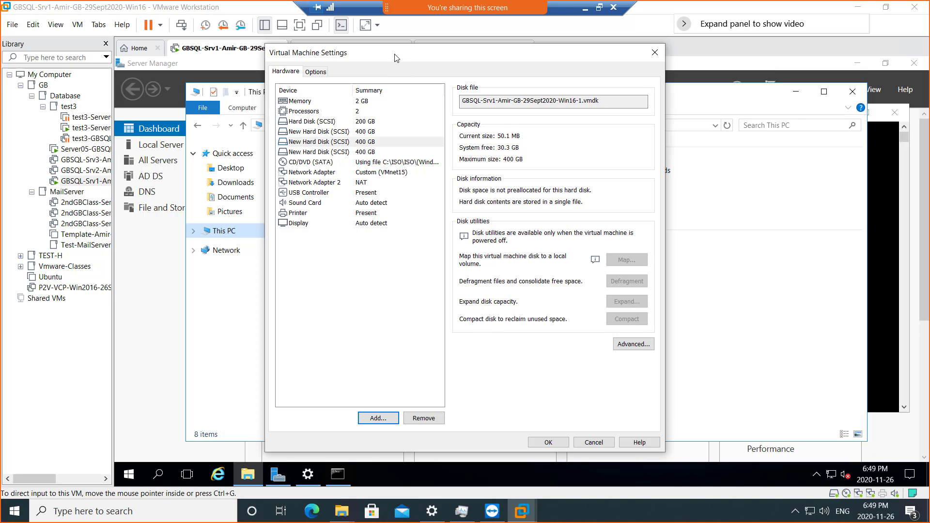
- Capture a screenshot of the GBSQL-Srv1 hardware settings with the three new 400 GB hard disks in view
{"action": "left_click_drag", "start_coordinate": [394, 55], "coordinate": [399, 79]}
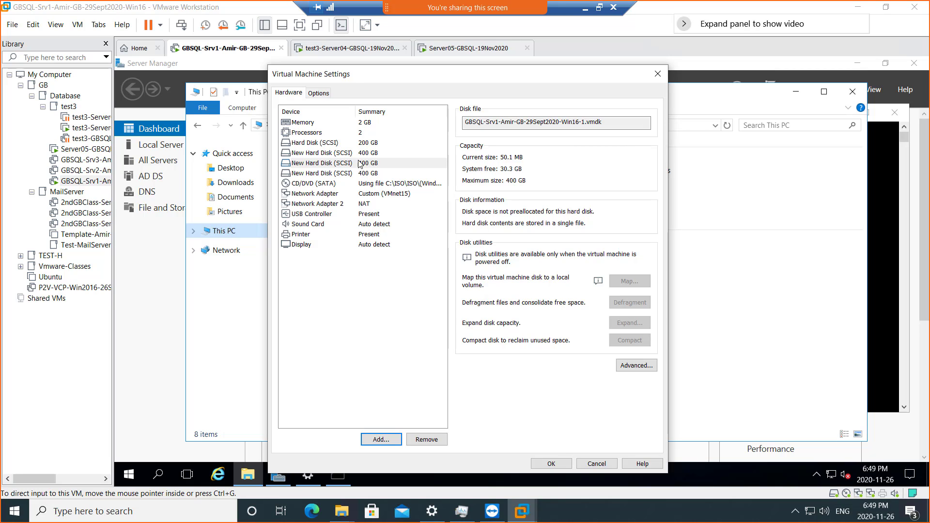
{"action": "left_click", "coordinate": [600, 8]}
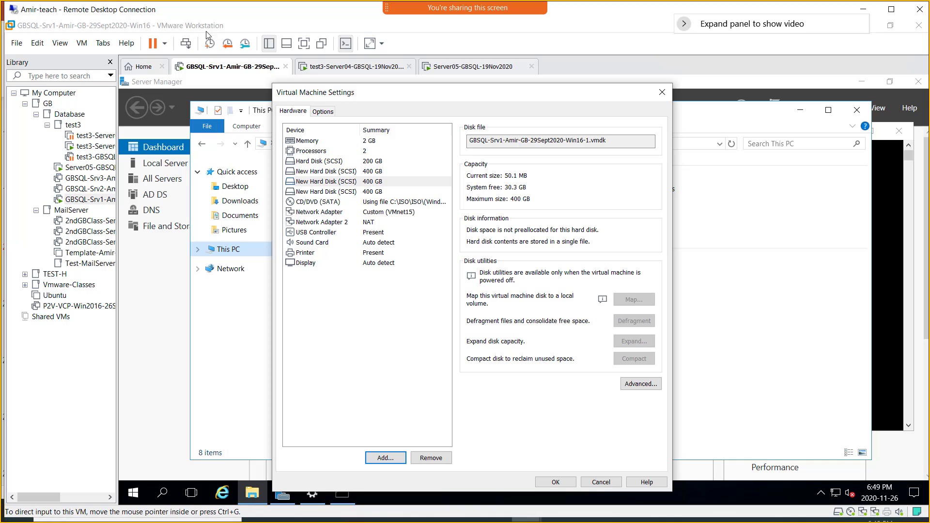
{"action": "key", "text": "super+shift+s"}
{"action": "left_click_drag", "start_coordinate": [103, 25], "coordinate": [771, 517]}
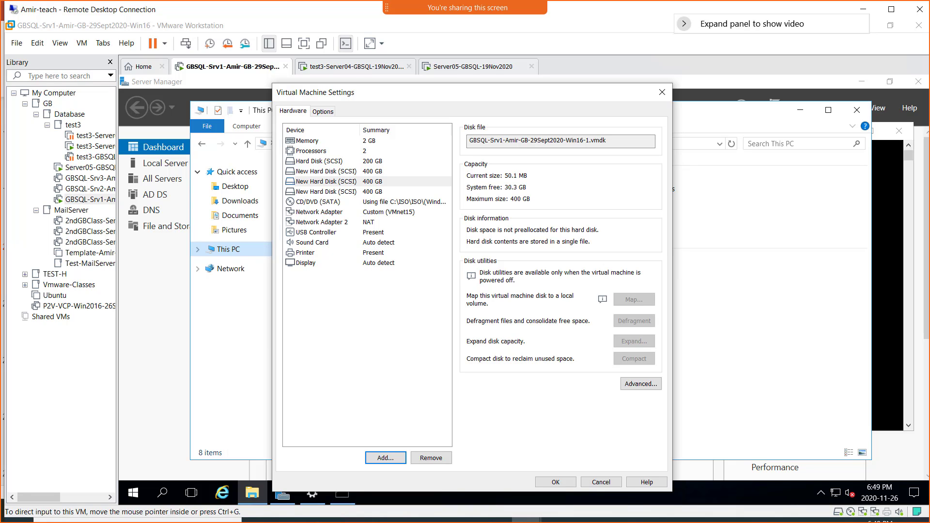
- Switch to the Week 12 OneNote page, add the line "Screenshot 2 = 3 Disks added to Software SAN" and paste the captured screenshot below it
{"action": "key", "text": "alt+Tab"}
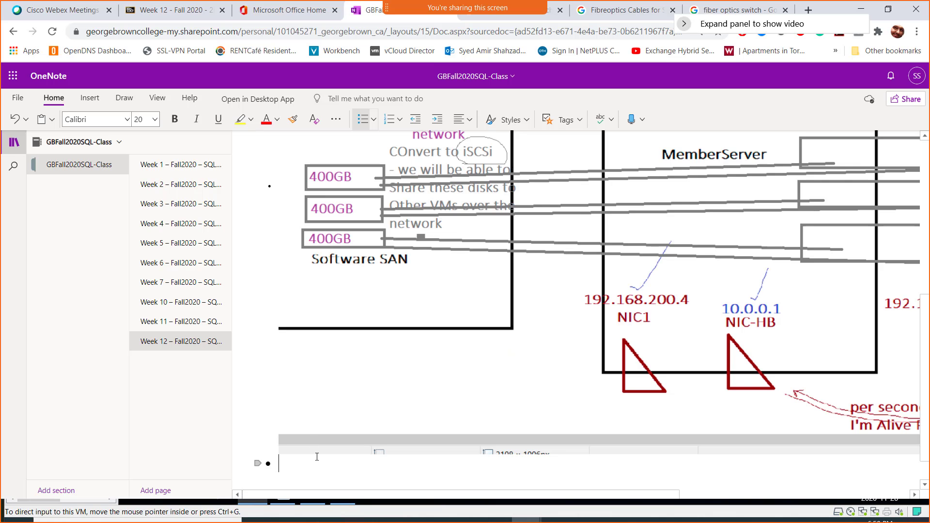
{"action": "type", "text": "Screenshot 2 = "}
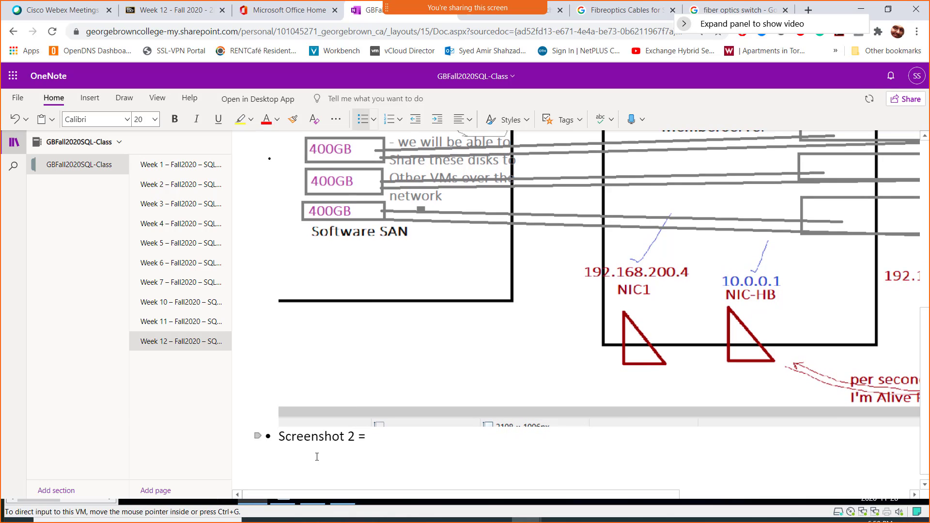
{"action": "type", "text": "3 Disks ar"}
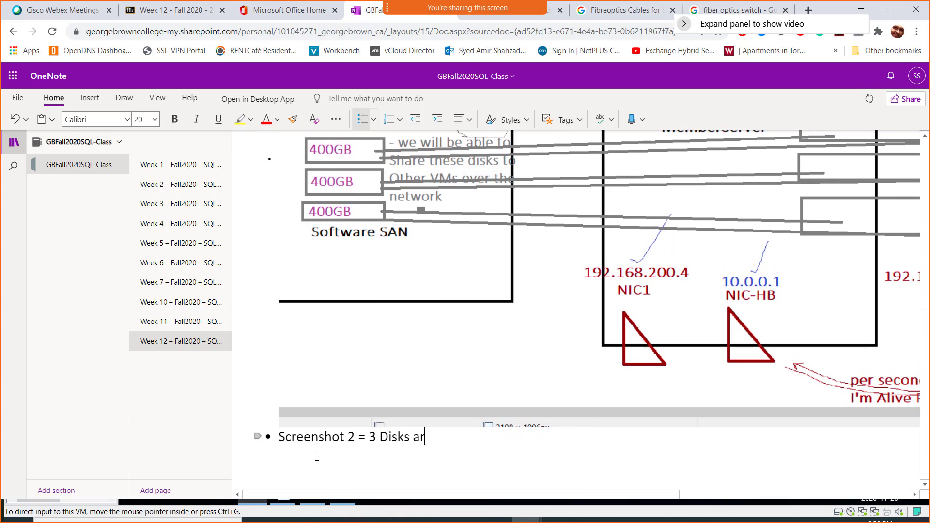
{"action": "key", "text": "BackSpace"}
{"action": "key", "text": "BackSpace"}
{"action": "type", "text": "added to Software SAN"}
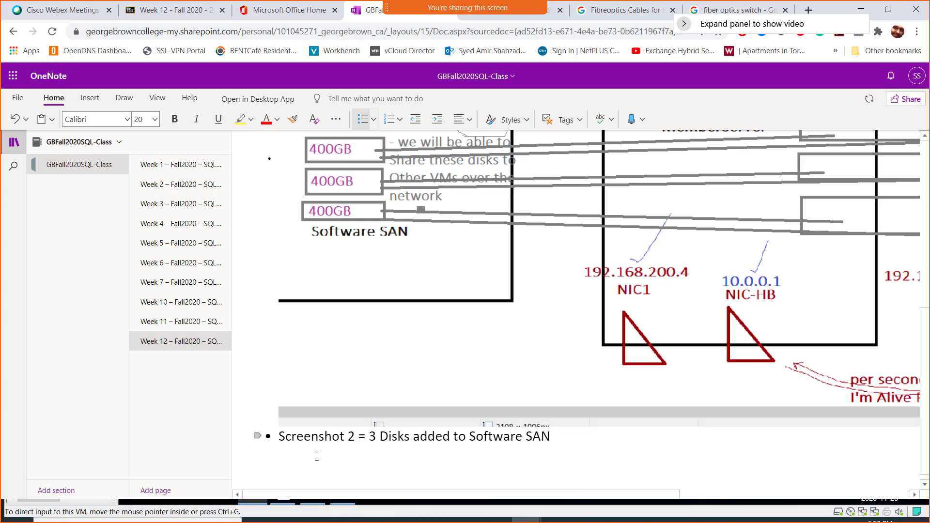
{"action": "scroll", "coordinate": [317, 457], "scroll_direction": "up", "scroll_amount": 1}
{"action": "key", "text": "ctrl+v"}
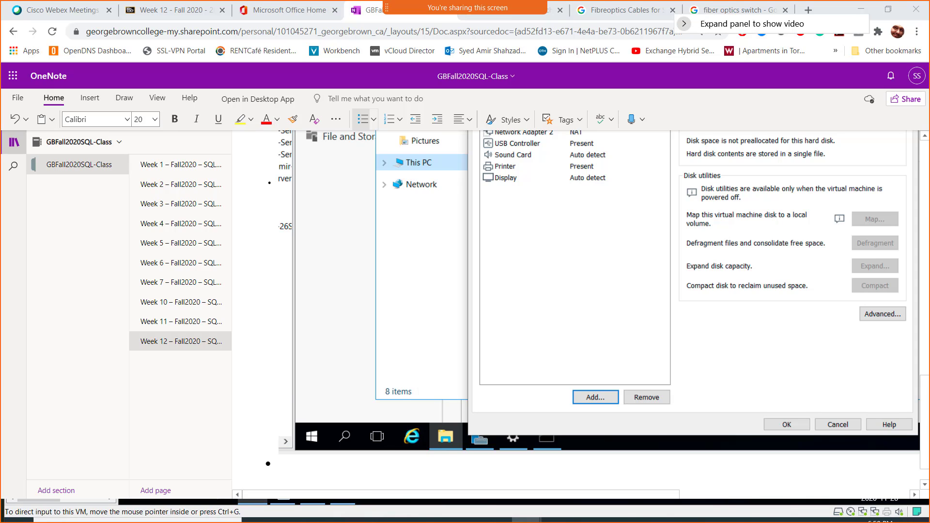
- Return to VMware Workstation, apply the GBSQL-Srv1 hardware changes, and minimize File Explorer and Command Prompt to reach Server Manager
{"action": "key", "text": "alt+Tab"}
{"action": "key", "text": "alt+Tab"}
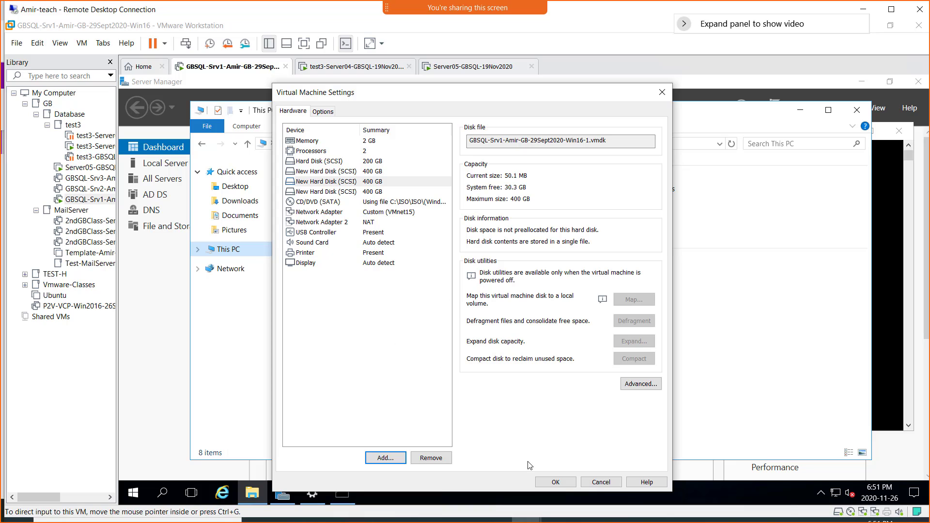
{"action": "left_click", "coordinate": [552, 484]}
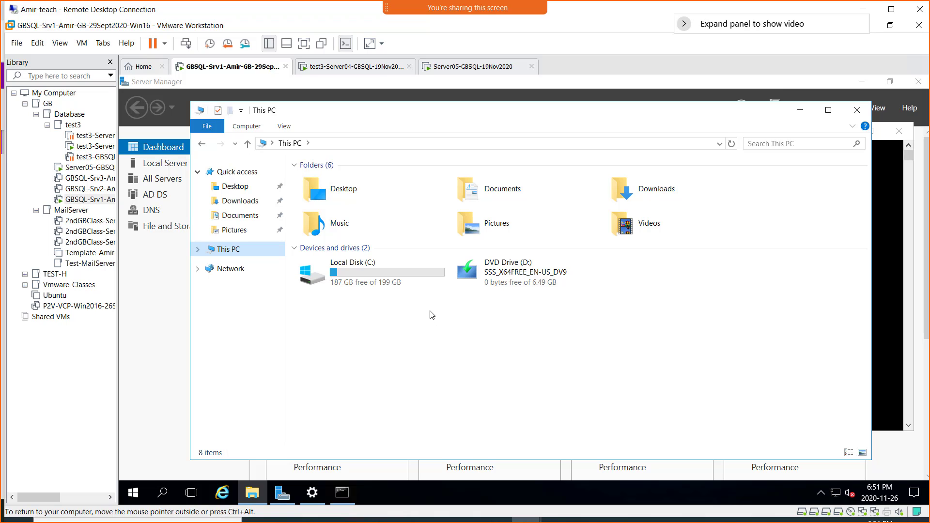
{"action": "left_click", "coordinate": [801, 113]}
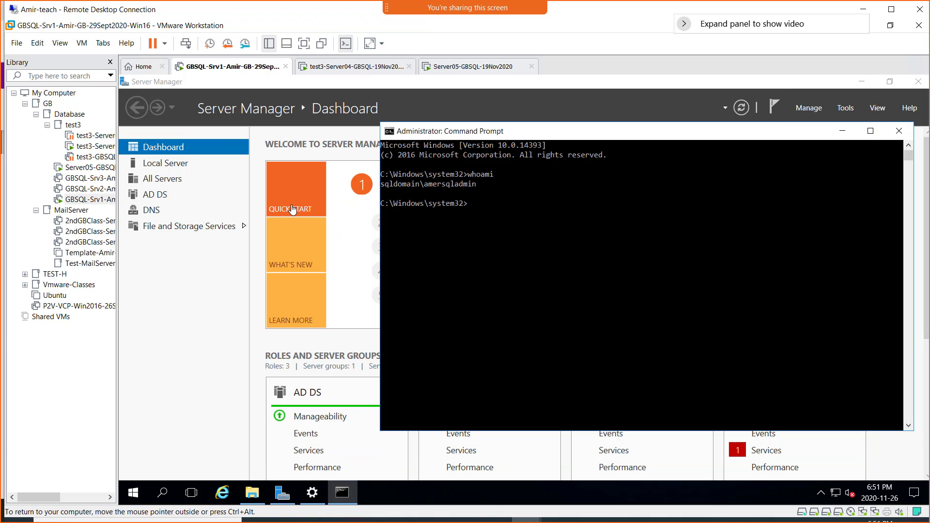
{"action": "left_click", "coordinate": [841, 134]}
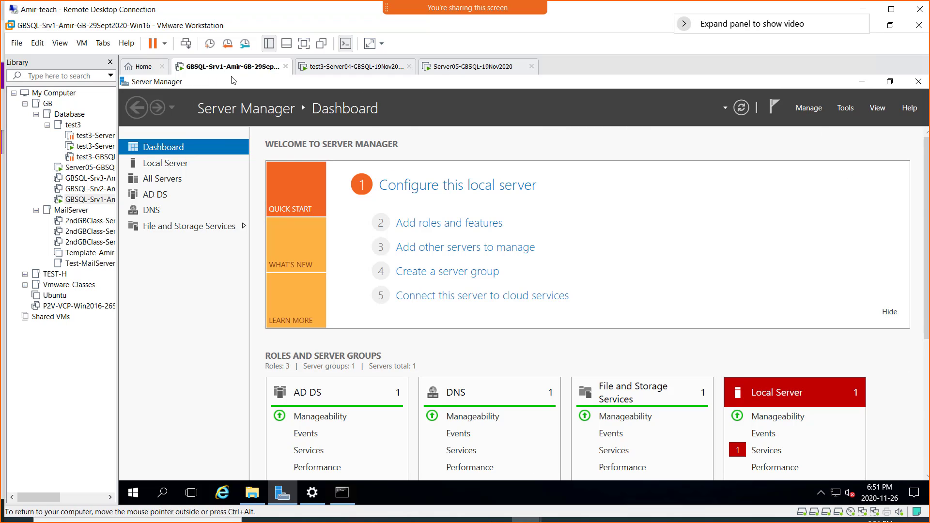
- Open Disk Management in Computer Management from Server Manager, maximize the window and enlarge the graphical disk pane
{"action": "left_click", "coordinate": [845, 109]}
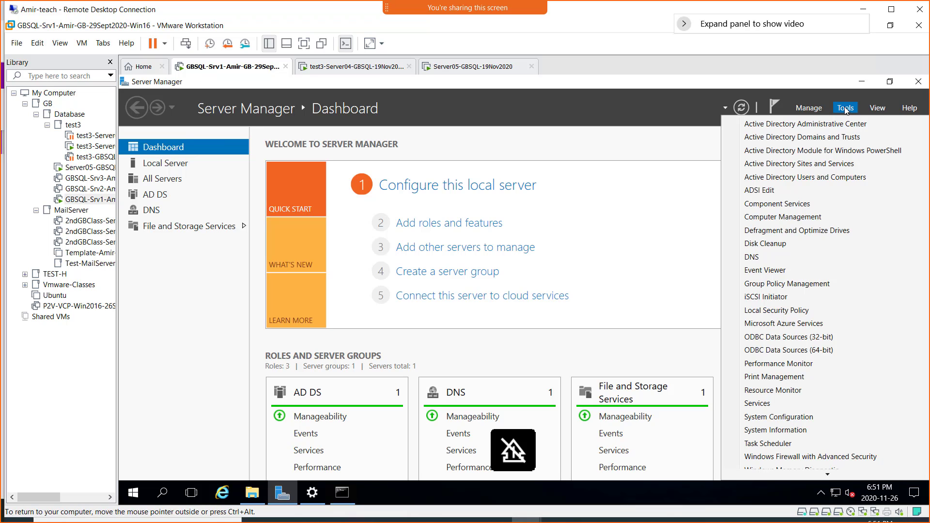
{"action": "left_click", "coordinate": [789, 219]}
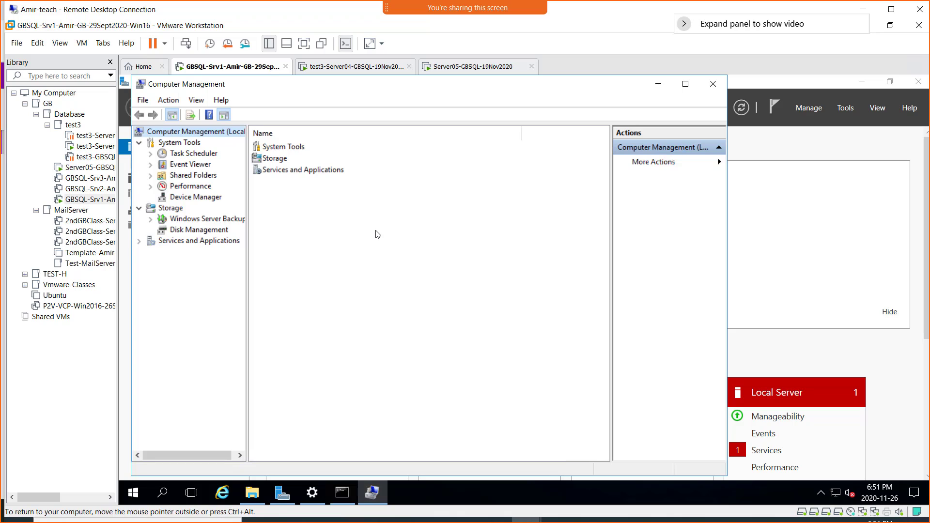
{"action": "left_click", "coordinate": [198, 231]}
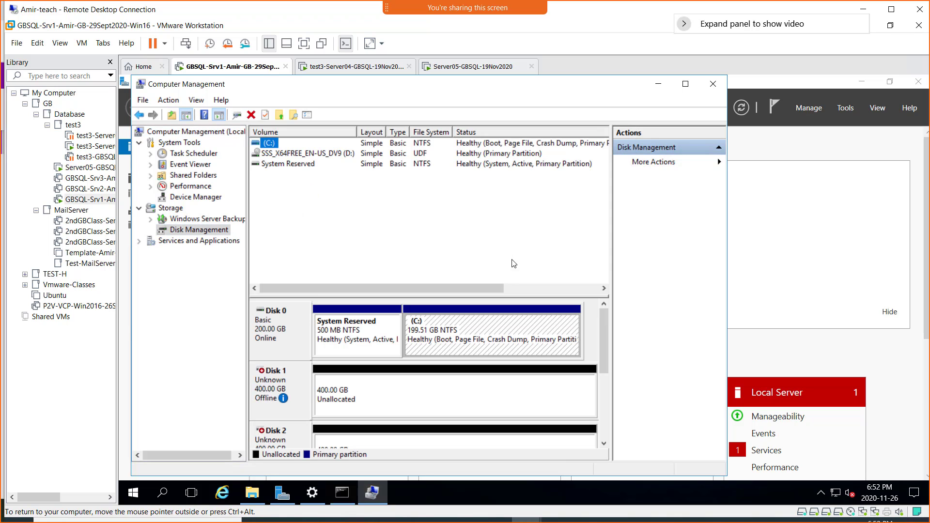
{"action": "left_click", "coordinate": [685, 85]}
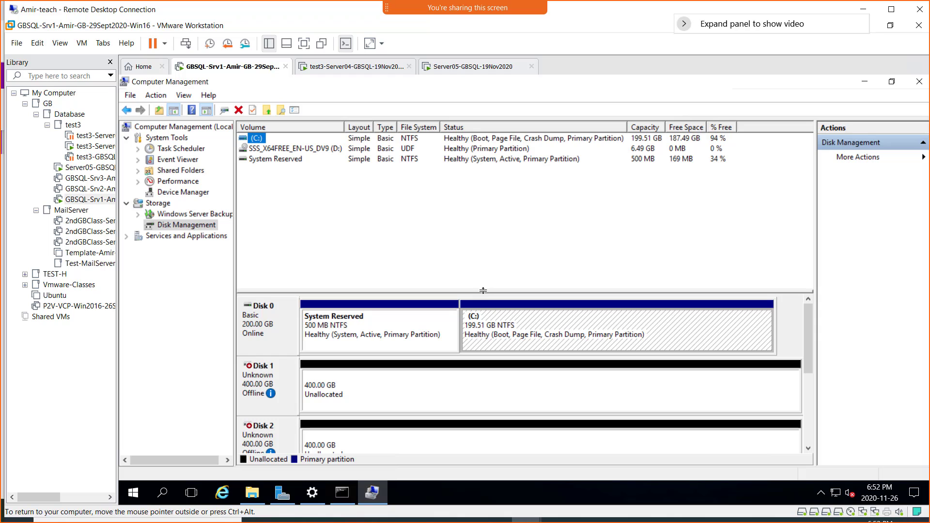
{"action": "left_click_drag", "start_coordinate": [483, 291], "coordinate": [495, 218]}
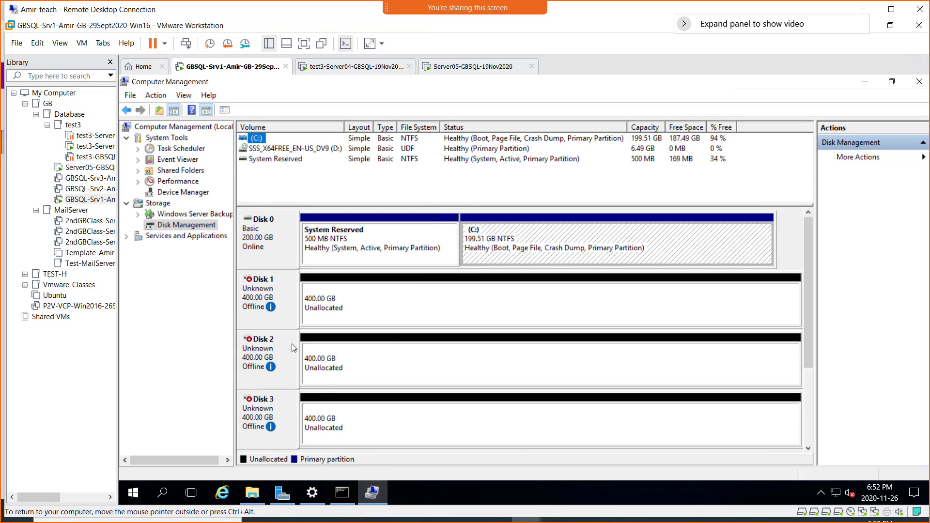
- Bring the offline 400 GB disks Disk 1, Disk 2 and Disk 3 online
{"action": "mouse_move", "coordinate": [265, 293]}
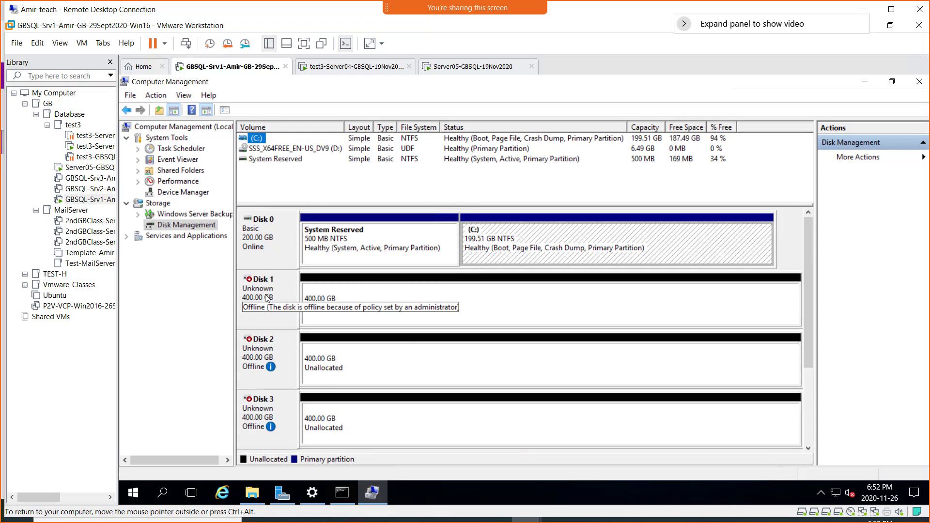
{"action": "mouse_move", "coordinate": [267, 369]}
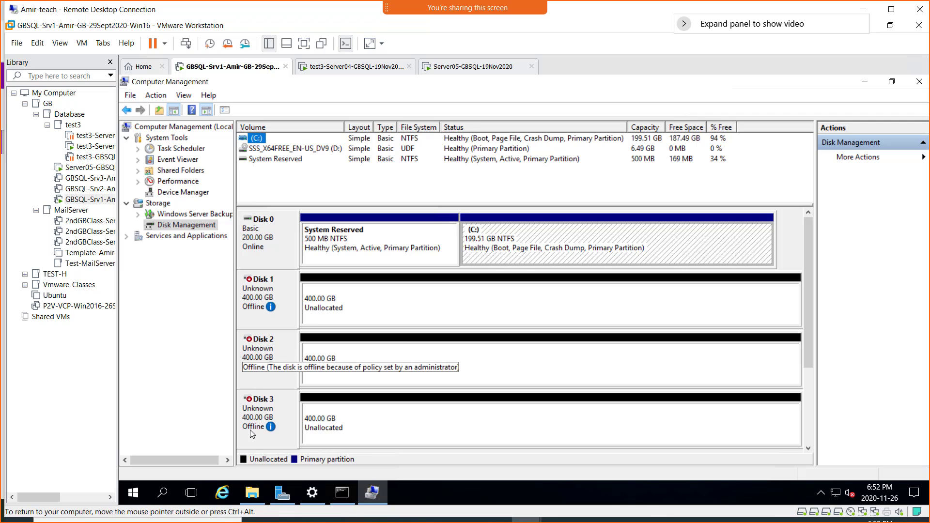
{"action": "left_click", "coordinate": [272, 286]}
{"action": "right_click", "coordinate": [271, 286]}
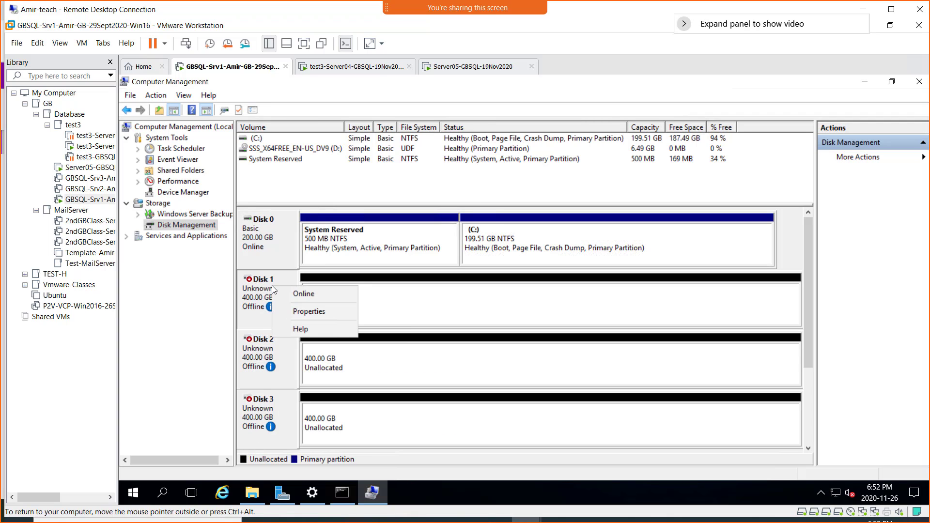
{"action": "left_click", "coordinate": [313, 295]}
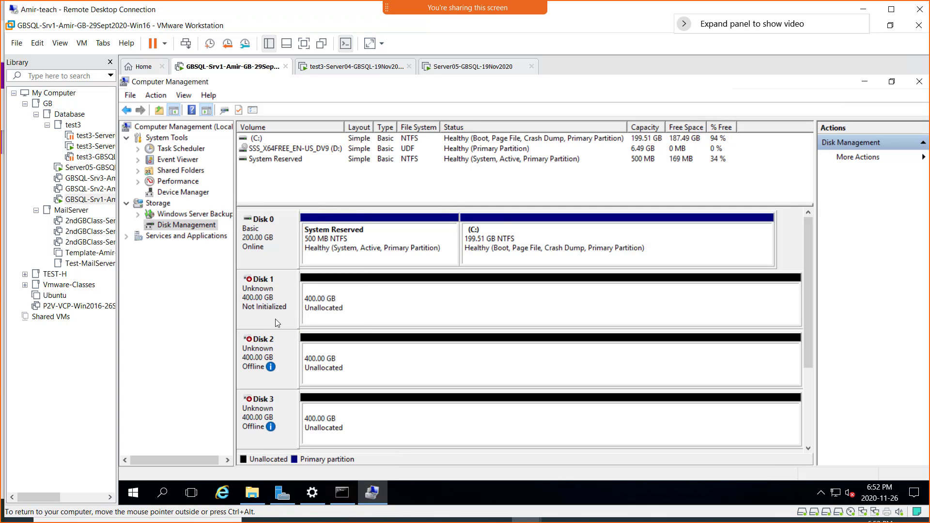
{"action": "right_click", "coordinate": [251, 348]}
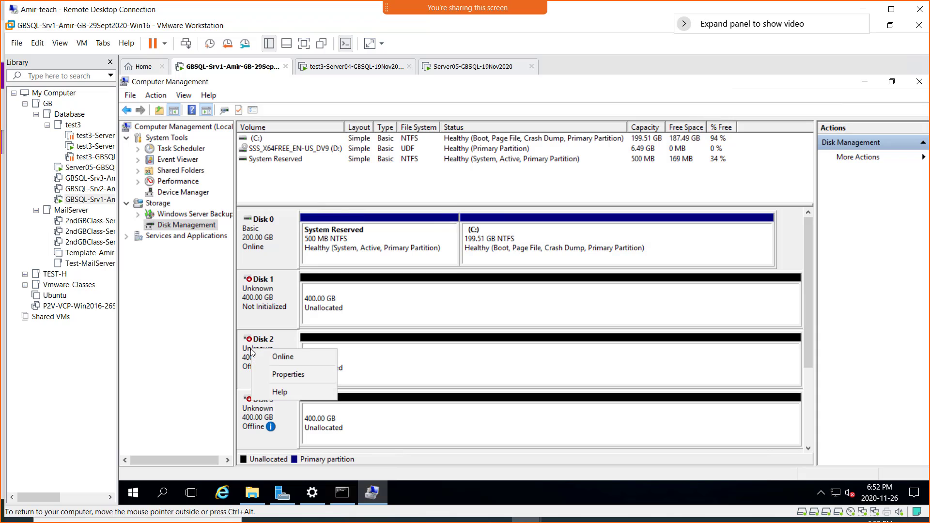
{"action": "left_click", "coordinate": [294, 357]}
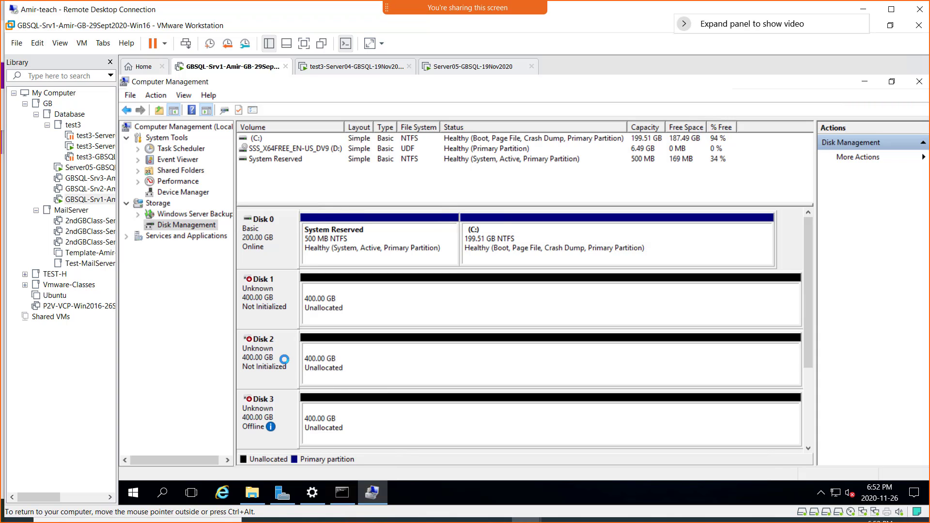
{"action": "right_click", "coordinate": [255, 411]}
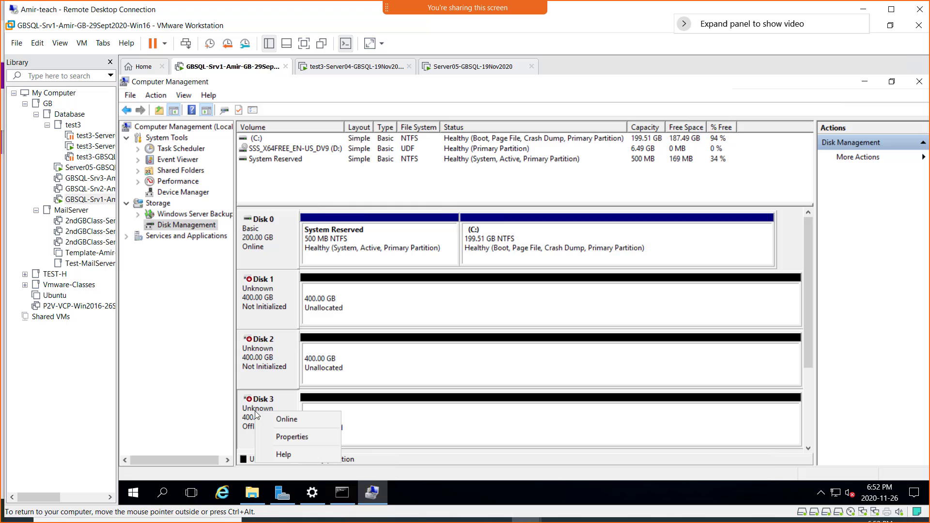
{"action": "left_click", "coordinate": [290, 420]}
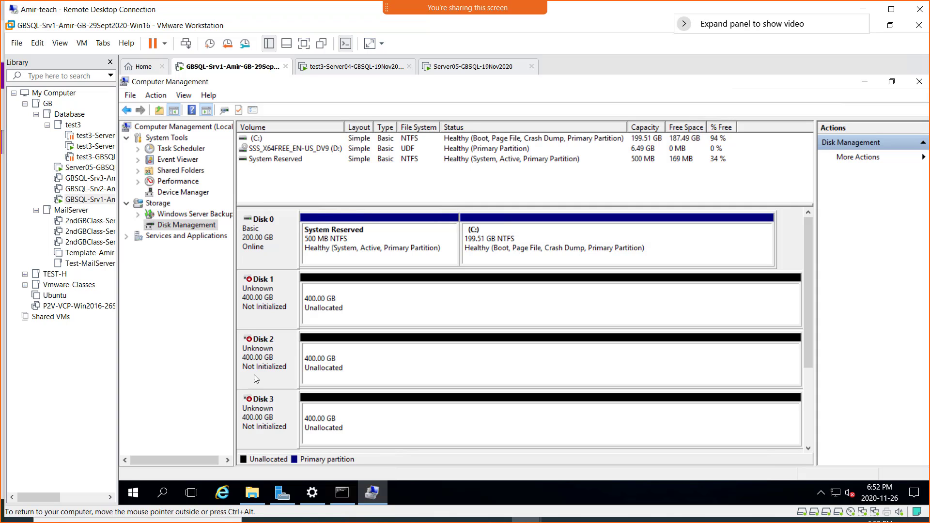
- Initialize Disk 1, Disk 2 and Disk 3 together with the MBR (Master Boot Record) partition style
{"action": "right_click", "coordinate": [262, 304]}
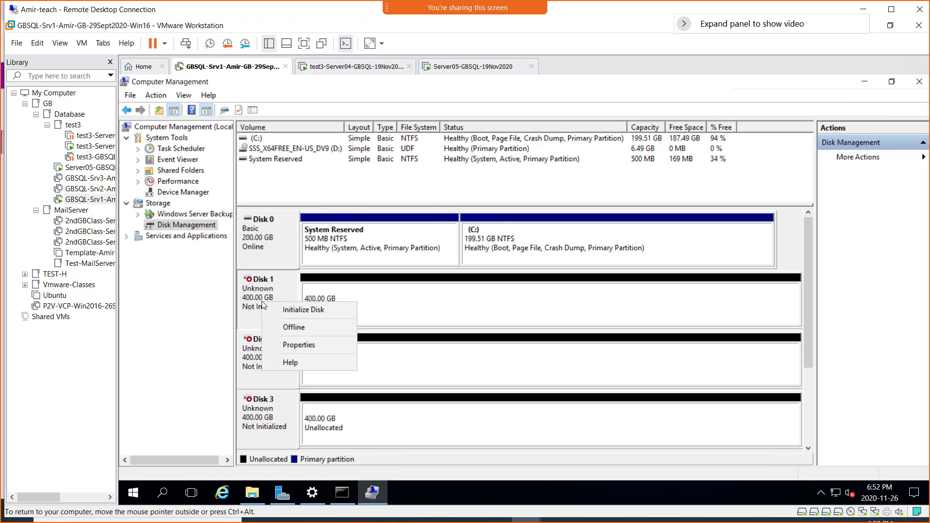
{"action": "left_click", "coordinate": [301, 311]}
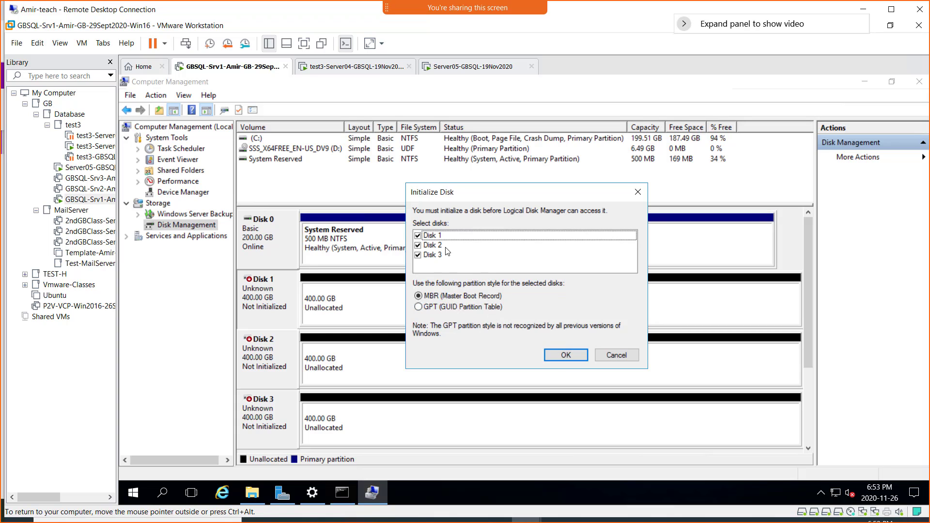
{"action": "left_click", "coordinate": [563, 357]}
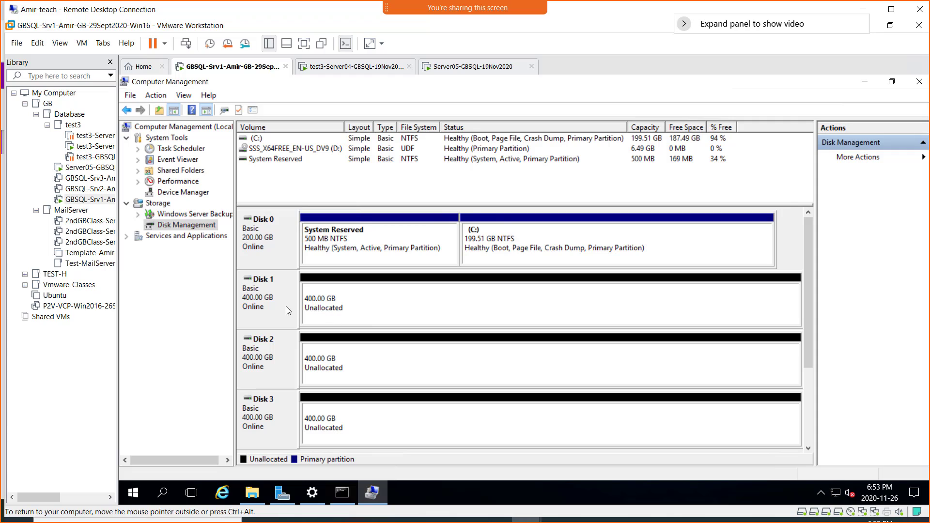
{"action": "right_click", "coordinate": [427, 304]}
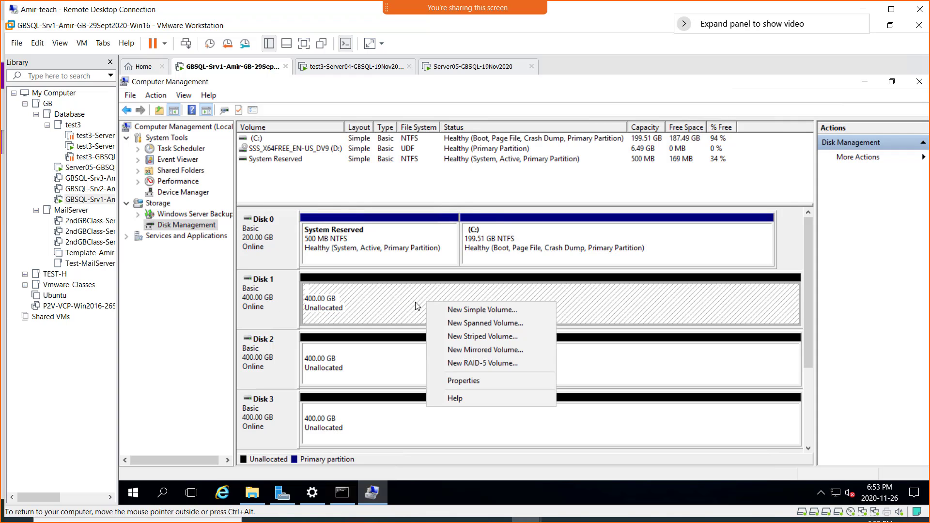
{"action": "left_click", "coordinate": [496, 311]}
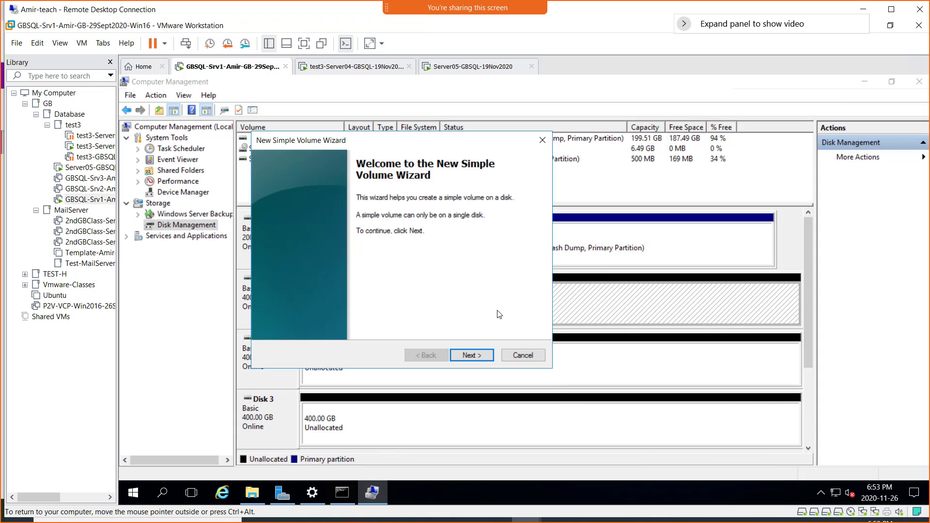
{"action": "left_click", "coordinate": [475, 354]}
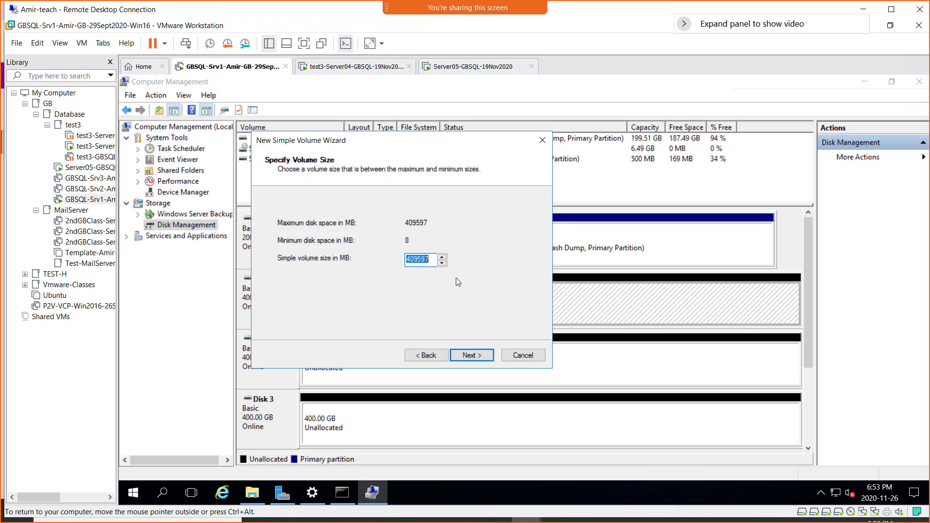
{"action": "left_click", "coordinate": [472, 356]}
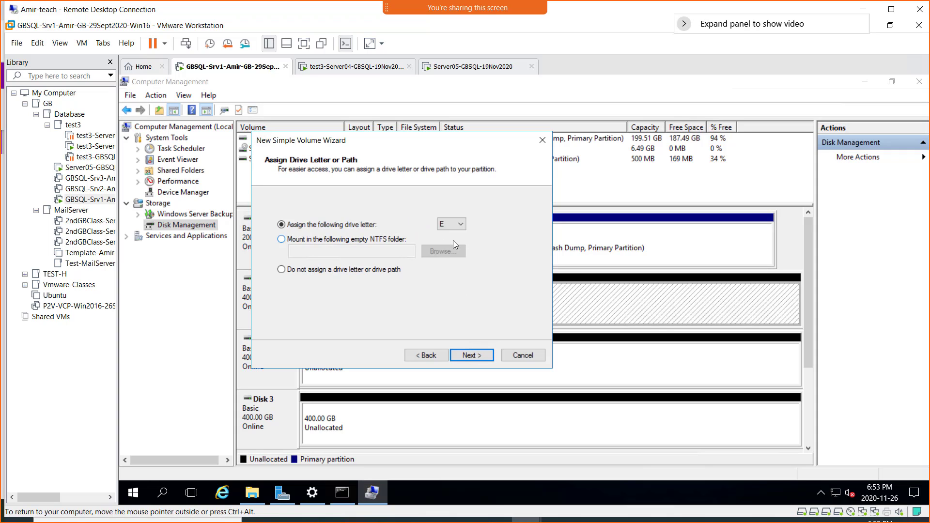
{"action": "left_click", "coordinate": [470, 358]}
{"action": "left_click_drag", "start_coordinate": [434, 283], "coordinate": [344, 282]}
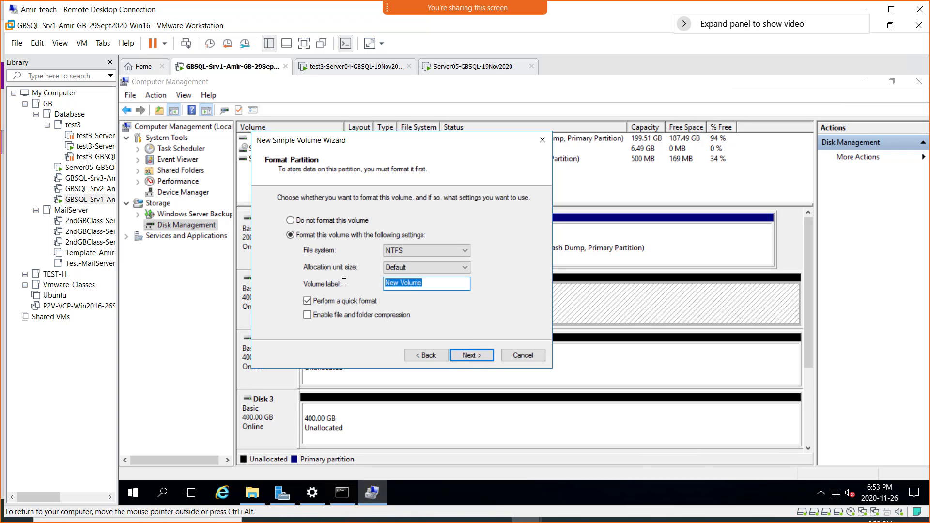
{"action": "type", "text": "LUN01"}
{"action": "left_click", "coordinate": [469, 359]}
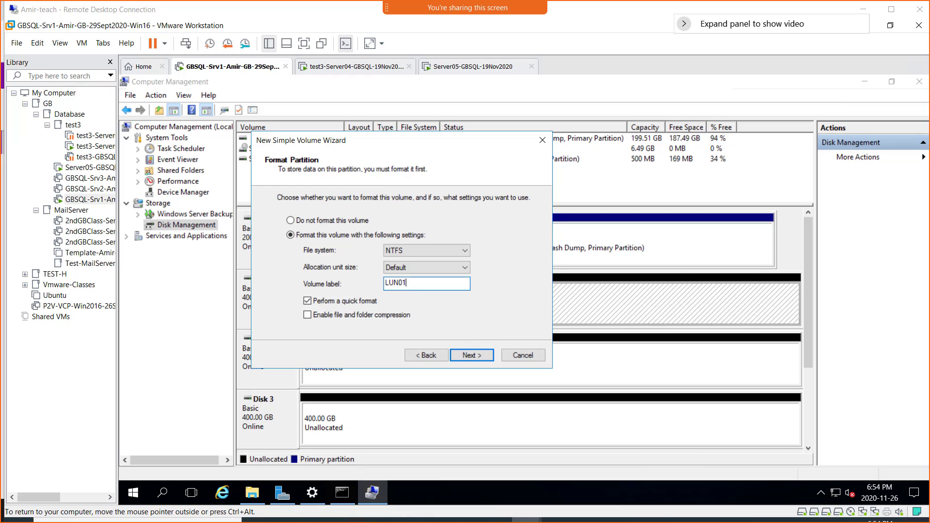
- Switch to the WhatsApp picture window and examine the shared Disk Management screenshot at full size, including the disk's context options
{"action": "left_click_drag", "start_coordinate": [929, 10], "coordinate": [372, 84]}
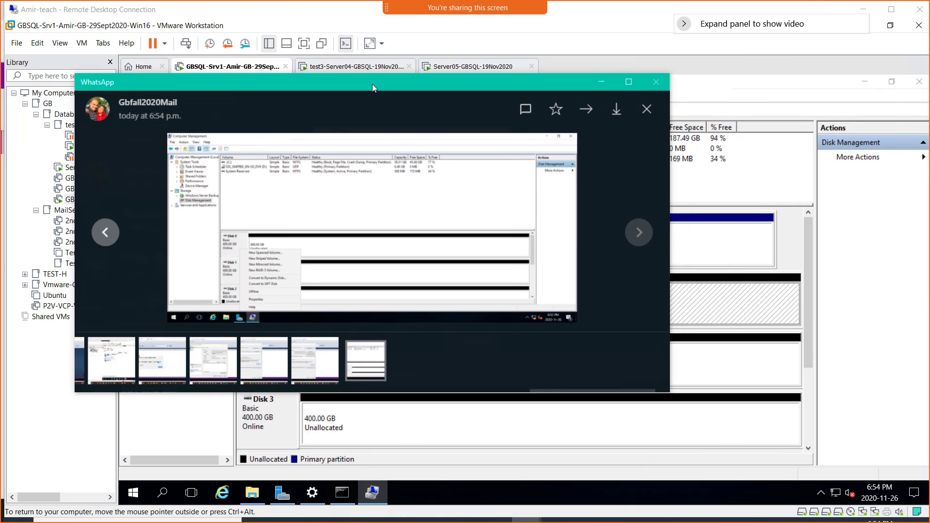
{"action": "double_click", "coordinate": [372, 83]}
{"action": "left_click", "coordinate": [387, 249]}
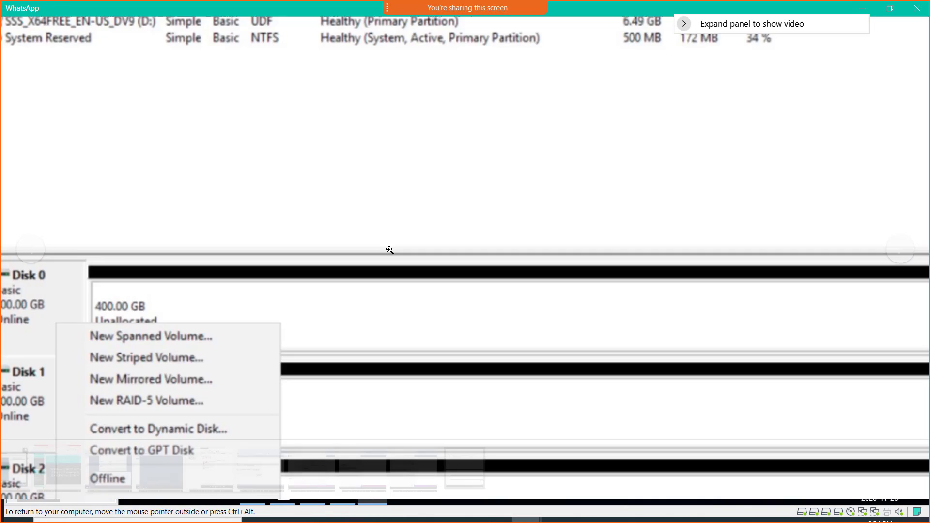
{"action": "left_click", "coordinate": [266, 296]}
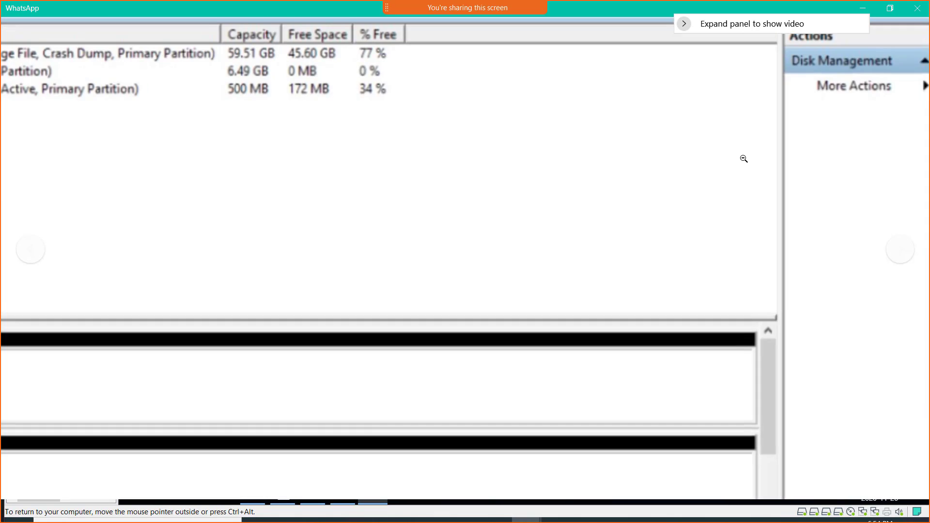
{"action": "left_click", "coordinate": [744, 150]}
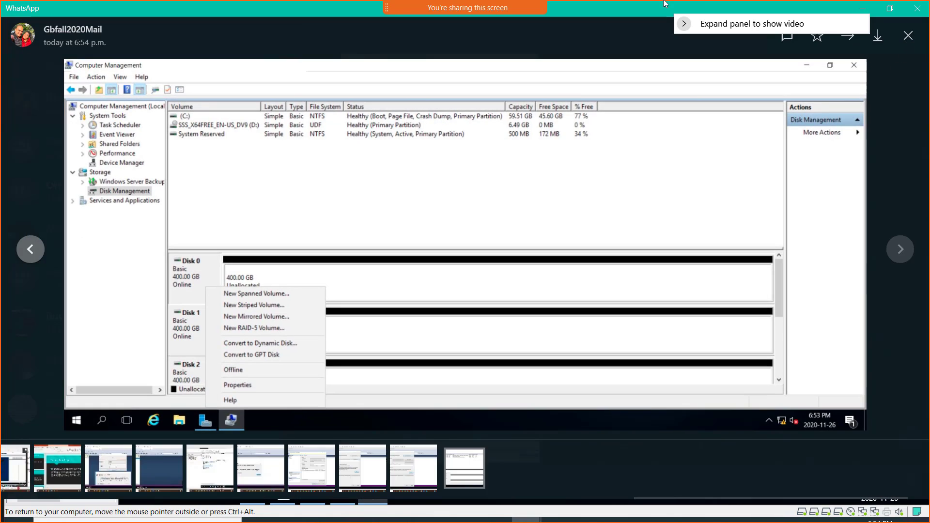
{"action": "left_click_drag", "start_coordinate": [617, 10], "coordinate": [929, 39]}
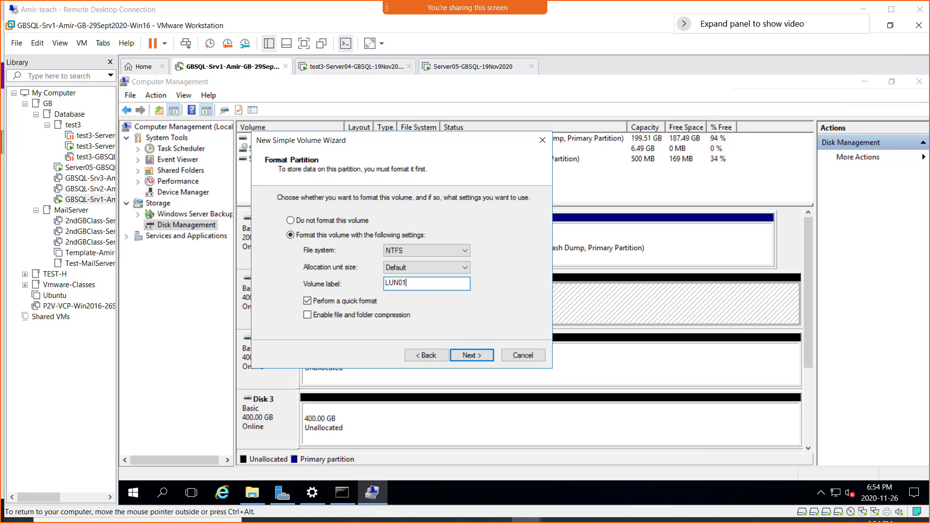
- Cancel the New Simple Volume Wizard and compare the options offered for Disk 1's unallocated space with those for the disk itself
{"action": "left_click", "coordinate": [522, 356]}
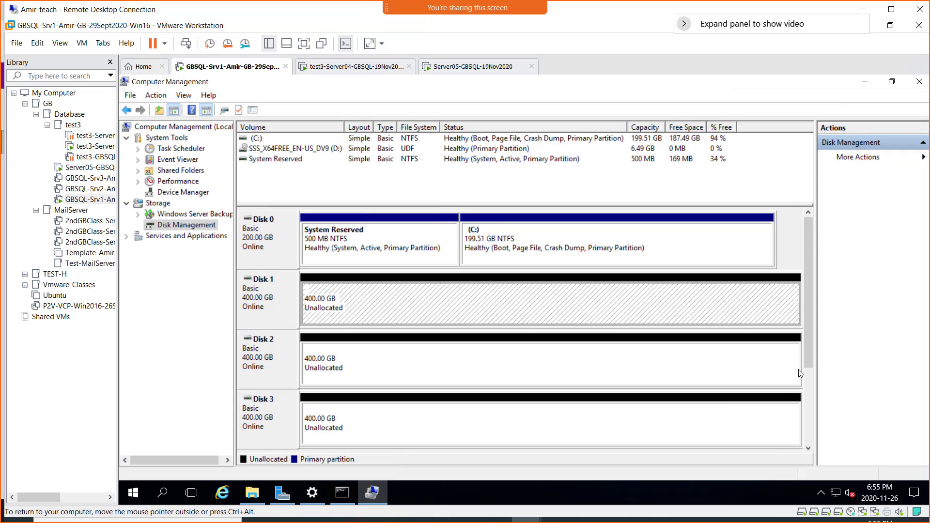
{"action": "left_click_drag", "start_coordinate": [809, 353], "coordinate": [808, 427]}
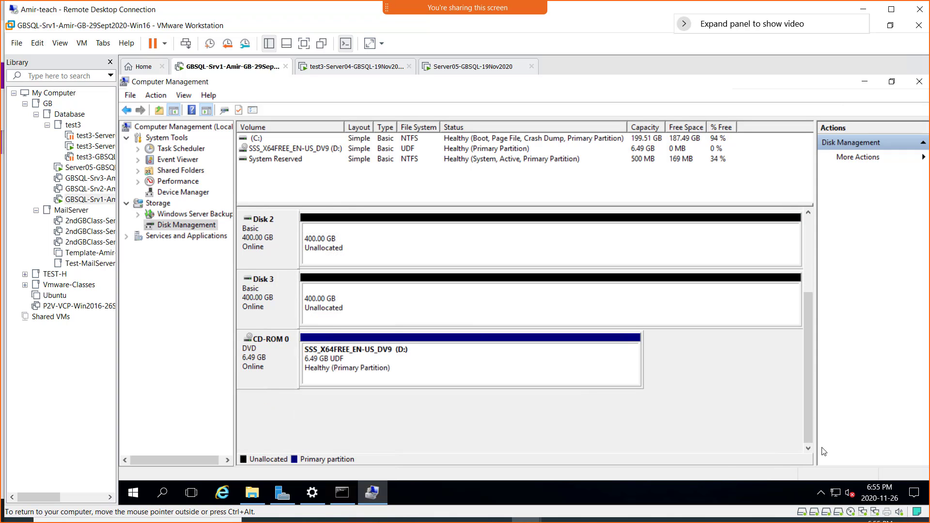
{"action": "scroll", "coordinate": [804, 427], "scroll_direction": "up", "scroll_amount": 3}
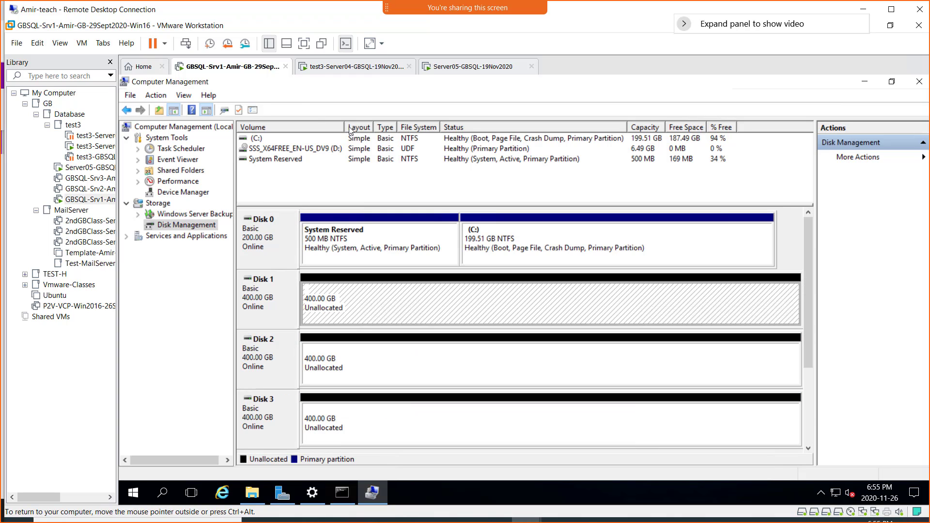
{"action": "left_click", "coordinate": [259, 139]}
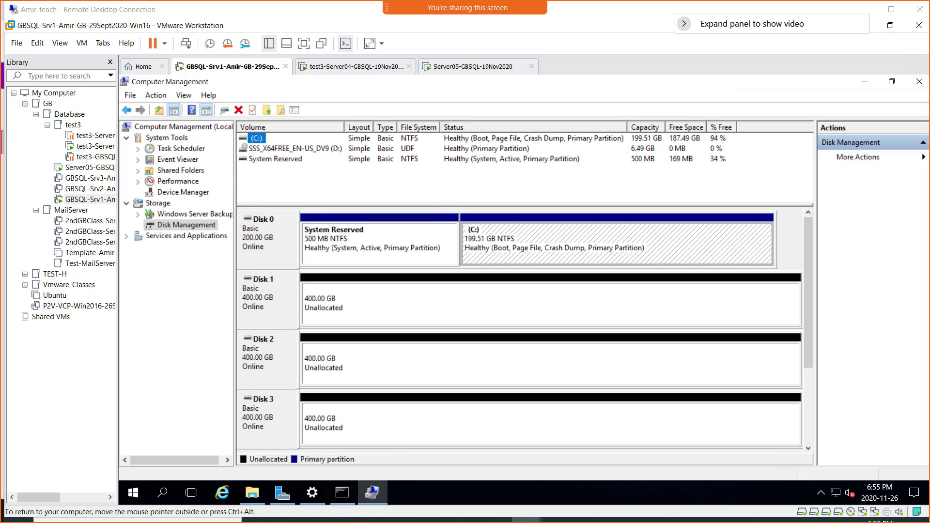
{"action": "left_click", "coordinate": [436, 307]}
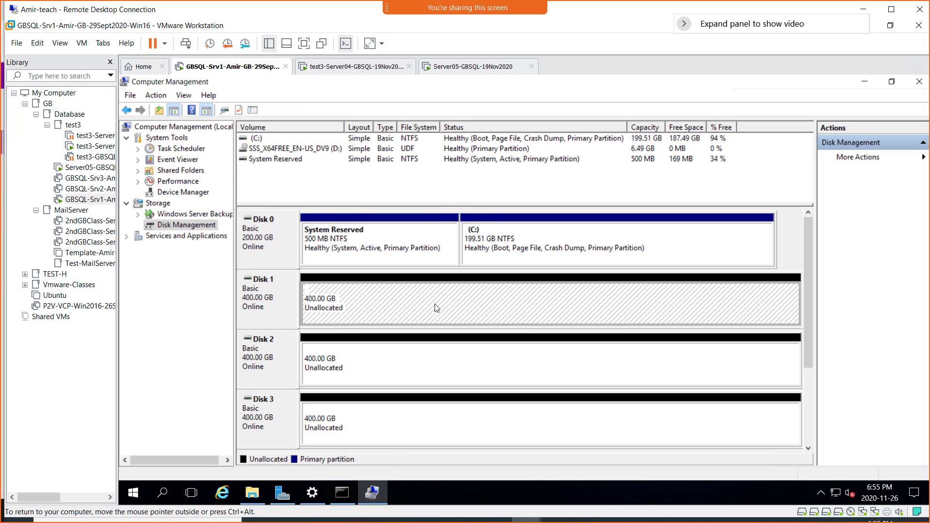
{"action": "left_click", "coordinate": [261, 300]}
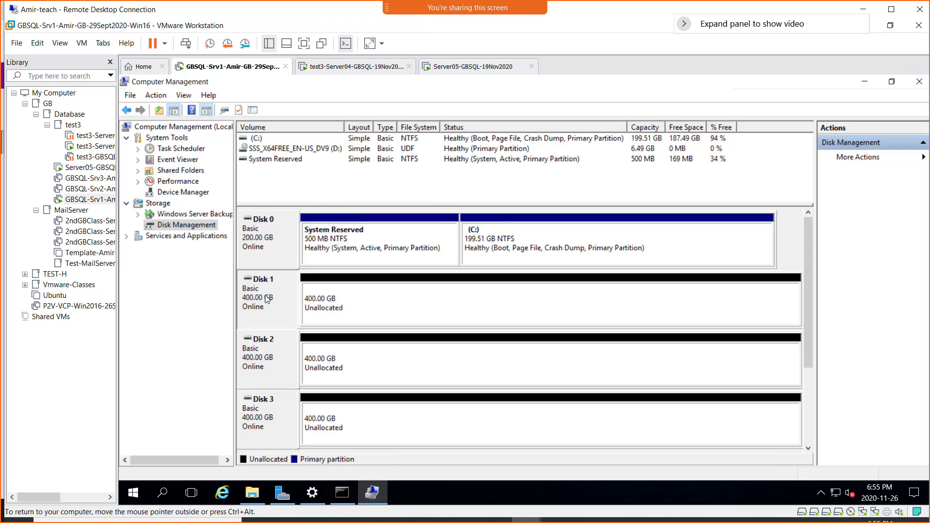
{"action": "left_click", "coordinate": [468, 303]}
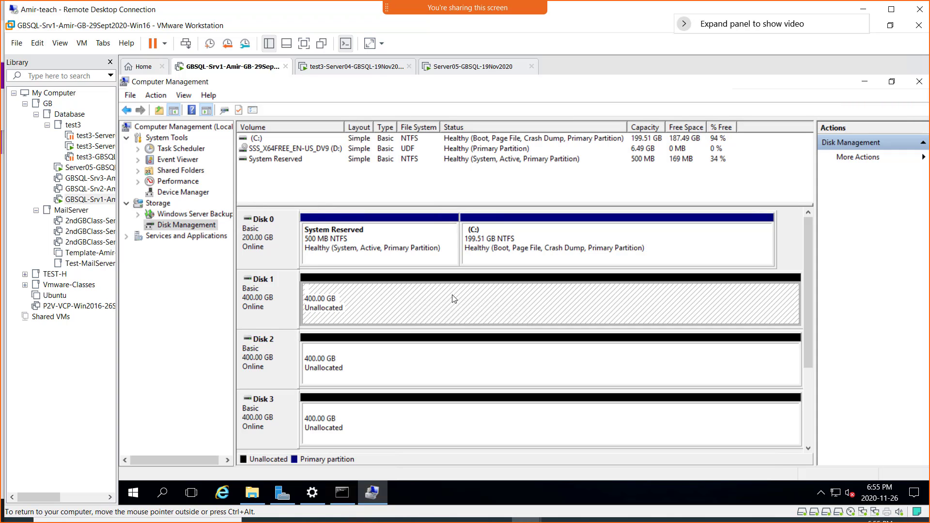
{"action": "right_click", "coordinate": [453, 295]}
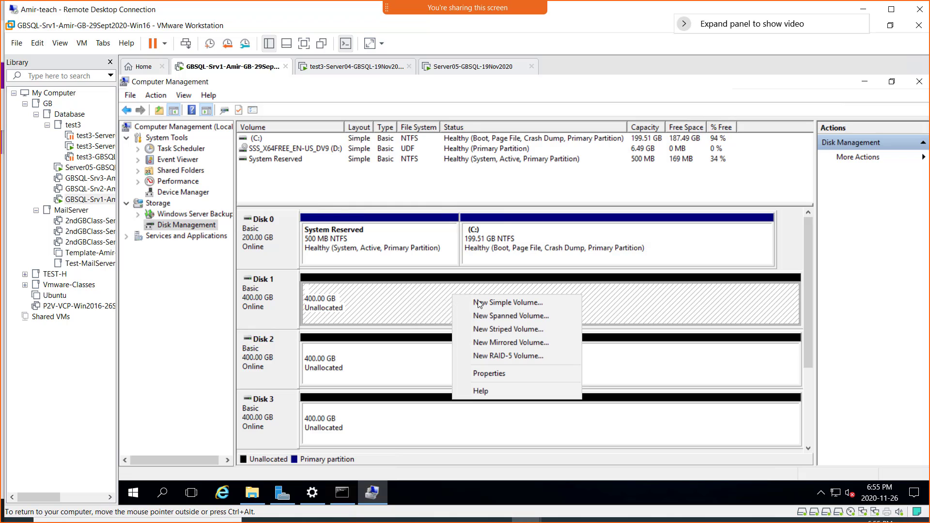
{"action": "left_click", "coordinate": [408, 303]}
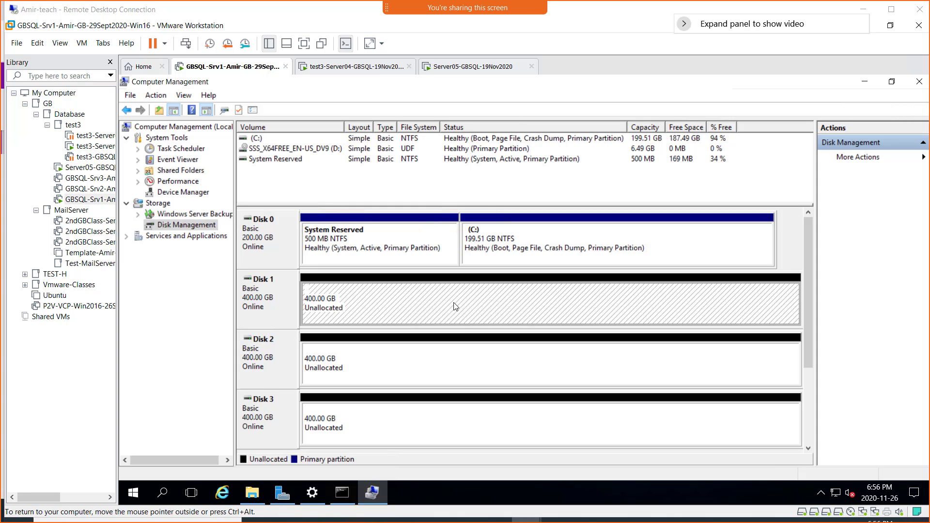
{"action": "right_click", "coordinate": [257, 304]}
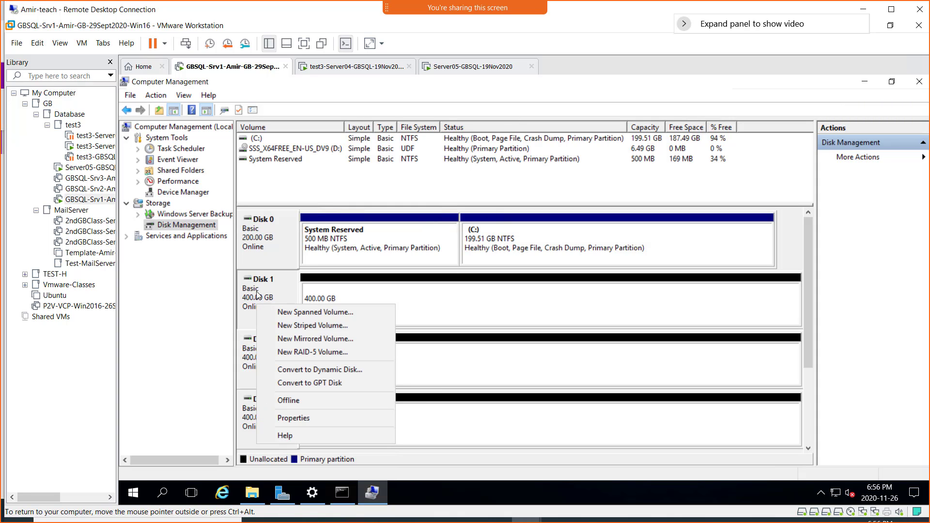
{"action": "left_click", "coordinate": [488, 304]}
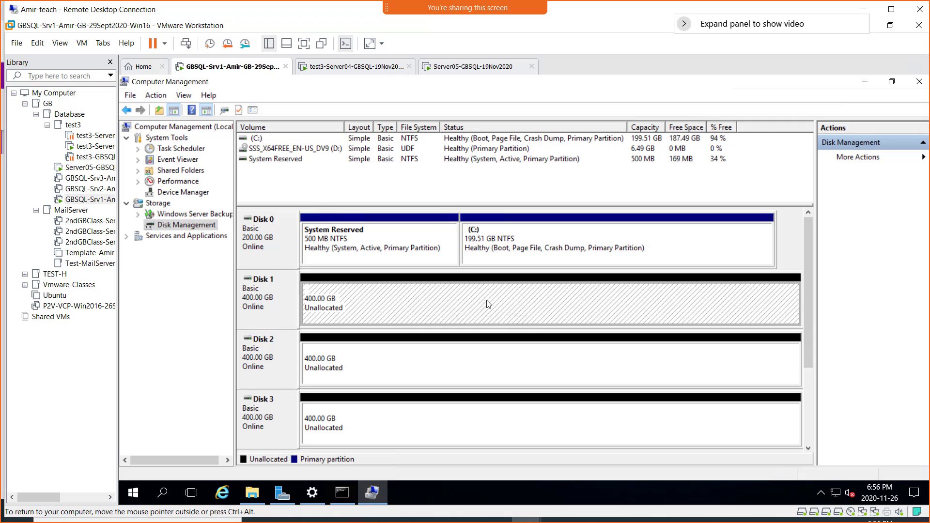
- Create a simple volume of 409597 MB on Disk 1 with drive letter E, quick-formatted as NTFS and labelled LUN01
{"action": "right_click", "coordinate": [489, 303]}
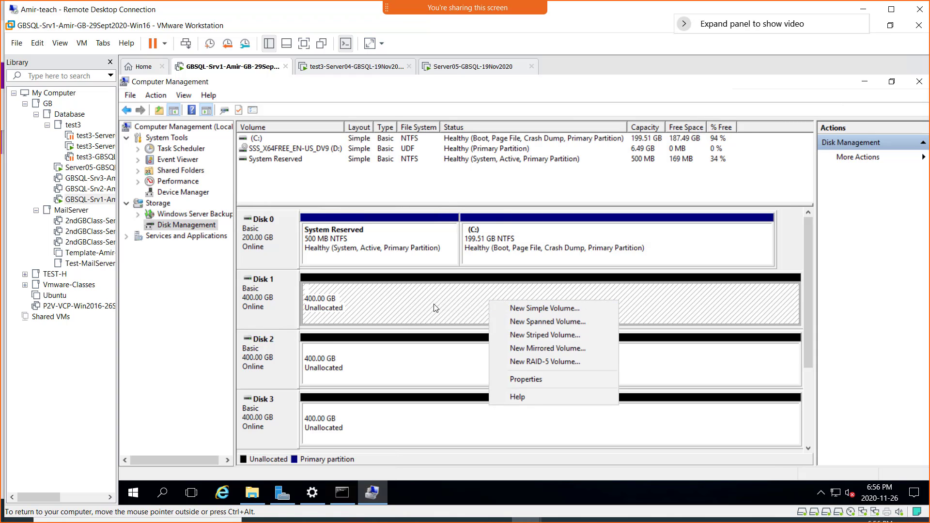
{"action": "left_click", "coordinate": [555, 309]}
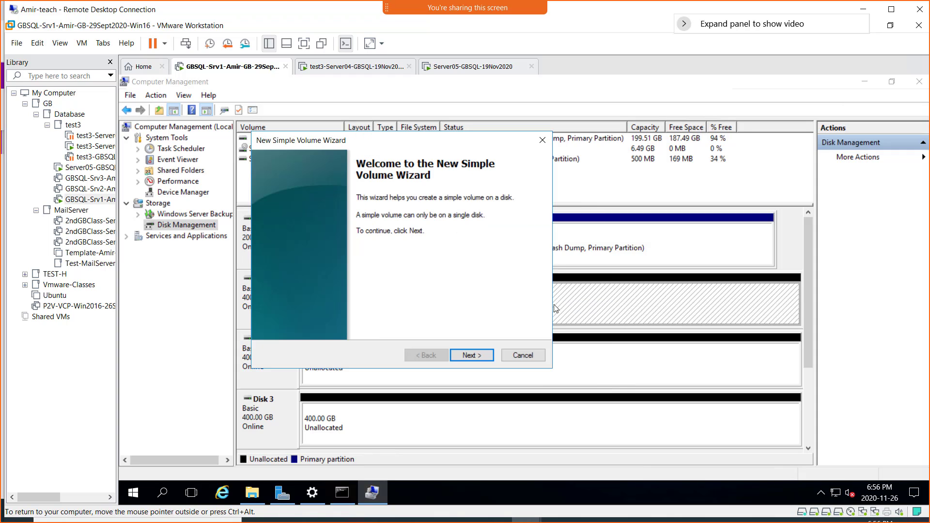
{"action": "left_click", "coordinate": [470, 355]}
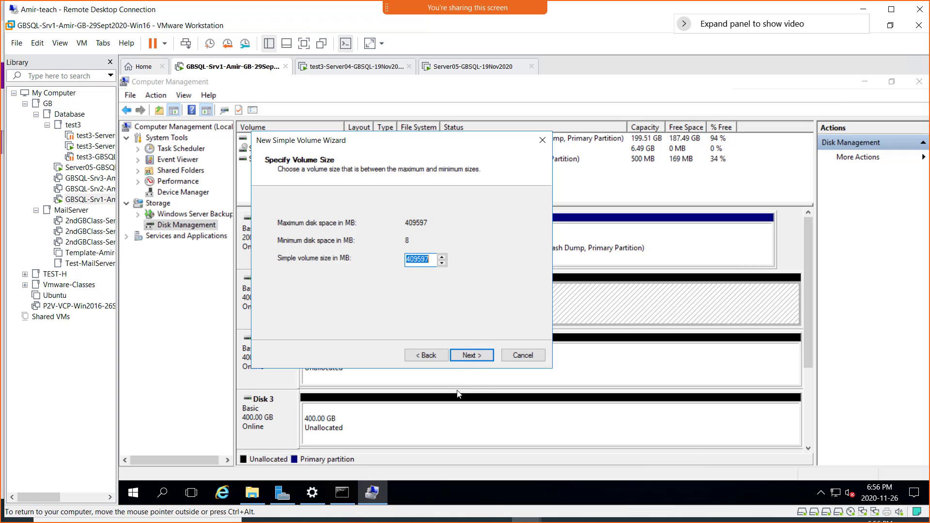
{"action": "left_click", "coordinate": [464, 357]}
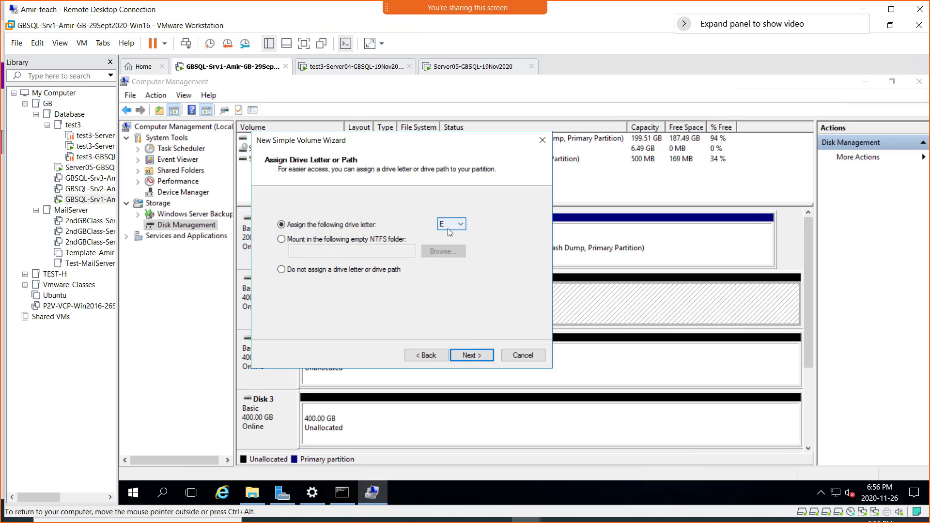
{"action": "left_click", "coordinate": [469, 355]}
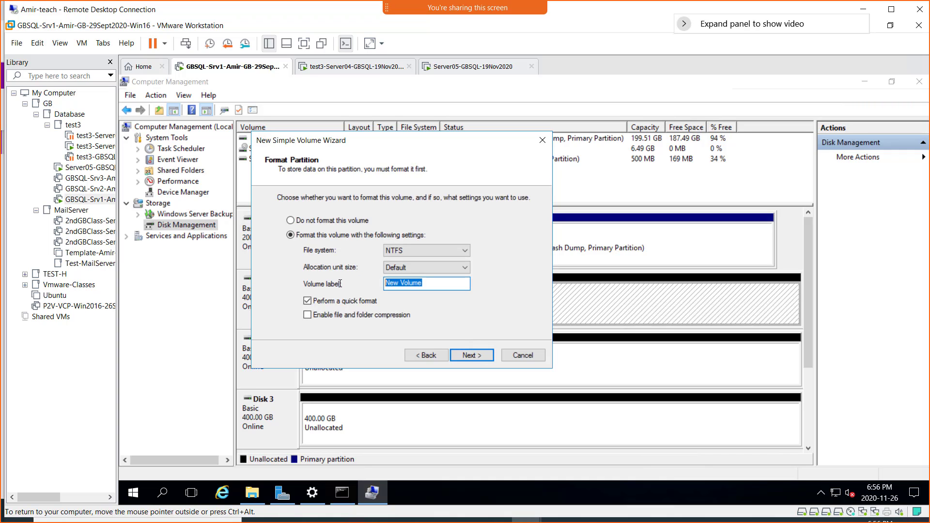
{"action": "type", "text": "LUN01"}
{"action": "left_click", "coordinate": [473, 356]}
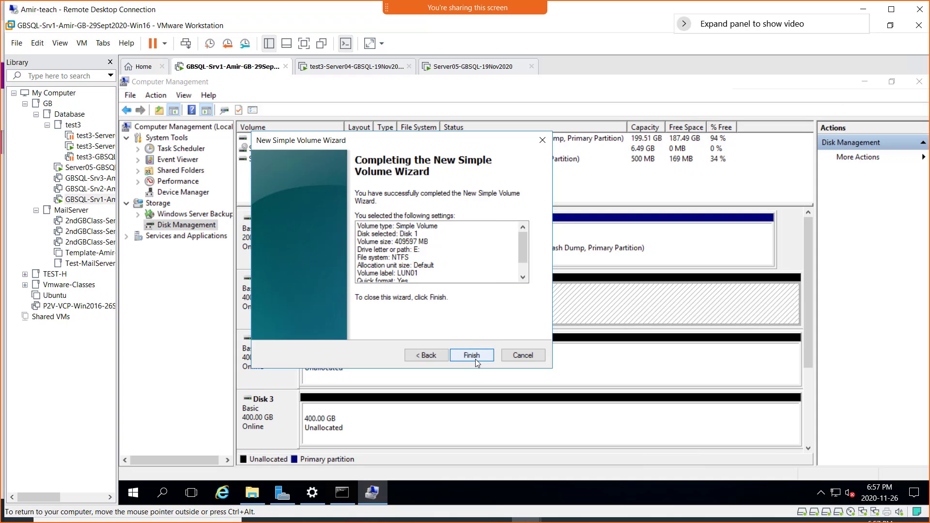
{"action": "left_click", "coordinate": [476, 359]}
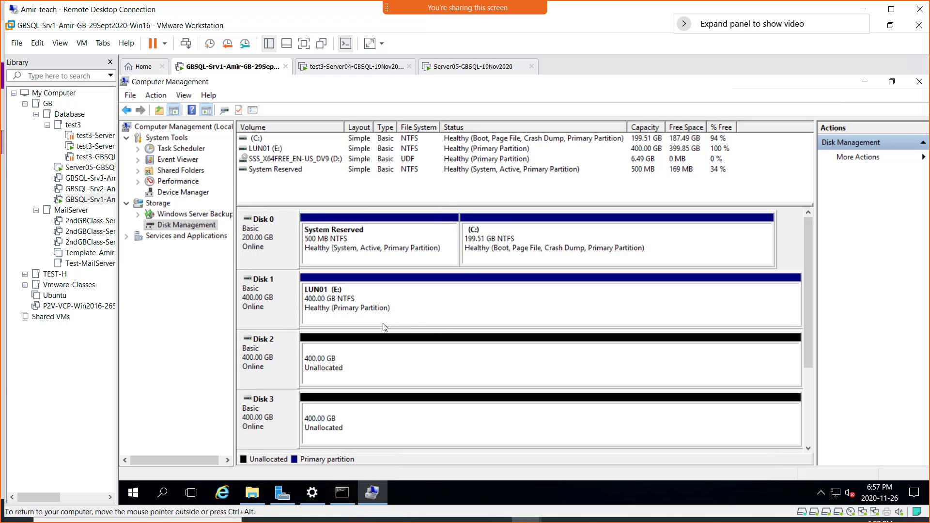
- Create a simple volume of 409597 MB on Disk 2 with drive letter F, quick-formatted as NTFS and labelled LUN02
{"action": "right_click", "coordinate": [400, 365]}
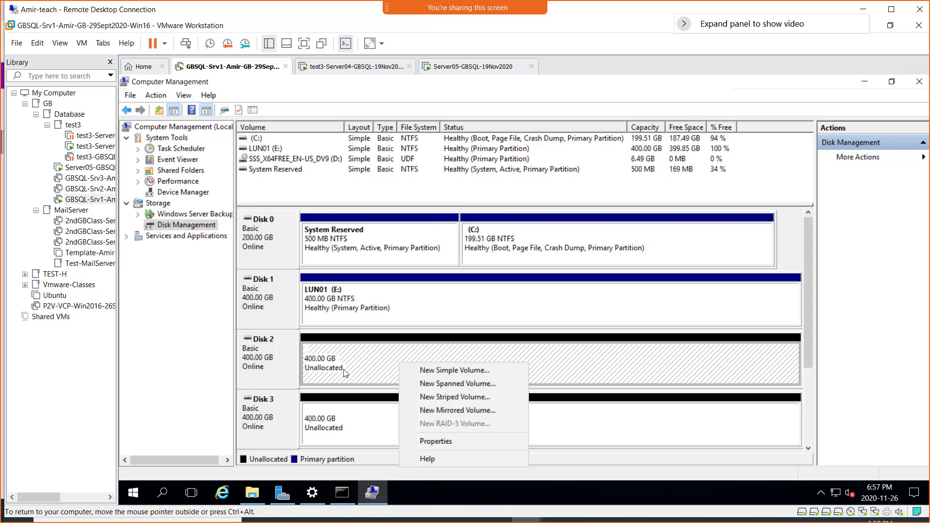
{"action": "left_click", "coordinate": [457, 371]}
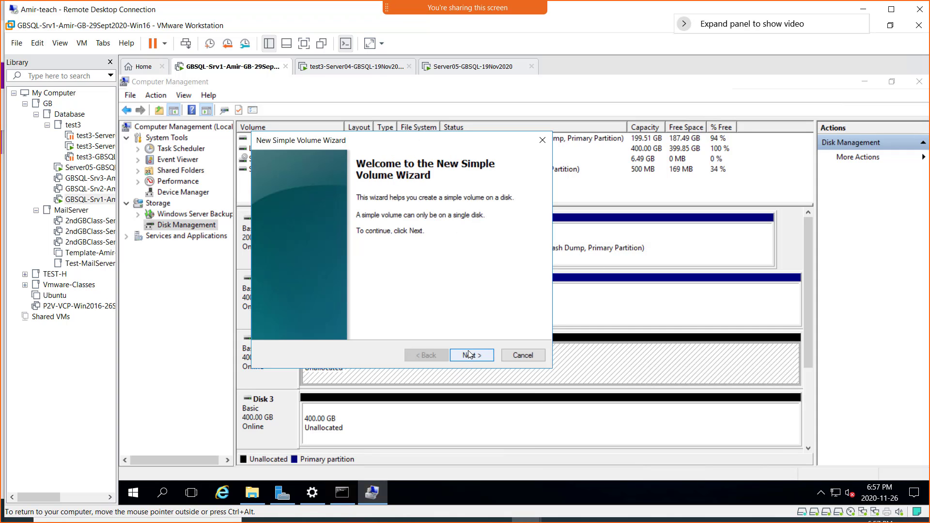
{"action": "left_click", "coordinate": [473, 356]}
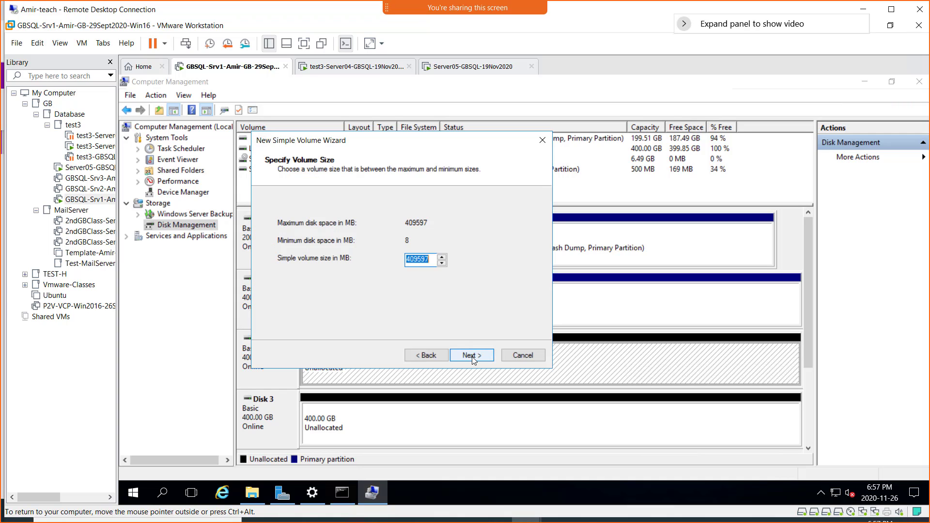
{"action": "left_click", "coordinate": [472, 356]}
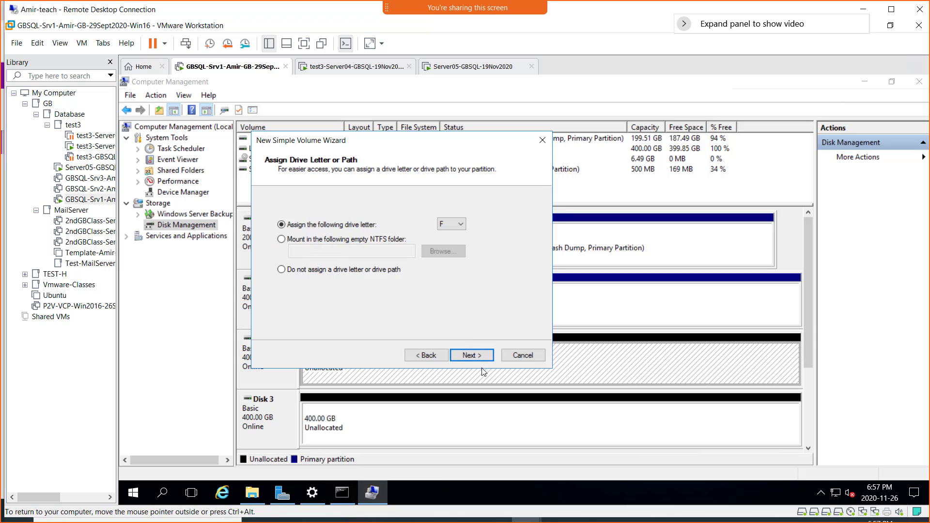
{"action": "left_click", "coordinate": [479, 359]}
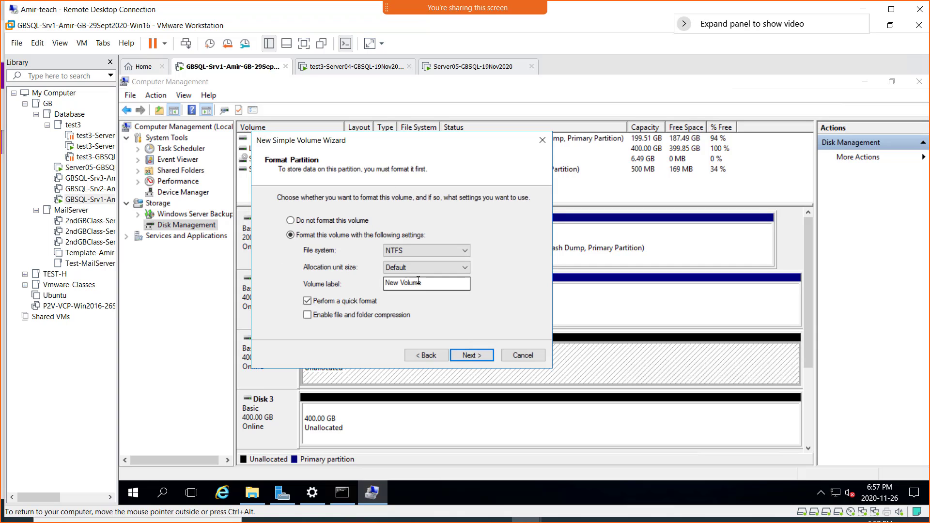
{"action": "left_click_drag", "start_coordinate": [433, 284], "coordinate": [337, 284]}
{"action": "type", "text": "LUN02"}
{"action": "left_click", "coordinate": [472, 356]}
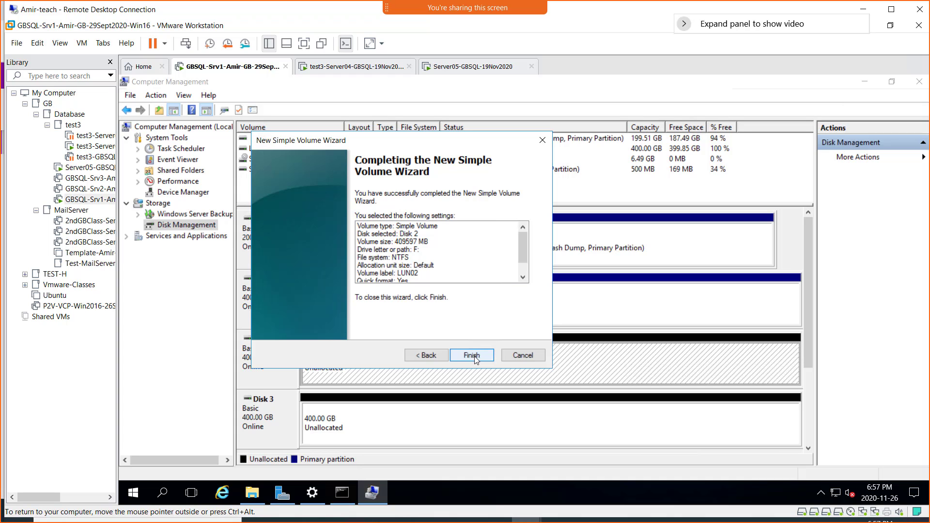
{"action": "left_click", "coordinate": [471, 356]}
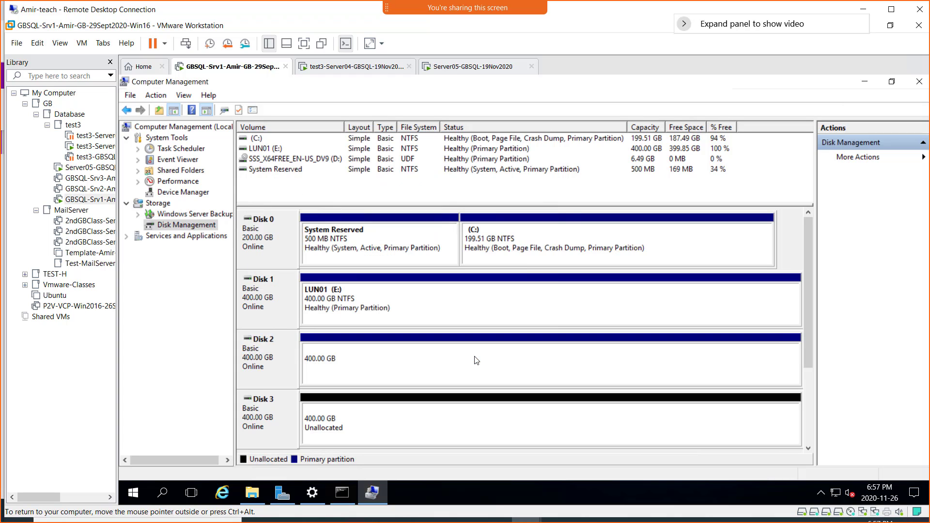
- Create a simple volume of 409597 MB on Disk 3 with drive letter G, quick-formatted as NTFS and labelled LUN03
{"action": "left_click", "coordinate": [453, 429]}
{"action": "right_click", "coordinate": [452, 429]}
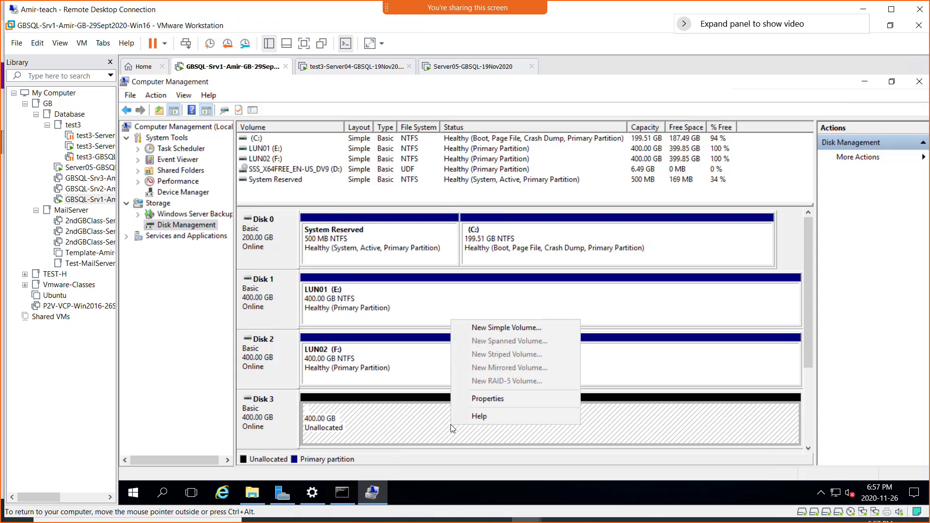
{"action": "left_click", "coordinate": [510, 330]}
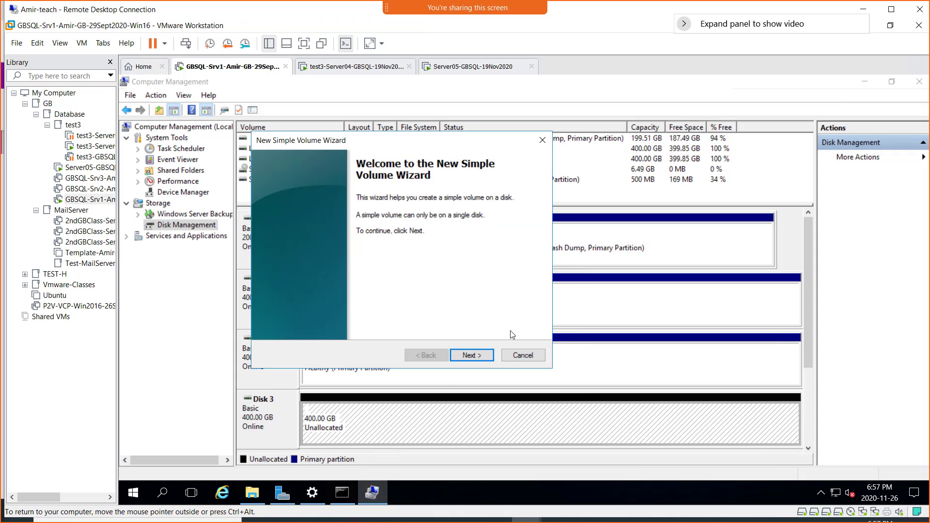
{"action": "left_click", "coordinate": [469, 356]}
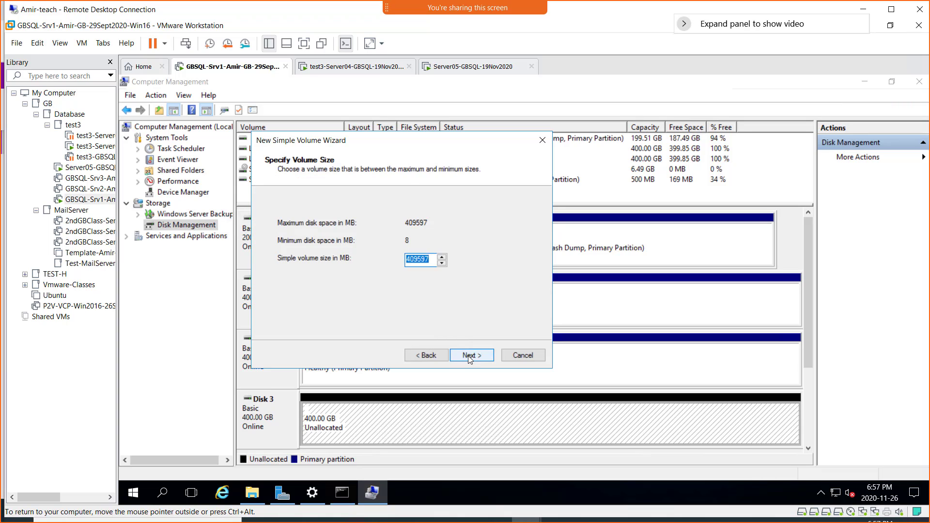
{"action": "left_click", "coordinate": [469, 355]}
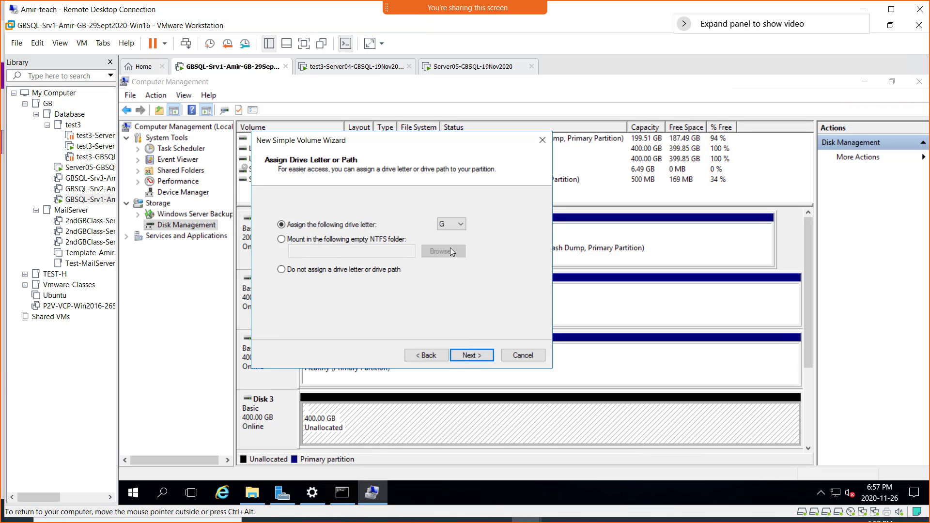
{"action": "left_click", "coordinate": [471, 355]}
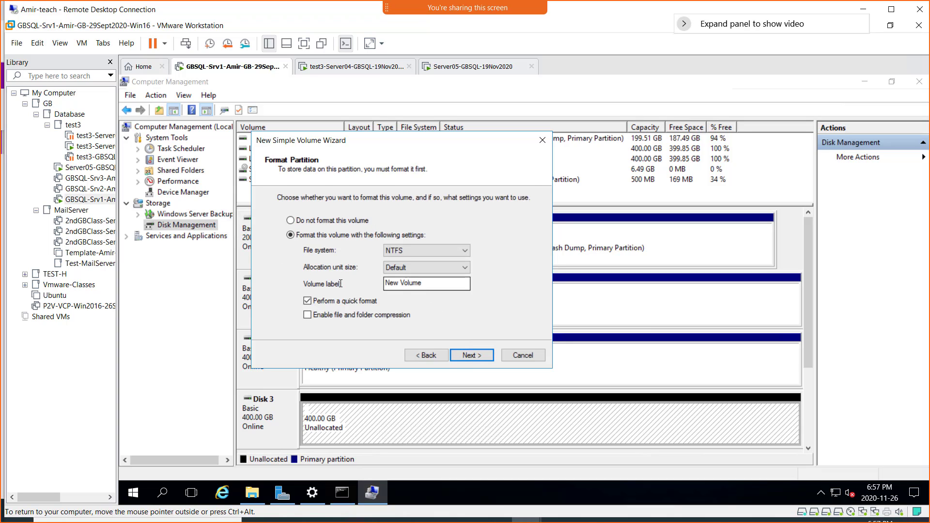
{"action": "left_click_drag", "start_coordinate": [340, 284], "coordinate": [323, 283]}
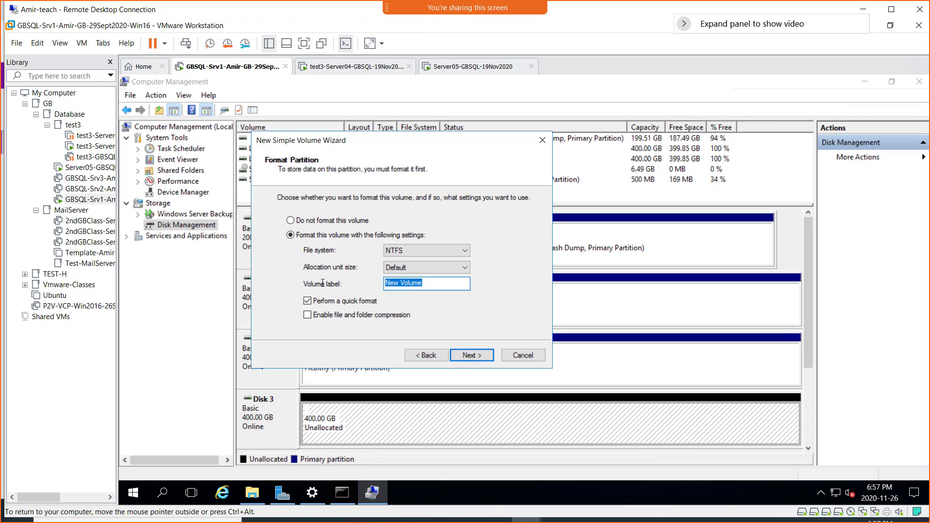
{"action": "type", "text": "LUN03"}
{"action": "left_click", "coordinate": [474, 355]}
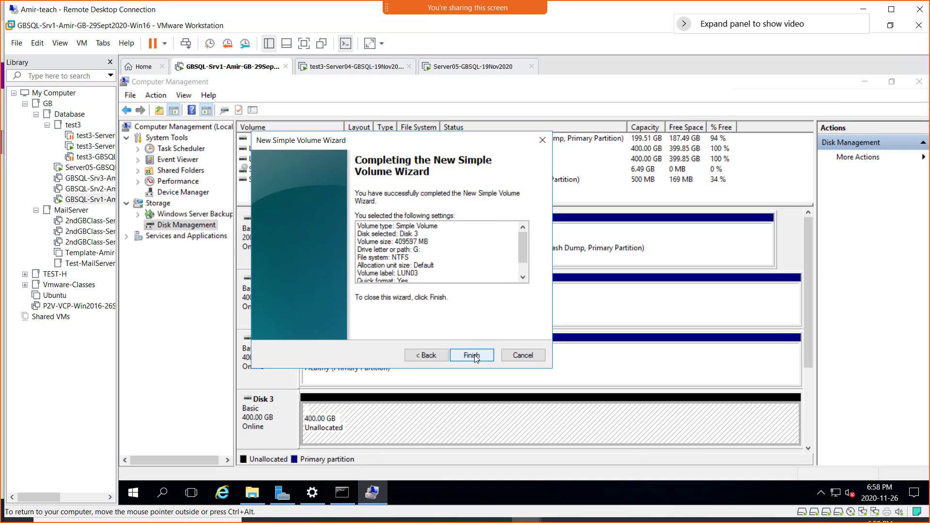
{"action": "left_click", "coordinate": [472, 356]}
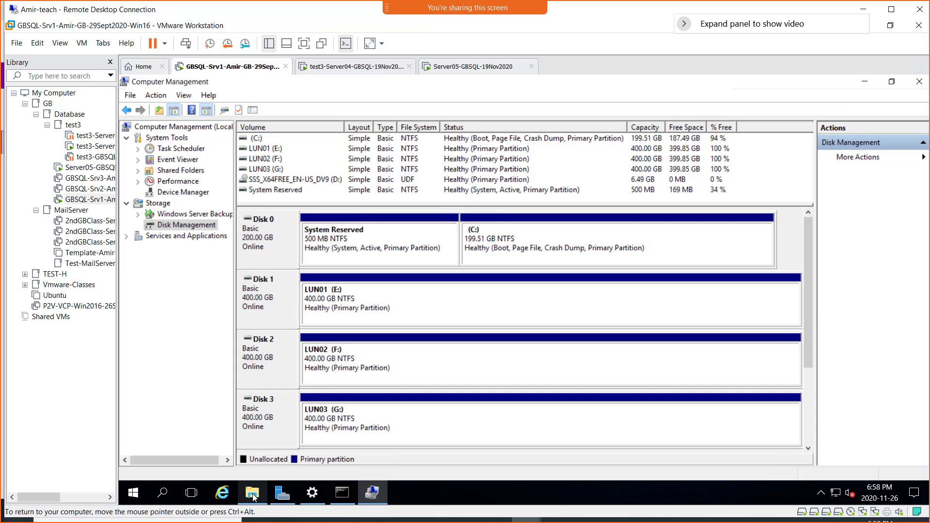
- Switch to File Explorer and check the LUN01, LUN02 and LUN03 drives under This PC
{"action": "mouse_move", "coordinate": [254, 497]}
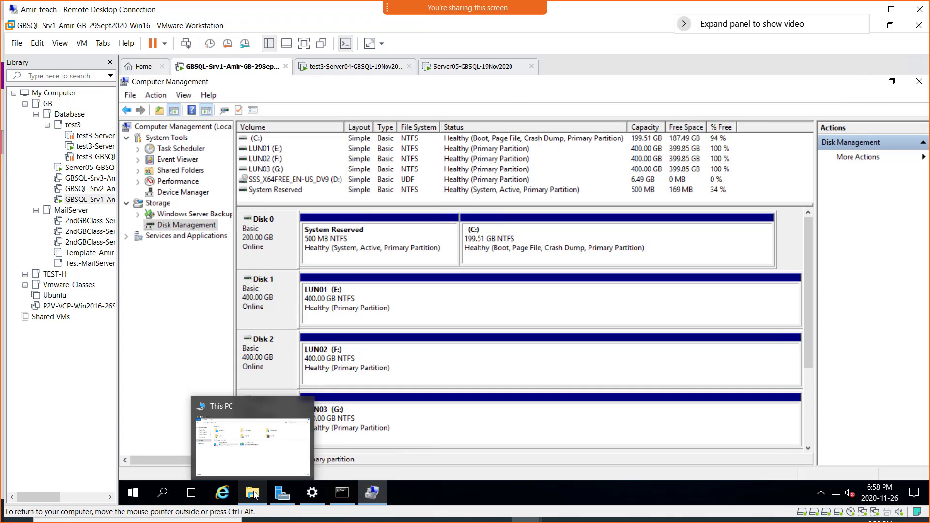
{"action": "left_click", "coordinate": [254, 496]}
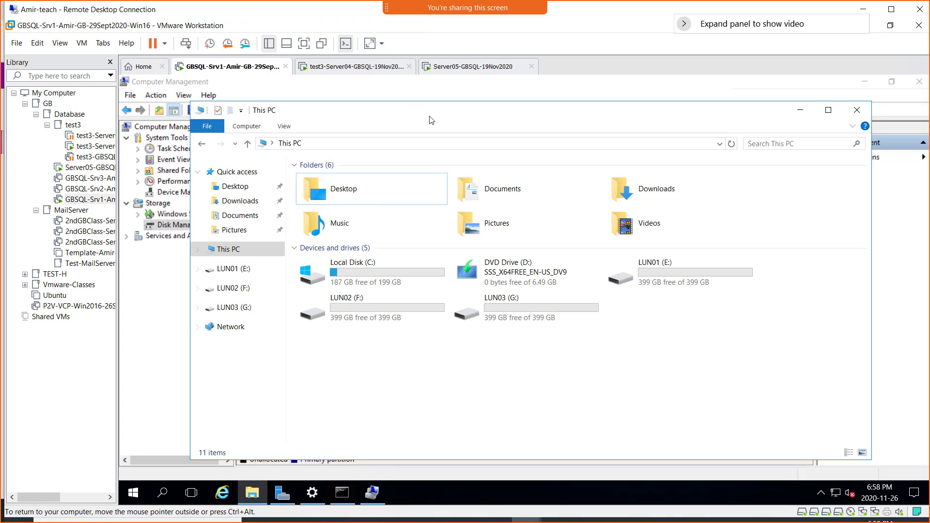
{"action": "left_click_drag", "start_coordinate": [431, 117], "coordinate": [402, 95]}
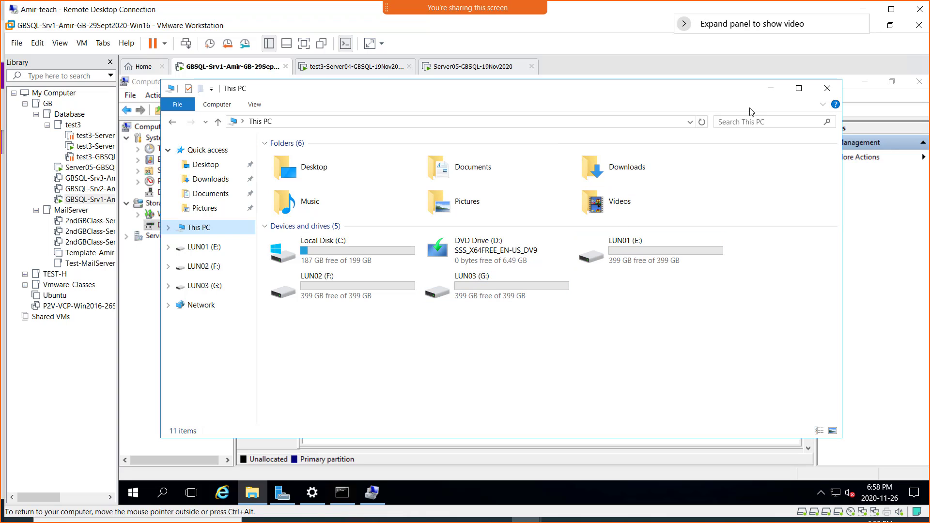
{"action": "left_click", "coordinate": [774, 89]}
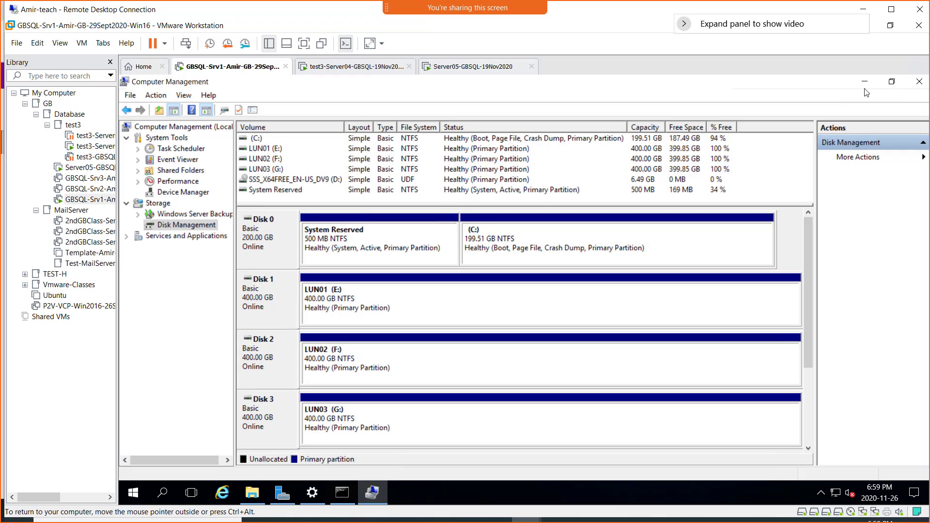
- Switch to Server Manager and open the iSCSI page of File and Storage Services
{"action": "left_click", "coordinate": [865, 84]}
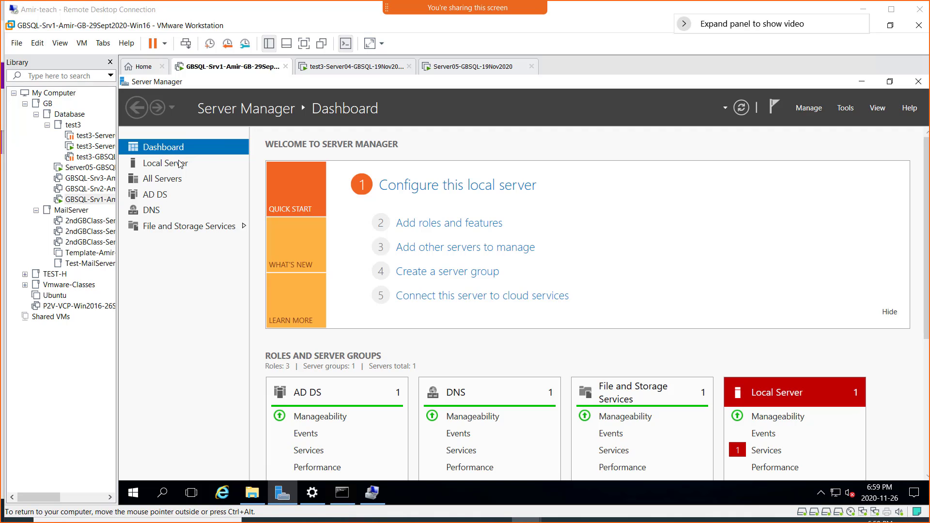
{"action": "left_click", "coordinate": [178, 231]}
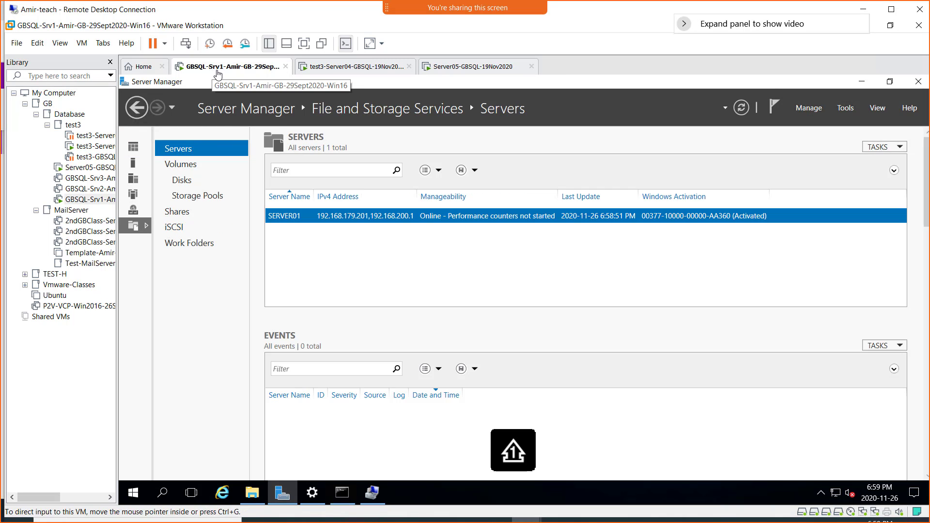
{"action": "left_click", "coordinate": [178, 231]}
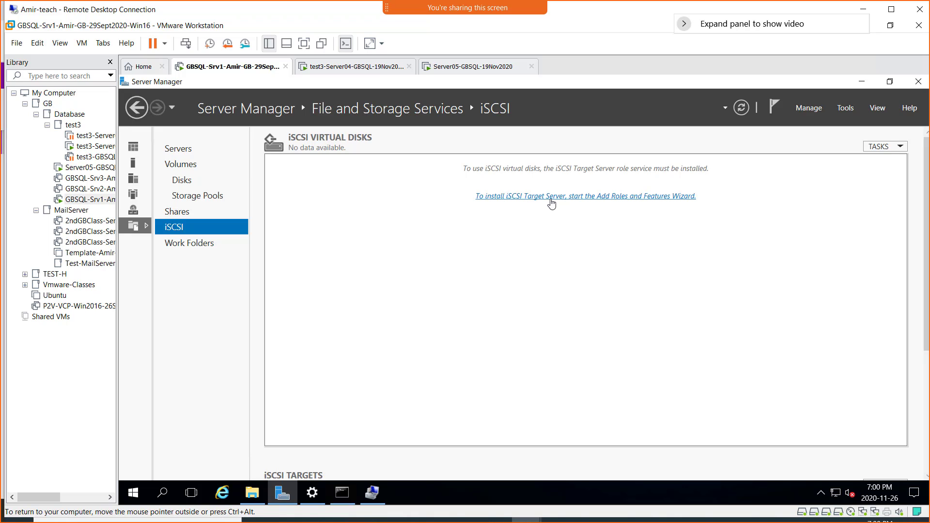
- Install the iSCSI Target Server role service on Server01, allowing an automatic restart if required and adding no extra features
{"action": "left_click", "coordinate": [577, 197]}
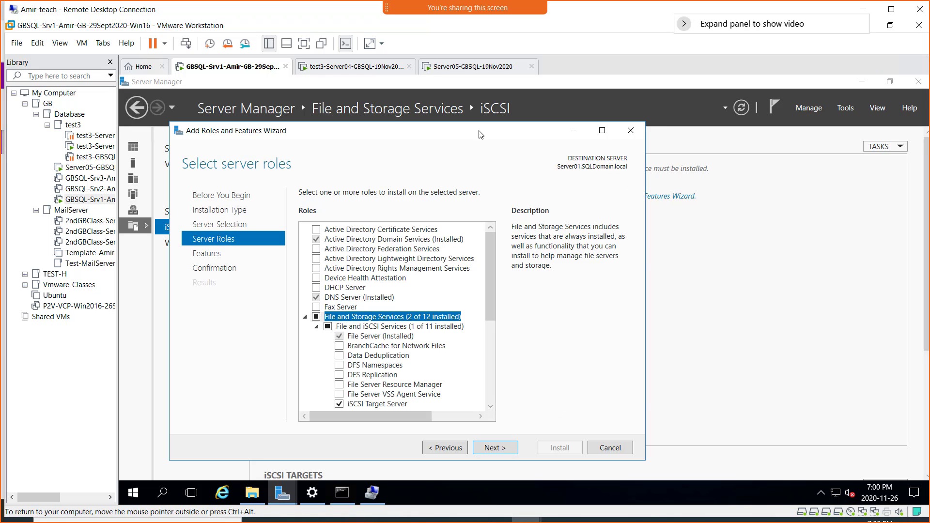
{"action": "left_click_drag", "start_coordinate": [472, 134], "coordinate": [535, 99]}
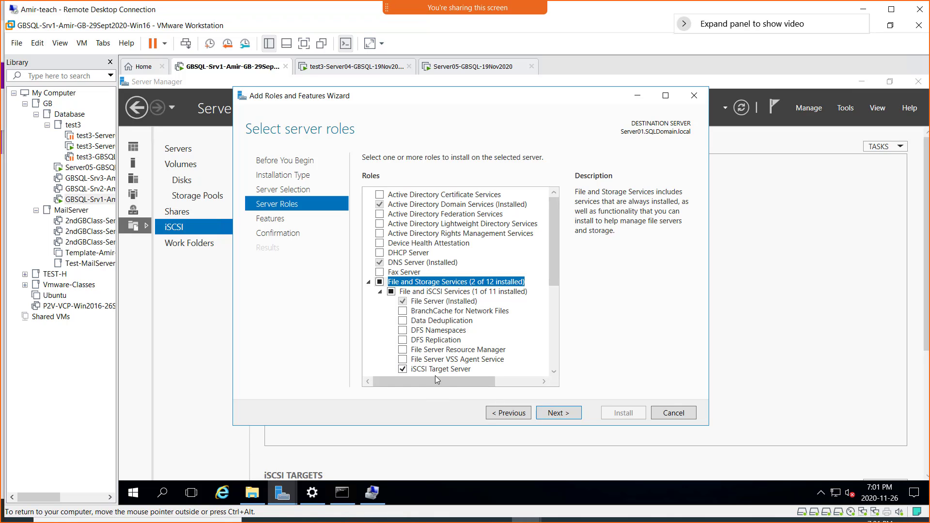
{"action": "left_click", "coordinate": [555, 415]}
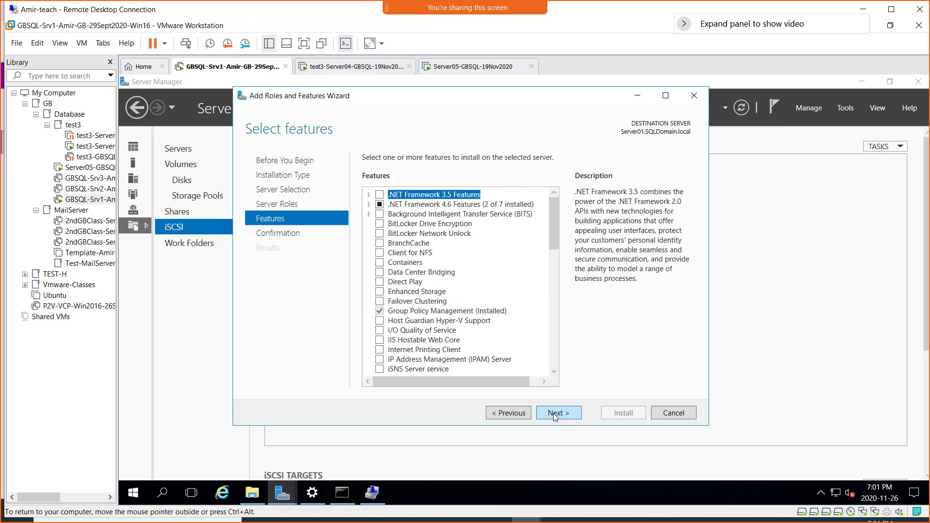
{"action": "left_click", "coordinate": [555, 416]}
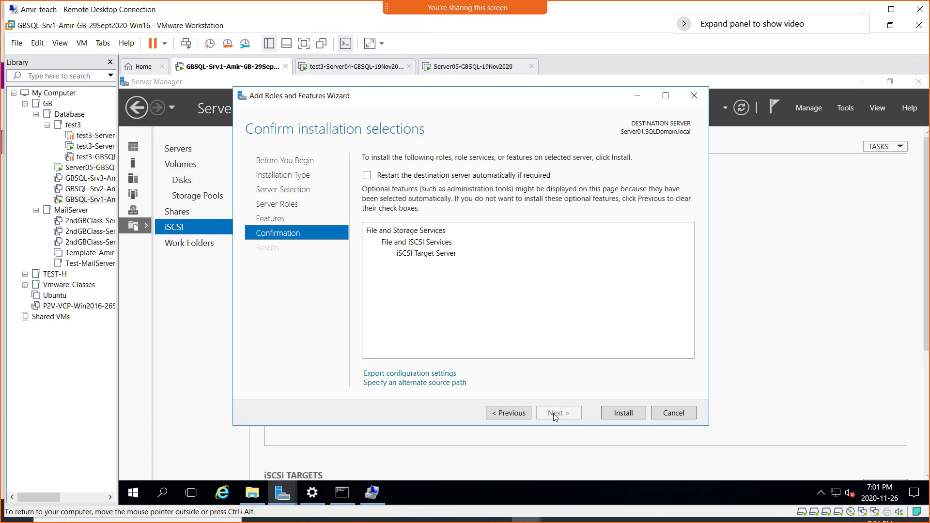
{"action": "left_click", "coordinate": [366, 178]}
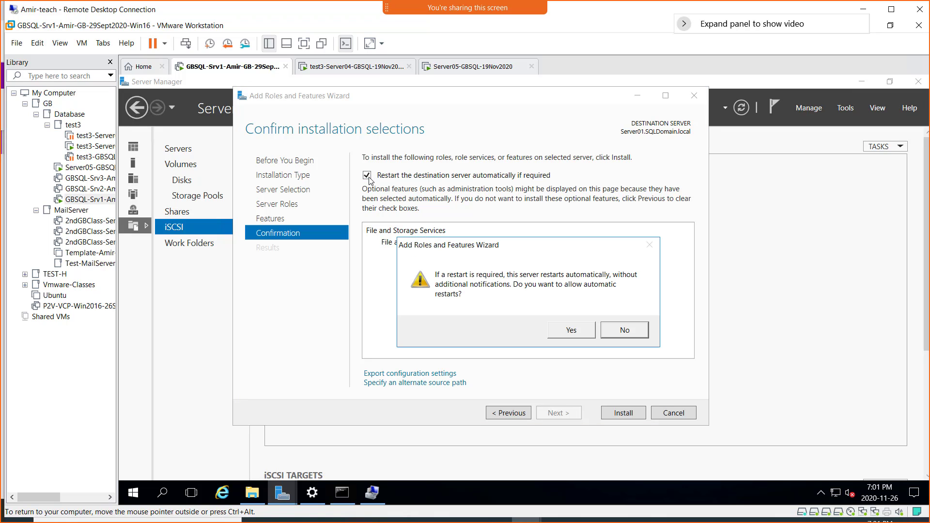
{"action": "left_click", "coordinate": [567, 332]}
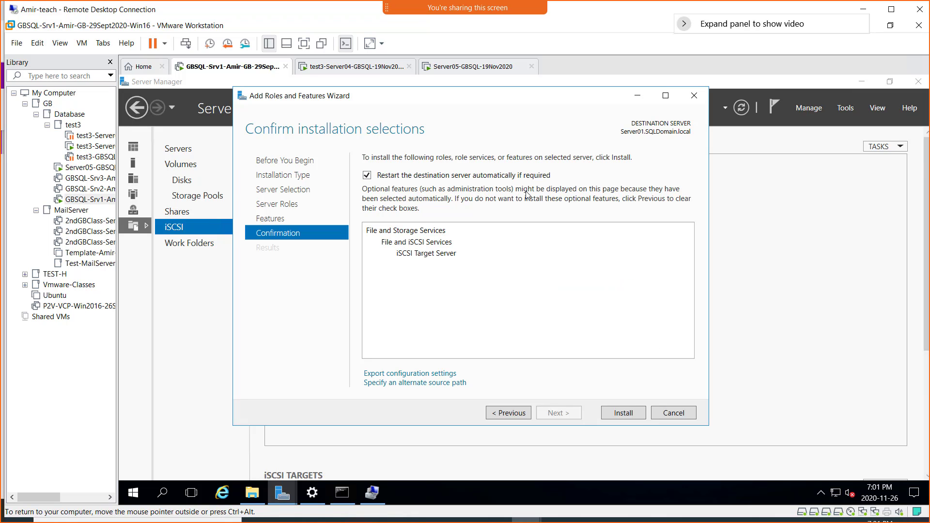
{"action": "left_click", "coordinate": [625, 412]}
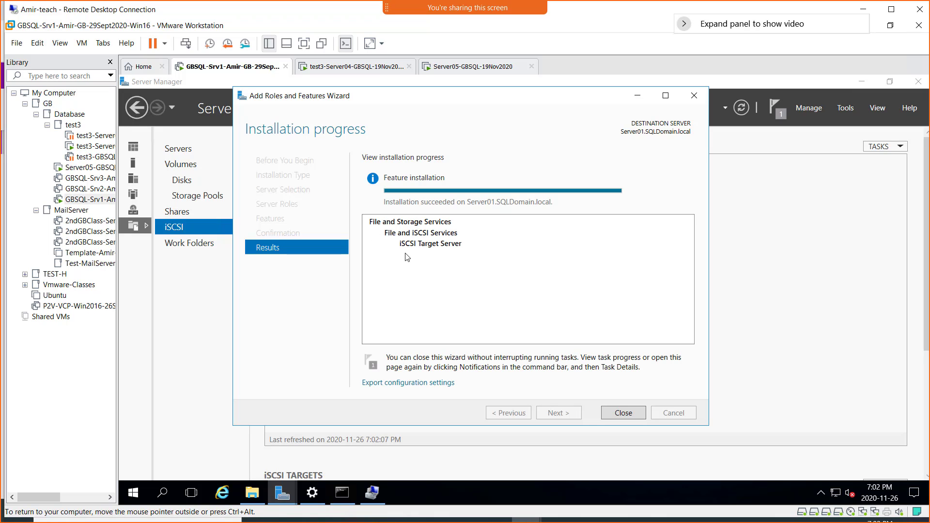
{"action": "left_click", "coordinate": [624, 417]}
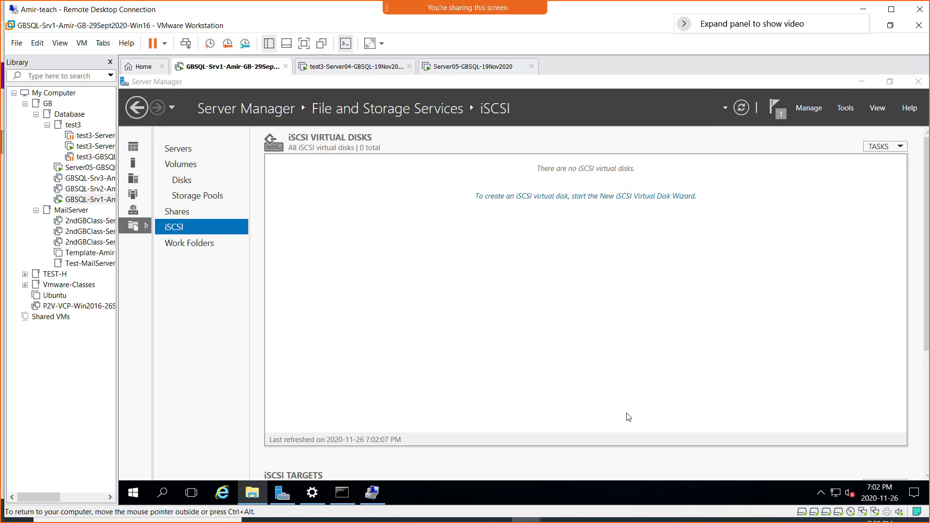
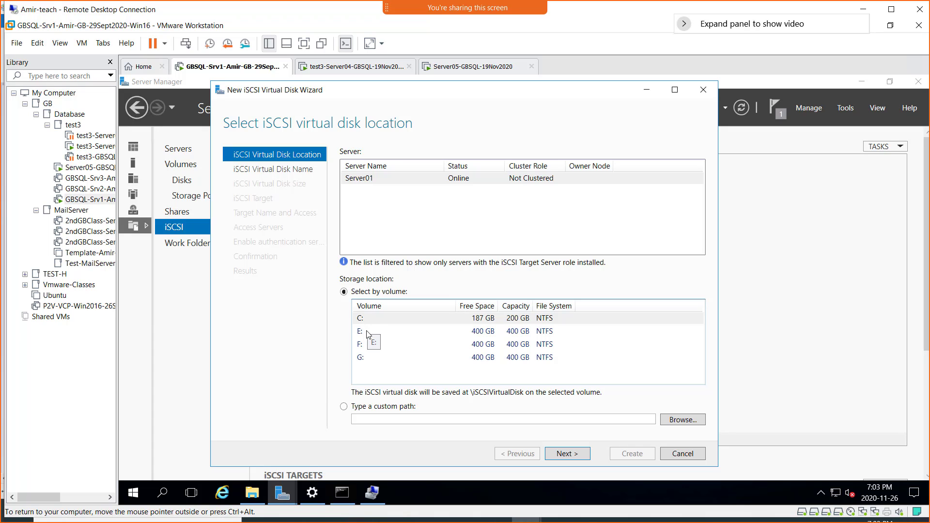
- In the new iSCSI virtual disk setup, choose volume E: as the storage location and name the disk LUN01
{"action": "left_click", "coordinate": [366, 331]}
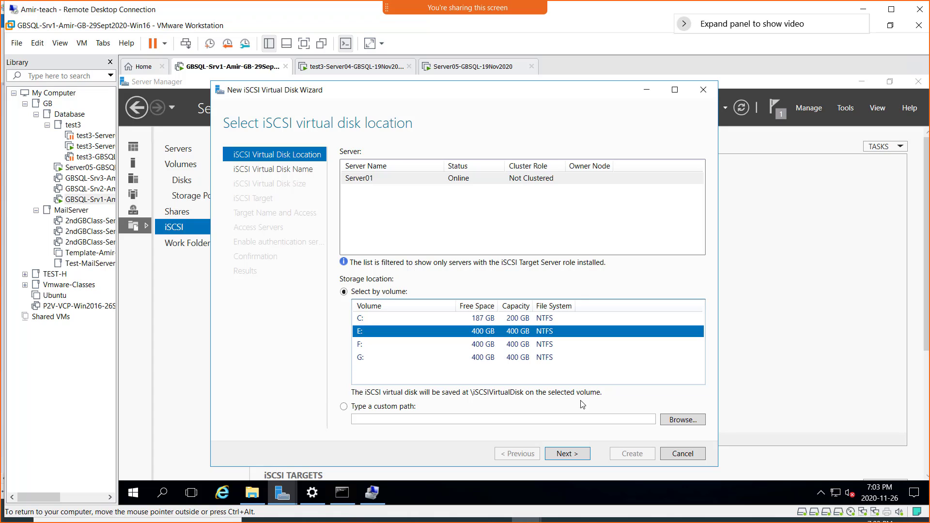
{"action": "left_click", "coordinate": [569, 452]}
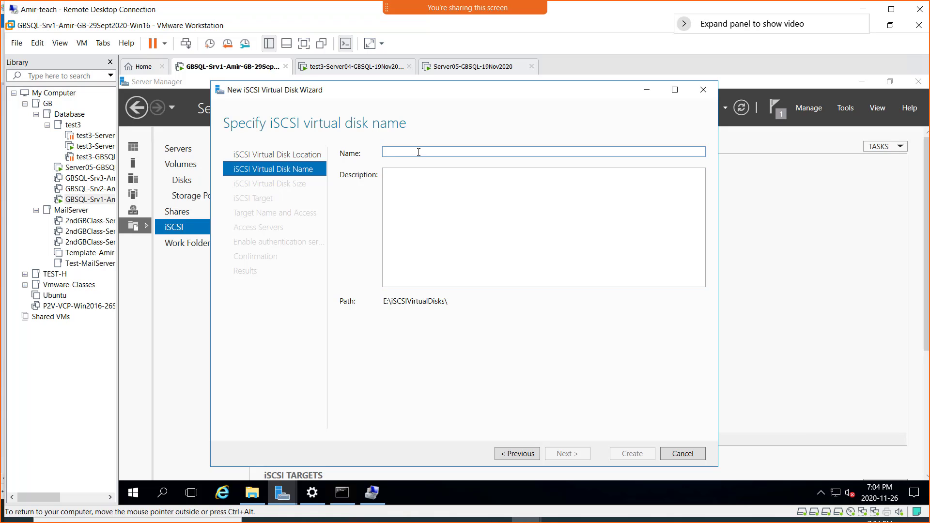
{"action": "type", "text": "LUN01"}
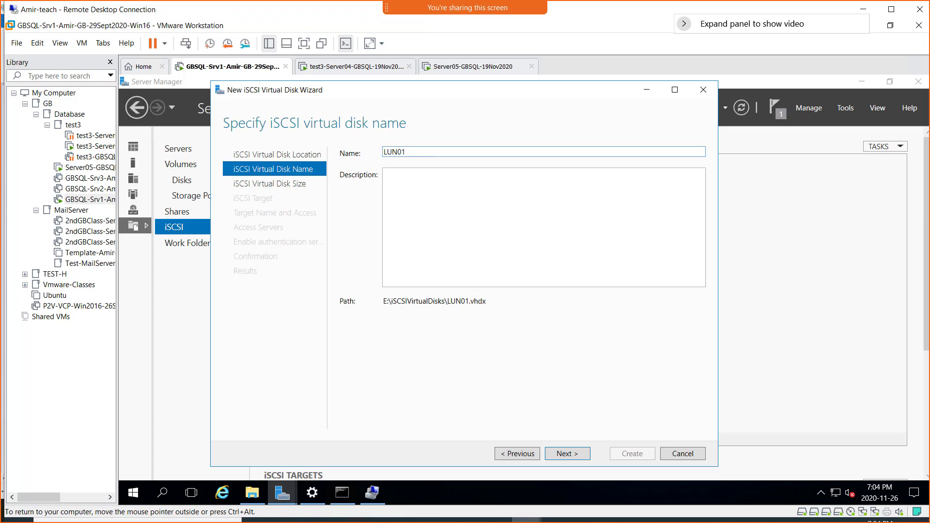
{"action": "left_click", "coordinate": [571, 455]}
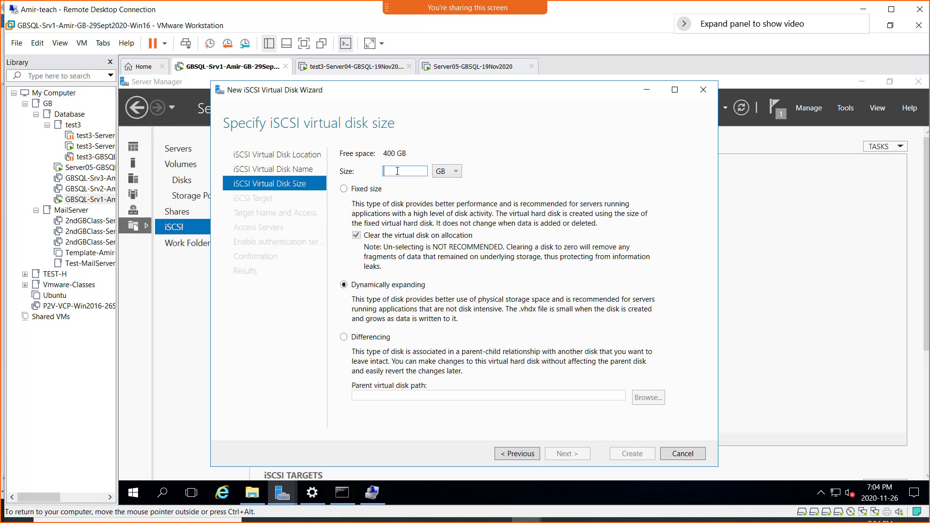
- Set the iSCSI virtual disk size to 400 GB, keeping it dynamically expanding, and assign it to a new iSCSI target named Target1
{"action": "key", "text": "shift"}
{"action": "type", "text": "400"}
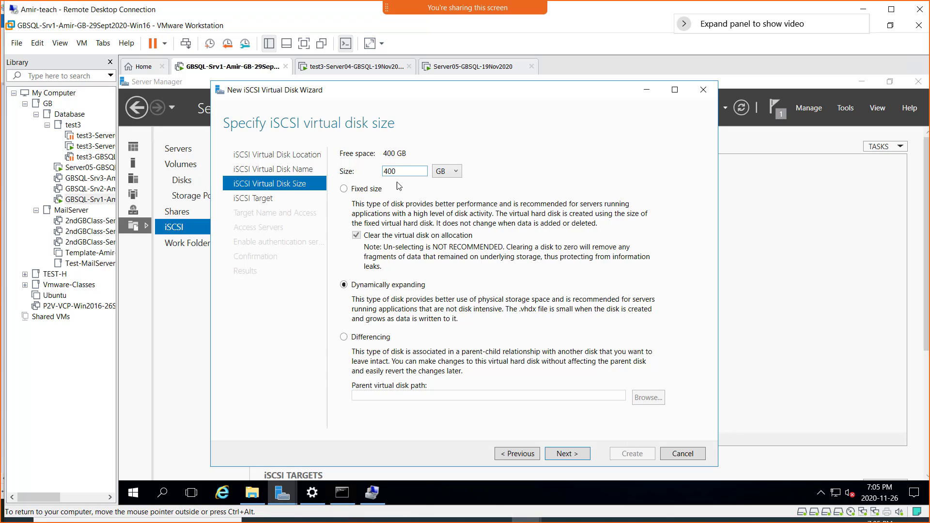
{"action": "left_click", "coordinate": [572, 455]}
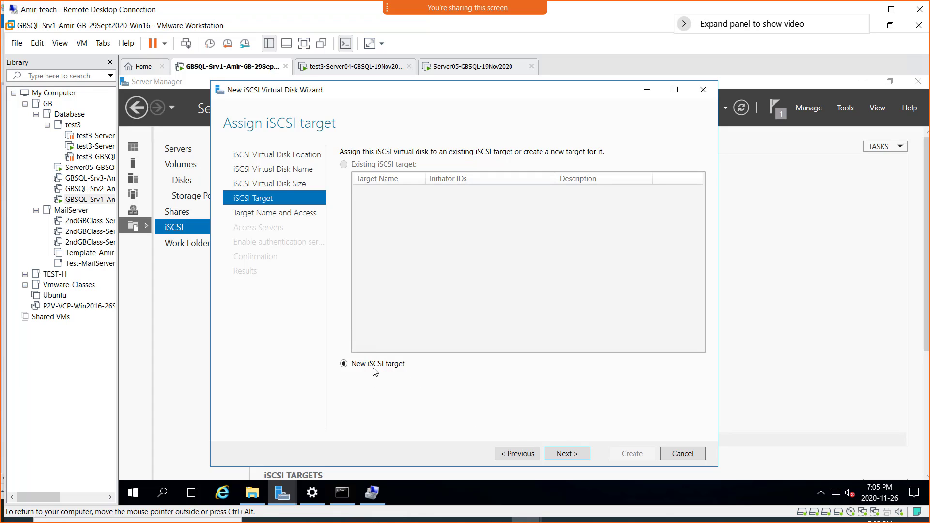
{"action": "left_click", "coordinate": [565, 454]}
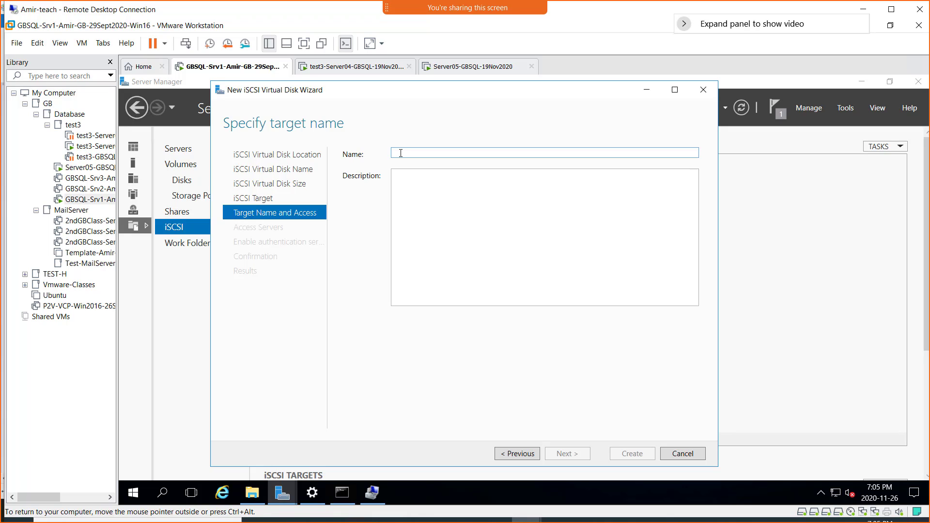
{"action": "type", "text": "Target1"}
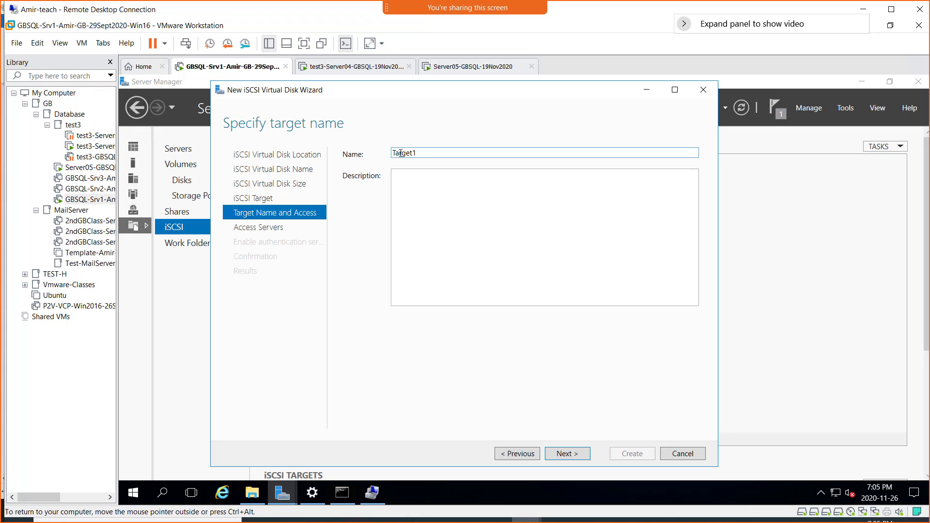
{"action": "left_click", "coordinate": [566, 455]}
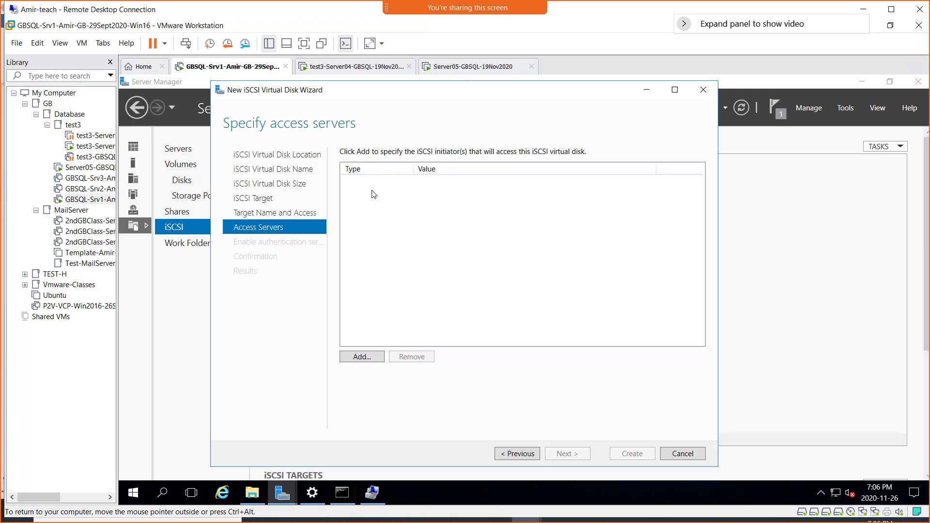
- Try to add an initiator for the virtual disk, identified by the IP address 192.168.200.4
{"action": "left_click", "coordinate": [361, 357]}
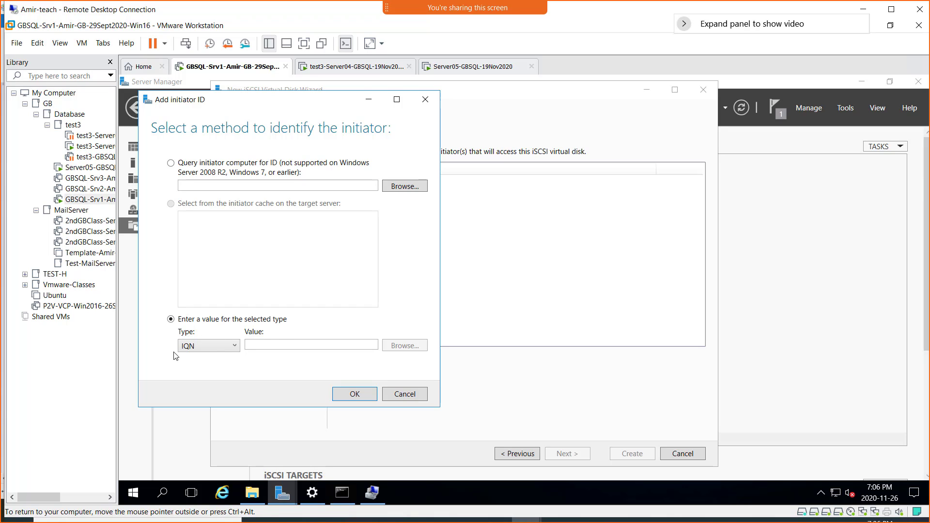
{"action": "left_click", "coordinate": [234, 346]}
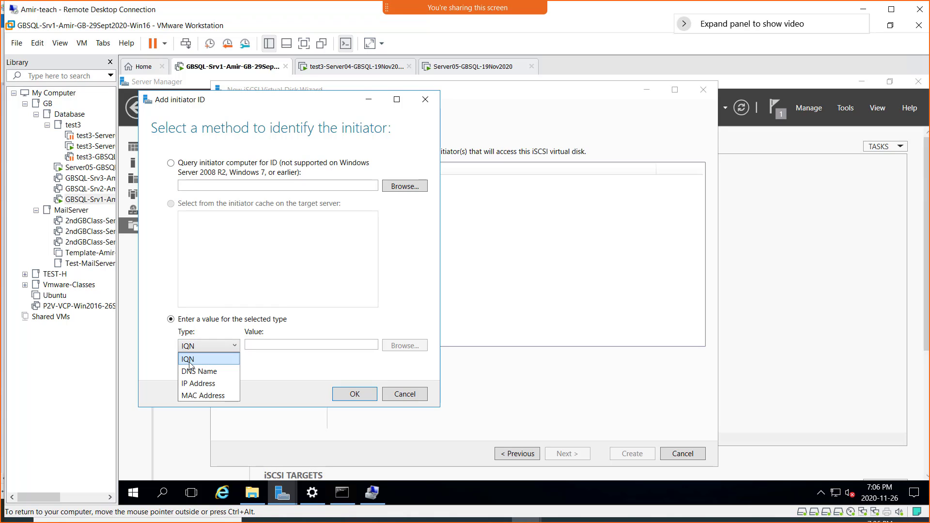
{"action": "left_click", "coordinate": [224, 388]}
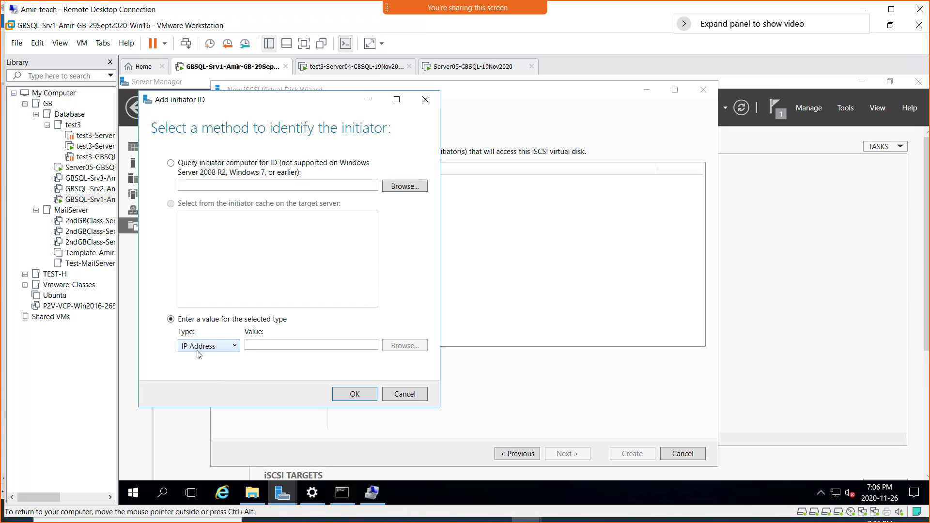
{"action": "left_click", "coordinate": [256, 344]}
{"action": "type", "text": "192"}
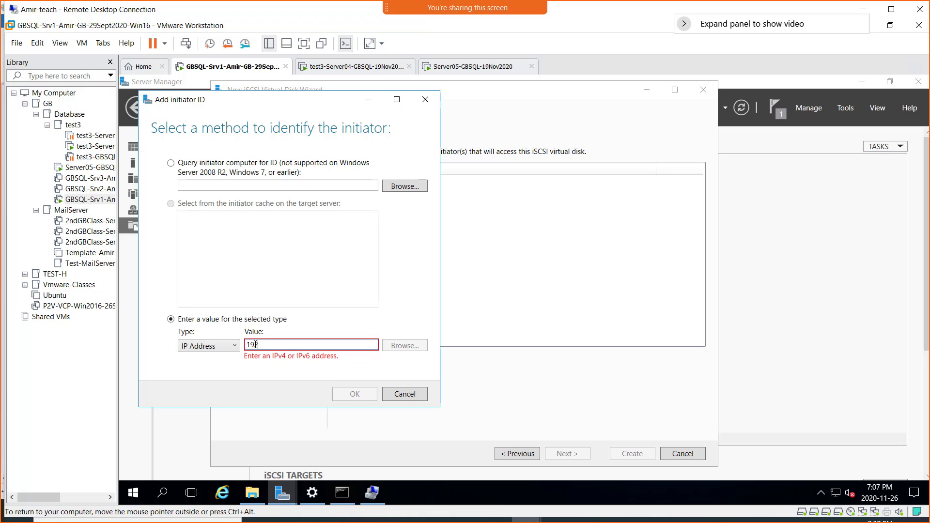
{"action": "type", "text": ".168.200.4"}
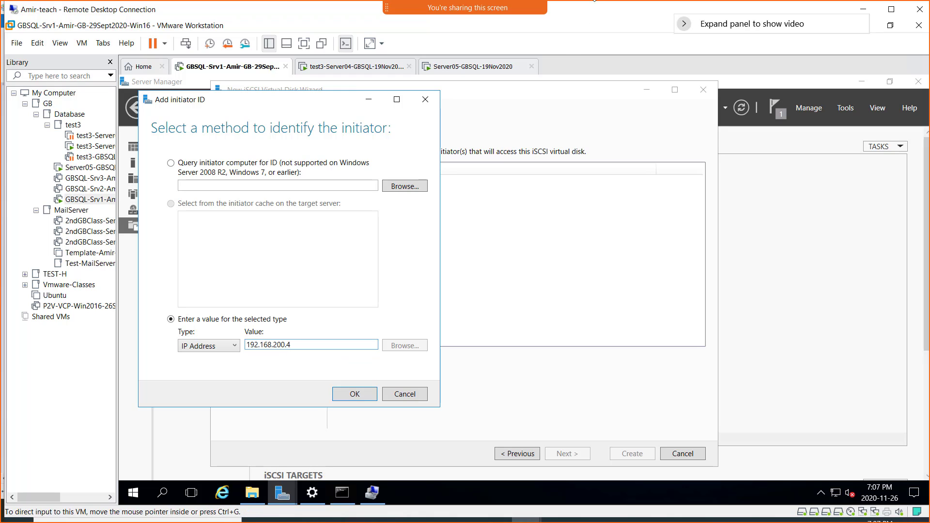
- Switch to the Server04 virtual machine and unlock it with the account password
{"action": "left_click", "coordinate": [352, 69]}
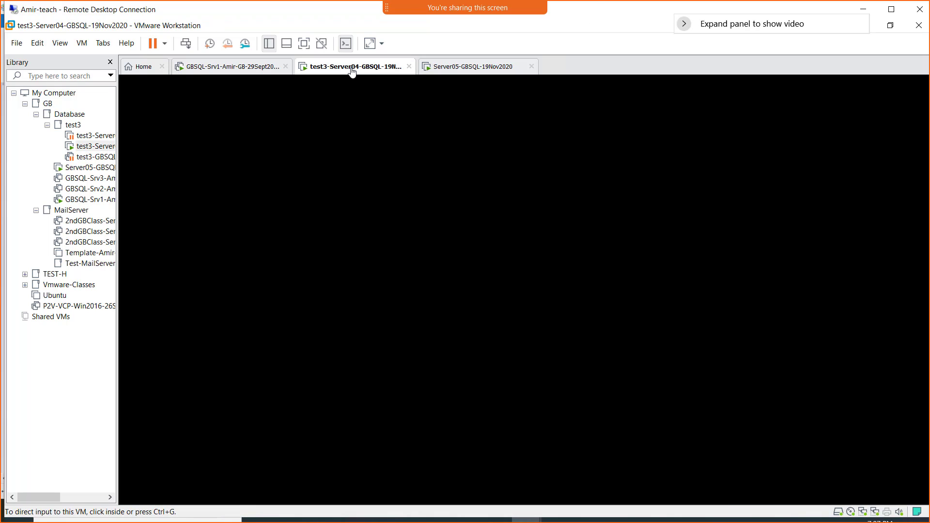
{"action": "left_click", "coordinate": [388, 174]}
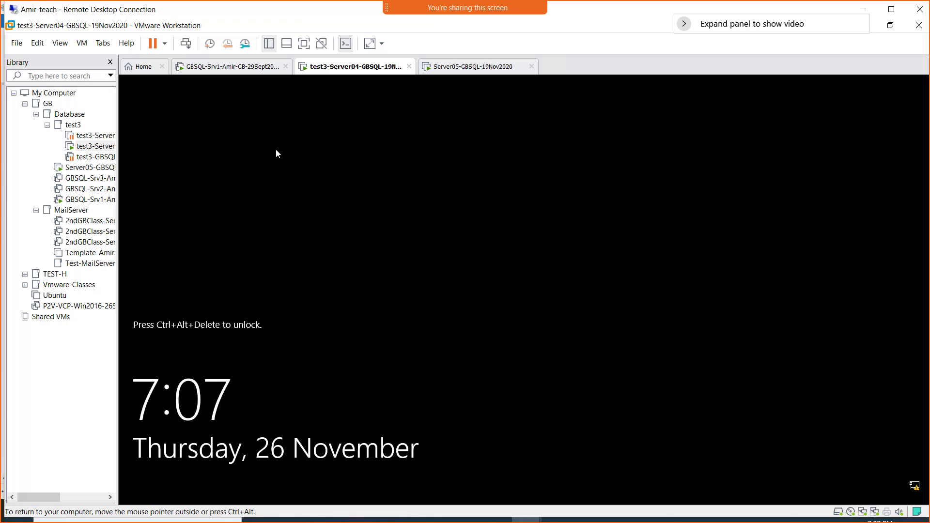
{"action": "left_click", "coordinate": [186, 43]}
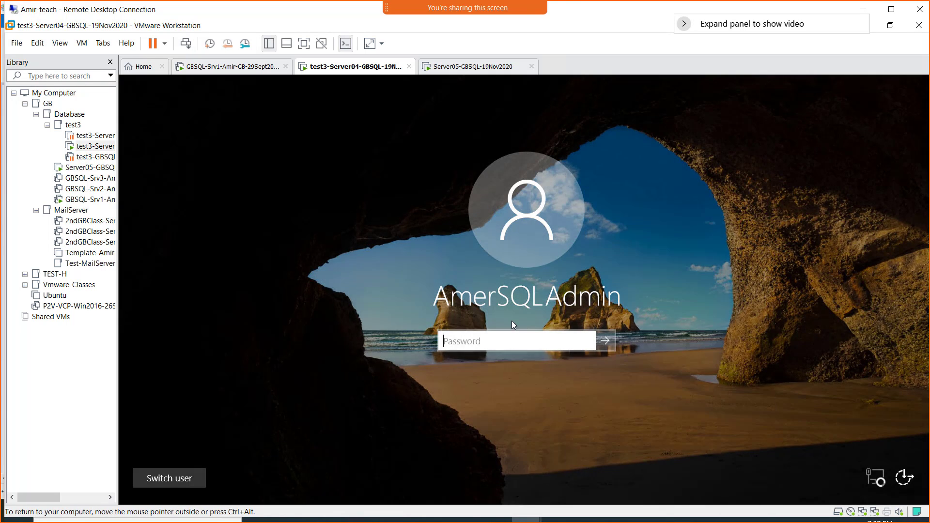
{"action": "type", "text": "*********"}
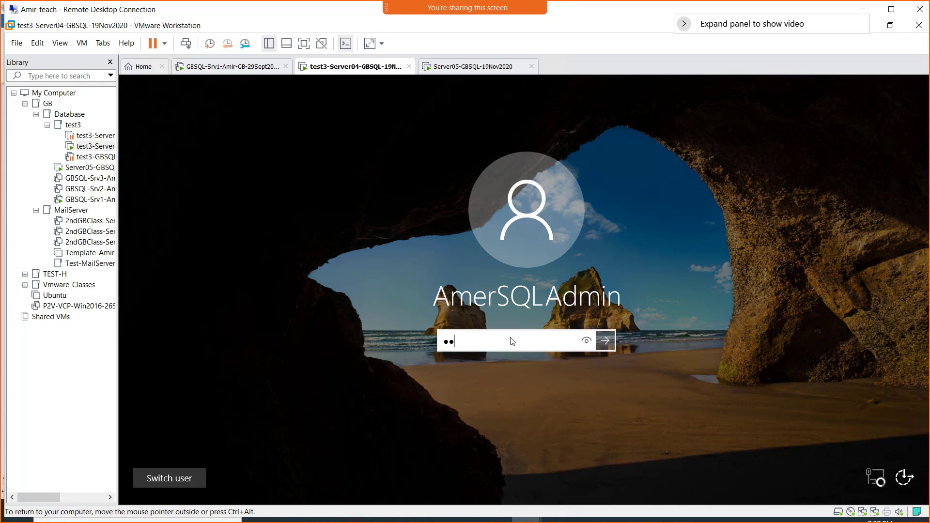
{"action": "type", "text": "**"}
{"action": "key", "text": "Return"}
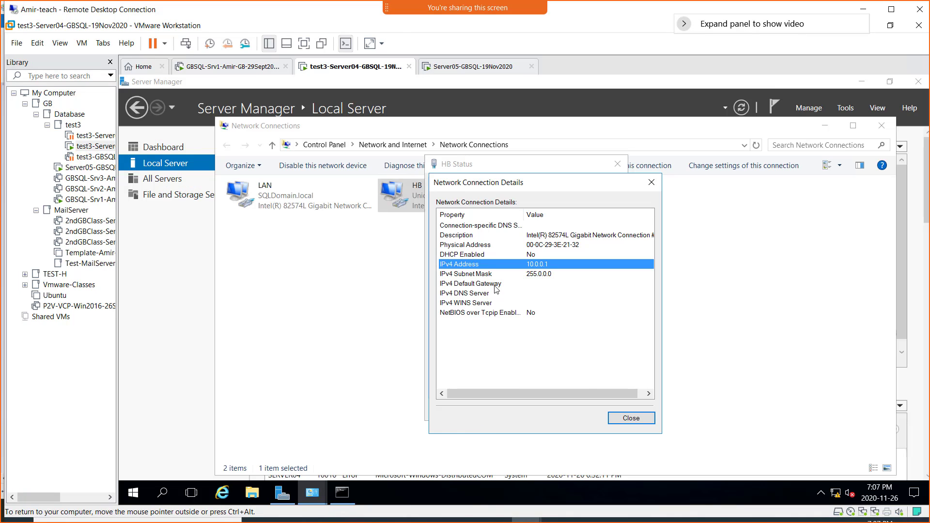
- Close the HB connection details and check the IPv4 address in the LAN connection details on Server04
{"action": "left_click", "coordinate": [616, 414]}
{"action": "left_click", "coordinate": [615, 413]}
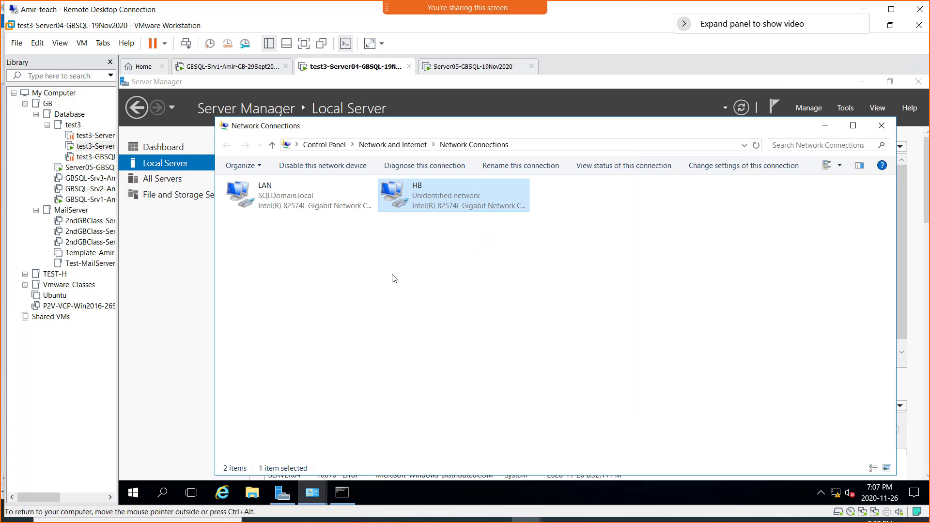
{"action": "double_click", "coordinate": [274, 204]}
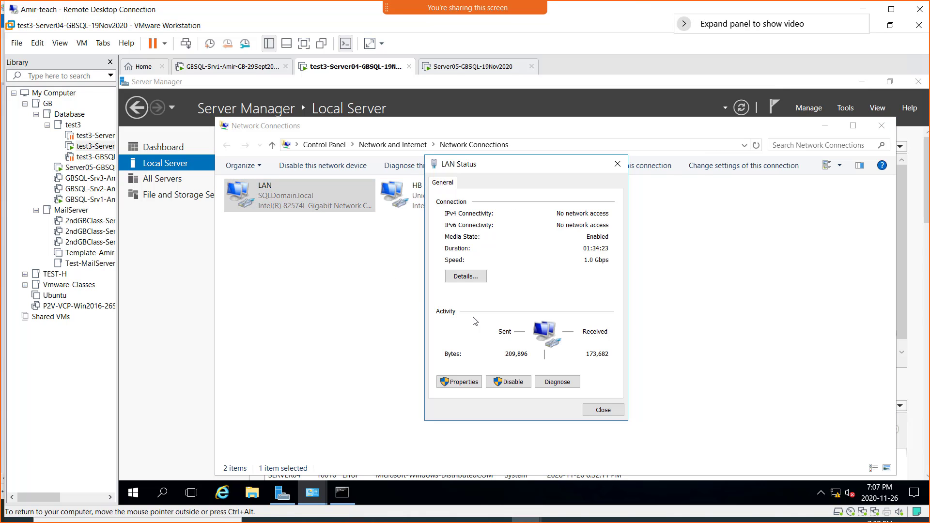
{"action": "left_click", "coordinate": [464, 280]}
{"action": "left_click", "coordinate": [539, 266]}
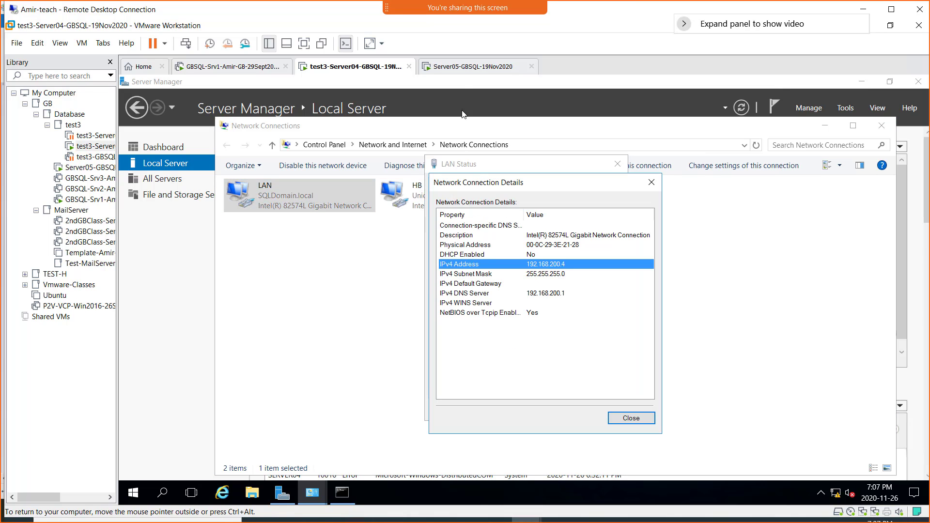
- Switch to the Server05 virtual machine and unlock it with the account password
{"action": "left_click", "coordinate": [461, 68]}
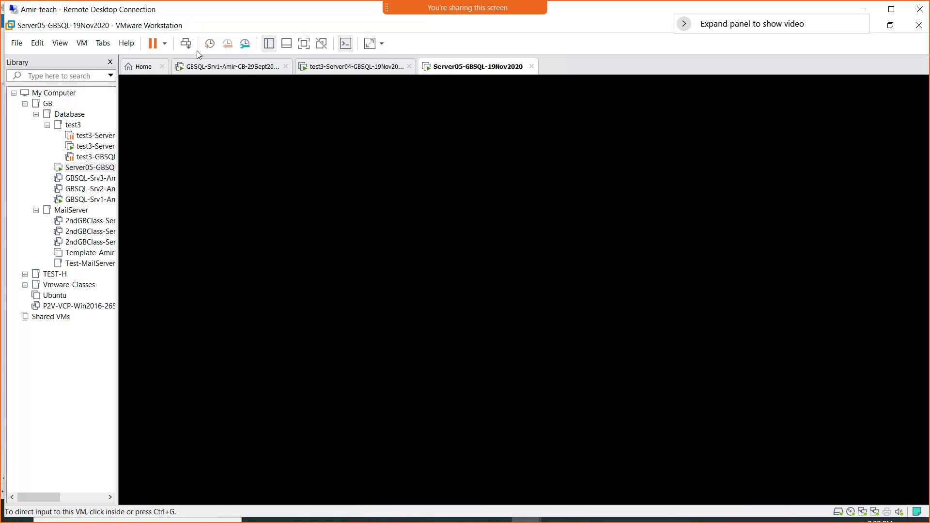
{"action": "left_click", "coordinate": [185, 44]}
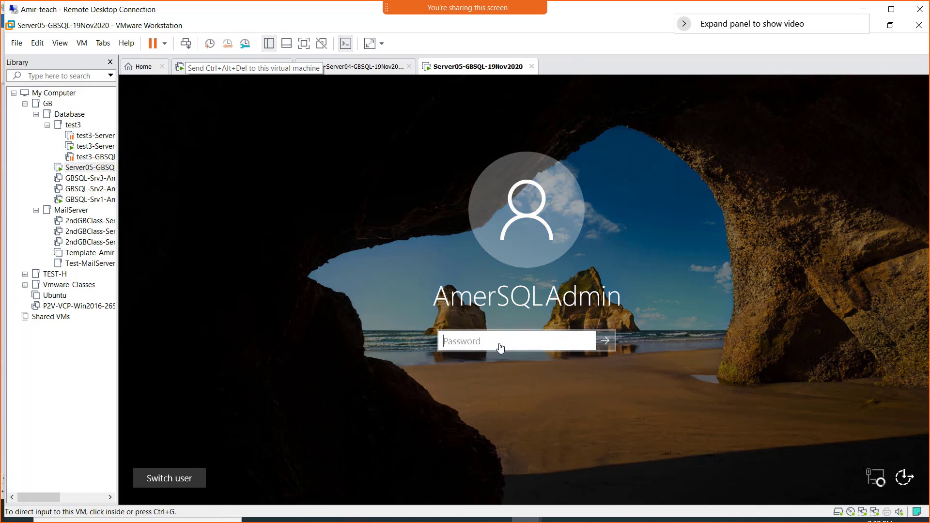
{"action": "type", "text": "********"}
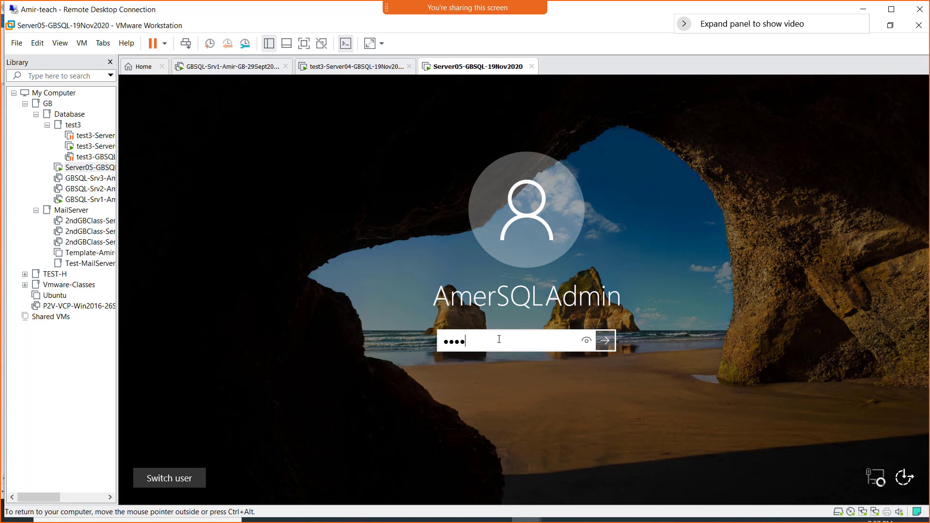
{"action": "type", "text": "****"}
{"action": "key", "text": "Return"}
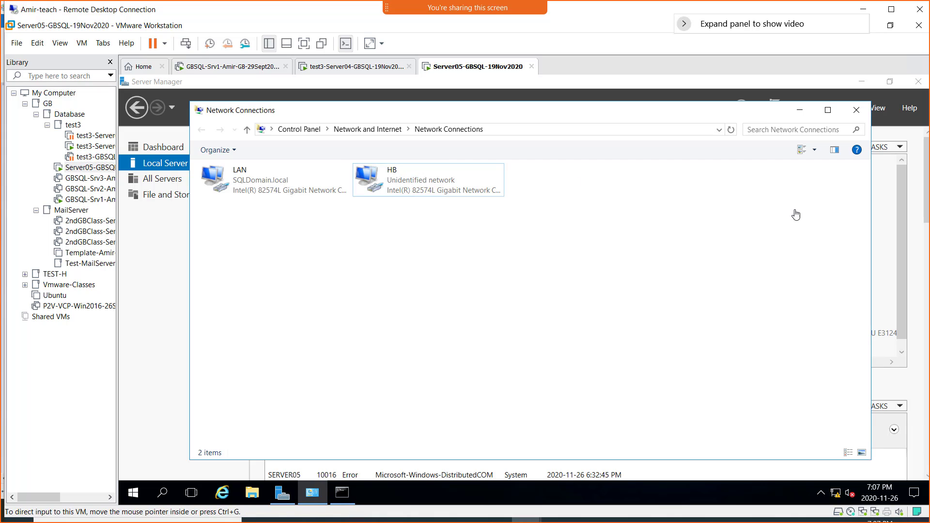
- Check the IPv4 address in the LAN connection details on Server05
{"action": "double_click", "coordinate": [255, 188]}
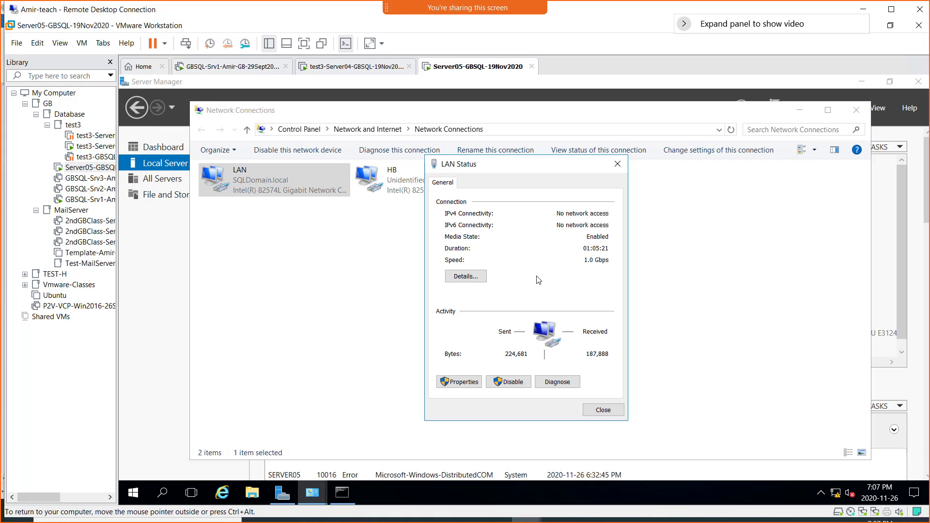
{"action": "left_click", "coordinate": [473, 280]}
{"action": "left_click", "coordinate": [545, 266]}
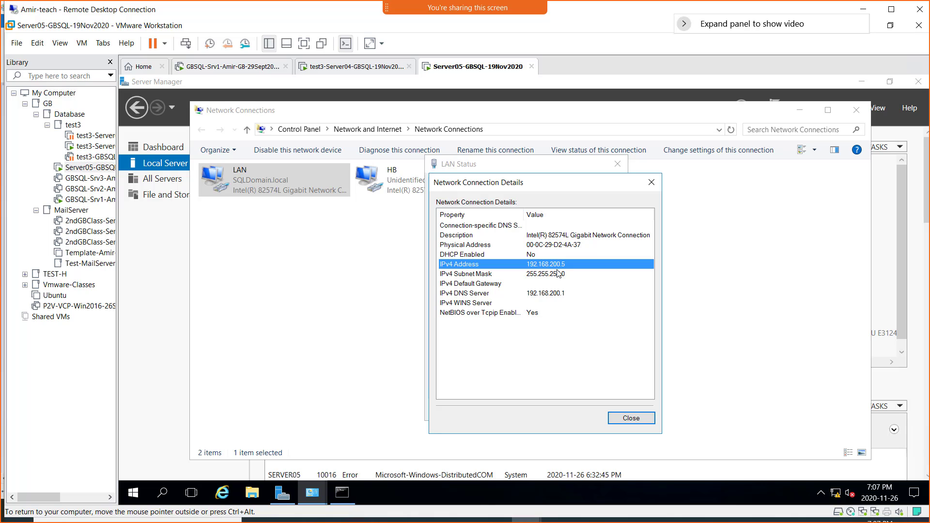
- Return to the GBSQL-Srv1 virtual machine and cancel adding the initiator ID
{"action": "left_click", "coordinate": [360, 68]}
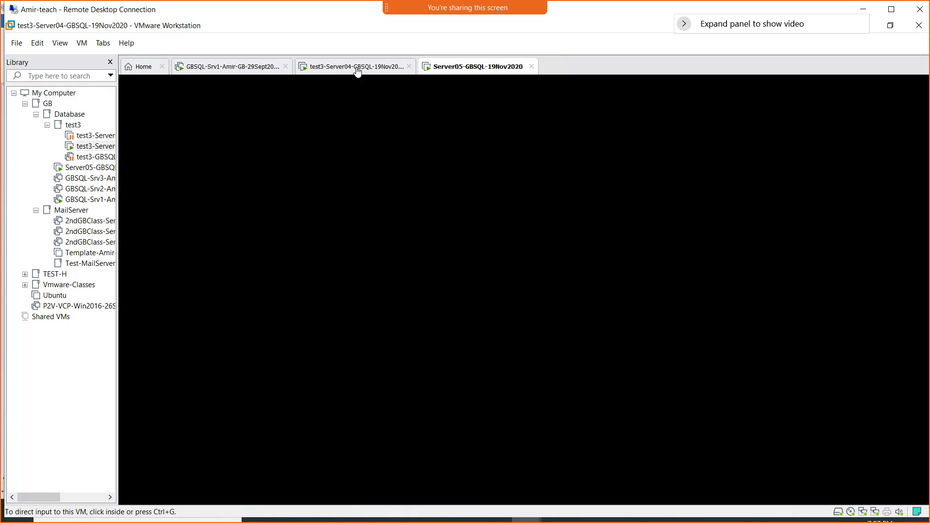
{"action": "left_click", "coordinate": [214, 68]}
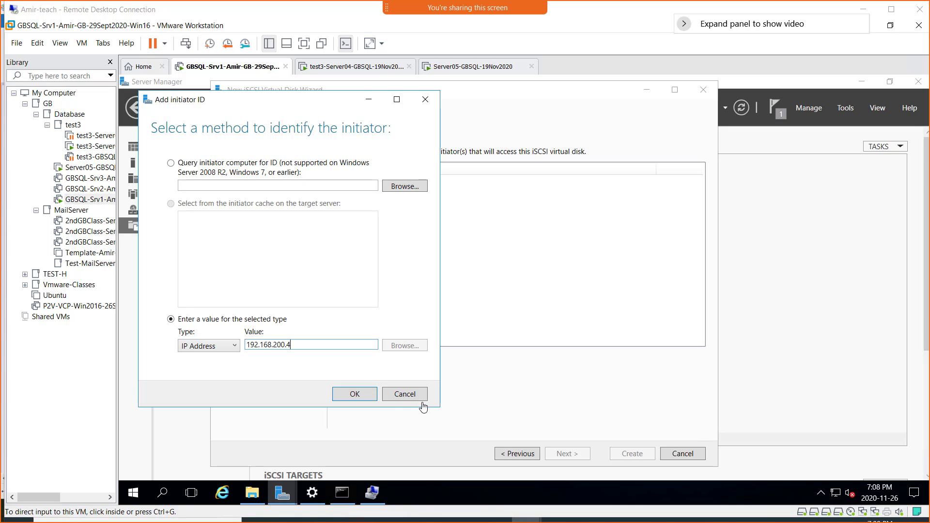
{"action": "left_click", "coordinate": [404, 393]}
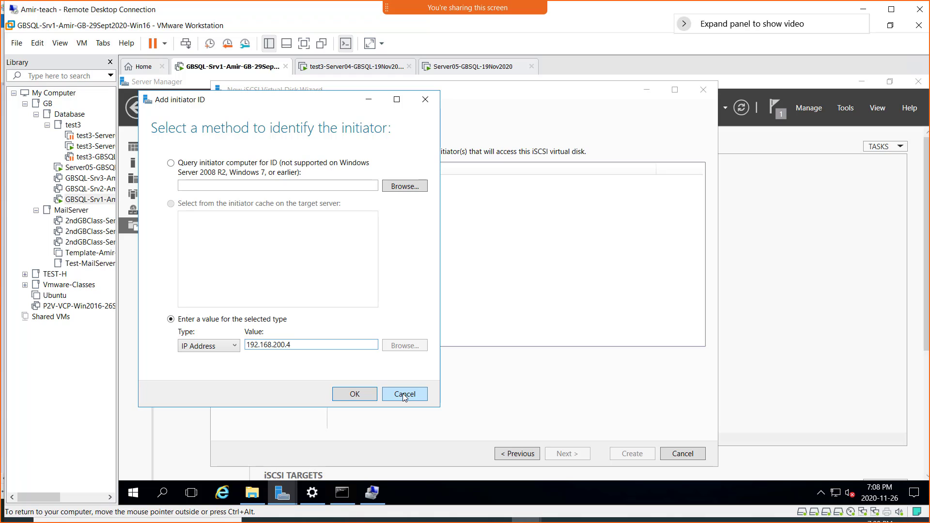
{"action": "left_click", "coordinate": [403, 393]}
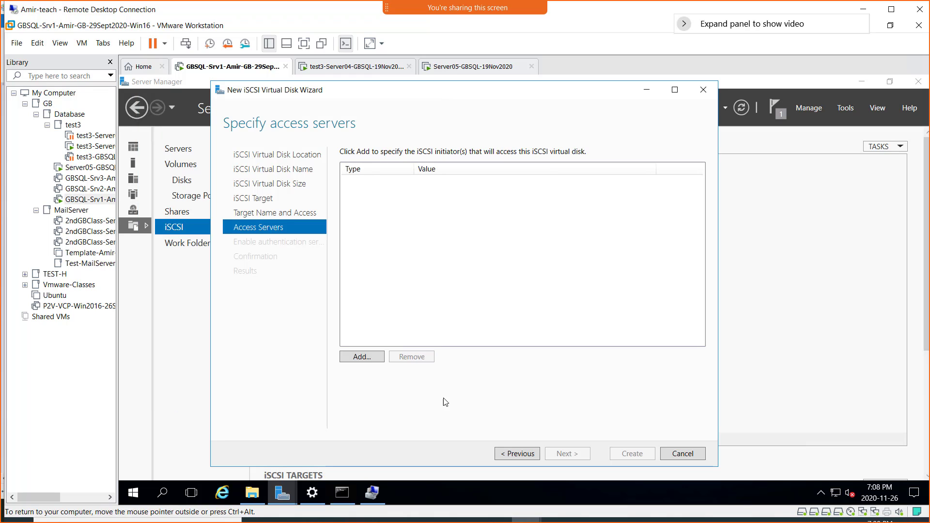
- Go back to the start of the iSCSI virtual disk setup and review the storage volume, disk name and size settings
{"action": "left_click", "coordinate": [519, 455]}
{"action": "left_click", "coordinate": [519, 455]}
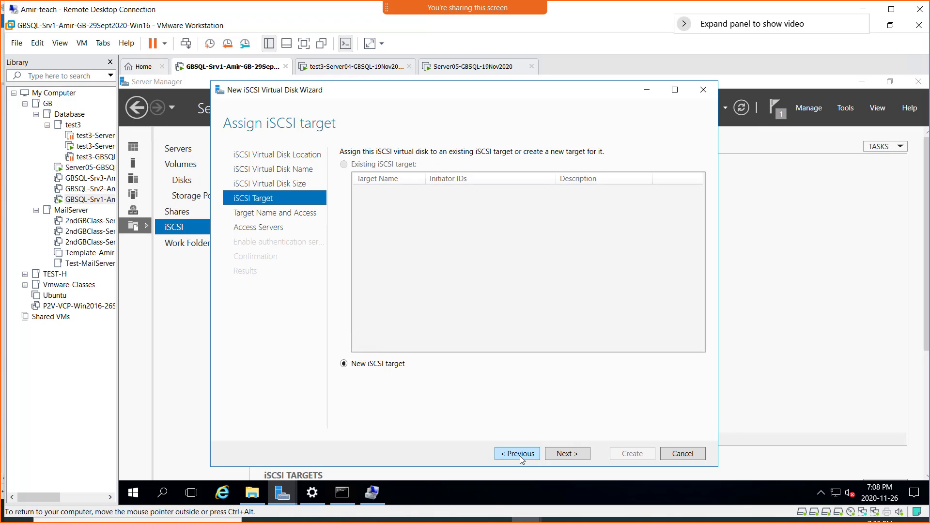
{"action": "left_click", "coordinate": [519, 455]}
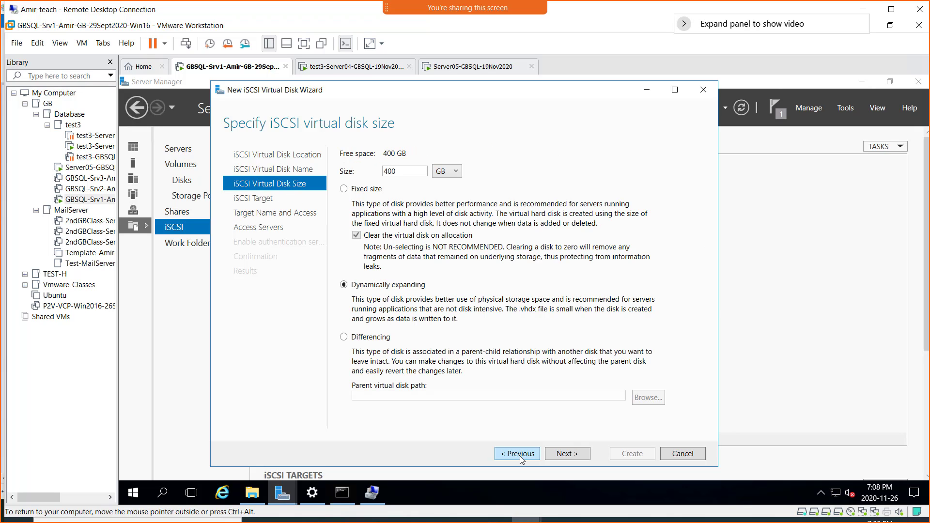
{"action": "left_click", "coordinate": [519, 455]}
{"action": "left_click", "coordinate": [519, 456]}
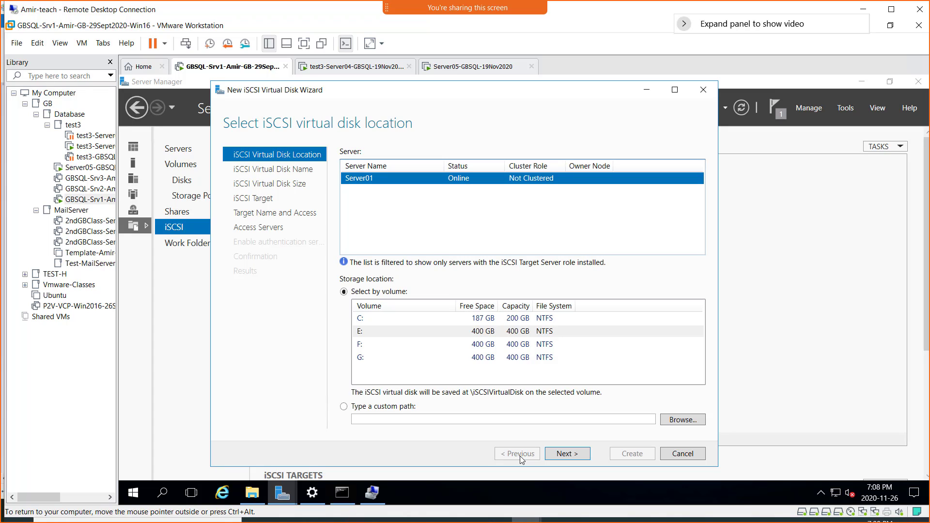
{"action": "left_click", "coordinate": [379, 332]}
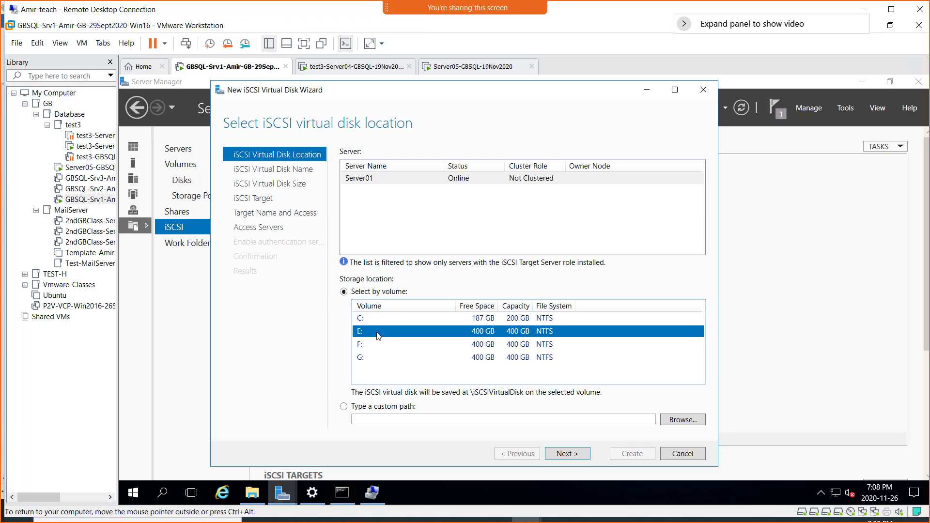
{"action": "left_click", "coordinate": [568, 452]}
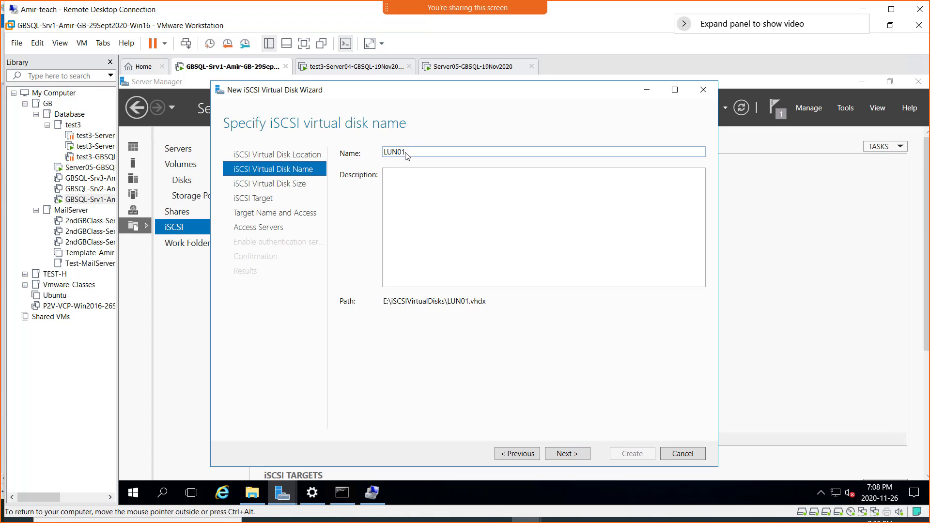
{"action": "left_click_drag", "start_coordinate": [407, 152], "coordinate": [376, 153]}
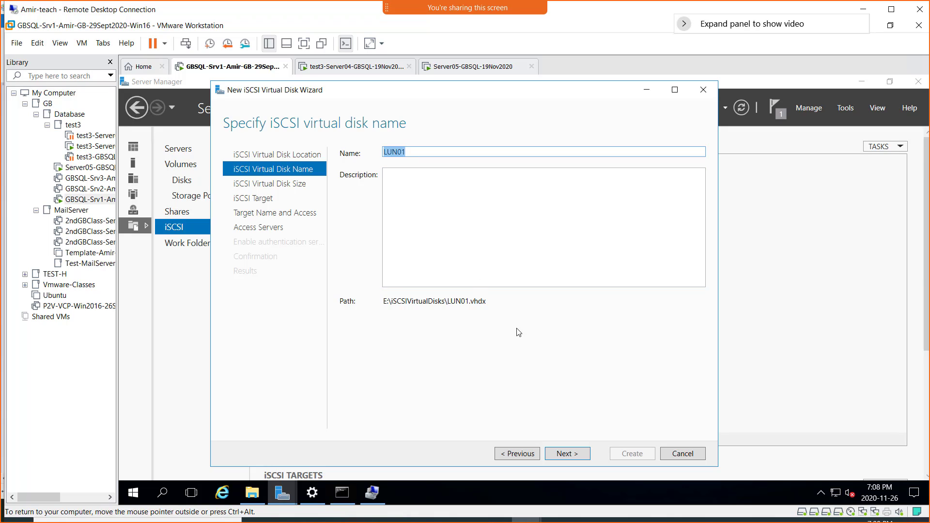
{"action": "left_click", "coordinate": [571, 455]}
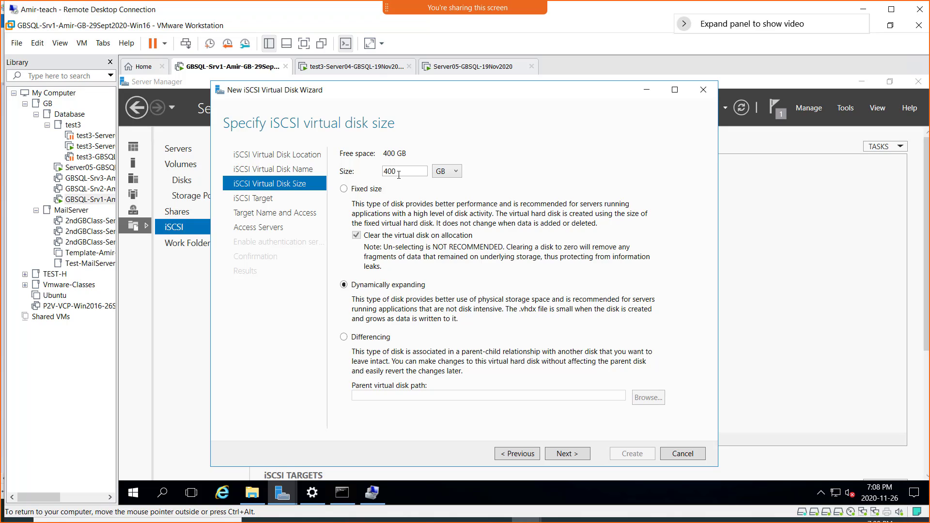
- Keep the 400 GB dynamically expanding disk size and assign the disk to a new iSCSI target named Target1
{"action": "left_click_drag", "start_coordinate": [399, 170], "coordinate": [379, 174]}
{"action": "left_click", "coordinate": [569, 452]}
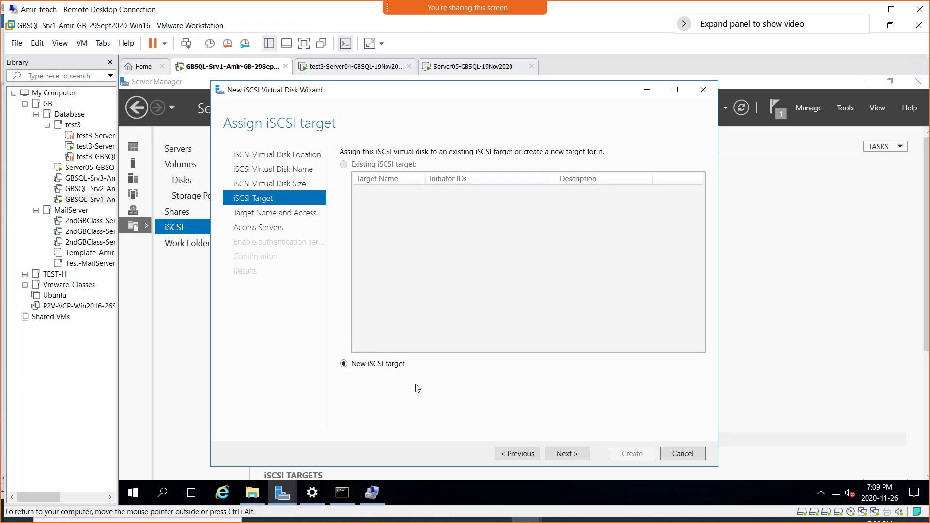
{"action": "left_click", "coordinate": [564, 454]}
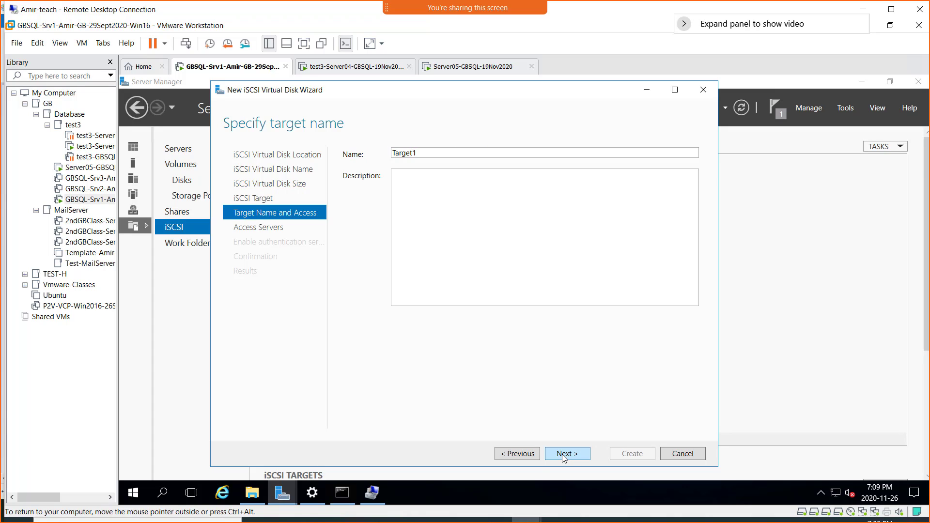
{"action": "double_click", "coordinate": [404, 154]}
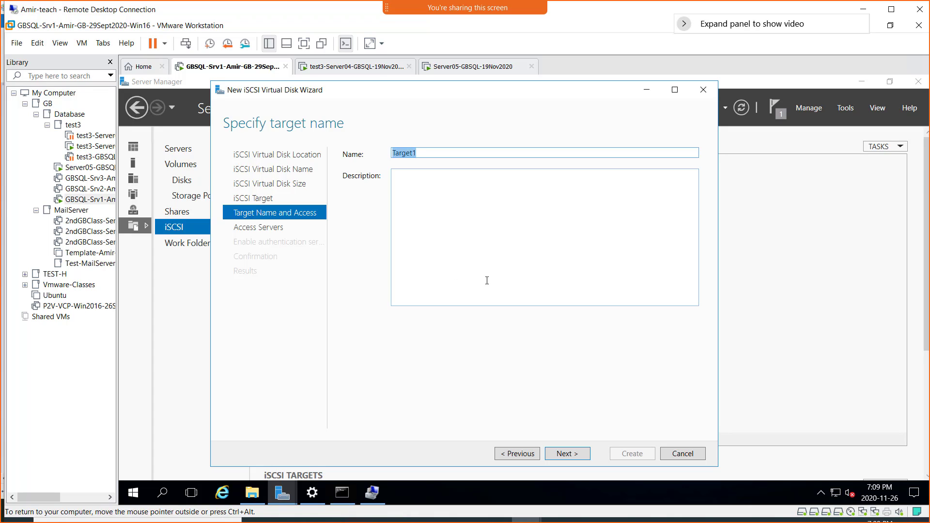
{"action": "left_click", "coordinate": [518, 276]}
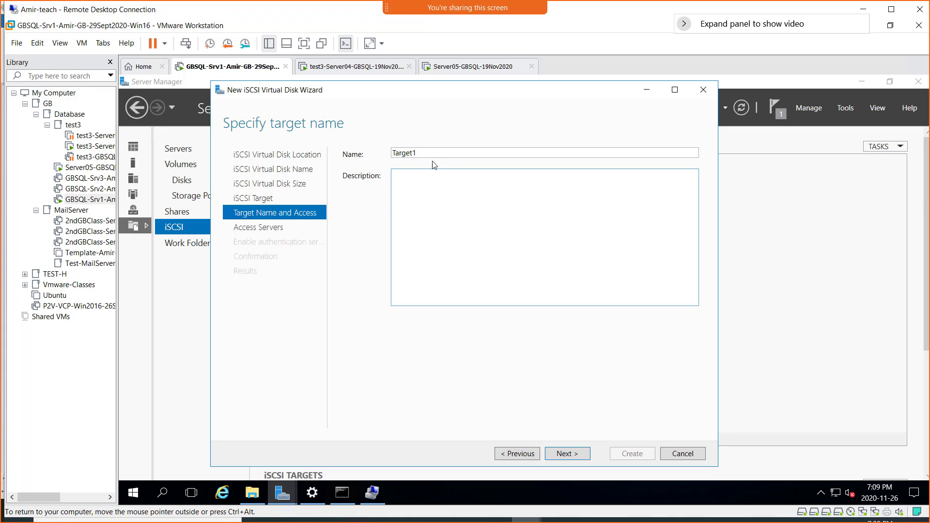
{"action": "left_click", "coordinate": [574, 457]}
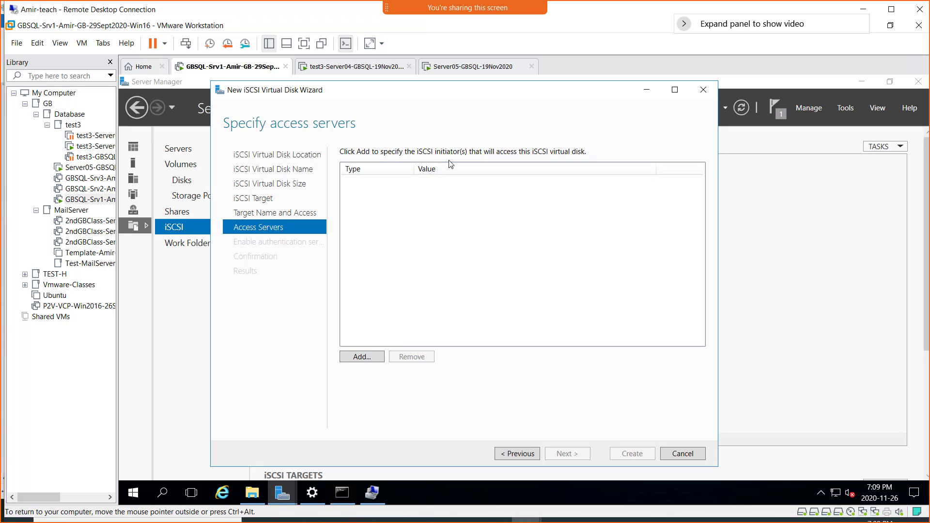
- Add an access server initiator identified by the IP address 192.168.200.4
{"action": "left_click", "coordinate": [366, 359]}
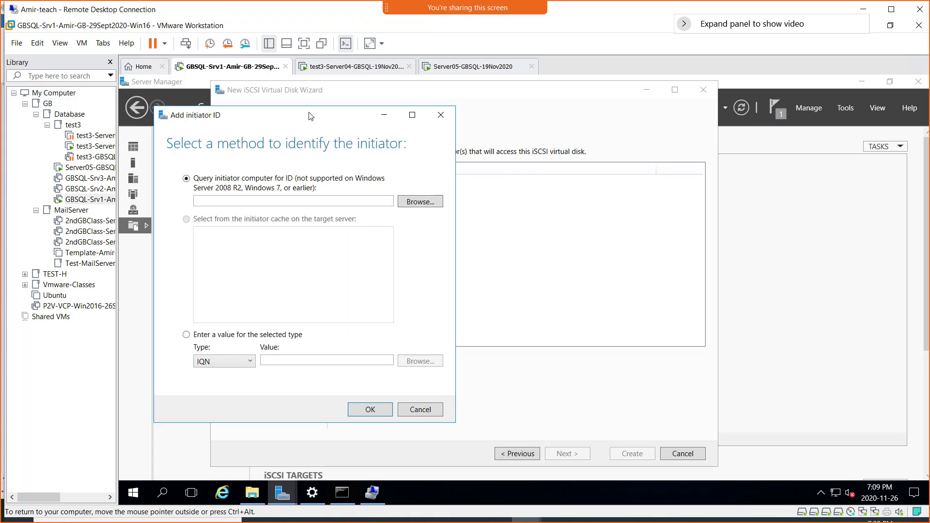
{"action": "left_click_drag", "start_coordinate": [314, 115], "coordinate": [595, 107]}
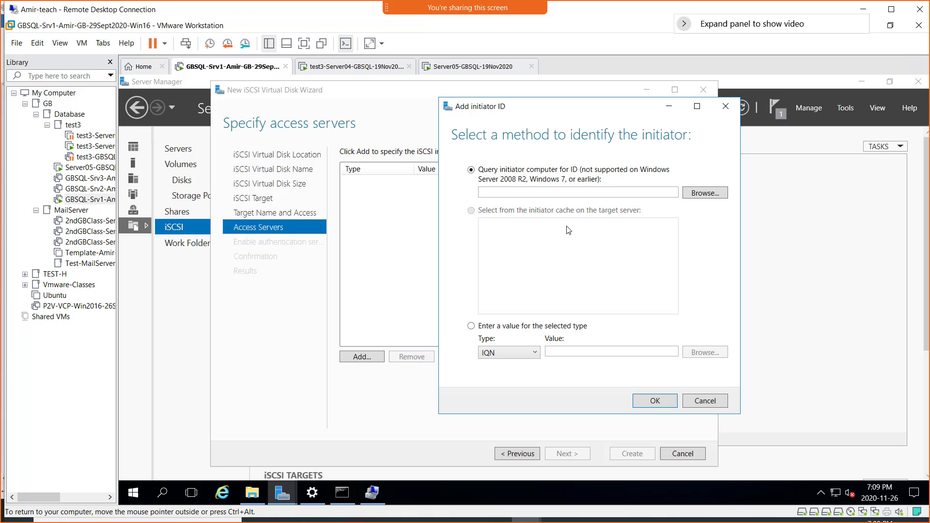
{"action": "left_click", "coordinate": [501, 356]}
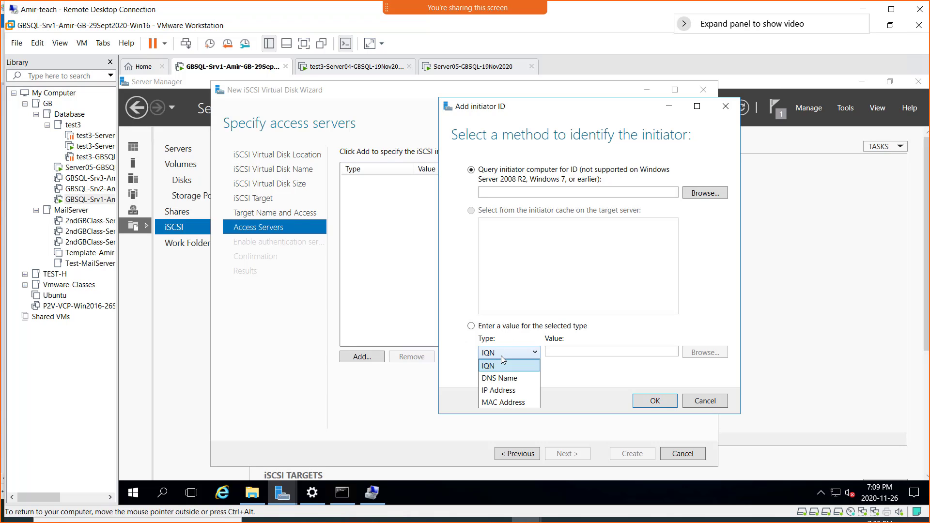
{"action": "left_click", "coordinate": [505, 391]}
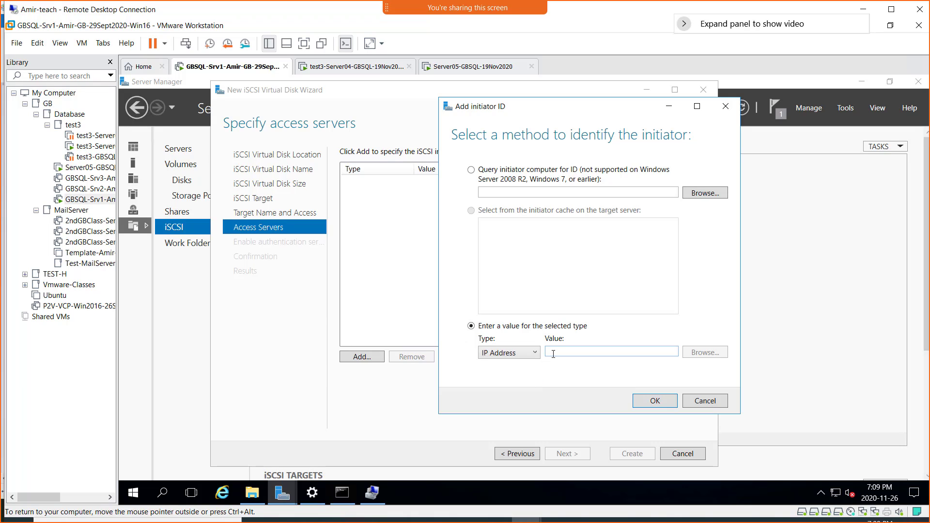
{"action": "left_click", "coordinate": [553, 353]}
{"action": "type", "text": "192"}
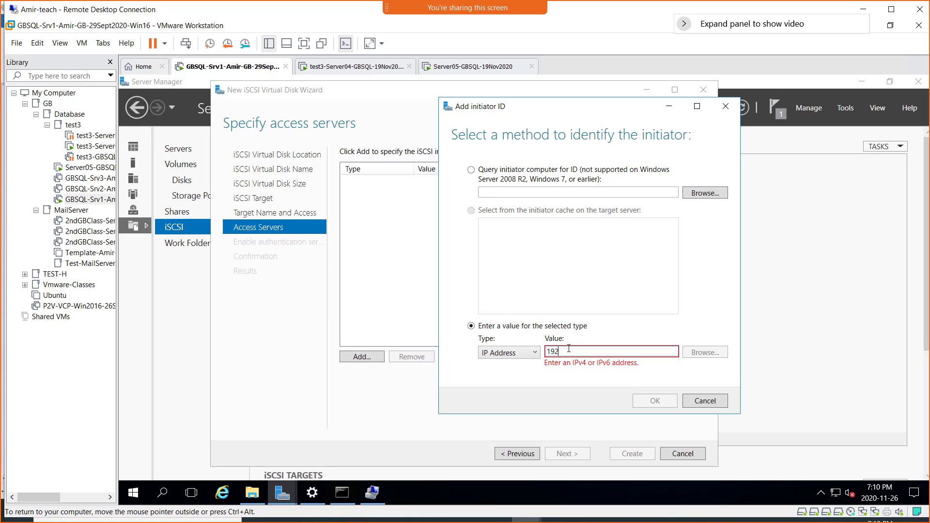
{"action": "type", "text": ".168.200.4"}
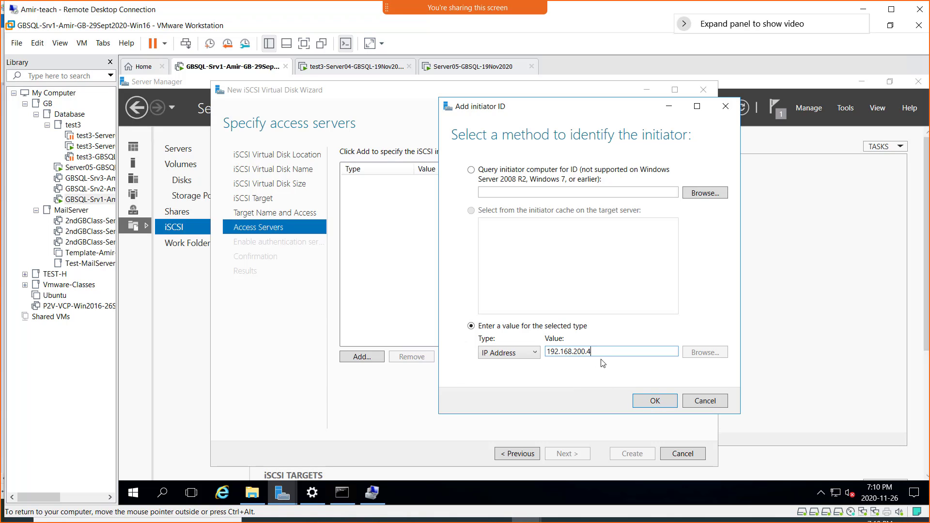
{"action": "left_click", "coordinate": [651, 403]}
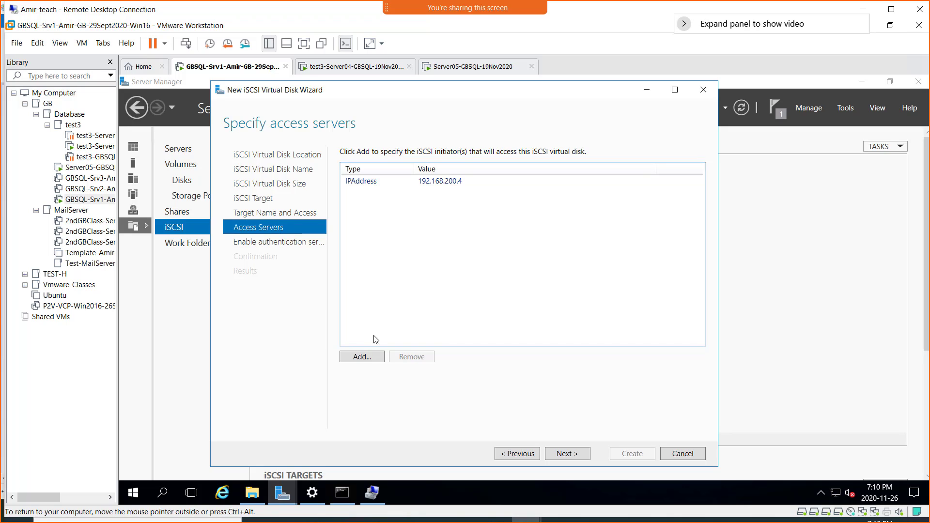
- Add a second access server initiator identified by the IP address 192.168.200.5
{"action": "left_click", "coordinate": [360, 358]}
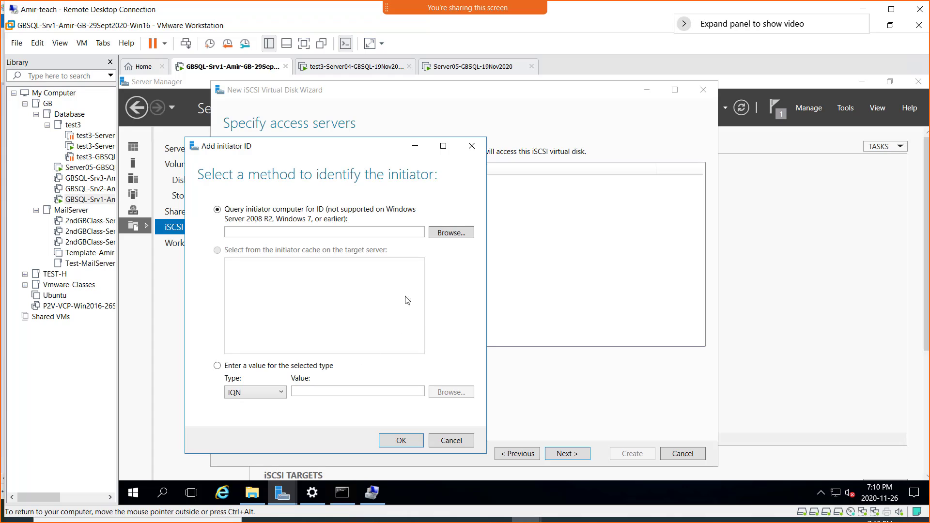
{"action": "left_click", "coordinate": [272, 395]}
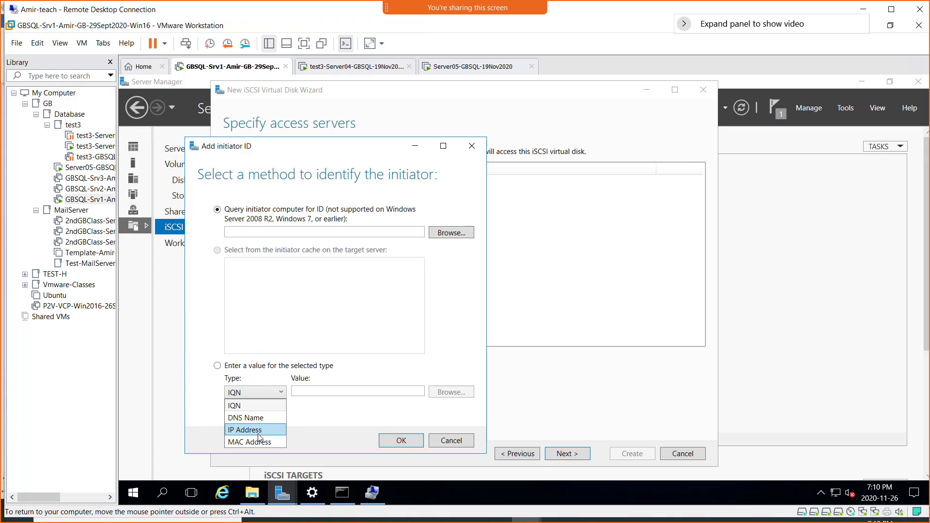
{"action": "left_click", "coordinate": [260, 430]}
{"action": "left_click", "coordinate": [326, 392]}
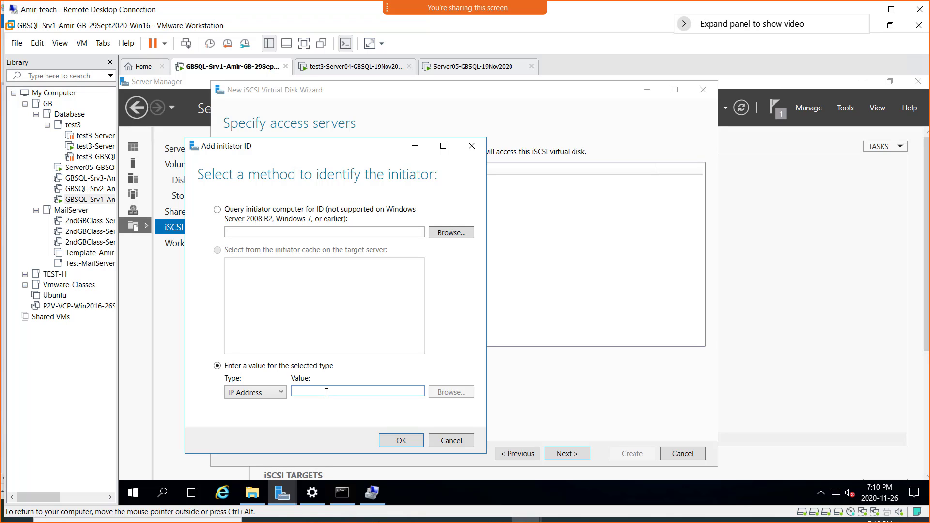
{"action": "type", "text": "1"}
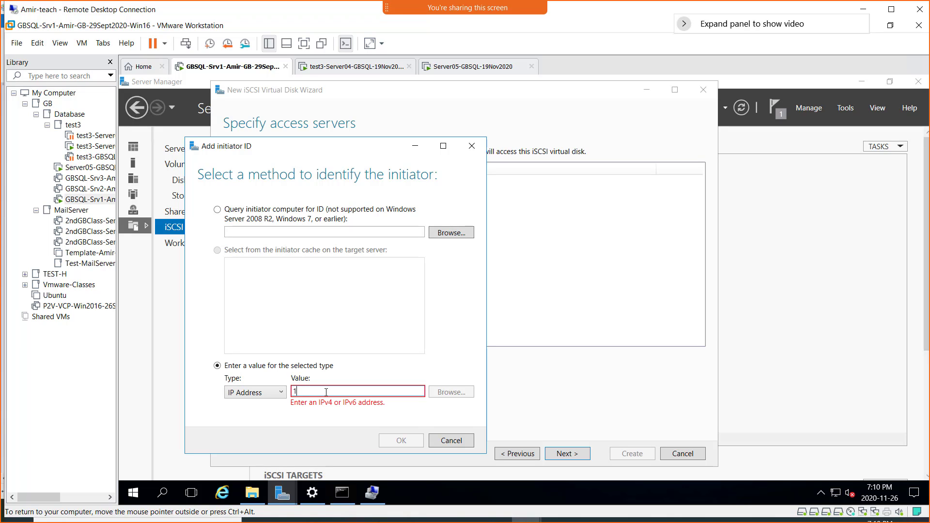
{"action": "type", "text": "92.168.200.5"}
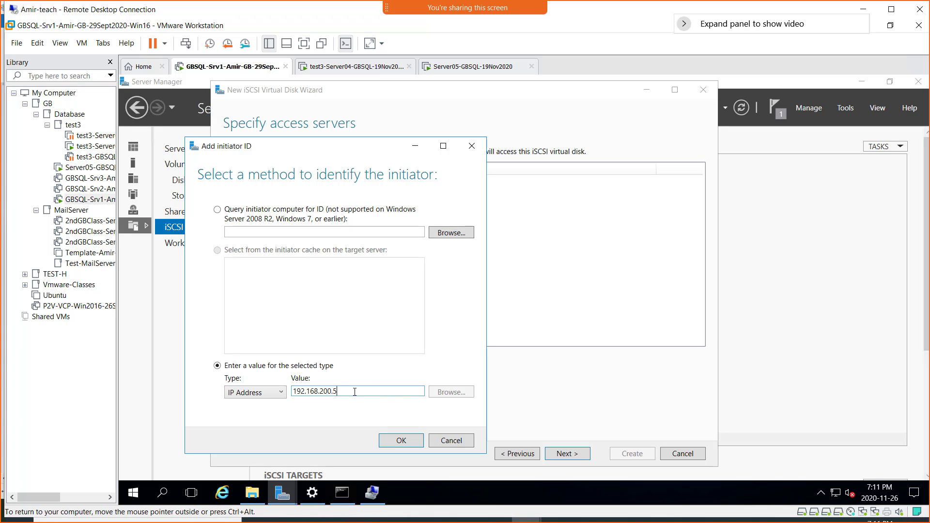
{"action": "left_click", "coordinate": [401, 441]}
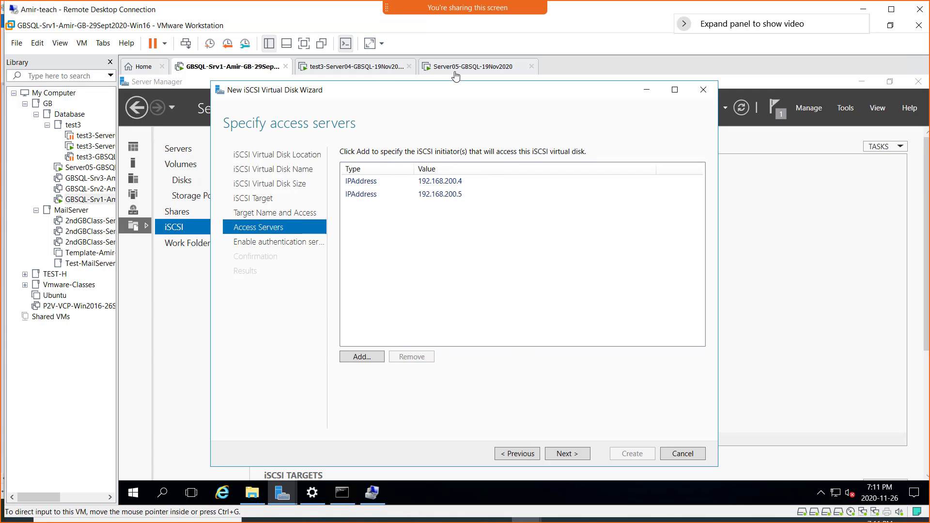
- Proceed without CHAP or reverse CHAP authentication and capture a screenshot of the iSCSI virtual disk confirmation summary
{"action": "left_click", "coordinate": [573, 458]}
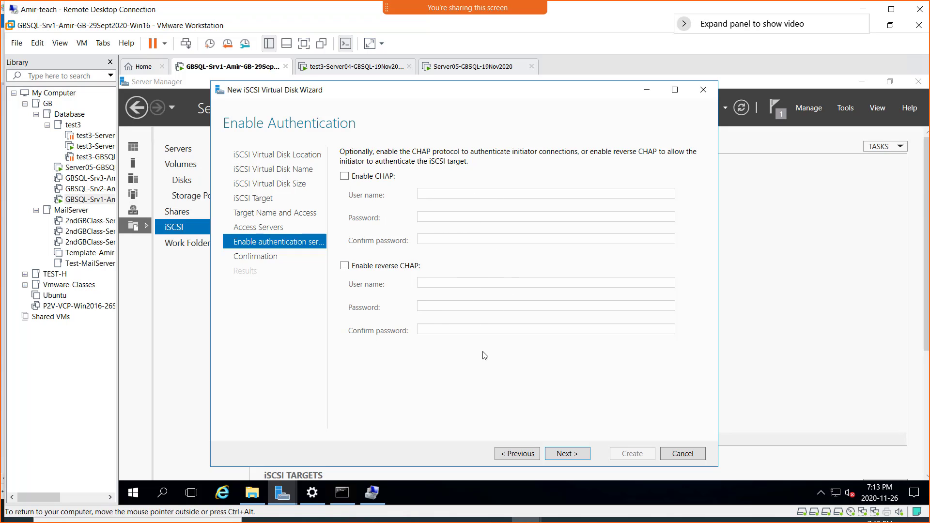
{"action": "left_click", "coordinate": [563, 454]}
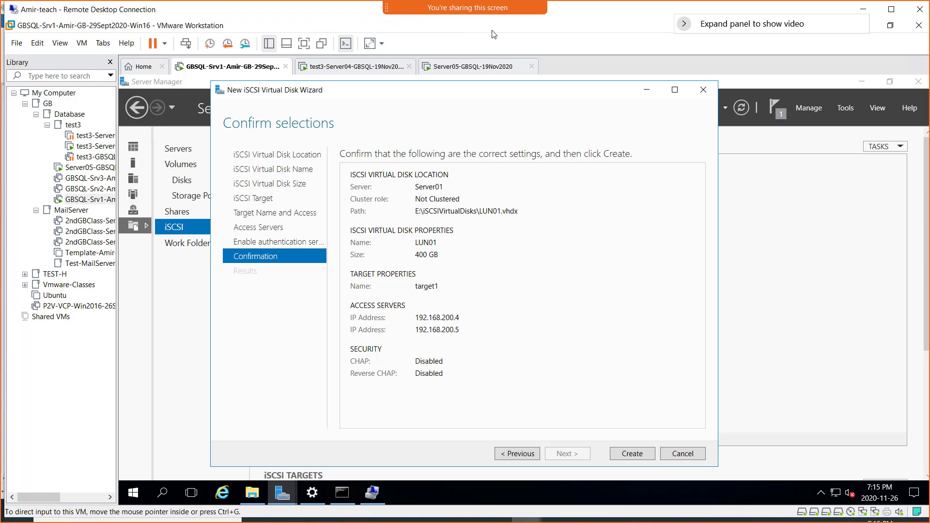
{"action": "key", "text": "super+shift+s"}
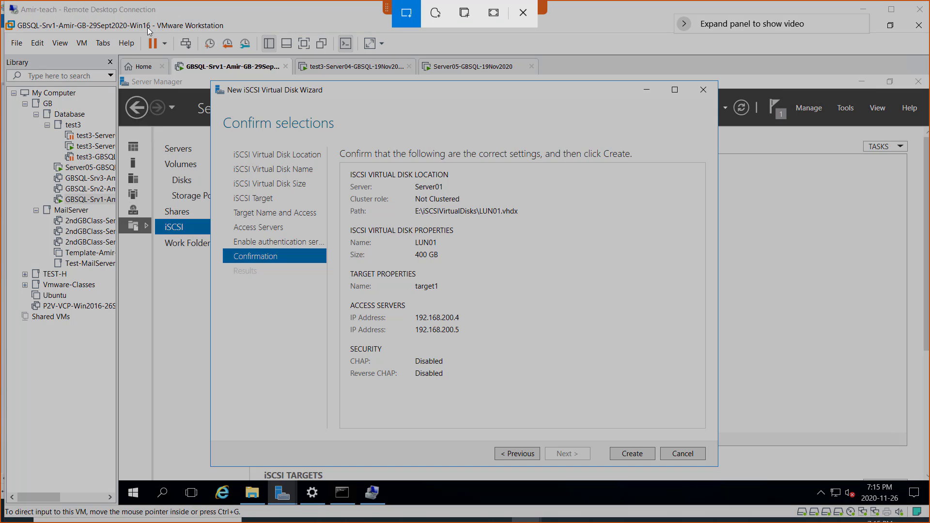
{"action": "left_click_drag", "start_coordinate": [107, 23], "coordinate": [781, 493]}
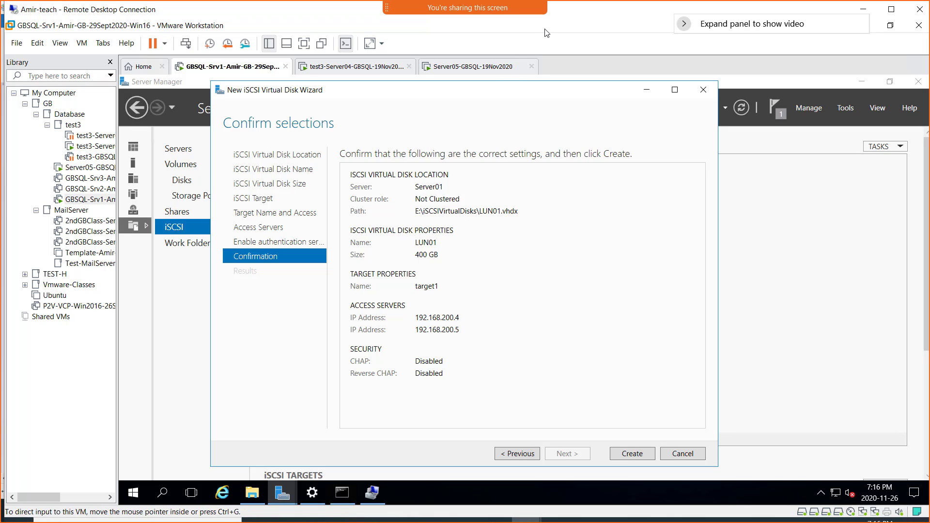
{"action": "key", "text": "super+shift+s"}
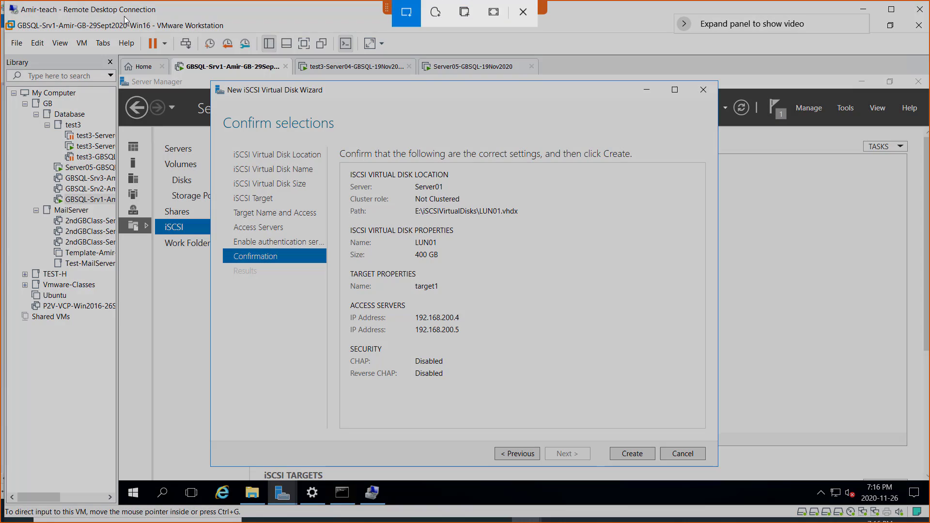
{"action": "left_click_drag", "start_coordinate": [103, 15], "coordinate": [794, 493]}
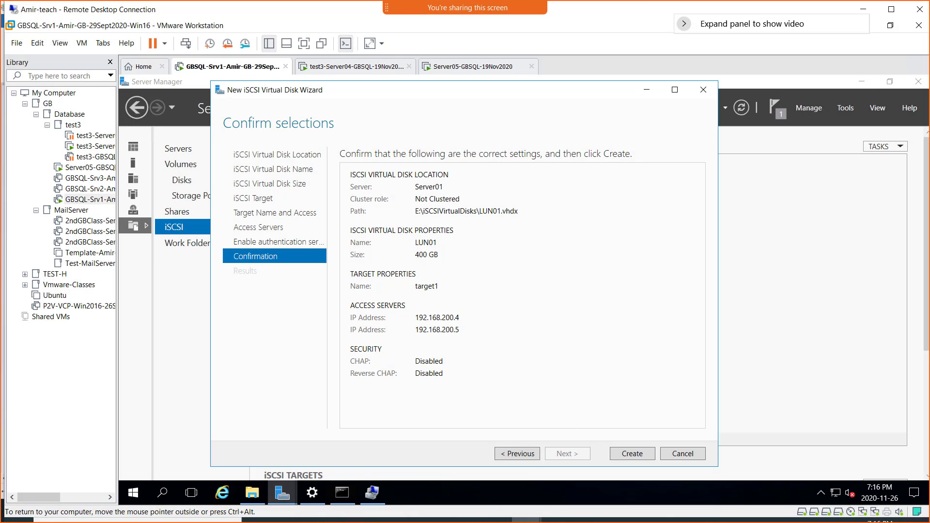
- Switch to the OneNote Week 12 page, add the bullet "Screenshot 3 = Target and Initiators defined" and paste the captured screenshot below it
{"action": "left_click", "coordinate": [525, 519]}
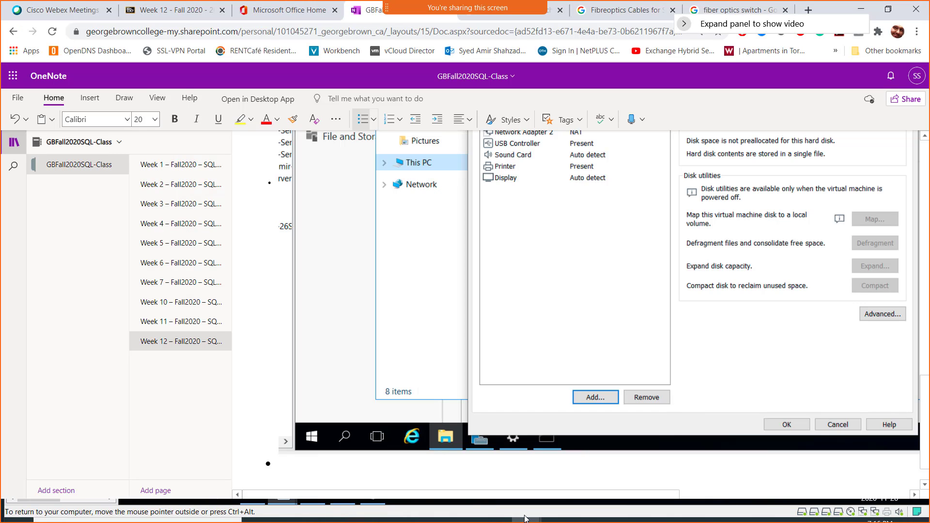
{"action": "left_click", "coordinate": [460, 487]}
{"action": "type", "text": "Scr"}
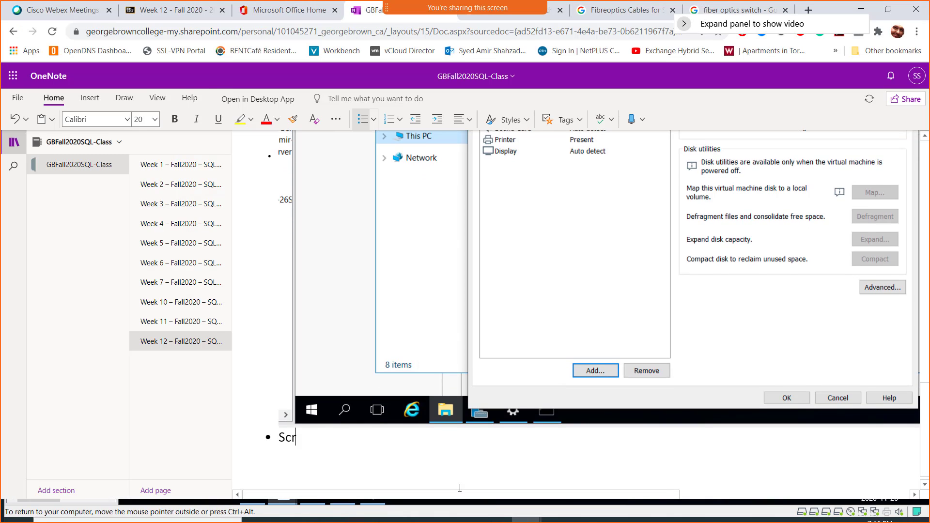
{"action": "type", "text": "eenshot 3 "}
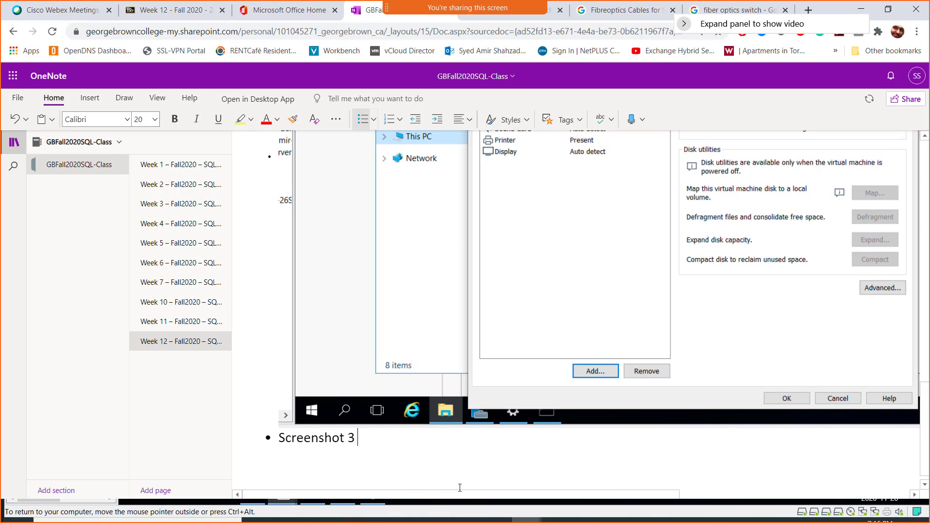
{"action": "type", "text": "= "}
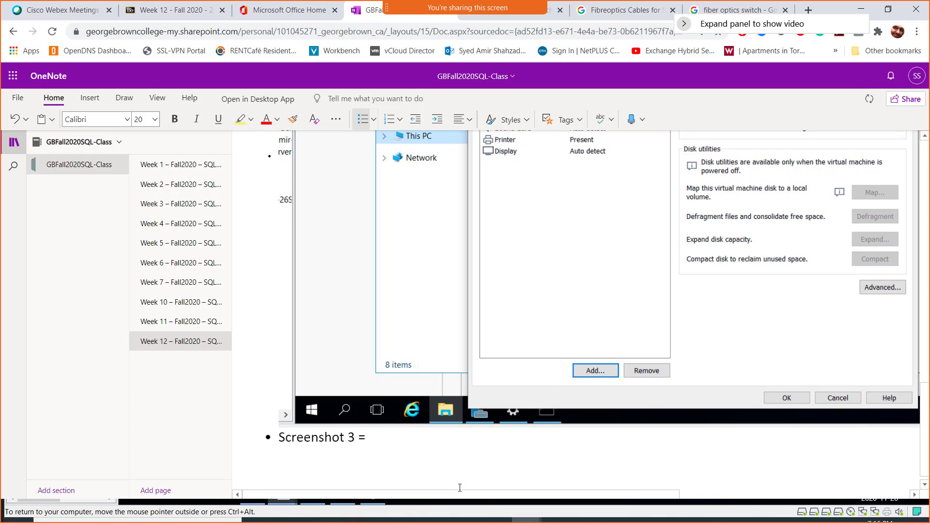
{"action": "type", "text": "Targe"}
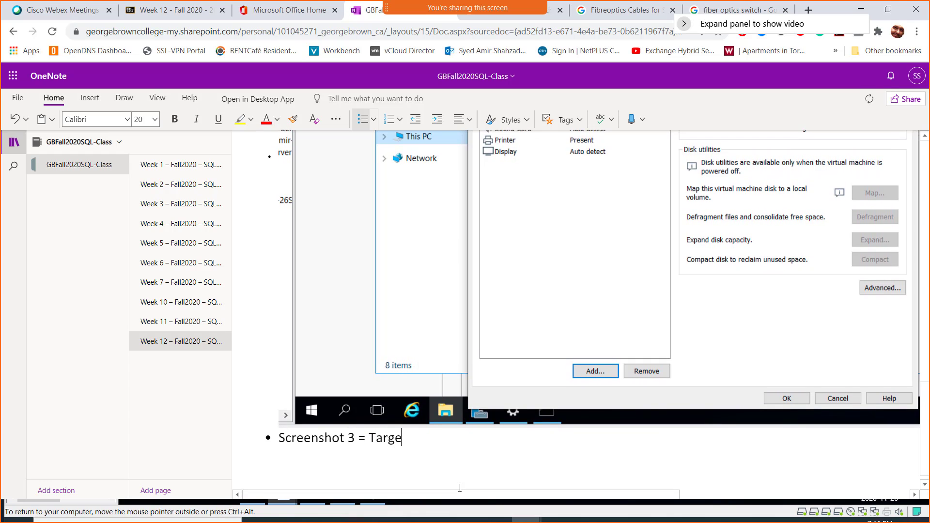
{"action": "type", "text": "t and Initiaot"}
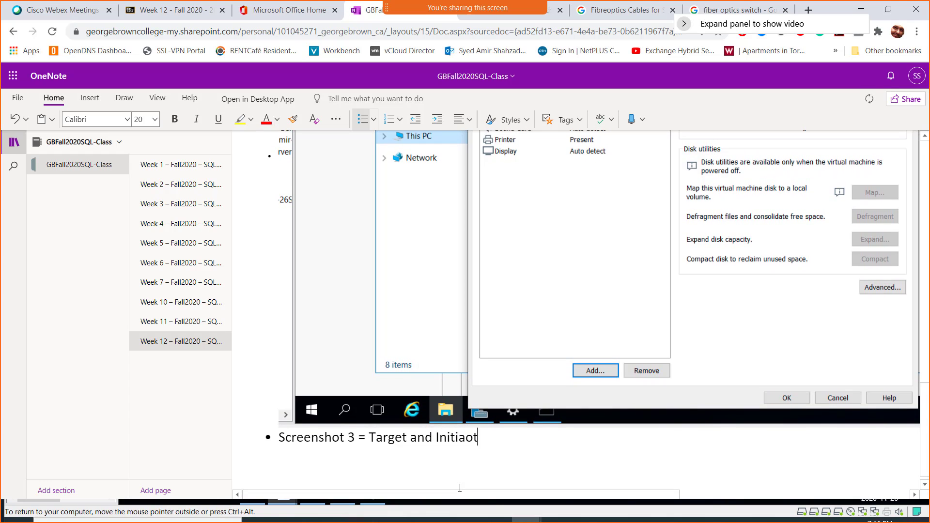
{"action": "key", "text": "BackSpace"}
{"action": "key", "text": "BackSpace"}
{"action": "type", "text": "tors d"}
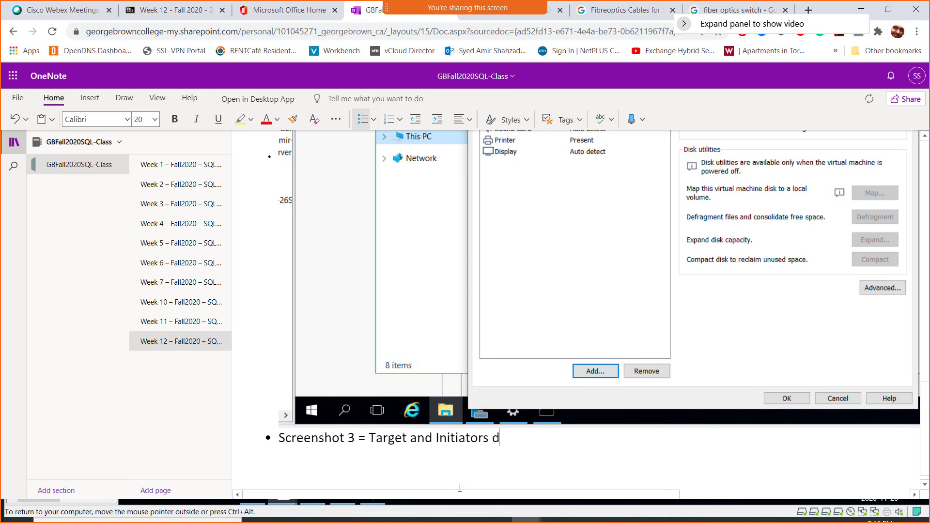
{"action": "type", "text": "efined"}
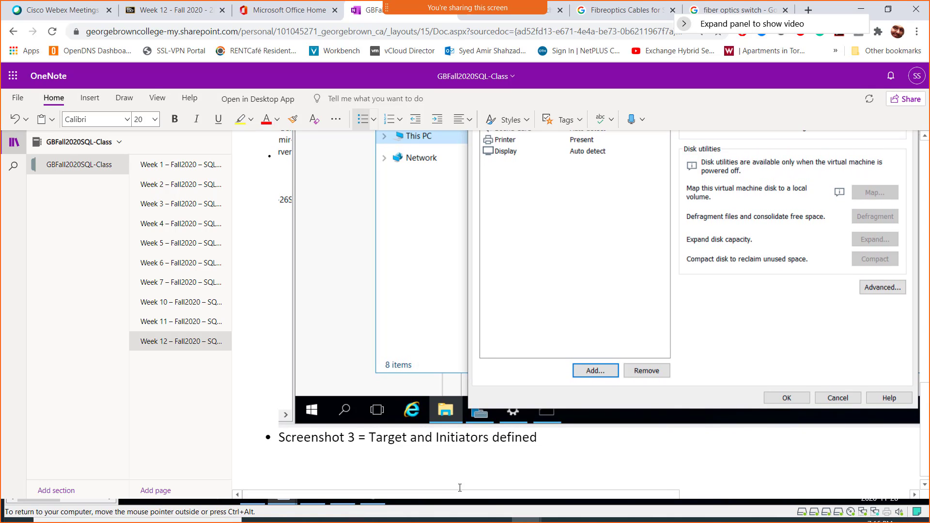
{"action": "key", "text": "Return"}
{"action": "key", "text": "ctrl+v"}
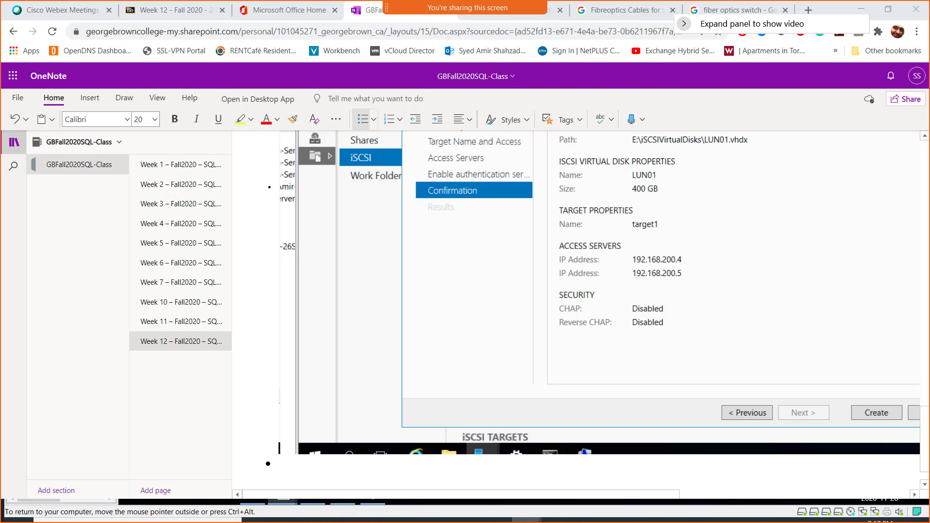
- Return to the GBSQL-Srv1 virtual machine in VMware Workstation and create the LUN01 iSCSI virtual disk with its target
{"action": "key", "text": "alt+Tab"}
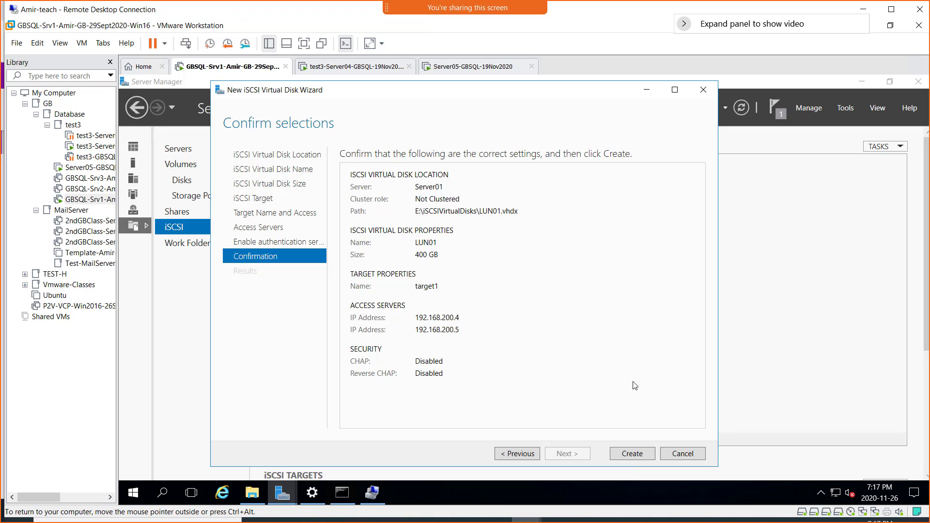
{"action": "left_click", "coordinate": [634, 455]}
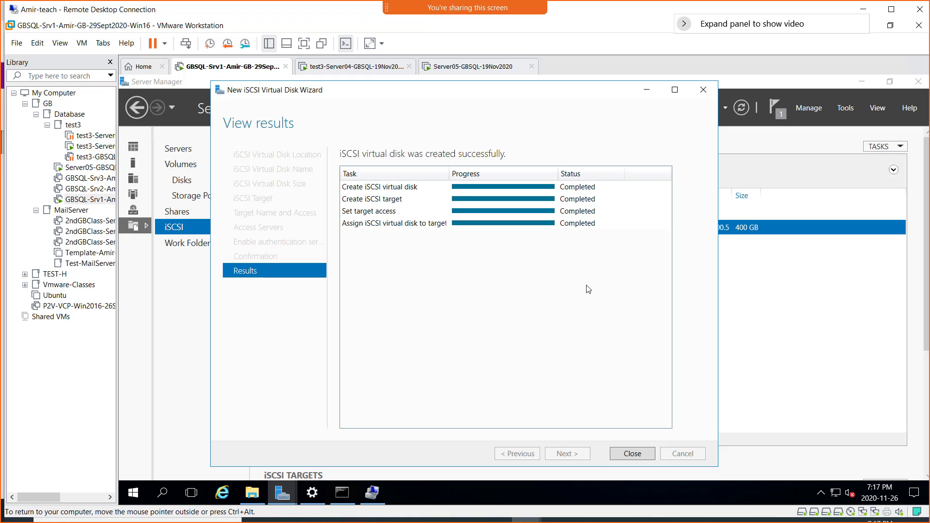
- Close the finished wizard and start another iSCSI virtual disk on Server01, stored on volume F:
{"action": "left_click", "coordinate": [632, 454]}
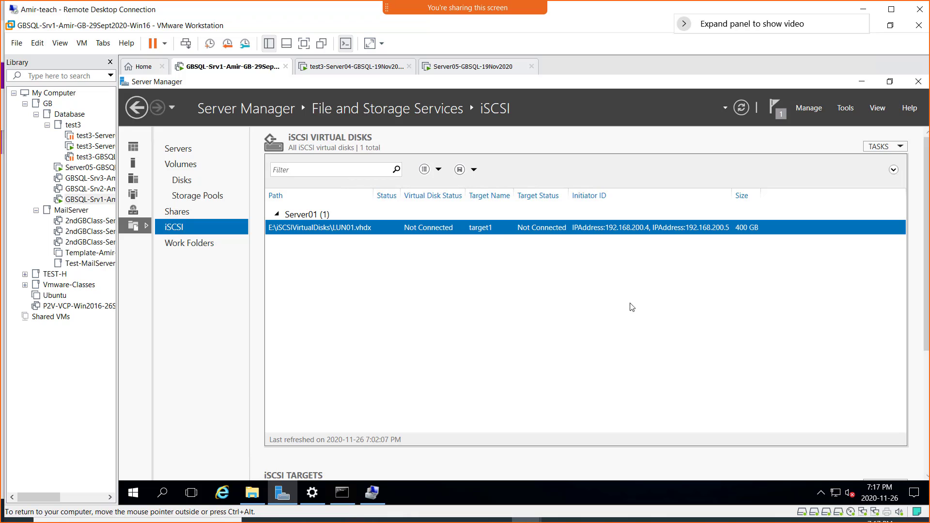
{"action": "left_click", "coordinate": [894, 151]}
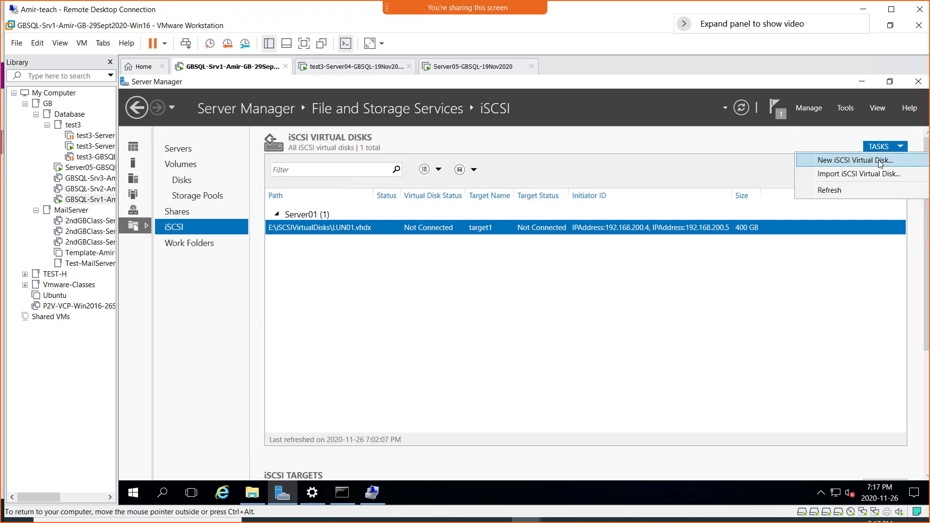
{"action": "left_click", "coordinate": [458, 309]}
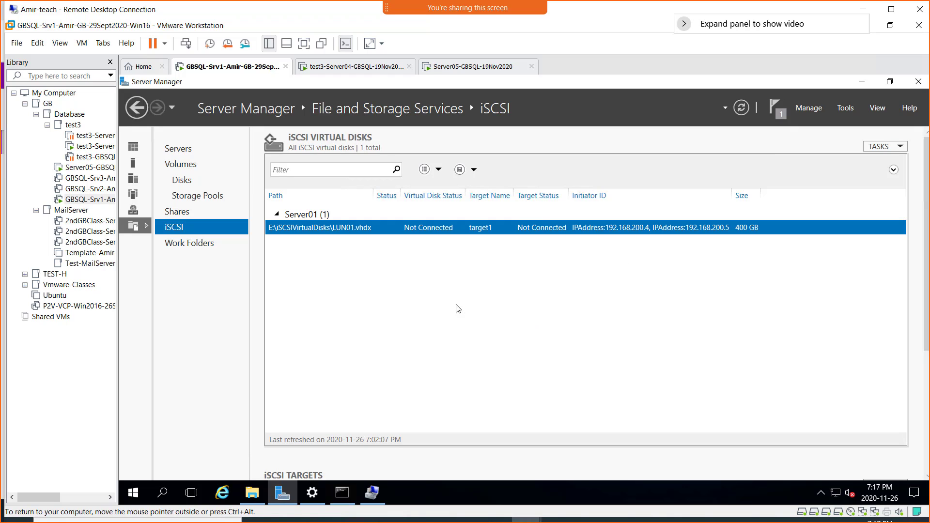
{"action": "right_click", "coordinate": [459, 291]}
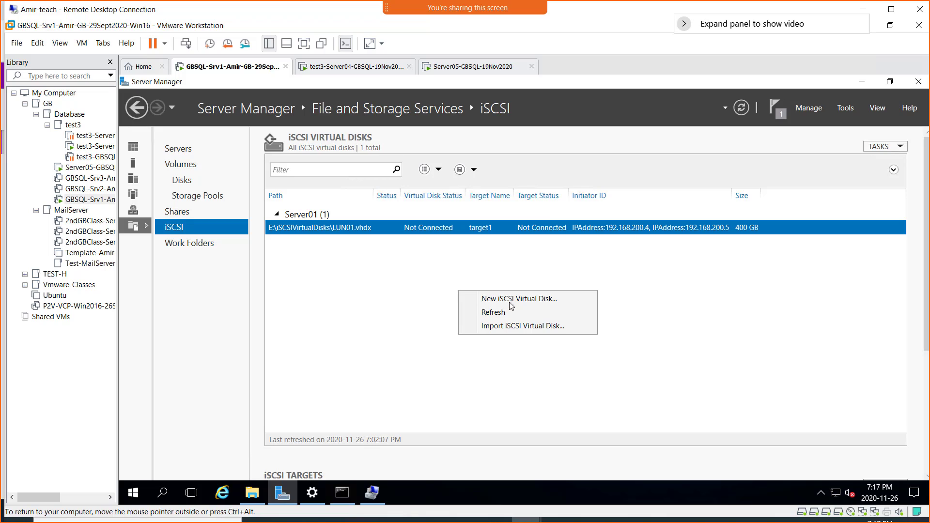
{"action": "left_click", "coordinate": [543, 302]}
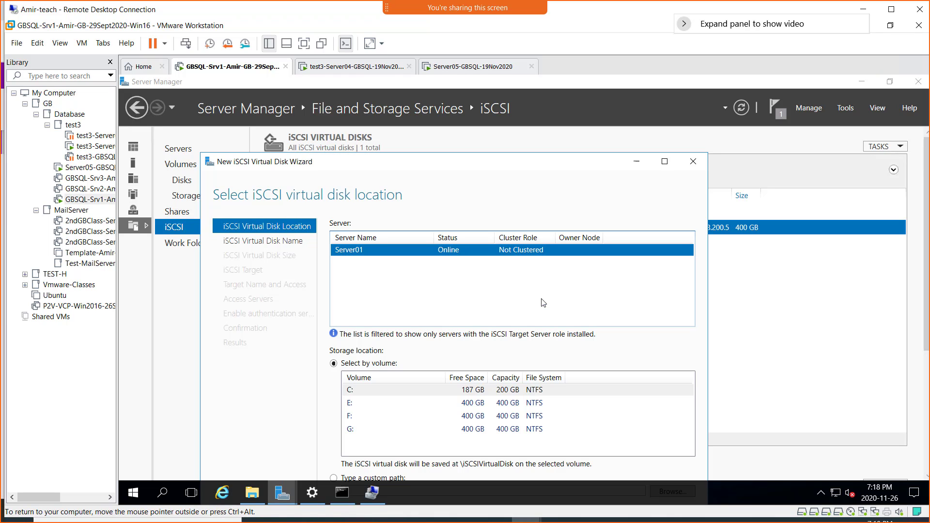
{"action": "left_click_drag", "start_coordinate": [523, 161], "coordinate": [509, 89]}
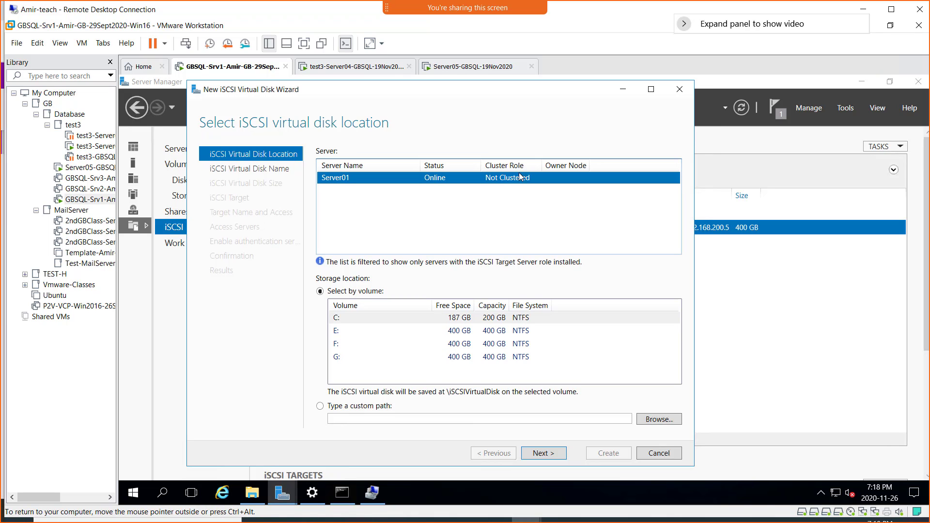
{"action": "left_click", "coordinate": [337, 345]}
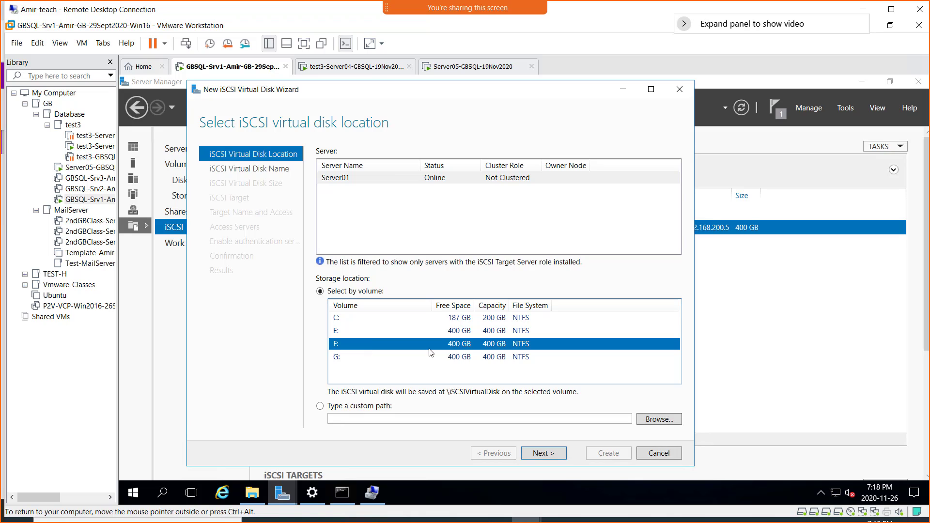
{"action": "left_click", "coordinate": [546, 458]}
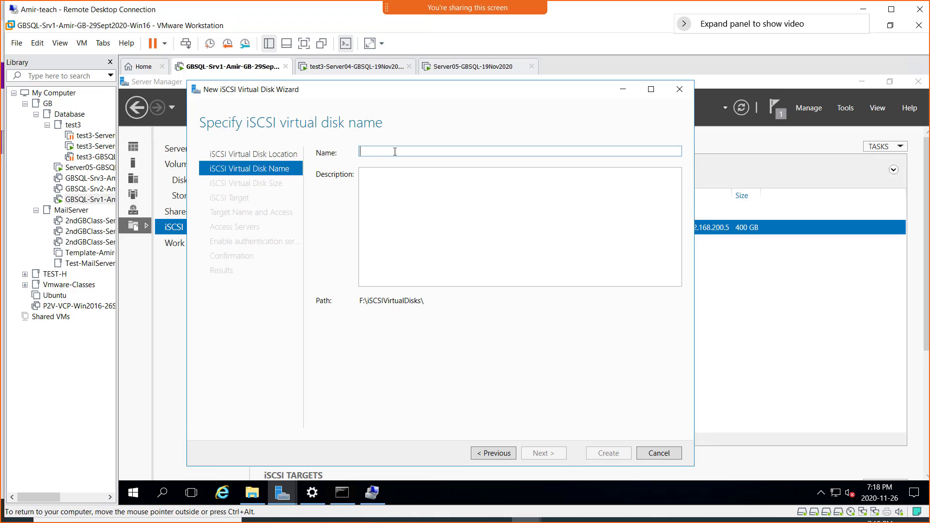
- Name the virtual disk LUN02 and give it a dynamically expanding size of 400 GB
{"action": "type", "text": "LUN02"}
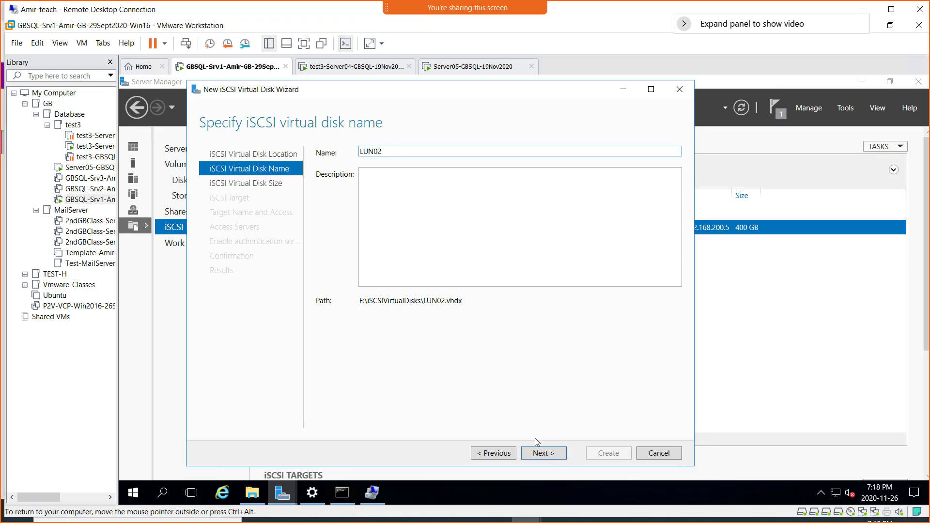
{"action": "left_click", "coordinate": [551, 456]}
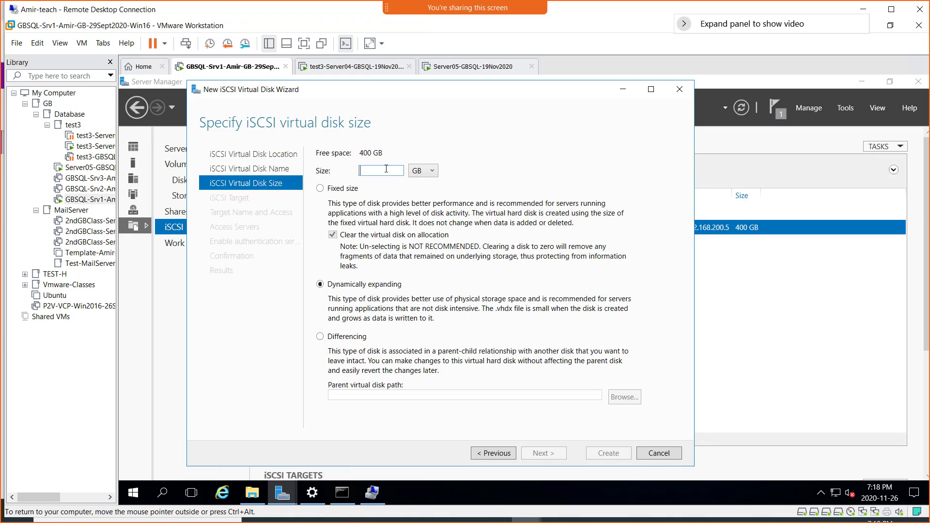
{"action": "type", "text": "400"}
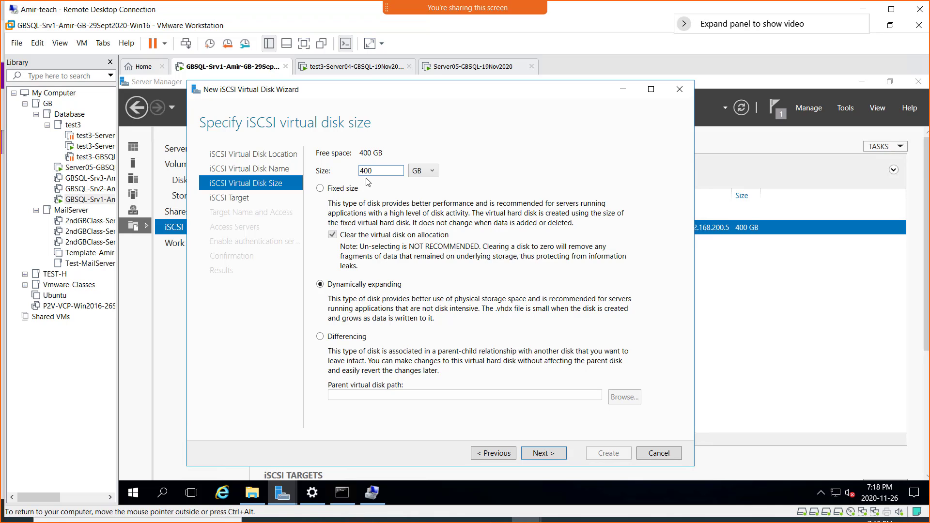
{"action": "left_click", "coordinate": [545, 455]}
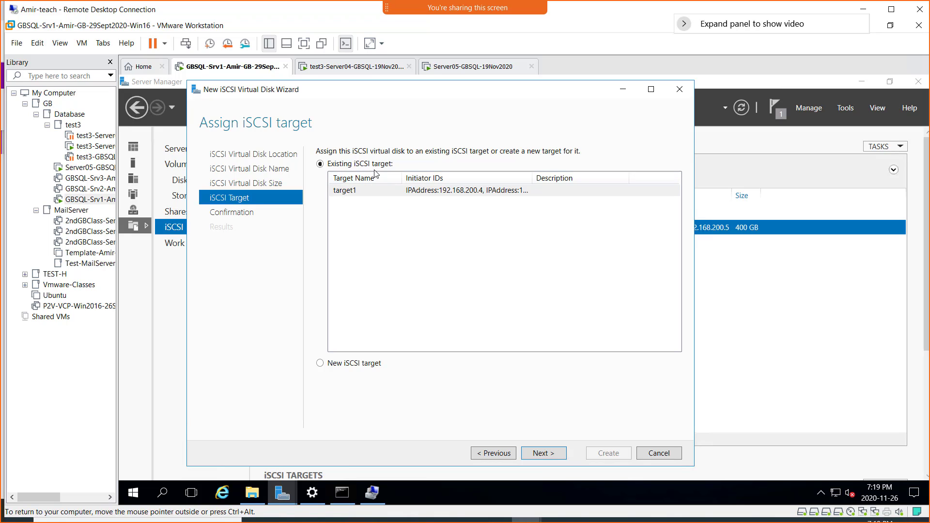
- Assign LUN02 to the existing iSCSI target target1, create the disk and close the wizard
{"action": "left_click", "coordinate": [548, 451]}
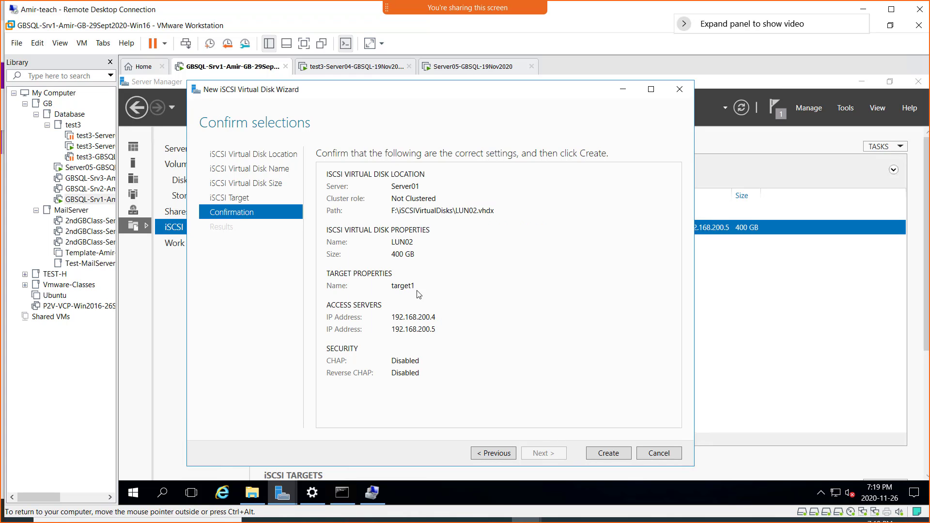
{"action": "left_click", "coordinate": [609, 452]}
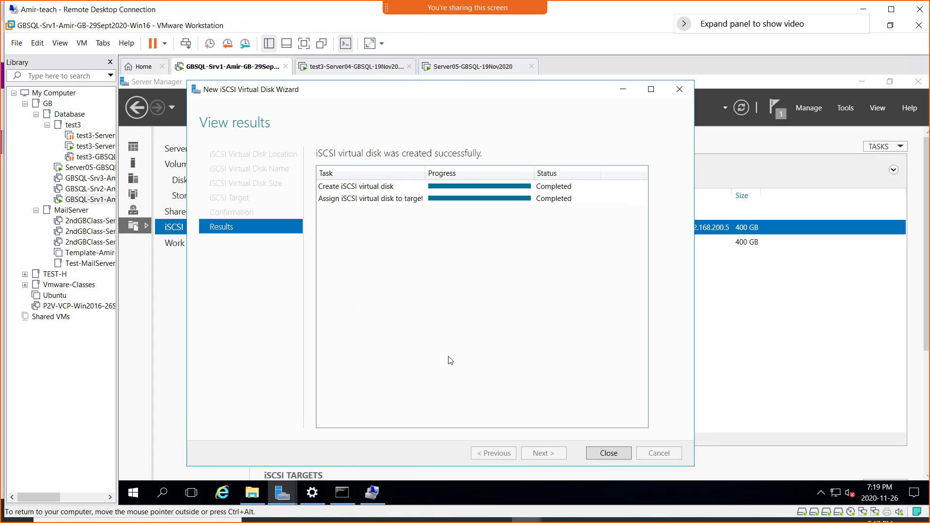
{"action": "left_click", "coordinate": [607, 454]}
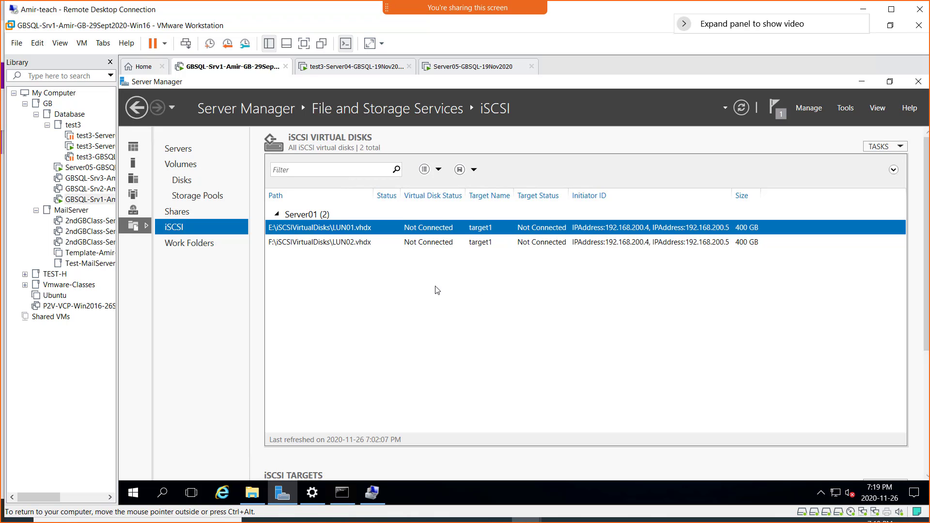
- Start a third iSCSI virtual disk on Server01, stored on volume G:
{"action": "right_click", "coordinate": [414, 282]}
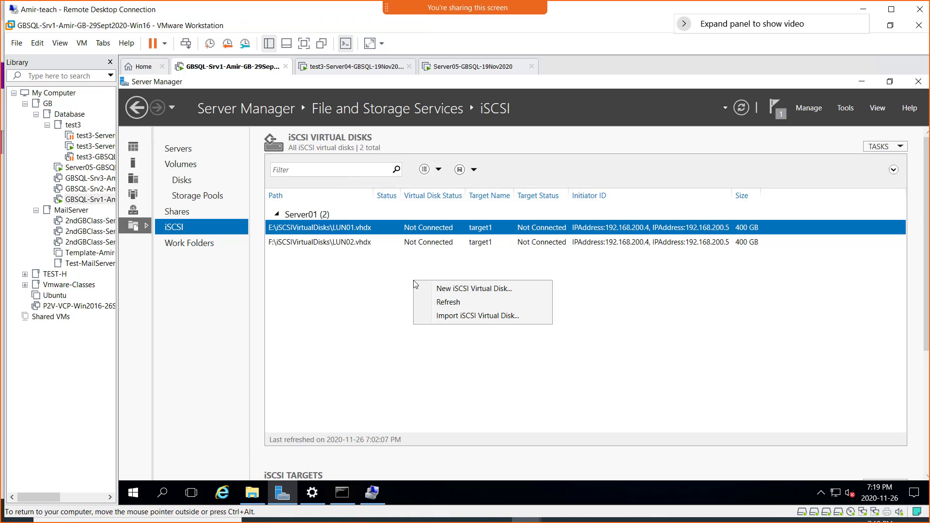
{"action": "left_click", "coordinate": [486, 291]}
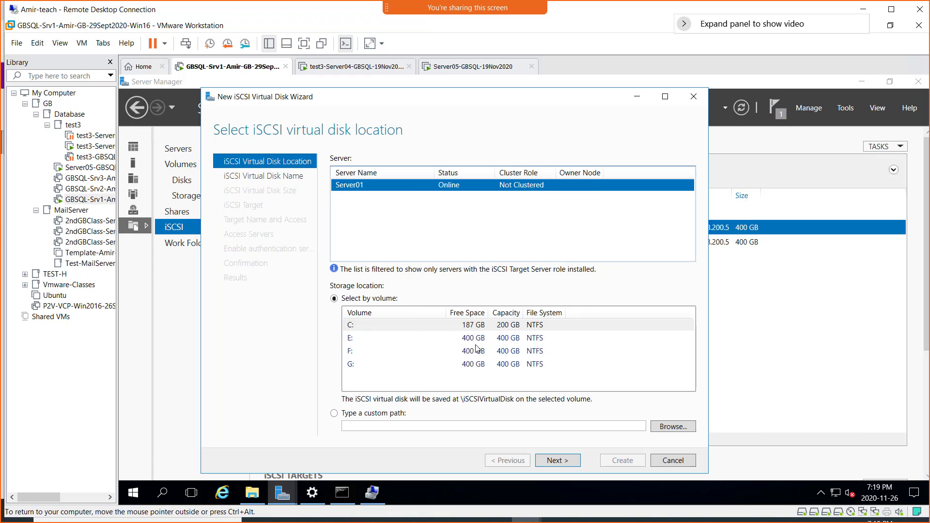
{"action": "left_click", "coordinate": [394, 366]}
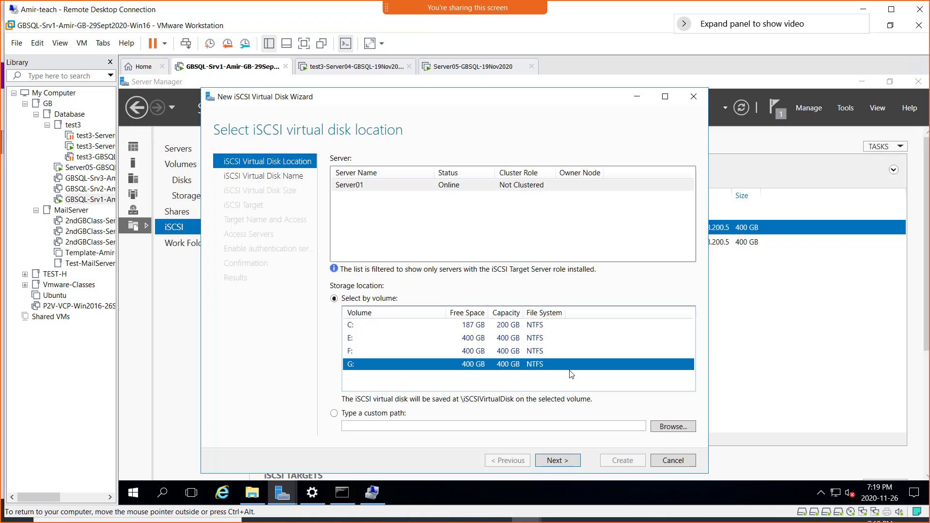
{"action": "left_click", "coordinate": [557, 460]}
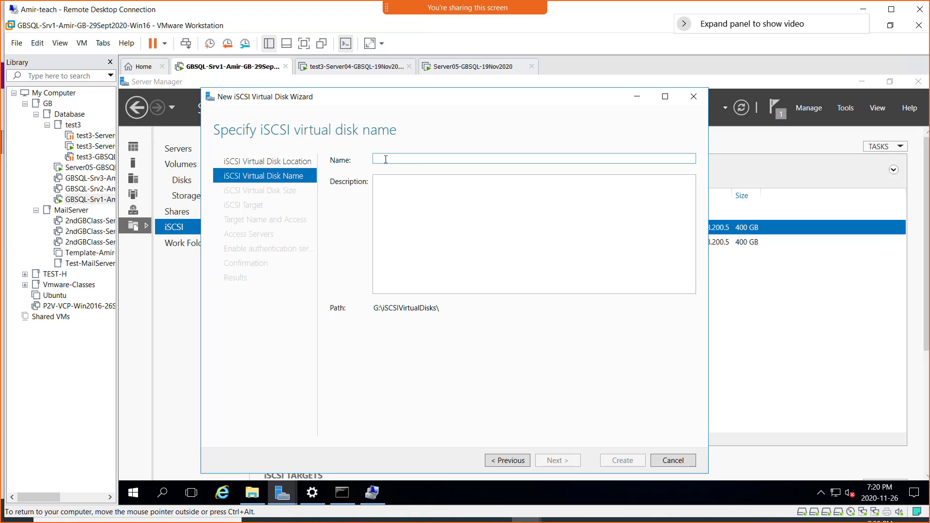
- Name the virtual disk LUN03 and give it a dynamically expanding size of 400 GB
{"action": "type", "text": "LUN03"}
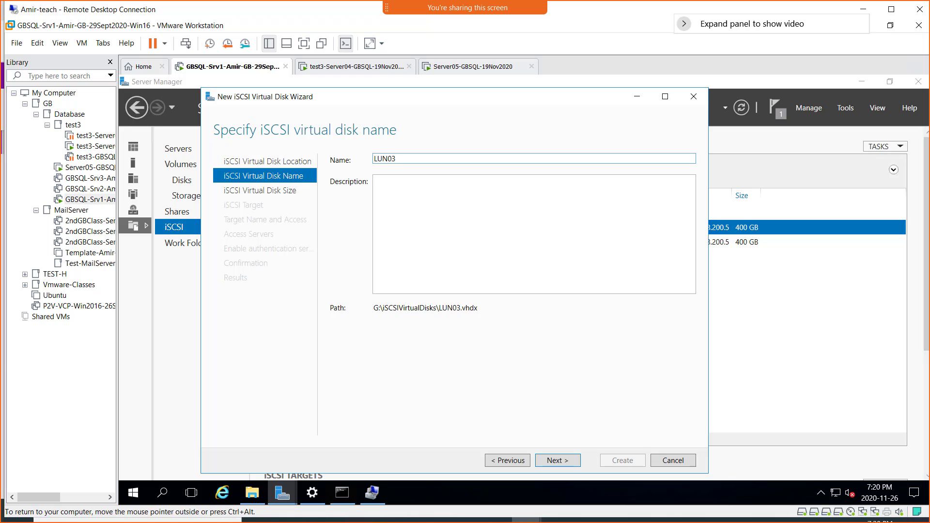
{"action": "left_click", "coordinate": [568, 461]}
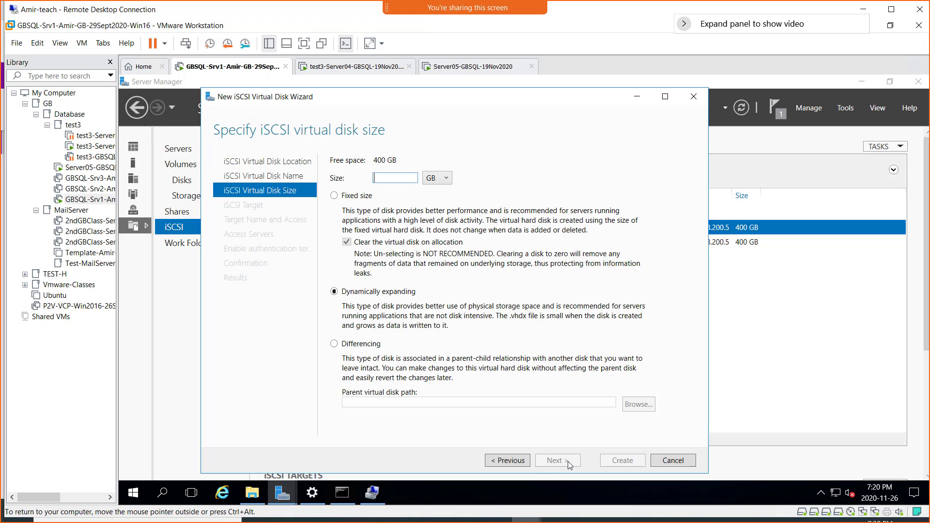
{"action": "type", "text": "400"}
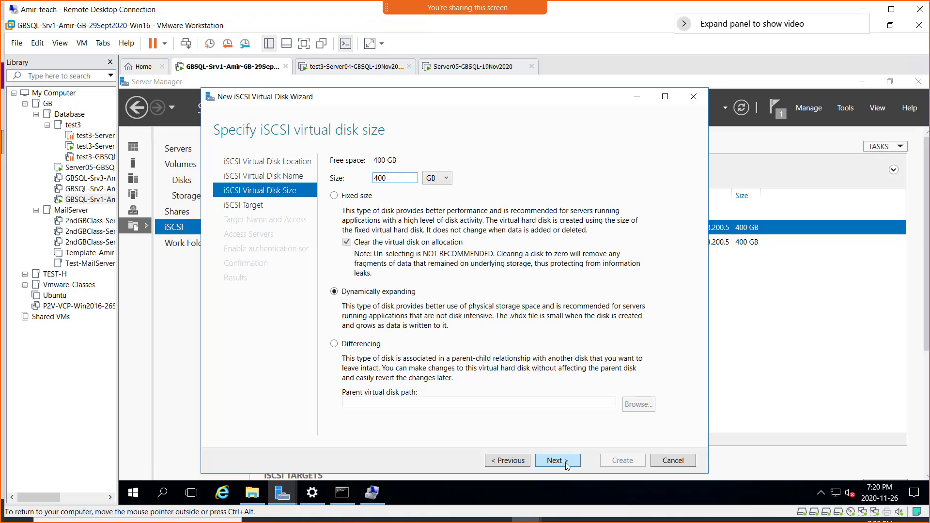
{"action": "left_click", "coordinate": [566, 462]}
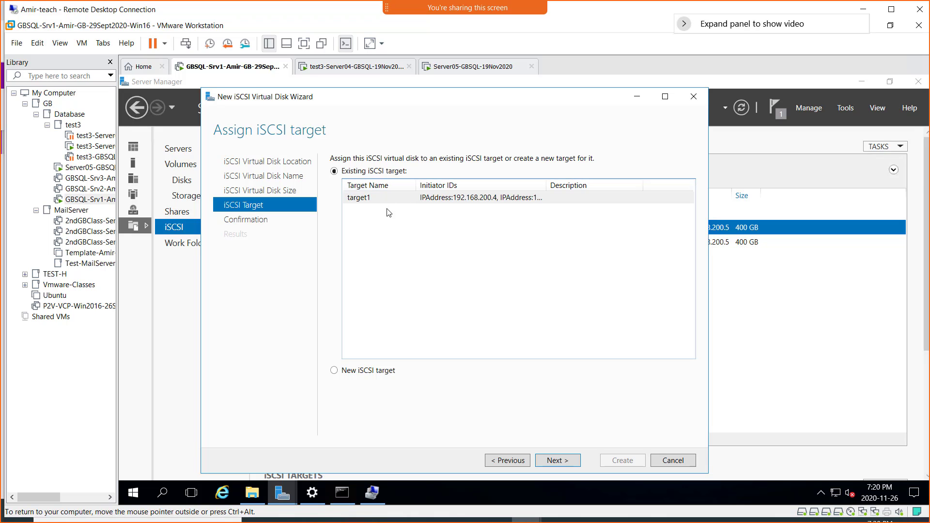
- Assign LUN03 to the existing iSCSI target target1, create the disk and close the wizard
{"action": "left_click", "coordinate": [559, 462]}
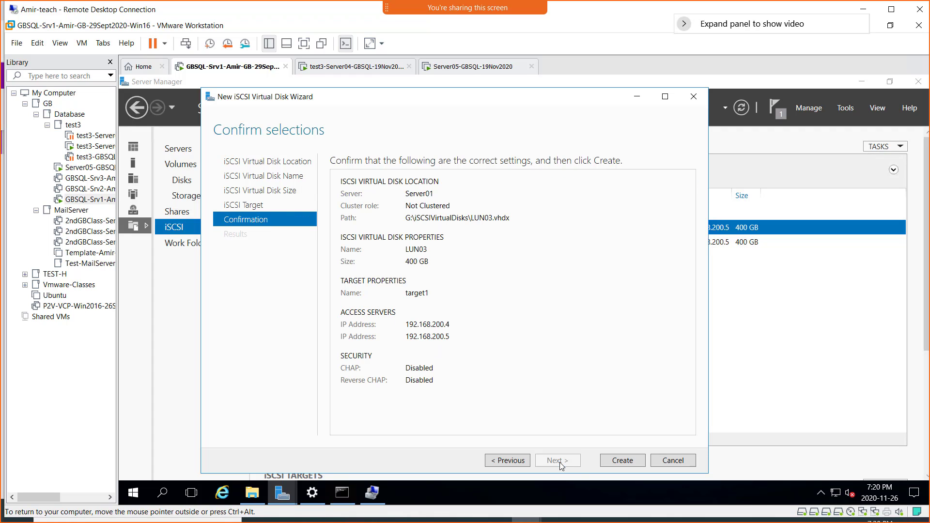
{"action": "left_click", "coordinate": [621, 462]}
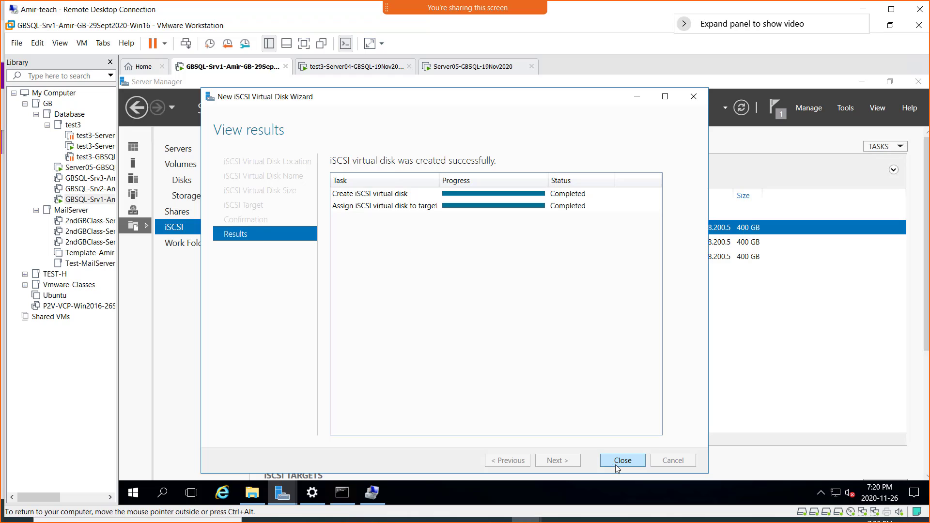
{"action": "left_click", "coordinate": [615, 464]}
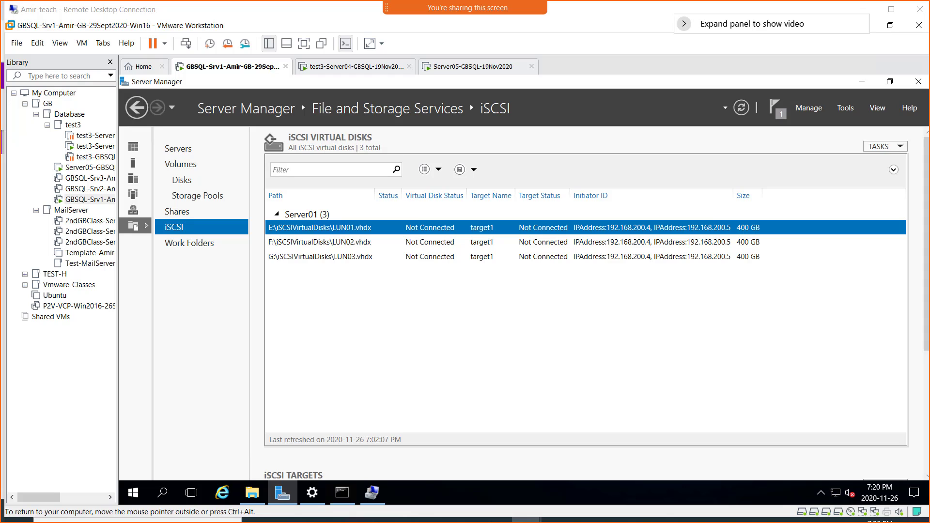
- Switch to the Paint diagram and draw check marks beside the Server01, Server04 and Server05 labels
{"action": "key", "text": "alt+Tab"}
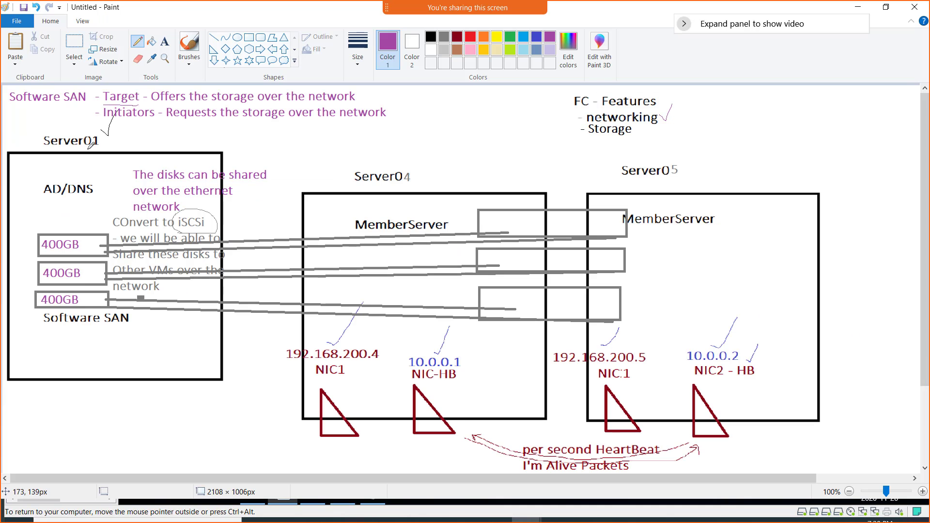
{"action": "left_click_drag", "start_coordinate": [66, 130], "coordinate": [77, 128]}
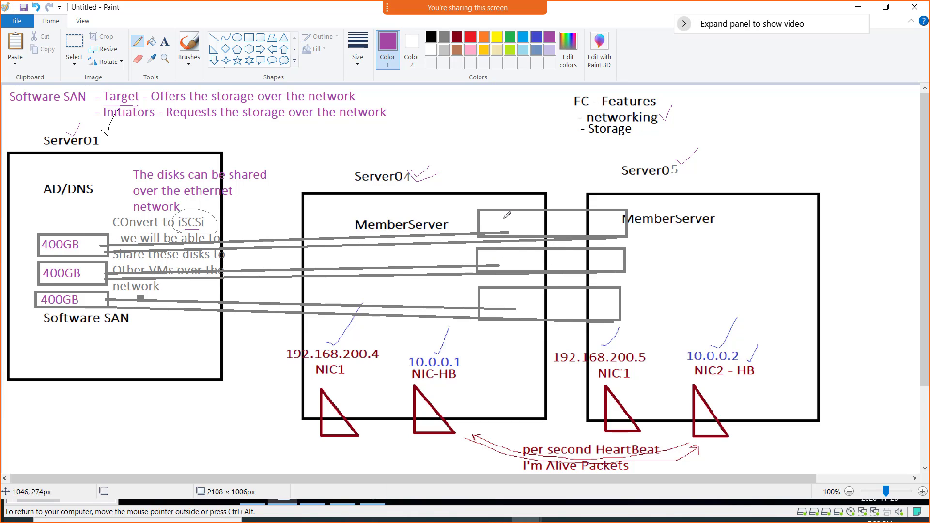
- Sketch curved arrows from the uppermost shared disk box to Server04 and Server05, and undo both strokes
{"action": "mouse_move", "coordinate": [495, 219]}
{"action": "left_mouse_down"}
{"action": "mouse_move", "coordinate": [494, 191]}
{"action": "mouse_move", "coordinate": [441, 145]}
{"action": "mouse_move", "coordinate": [424, 164]}
{"action": "mouse_move", "coordinate": [432, 162]}
{"action": "left_mouse_up"}
{"action": "mouse_move", "coordinate": [509, 221]}
{"action": "left_mouse_down"}
{"action": "mouse_move", "coordinate": [532, 150]}
{"action": "mouse_move", "coordinate": [573, 138]}
{"action": "mouse_move", "coordinate": [629, 161]}
{"action": "left_mouse_up"}
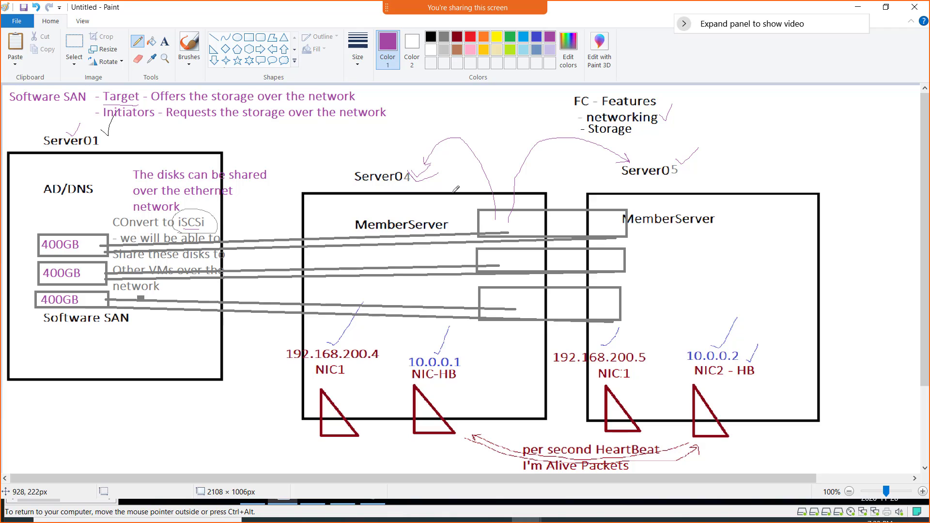
{"action": "key", "text": "ctrl+z"}
{"action": "key", "text": "ctrl+z"}
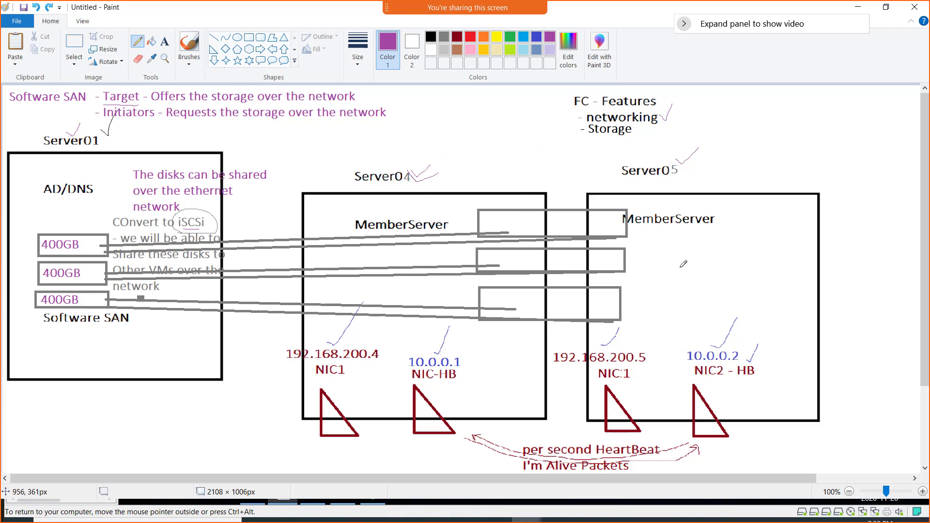
- Return to VMware Workstation and bring up the sign-in screen of the test3-Server04 virtual machine
{"action": "key", "text": "alt+Tab"}
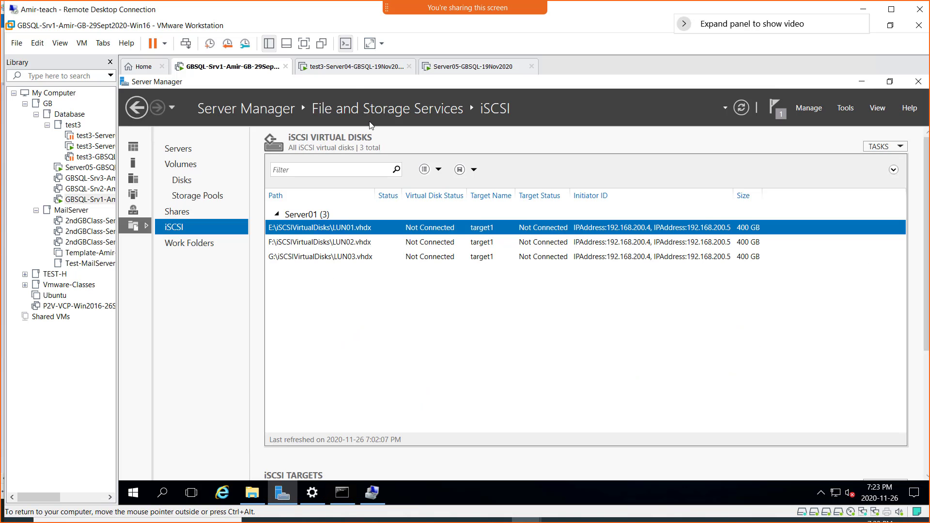
{"action": "left_click", "coordinate": [351, 72]}
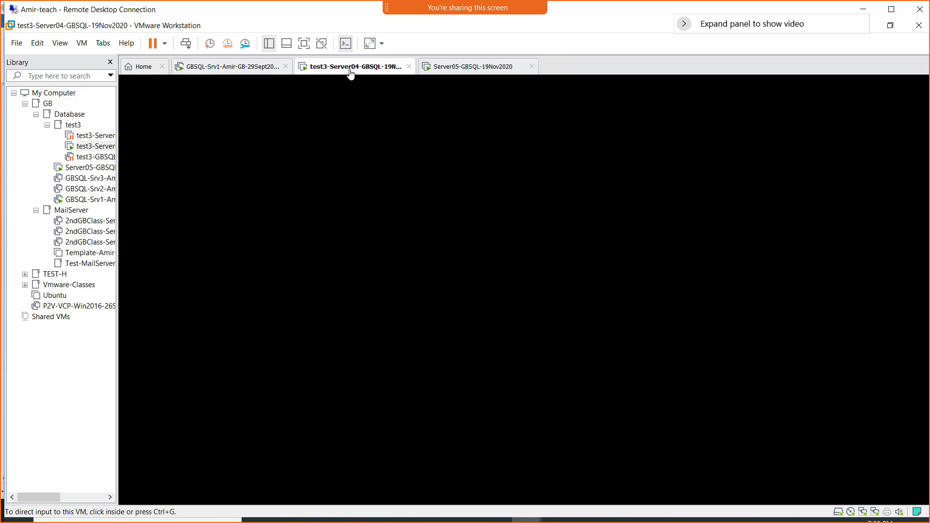
{"action": "left_click", "coordinate": [385, 159]}
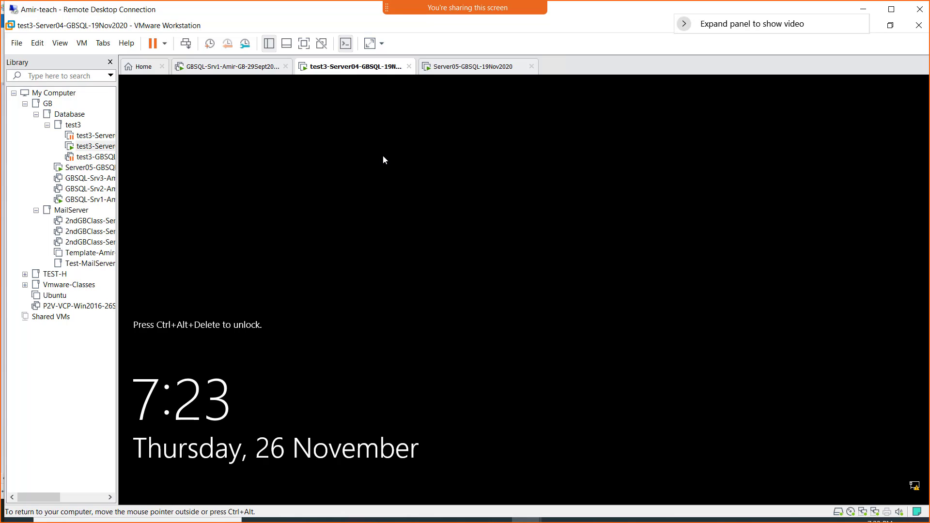
{"action": "left_click", "coordinate": [186, 44]}
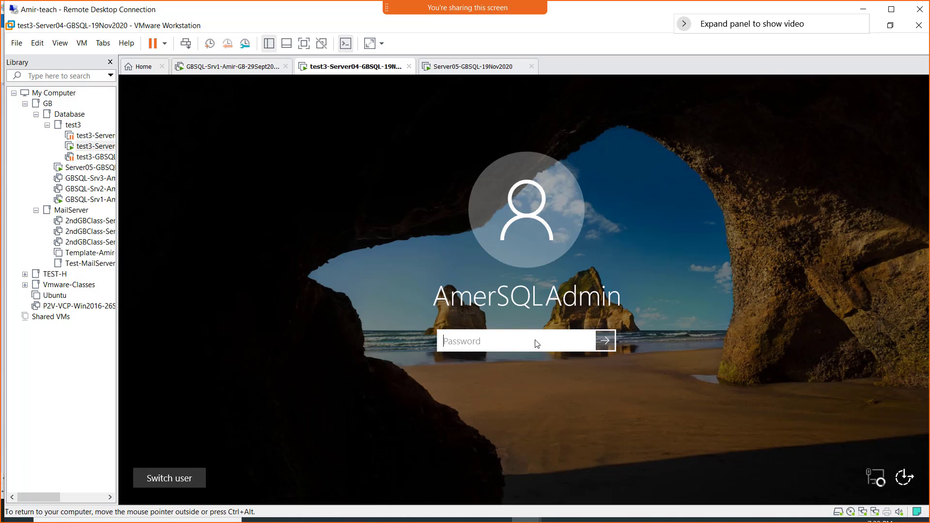
- Enter the account password on the Server04 virtual machine and sign in
{"action": "type", "text": "•••"}
{"action": "key", "text": "ctrl+a"}
{"action": "type", "text": "••"}
{"action": "key", "text": "BackSpace"}
{"action": "key", "text": "BackSpace"}
{"action": "type", "text": "•••••••••••••"}
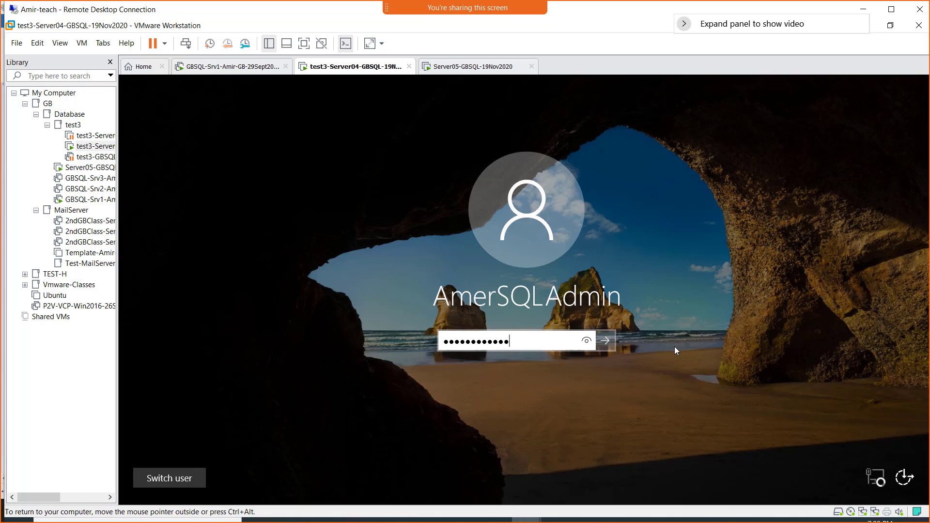
{"action": "left_click", "coordinate": [606, 340]}
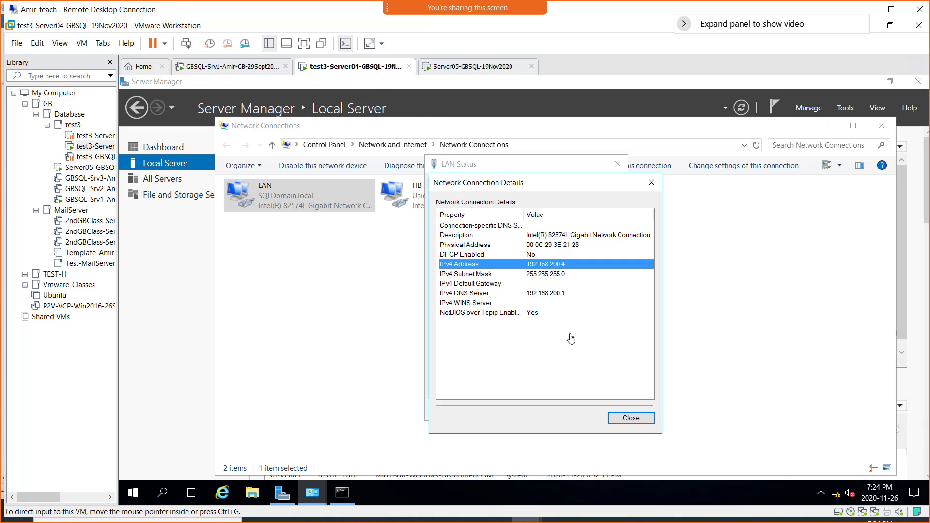
- Close the LAN connection details, the LAN status and the Network Connections window on Server04
{"action": "left_click", "coordinate": [632, 418]}
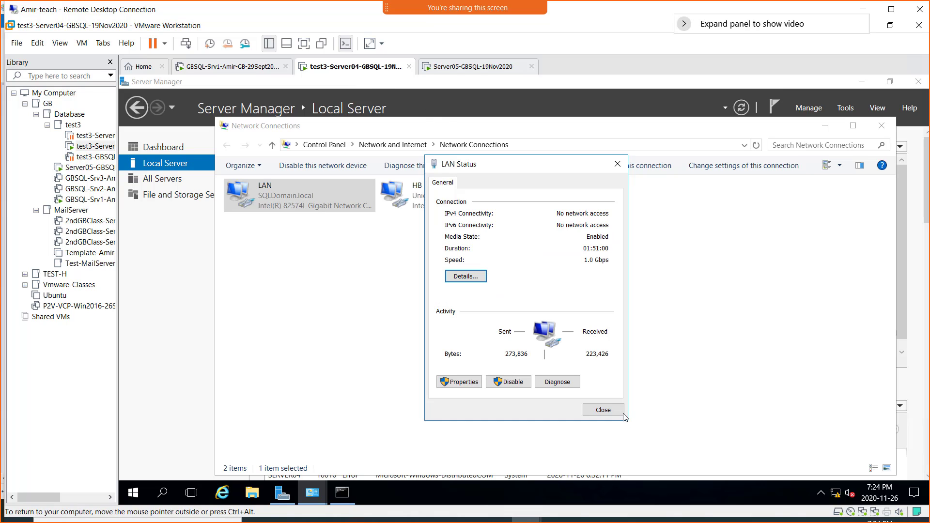
{"action": "left_click", "coordinate": [614, 411]}
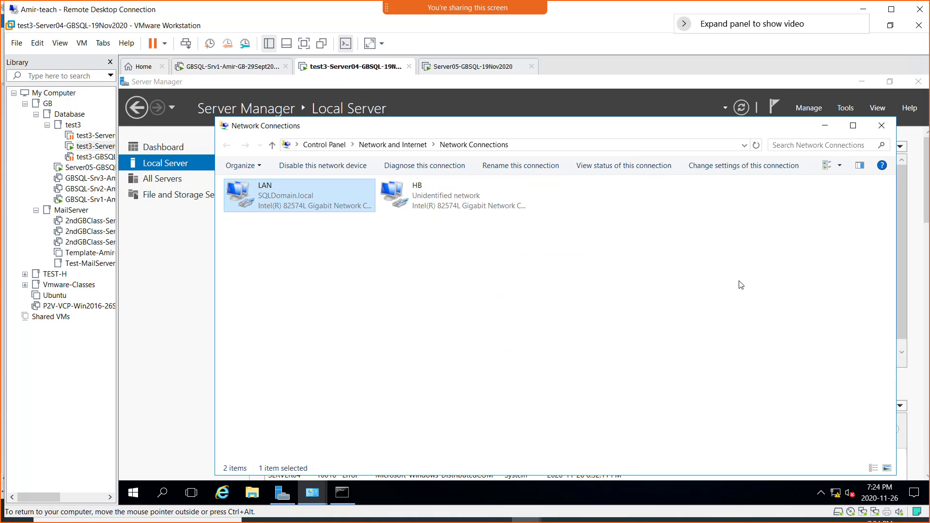
{"action": "left_click", "coordinate": [881, 126]}
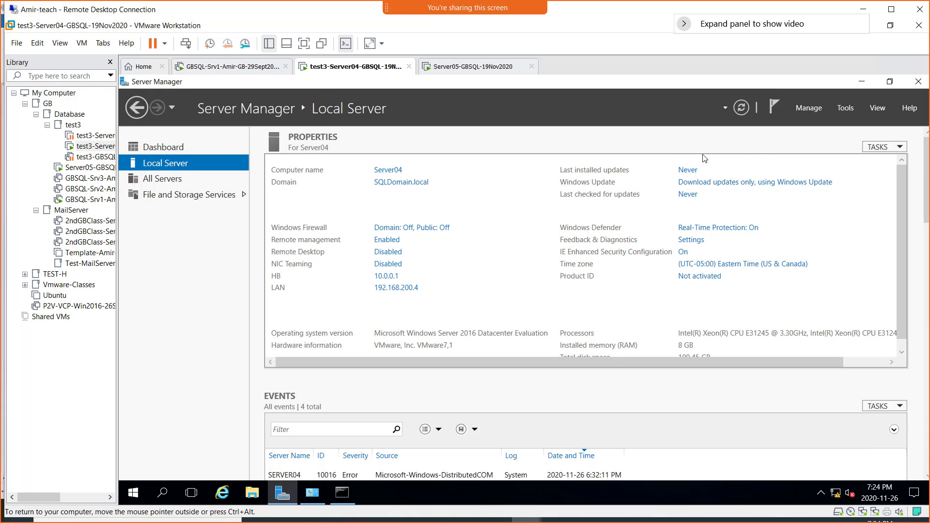
- Open the Windows Firewall status on Server04 and on Server01 to check whether the firewall is off
{"action": "left_click", "coordinate": [845, 108]}
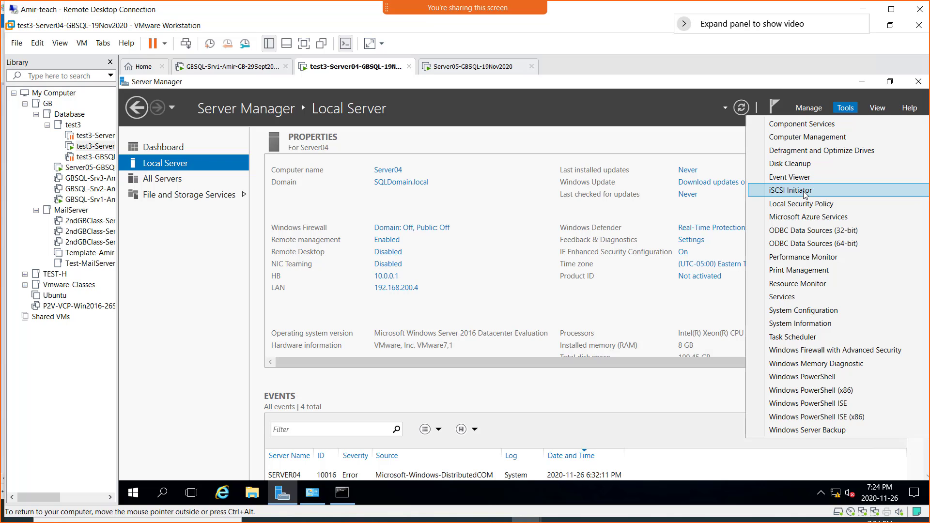
{"action": "left_click", "coordinate": [419, 229]}
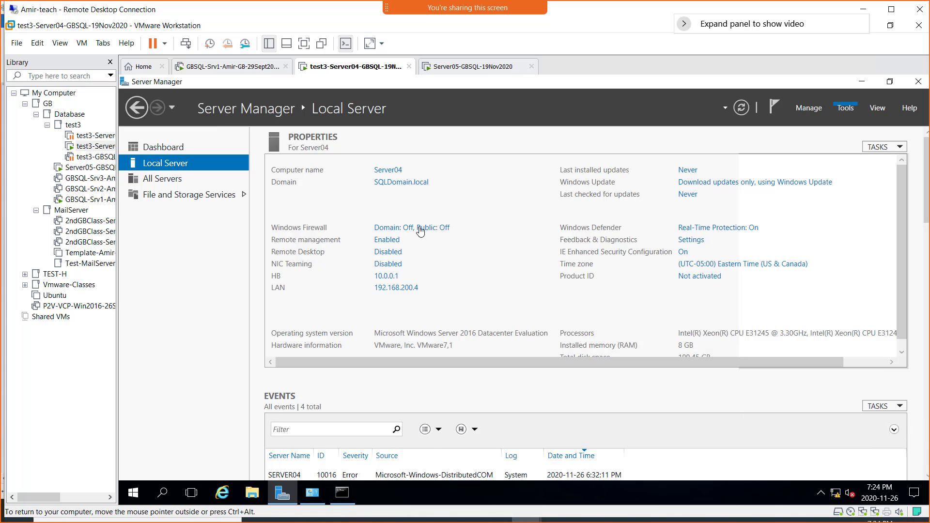
{"action": "left_click", "coordinate": [235, 67]}
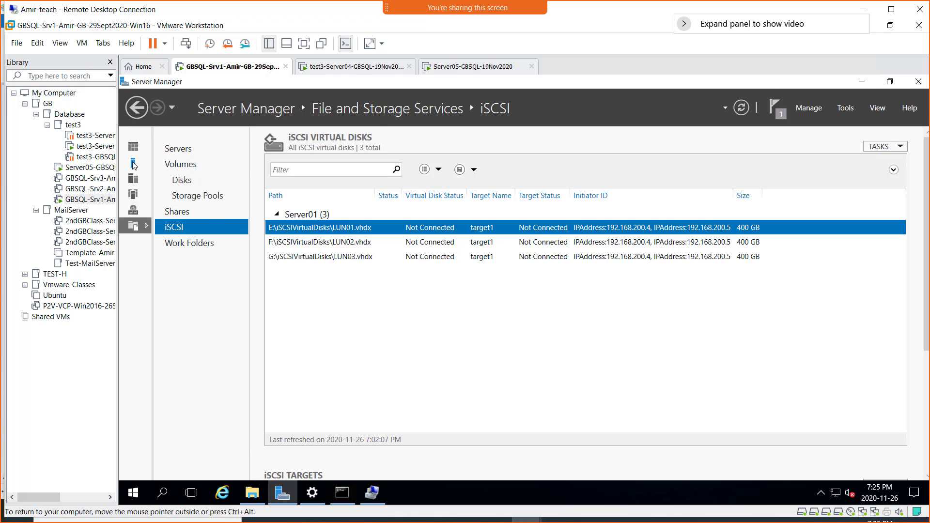
{"action": "left_click", "coordinate": [133, 163]}
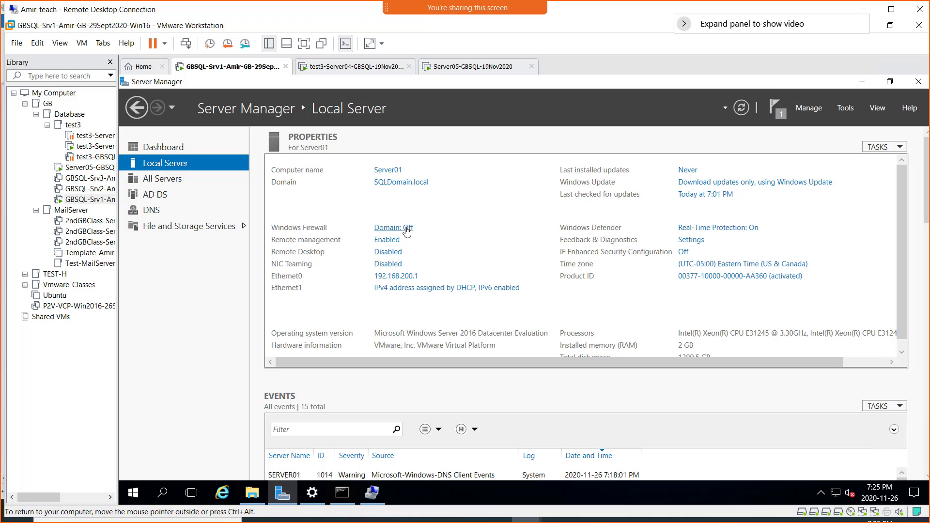
{"action": "left_click", "coordinate": [407, 228]}
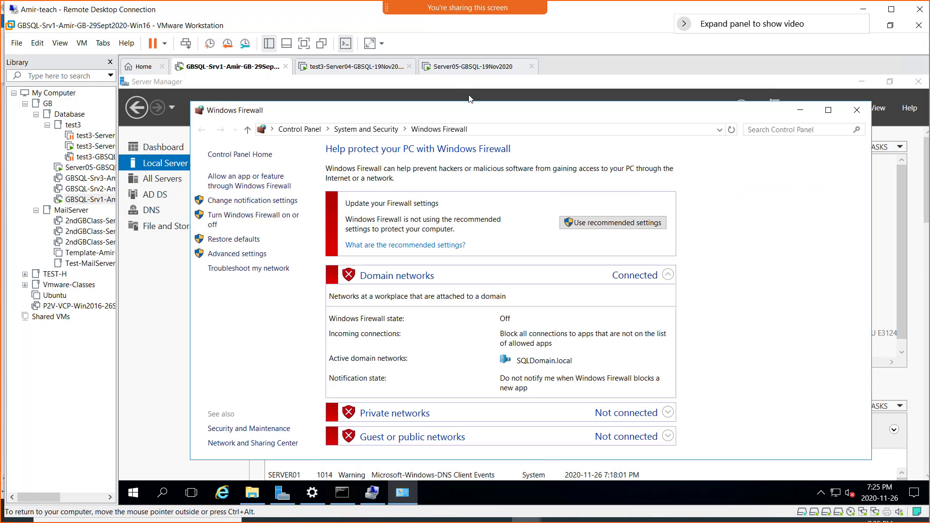
- Switch to the Server05 virtual machine, bring up its sign-in screen and sign in with the account password
{"action": "left_click", "coordinate": [450, 69]}
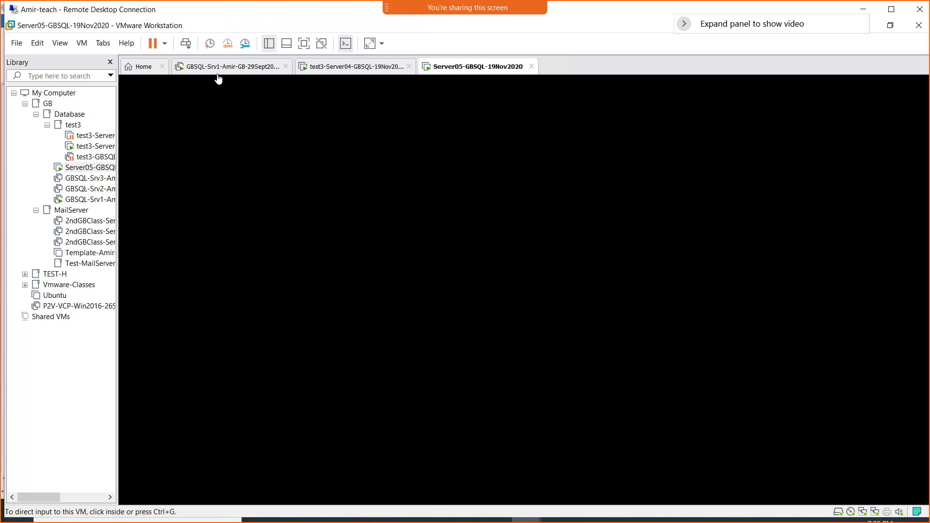
{"action": "left_click", "coordinate": [186, 43]}
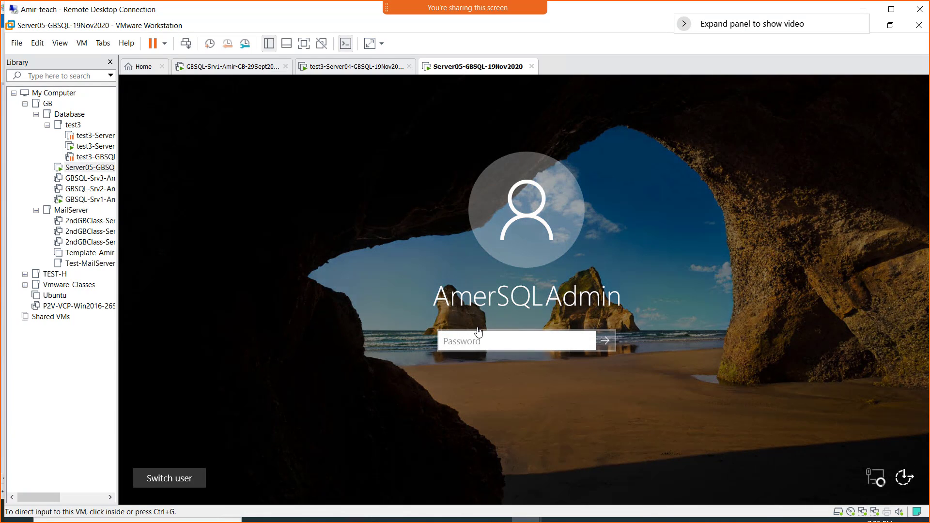
{"action": "left_click", "coordinate": [482, 339]}
{"action": "type", "text": "••"}
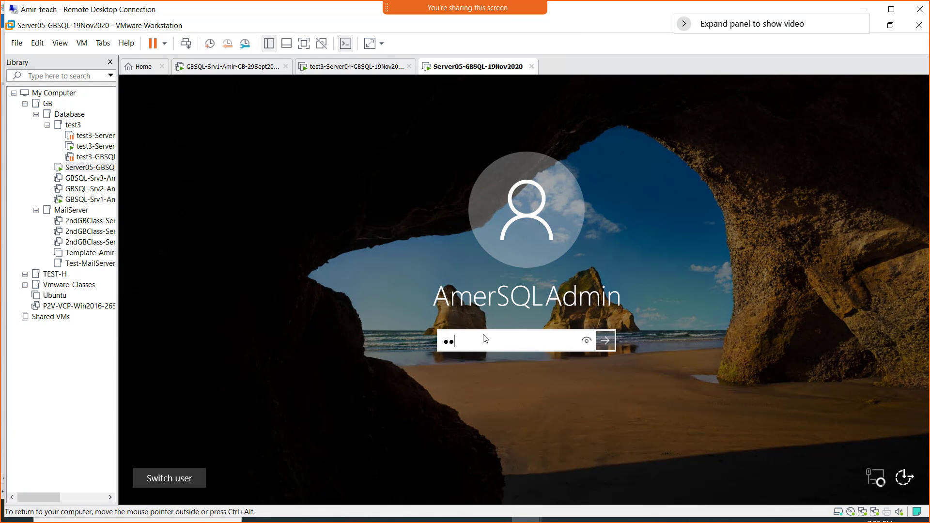
{"action": "type", "text": "•••••"}
{"action": "key", "text": "Return"}
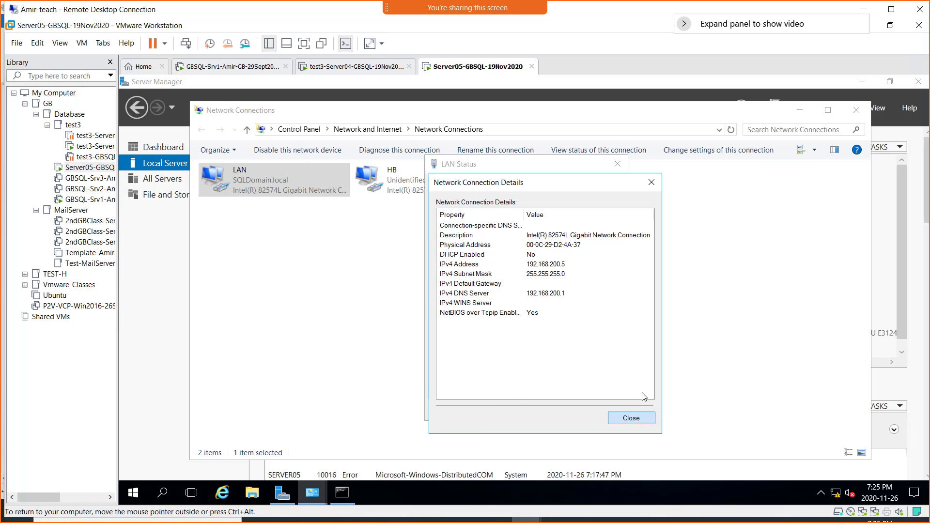
- Close the LAN connection details, the LAN status and the Network Connections window on Server05
{"action": "left_click", "coordinate": [623, 419]}
{"action": "left_click", "coordinate": [600, 408]}
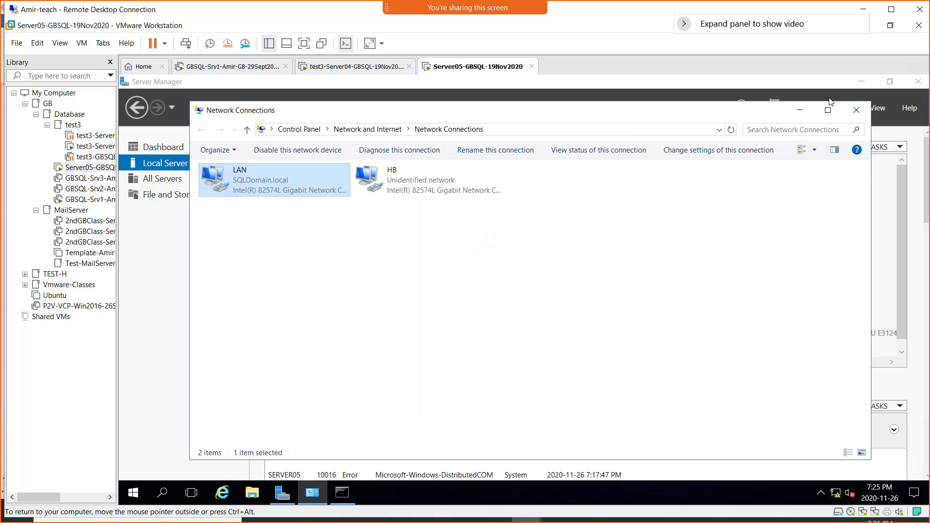
{"action": "left_click", "coordinate": [856, 110]}
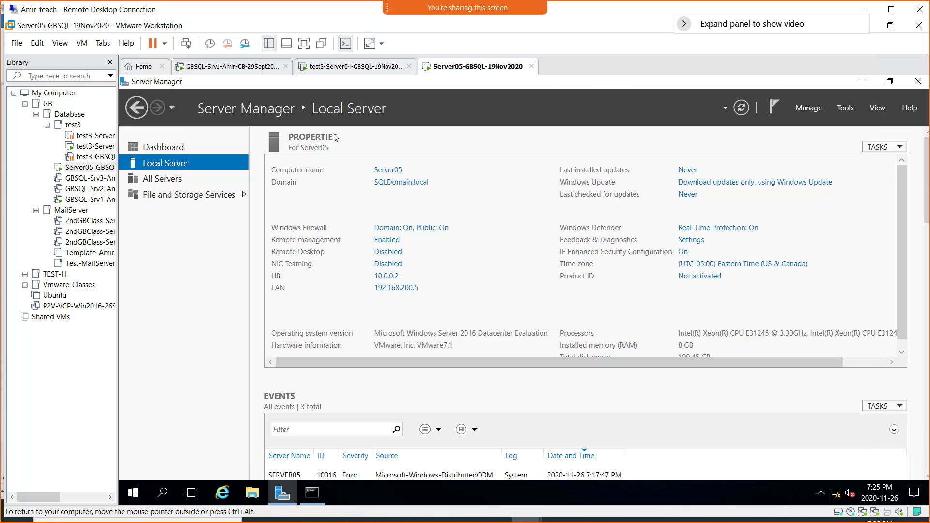
- Turn off Windows Firewall for the domain, private and public networks on Server05 and refresh Server Manager
{"action": "left_click", "coordinate": [439, 232]}
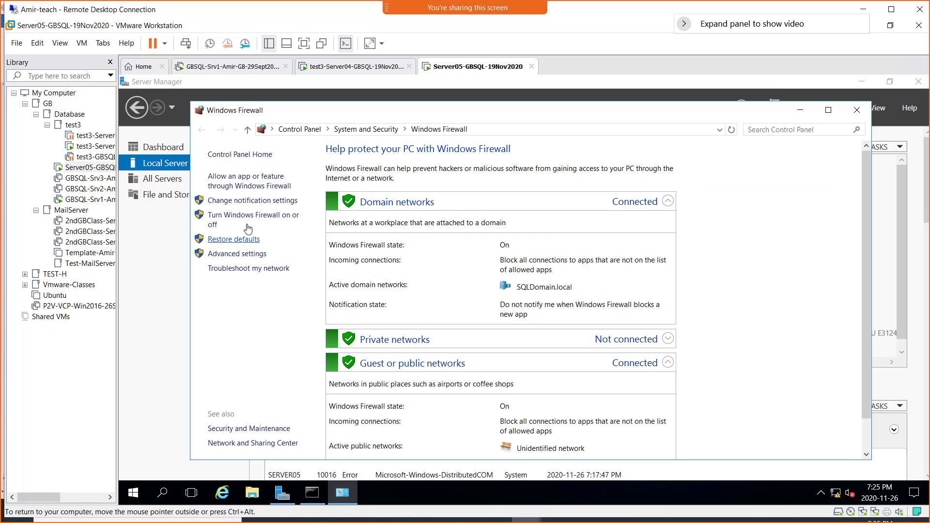
{"action": "left_click", "coordinate": [255, 215]}
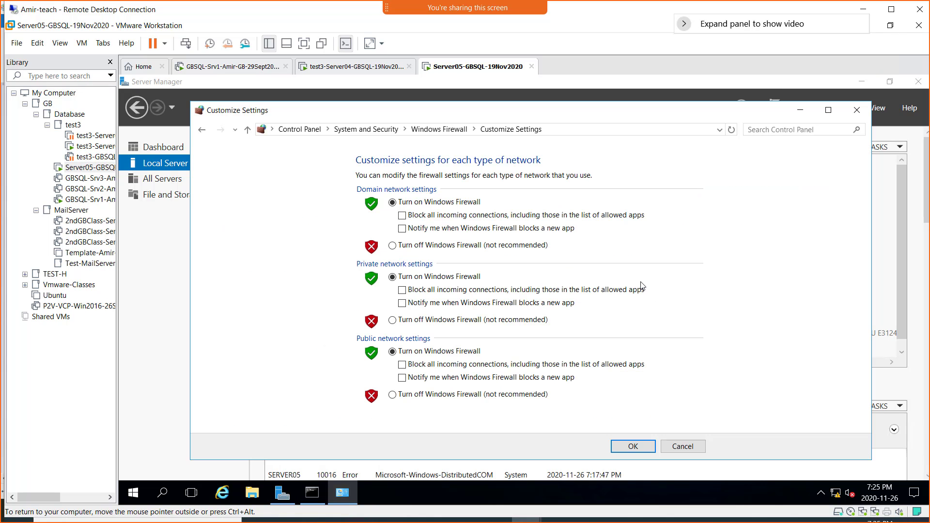
{"action": "left_click", "coordinate": [424, 246]}
{"action": "left_click", "coordinate": [446, 320]}
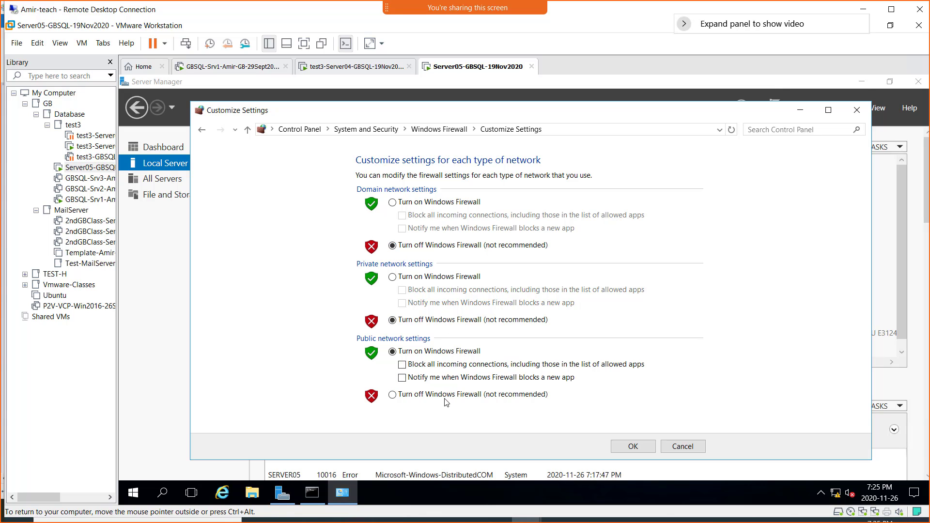
{"action": "left_click", "coordinate": [446, 395]}
{"action": "left_click", "coordinate": [630, 445]}
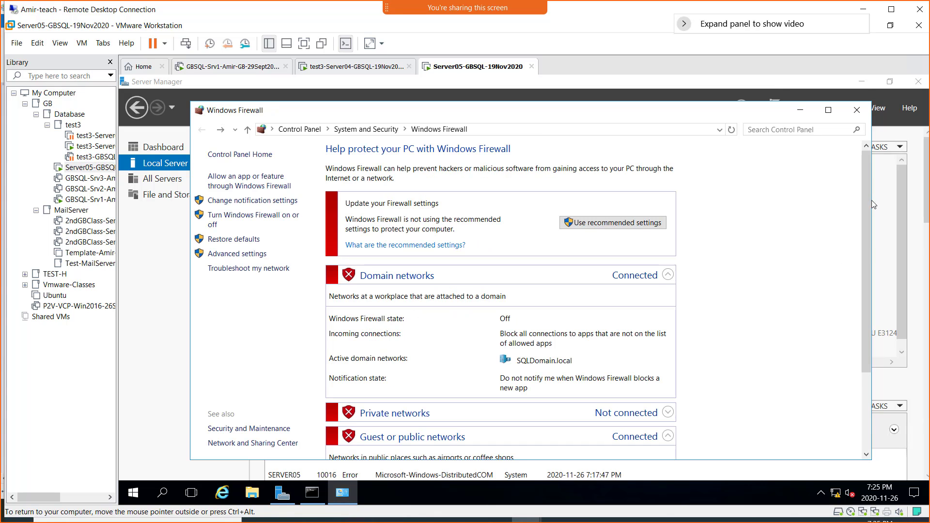
{"action": "left_click", "coordinate": [859, 110]}
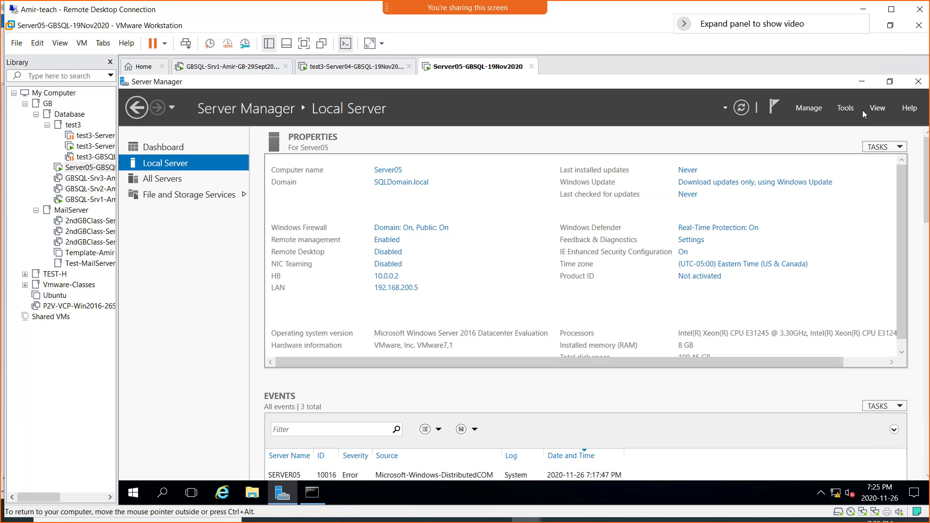
{"action": "left_click", "coordinate": [739, 109]}
- Return to Server04, close its Windows Firewall window and launch iSCSI Initiator, agreeing to start the Microsoft iSCSI service
{"action": "left_click", "coordinate": [323, 69]}
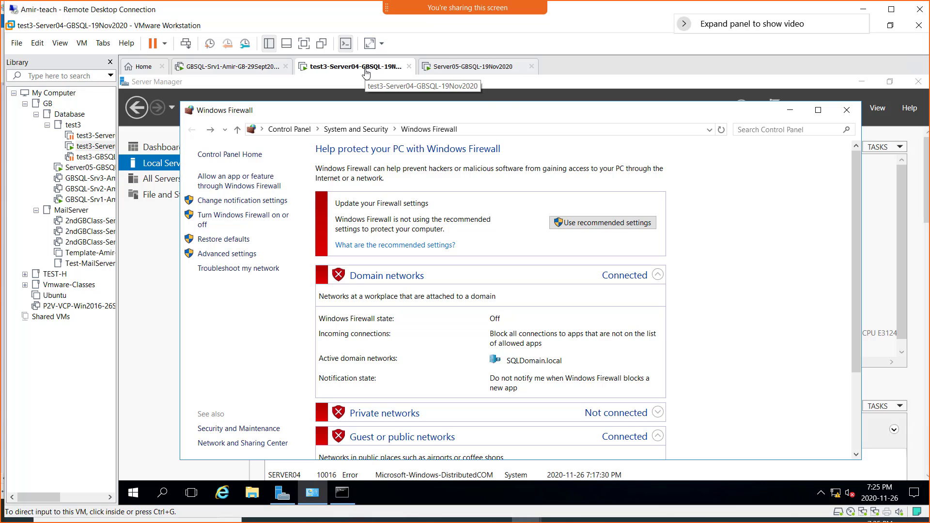
{"action": "left_click", "coordinate": [847, 111]}
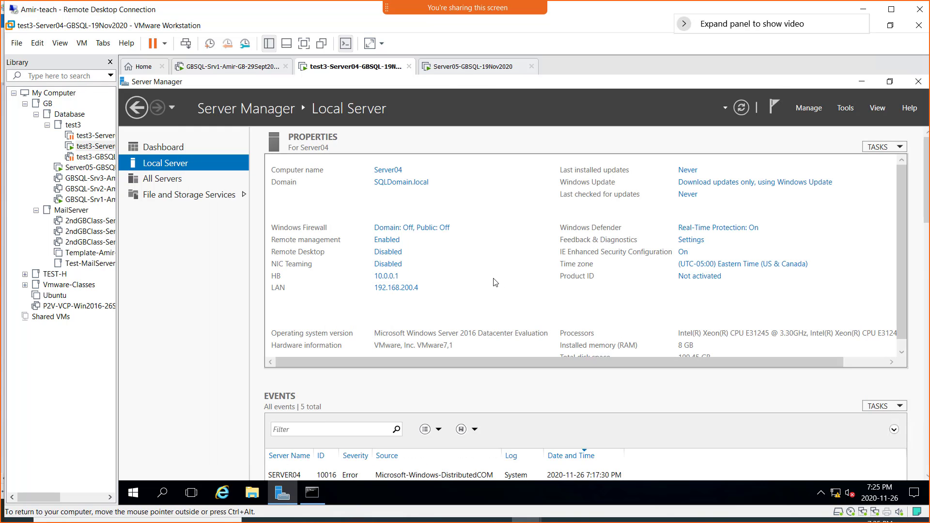
{"action": "left_click", "coordinate": [847, 108]}
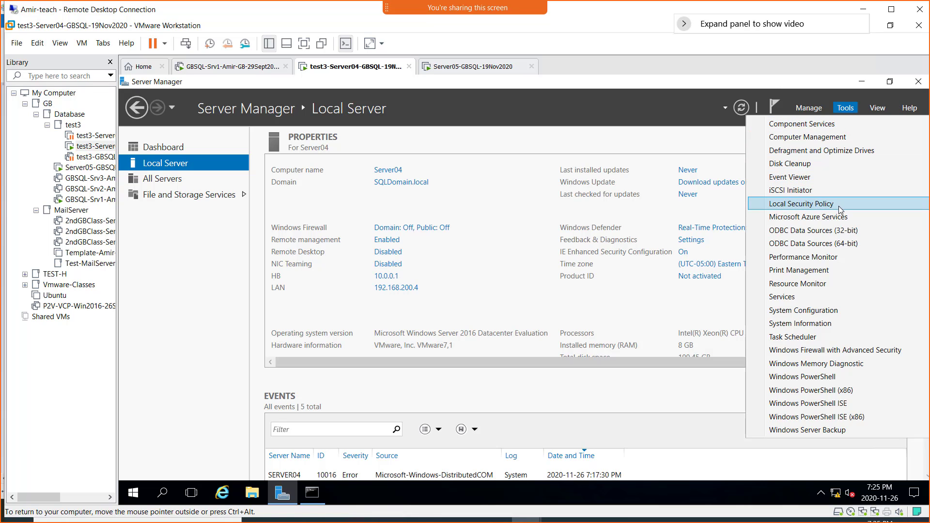
{"action": "left_click", "coordinate": [795, 191]}
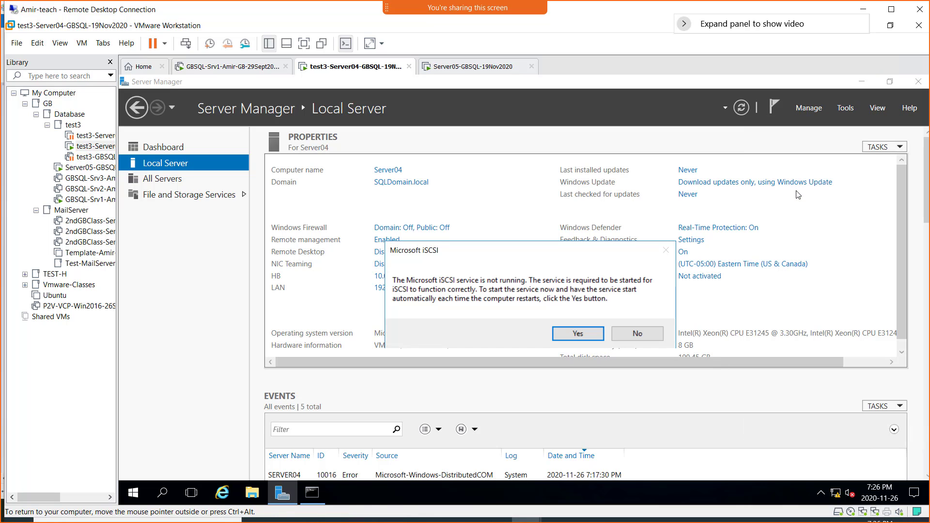
{"action": "left_click", "coordinate": [571, 335]}
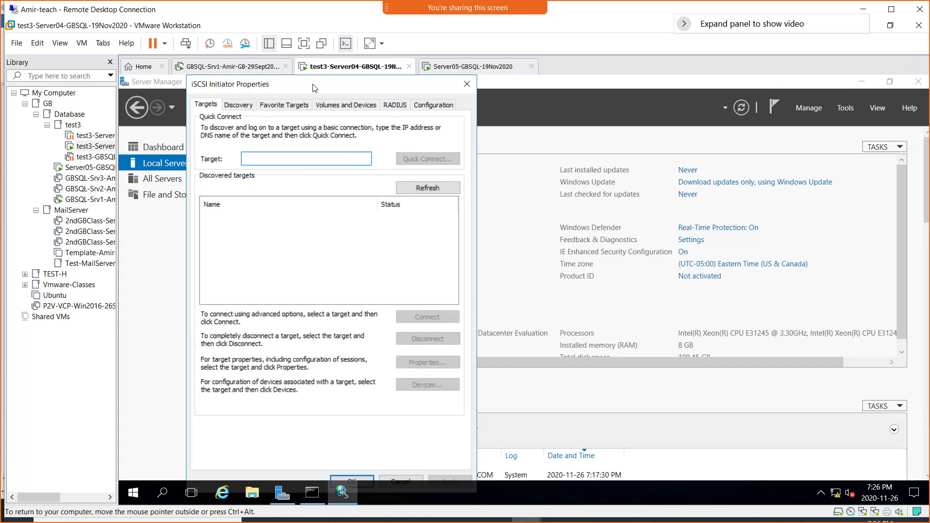
- Quick-connect Server04 to the iSCSI target at 192.168.200.1 and finish the connection dialog
{"action": "left_click_drag", "start_coordinate": [315, 86], "coordinate": [479, 116]}
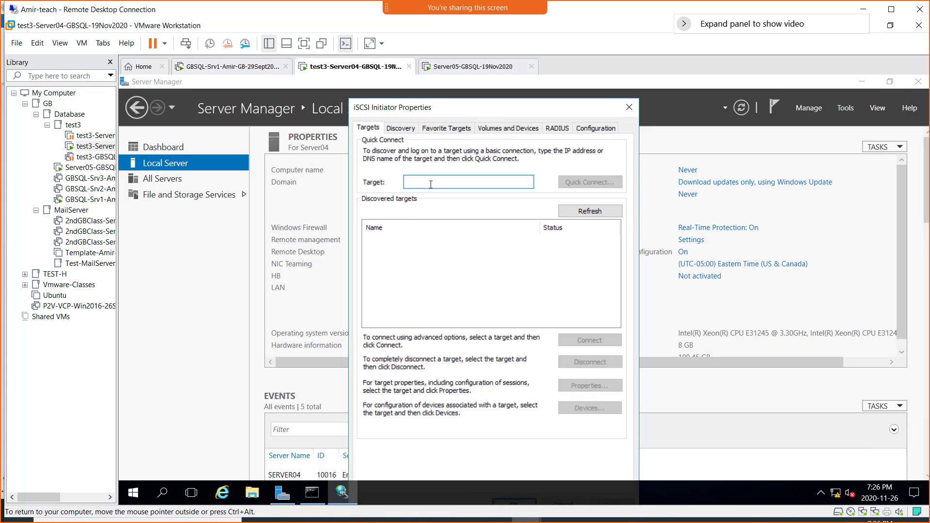
{"action": "type", "text": "192."}
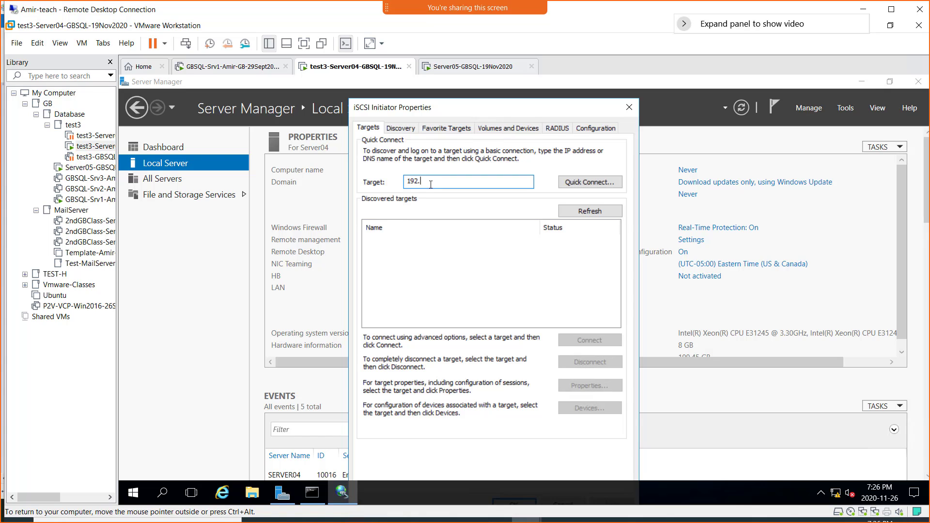
{"action": "type", "text": "168.22"}
{"action": "key", "text": "BackSpace"}
{"action": "type", "text": "00.1"}
{"action": "left_click", "coordinate": [588, 187]}
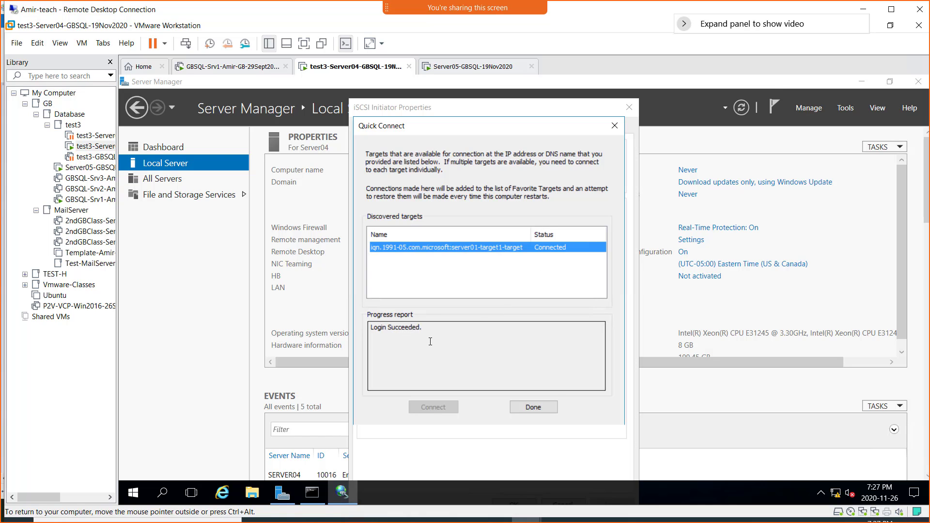
{"action": "left_click", "coordinate": [534, 408]}
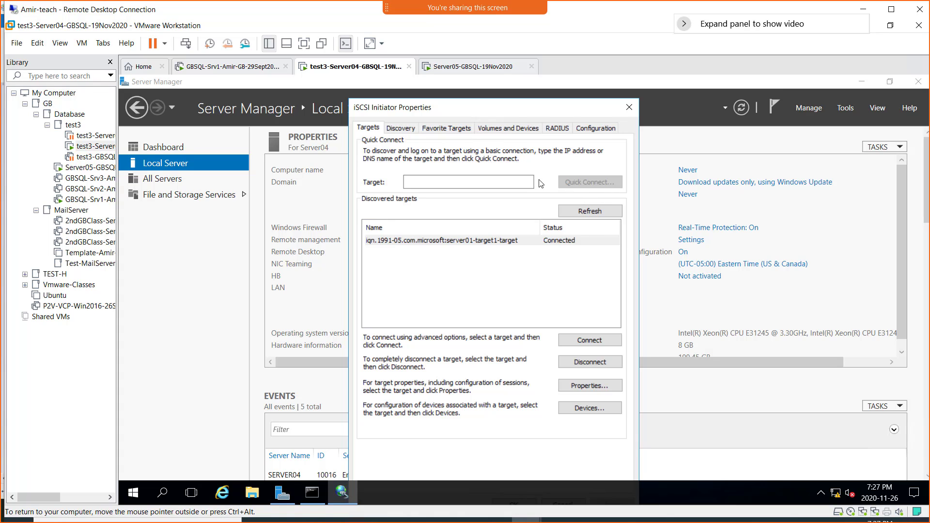
- Auto-configure all available iSCSI volumes and devices on Server04 and capture a screen snip of the volume list
{"action": "left_click", "coordinate": [515, 129]}
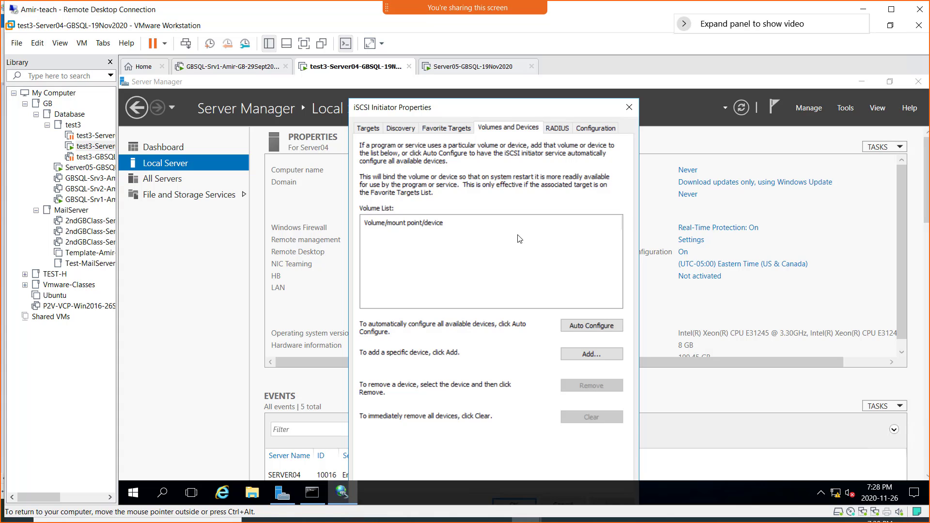
{"action": "left_click", "coordinate": [593, 331]}
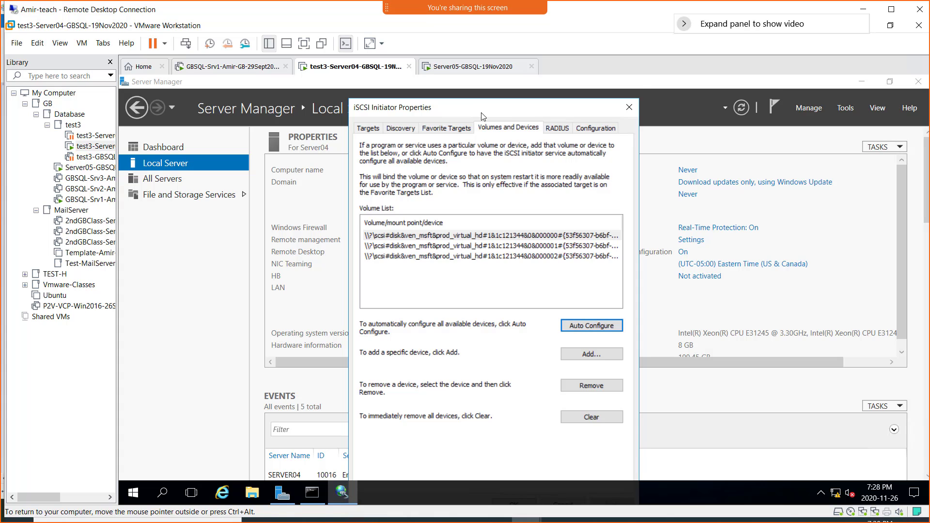
{"action": "left_click_drag", "start_coordinate": [483, 116], "coordinate": [479, 103]}
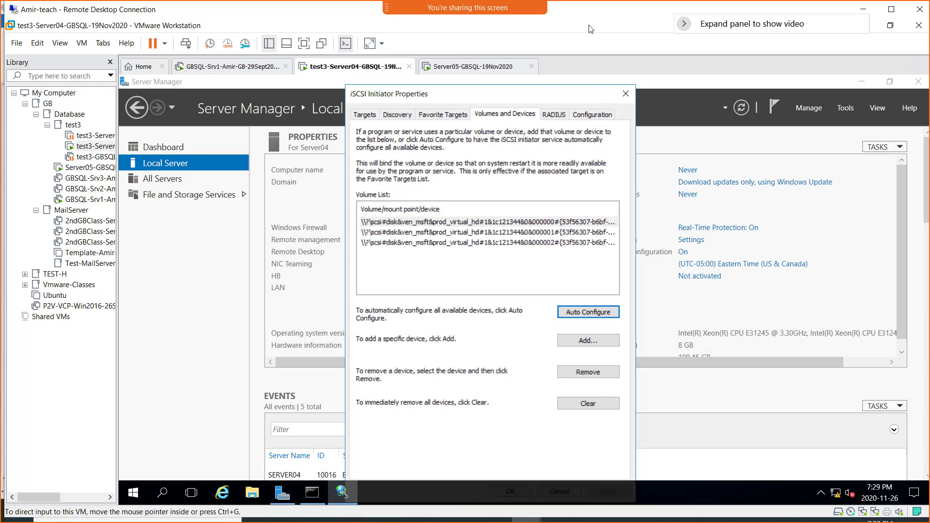
{"action": "key", "text": "super+shift+s"}
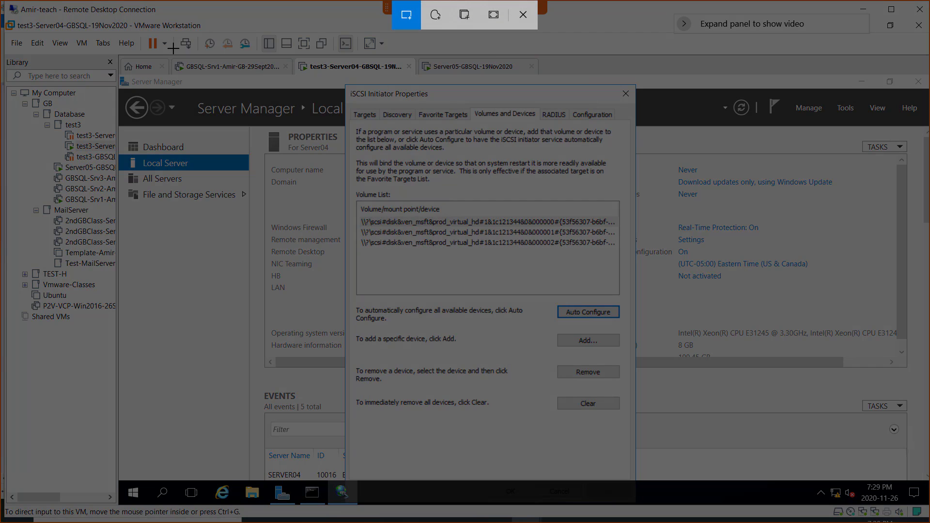
{"action": "left_click_drag", "start_coordinate": [173, 48], "coordinate": [718, 498]}
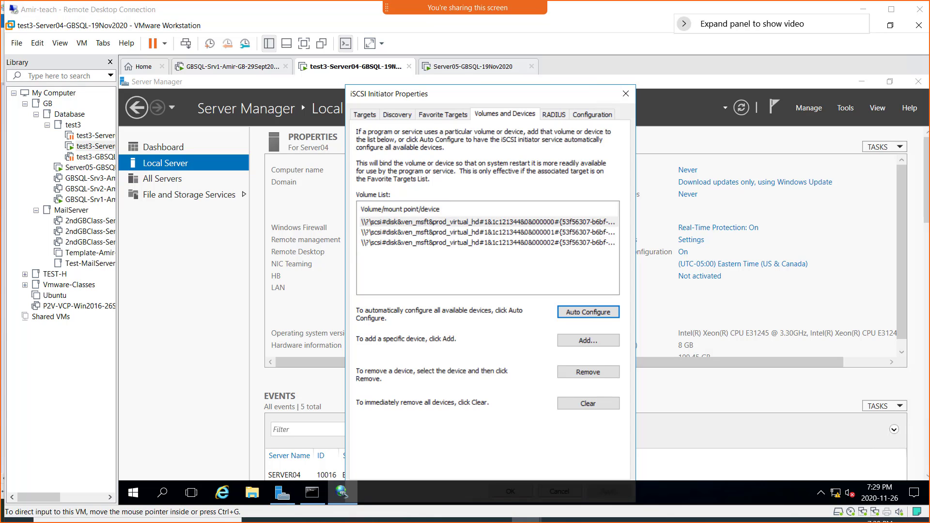
- Switch to the OneNote class notes, add the bullet "Screesnhot 4 = Initiator connected to 3 LUNs" and paste the captured volume-list snip below it
{"action": "key", "text": "alt+Tab"}
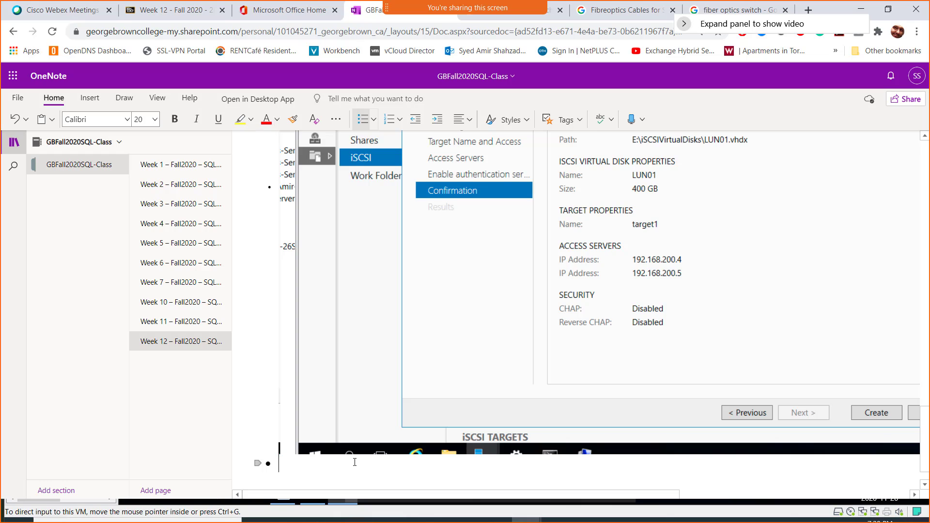
{"action": "type", "text": "Screesnh"}
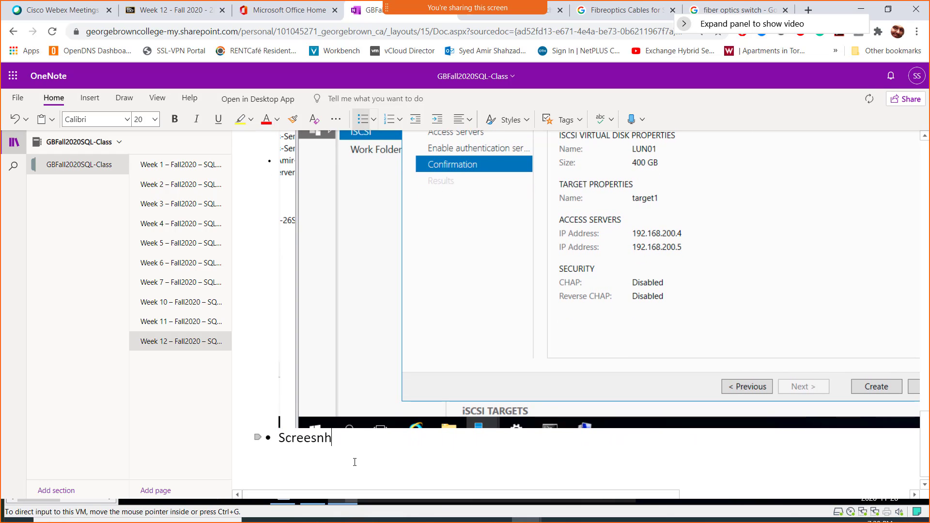
{"action": "type", "text": "ot 4 = "}
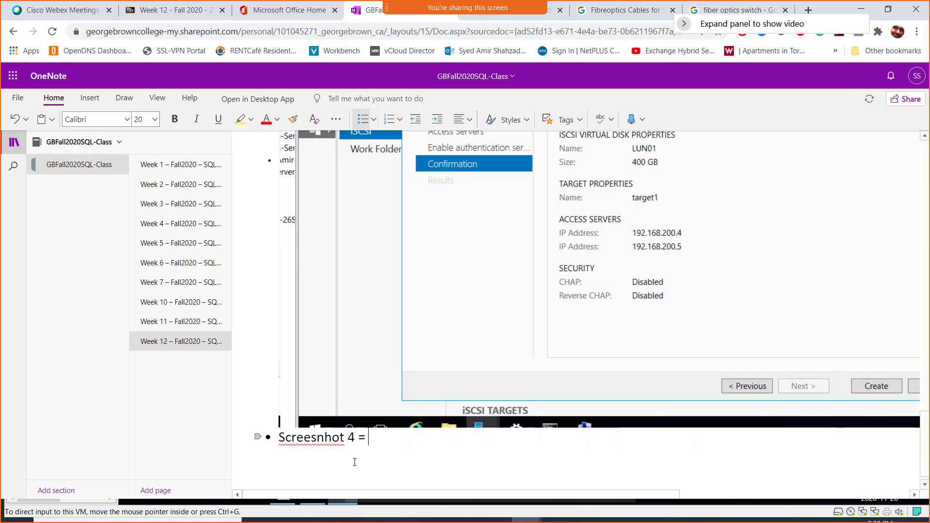
{"action": "type", "text": "Initia"}
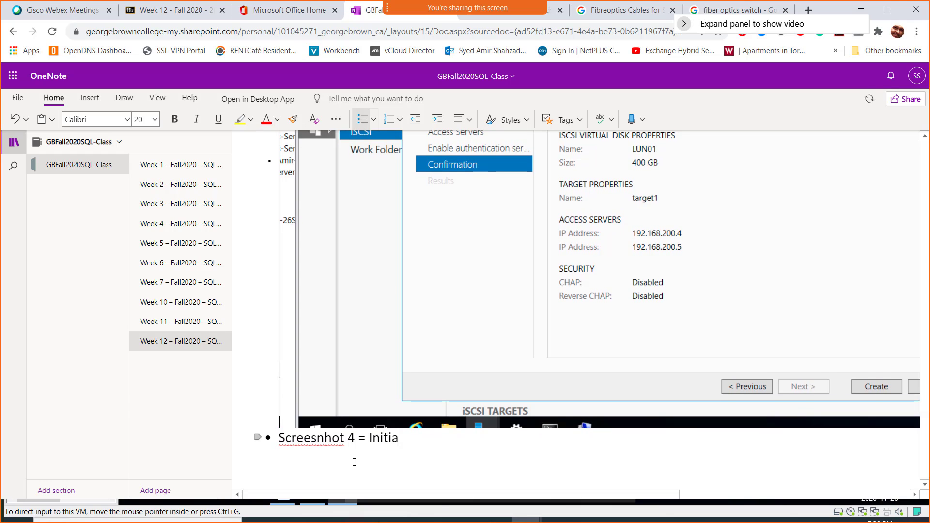
{"action": "type", "text": "to"}
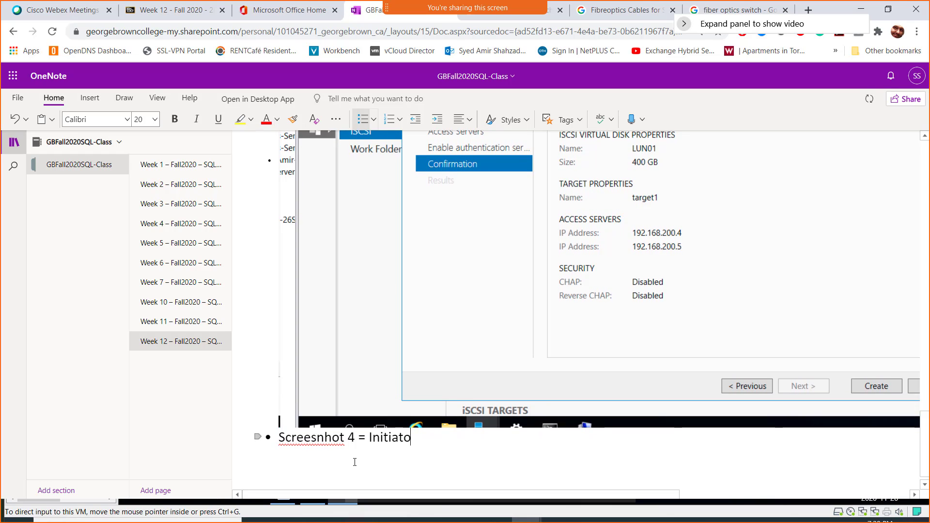
{"action": "type", "text": "r connected to "}
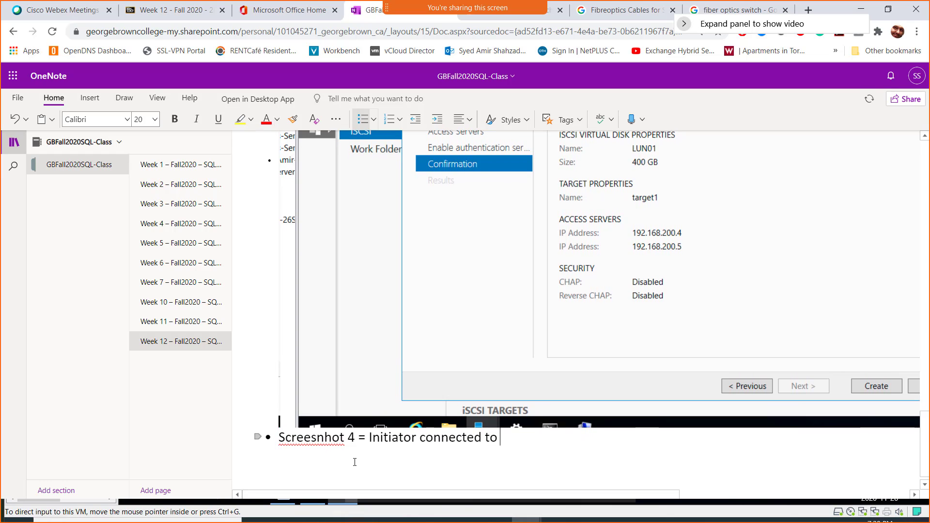
{"action": "type", "text": "3 LUNs"}
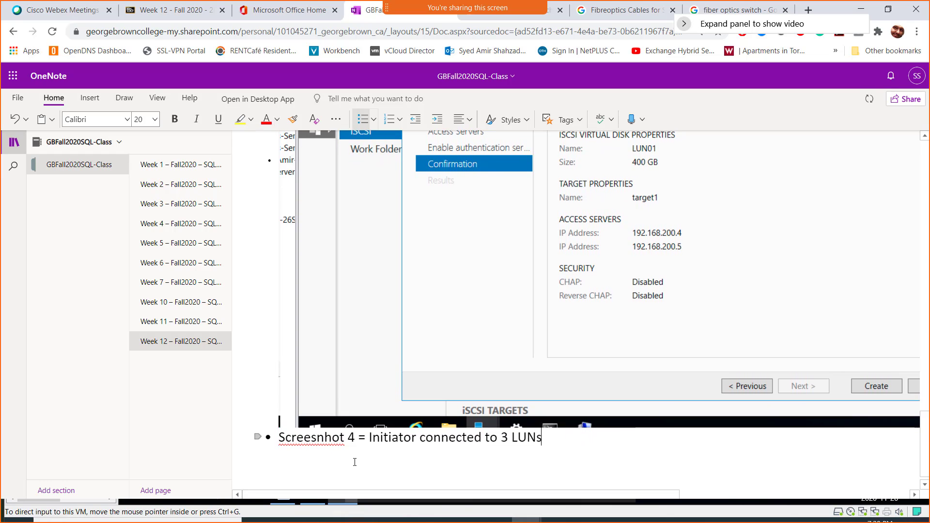
{"action": "scroll", "coordinate": [345, 469], "scroll_direction": "down", "scroll_amount": 1}
{"action": "key", "text": "Return"}
{"action": "key", "text": "ctrl+v"}
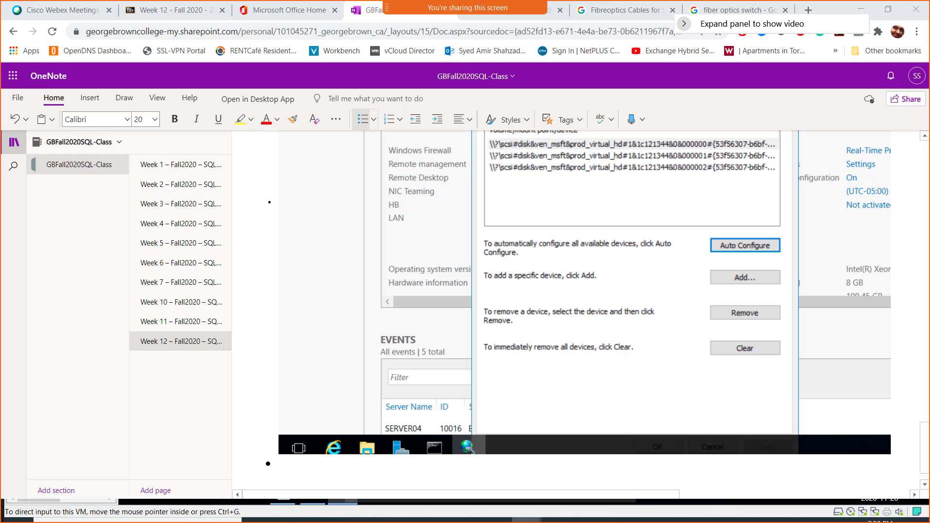
- Return to Server04, accept and close the iSCSI Initiator properties, and briefly consult the cluster diagram in Paint
{"action": "left_click", "coordinate": [271, 513]}
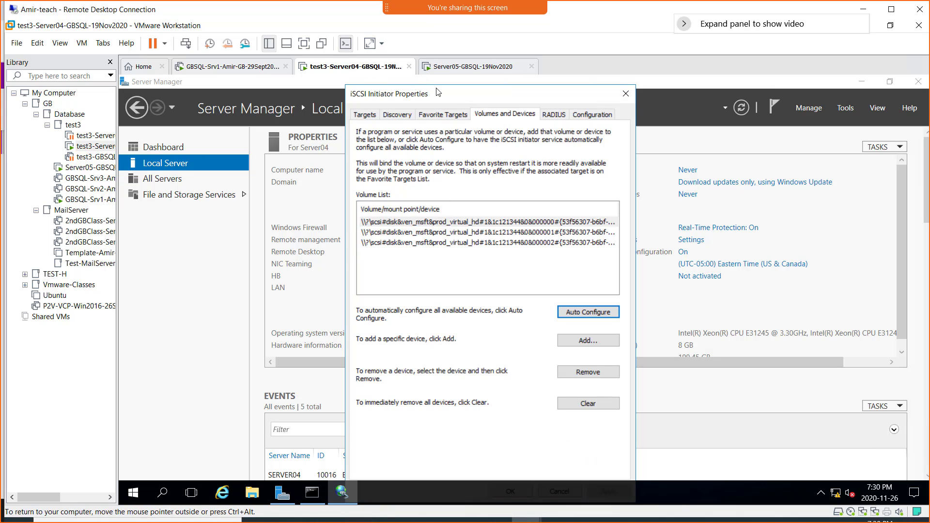
{"action": "left_click_drag", "start_coordinate": [456, 101], "coordinate": [454, 98]}
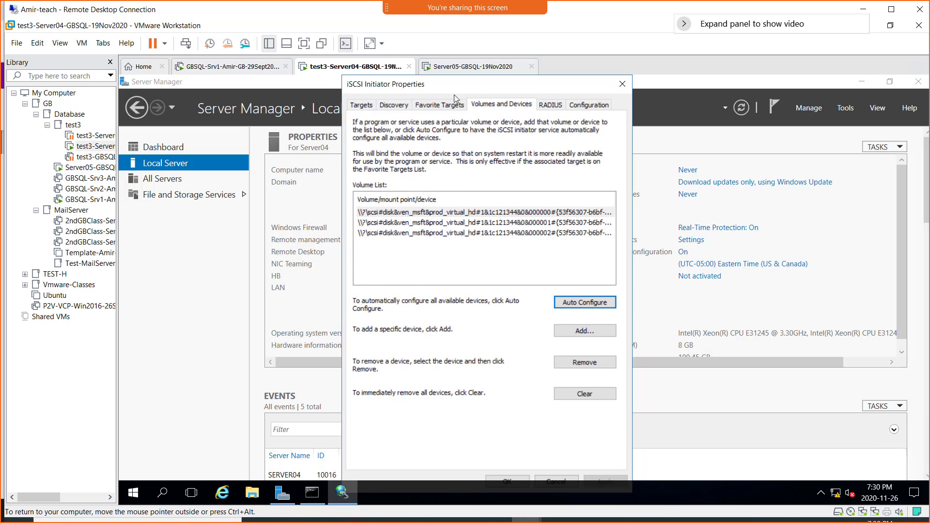
{"action": "left_click", "coordinate": [509, 479]}
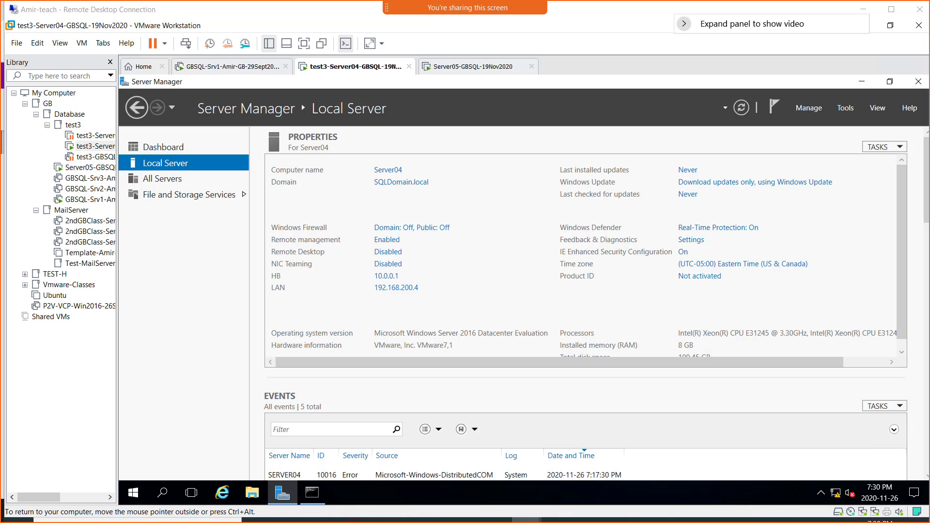
{"action": "key", "text": "alt+Tab"}
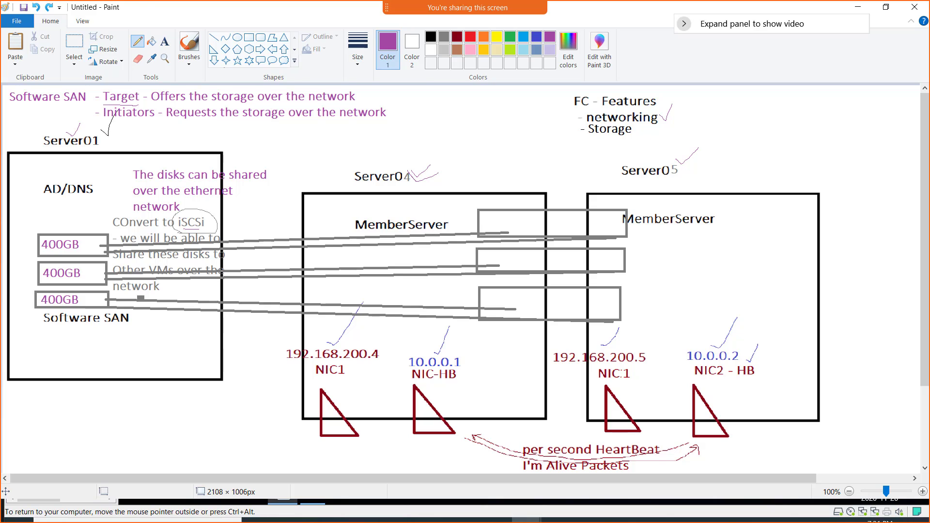
{"action": "key", "text": "alt+Tab"}
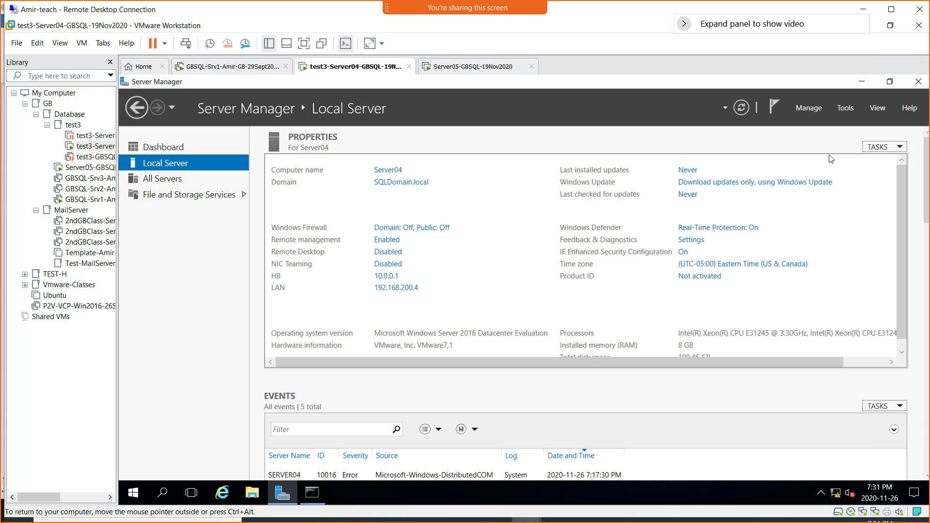
- Open Disk Management within Computer Management on Server04 and select the C: volume
{"action": "left_click", "coordinate": [844, 110]}
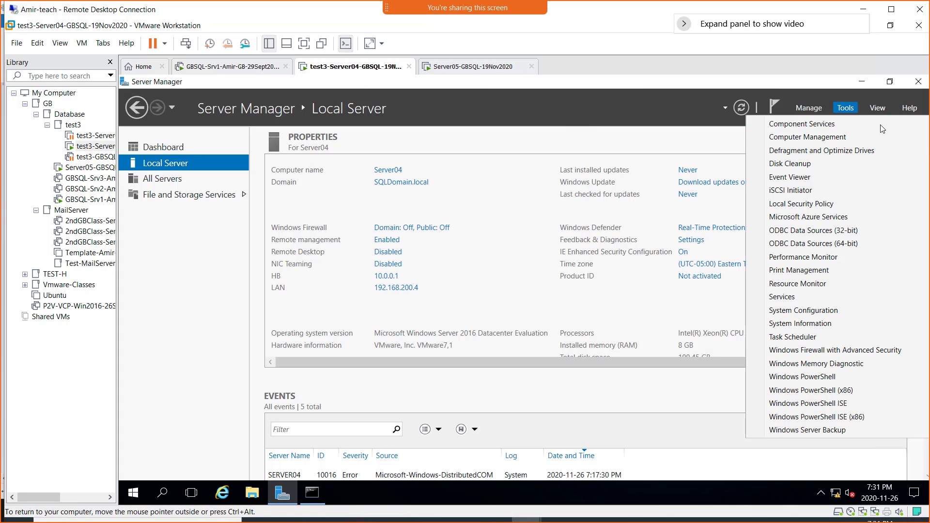
{"action": "left_click", "coordinate": [807, 139]}
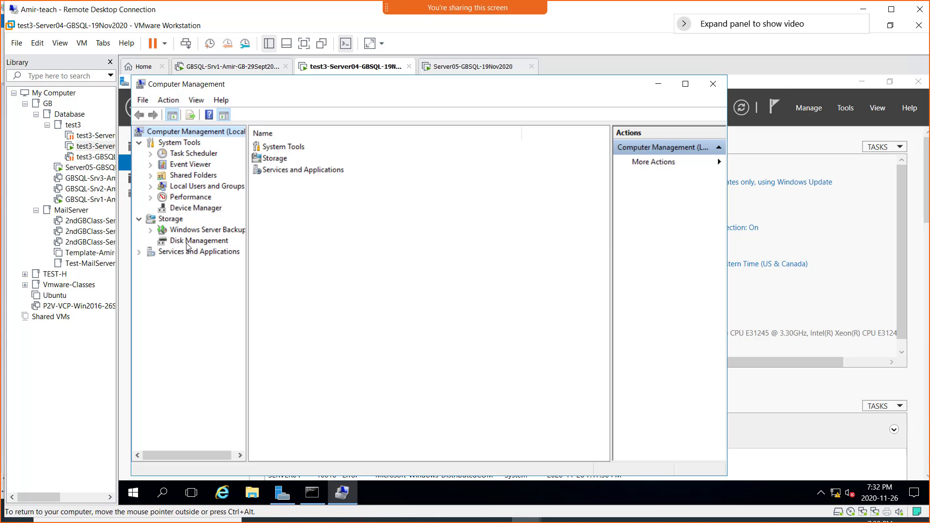
{"action": "left_click", "coordinate": [188, 242]}
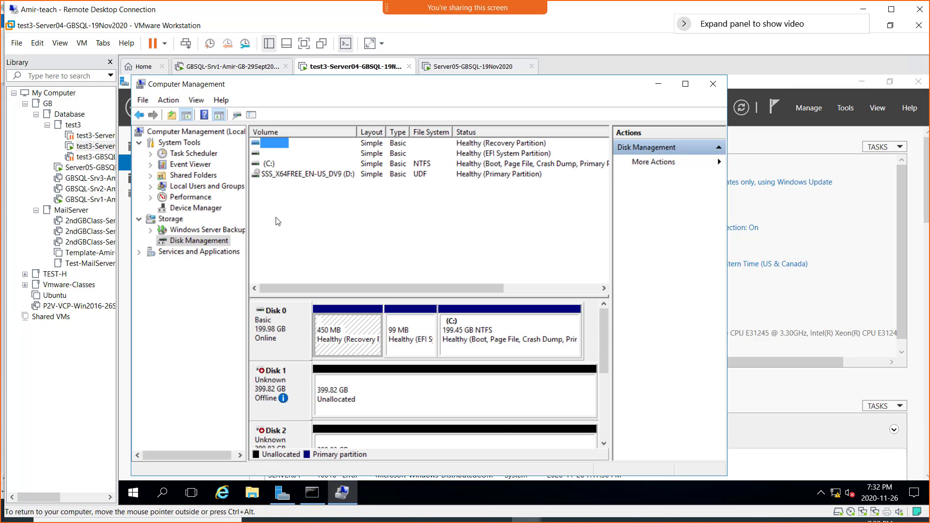
{"action": "left_click", "coordinate": [267, 163]}
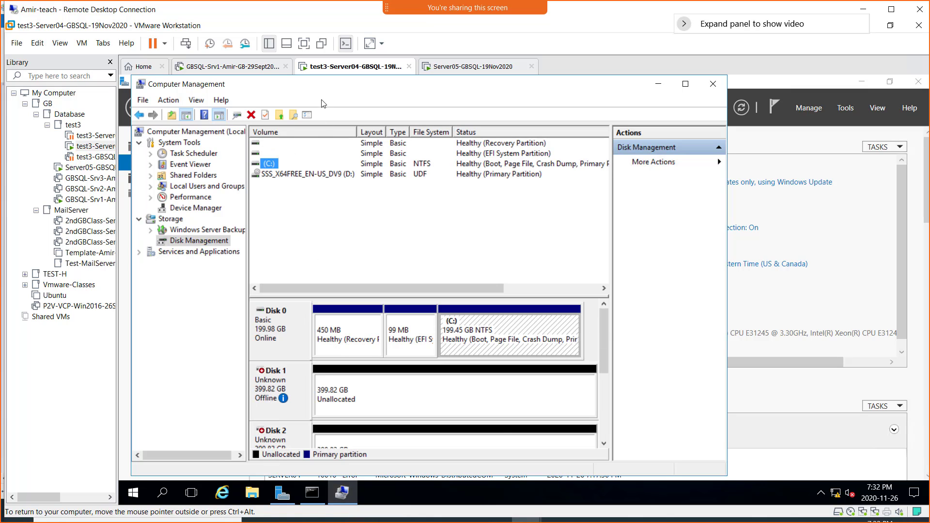
- Check the hard disk in Server04's virtual machine settings and cancel out without changing anything
{"action": "right_click", "coordinate": [335, 71]}
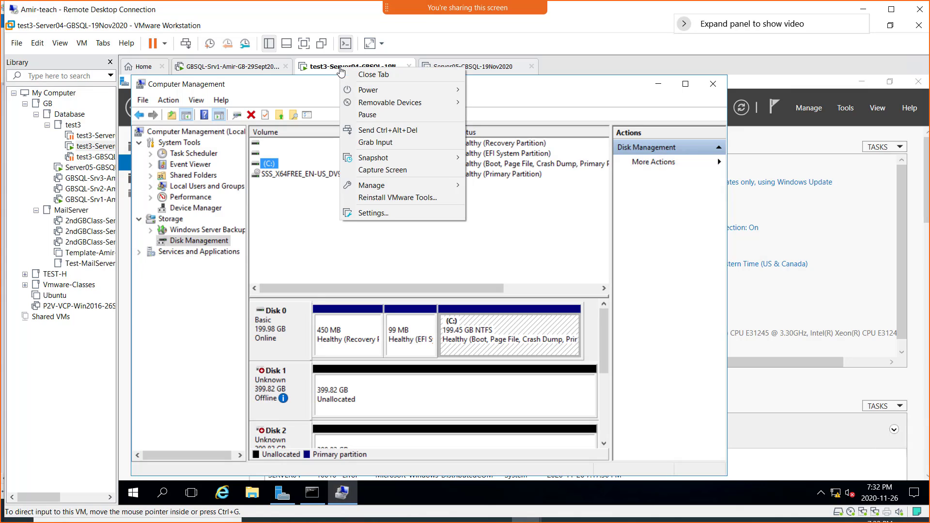
{"action": "left_click", "coordinate": [391, 213]}
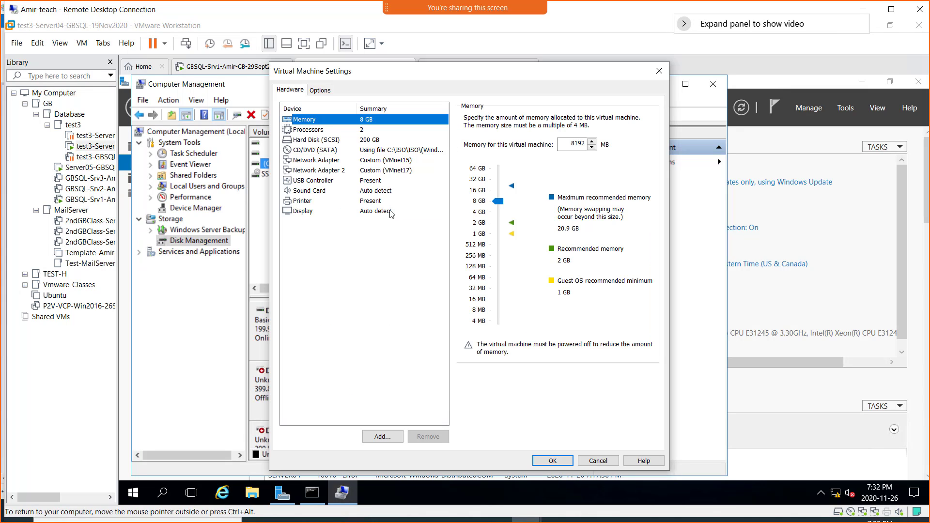
{"action": "left_click", "coordinate": [319, 141]}
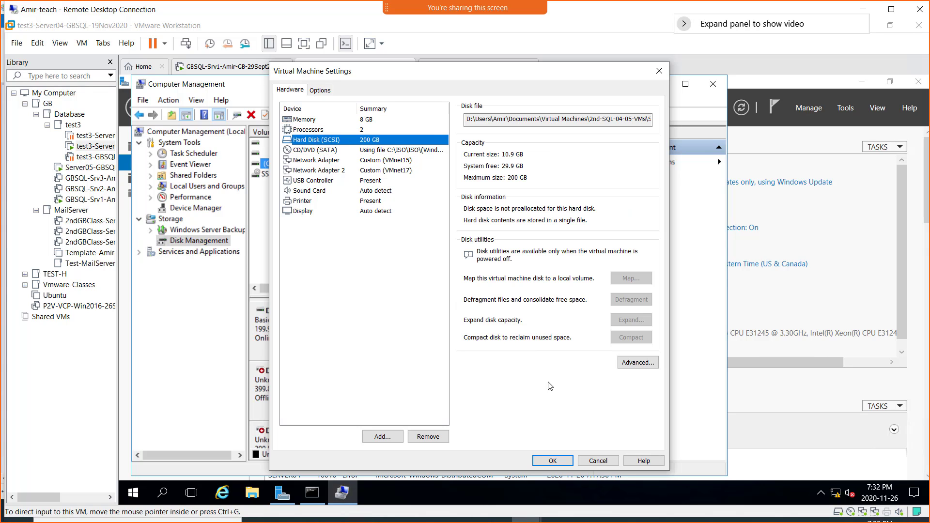
{"action": "left_click", "coordinate": [598, 461]}
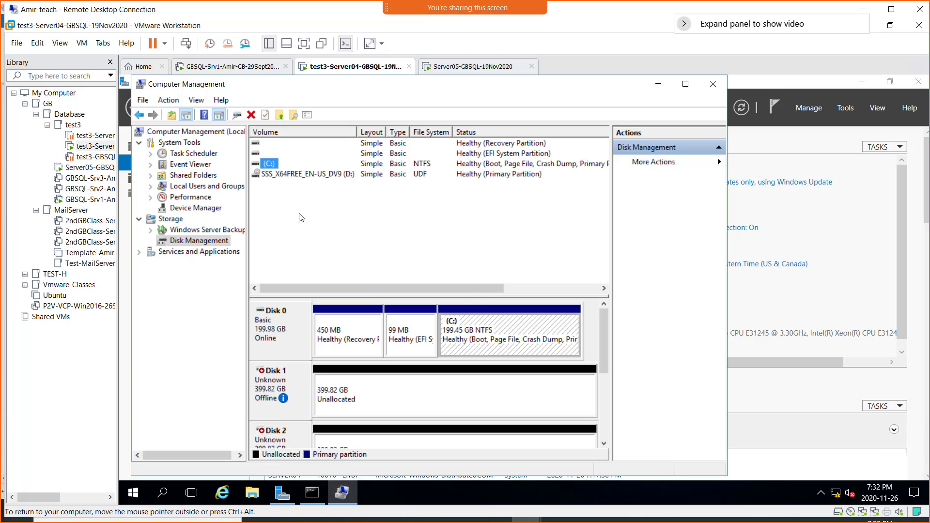
- Maximize Computer Management, look through the attached disks and enlarge the graphical disk area
{"action": "left_click", "coordinate": [685, 87]}
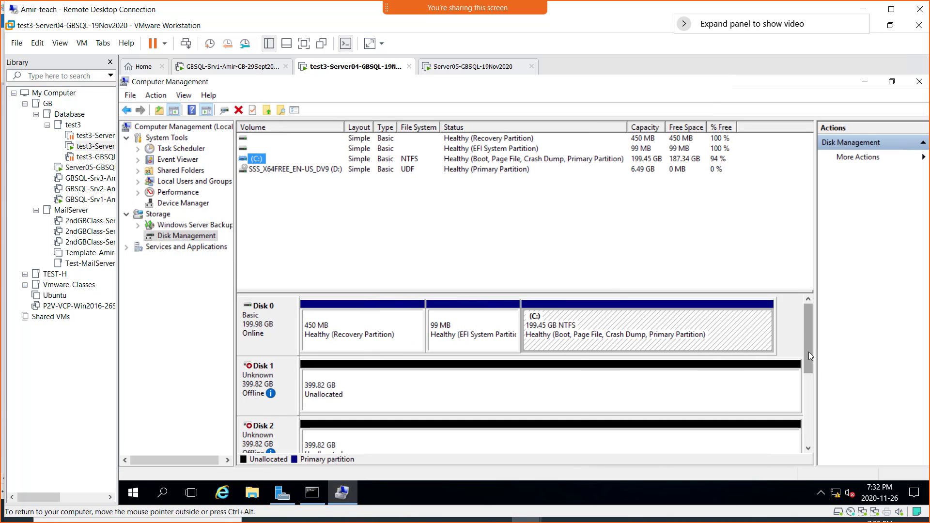
{"action": "left_click_drag", "start_coordinate": [809, 353], "coordinate": [813, 373]}
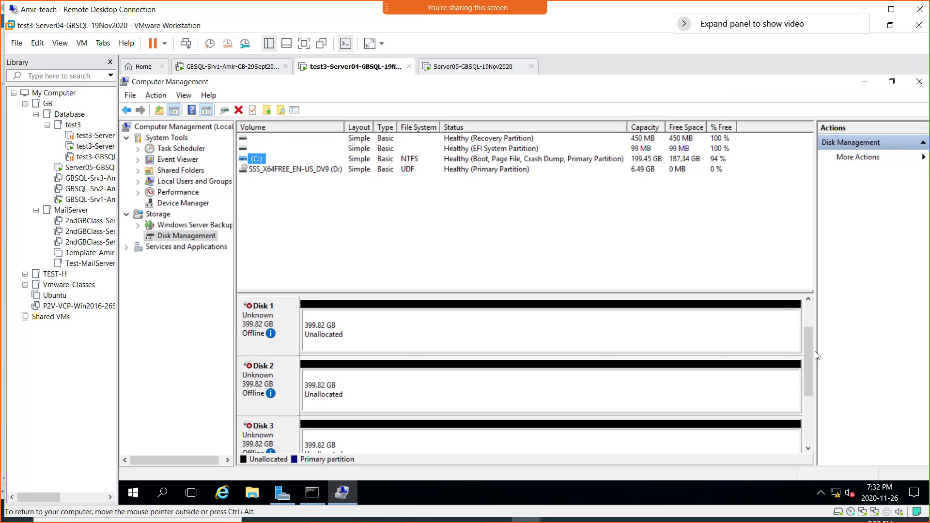
{"action": "left_click_drag", "start_coordinate": [806, 358], "coordinate": [811, 323]}
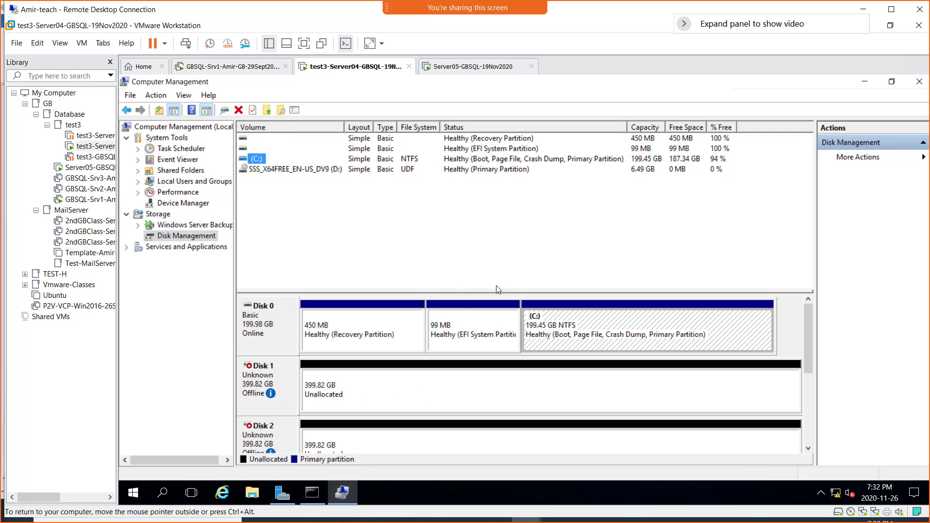
{"action": "left_click_drag", "start_coordinate": [498, 293], "coordinate": [499, 216]}
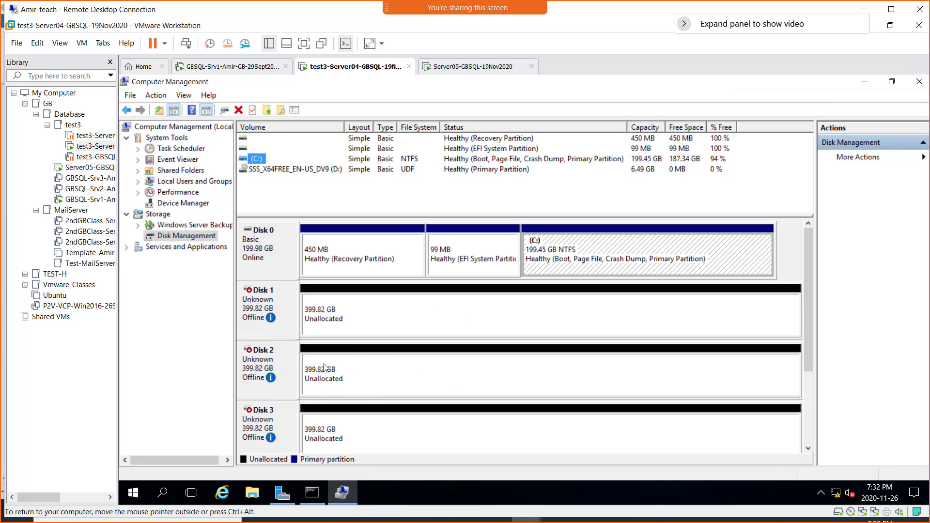
- Bring Disk 1, Disk 2 and Disk 3 online on Server04
{"action": "right_click", "coordinate": [252, 303]}
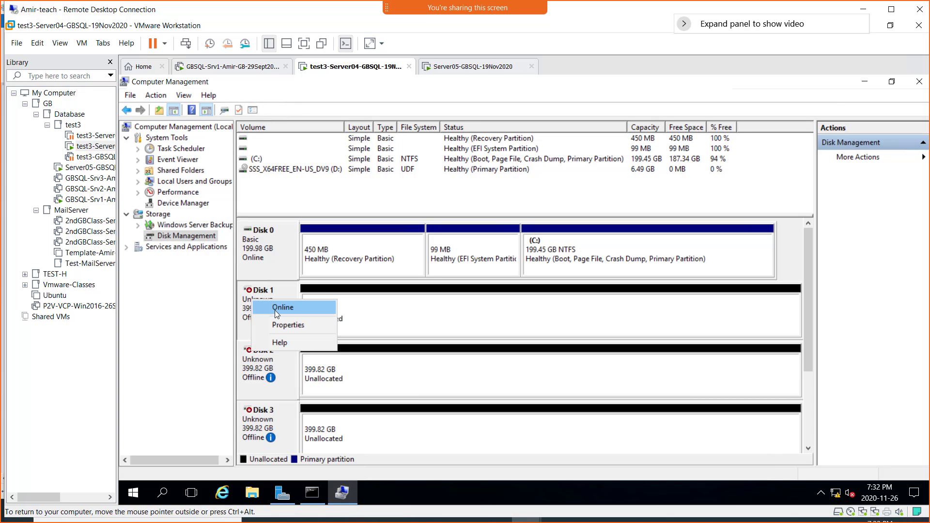
{"action": "left_click", "coordinate": [278, 313]}
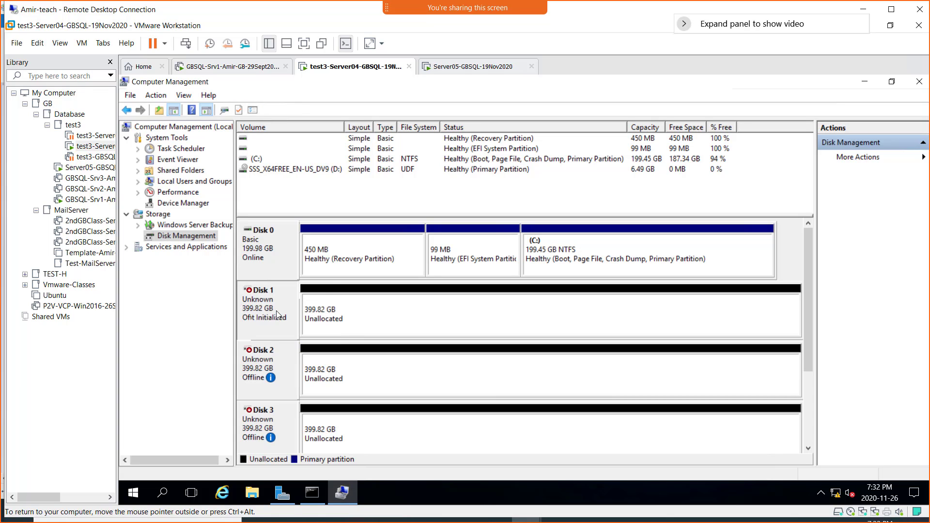
{"action": "right_click", "coordinate": [253, 371]}
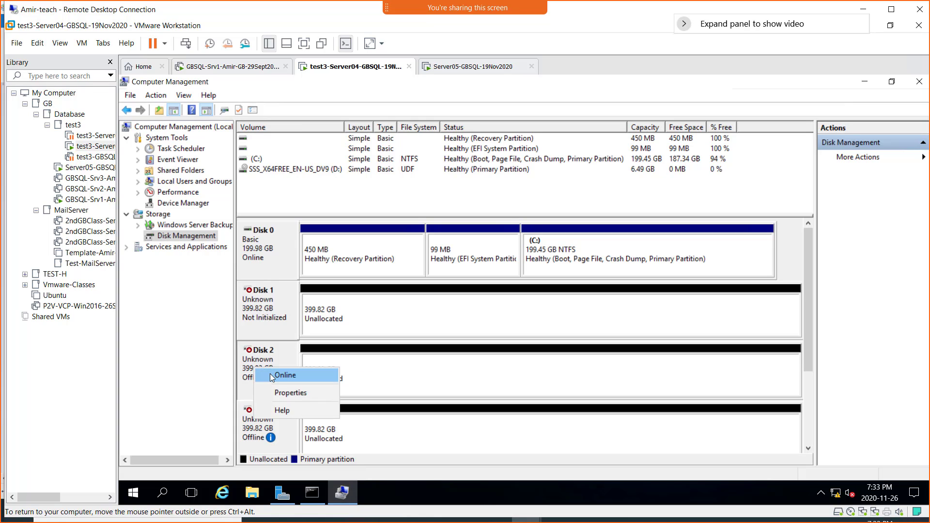
{"action": "left_click", "coordinate": [269, 374]}
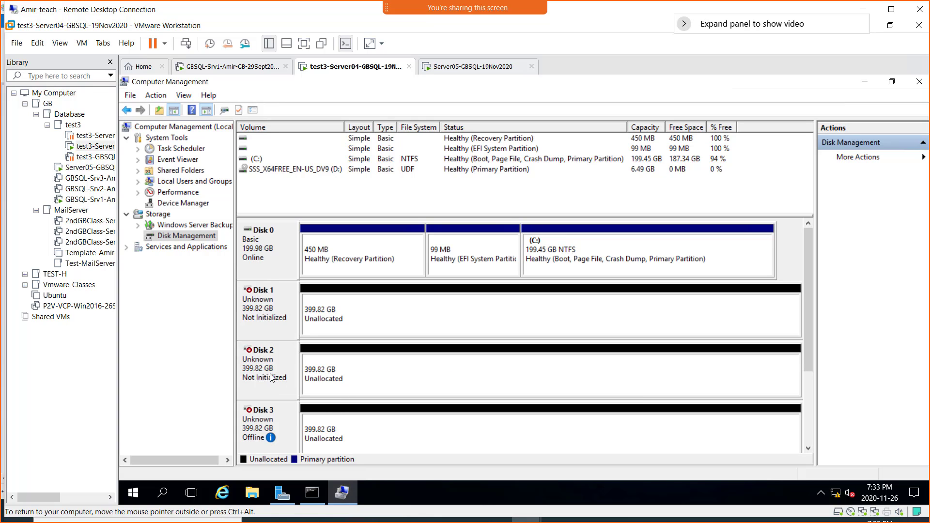
{"action": "right_click", "coordinate": [252, 418]}
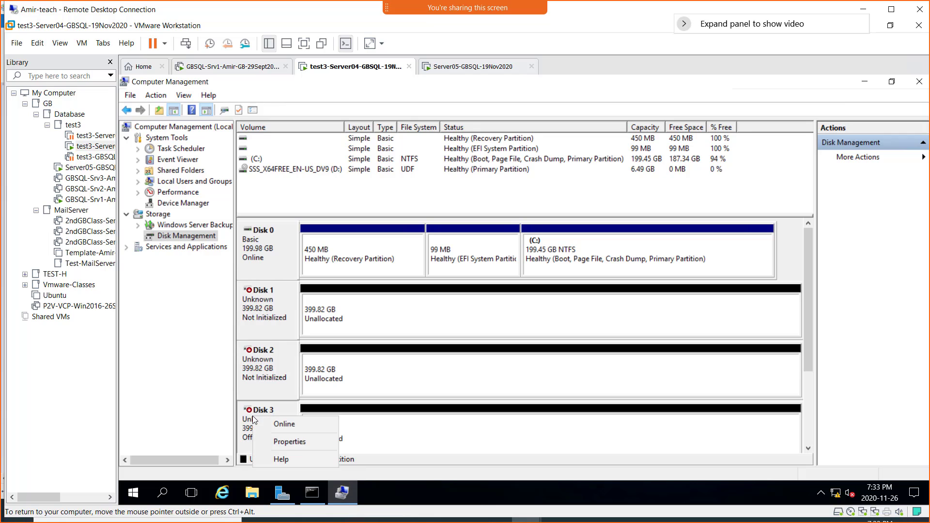
{"action": "left_click", "coordinate": [282, 425]}
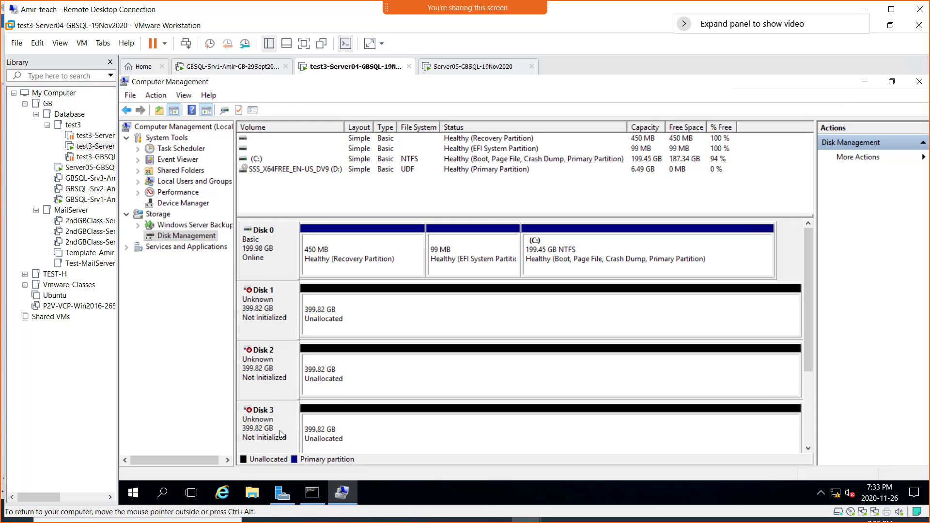
- Initialize Disk 1, Disk 2 and Disk 3 with the GPT (GUID Partition Table) partition style
{"action": "right_click", "coordinate": [263, 308]}
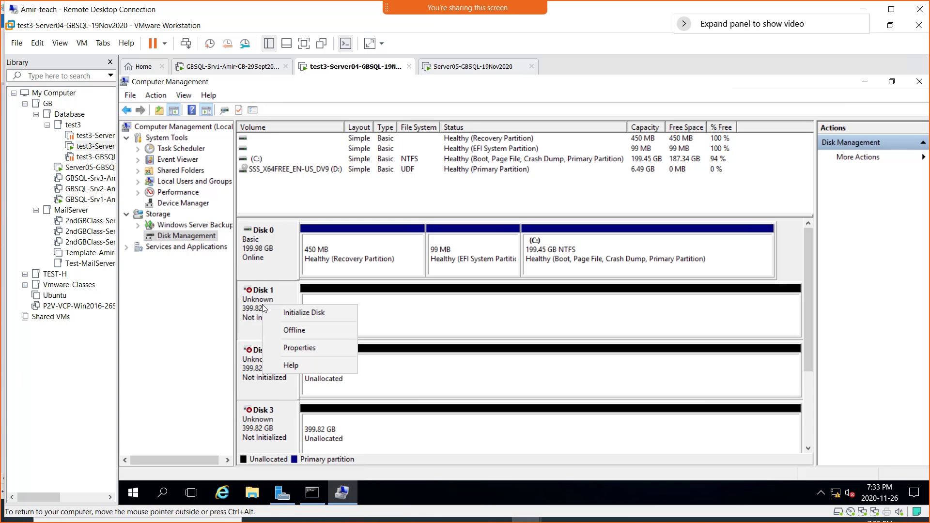
{"action": "left_click", "coordinate": [308, 312]}
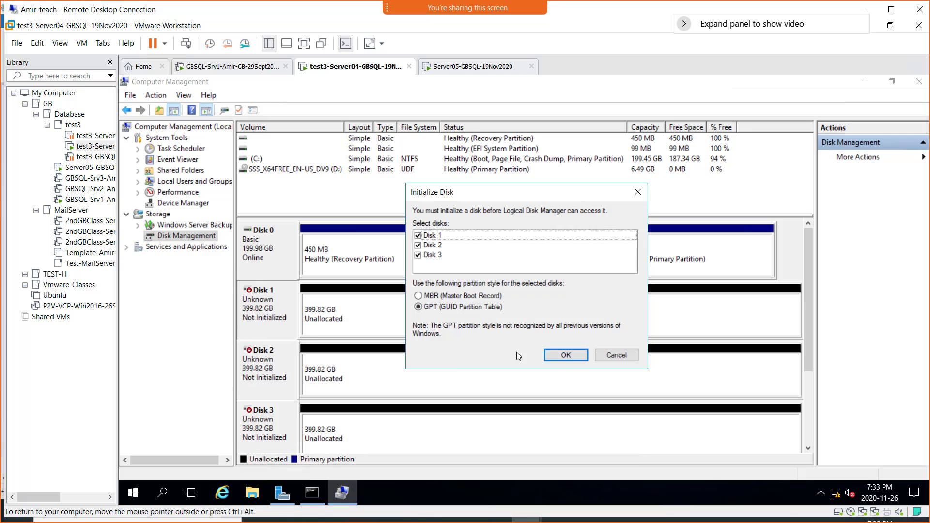
{"action": "left_click", "coordinate": [562, 358]}
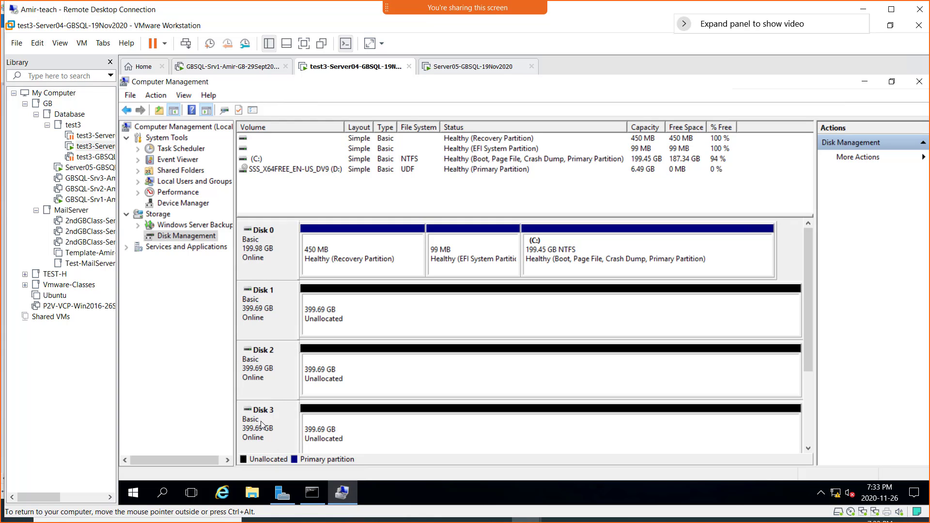
- Open the volume creation options for the unallocated space on Disk 1
{"action": "right_click", "coordinate": [448, 315]}
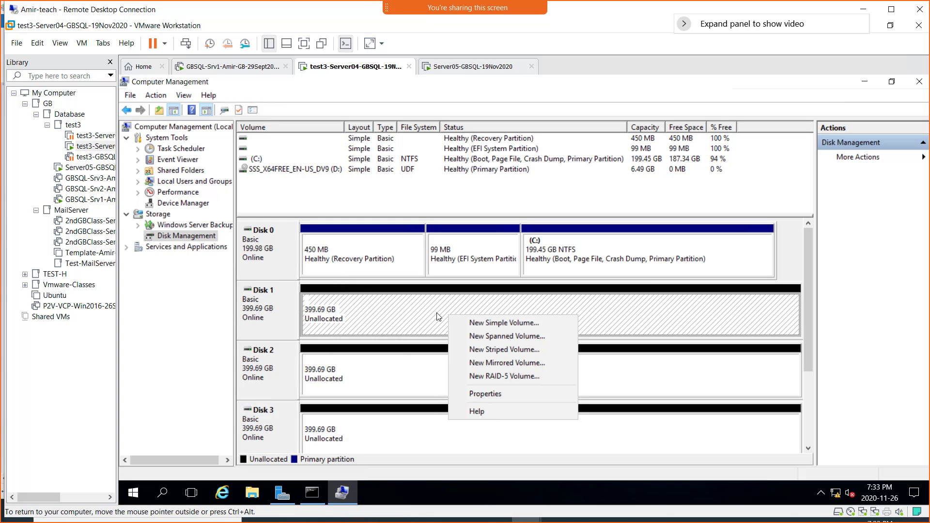
- Create a simple volume on Disk 1 using all 409285 MB, with drive letter E, NTFS quick format and the label LUN01
{"action": "left_click", "coordinate": [501, 322]}
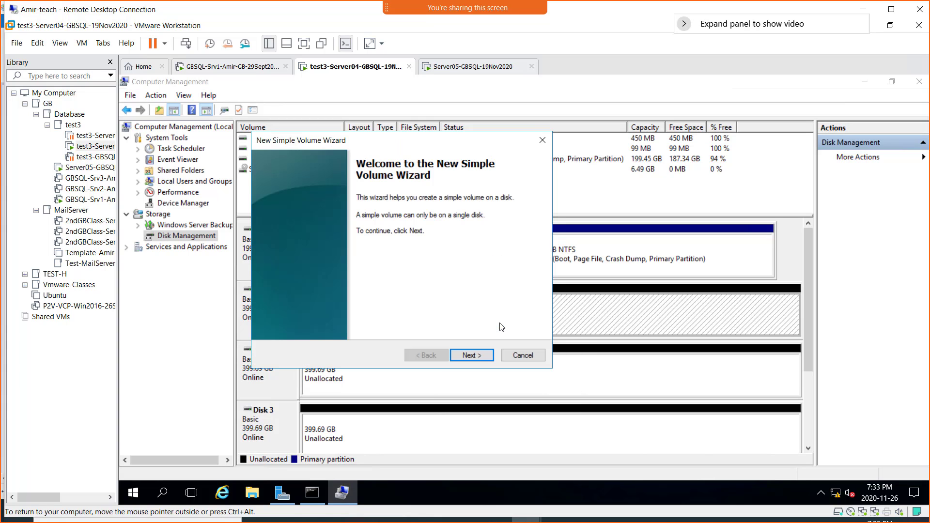
{"action": "left_click", "coordinate": [477, 354]}
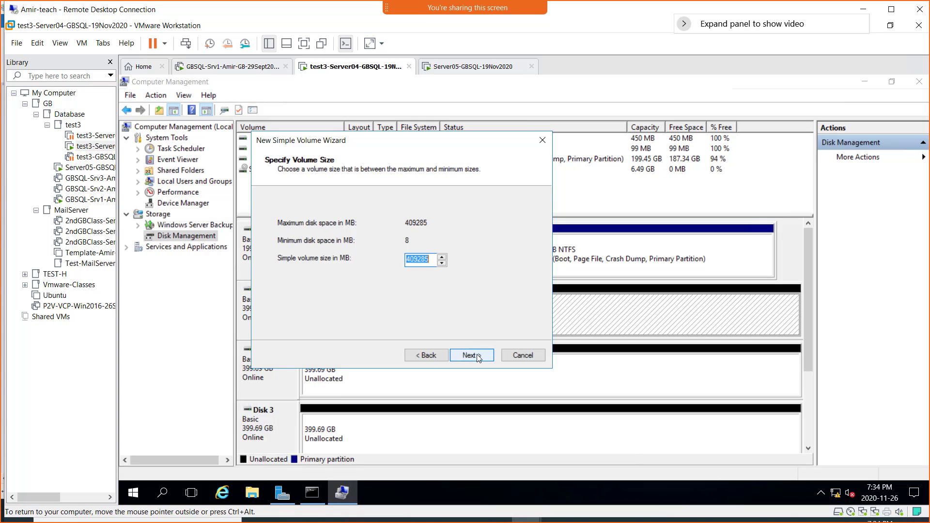
{"action": "left_click", "coordinate": [477, 354]}
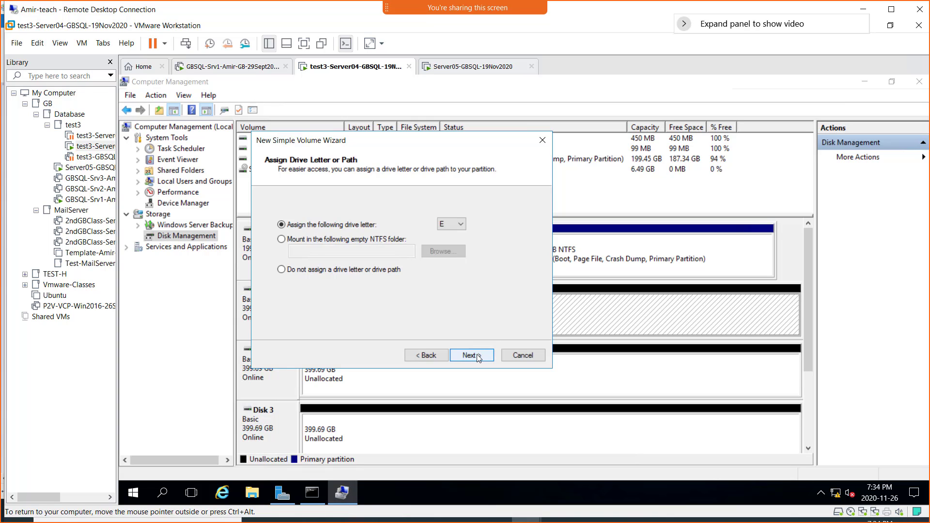
{"action": "left_click", "coordinate": [476, 353]}
{"action": "left_click_drag", "start_coordinate": [460, 284], "coordinate": [376, 285]}
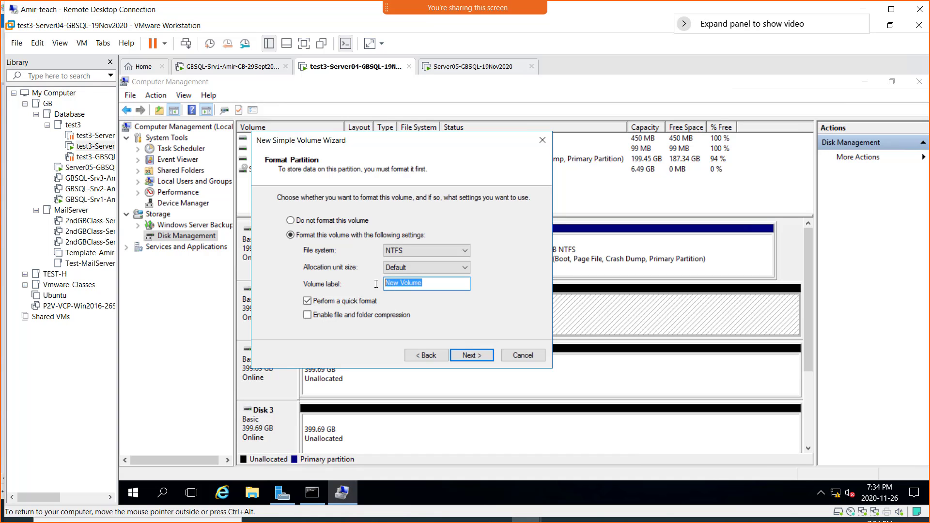
{"action": "type", "text": "LUN01"}
{"action": "left_click", "coordinate": [466, 356]}
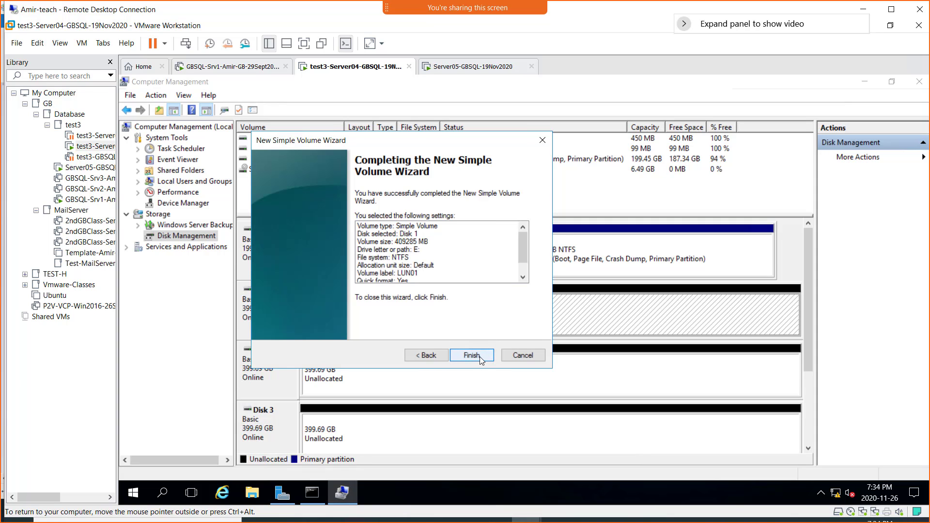
{"action": "left_click", "coordinate": [480, 356]}
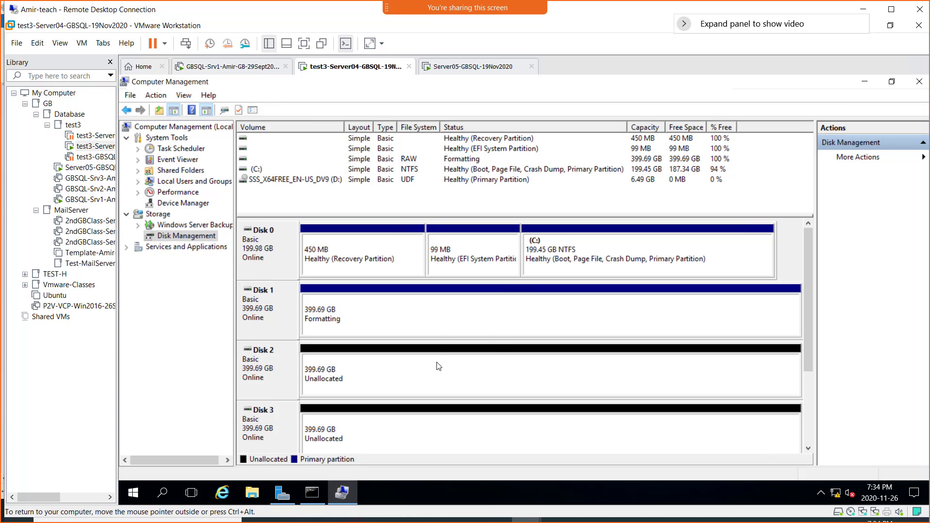
- Create a simple volume on Disk 2 using all 409285 MB, with drive letter F, NTFS quick format and the label LUN02
{"action": "left_click", "coordinate": [462, 370]}
{"action": "right_click", "coordinate": [461, 368]}
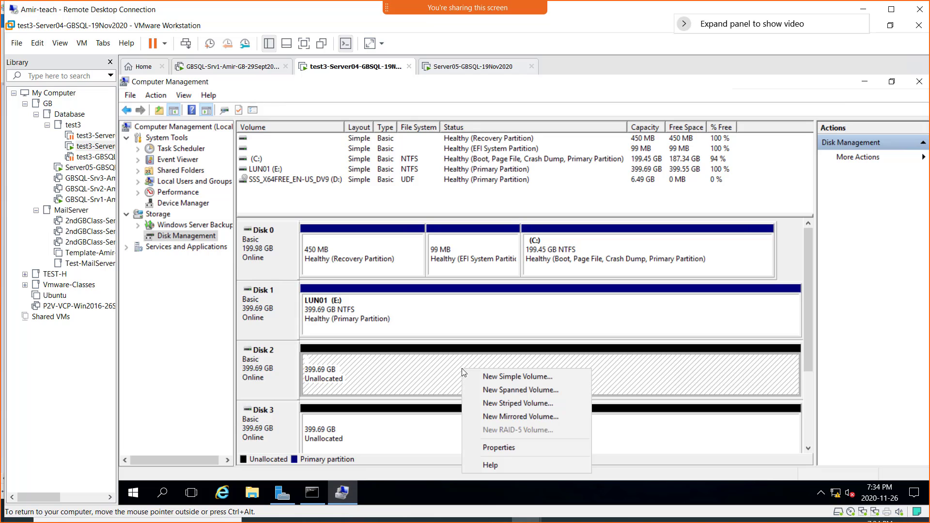
{"action": "left_click", "coordinate": [517, 379]}
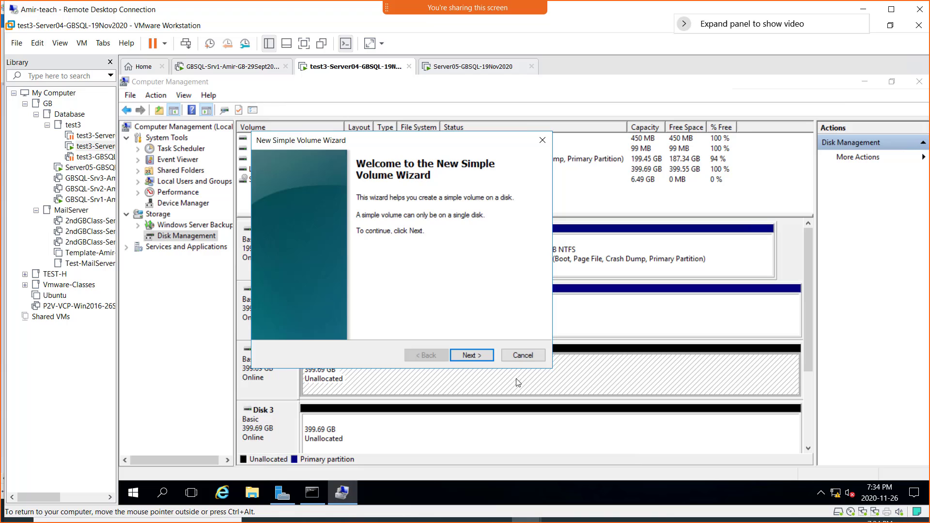
{"action": "left_click", "coordinate": [471, 354]}
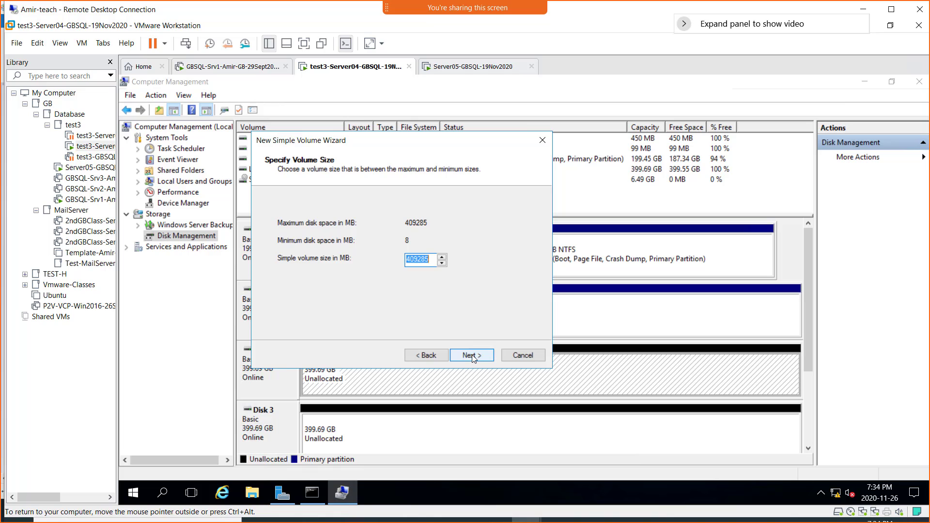
{"action": "left_click", "coordinate": [469, 356]}
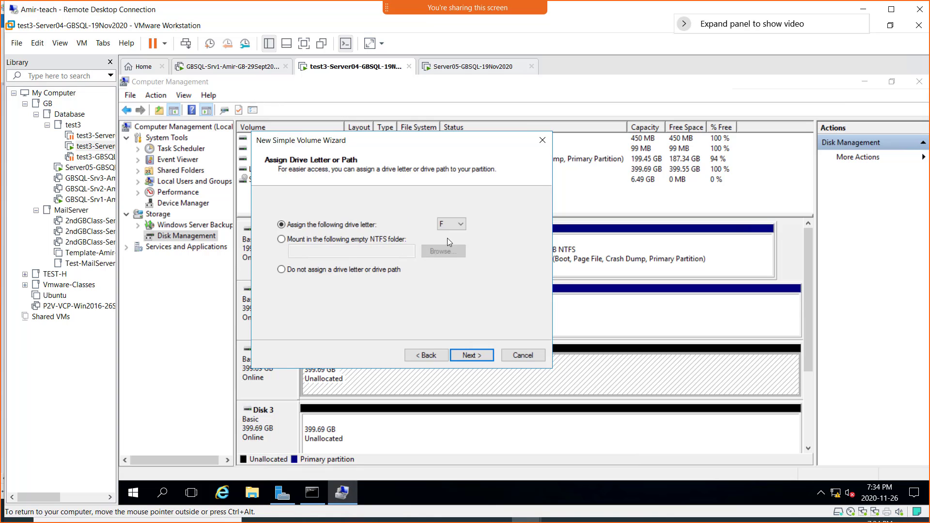
{"action": "left_click", "coordinate": [480, 356]}
{"action": "left_click_drag", "start_coordinate": [426, 283], "coordinate": [372, 282]}
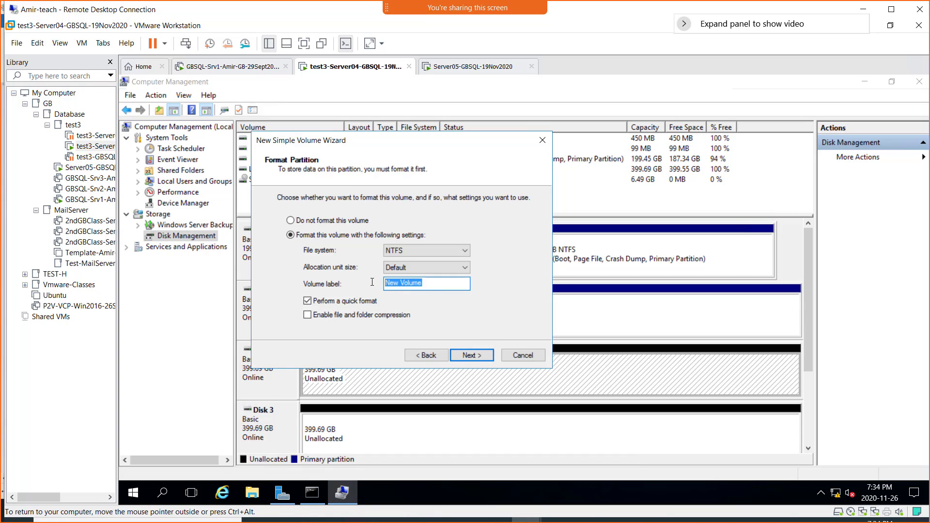
{"action": "type", "text": "LUN02"}
{"action": "left_click", "coordinate": [471, 357]}
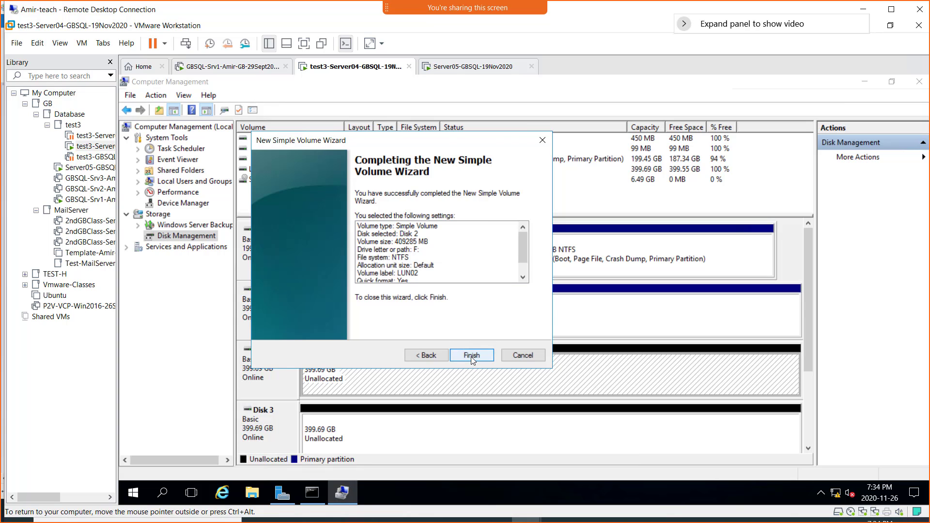
{"action": "left_click", "coordinate": [471, 356]}
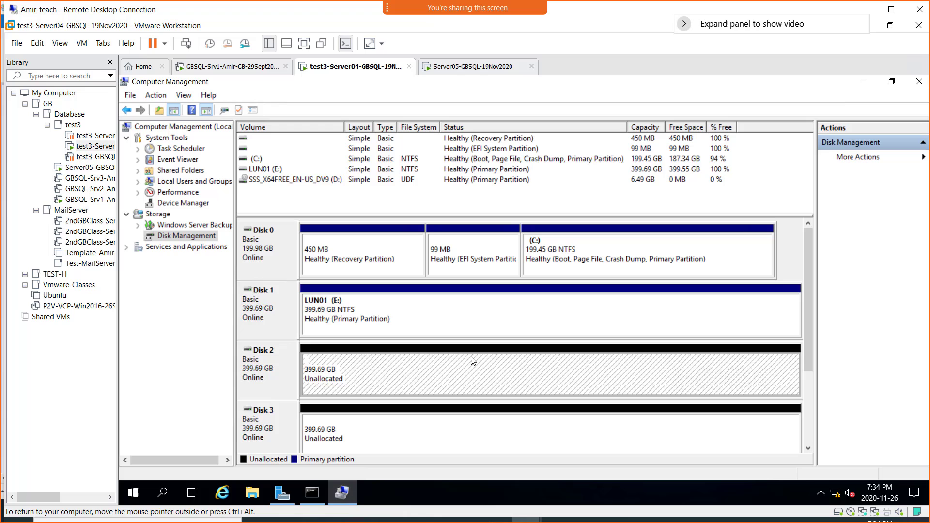
- Create a simple volume on Disk 3 using all 409285 MB, with drive letter G, NTFS quick format and the label LUN03
{"action": "right_click", "coordinate": [446, 438]}
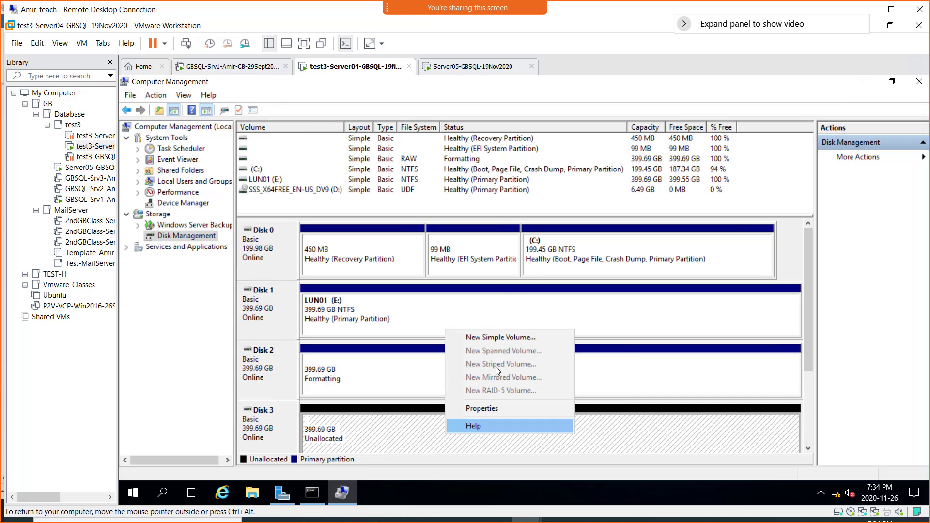
{"action": "left_click", "coordinate": [498, 338]}
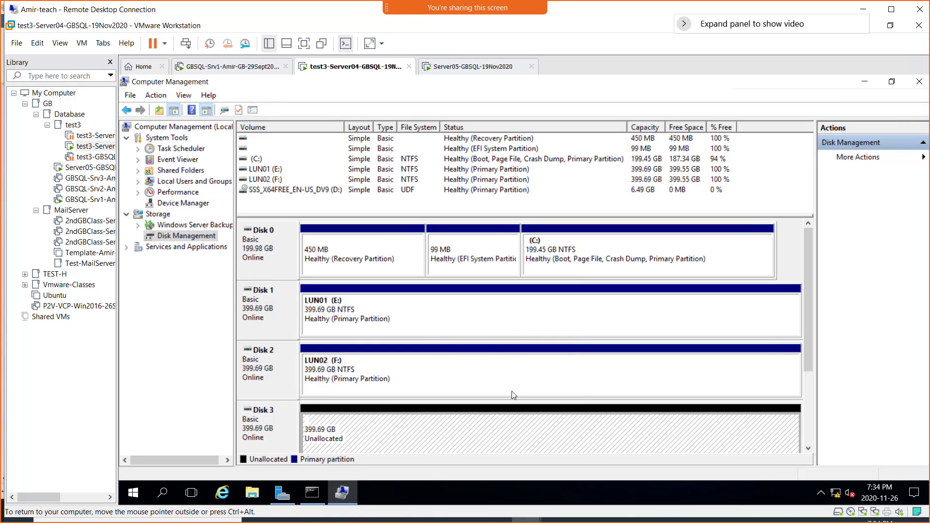
{"action": "right_click", "coordinate": [507, 432]}
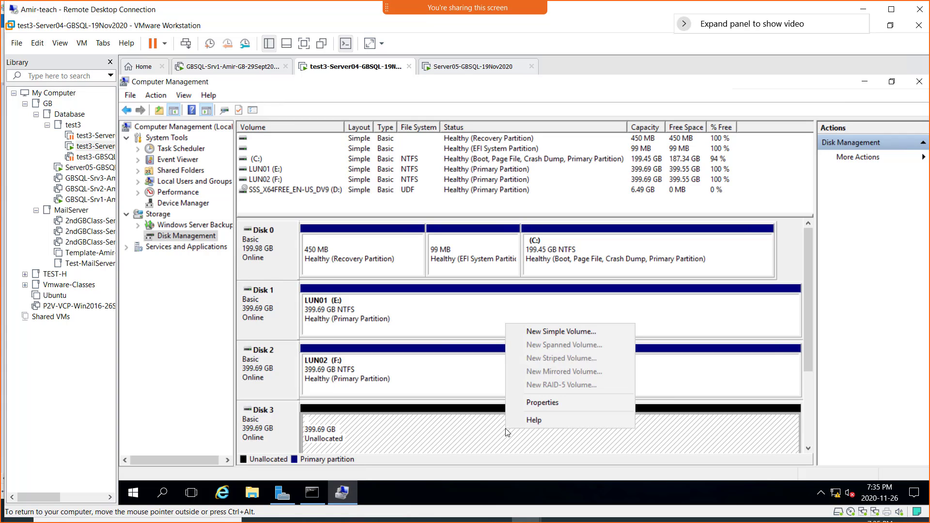
{"action": "left_click", "coordinate": [538, 333]}
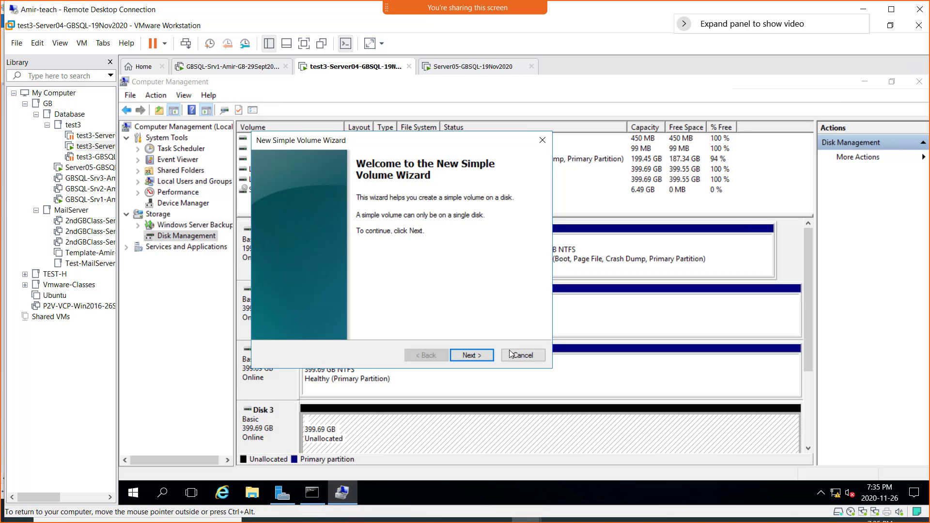
{"action": "left_click", "coordinate": [481, 354]}
{"action": "left_click", "coordinate": [481, 355]}
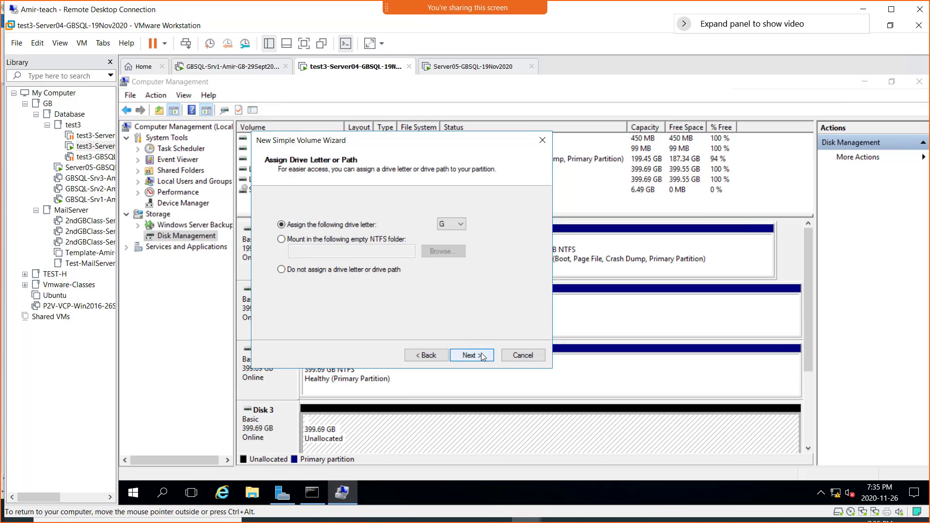
{"action": "left_click", "coordinate": [481, 354]}
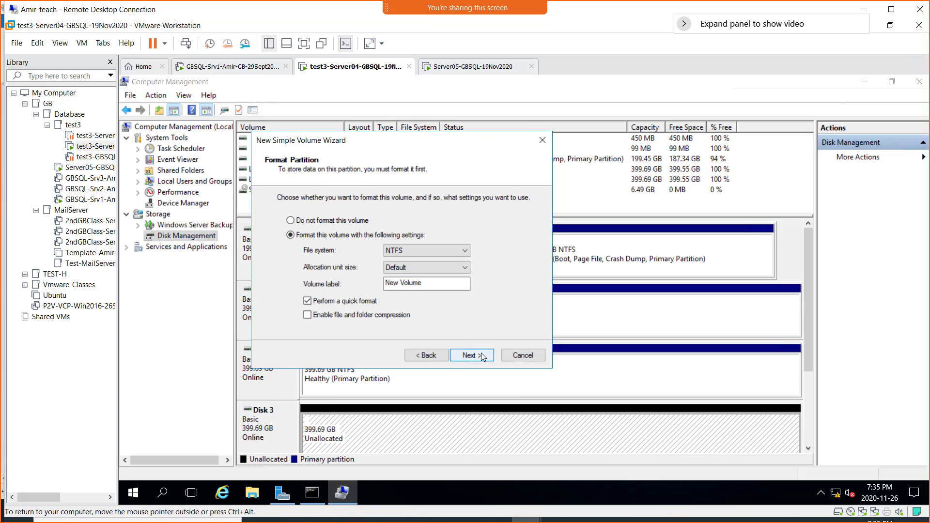
{"action": "left_click_drag", "start_coordinate": [435, 285], "coordinate": [317, 284]}
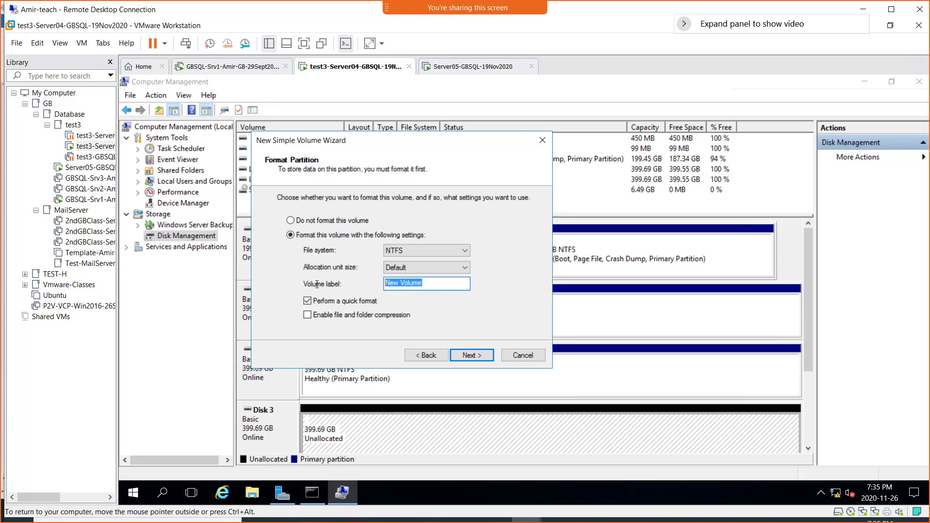
{"action": "type", "text": "LUN03"}
{"action": "left_click", "coordinate": [475, 358]}
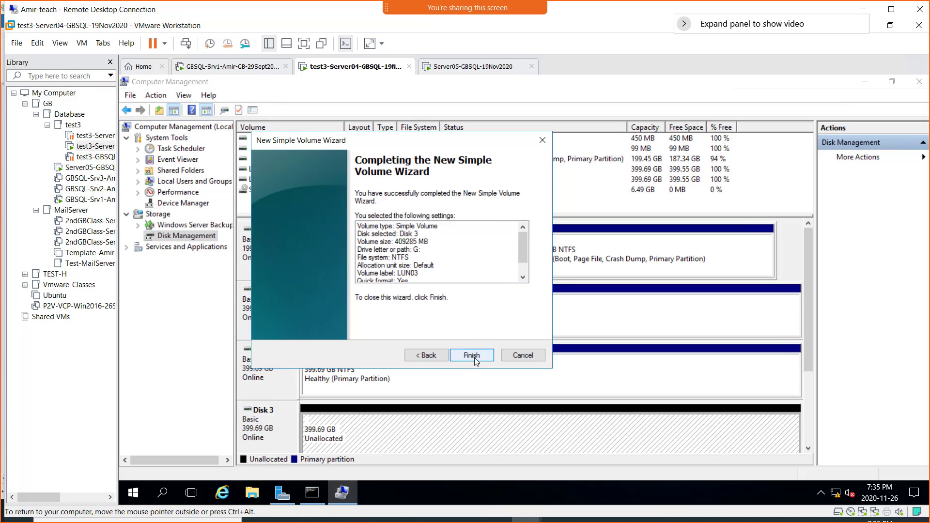
{"action": "left_click", "coordinate": [475, 357]}
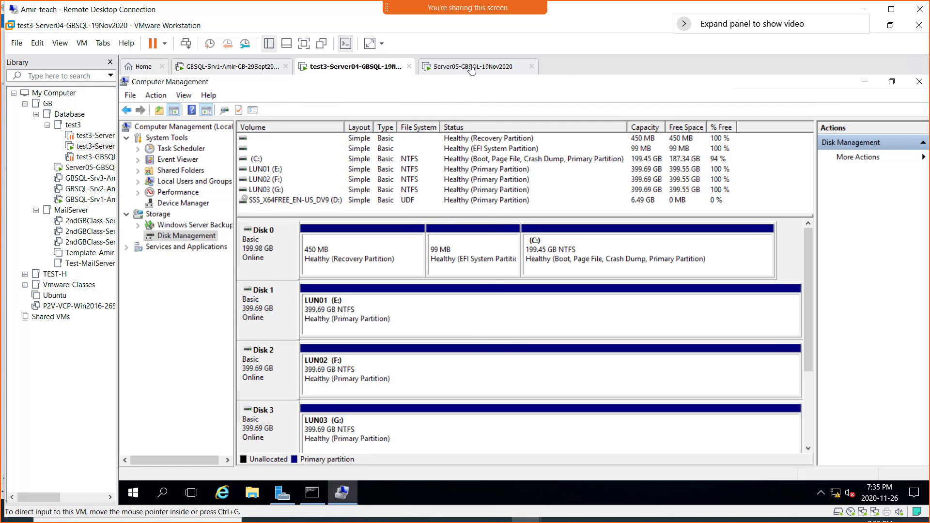
- Switch to the Server05-GBSQL-19Nov2020 virtual machine, unlock it and sign in with the account password
{"action": "left_click", "coordinate": [467, 68]}
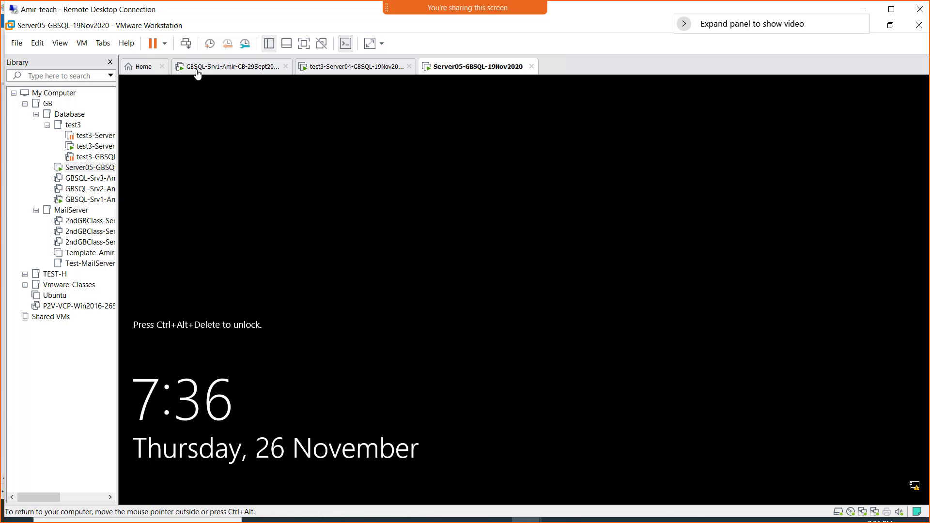
{"action": "left_click", "coordinate": [186, 45]}
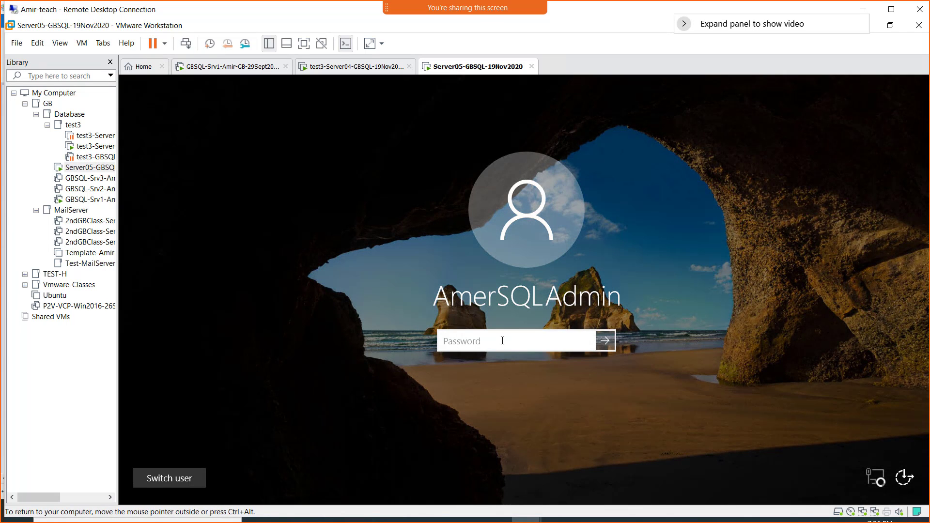
{"action": "type", "text": "************"}
{"action": "key", "text": "Return"}
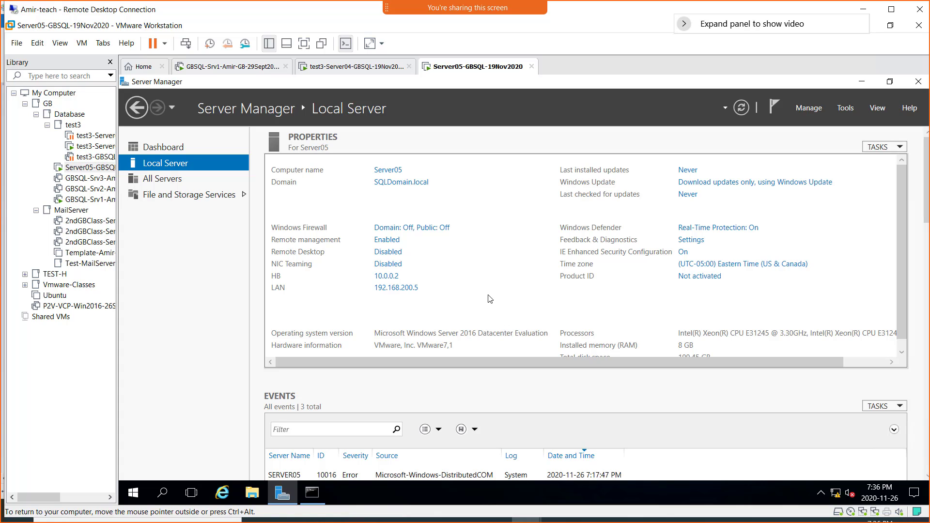
- Launch the iSCSI Initiator on Server05 and allow the Microsoft iSCSI service to start now and at every restart
{"action": "left_click", "coordinate": [844, 109]}
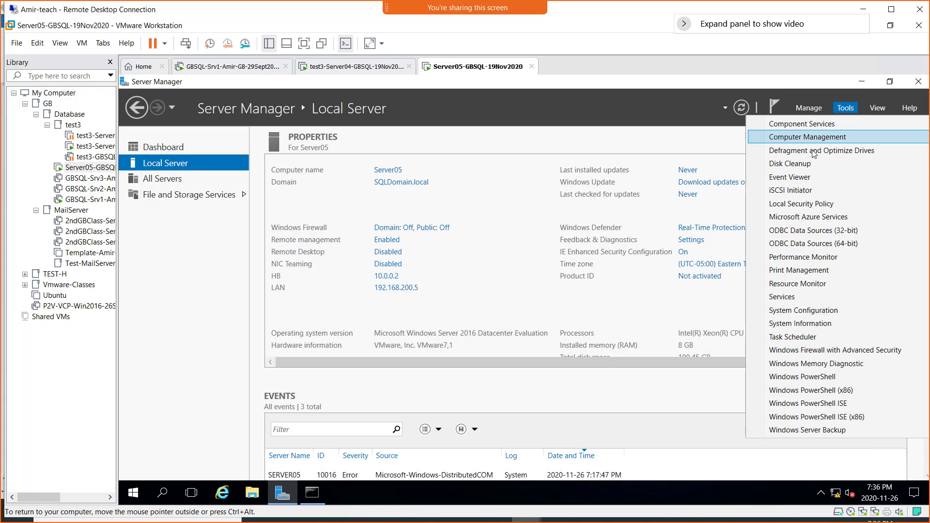
{"action": "left_click", "coordinate": [800, 191]}
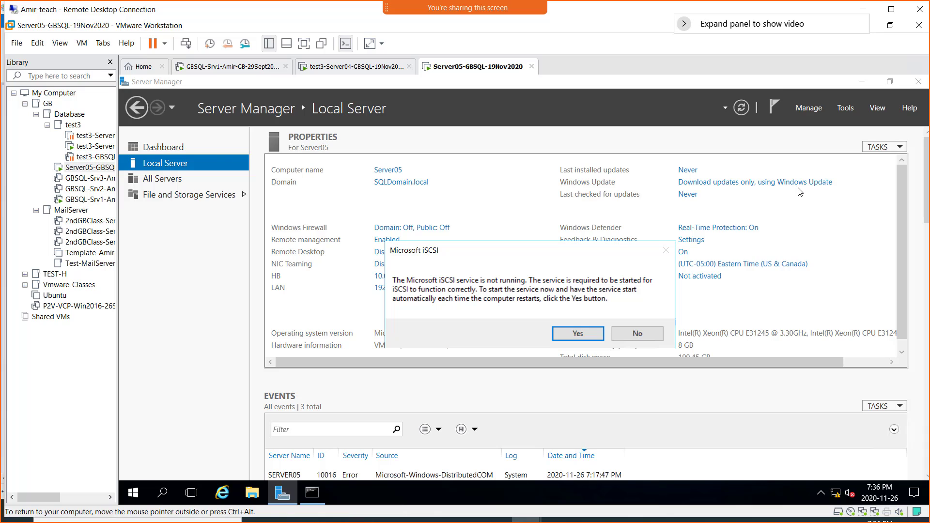
{"action": "left_click", "coordinate": [569, 337]}
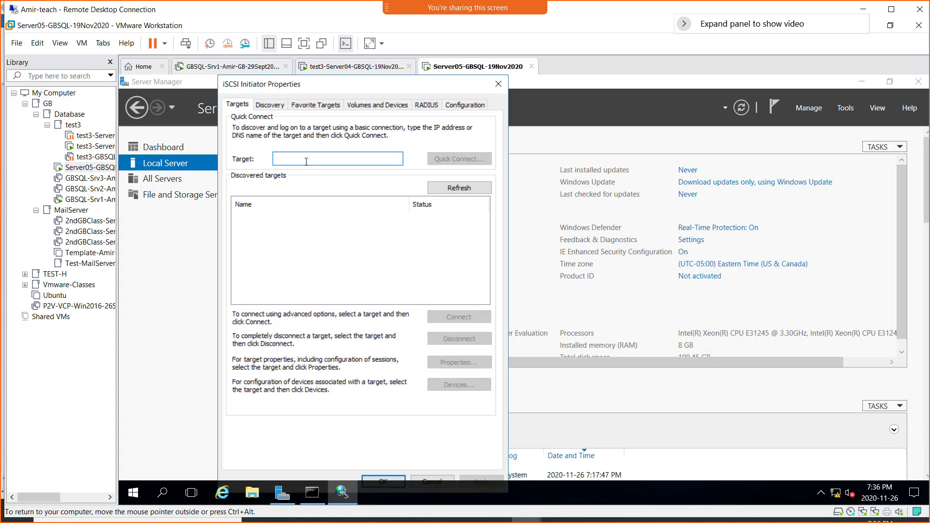
- Quick-connect Server05's iSCSI Initiator to the target at 192.168.200.1
{"action": "type", "text": "192"}
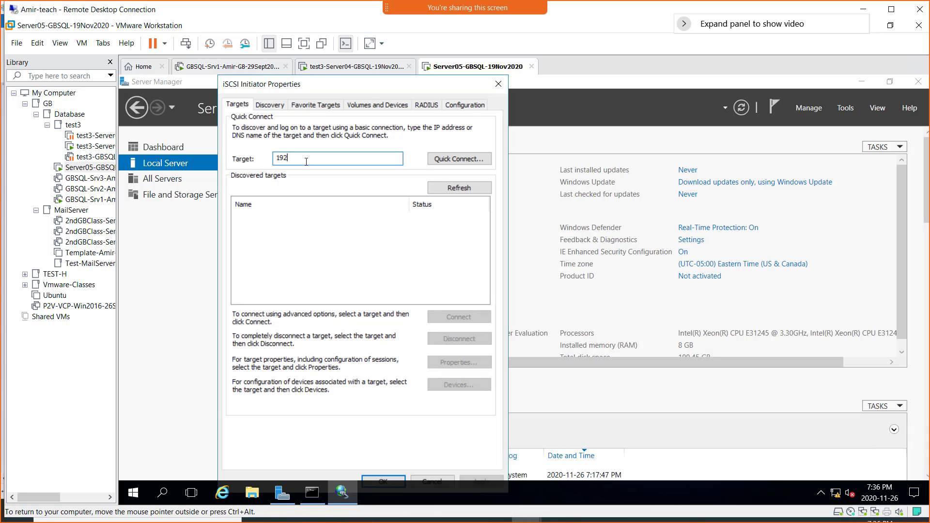
{"action": "type", "text": ".168.200.1"}
{"action": "left_click", "coordinate": [440, 158]}
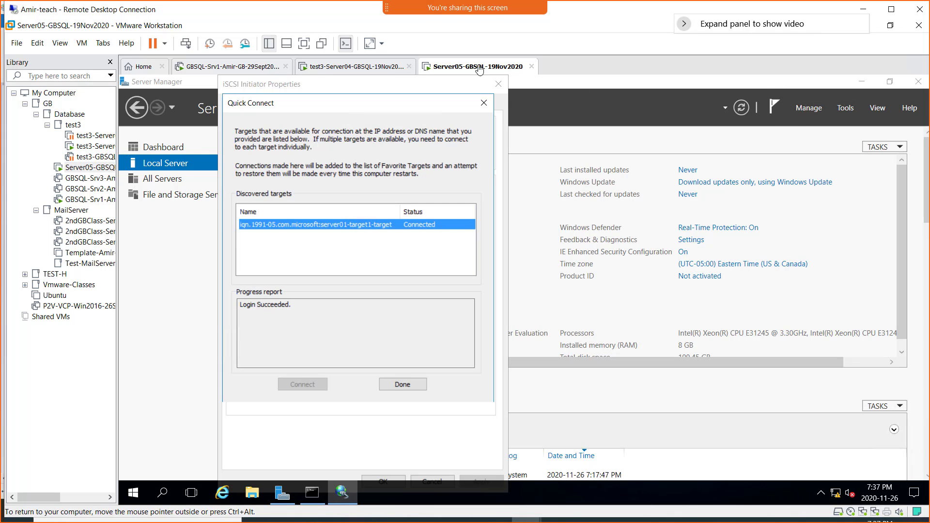
- Check the discovered targets in Server04's iSCSI Initiator for comparison, and return to the Server05 virtual machine
{"action": "left_click", "coordinate": [347, 68]}
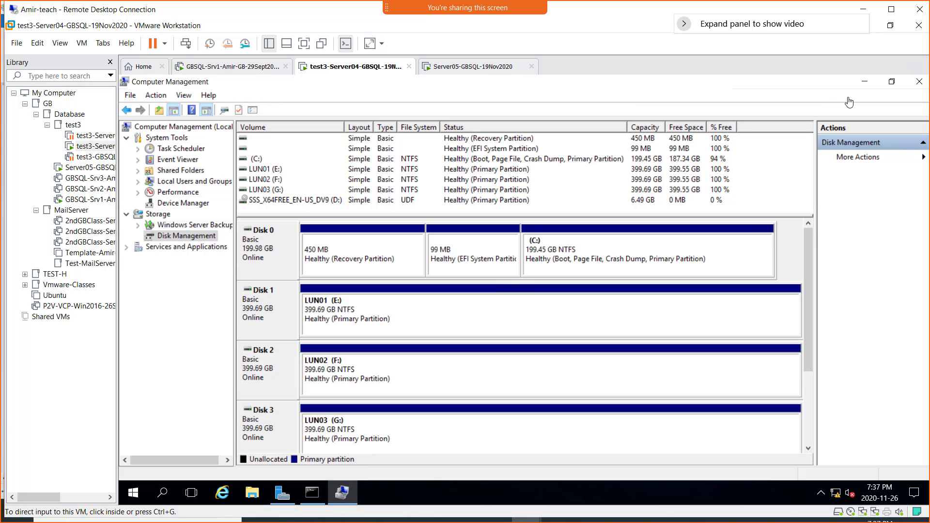
{"action": "left_click", "coordinate": [865, 83]}
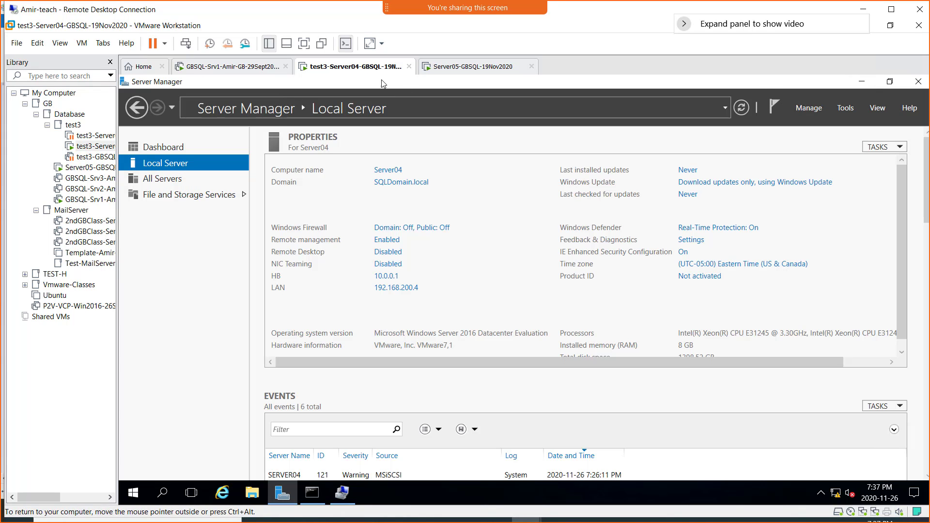
{"action": "left_click", "coordinate": [845, 108]}
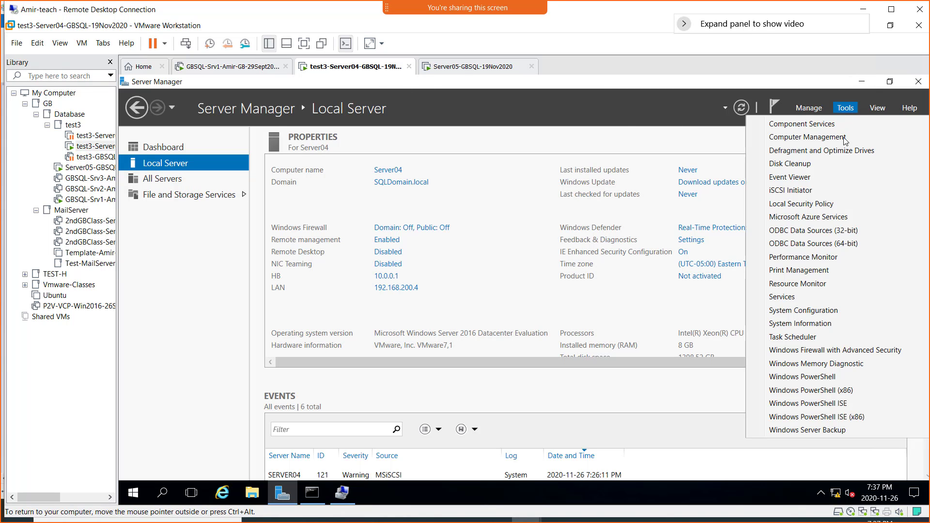
{"action": "left_click", "coordinate": [804, 191]}
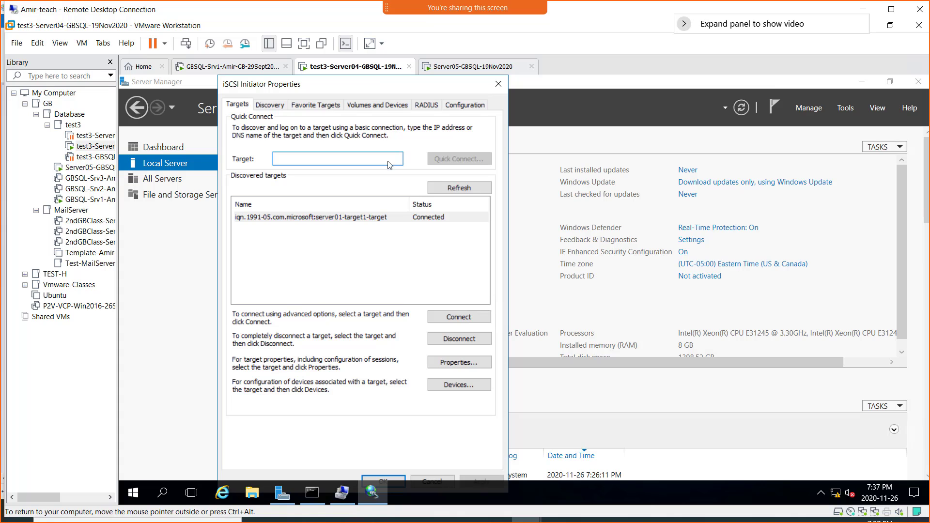
{"action": "left_click", "coordinate": [458, 68]}
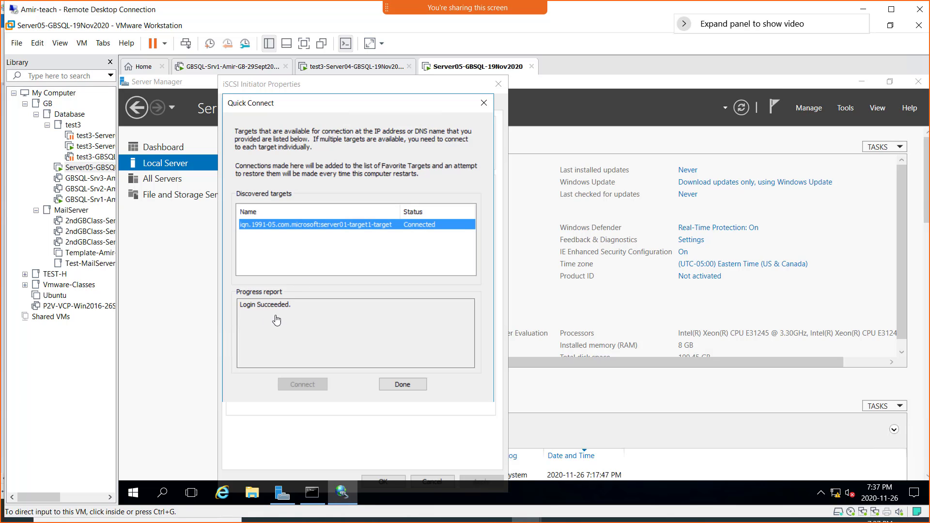
- Close the Quick Connect results, auto-configure all available iSCSI devices in Server05's volume list, and accept the initiator properties
{"action": "left_click", "coordinate": [405, 386]}
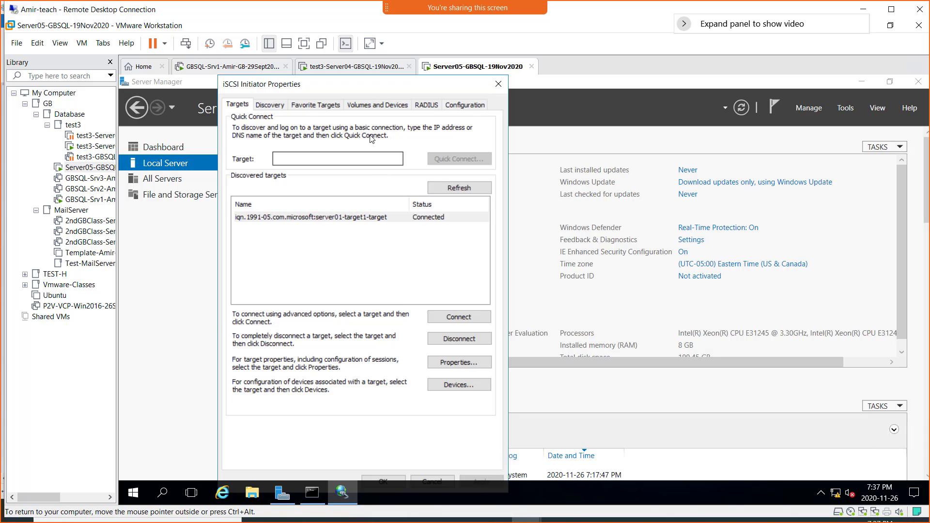
{"action": "left_click", "coordinate": [376, 107]}
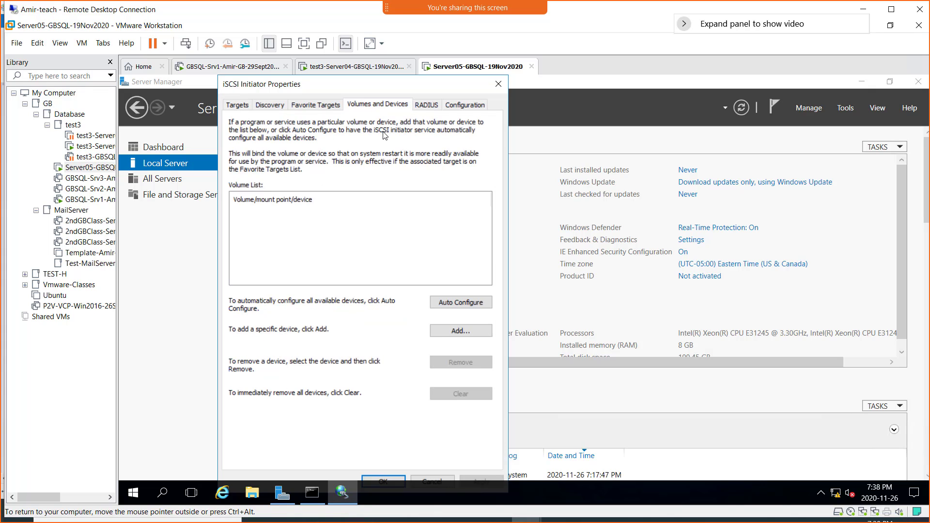
{"action": "left_click", "coordinate": [467, 306]}
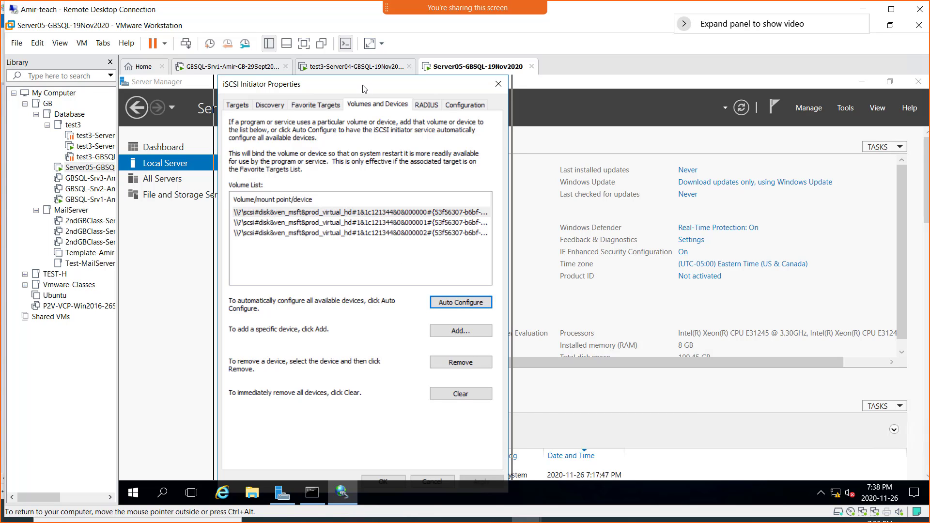
{"action": "left_click_drag", "start_coordinate": [362, 83], "coordinate": [367, 81]}
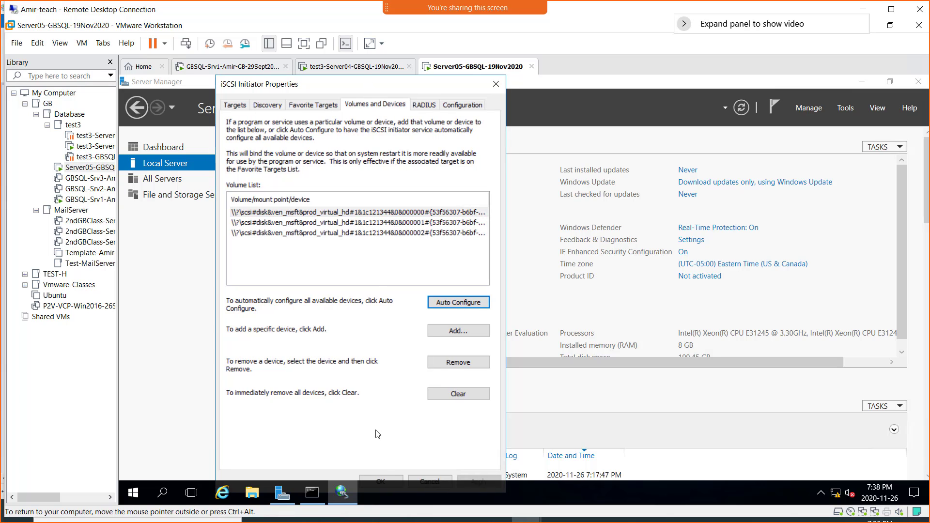
{"action": "left_click", "coordinate": [388, 480]}
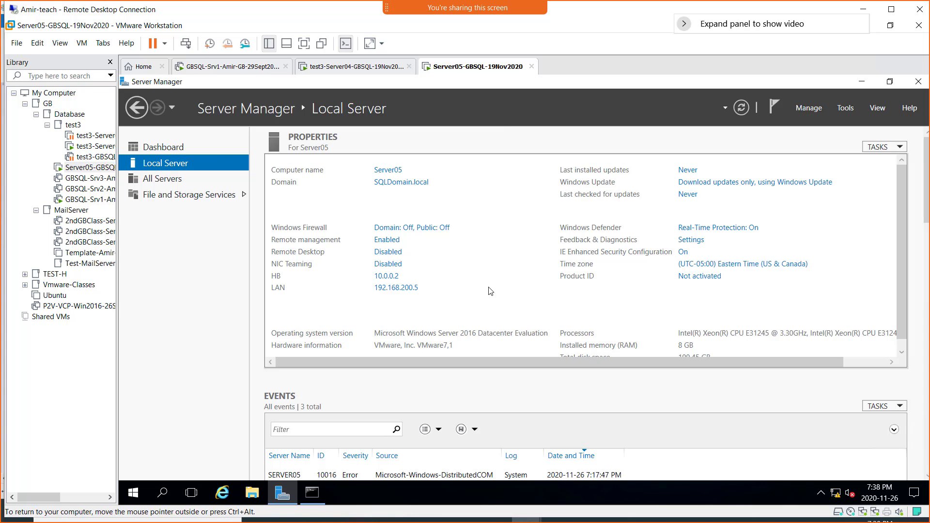
- Launch Computer Management on Server05, show Disk Management in a maximized window and enlarge the graphical disk area
{"action": "left_click", "coordinate": [843, 112]}
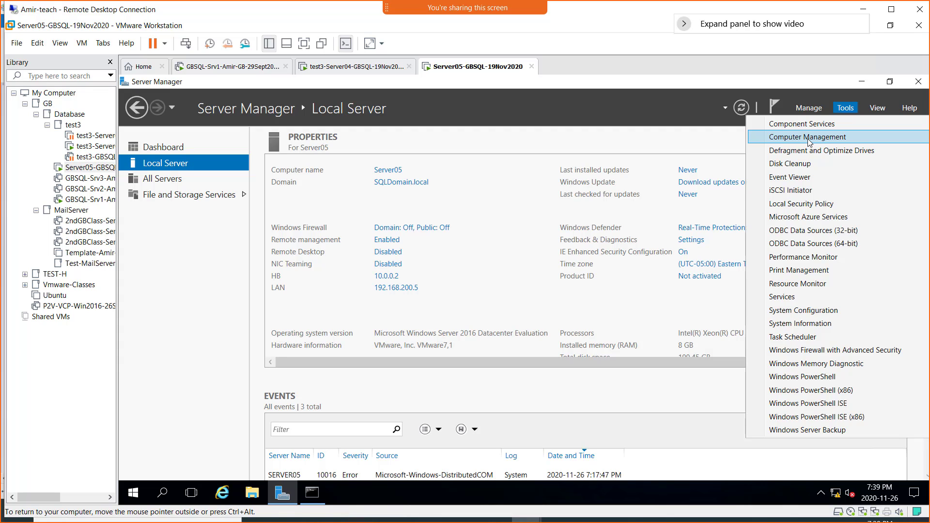
{"action": "left_click", "coordinate": [807, 139]}
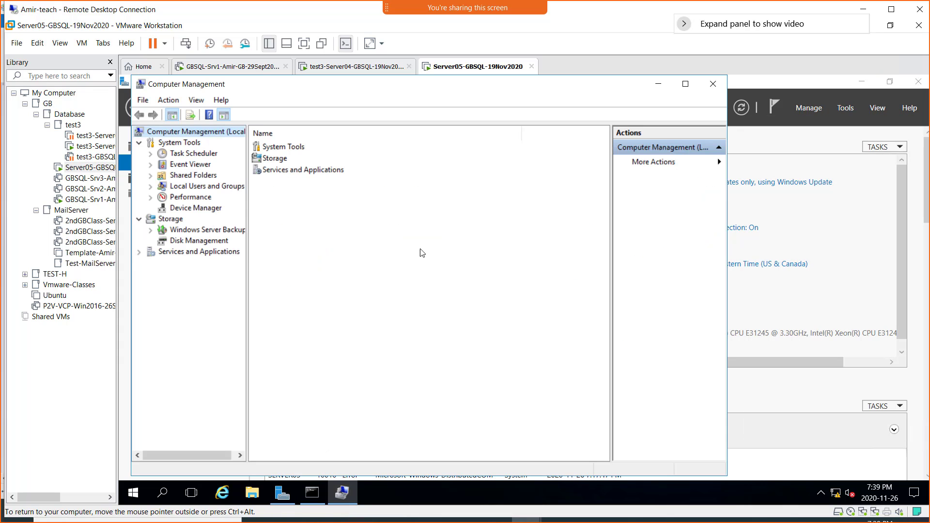
{"action": "left_click", "coordinate": [190, 241]}
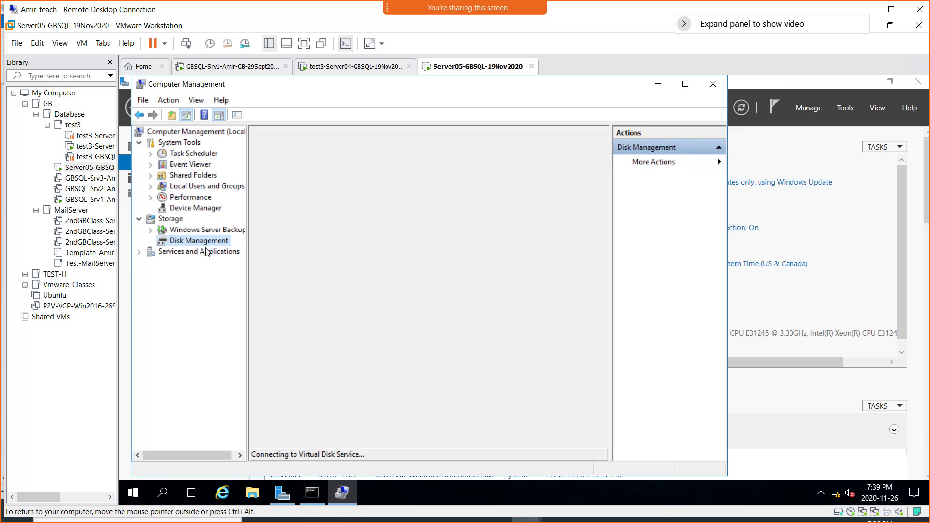
{"action": "left_click", "coordinate": [686, 86]}
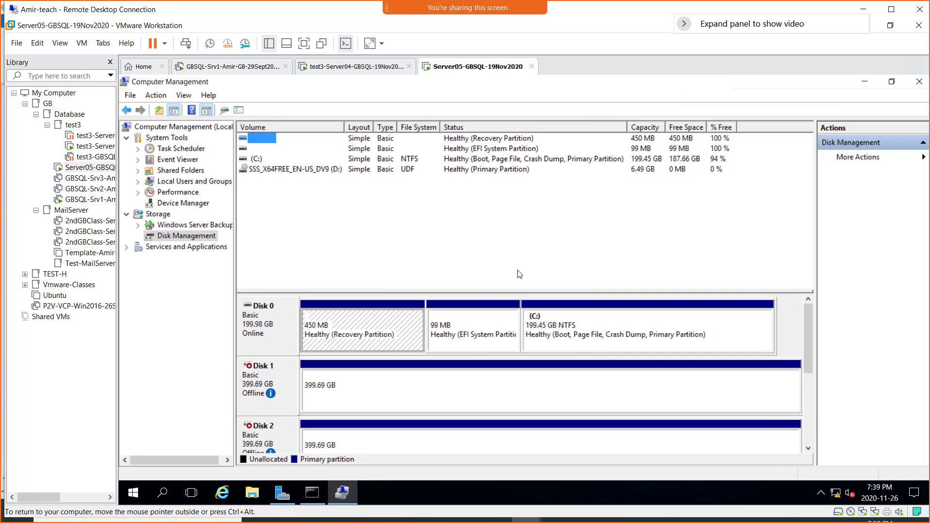
{"action": "left_click_drag", "start_coordinate": [518, 292], "coordinate": [518, 215]}
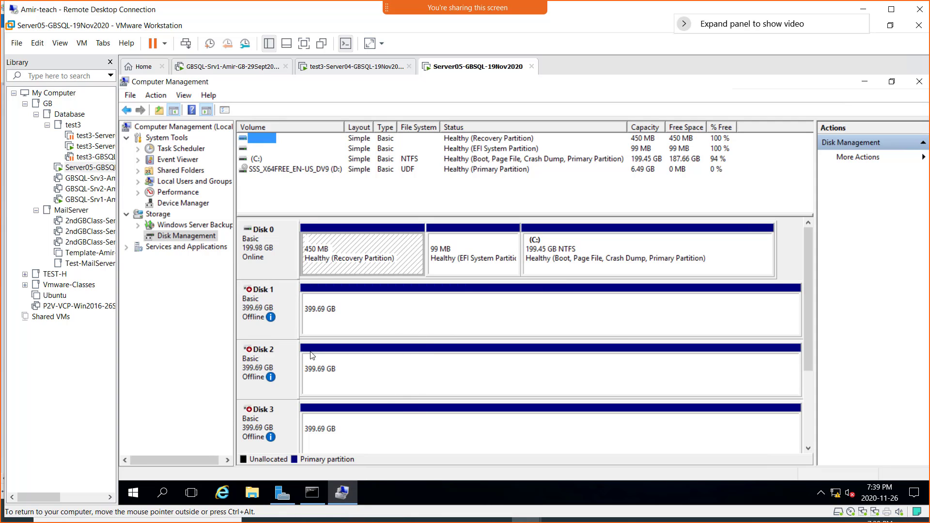
- Bring the offline disks Disk 1, Disk 2 and Disk 3 online on Server05
{"action": "mouse_move", "coordinate": [260, 319]}
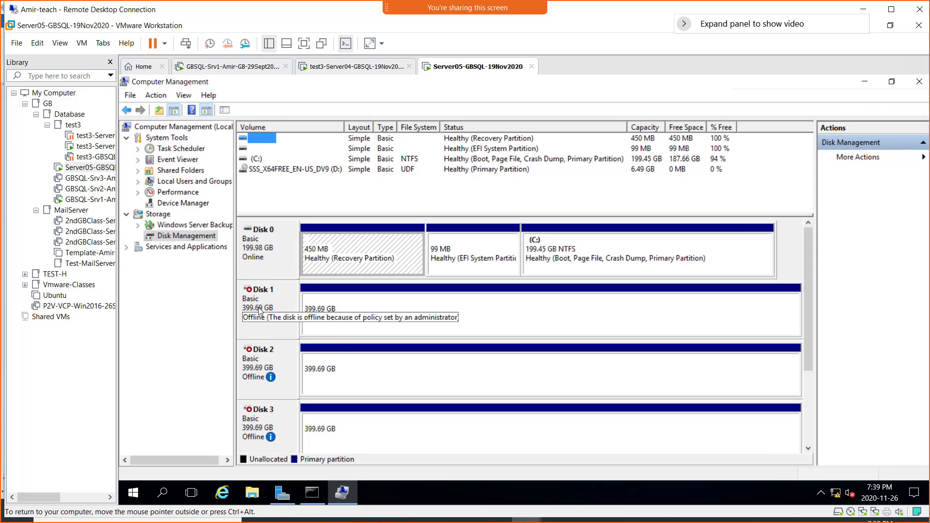
{"action": "right_click", "coordinate": [257, 308]}
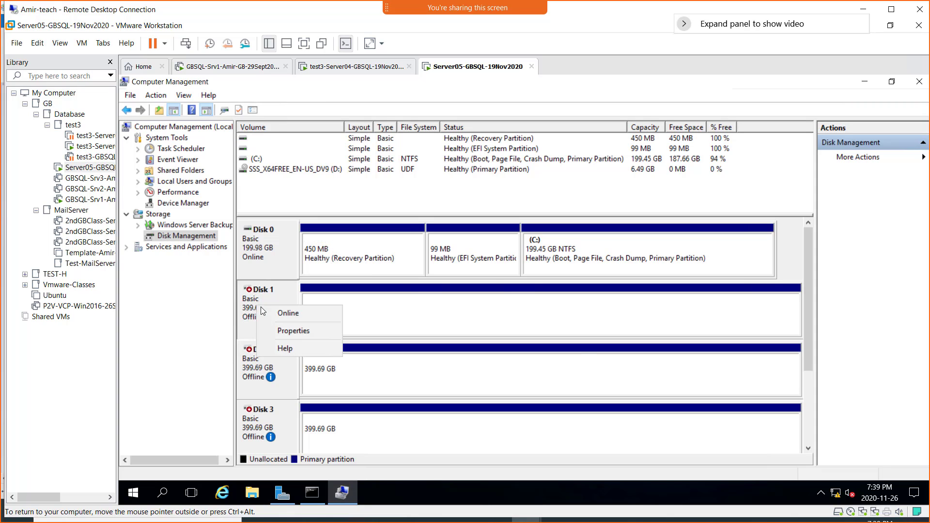
{"action": "left_click", "coordinate": [287, 312]}
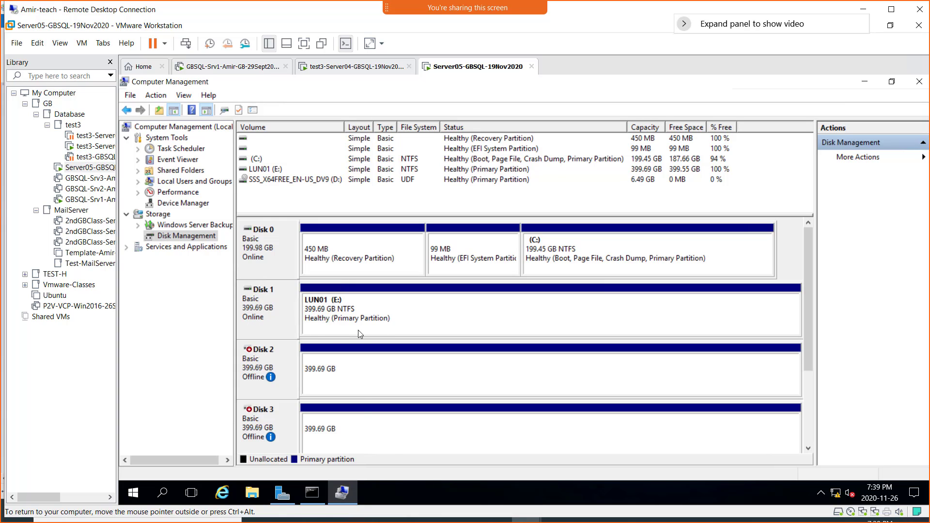
{"action": "right_click", "coordinate": [259, 359]}
{"action": "left_click", "coordinate": [292, 370]}
{"action": "right_click", "coordinate": [258, 426]}
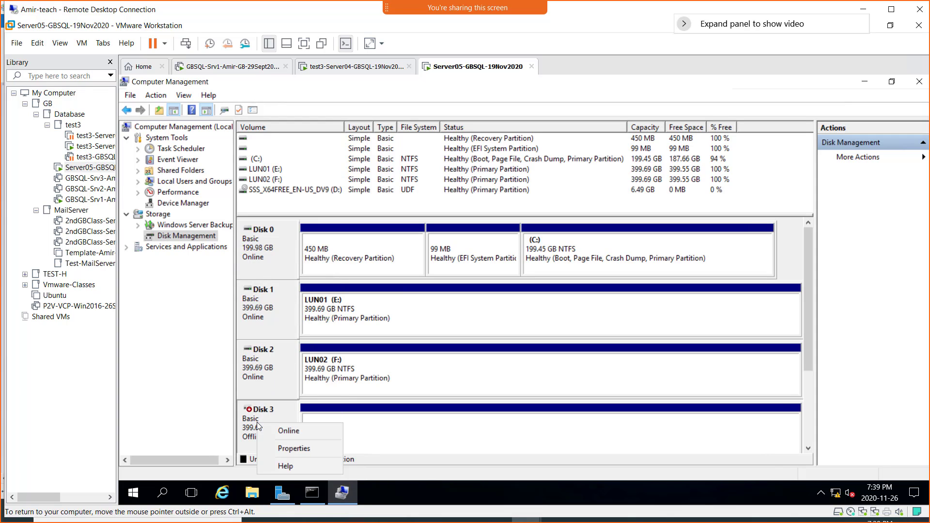
{"action": "left_click", "coordinate": [283, 430]}
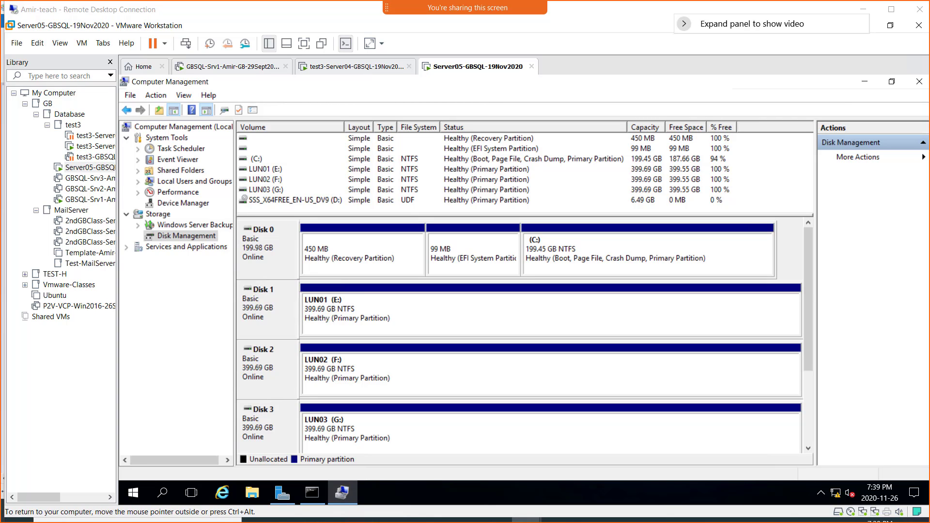
- Review the storage diagram in Paint, and view Server05's drives under This PC in File Explorer
{"action": "key", "text": "alt+Tab"}
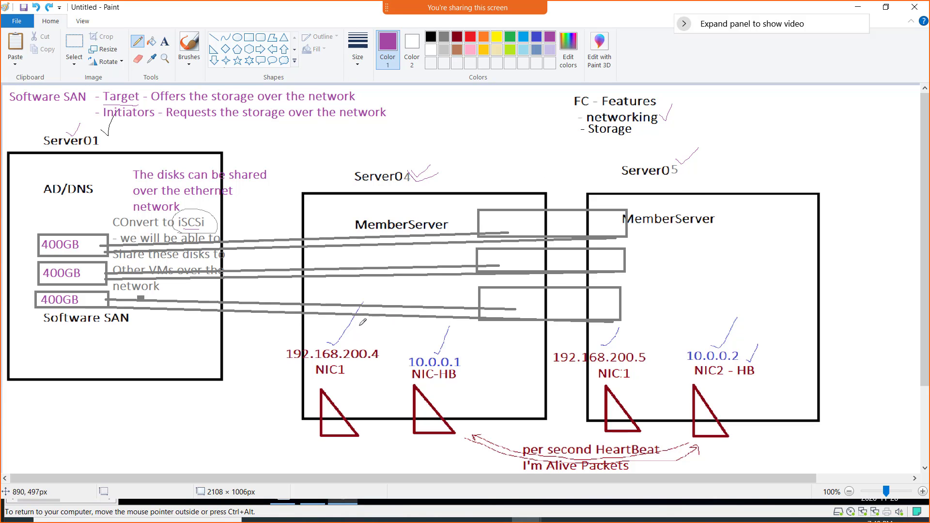
{"action": "key", "text": "alt+Tab"}
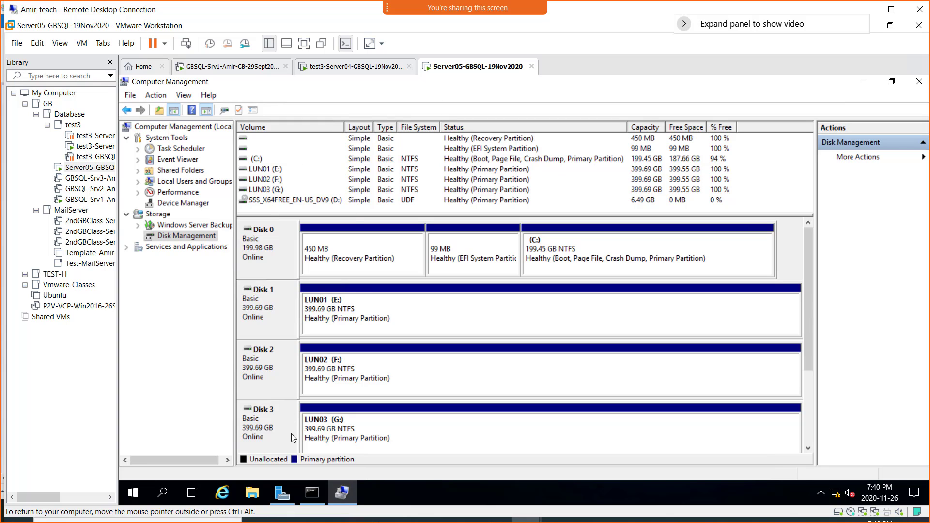
{"action": "left_click", "coordinate": [255, 499]}
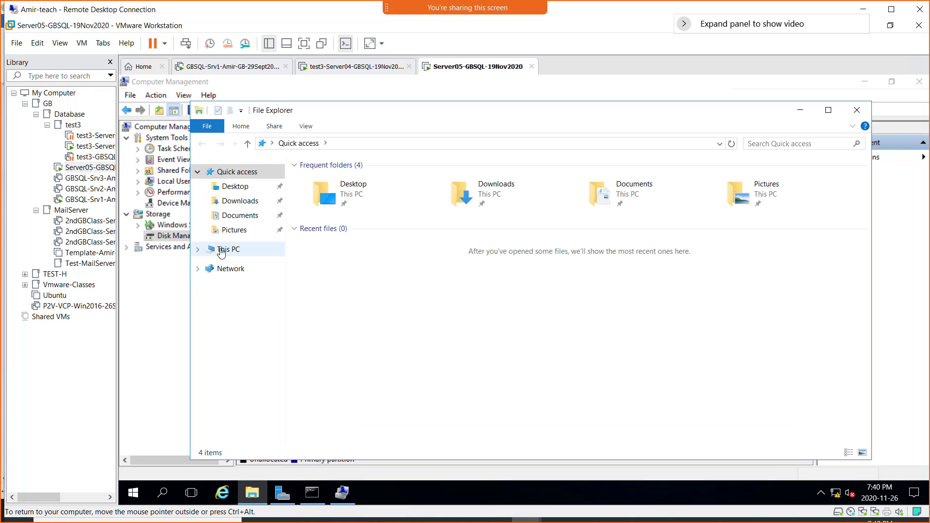
{"action": "left_click", "coordinate": [216, 251]}
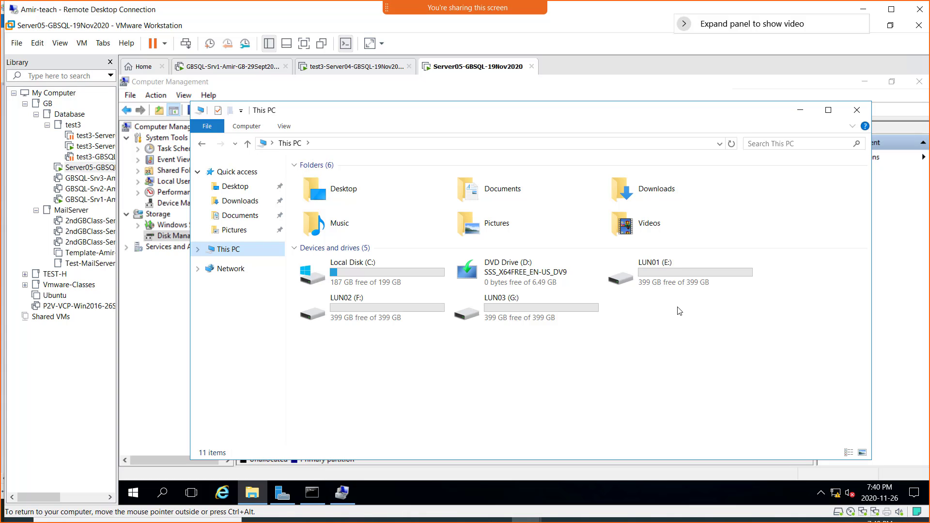
- Dismiss the iSCSI Initiator on Server04, view its drives under This PC for comparison, and return to Server05
{"action": "left_click", "coordinate": [347, 71]}
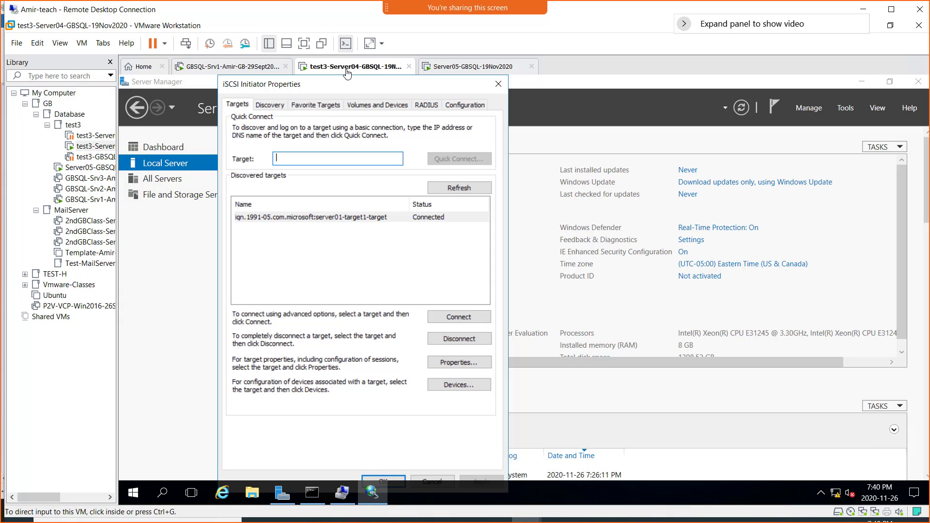
{"action": "left_click", "coordinate": [437, 479]}
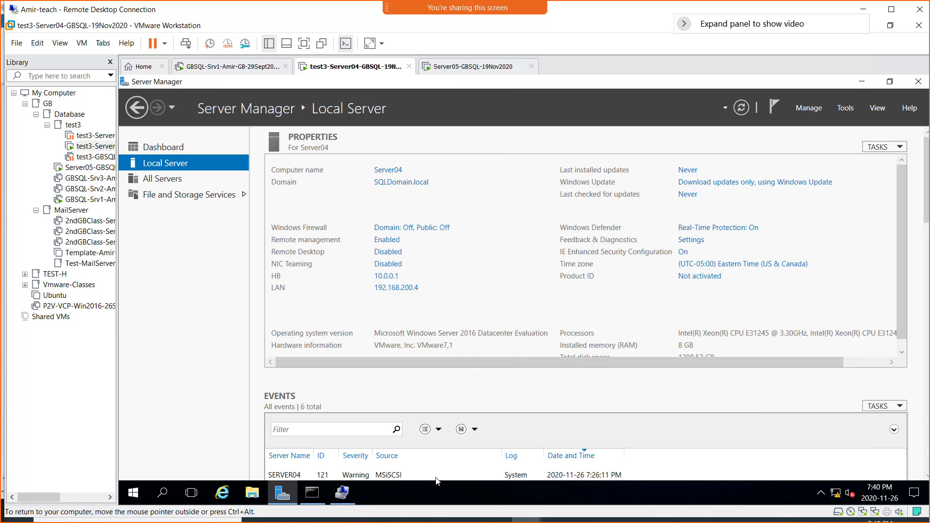
{"action": "left_click", "coordinate": [253, 492]}
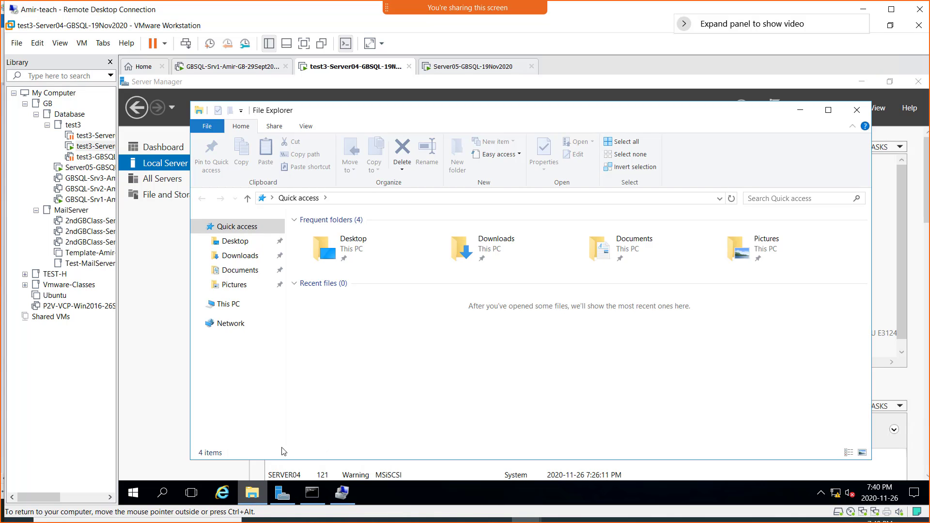
{"action": "left_click", "coordinate": [226, 303]}
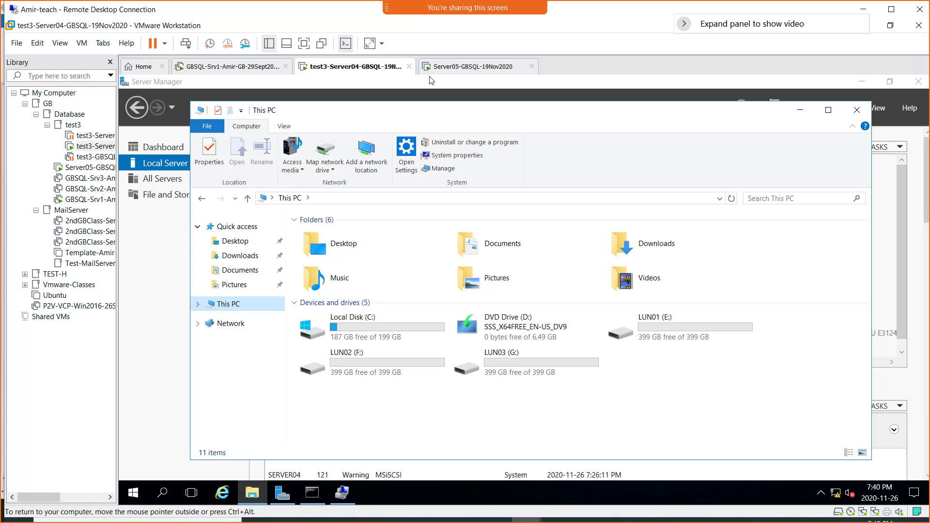
{"action": "left_click", "coordinate": [458, 68]}
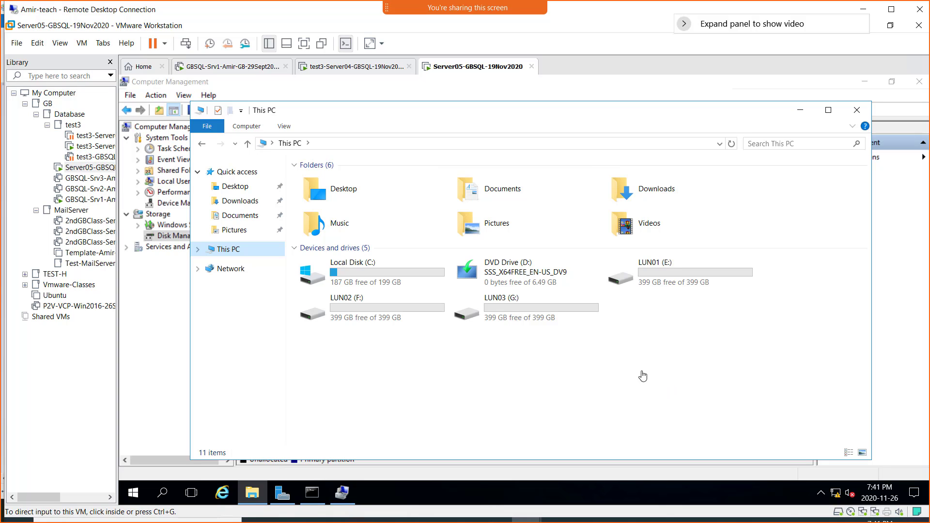
{"action": "left_click", "coordinate": [562, 357]}
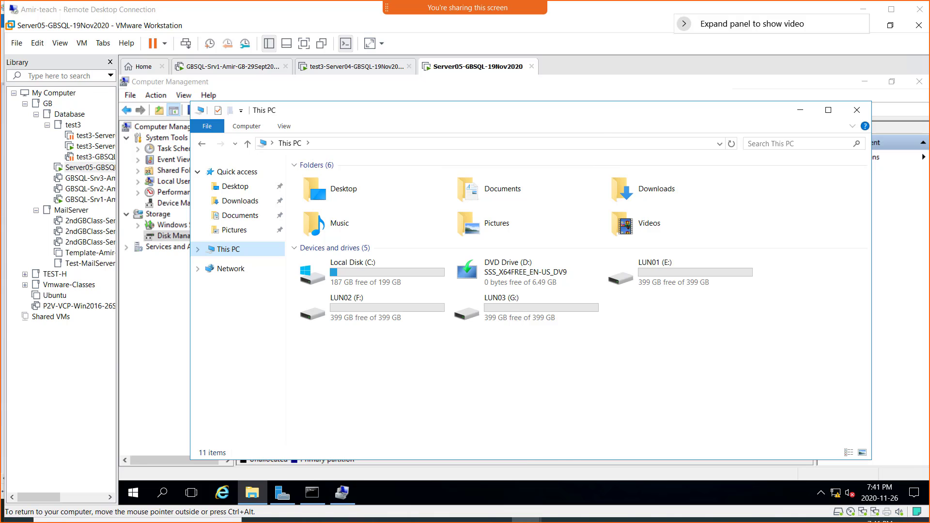
- Switch to the Paint diagram and add the black text "- FC - FailoverCluster" below "Storage" in the FC features list
{"action": "key", "text": "alt+Tab"}
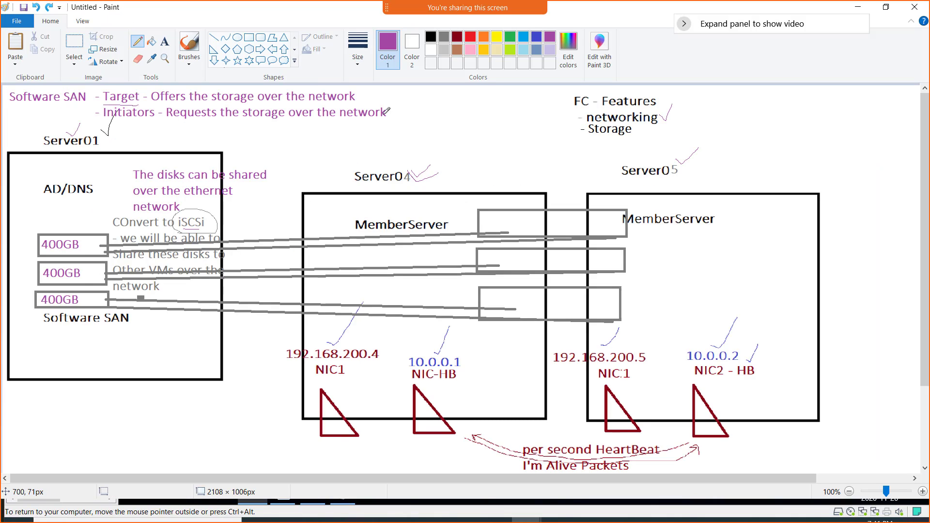
{"action": "left_click", "coordinate": [164, 42]}
{"action": "left_click", "coordinate": [432, 35]}
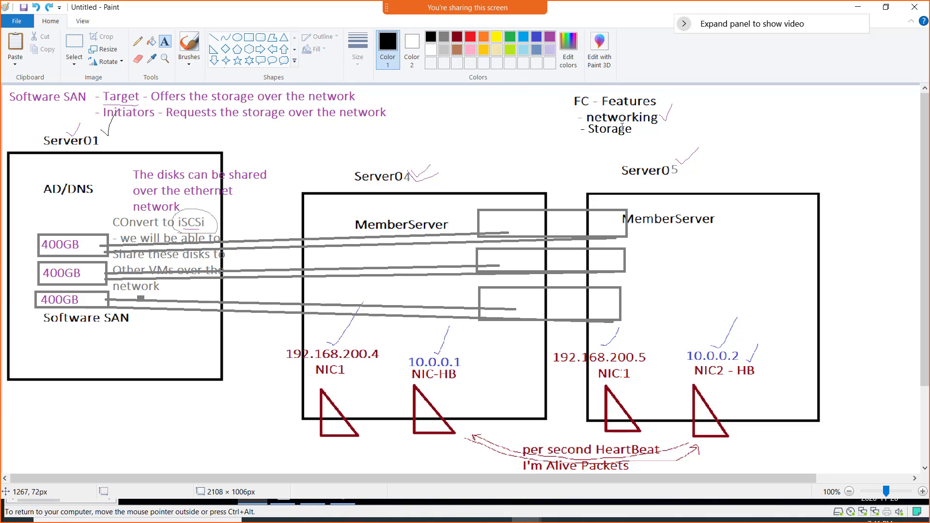
{"action": "left_click", "coordinate": [583, 140]}
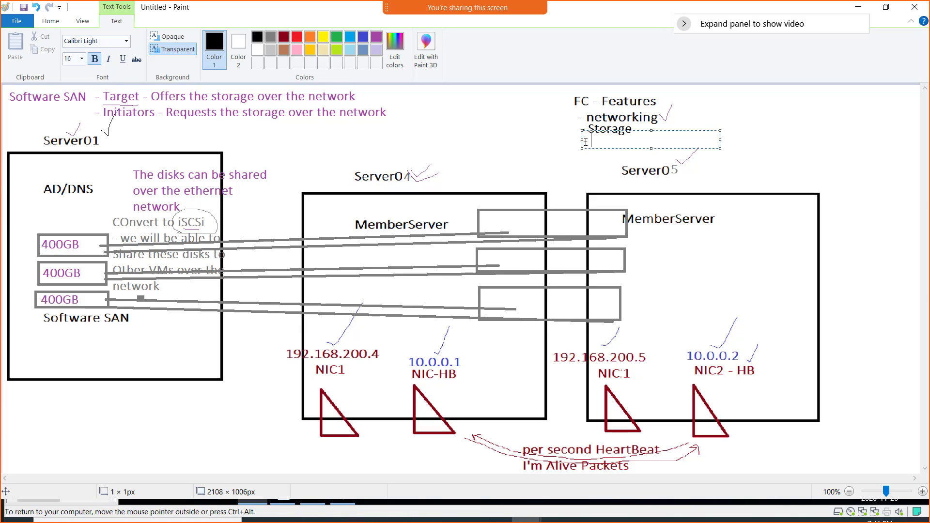
{"action": "type", "text": "FC - FailoverCluster"}
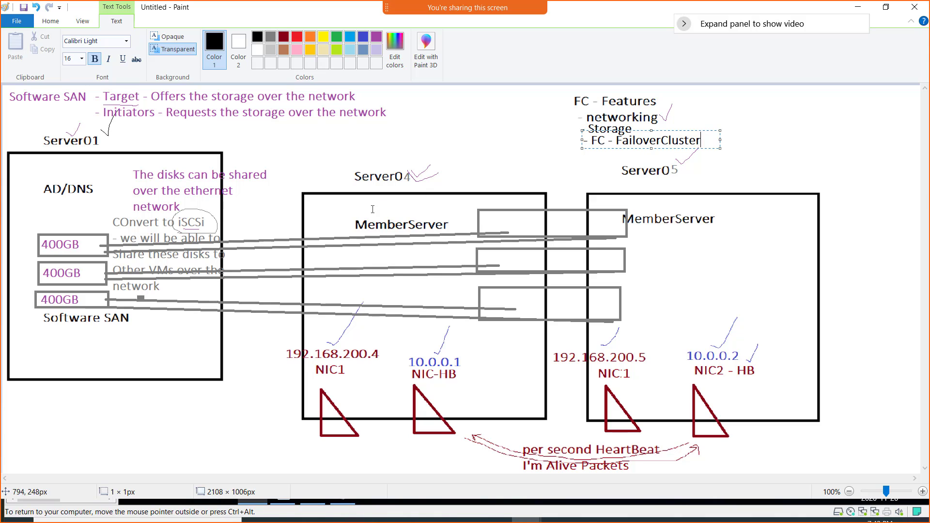
{"action": "left_click", "coordinate": [408, 95]}
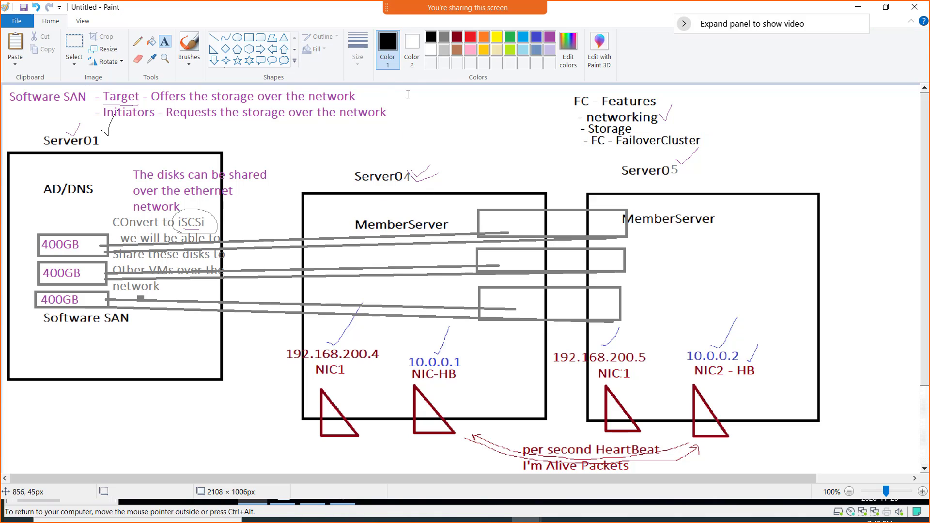
- Add the indigo label "FailoverCluster" near the lower right of the Server04 box, copying its text before closing the text box
{"action": "left_click", "coordinate": [536, 36]}
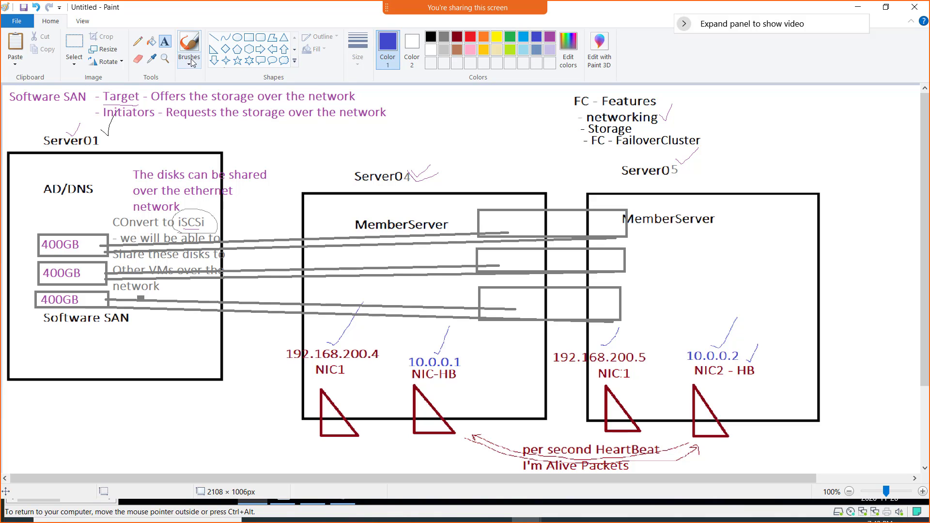
{"action": "left_click", "coordinate": [318, 206]}
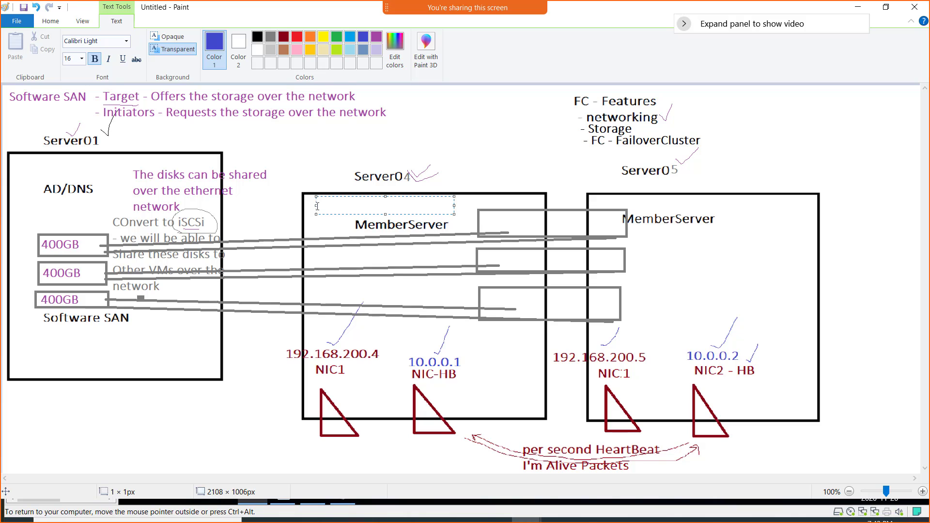
{"action": "left_click", "coordinate": [464, 338]}
{"action": "type", "text": "FailoverCluster"}
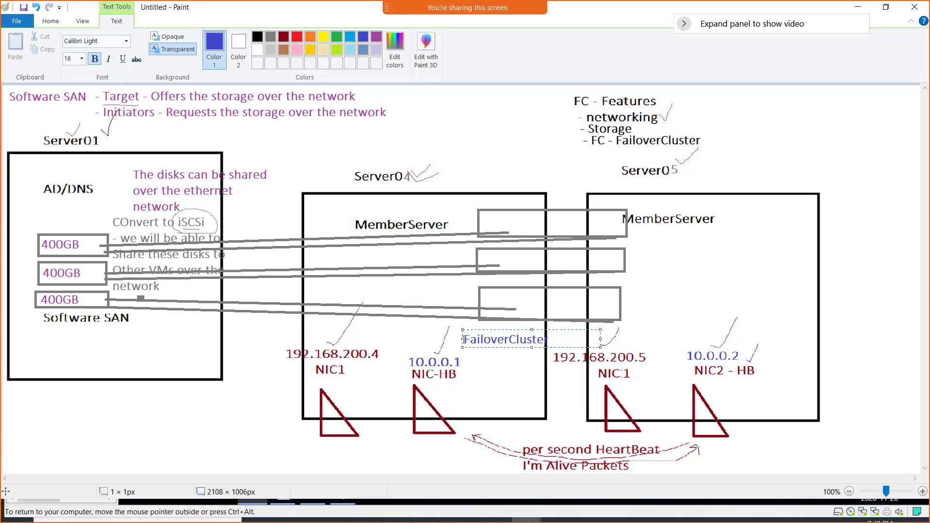
{"action": "left_click_drag", "start_coordinate": [463, 339], "coordinate": [566, 338]}
{"action": "key", "text": "ctrl+c"}
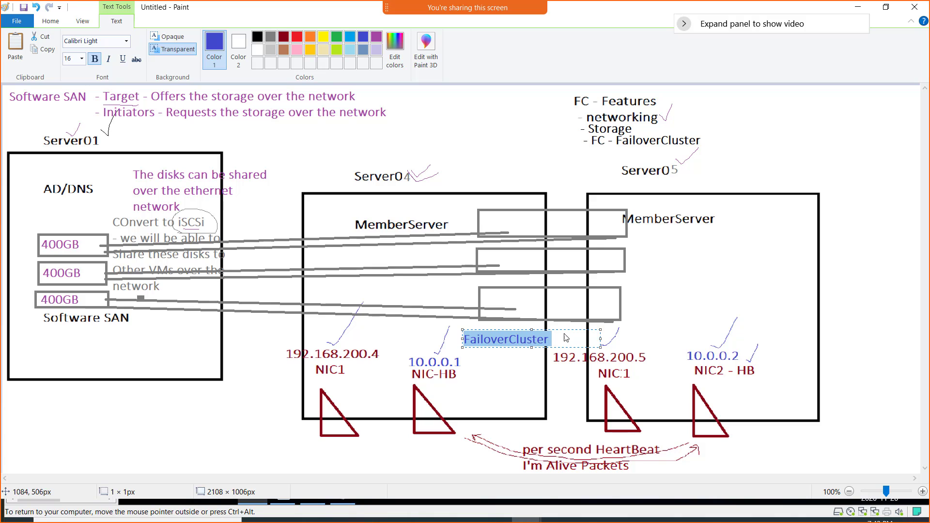
{"action": "left_click", "coordinate": [754, 338]}
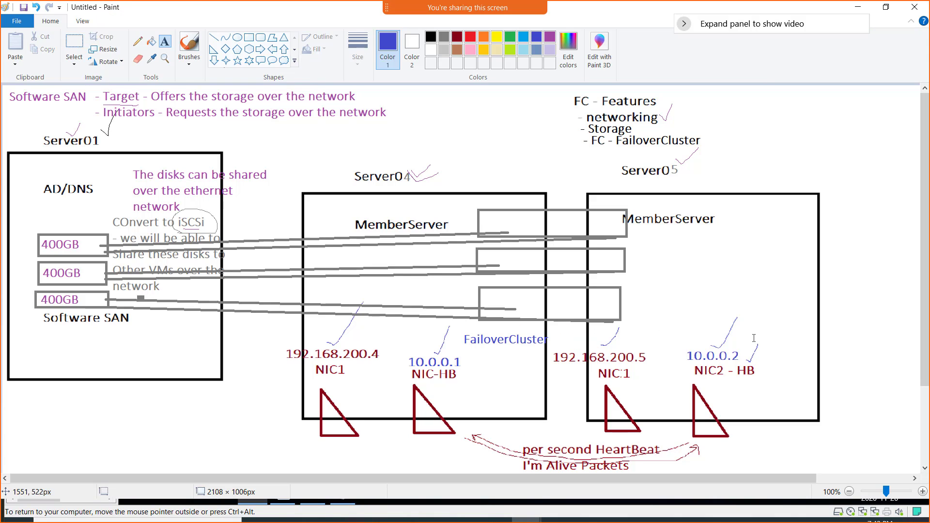
- Paste the copied "FailoverCluster" label near the lower right of the Server05 box and shift its text box slightly inward
{"action": "left_click", "coordinate": [753, 337]}
{"action": "key", "text": "ctrl+v"}
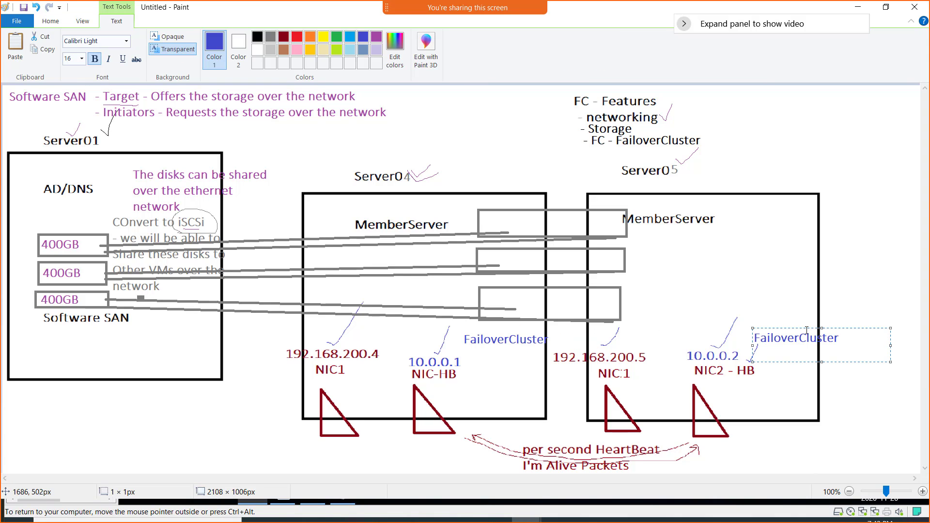
{"action": "left_click_drag", "start_coordinate": [794, 328], "coordinate": [773, 328]}
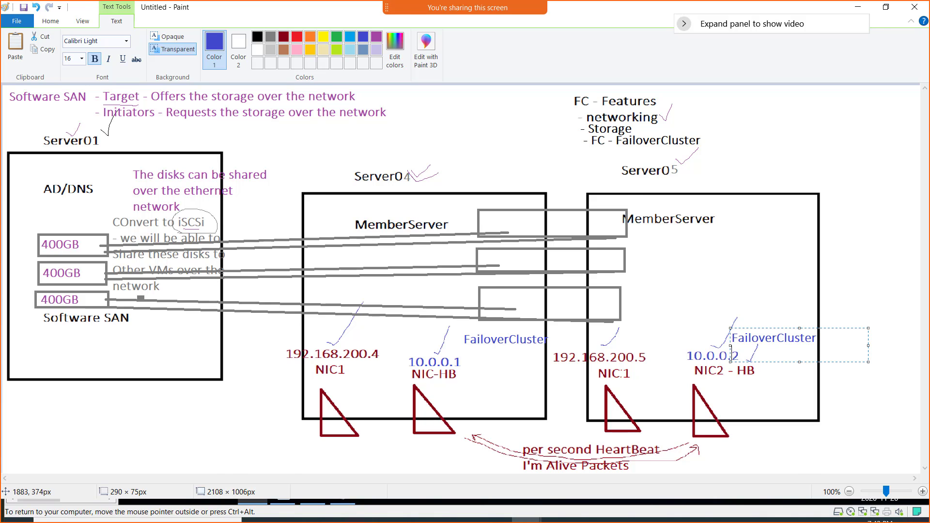
- Switch to the Server04 virtual machine, close This PC, and start the Add Roles and Features Wizard from Server Manager
{"action": "key", "text": "alt+Tab"}
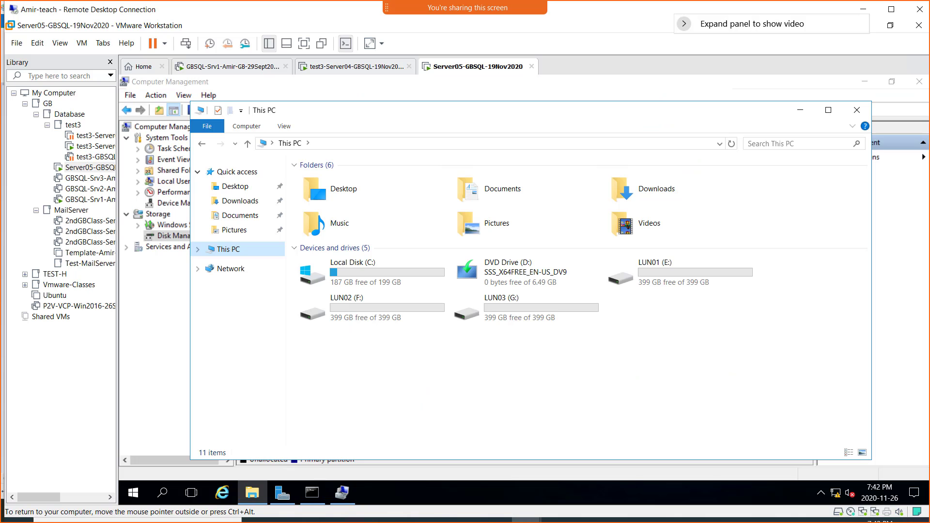
{"action": "left_click", "coordinate": [340, 71]}
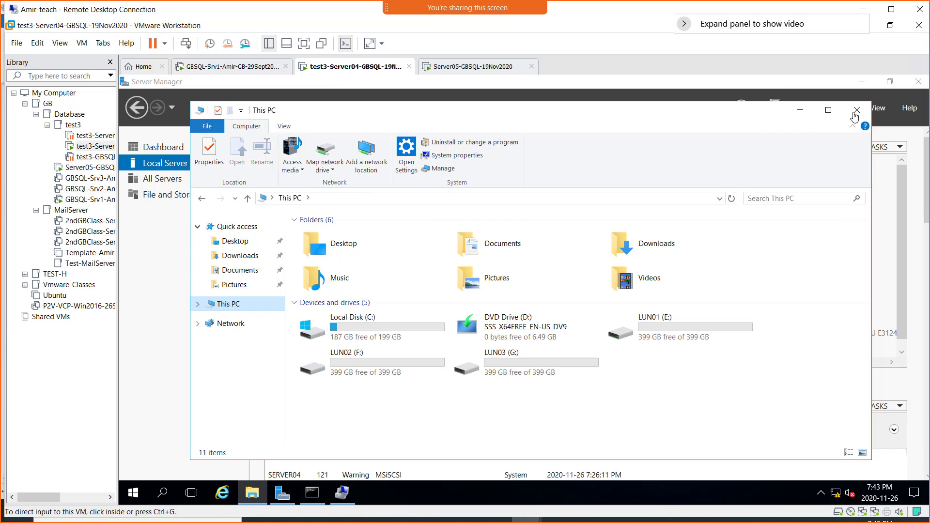
{"action": "left_click", "coordinate": [855, 112]}
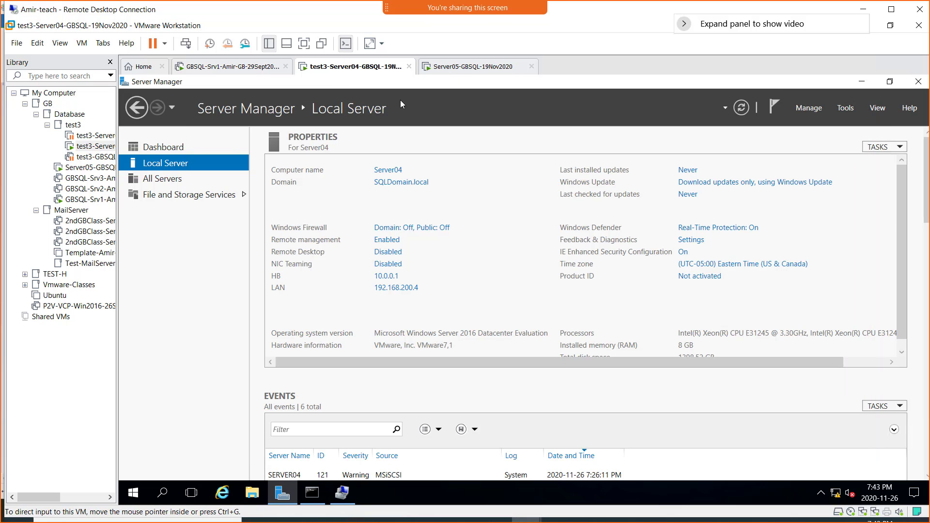
{"action": "left_click", "coordinate": [159, 150]}
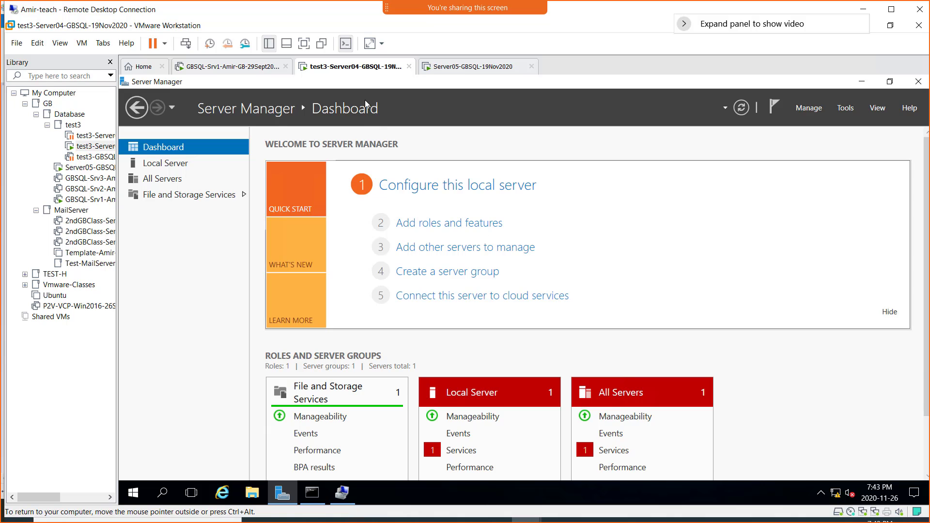
{"action": "left_click", "coordinate": [447, 224]}
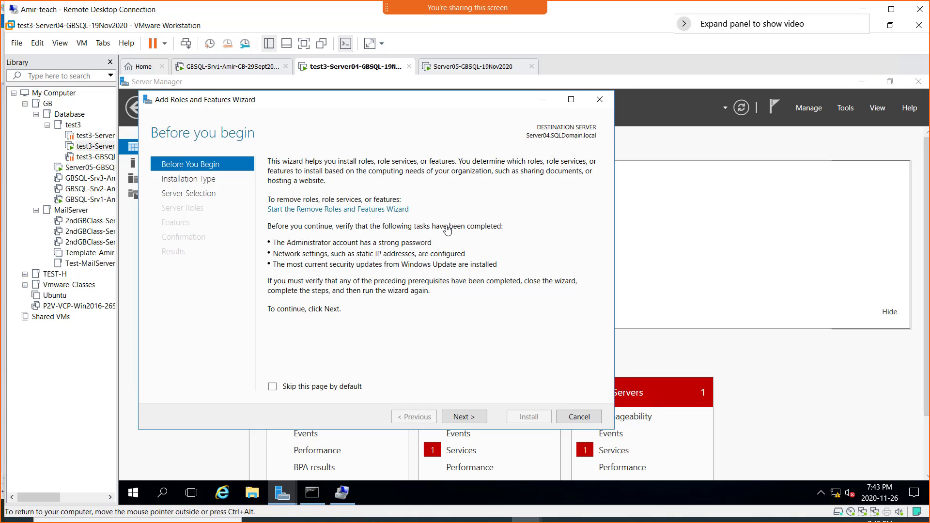
- Proceed to feature selection with role-based installation on Server04.SQLDomain.local, adding no server roles
{"action": "left_click", "coordinate": [464, 417]}
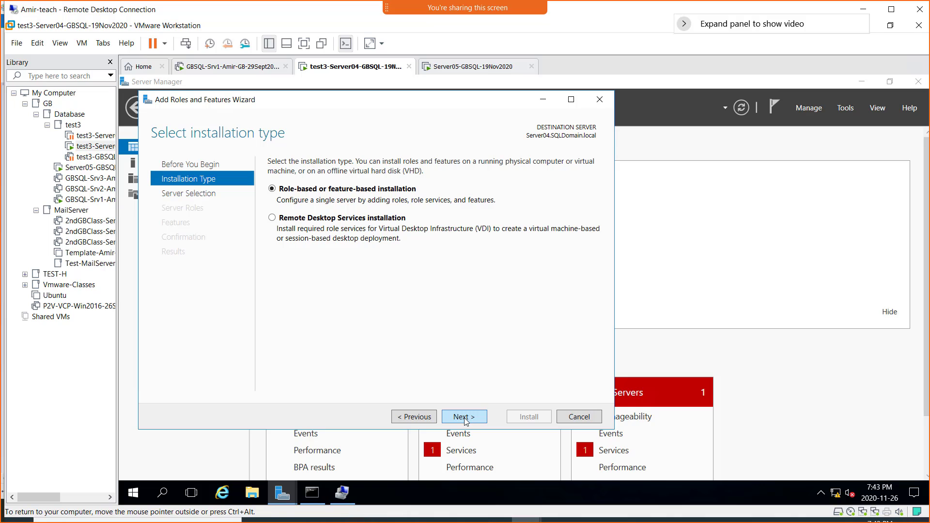
{"action": "left_click", "coordinate": [464, 417]}
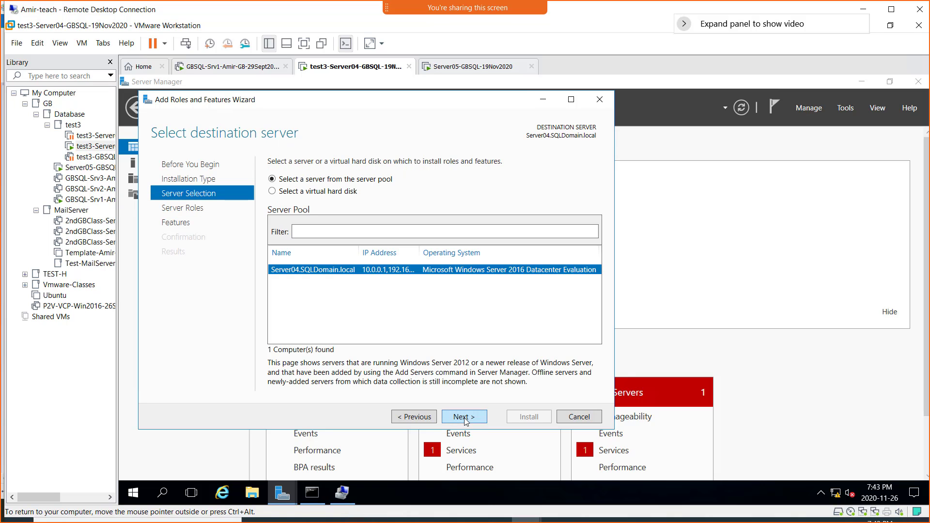
{"action": "left_click", "coordinate": [464, 418]}
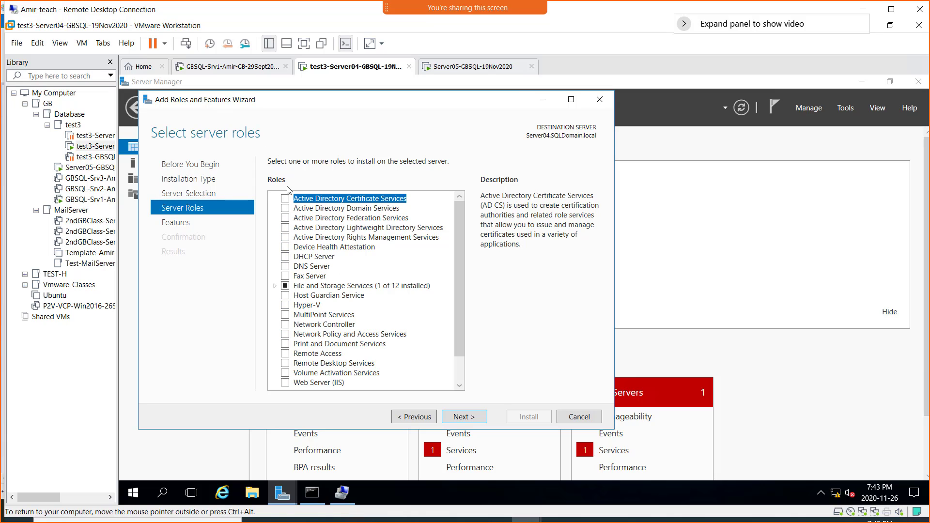
{"action": "left_click", "coordinate": [461, 420]}
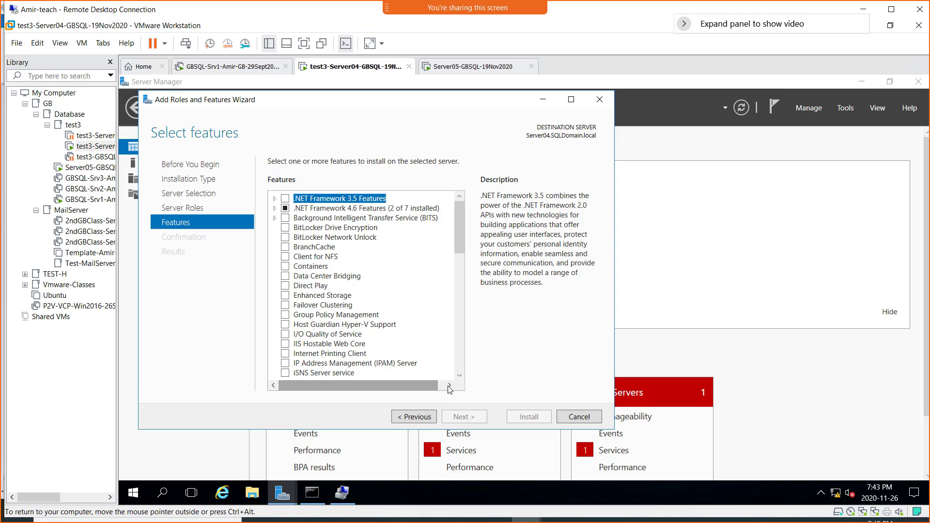
- Look through the list of installable features on Server04 and return to its beginning
{"action": "left_click", "coordinate": [459, 375]}
{"action": "left_click", "coordinate": [459, 375]}
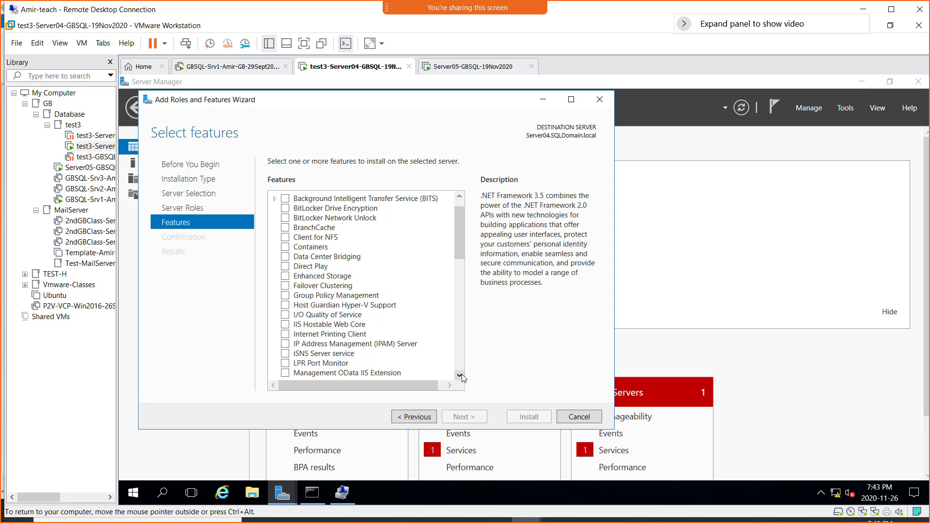
{"action": "left_click", "coordinate": [459, 375]}
{"action": "left_click", "coordinate": [459, 375]}
{"action": "left_click", "coordinate": [459, 374]}
{"action": "left_click", "coordinate": [459, 374]}
{"action": "left_click", "coordinate": [460, 375]}
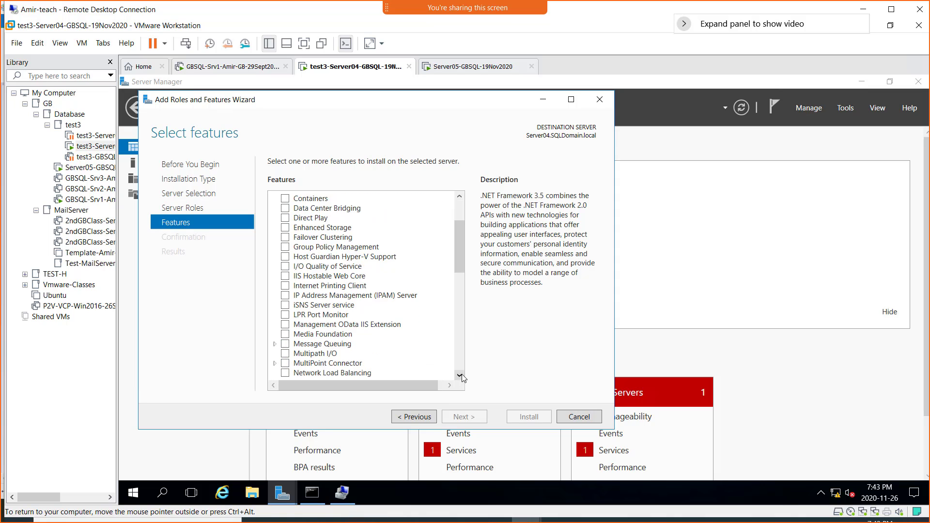
{"action": "left_click", "coordinate": [459, 375]}
{"action": "left_click", "coordinate": [460, 375]}
{"action": "left_click", "coordinate": [460, 374]}
{"action": "left_click", "coordinate": [460, 375]}
{"action": "left_click", "coordinate": [460, 375]}
{"action": "left_click", "coordinate": [460, 375]}
{"action": "left_click", "coordinate": [460, 375]}
{"action": "left_click", "coordinate": [459, 375]}
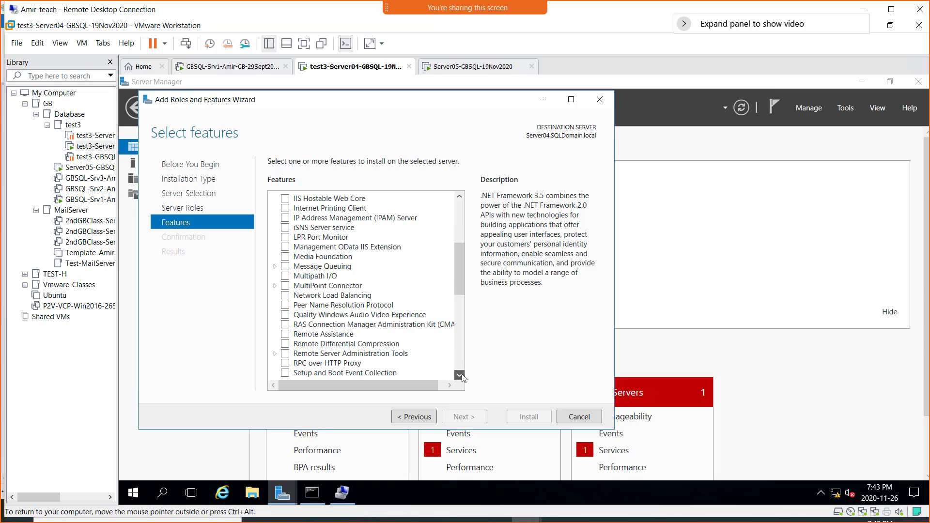
{"action": "left_click", "coordinate": [460, 375]}
{"action": "left_click", "coordinate": [459, 375]}
{"action": "left_click", "coordinate": [459, 375]}
{"action": "left_click", "coordinate": [460, 375]}
{"action": "left_click", "coordinate": [460, 374]}
{"action": "left_click", "coordinate": [460, 374]}
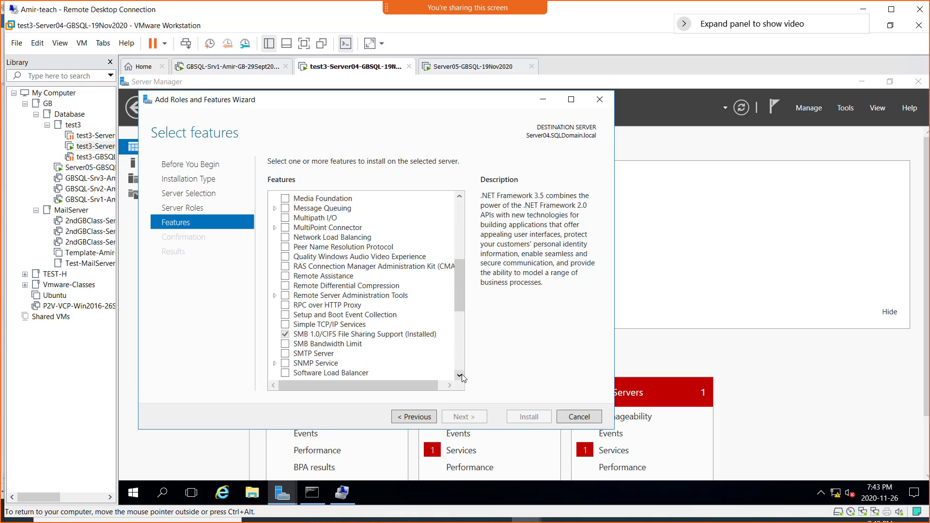
{"action": "left_click", "coordinate": [460, 375]}
{"action": "left_click", "coordinate": [460, 375]}
{"action": "left_click", "coordinate": [459, 375]}
{"action": "left_click", "coordinate": [460, 375]}
{"action": "left_click", "coordinate": [459, 375]}
{"action": "left_click", "coordinate": [460, 375]}
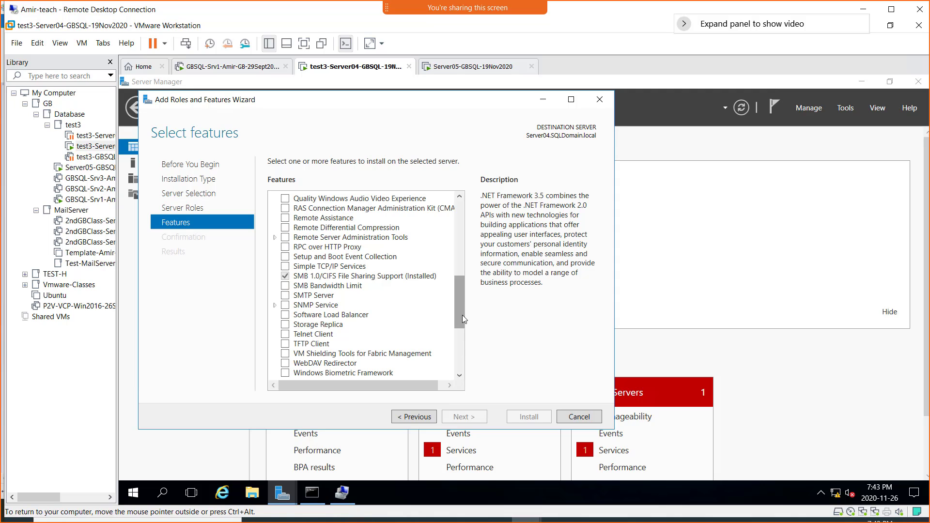
{"action": "left_click_drag", "start_coordinate": [462, 316], "coordinate": [466, 225]}
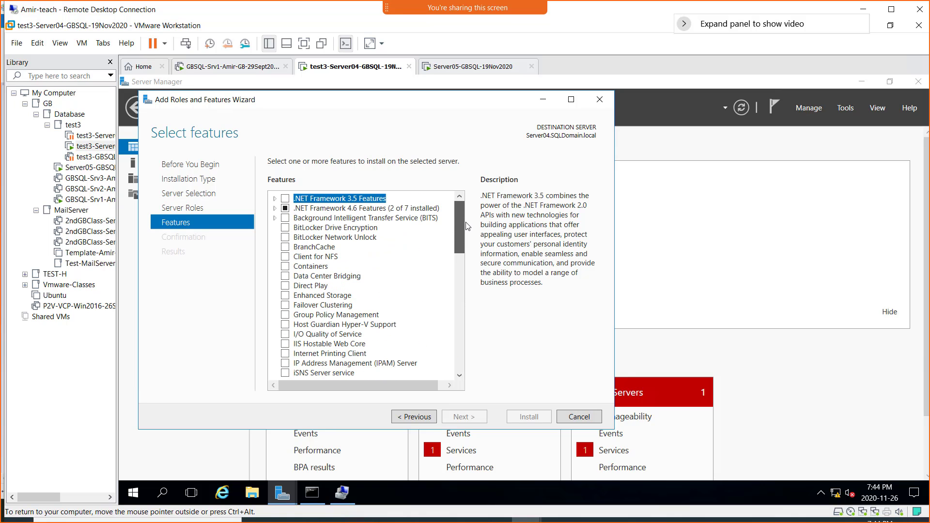
- Select the Failover Clustering feature for Server04 and add its required management tools
{"action": "left_click", "coordinate": [318, 306]}
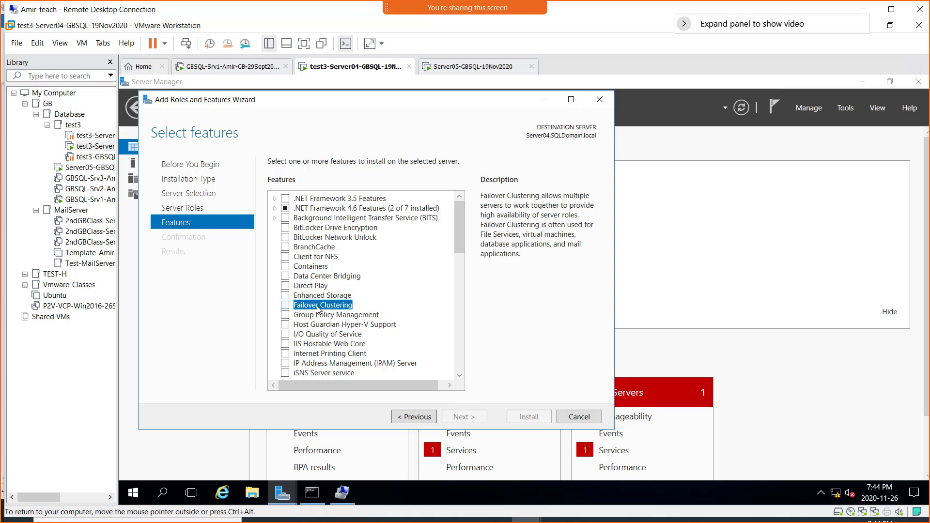
{"action": "left_click", "coordinate": [285, 307]}
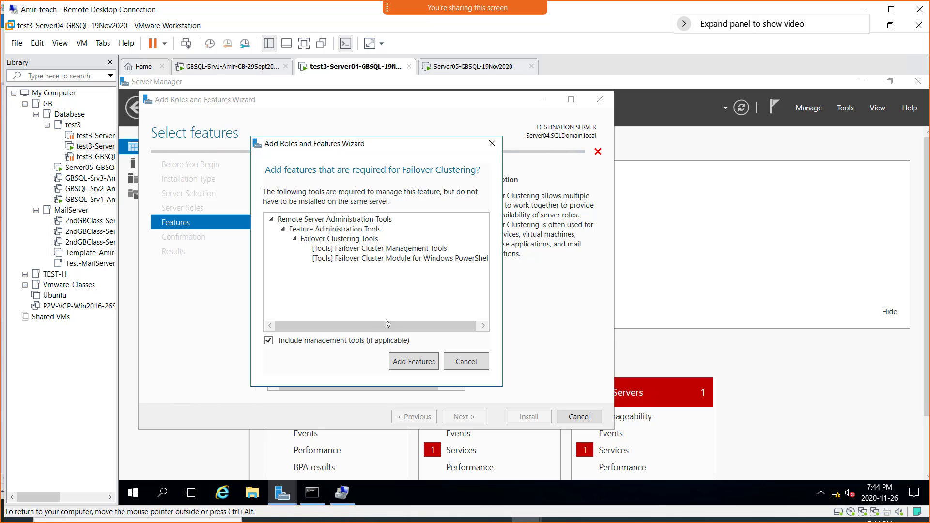
{"action": "left_click", "coordinate": [410, 367]}
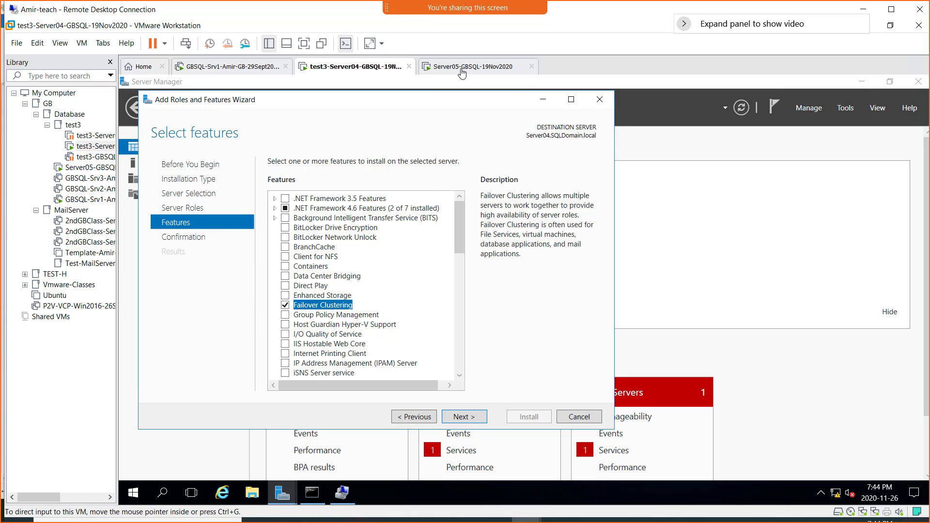
- Allow automatic restart of Server04 if required and start installing Failover Clustering
{"action": "left_click", "coordinate": [473, 419]}
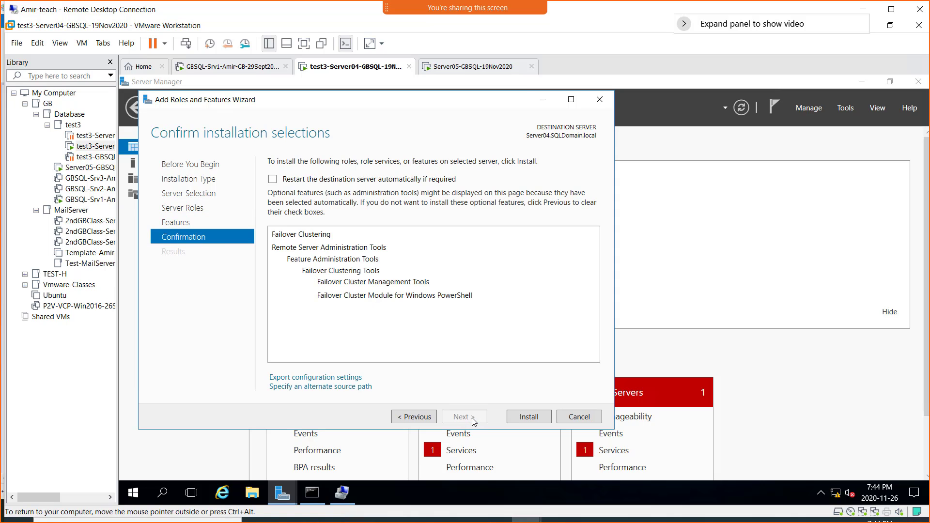
{"action": "left_click", "coordinate": [304, 181]}
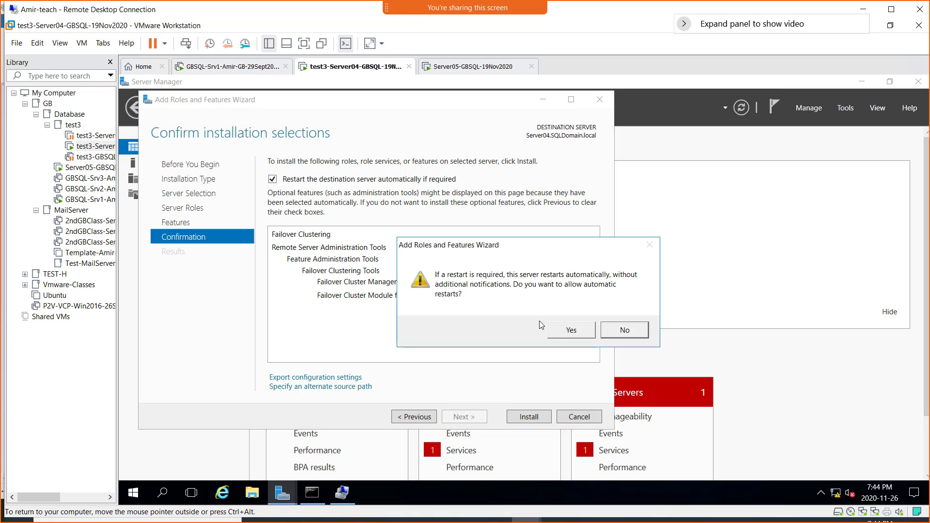
{"action": "left_click", "coordinate": [558, 332]}
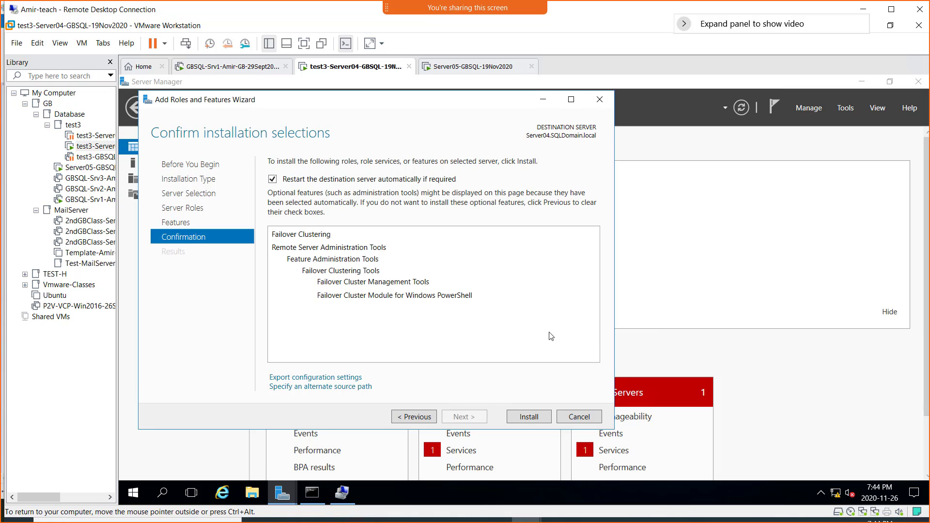
{"action": "left_click", "coordinate": [526, 420]}
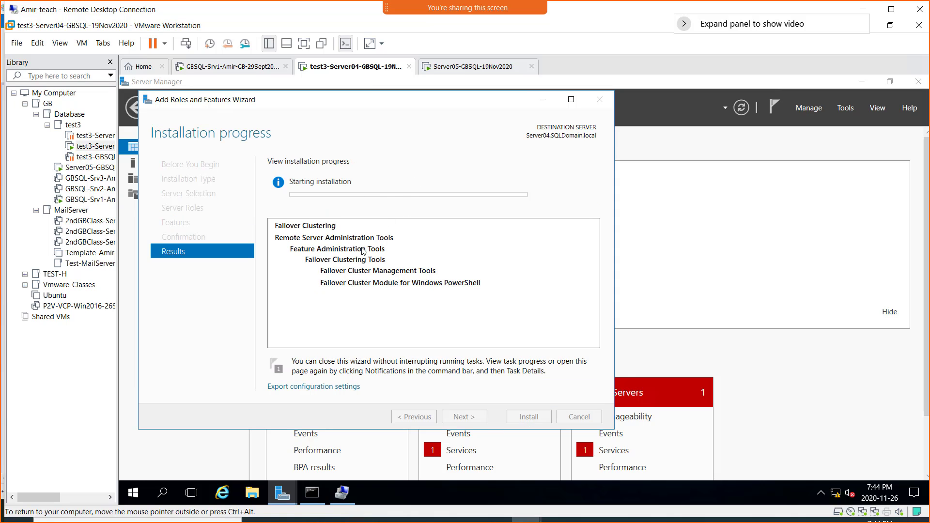
- Switch to the Server05 virtual machine, close This PC and Computer Management, and start the Add Roles and Features Wizard
{"action": "left_click", "coordinate": [463, 71]}
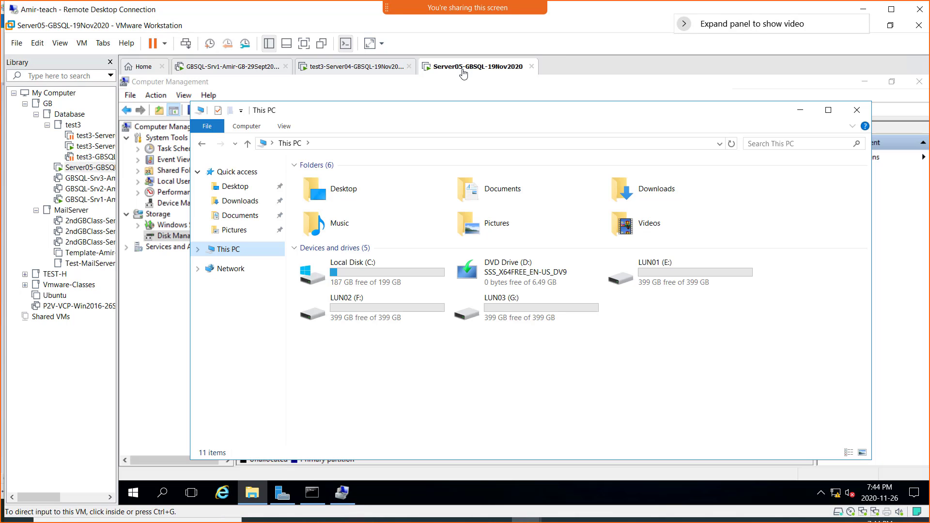
{"action": "left_click", "coordinate": [856, 110]}
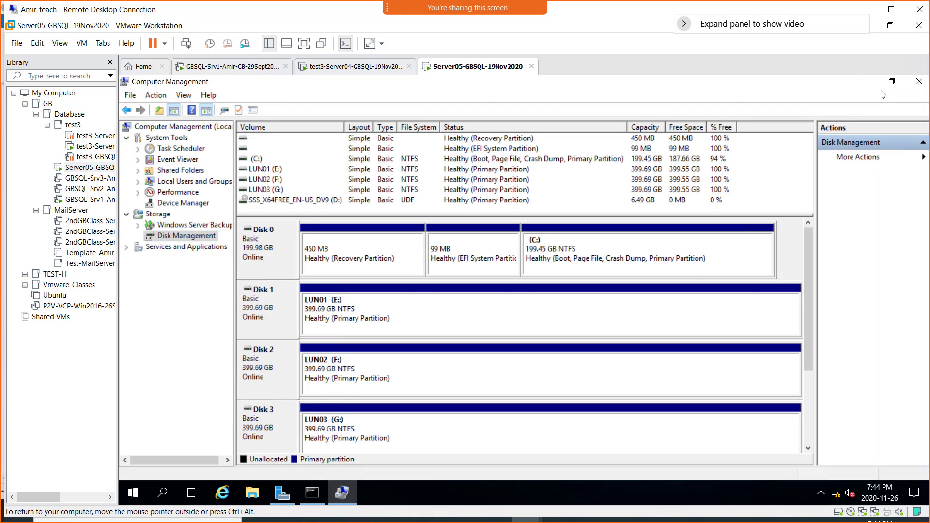
{"action": "left_click", "coordinate": [918, 83]}
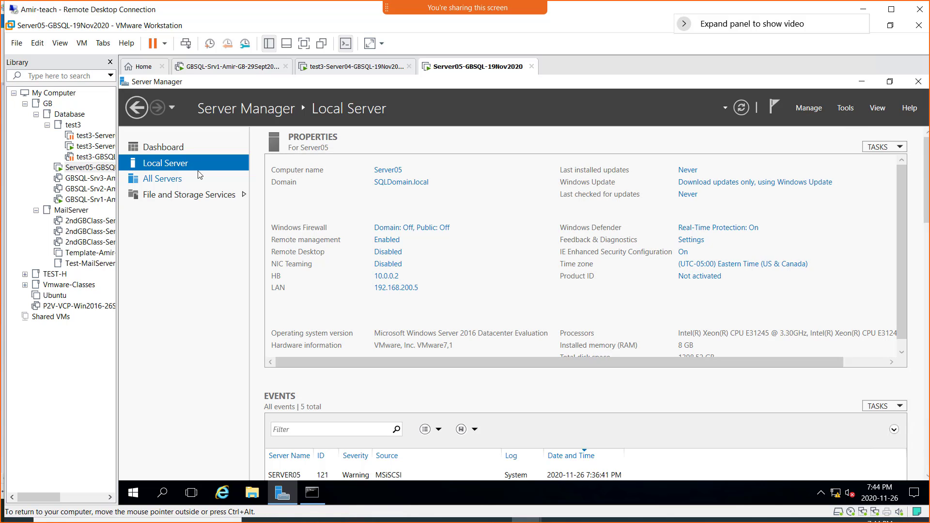
{"action": "left_click", "coordinate": [173, 152]}
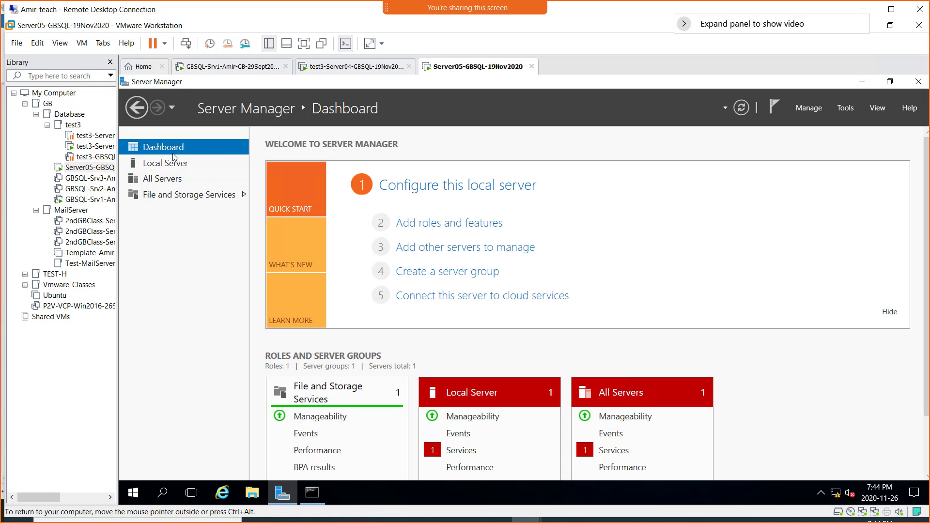
{"action": "left_click", "coordinate": [451, 224]}
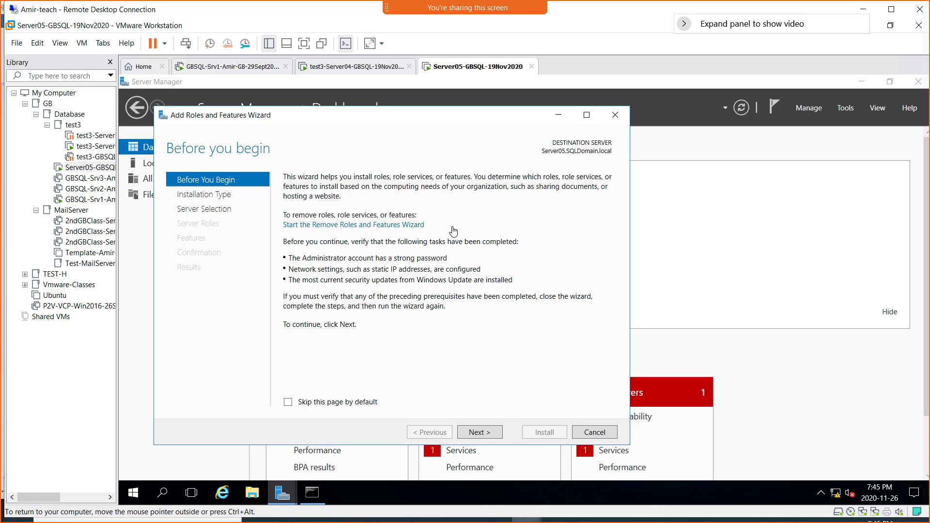
- Using role-based installation on Server05.SQLDomain.local with no added roles, select Failover Clustering and include its management tools
{"action": "left_click", "coordinate": [484, 434]}
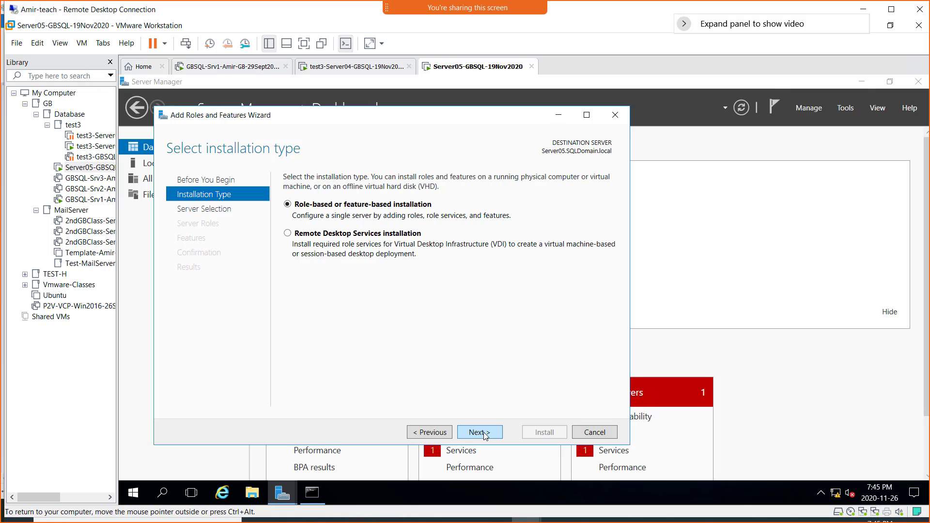
{"action": "left_click", "coordinate": [485, 434]}
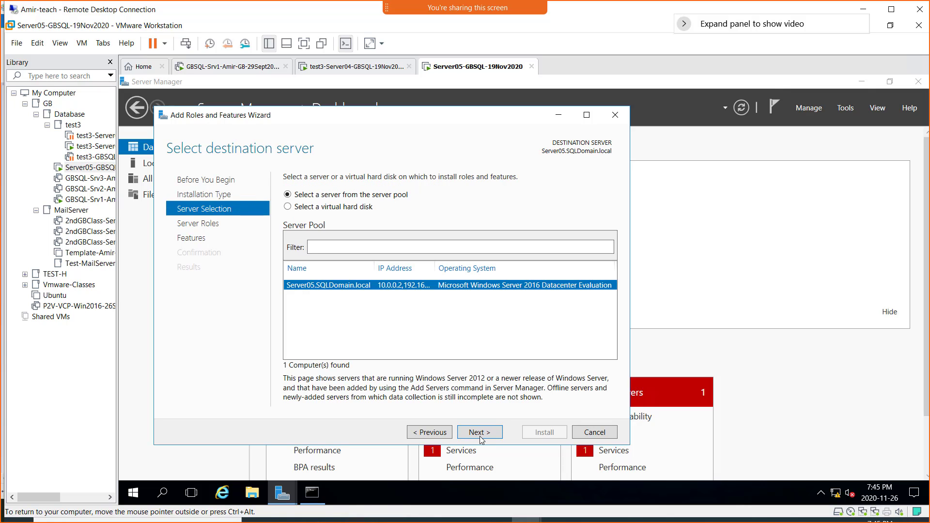
{"action": "left_click", "coordinate": [482, 438]}
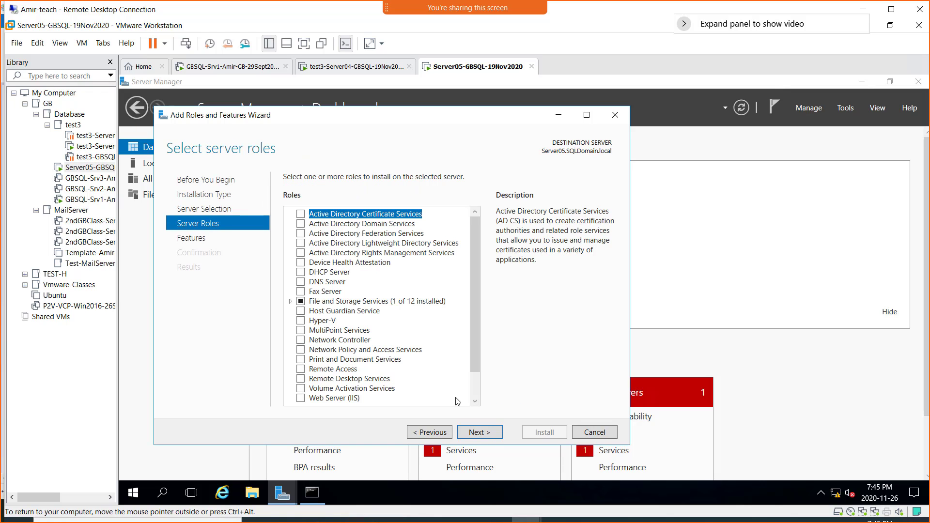
{"action": "left_click", "coordinate": [480, 433]}
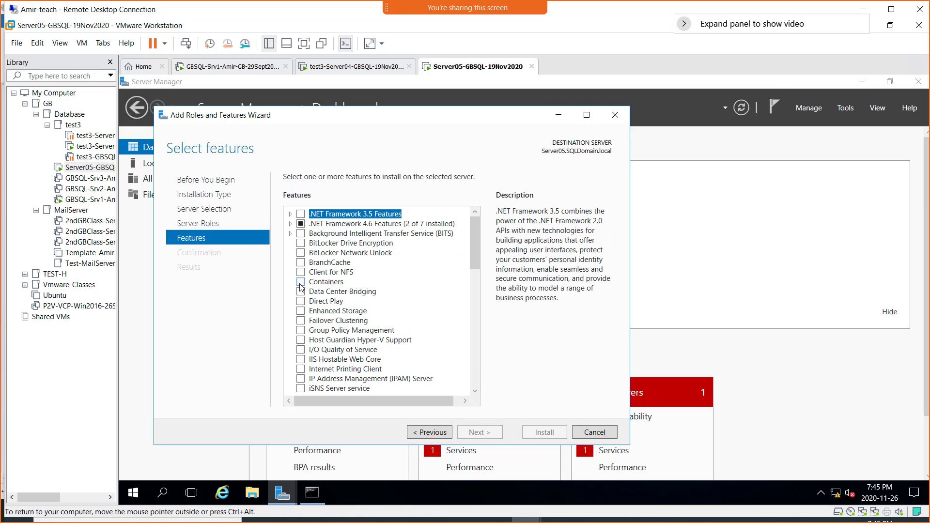
{"action": "left_click", "coordinate": [300, 320]}
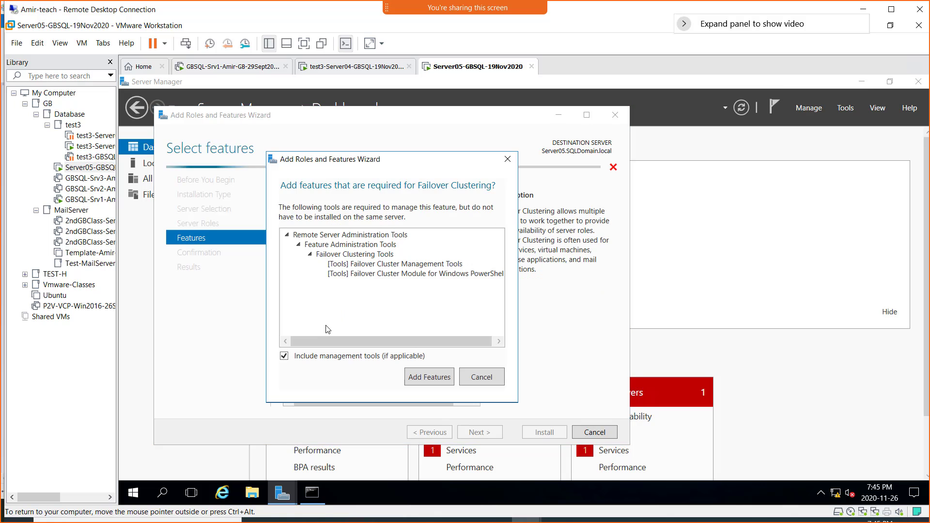
{"action": "left_click", "coordinate": [429, 377]}
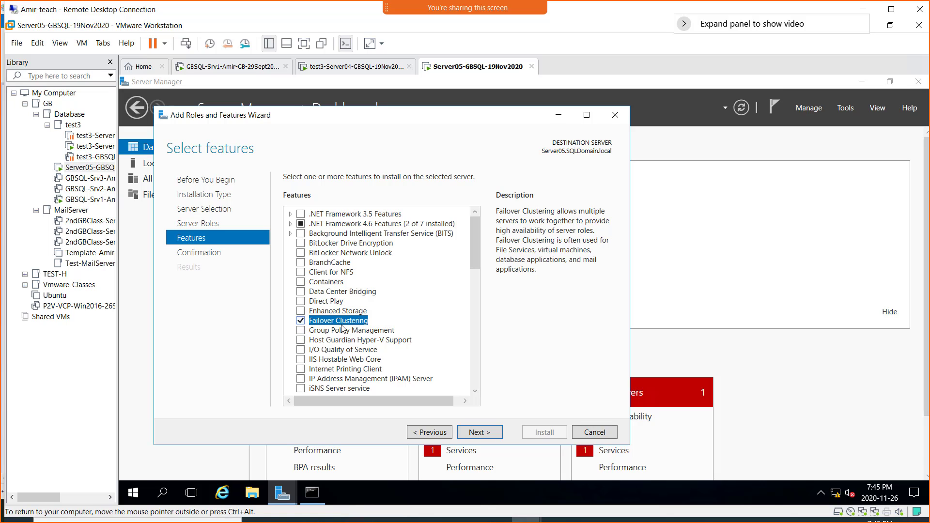
- Allow automatic restart of Server05 if required, install Failover Clustering, and clear the finished wizard and Command Prompt from view
{"action": "left_click", "coordinate": [489, 433]}
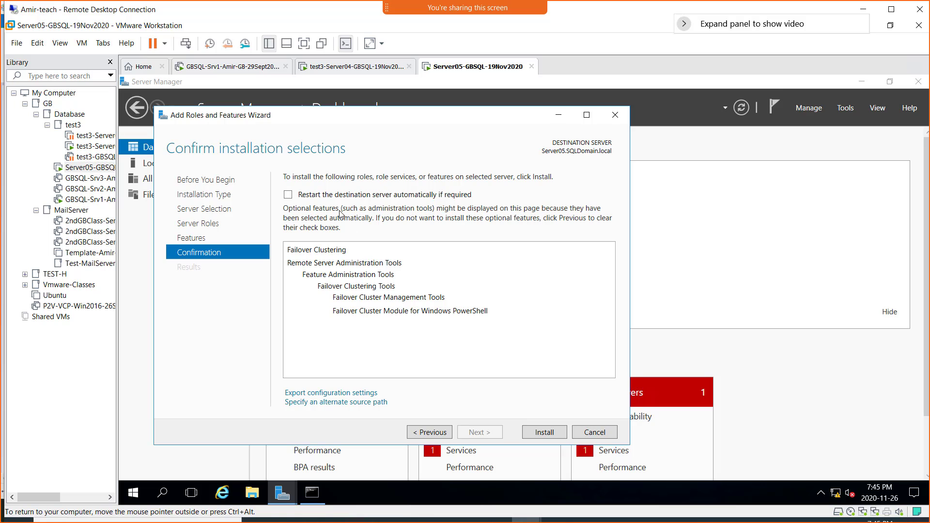
{"action": "left_click", "coordinate": [327, 196]}
{"action": "left_click", "coordinate": [564, 331]}
{"action": "left_click", "coordinate": [545, 433]}
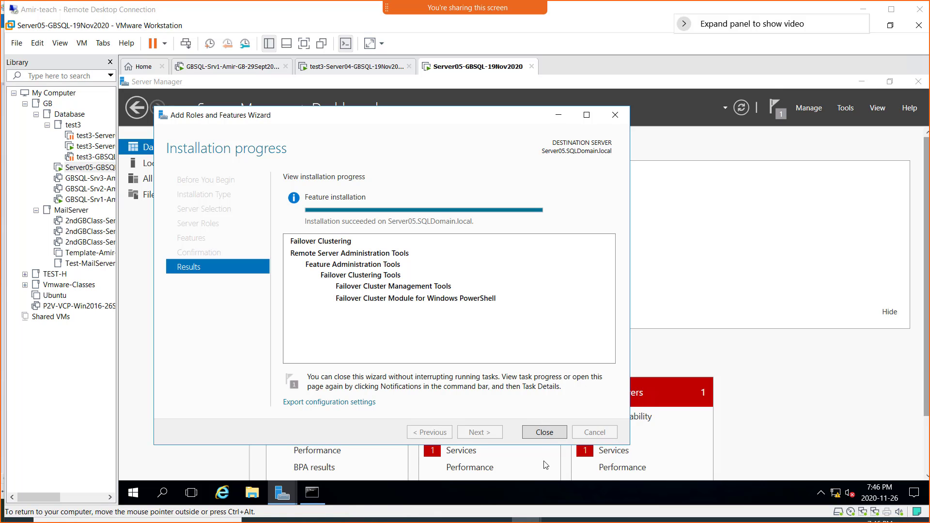
{"action": "left_click", "coordinate": [543, 432]}
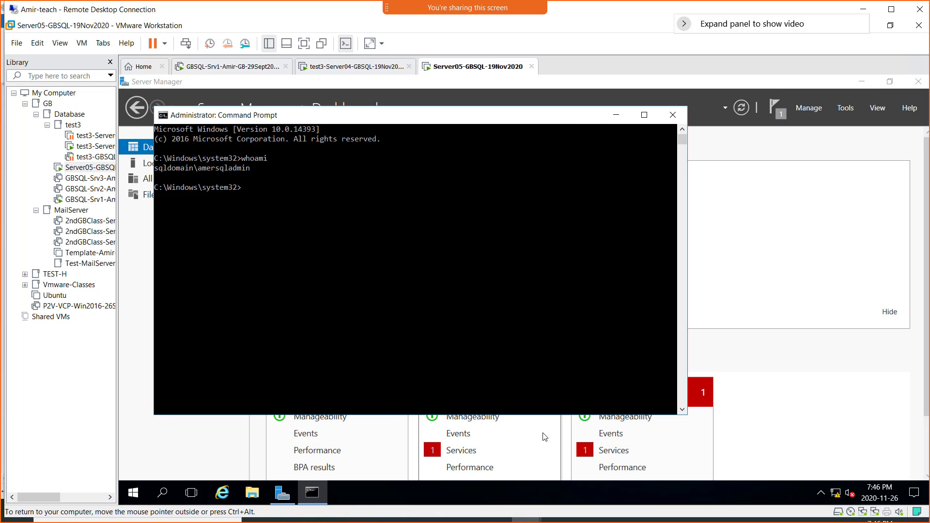
{"action": "left_click", "coordinate": [616, 115]}
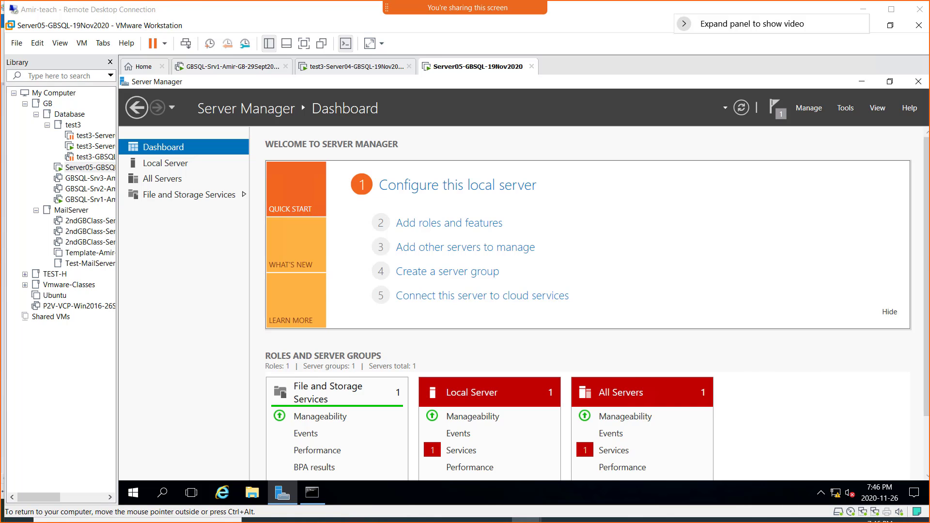
- Switch to the Paint diagram and draw freehand blue check marks above the FailoverCluster labels for Server04 and Server05
{"action": "key", "text": "alt+Tab"}
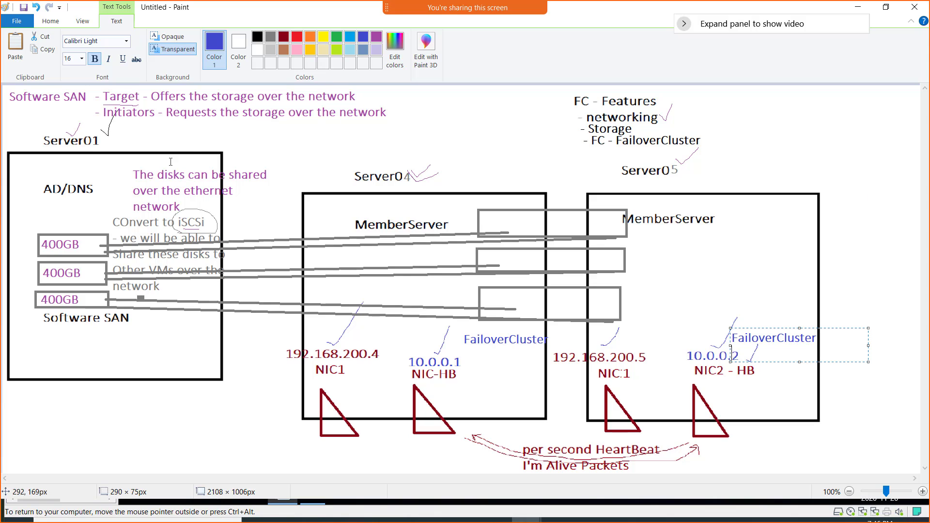
{"action": "left_click", "coordinate": [733, 325]}
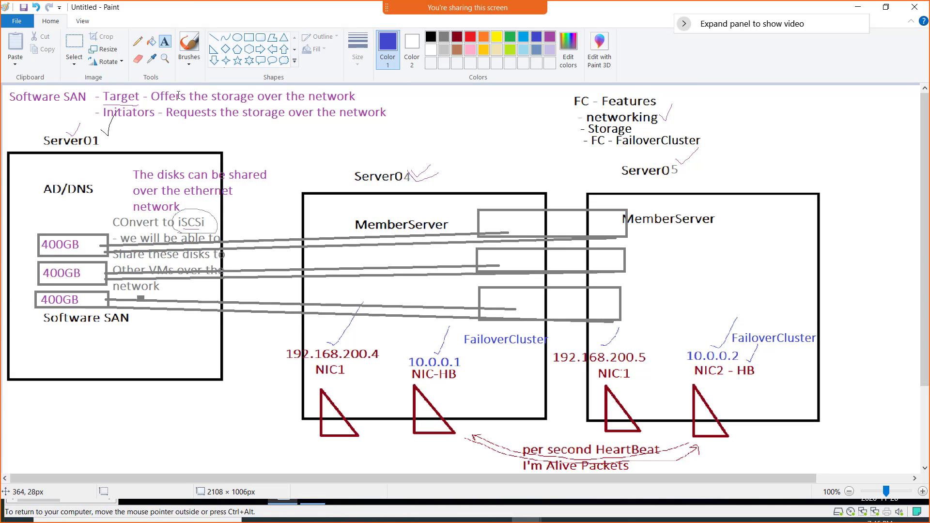
{"action": "left_click", "coordinate": [142, 48]}
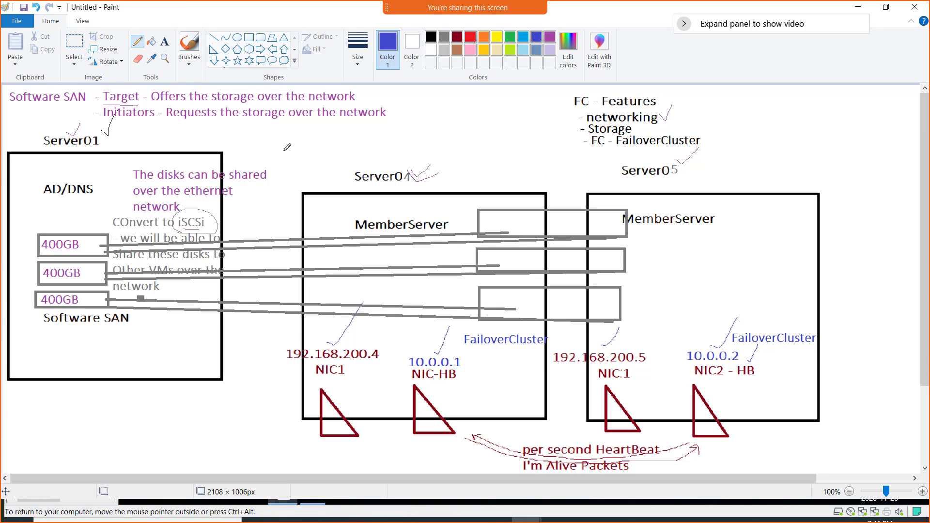
{"action": "left_click_drag", "start_coordinate": [492, 323], "coordinate": [499, 319]}
{"action": "left_click_drag", "start_coordinate": [770, 322], "coordinate": [787, 307]}
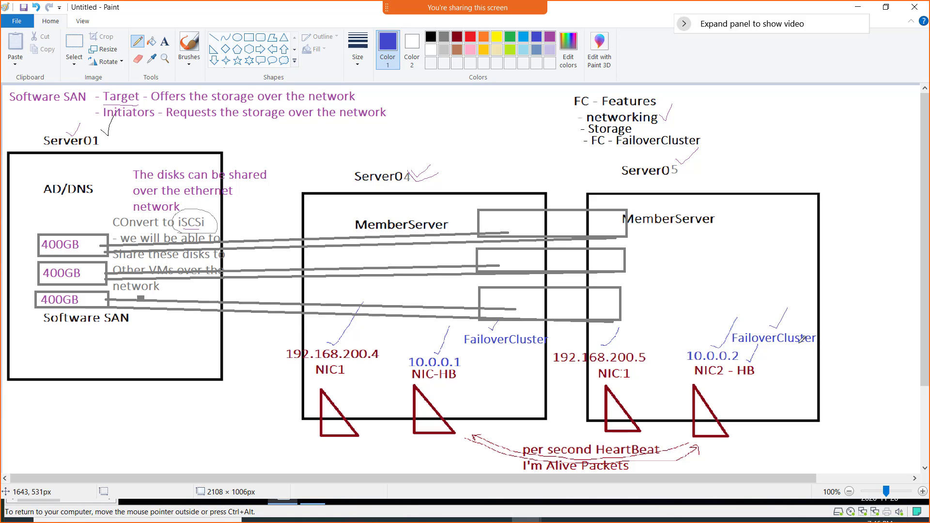
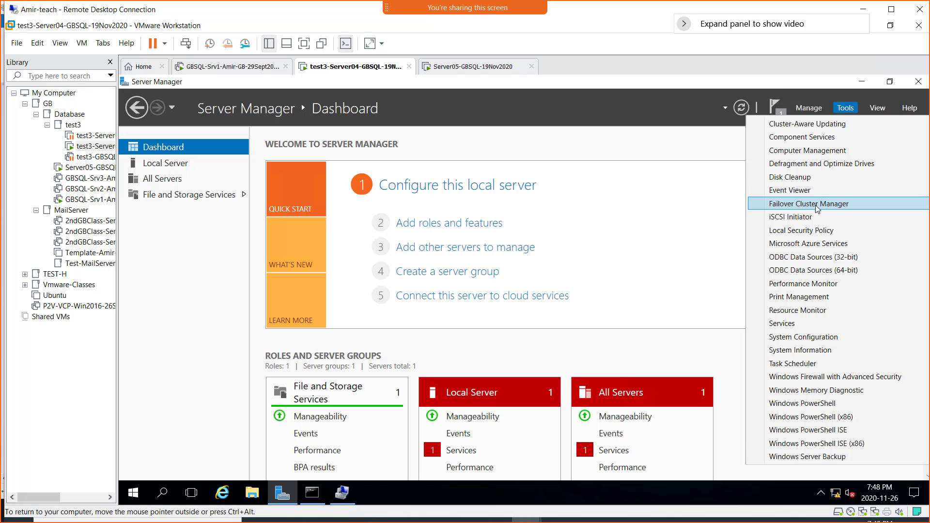
- Open Failover Cluster Manager on the Server04 virtual machine
{"action": "left_click", "coordinate": [815, 205]}
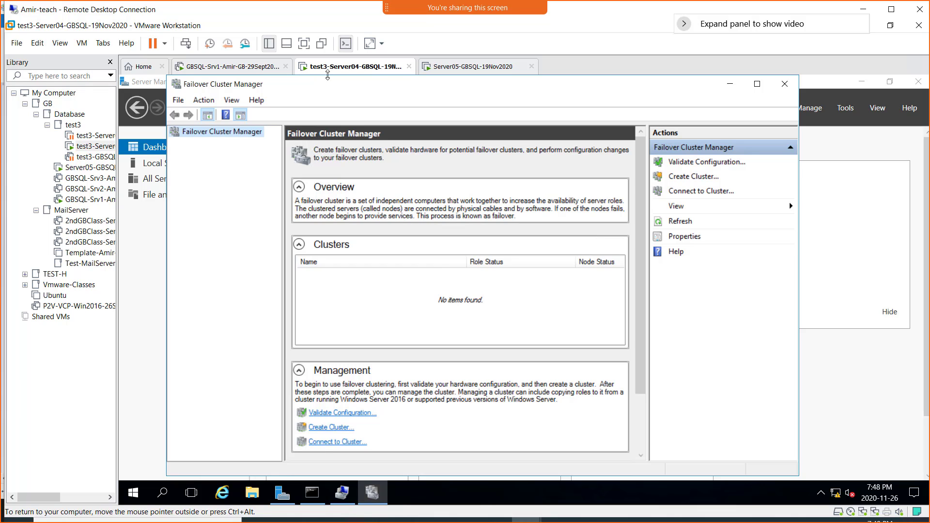
{"action": "right_click", "coordinate": [207, 136]}
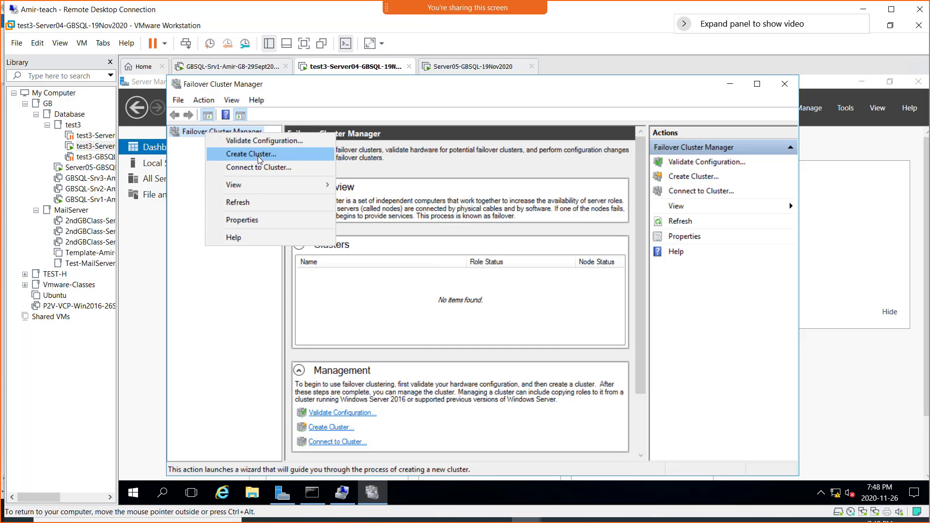
{"action": "left_click", "coordinate": [285, 144]}
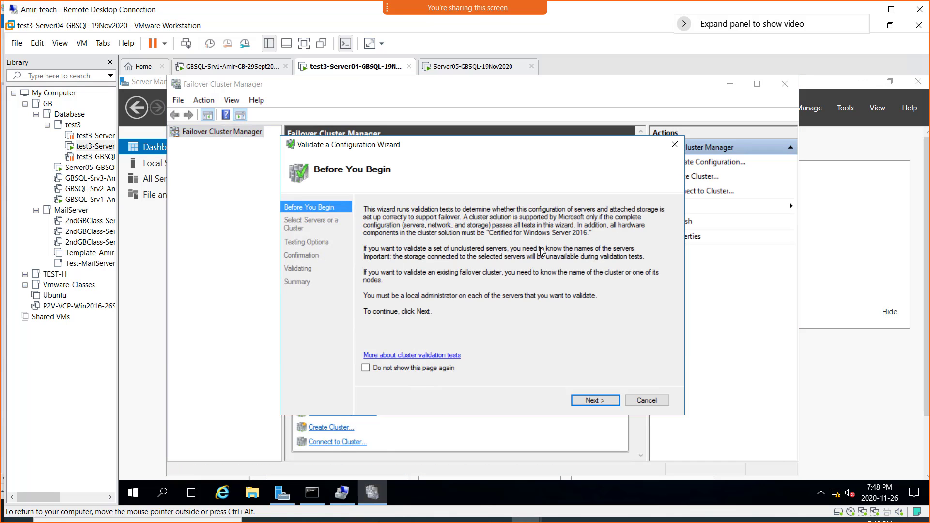
{"action": "left_click", "coordinate": [594, 403]}
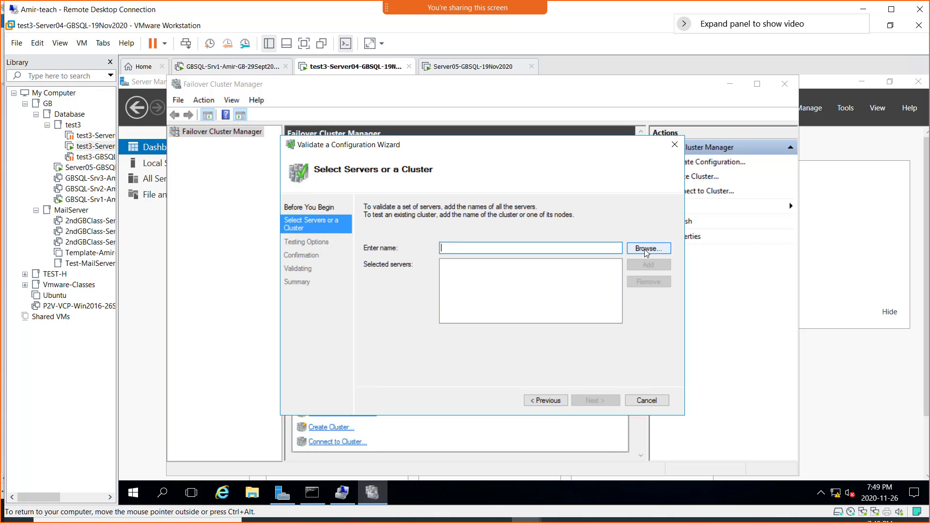
{"action": "key", "text": "Escape"}
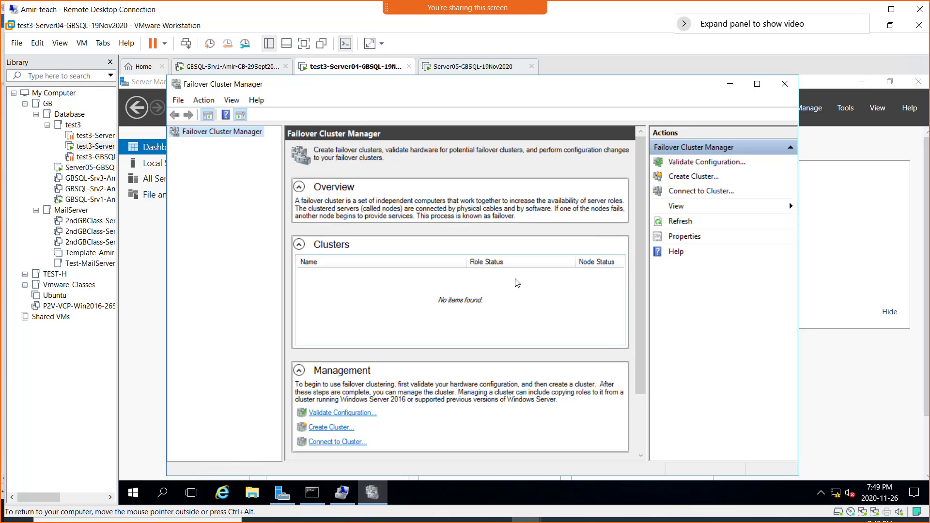
- Check Server04's disks and volumes in Disk Management and return to Failover Cluster Manager
{"action": "left_click", "coordinate": [733, 91]}
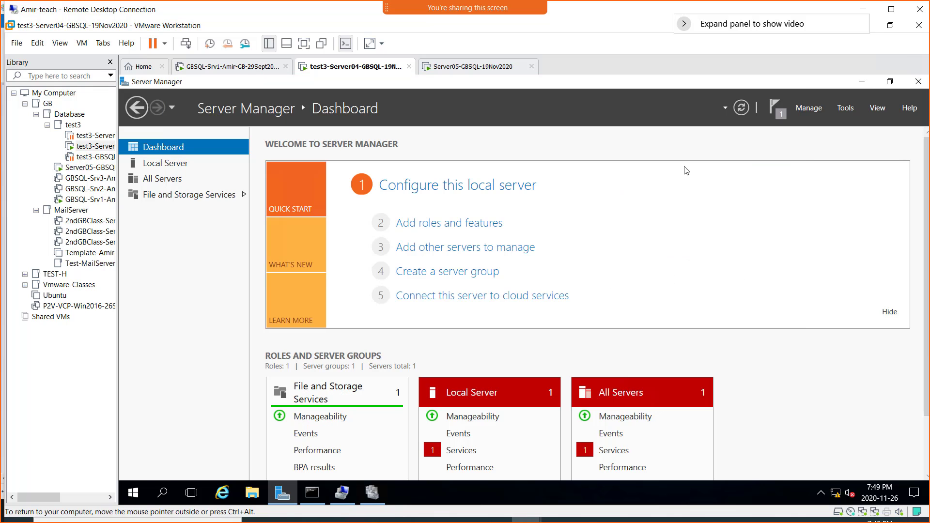
{"action": "left_click", "coordinate": [371, 494]}
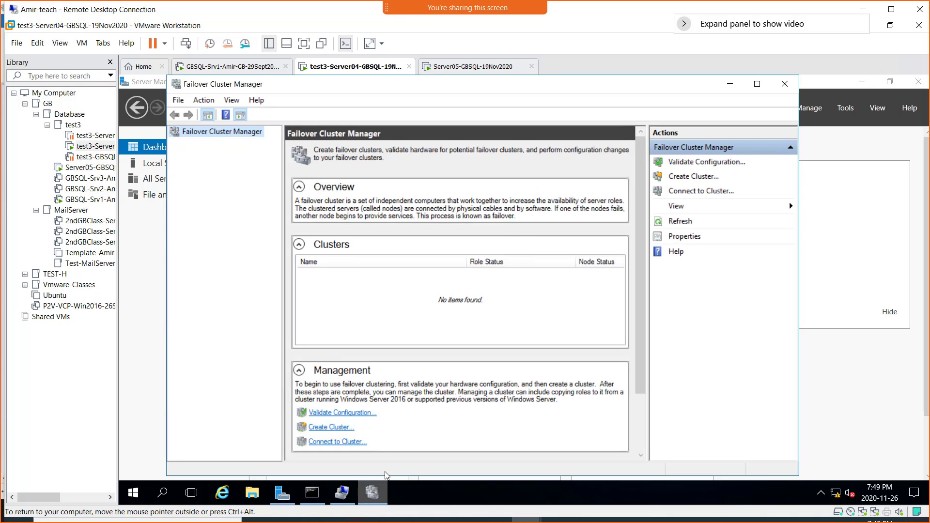
{"action": "left_click", "coordinate": [344, 494]}
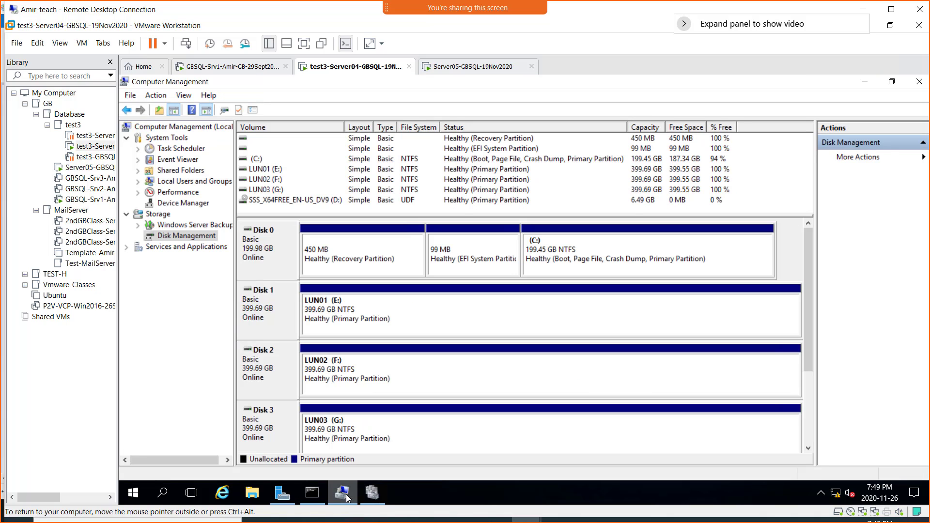
{"action": "left_click", "coordinate": [372, 494]}
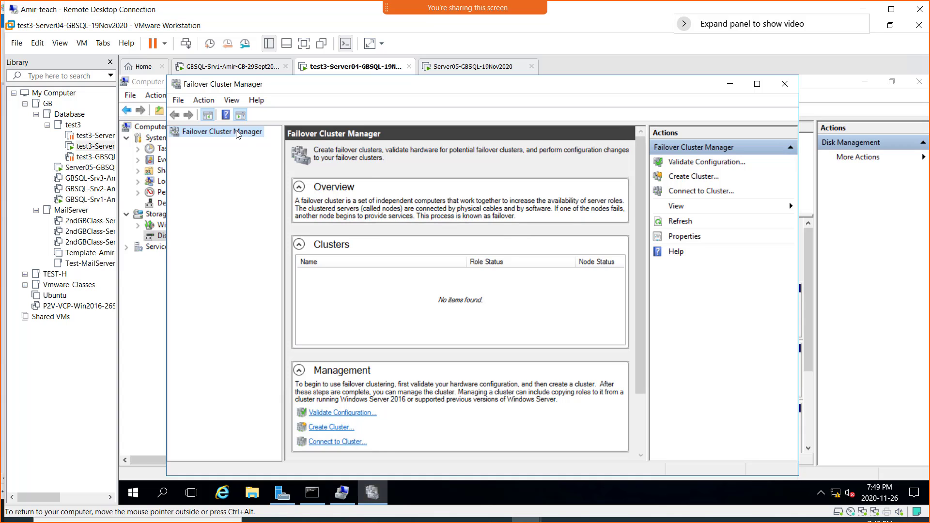
{"action": "right_click", "coordinate": [238, 134]}
{"action": "left_click", "coordinate": [287, 140]}
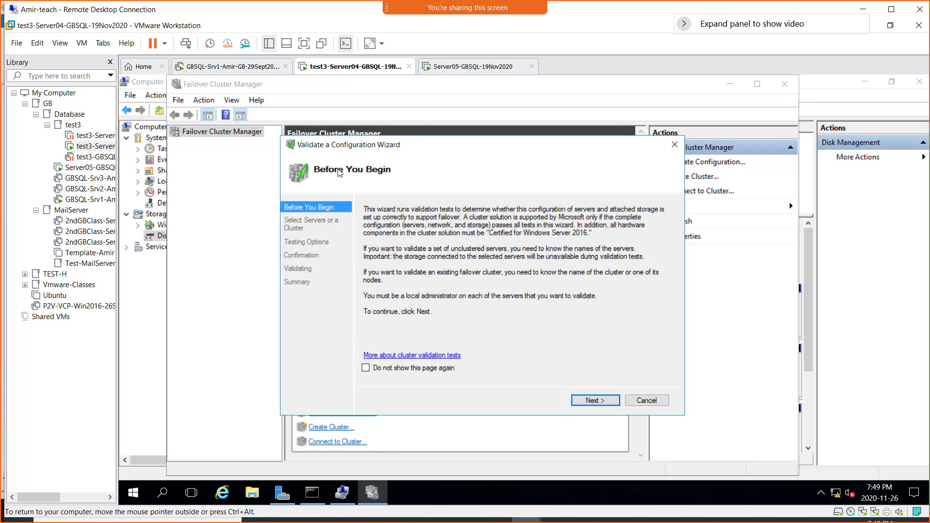
{"action": "left_click", "coordinate": [589, 402]}
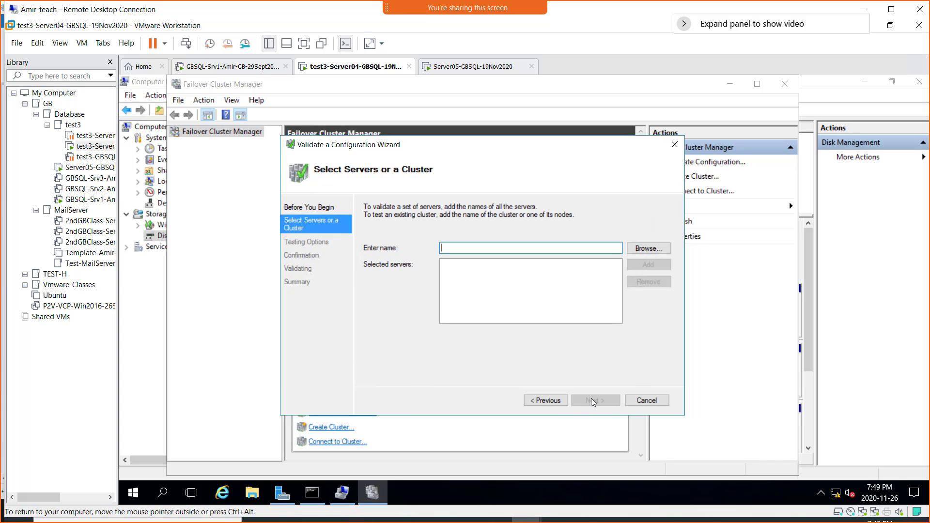
{"action": "key", "text": "Escape"}
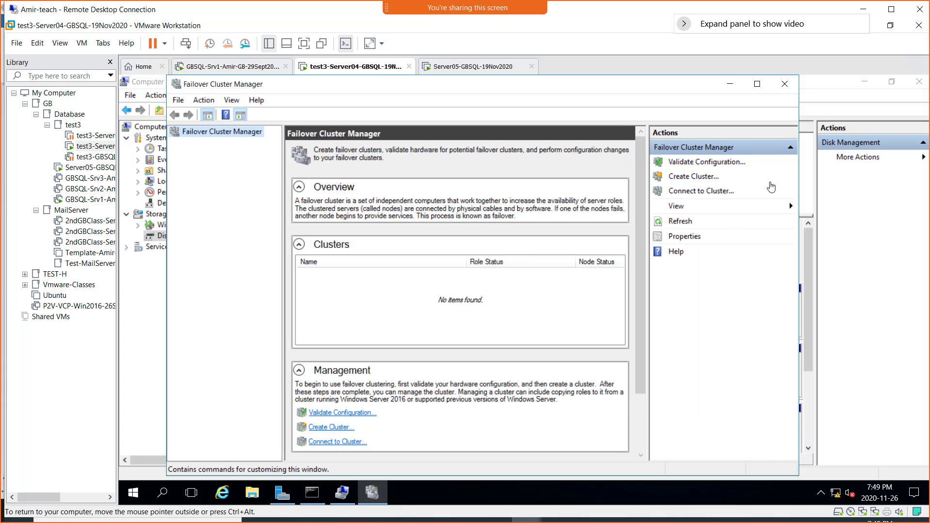
- Close Computer Management on Server04, minimize Server Manager, and bring Failover Cluster Manager back to the front
{"action": "left_click", "coordinate": [730, 86]}
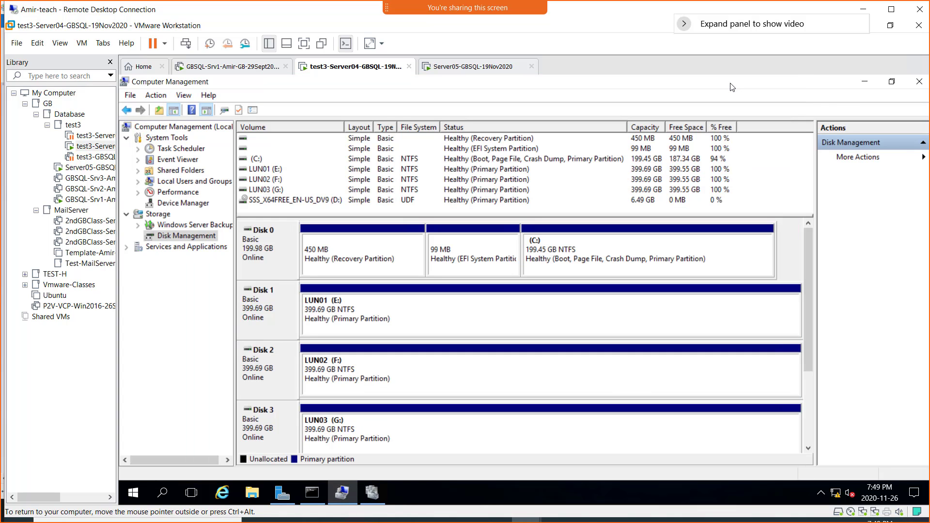
{"action": "left_click", "coordinate": [919, 82]}
{"action": "left_click", "coordinate": [863, 83]}
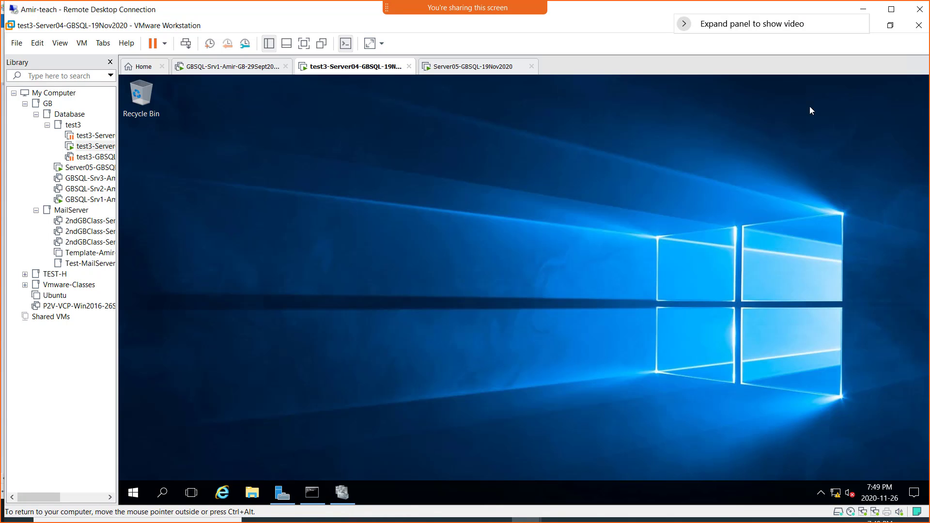
{"action": "left_click", "coordinate": [341, 494]}
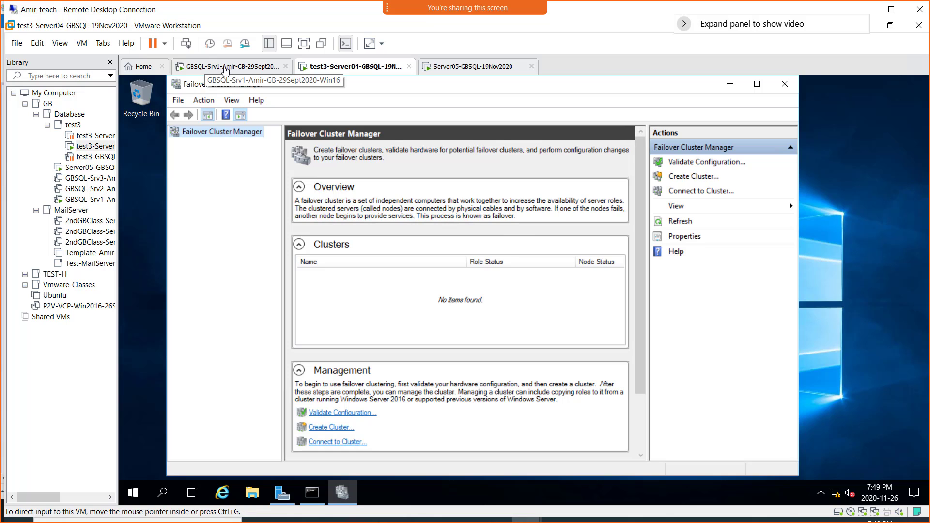
- Switch to the Server01 virtual machine and disable its Ethernet1 network adapter
{"action": "left_click", "coordinate": [224, 71]}
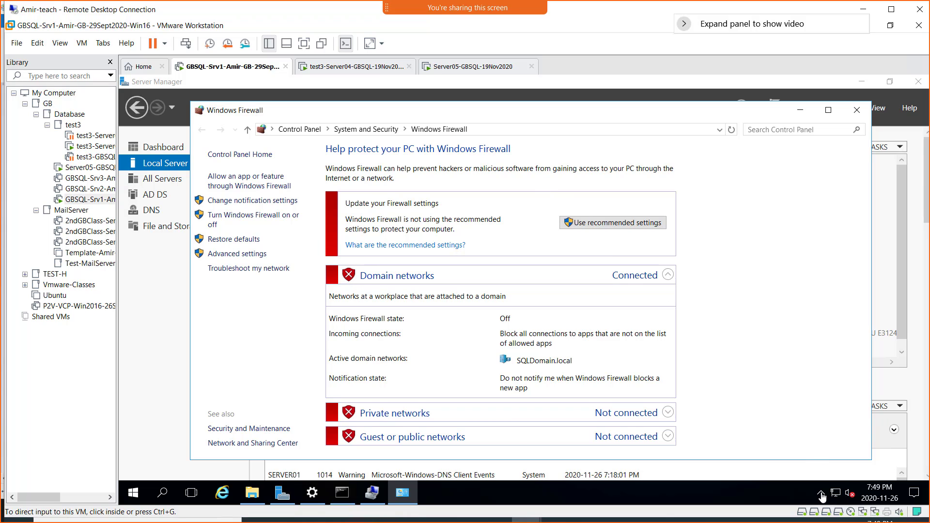
{"action": "left_click", "coordinate": [156, 166]}
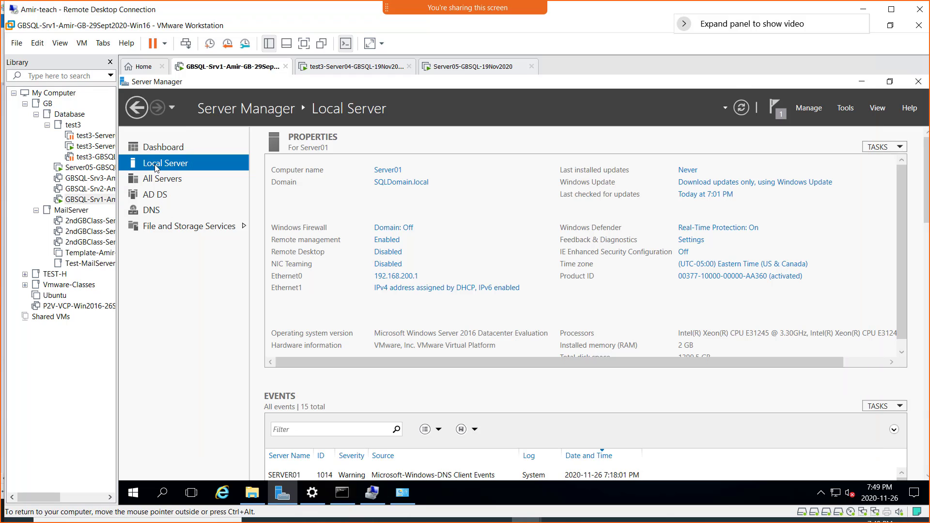
{"action": "left_click", "coordinate": [433, 290]}
{"action": "right_click", "coordinate": [425, 193]}
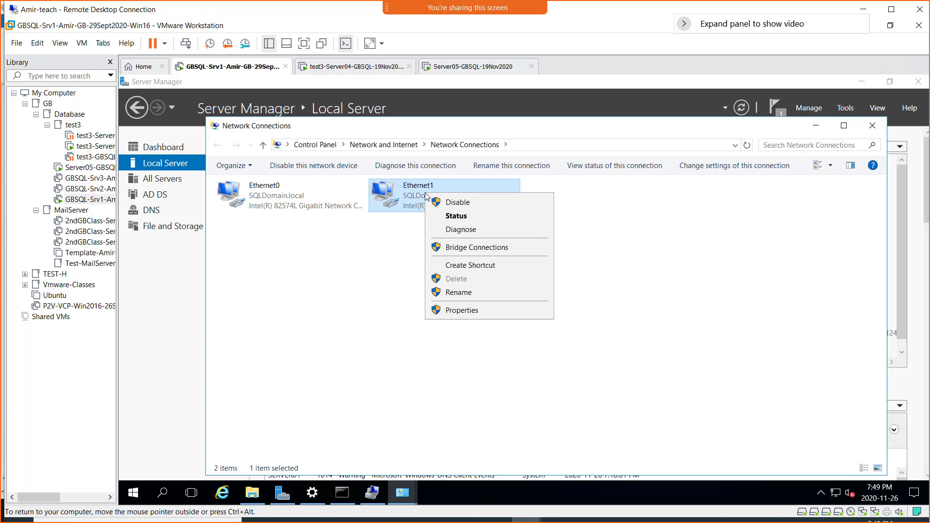
{"action": "left_click", "coordinate": [440, 201]}
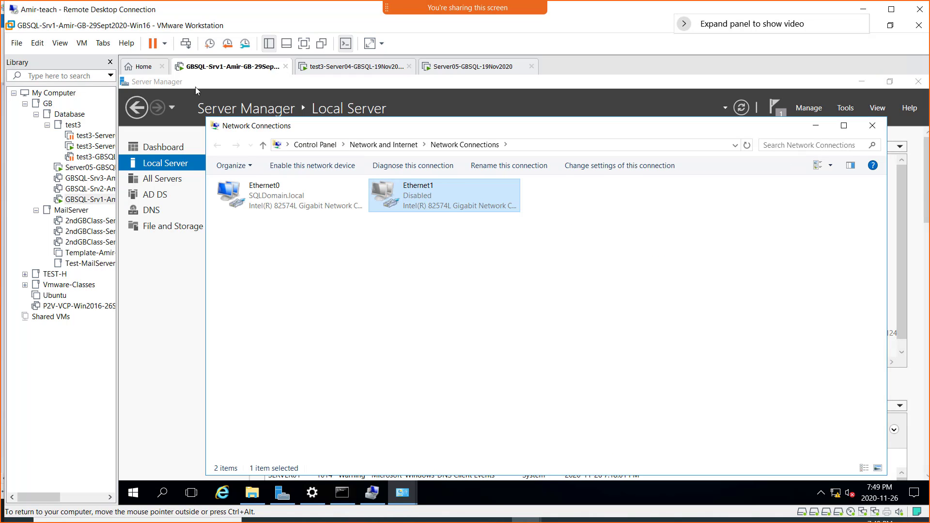
- Check the HB and LAN adapter addresses in the local server properties of Server04 and Server05
{"action": "left_click", "coordinate": [331, 73]}
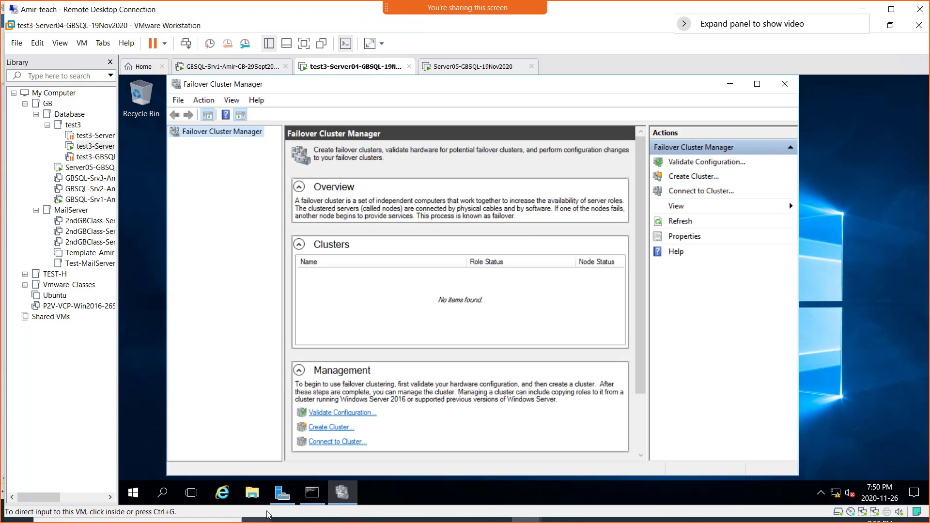
{"action": "left_click", "coordinate": [282, 492]}
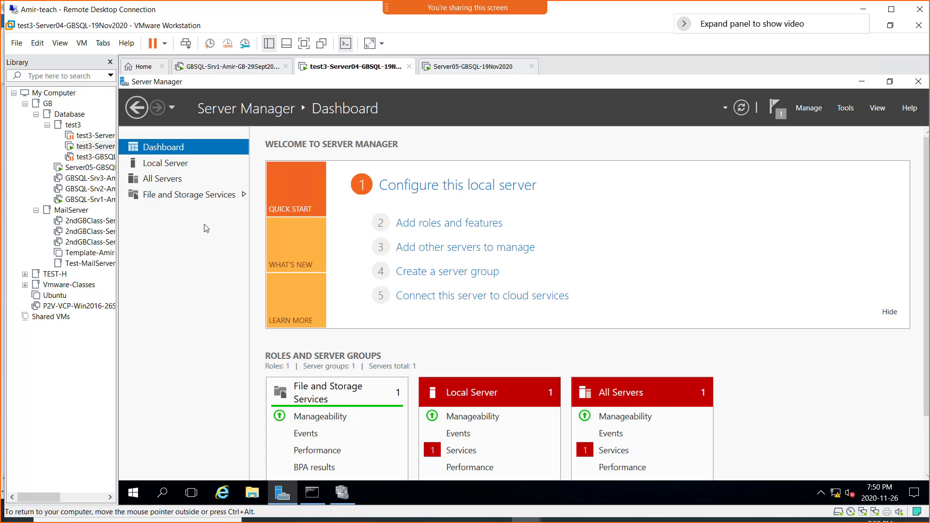
{"action": "left_click", "coordinate": [183, 164]}
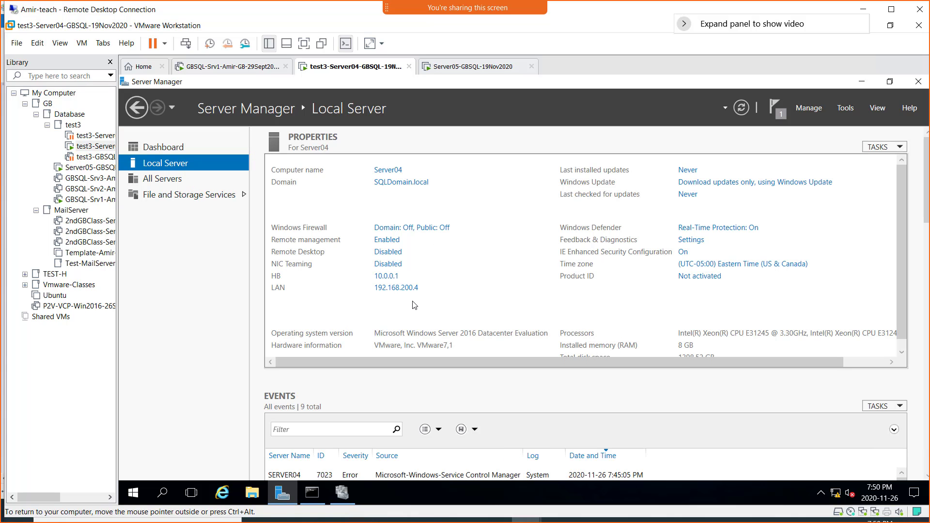
{"action": "left_click", "coordinate": [443, 67]}
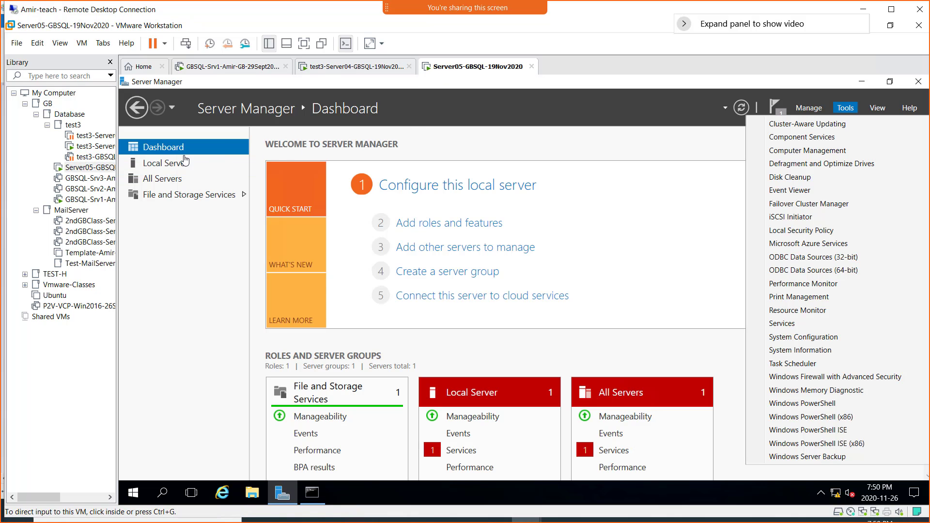
{"action": "left_click", "coordinate": [152, 162]}
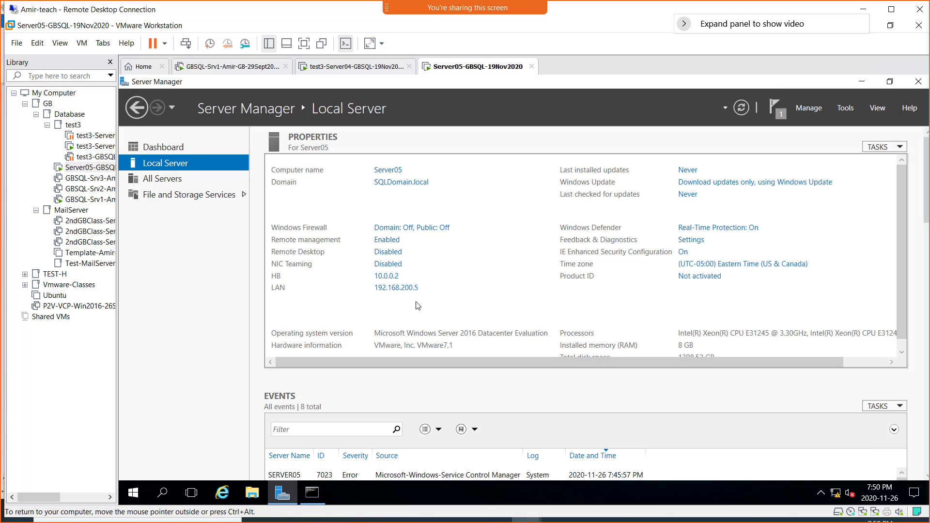
- Switch to the Server01 virtual machine and flush its DNS resolver cache with ipconfig /flushdns in the existing Command Prompt
{"action": "left_click", "coordinate": [220, 69]}
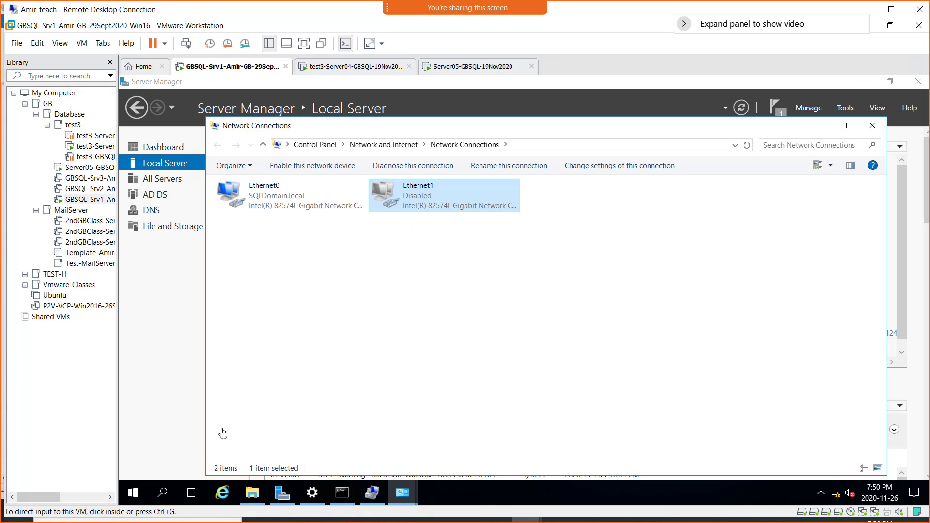
{"action": "left_click", "coordinate": [342, 493]}
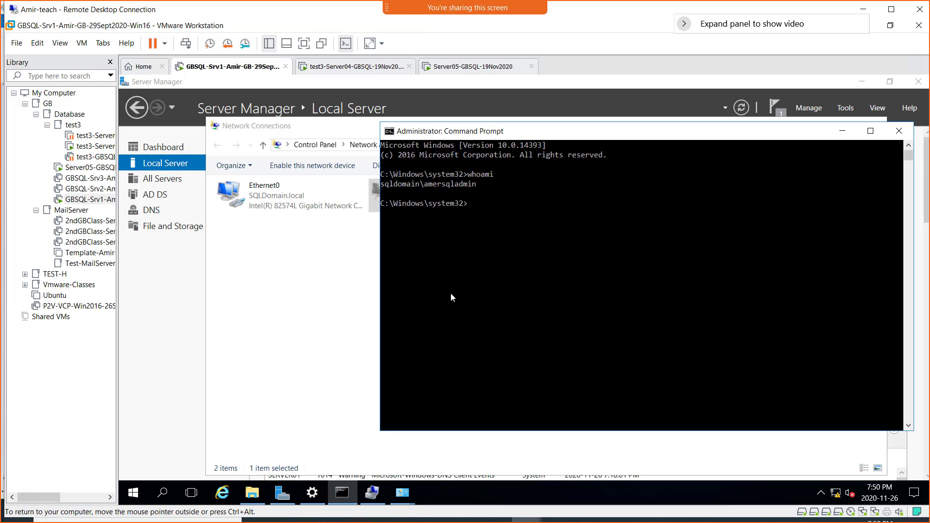
{"action": "type", "text": "ipconfig /flushdns"}
{"action": "key", "text": "Return"}
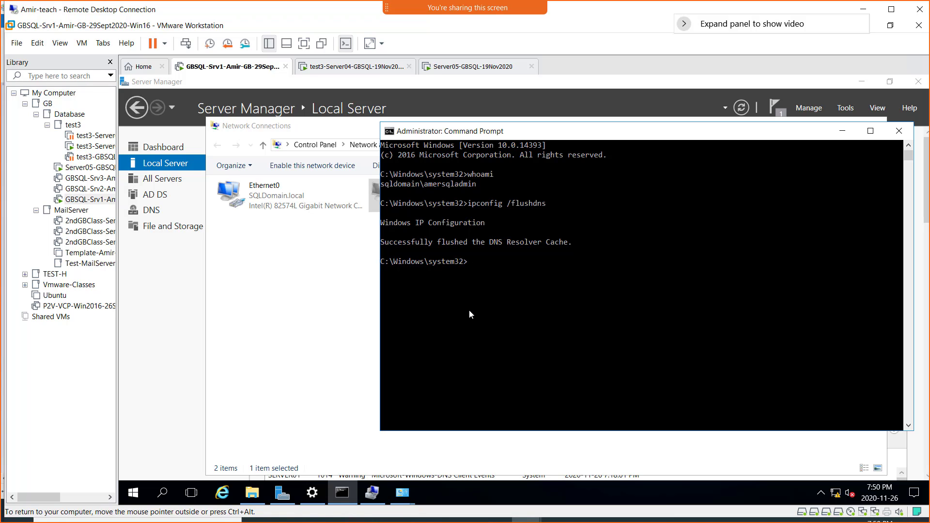
- Re-register Server01's DNS records with ipconfig /registerdns, and minimize the Command Prompt and Network Connections windows
{"action": "key", "text": "Up"}
{"action": "key", "text": "BackSpace"}
{"action": "key", "text": "BackSpace"}
{"action": "key", "text": "BackSpace"}
{"action": "key", "text": "BackSpace"}
{"action": "key", "text": "BackSpace"}
{"action": "key", "text": "BackSpace"}
{"action": "key", "text": "BackSpace"}
{"action": "key", "text": "BackSpace"}
{"action": "key", "text": "BackSpace"}
{"action": "type", "text": "/registerdns"}
{"action": "key", "text": "Return"}
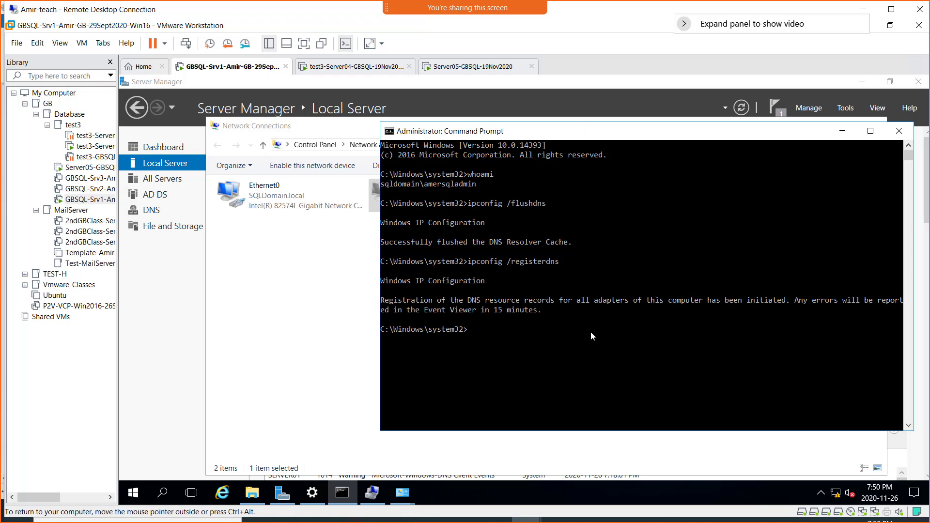
{"action": "left_click", "coordinate": [843, 131]}
{"action": "left_click", "coordinate": [815, 128]}
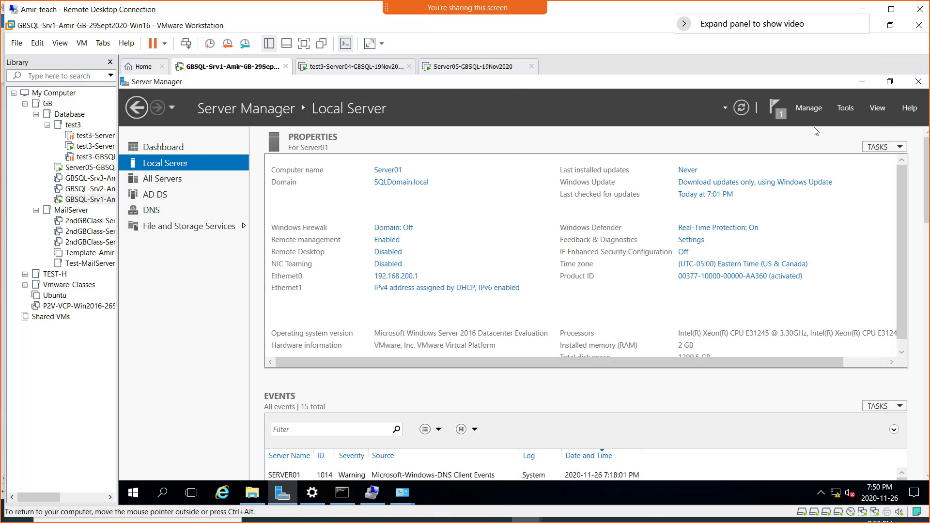
- On Server04, run ipconfig /flushdns and ipconfig /registerdns in the open Command Prompt
{"action": "left_click", "coordinate": [347, 70]}
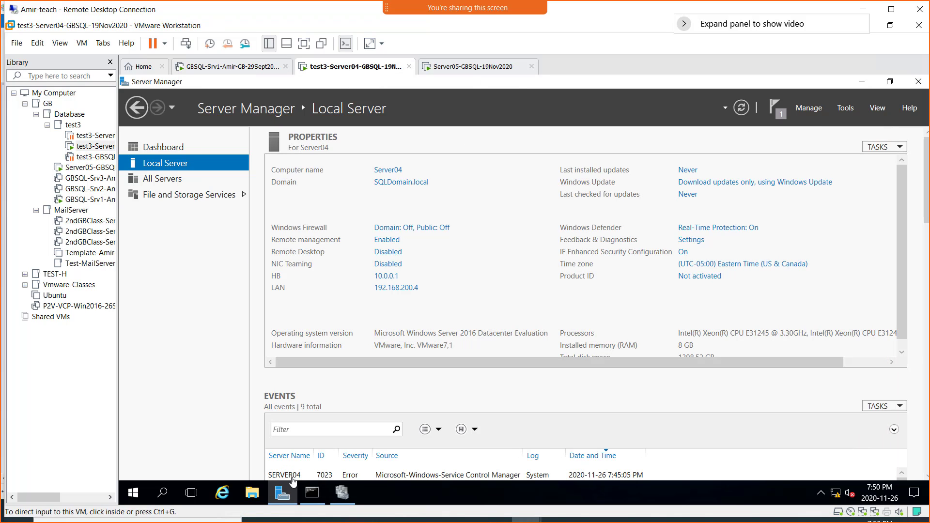
{"action": "left_click", "coordinate": [314, 495]}
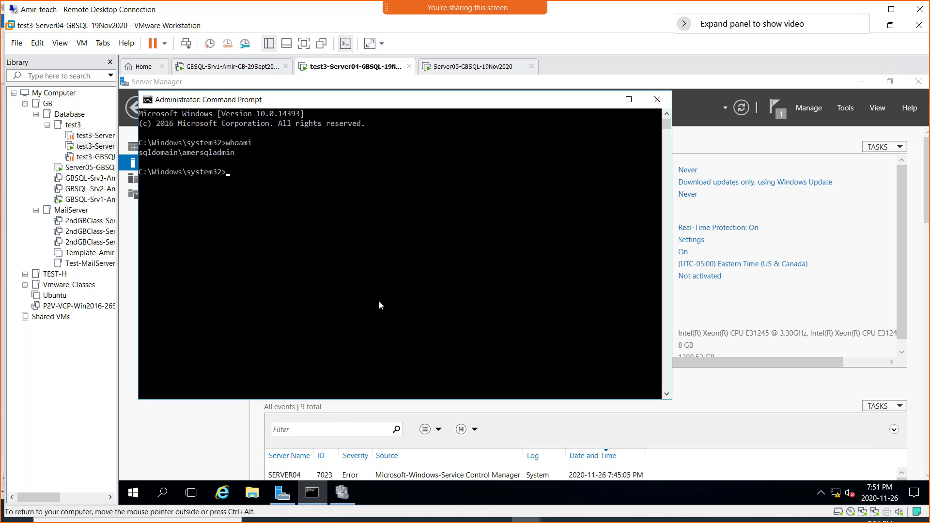
{"action": "type", "text": "ipconfig /flushdns"}
{"action": "key", "text": "Return"}
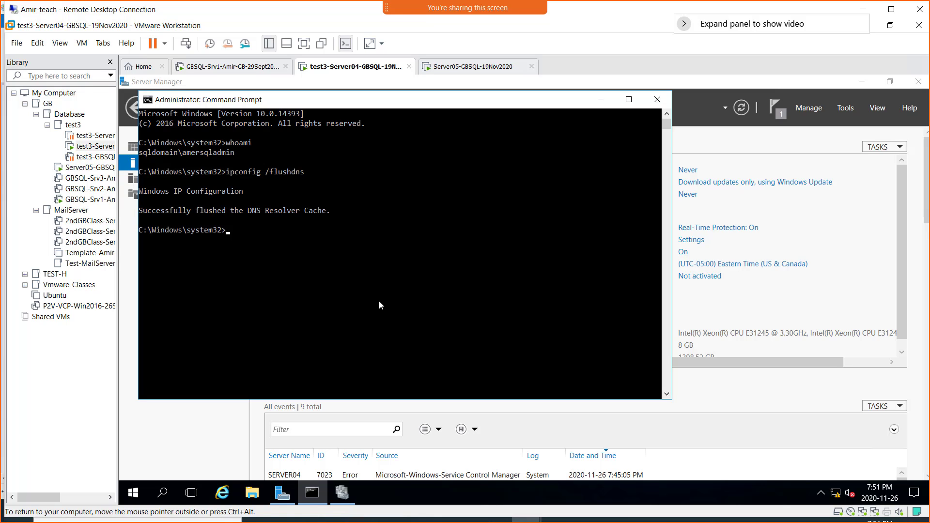
{"action": "type", "text": "ipconfig /registerdns"}
{"action": "key", "text": "Return"}
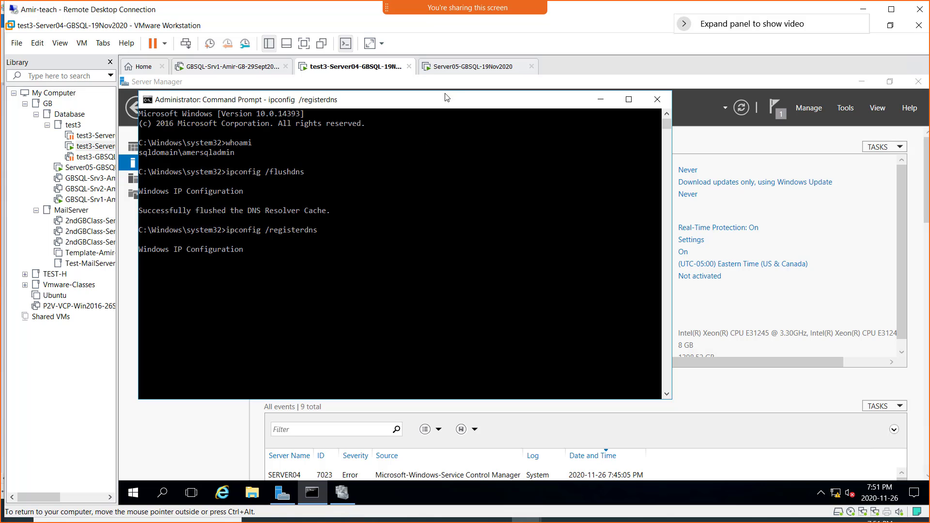
- On Server05, run ipconfig /flushdns and ipconfig /registerdns in the open Command Prompt
{"action": "left_click", "coordinate": [453, 67]}
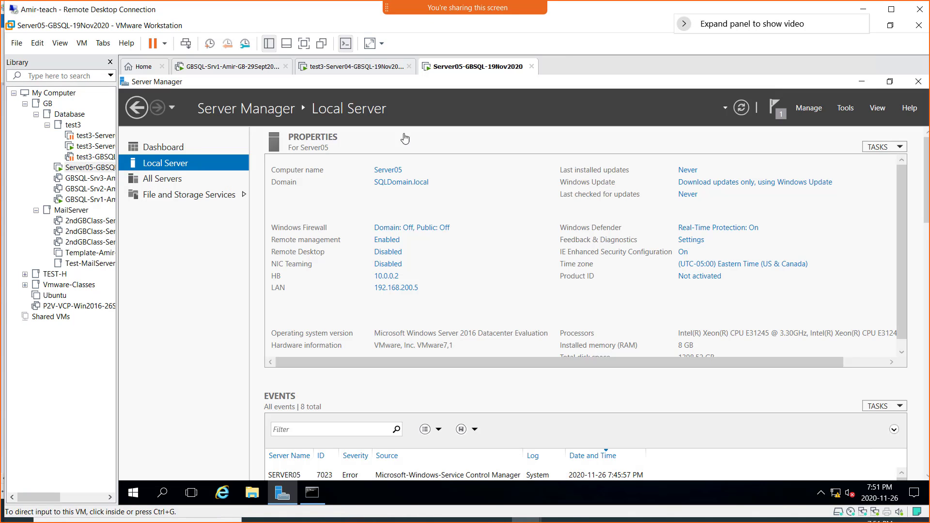
{"action": "left_click", "coordinate": [312, 494]}
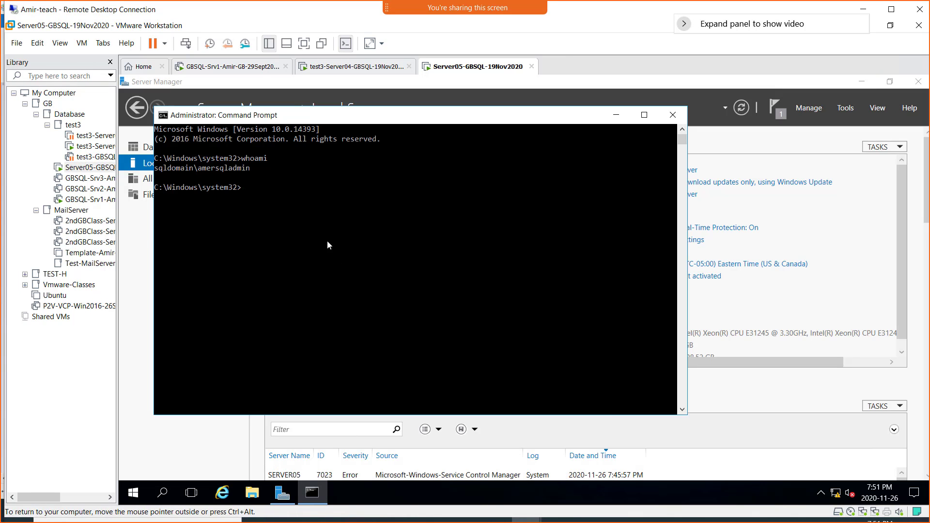
{"action": "type", "text": "ipconfig /flushdns"}
{"action": "key", "text": "Return"}
{"action": "key", "text": "Up"}
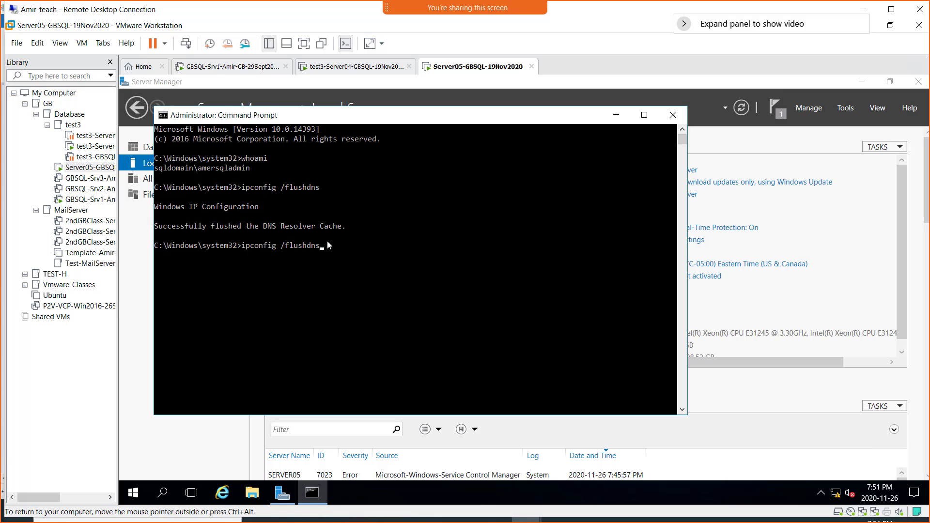
{"action": "key", "text": "BackSpace"}
{"action": "key", "text": "BackSpace"}
{"action": "key", "text": "BackSpace"}
{"action": "key", "text": "BackSpace"}
{"action": "key", "text": "BackSpace"}
{"action": "type", "text": "registerdns"}
{"action": "key", "text": "Return"}
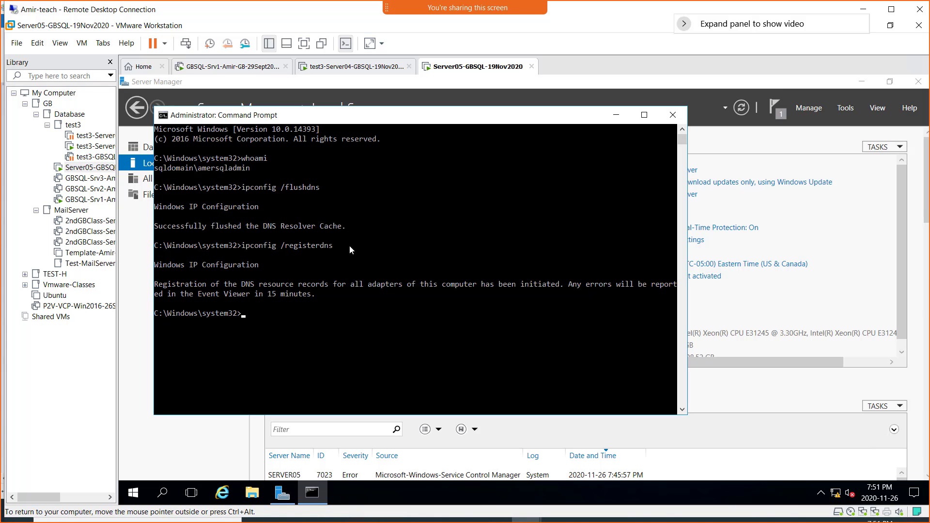
- Return to Server04, minimize the Command Prompt, and close and reopen Failover Cluster Manager
{"action": "left_click", "coordinate": [349, 68]}
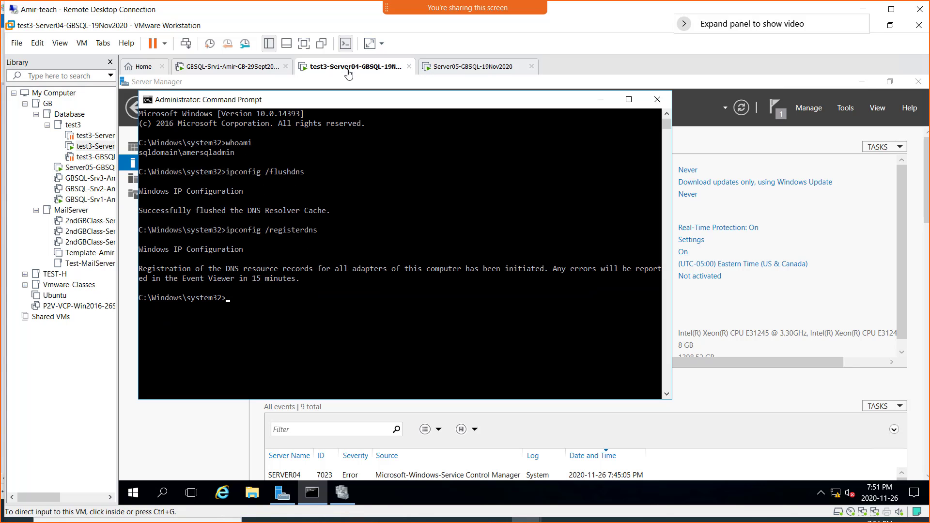
{"action": "left_click", "coordinate": [600, 100]}
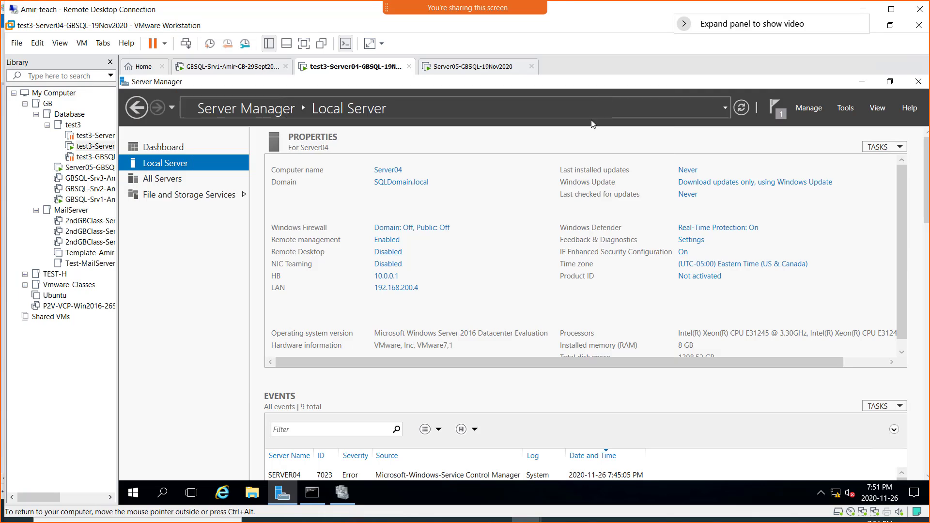
{"action": "left_click", "coordinate": [341, 493]}
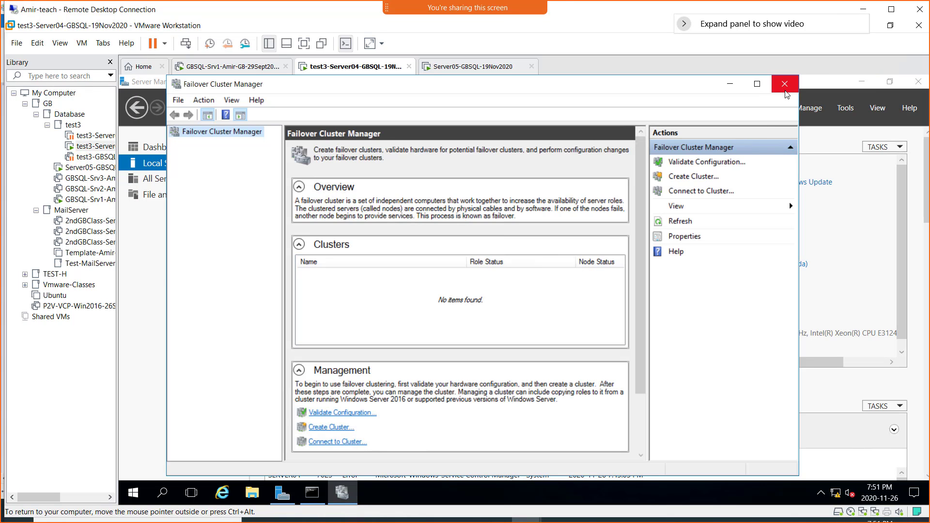
{"action": "left_click", "coordinate": [786, 92]}
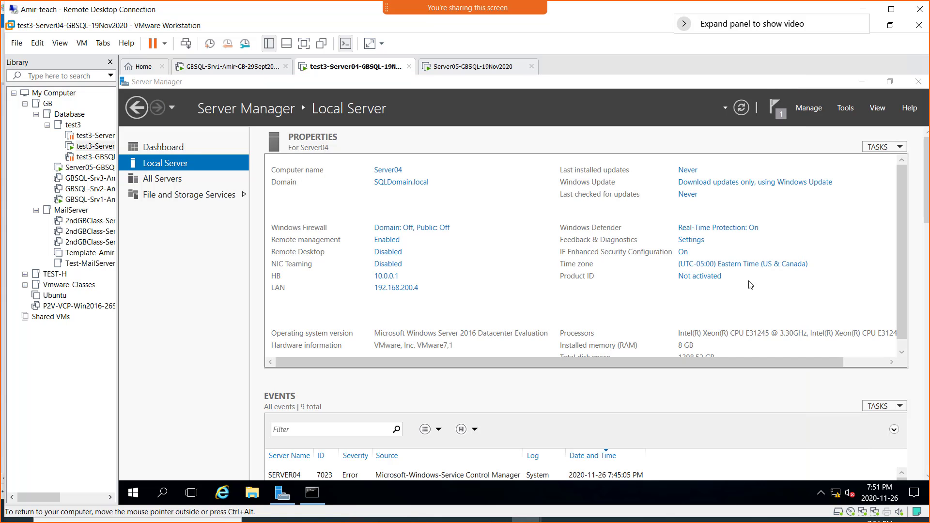
{"action": "left_click", "coordinate": [844, 109]}
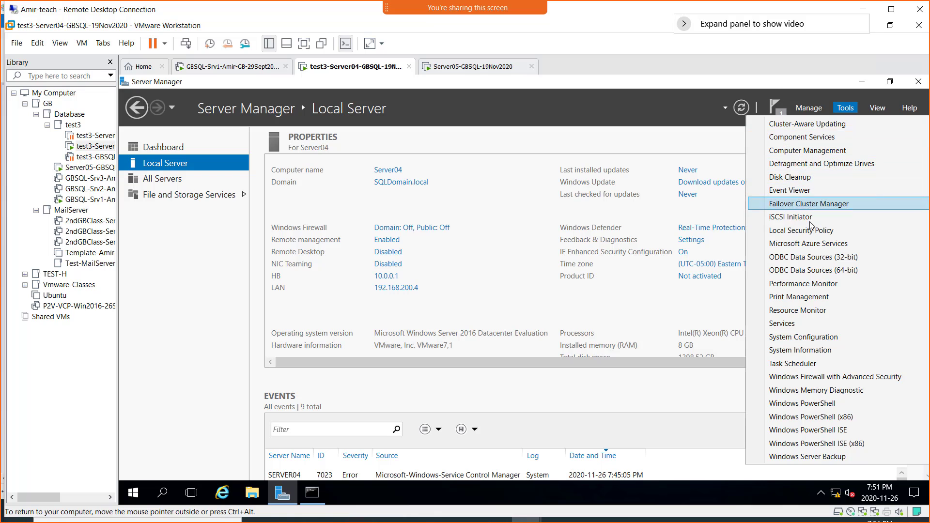
{"action": "left_click", "coordinate": [822, 206]}
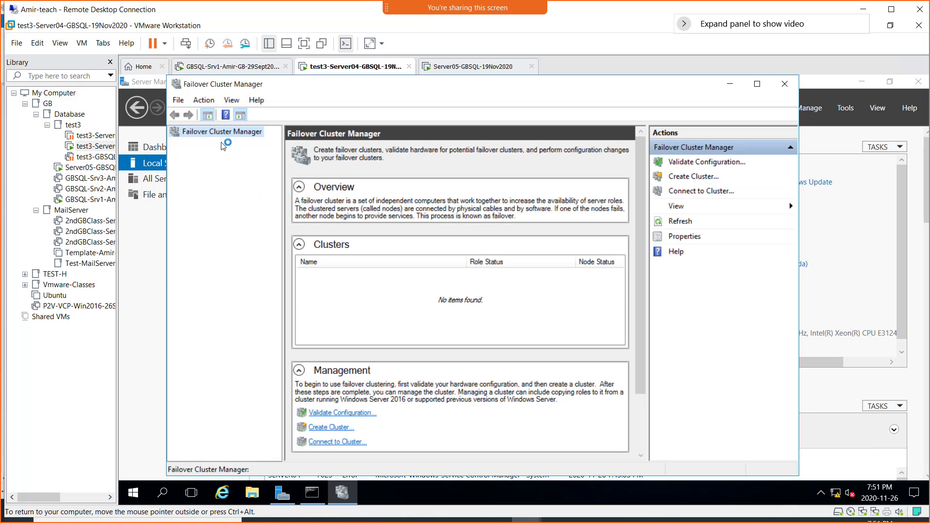
- Try to start the Validate a Configuration wizard on Server04 and browse for the servers to validate
{"action": "right_click", "coordinate": [216, 136]}
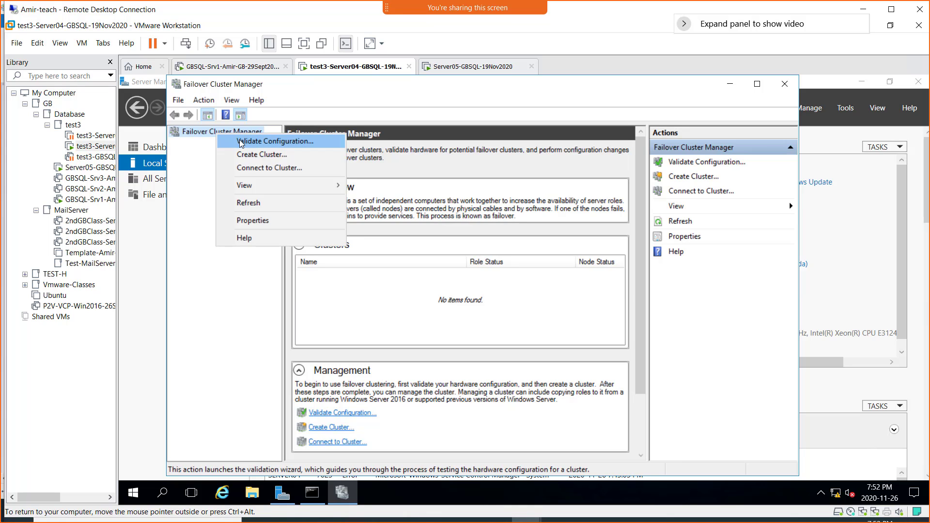
{"action": "left_click", "coordinate": [239, 140]}
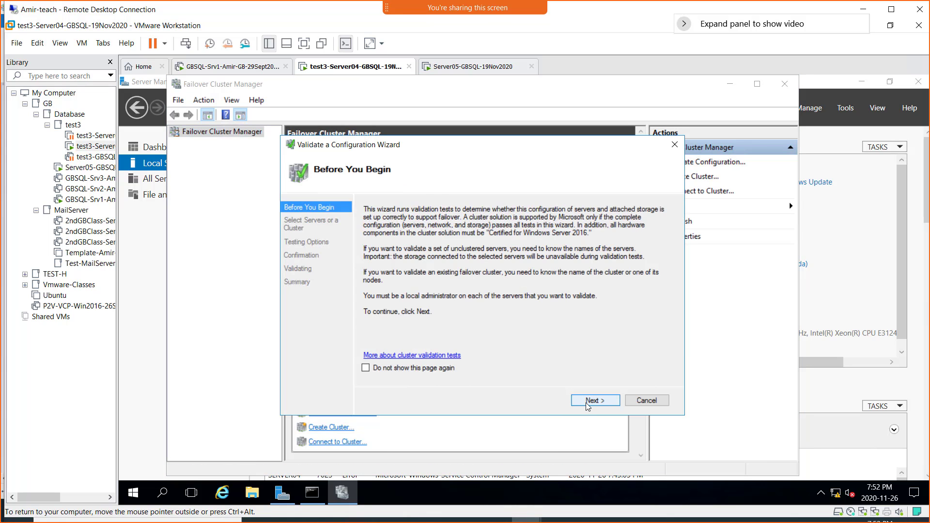
{"action": "left_click", "coordinate": [587, 402]}
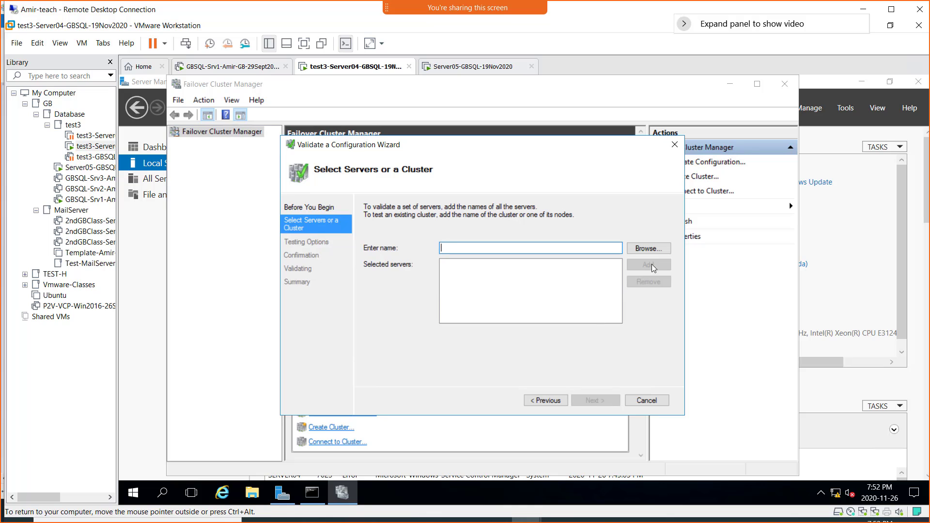
{"action": "left_click", "coordinate": [657, 253]}
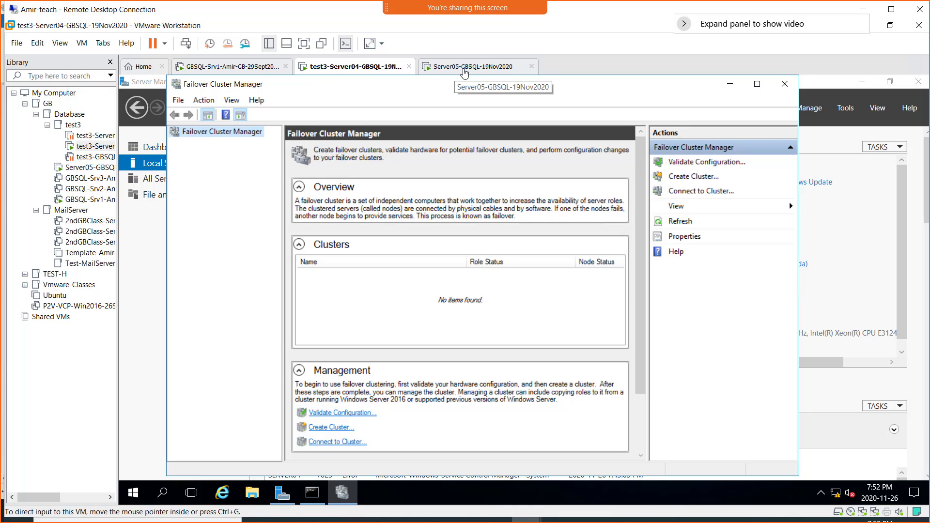
- Switch to Server05, minimize its Command Prompt, and open Failover Cluster Manager
{"action": "left_click", "coordinate": [464, 73]}
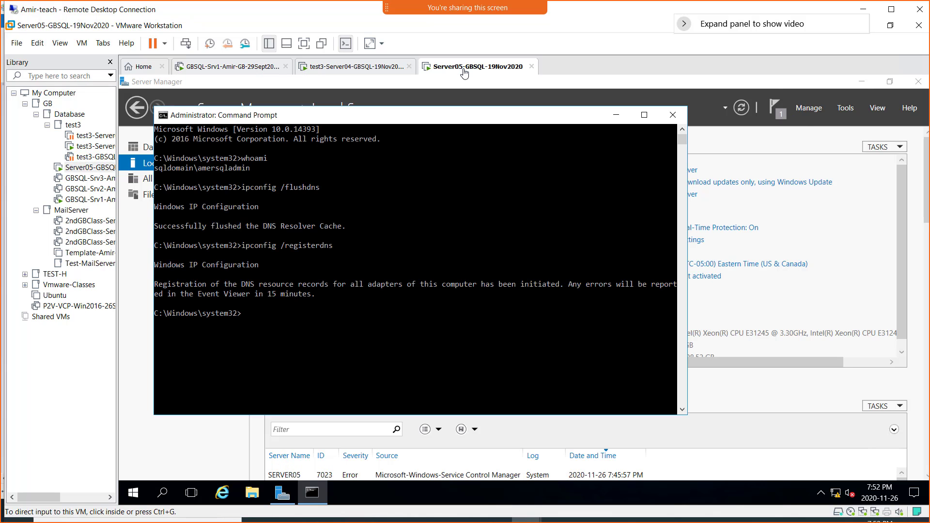
{"action": "left_click", "coordinate": [615, 119]}
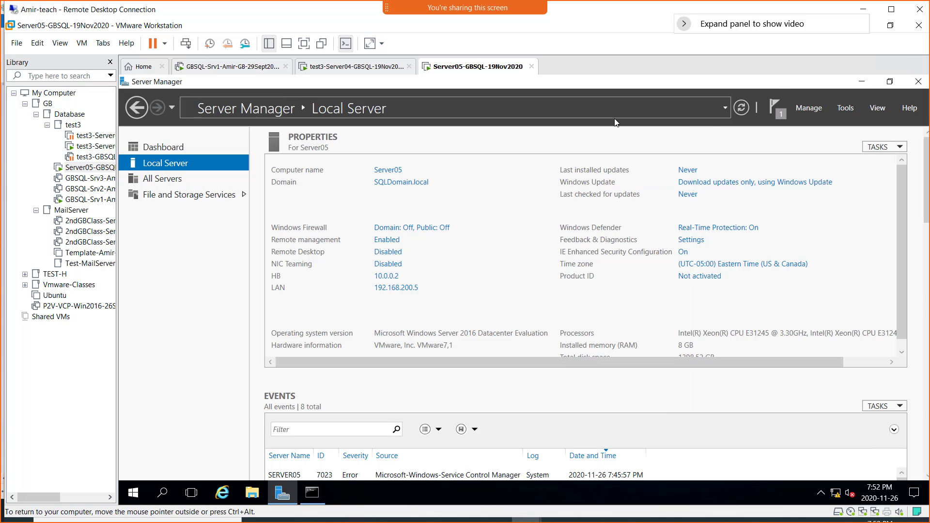
{"action": "left_click", "coordinate": [846, 111]}
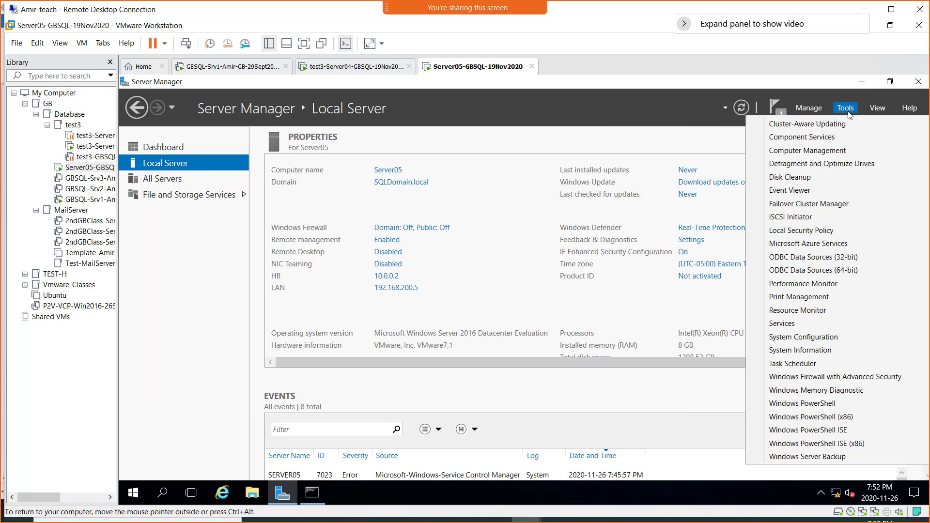
{"action": "left_click", "coordinate": [793, 207]}
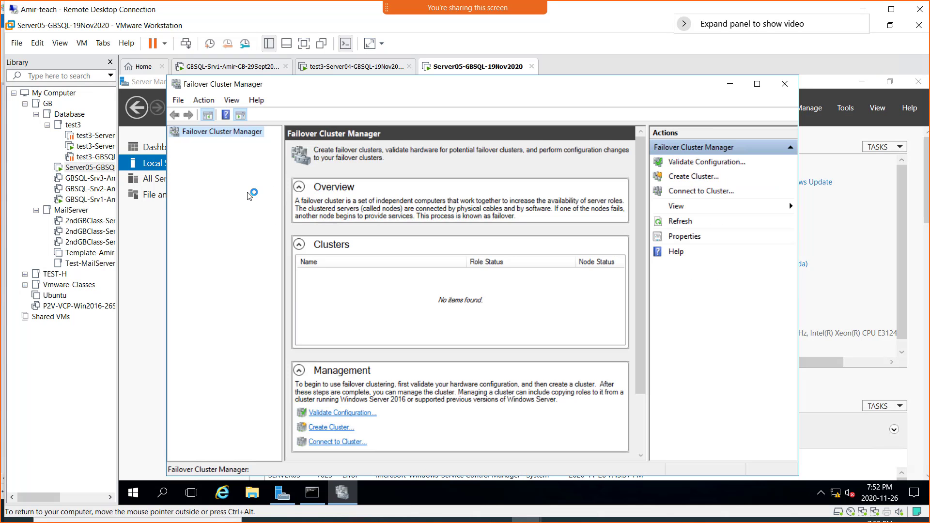
- Try to start the Validate a Configuration wizard on Server05 and browse for the servers to validate
{"action": "right_click", "coordinate": [233, 135]}
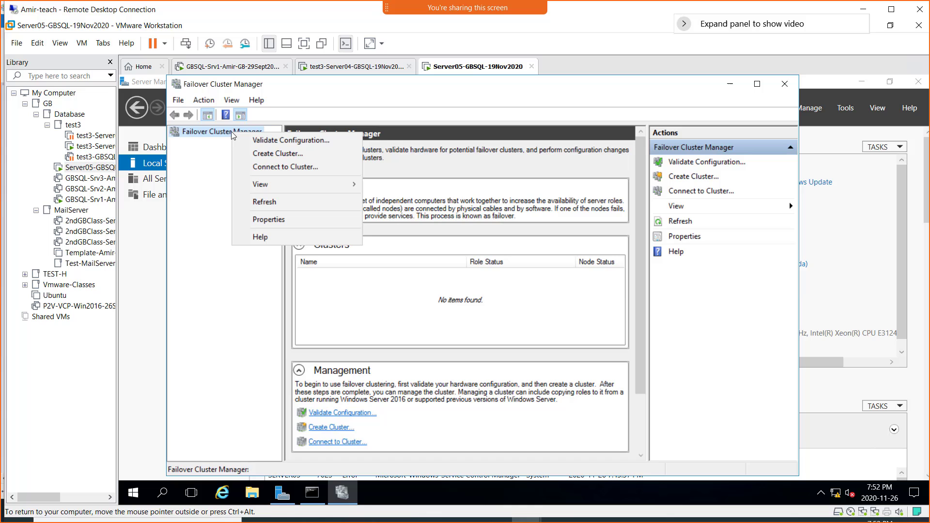
{"action": "left_click", "coordinate": [271, 142]}
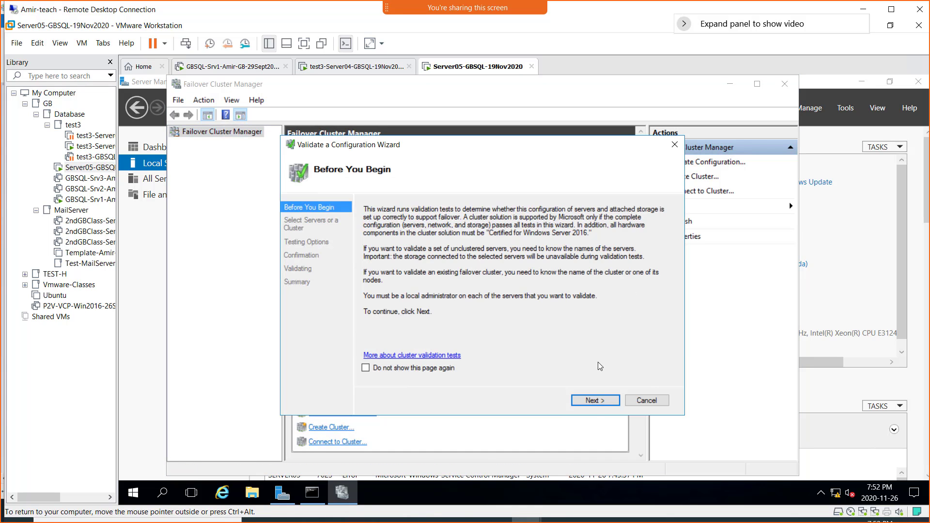
{"action": "left_click", "coordinate": [594, 401]}
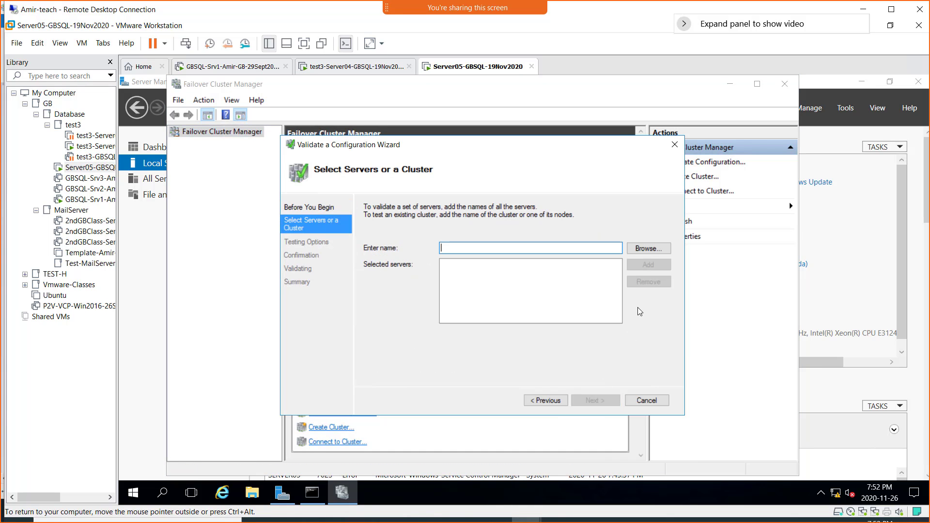
{"action": "left_click", "coordinate": [649, 248]}
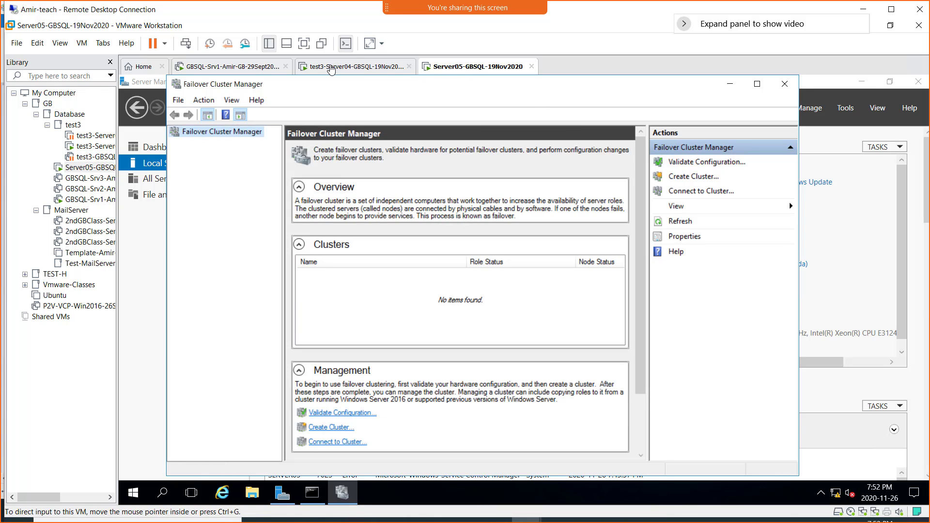
- Switch to Server04 and restart it, giving Other (Unplanned) as the reason
{"action": "left_click", "coordinate": [332, 69]}
{"action": "right_click", "coordinate": [332, 68]}
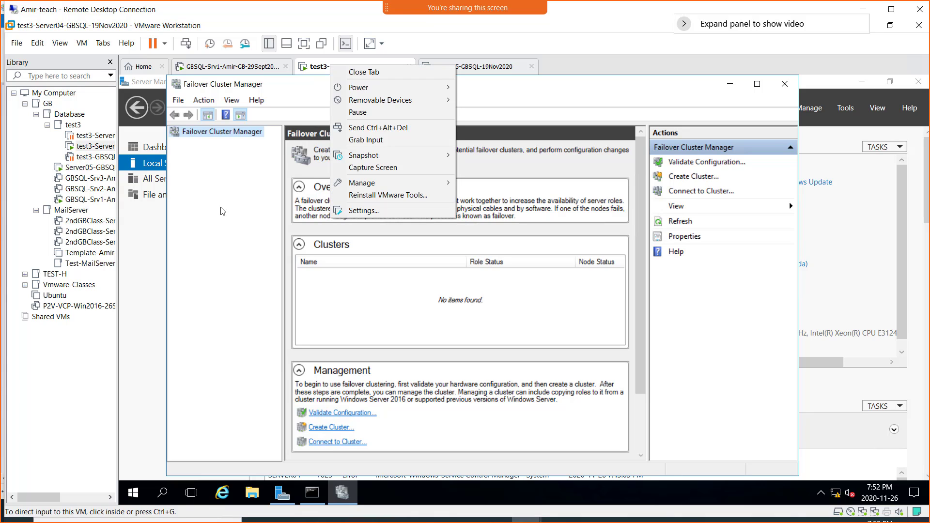
{"action": "left_click", "coordinate": [133, 495]}
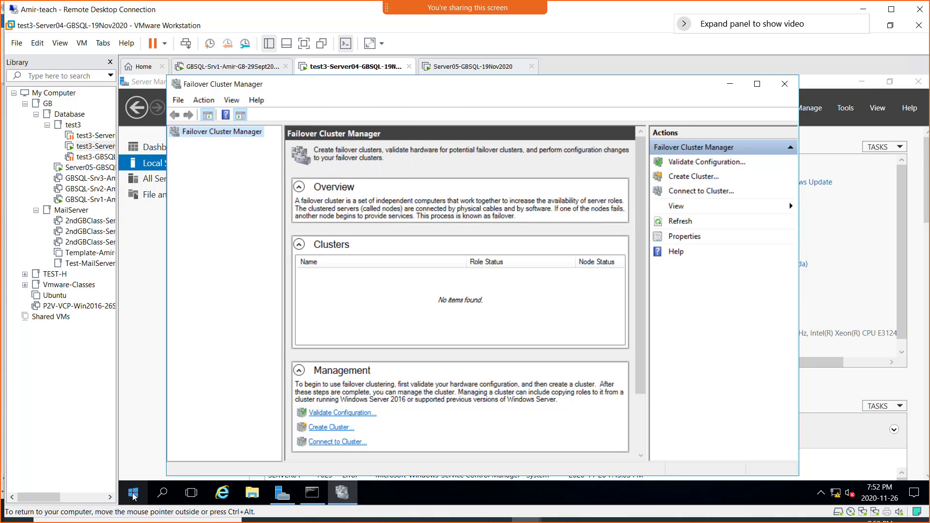
{"action": "right_click", "coordinate": [134, 495]}
{"action": "mouse_move", "coordinate": [251, 459]}
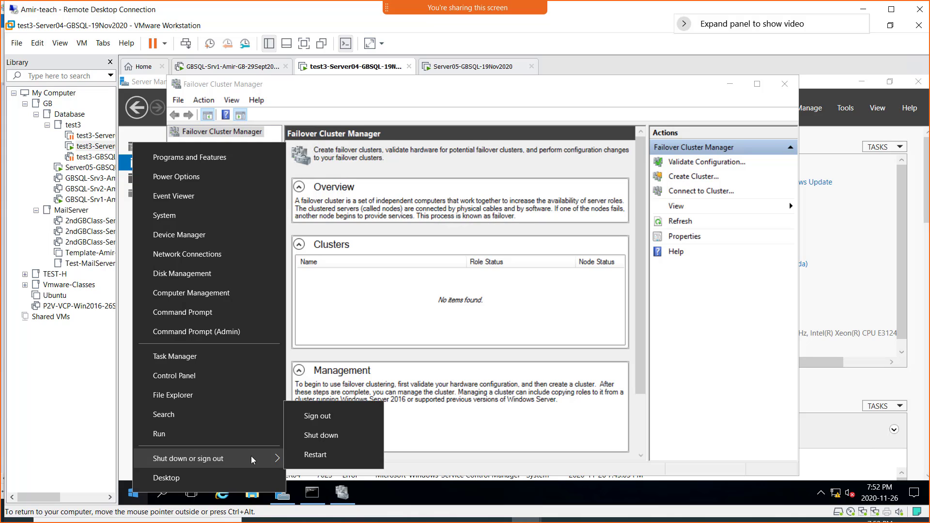
{"action": "left_click", "coordinate": [322, 435]}
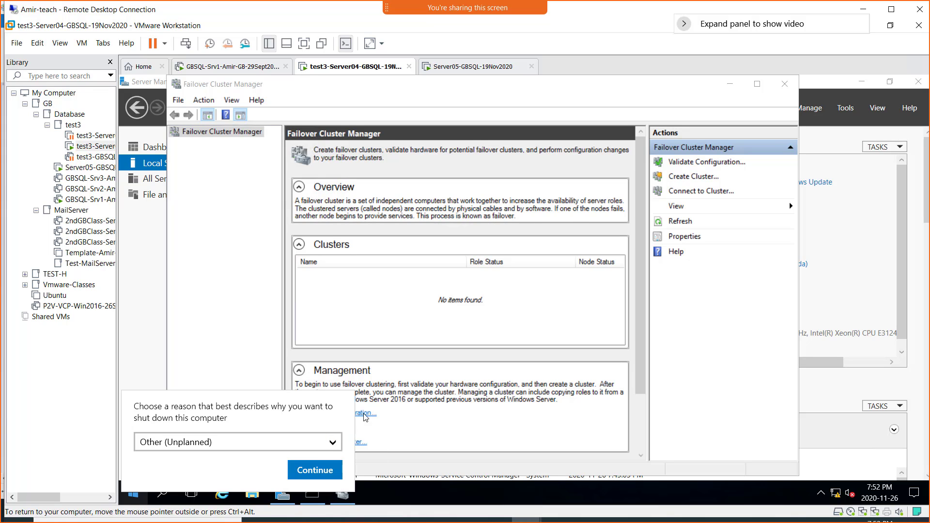
{"action": "left_click", "coordinate": [315, 468]}
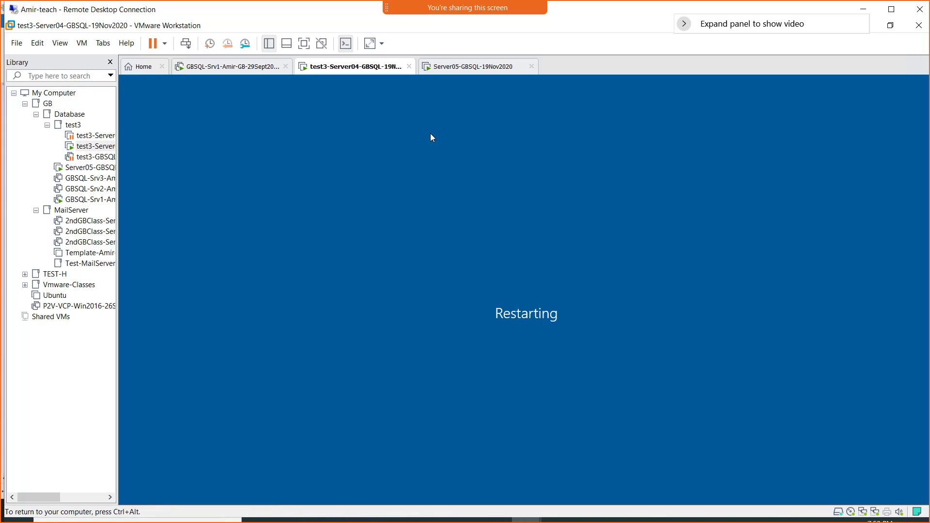
- Switch to Server05 and restart it, giving Other (Unplanned) as the reason
{"action": "left_click", "coordinate": [455, 67]}
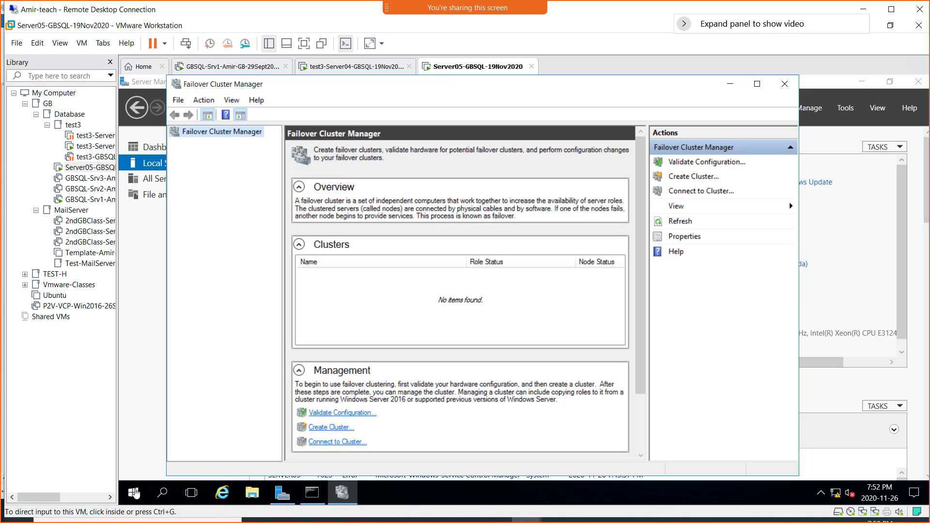
{"action": "right_click", "coordinate": [134, 493]}
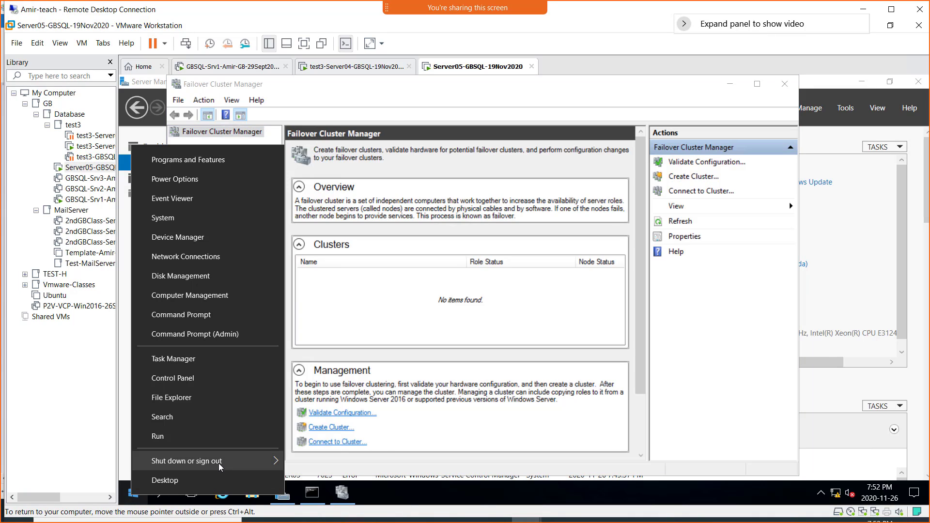
{"action": "mouse_move", "coordinate": [219, 467]}
{"action": "left_click", "coordinate": [315, 460]}
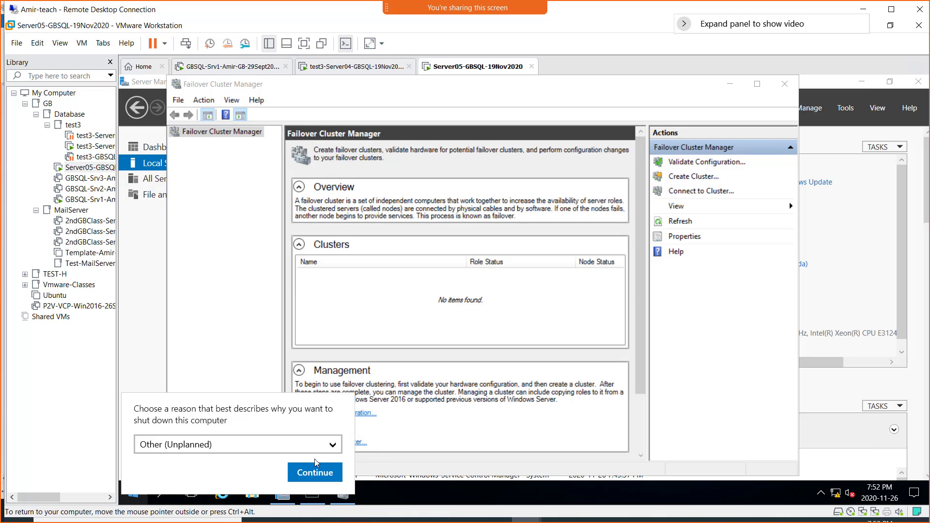
{"action": "left_click", "coordinate": [323, 473]}
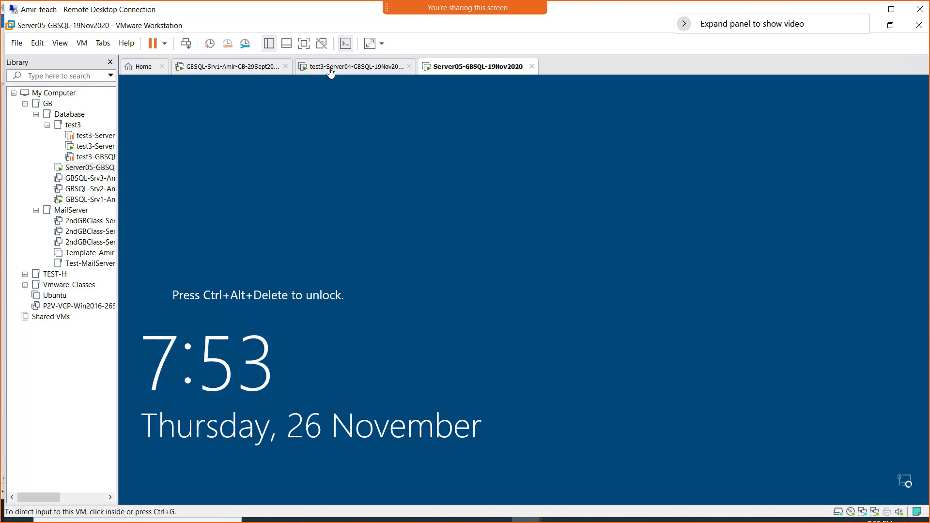
- Unlock Server04 and sign in to the SQL administrator account with the account password
{"action": "left_click", "coordinate": [331, 71]}
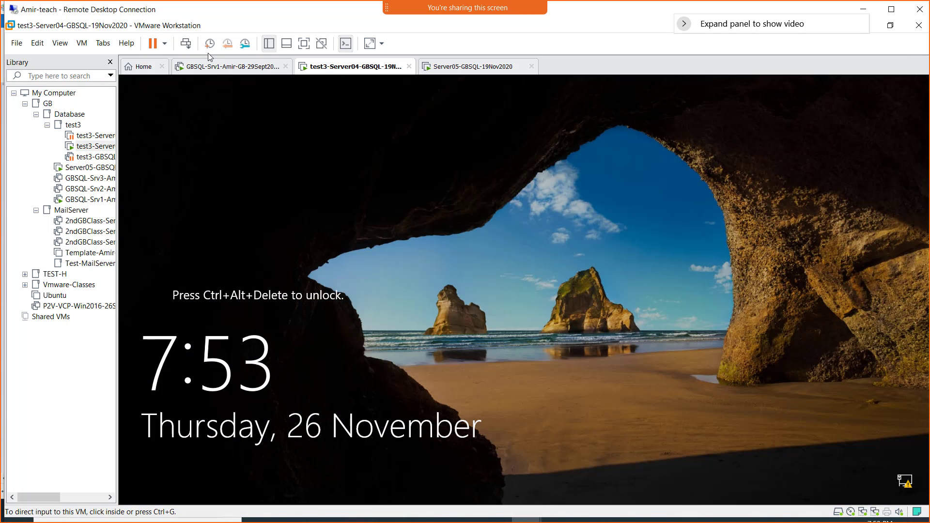
{"action": "left_click", "coordinate": [186, 43]}
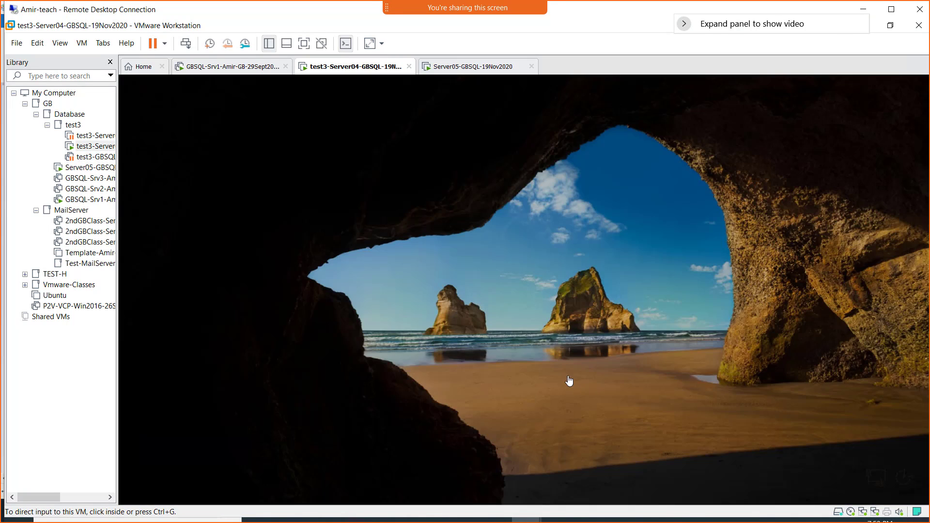
{"action": "left_click", "coordinate": [498, 341]}
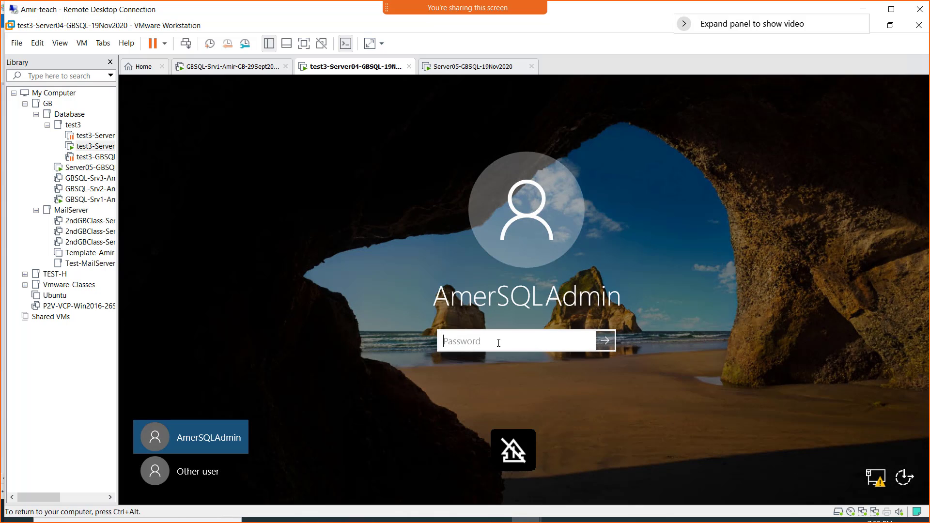
{"action": "type", "text": "**********"}
{"action": "key", "text": "Return"}
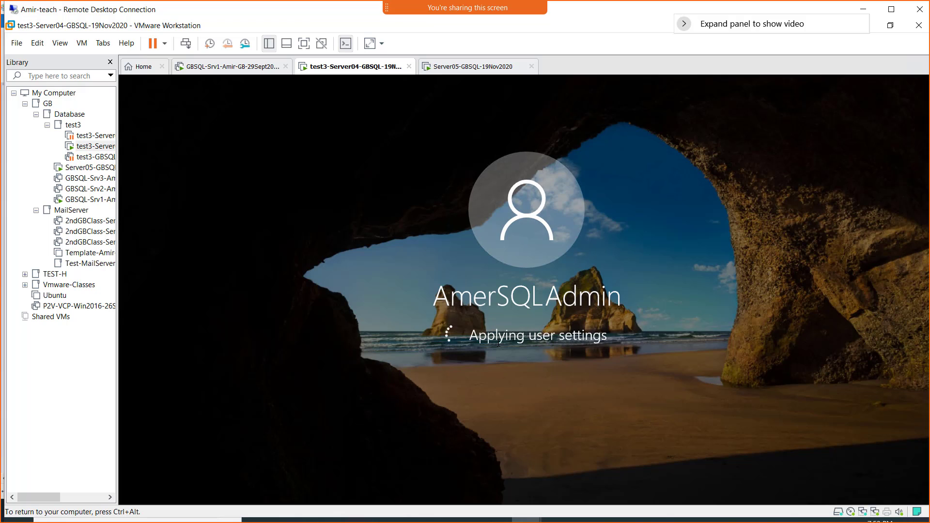
{"action": "key", "text": "ctrl+alt"}
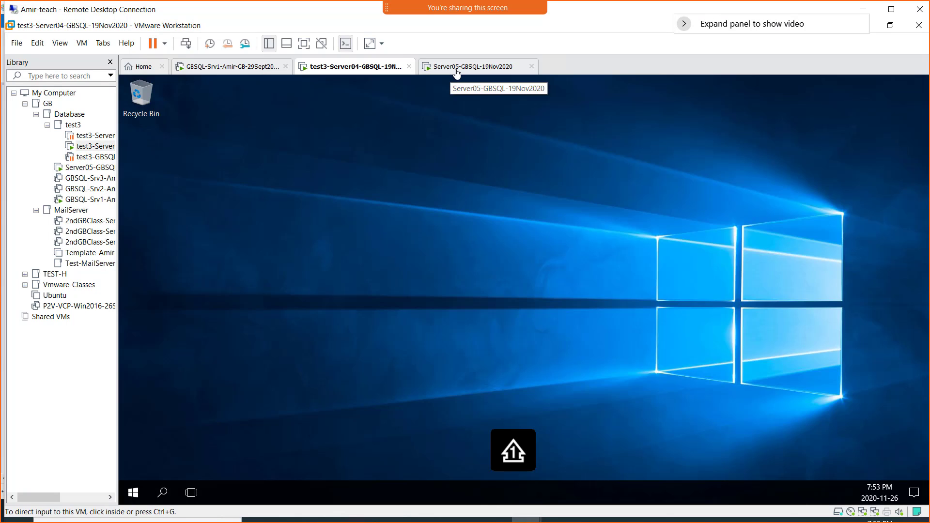
- Unlock Server05 and sign in to the SQL administrator account with the account password
{"action": "left_click", "coordinate": [444, 67]}
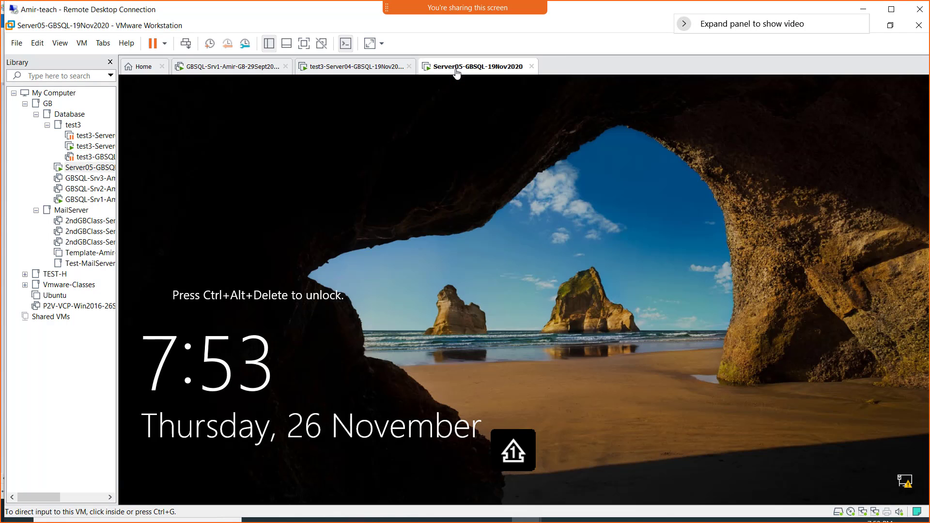
{"action": "left_click", "coordinate": [185, 44]}
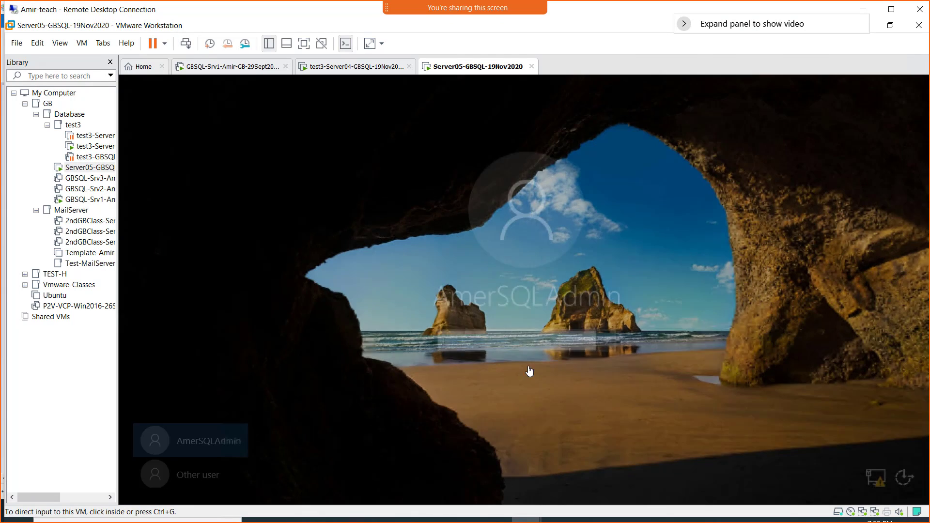
{"action": "left_click", "coordinate": [517, 338]}
{"action": "type", "text": "••••••••"}
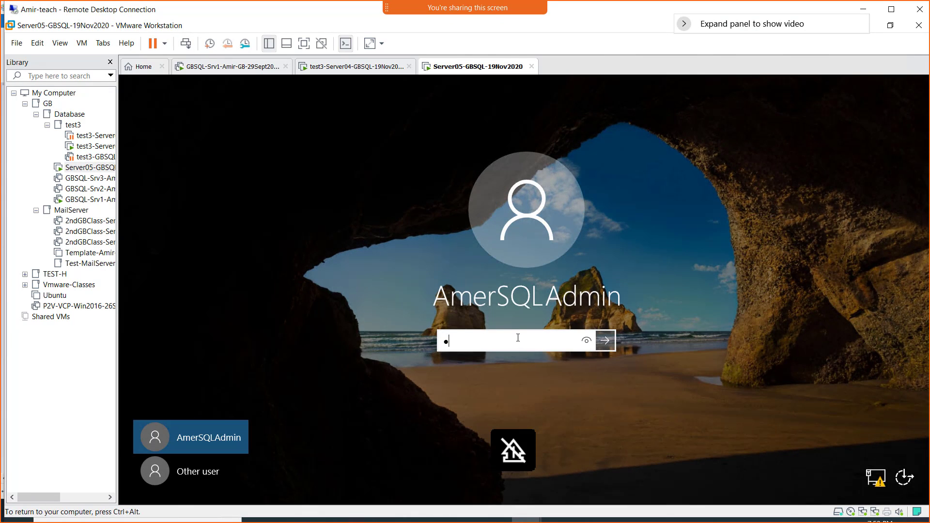
{"action": "type", "text": "••••"}
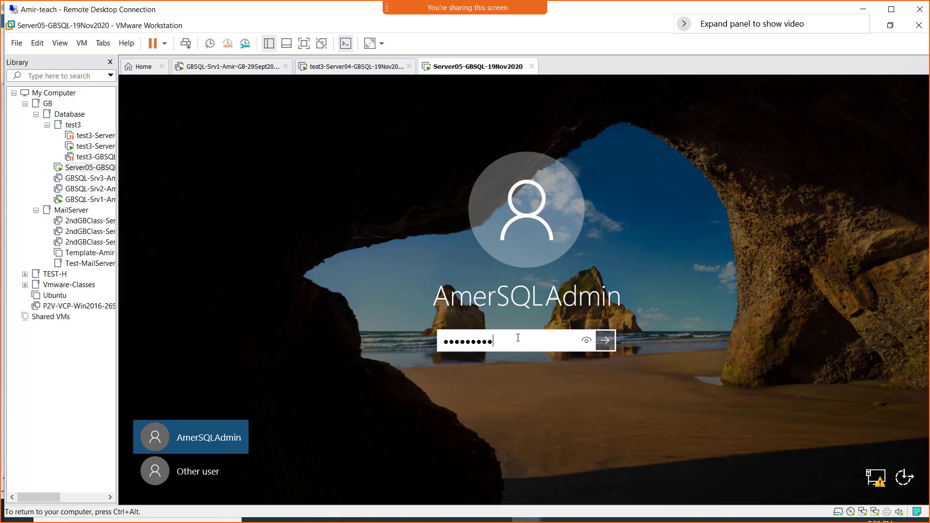
{"action": "key", "text": "Return"}
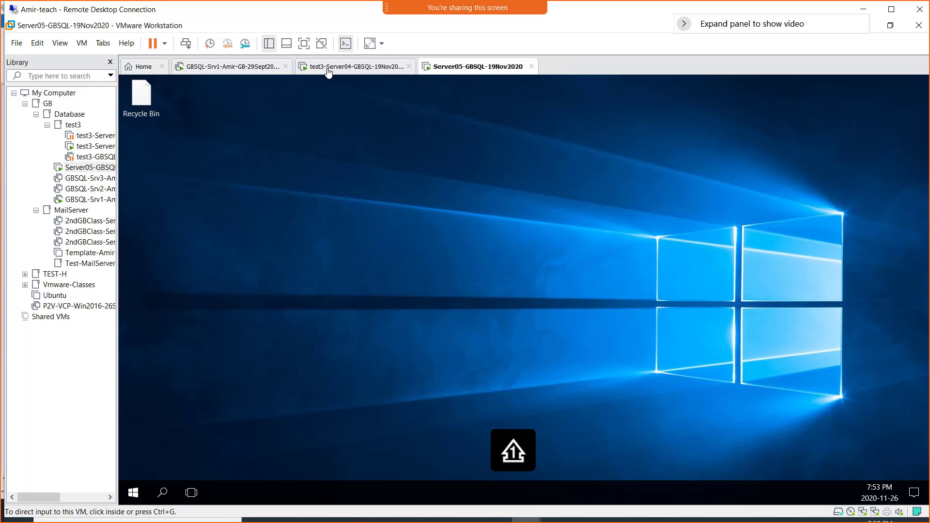
- Examine the service alerts for the local server on Server04 and close the Services Detail View
{"action": "left_click", "coordinate": [329, 68]}
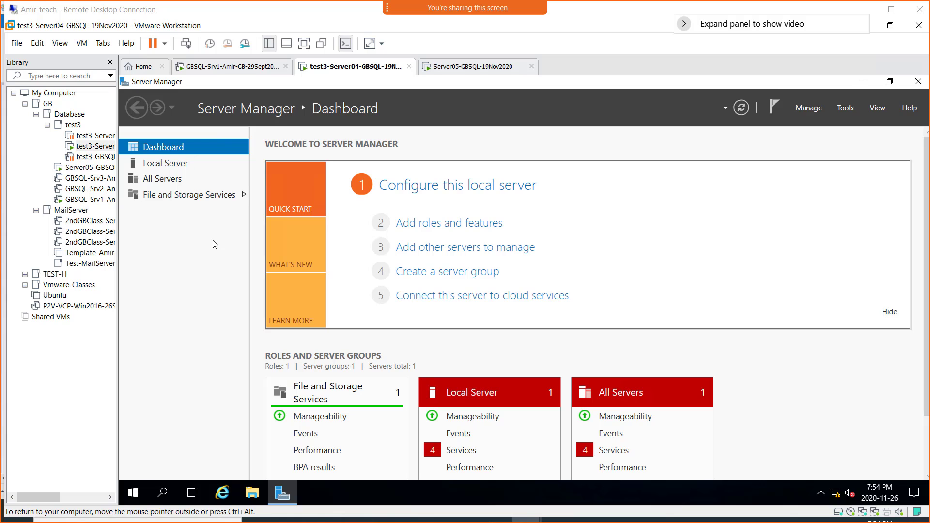
{"action": "left_click", "coordinate": [461, 450]}
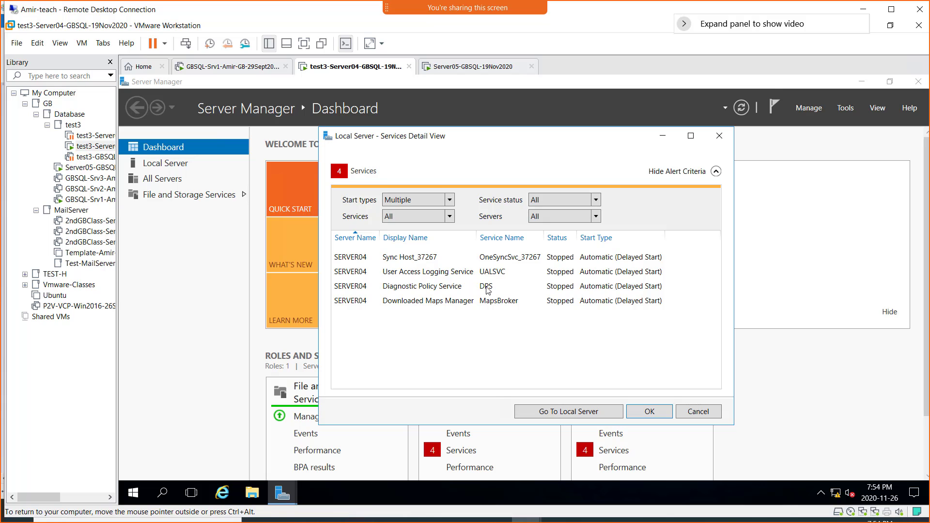
{"action": "left_click", "coordinate": [649, 412]}
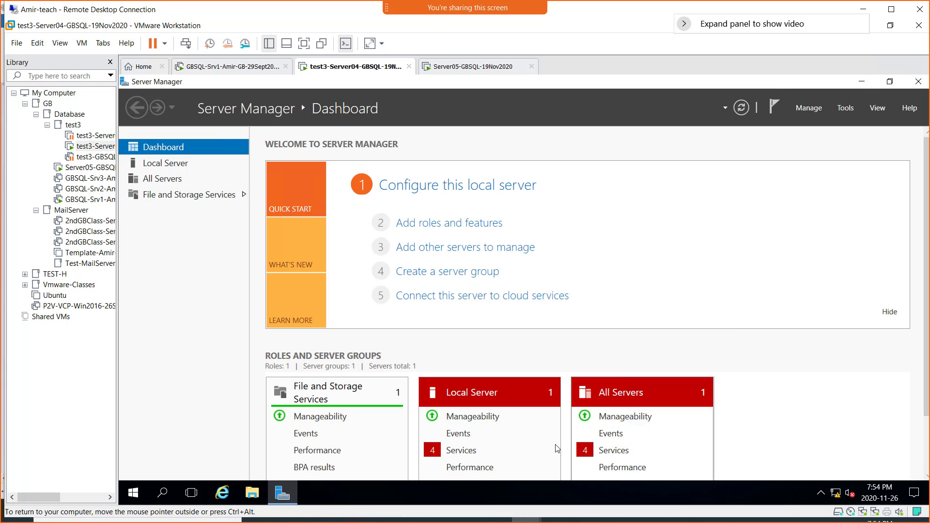
- Check Server Manager on Server05 and Server01, and open Failover Cluster Manager on Server04
{"action": "left_click", "coordinate": [455, 68]}
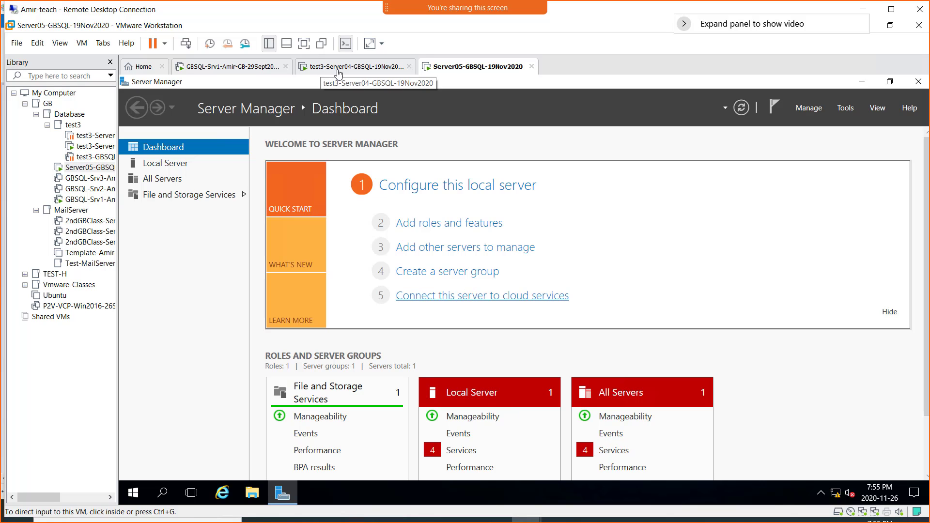
{"action": "left_click", "coordinate": [322, 67]}
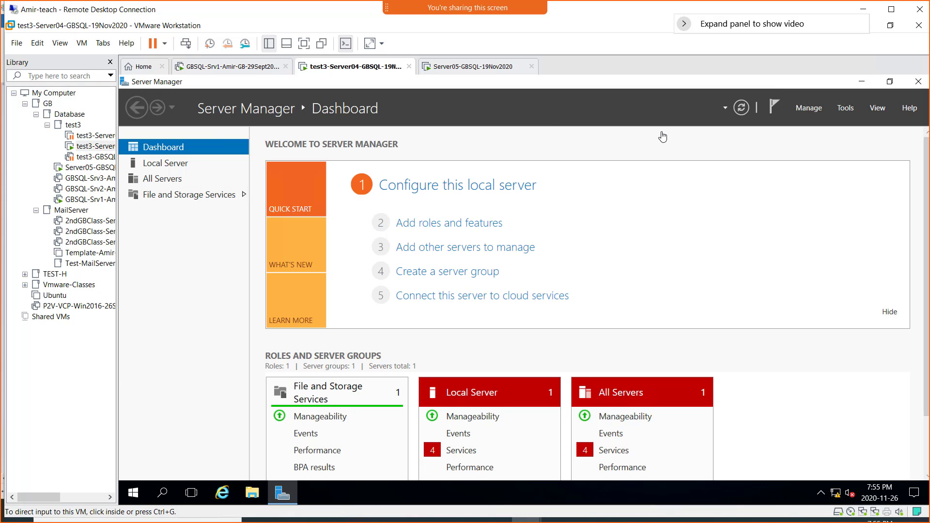
{"action": "left_click", "coordinate": [849, 109]}
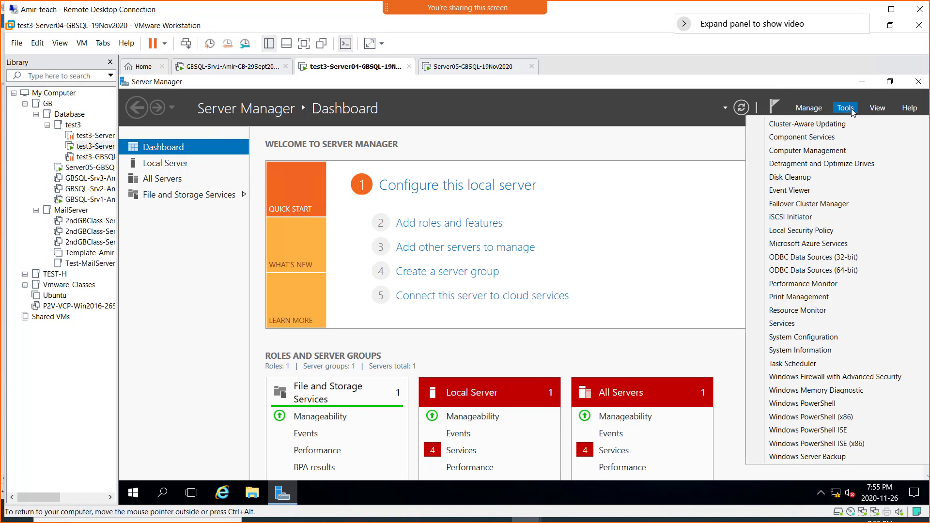
{"action": "left_click", "coordinate": [219, 70]}
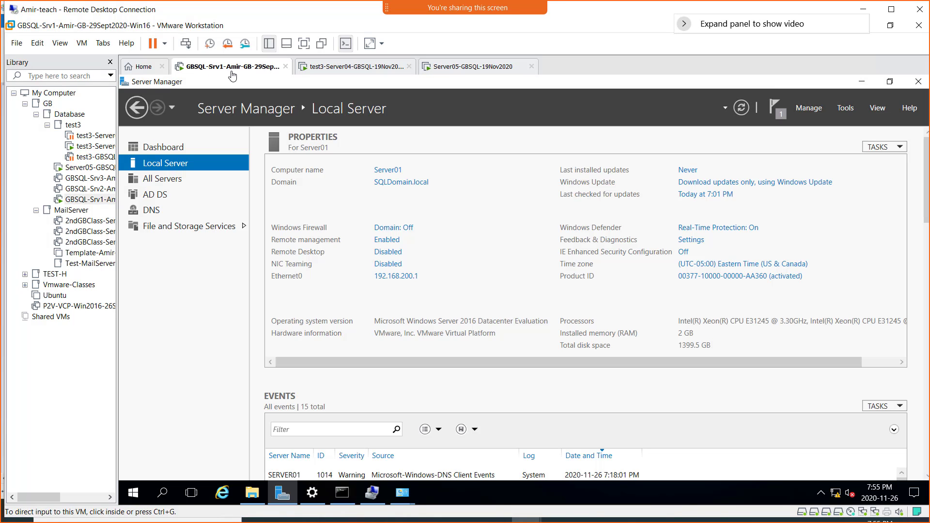
{"action": "left_click", "coordinate": [349, 71]}
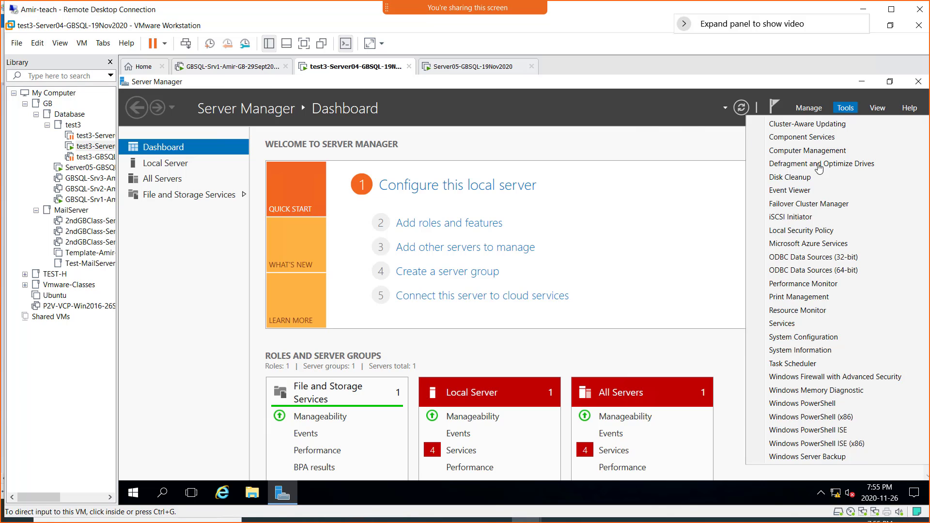
{"action": "left_click", "coordinate": [821, 204]}
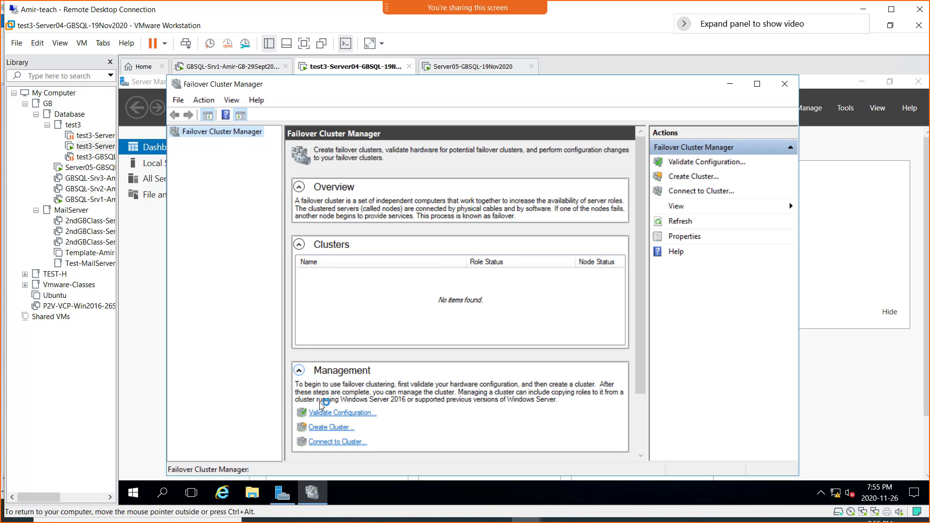
- Try to browse for servers in the Validate a Configuration wizard, and view the Failover Cluster Manager properties without changing them
{"action": "left_click", "coordinate": [349, 416]}
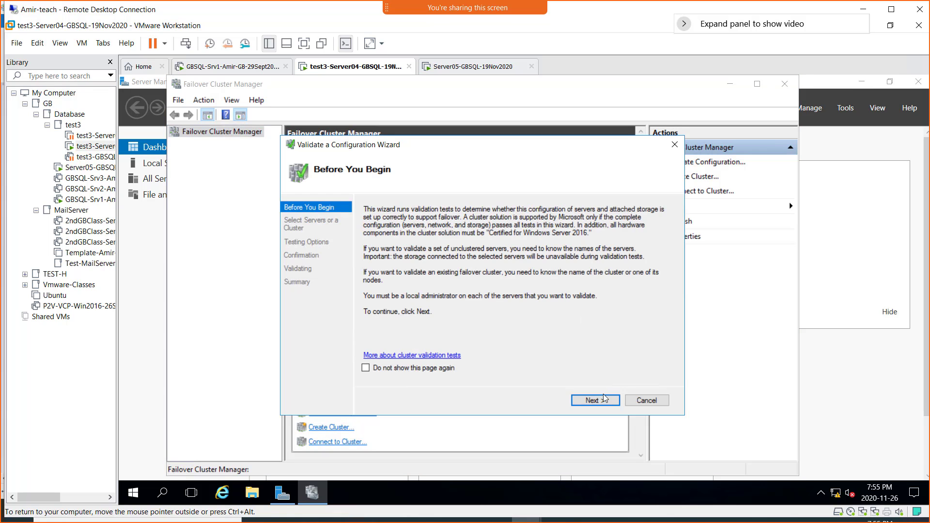
{"action": "left_click", "coordinate": [598, 398]}
{"action": "left_click", "coordinate": [656, 247]}
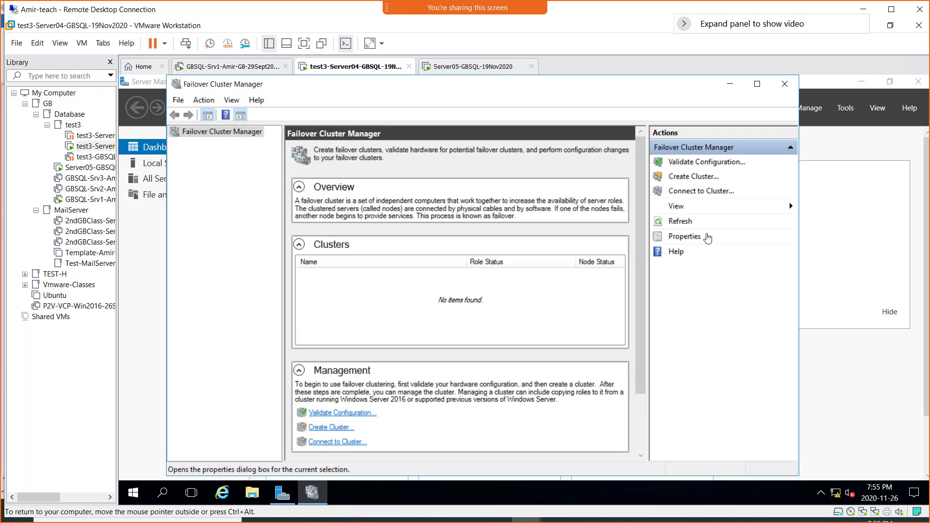
{"action": "left_click", "coordinate": [691, 239]}
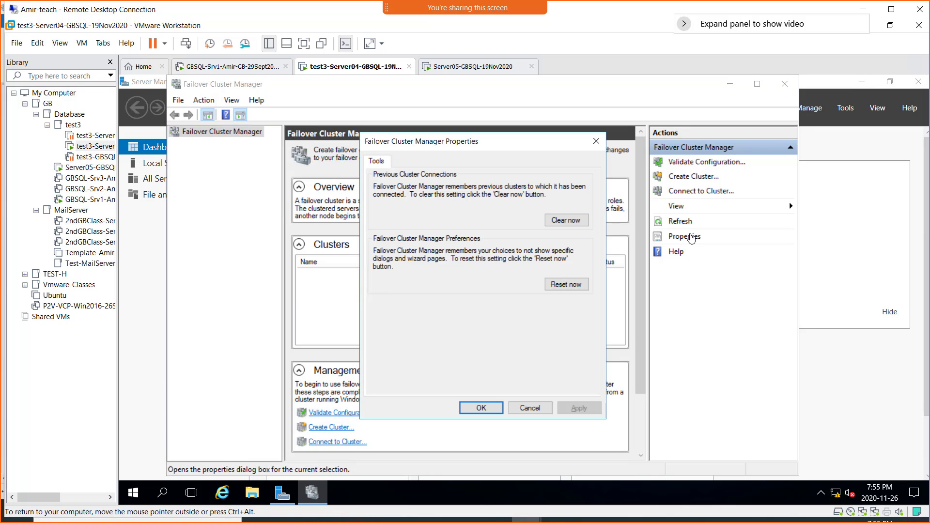
{"action": "left_click", "coordinate": [531, 409]}
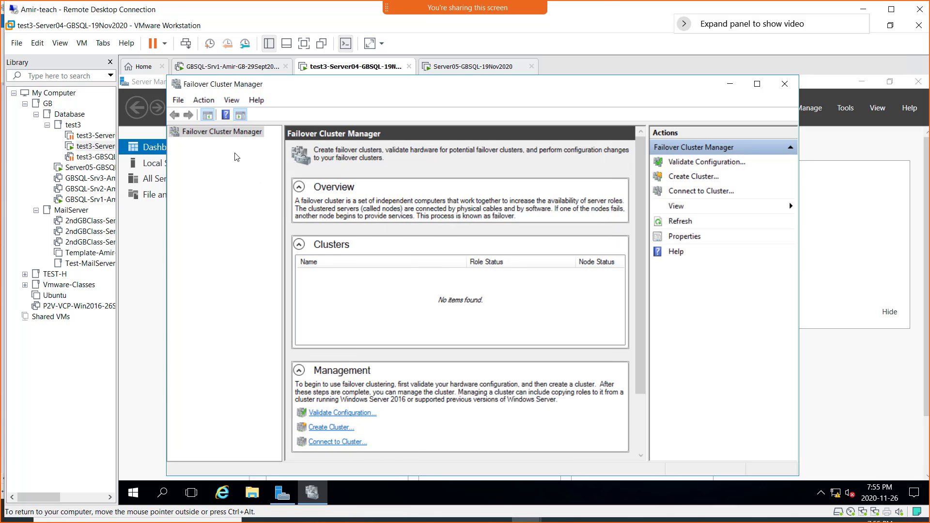
{"action": "right_click", "coordinate": [225, 133]}
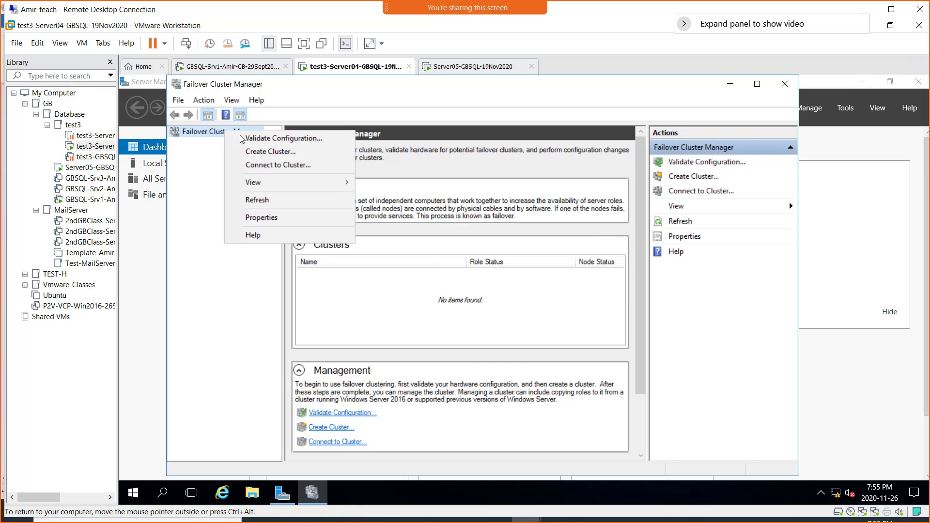
{"action": "left_click", "coordinate": [250, 151]}
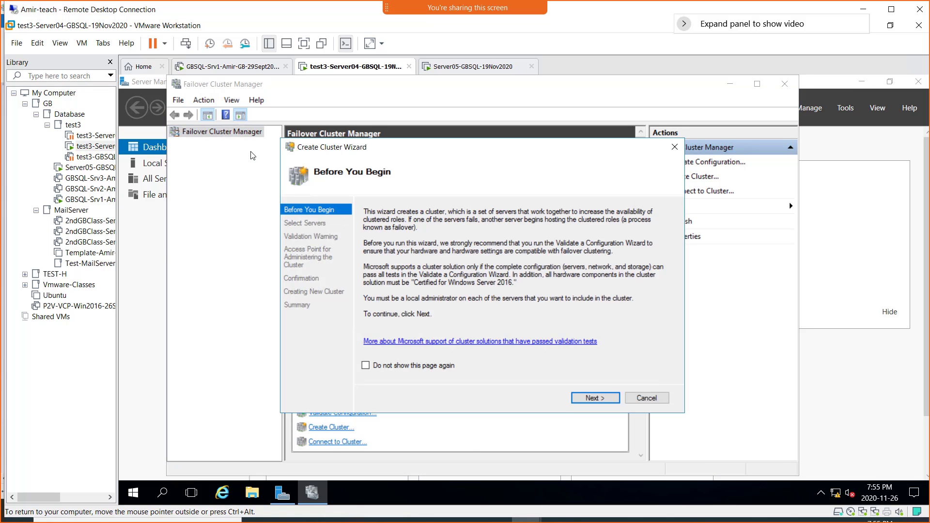
{"action": "left_click", "coordinate": [597, 399]}
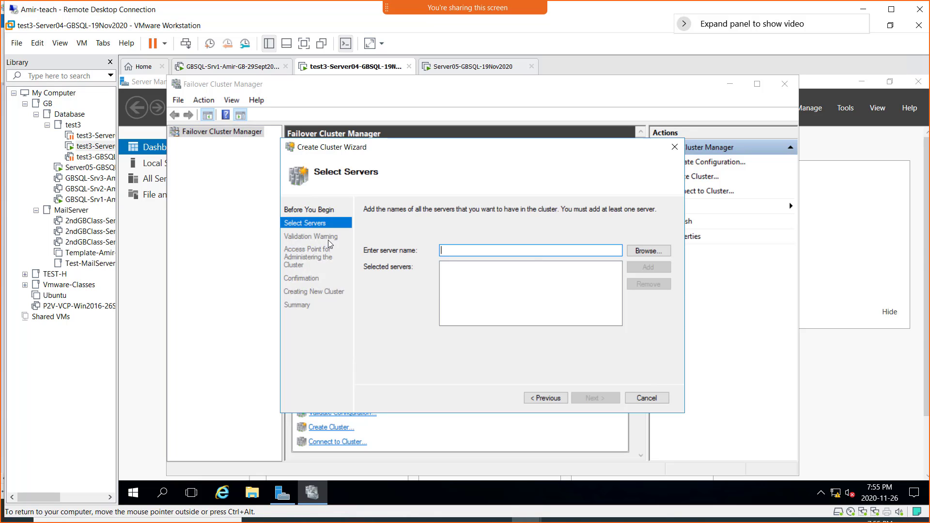
{"action": "left_click", "coordinate": [648, 398]}
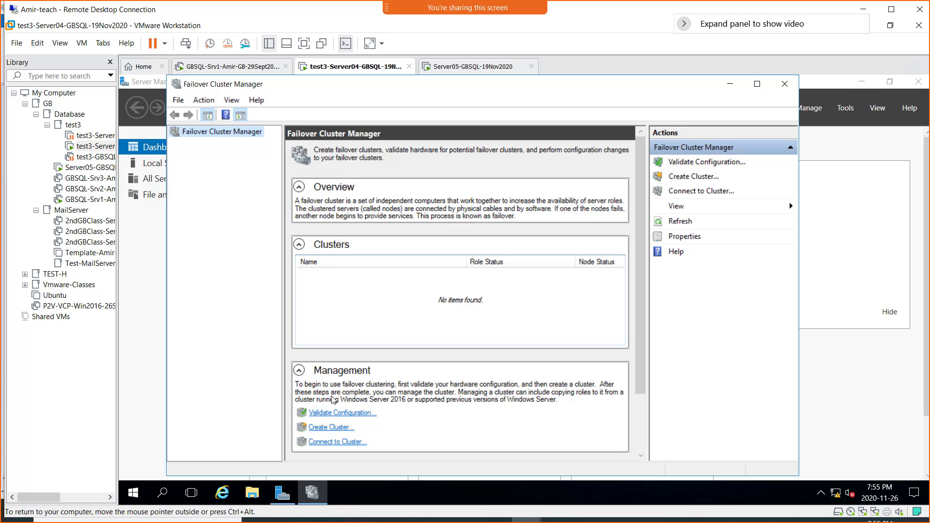
- Start the Validate a Configuration wizard and add Server04.SQLDomain.local, copying the full computer name from Server04's system properties
{"action": "left_click", "coordinate": [332, 413]}
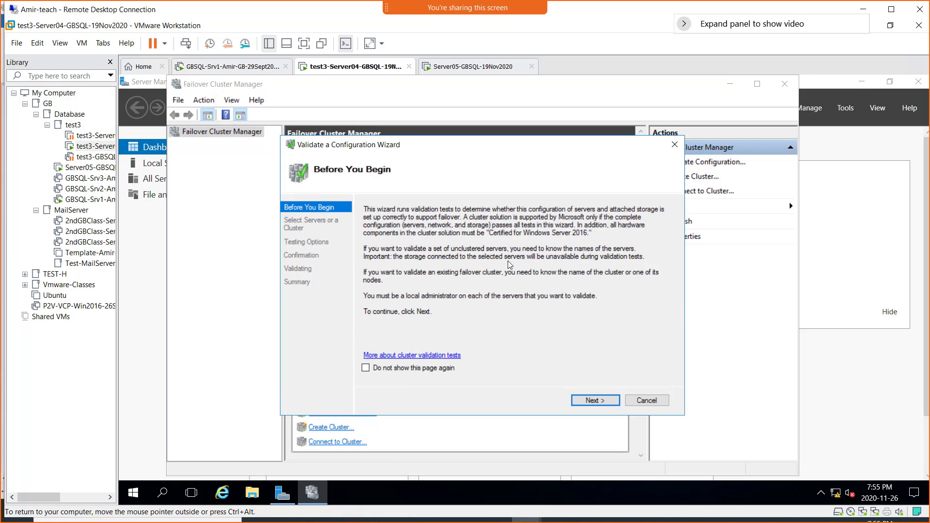
{"action": "left_click", "coordinate": [605, 401]}
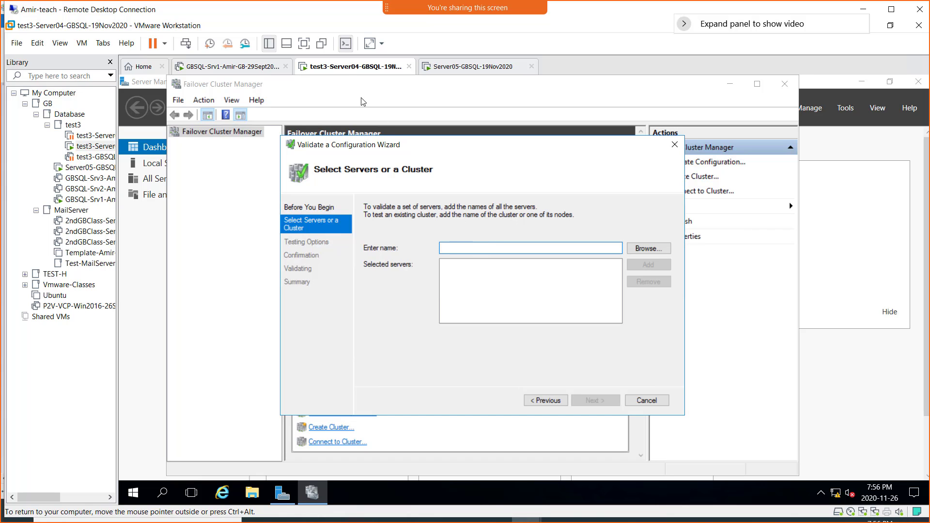
{"action": "left_click", "coordinate": [148, 165]}
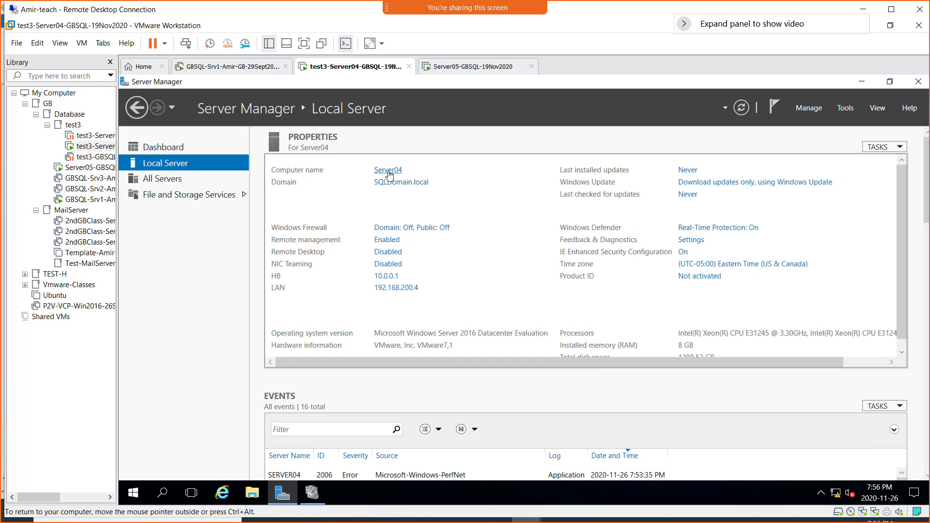
{"action": "left_click", "coordinate": [400, 174]}
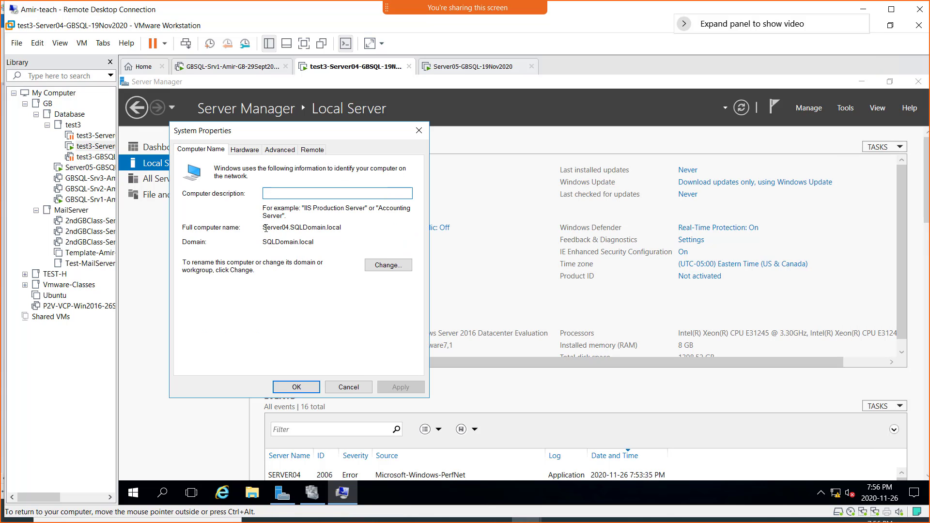
{"action": "left_click_drag", "start_coordinate": [265, 228], "coordinate": [346, 229]}
{"action": "key", "text": "ctrl+c"}
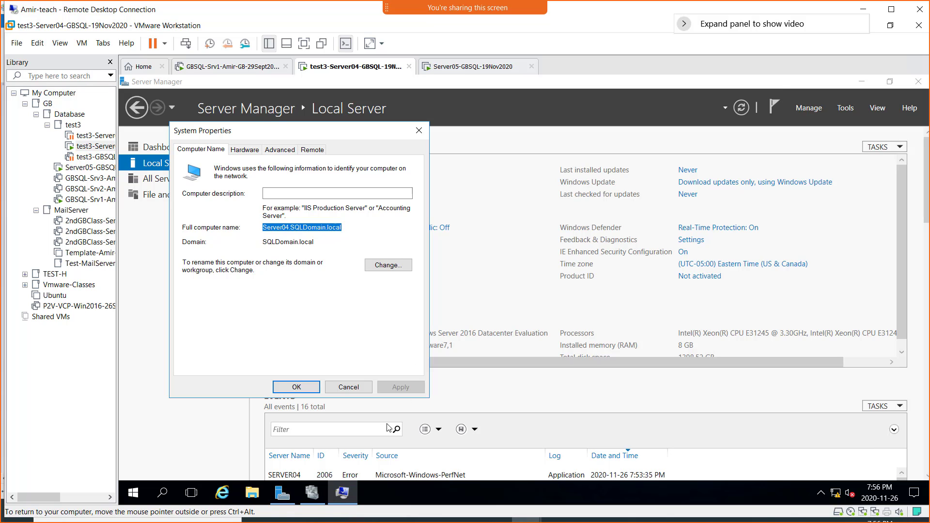
{"action": "left_click", "coordinate": [320, 493]}
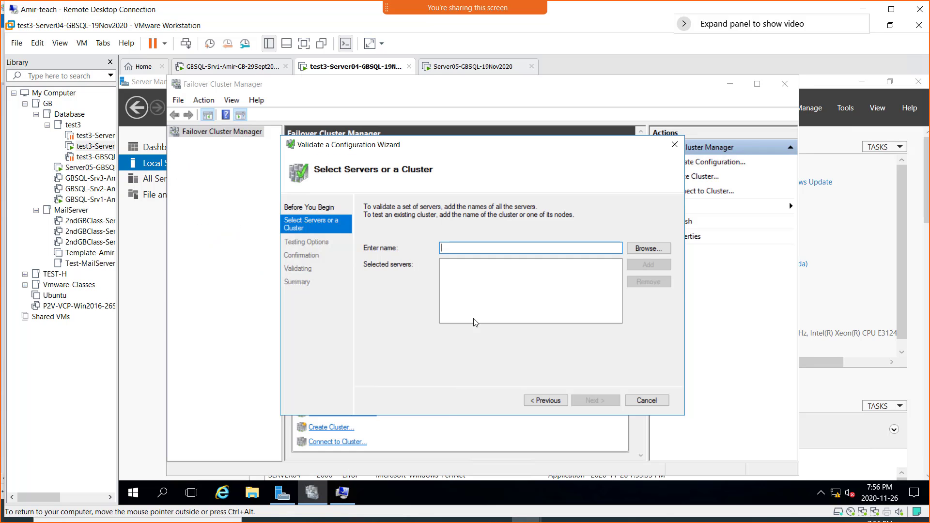
{"action": "key", "text": "ctrl+v"}
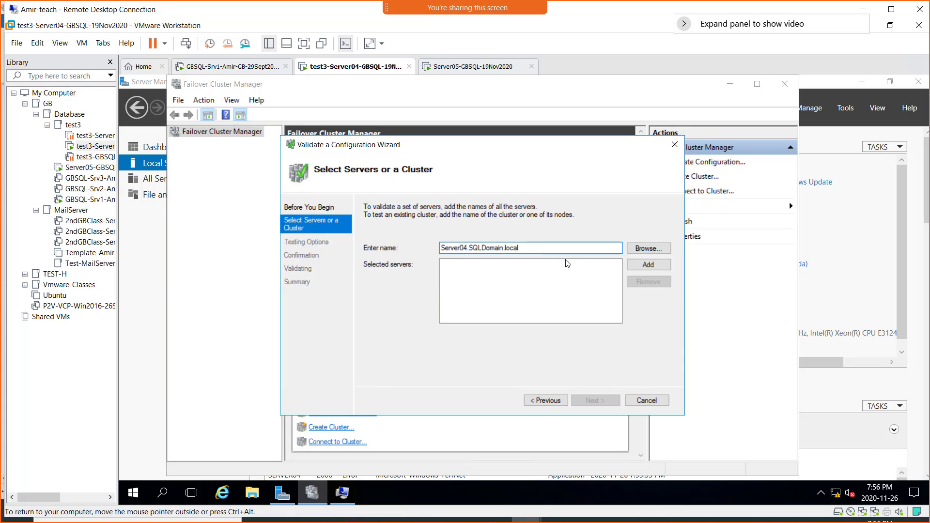
{"action": "left_click", "coordinate": [649, 265]}
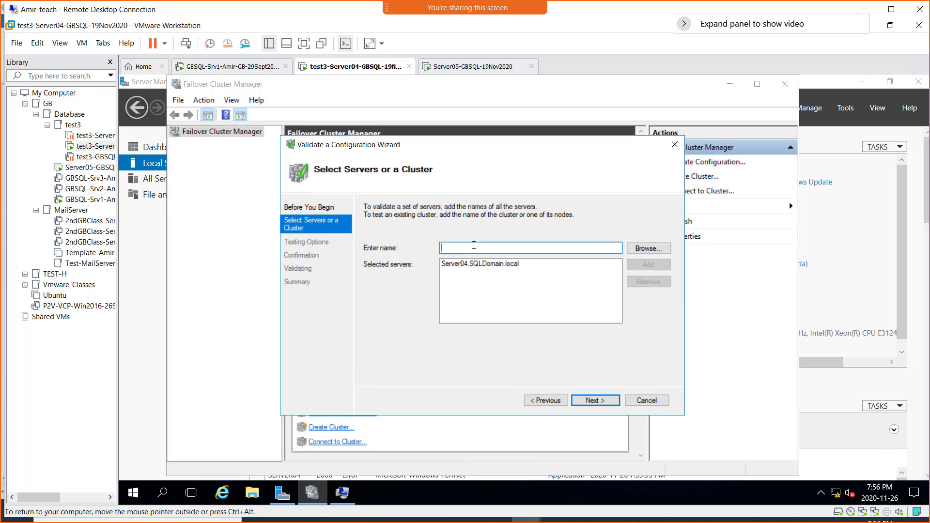
- Copy Server05's full computer name from its system properties and add Server05.SQLDomain.local to the servers being validated on Server04
{"action": "left_click", "coordinate": [468, 68]}
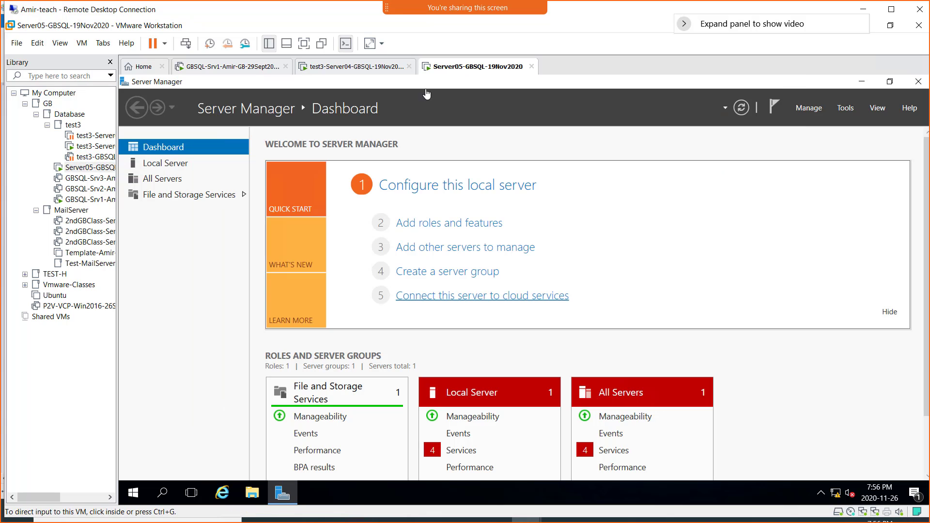
{"action": "left_click", "coordinate": [165, 162]}
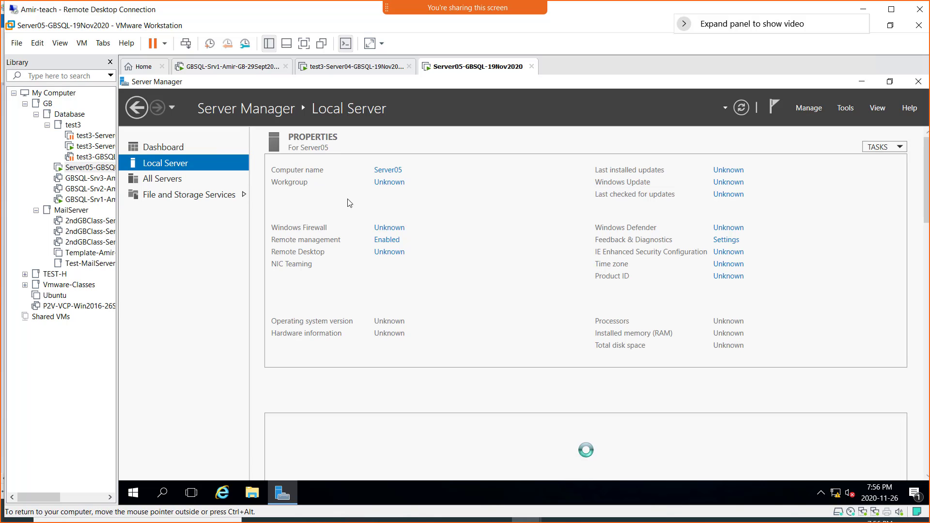
{"action": "left_click", "coordinate": [393, 171]}
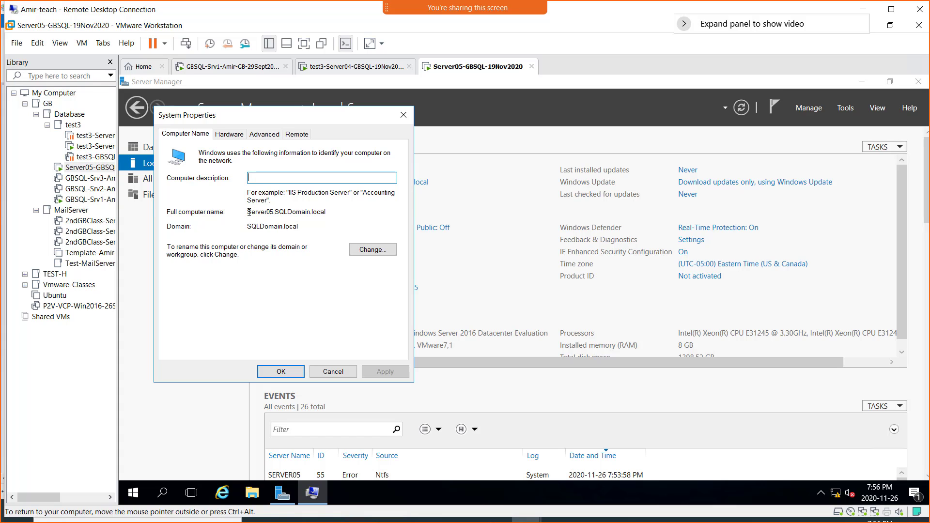
{"action": "left_click_drag", "start_coordinate": [248, 212], "coordinate": [341, 214]}
{"action": "key", "text": "ctrl+c"}
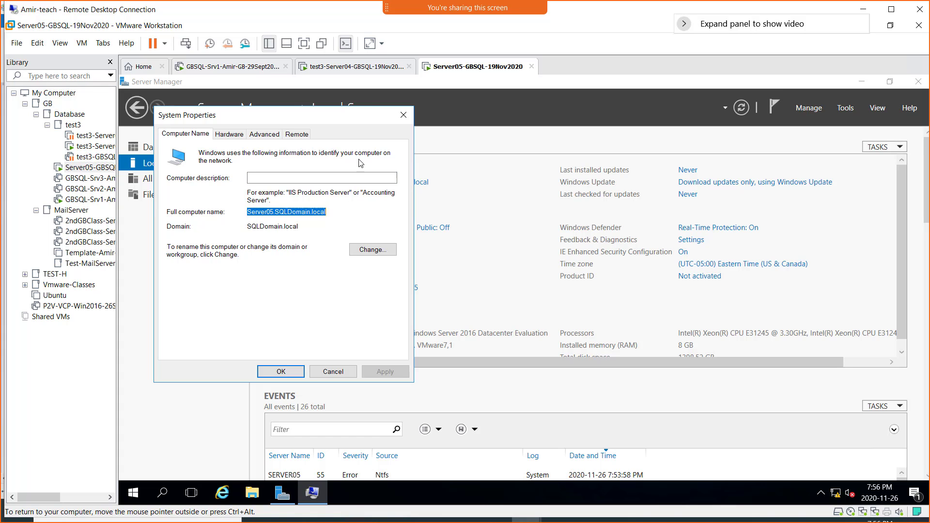
{"action": "left_click", "coordinate": [350, 66]}
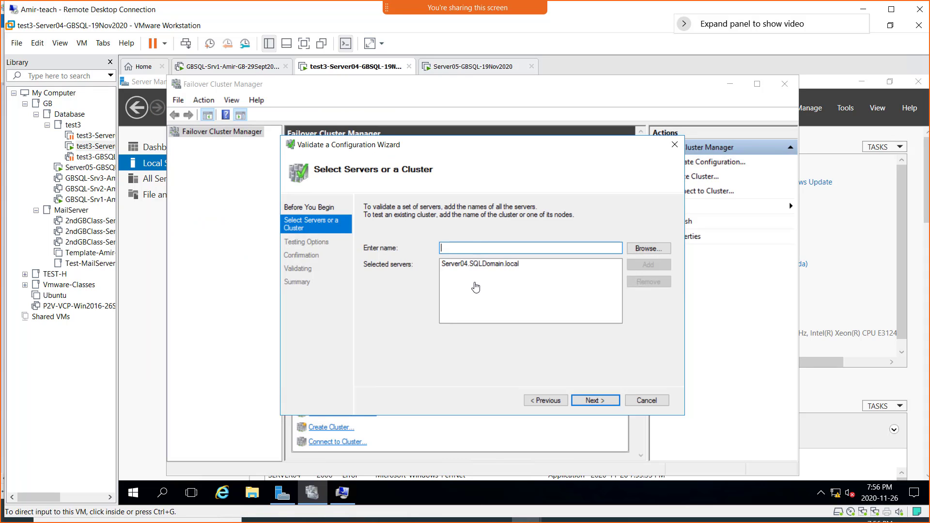
{"action": "left_click", "coordinate": [460, 248]}
{"action": "key", "text": "ctrl+v"}
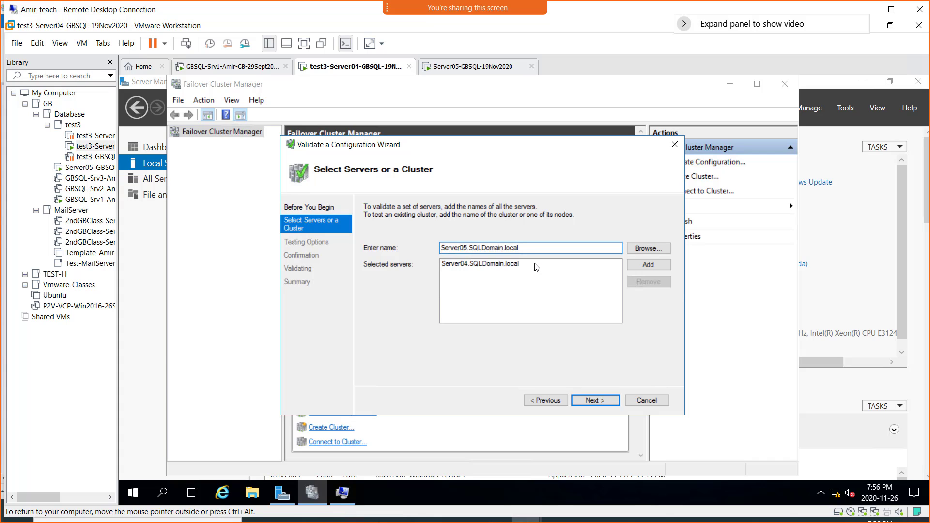
{"action": "left_click", "coordinate": [646, 265]}
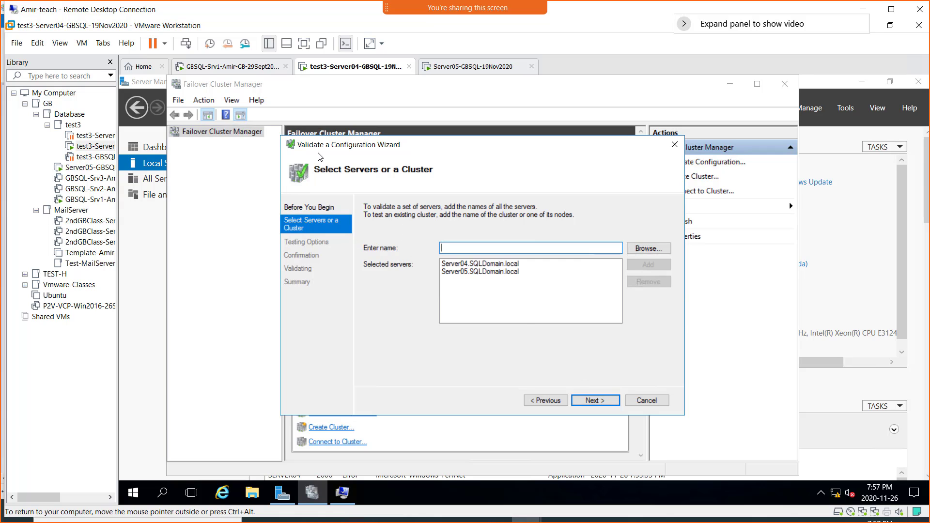
- Keep the option to run all tests, review the list of selected tests, and start the validation
{"action": "left_click", "coordinate": [590, 401]}
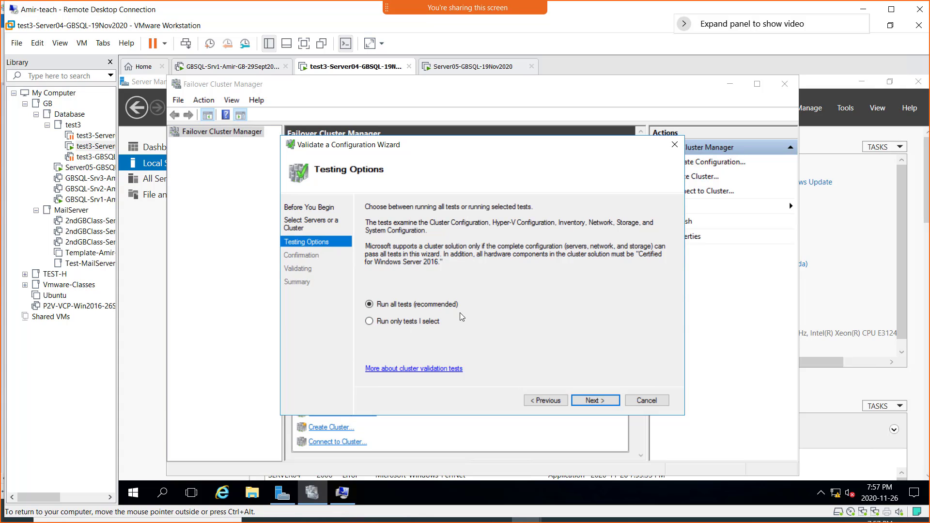
{"action": "left_click", "coordinate": [592, 402]}
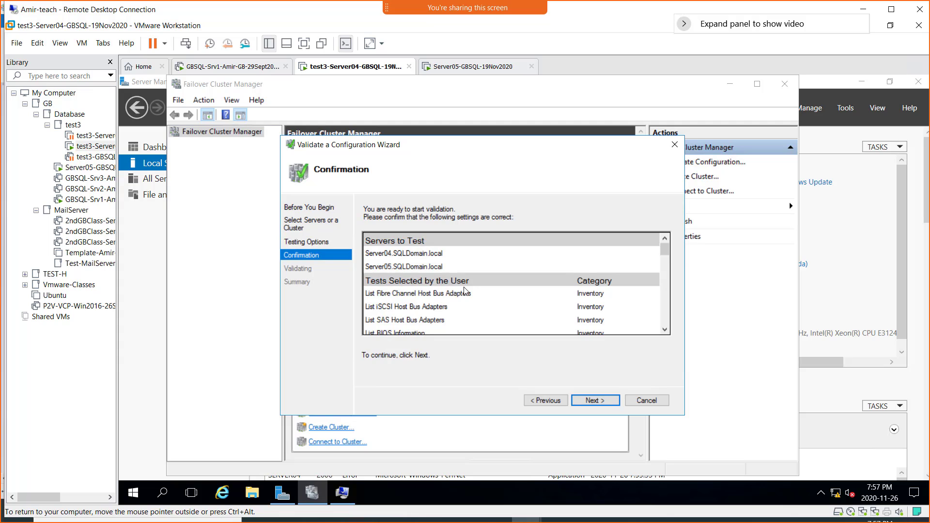
{"action": "left_click", "coordinate": [665, 332]}
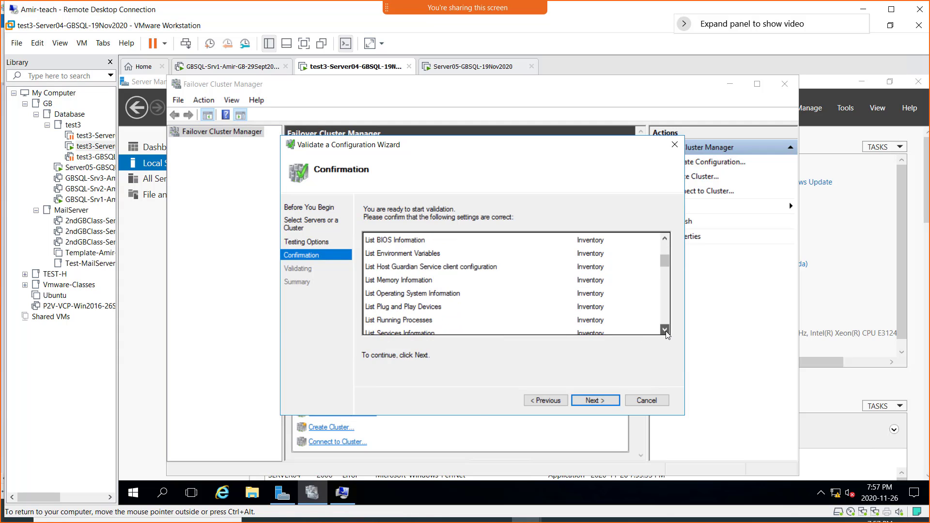
{"action": "left_click", "coordinate": [665, 331]}
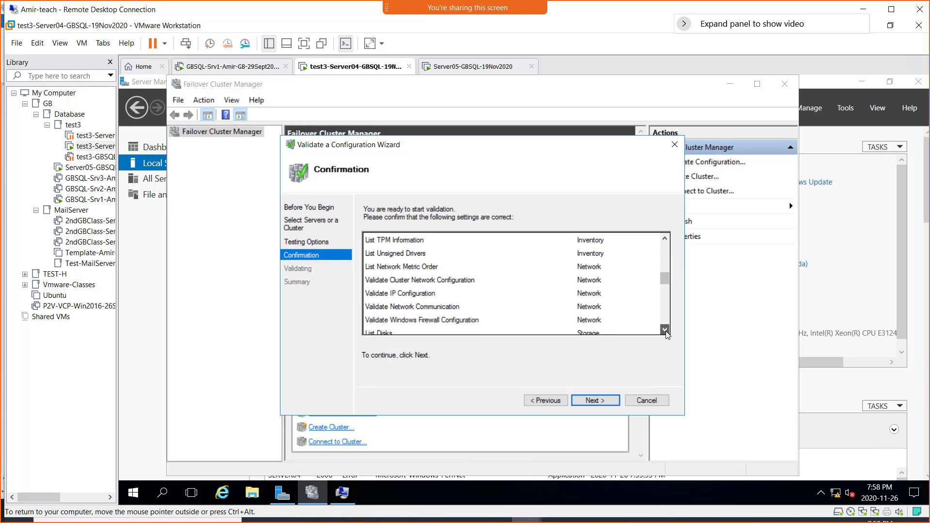
{"action": "left_click", "coordinate": [665, 331]}
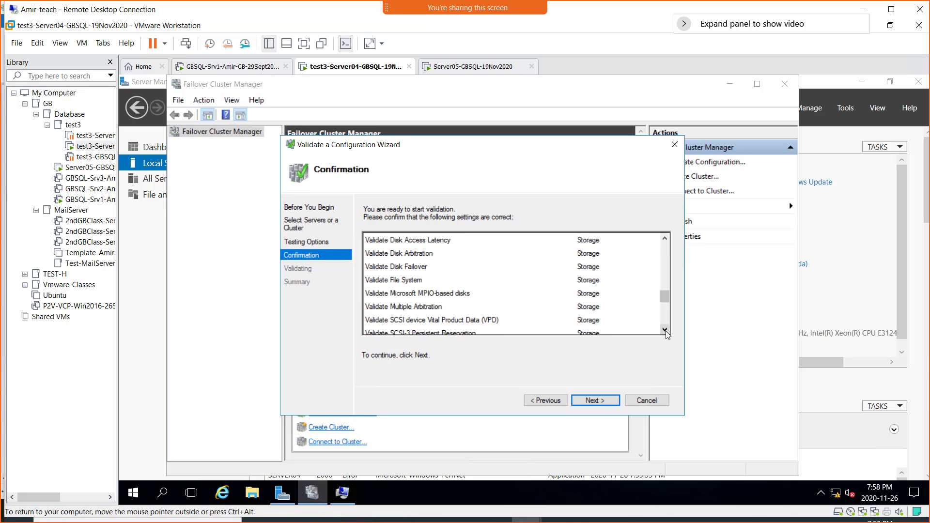
{"action": "left_click", "coordinate": [665, 330]}
{"action": "left_click", "coordinate": [665, 330]}
{"action": "scroll", "coordinate": [666, 334], "scroll_direction": "down", "scroll_amount": 5}
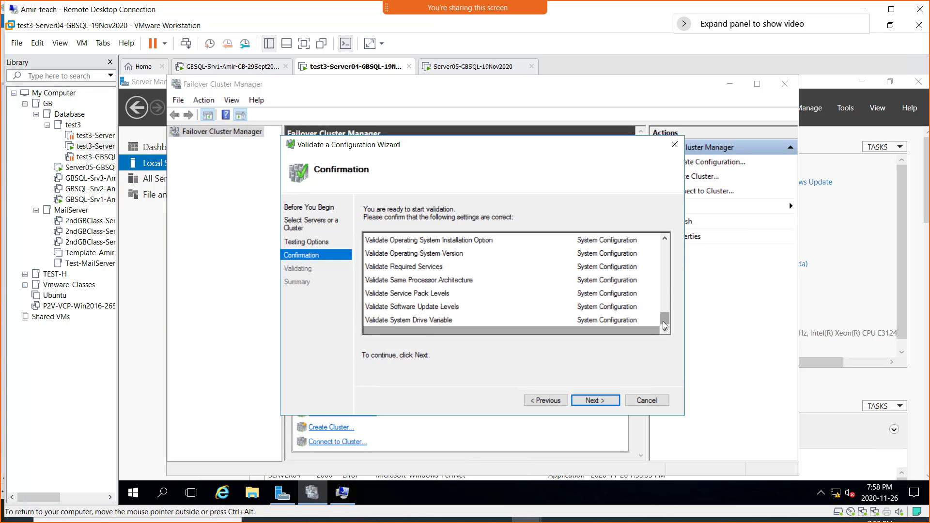
{"action": "left_click_drag", "start_coordinate": [663, 321], "coordinate": [666, 241]}
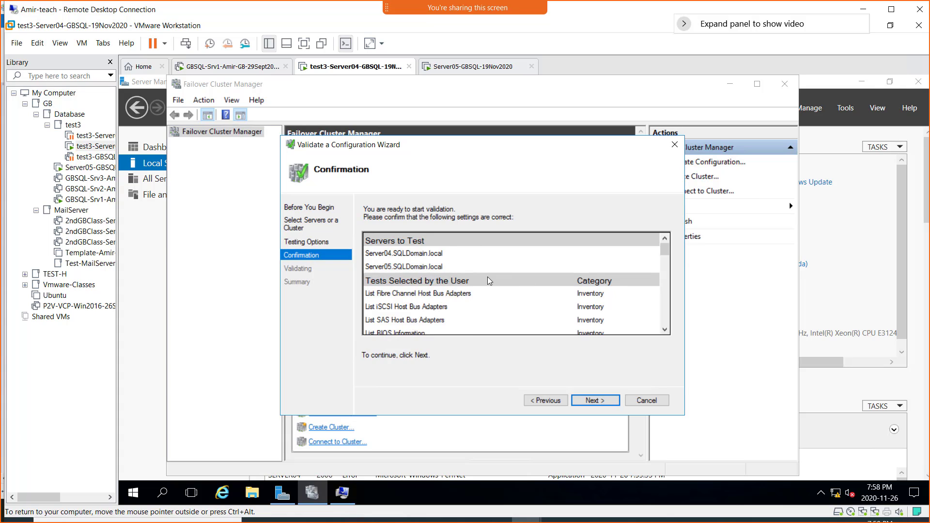
{"action": "left_click", "coordinate": [594, 402]}
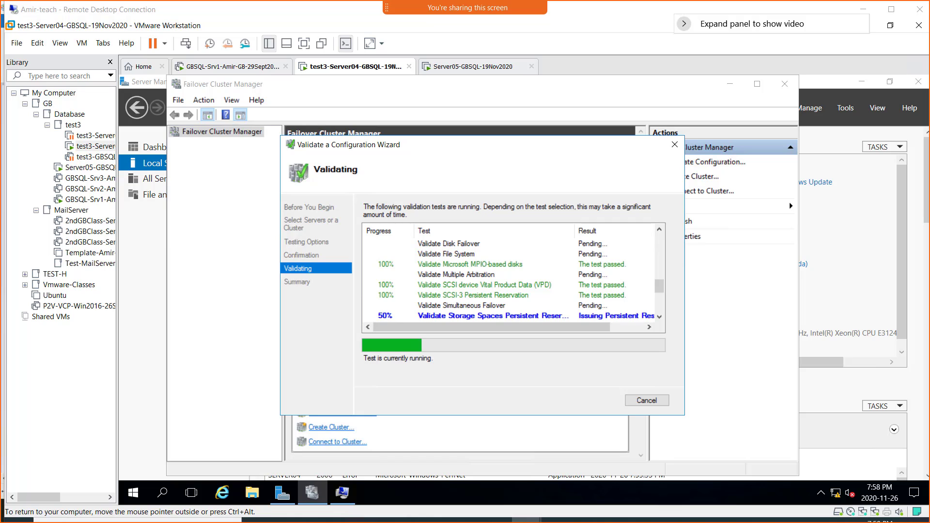
- Open a blank Notepad document on the host computer and arrange it below the validation wizard so the test progress stays in view
{"action": "key", "text": "super+r"}
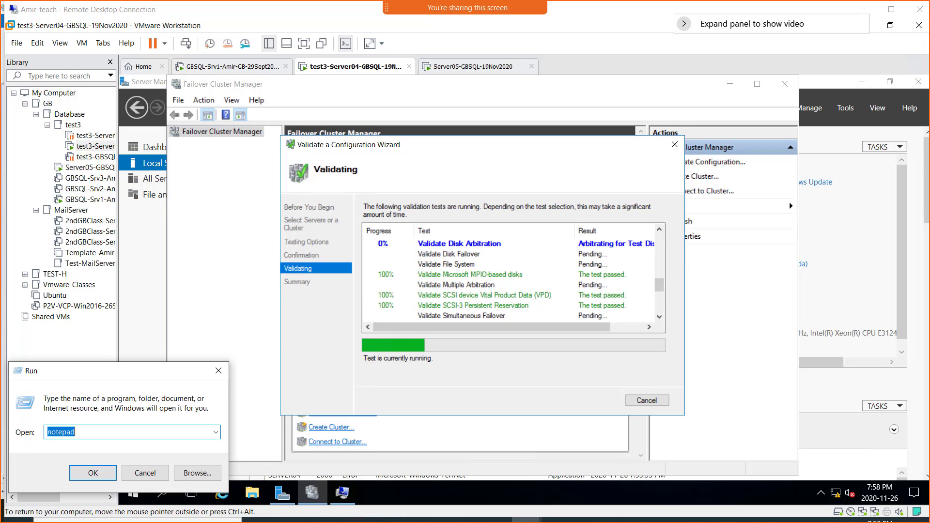
{"action": "left_click", "coordinate": [80, 470]}
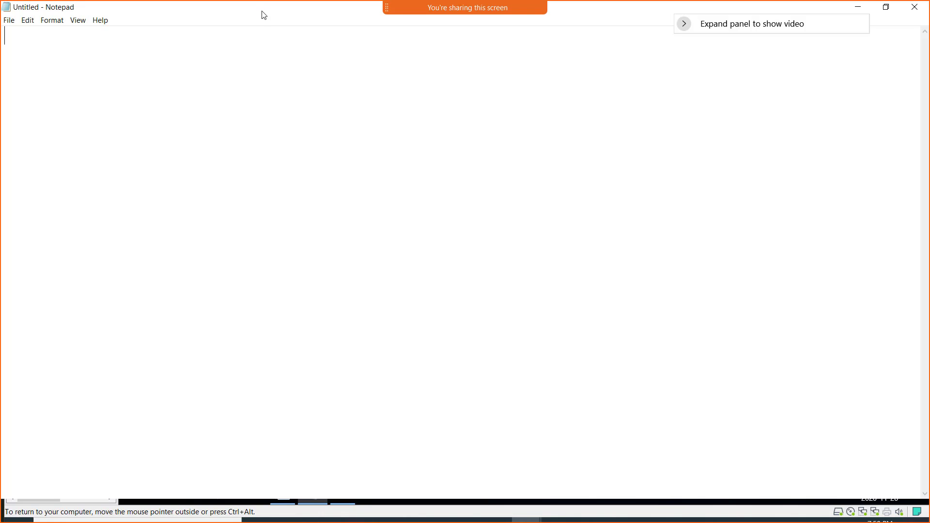
{"action": "left_click_drag", "start_coordinate": [264, 15], "coordinate": [361, 271]}
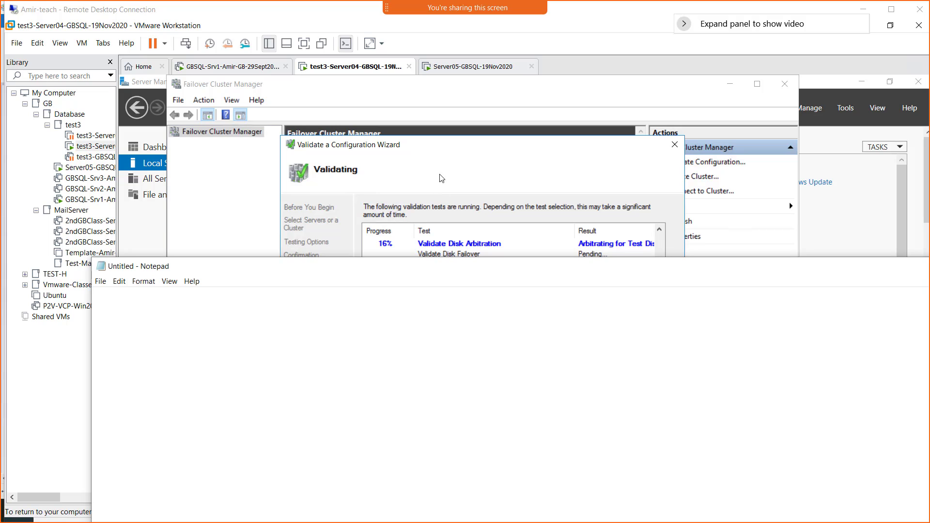
{"action": "left_click", "coordinate": [445, 146]}
{"action": "left_click_drag", "start_coordinate": [443, 145], "coordinate": [441, 86]}
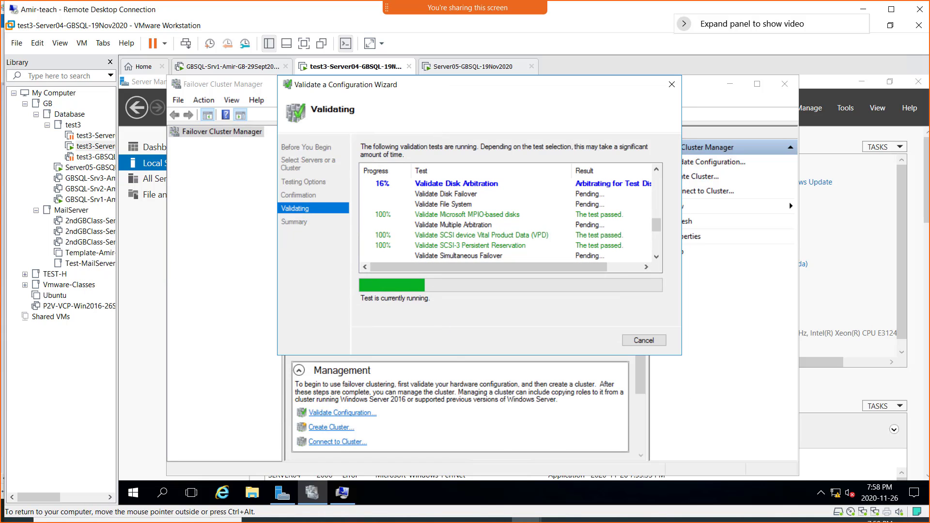
{"action": "key", "text": "alt+Tab"}
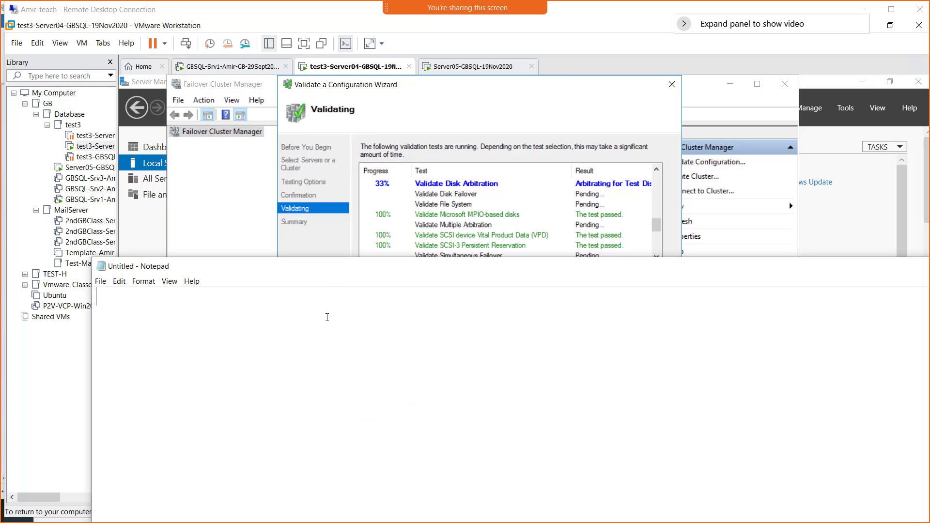
{"action": "left_click_drag", "start_coordinate": [334, 275], "coordinate": [337, 314]}
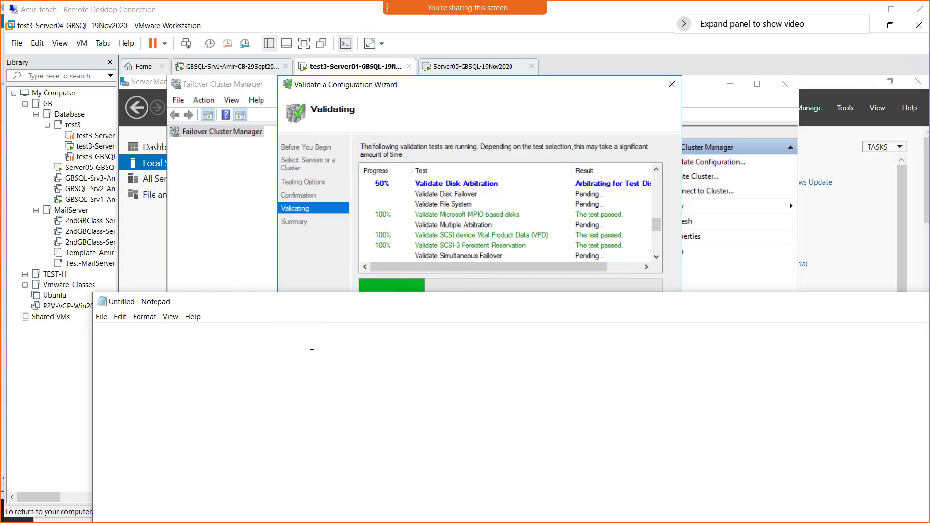
- Write the note "----BREAK------Class Starts 8:20--------------" in the blank Notepad document
{"action": "type", "text": "----BREAK"}
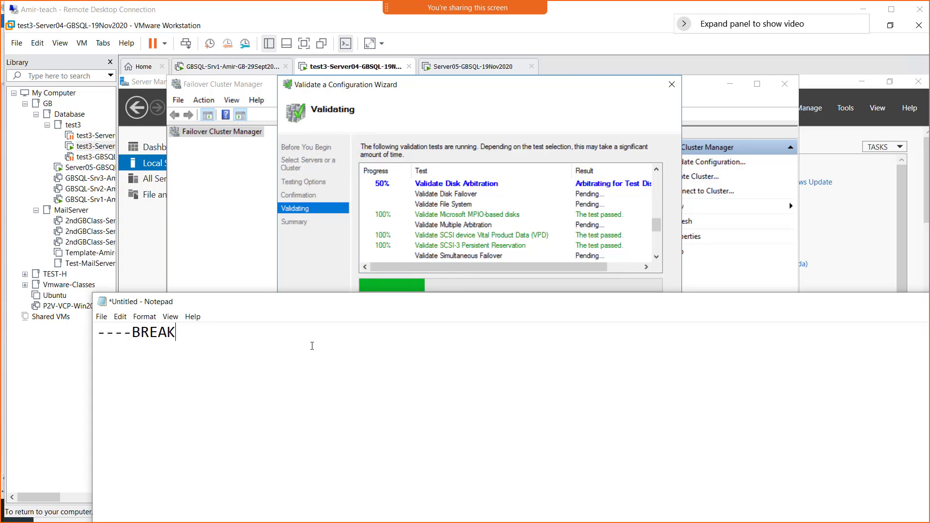
{"action": "type", "text": "------Clas"}
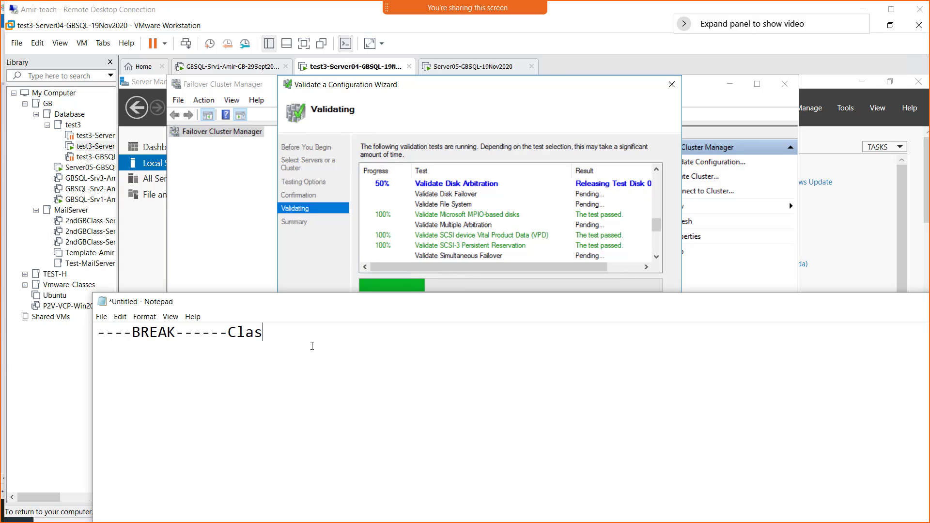
{"action": "type", "text": "s Starts 8:20"}
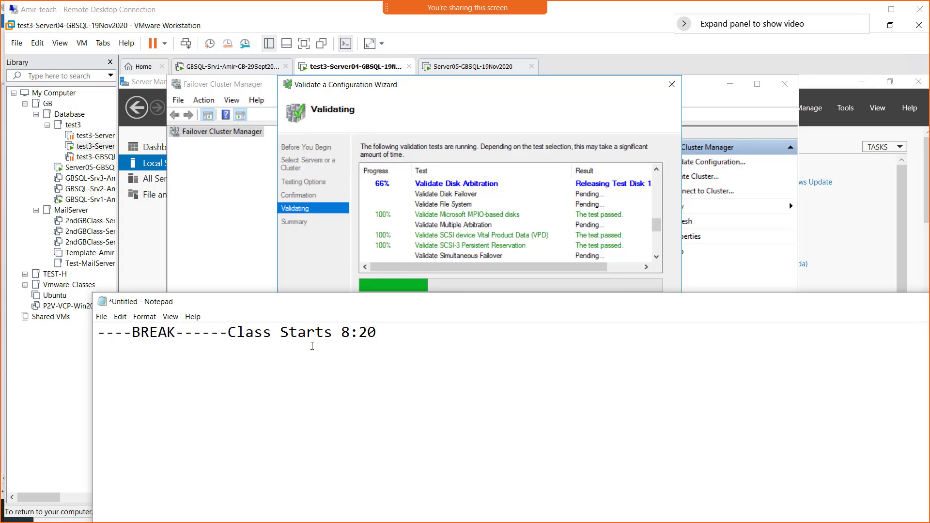
{"action": "type", "text": "--------------"}
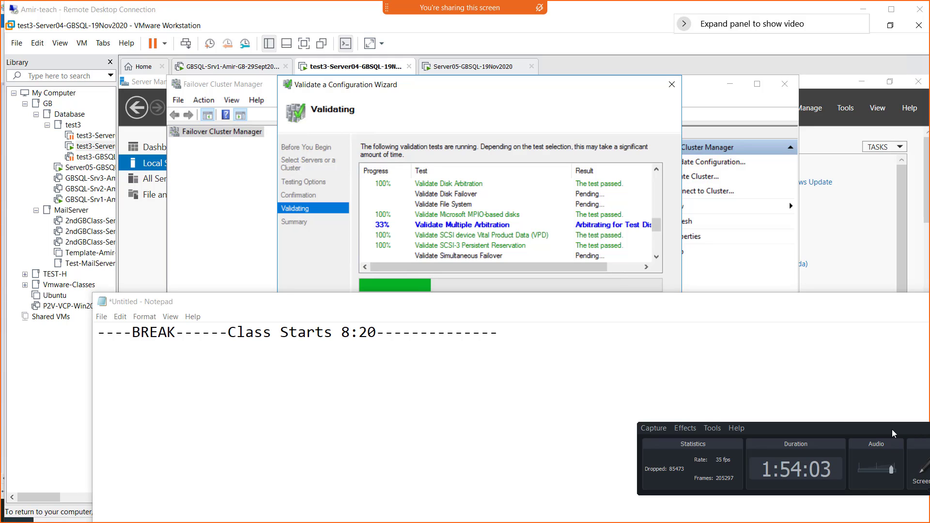
{"action": "left_click_drag", "start_coordinate": [891, 429], "coordinate": [333, 357]}
{"action": "left_click", "coordinate": [489, 393]}
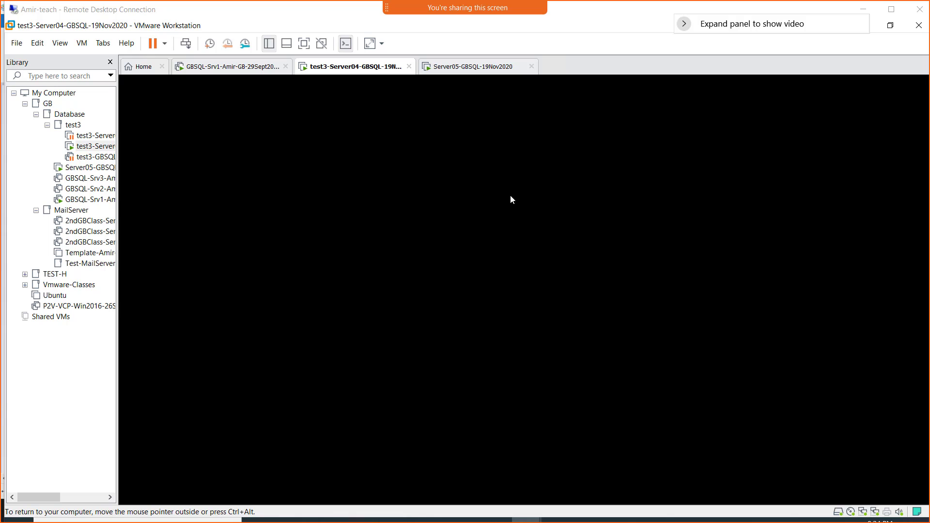
- Unlock the Server04 virtual machine by entering the administrator account's password
{"action": "left_click", "coordinate": [185, 43]}
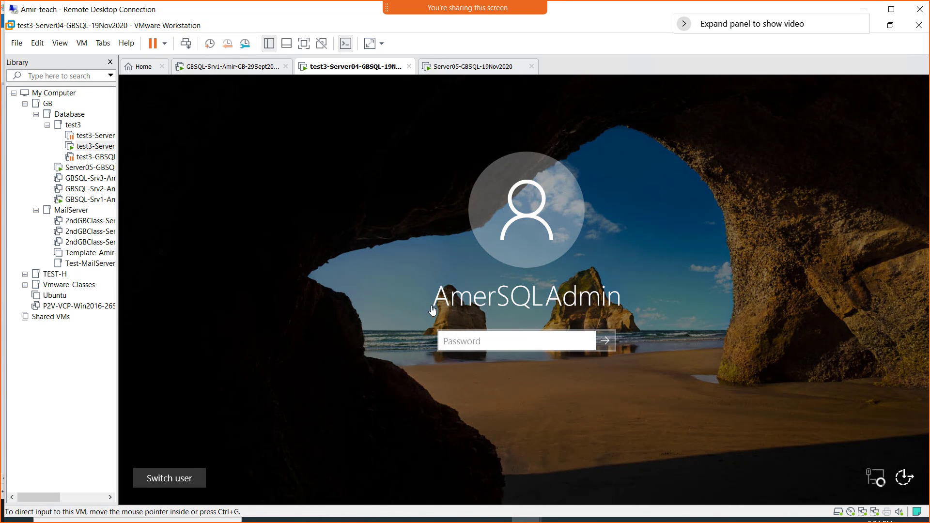
{"action": "left_click", "coordinate": [465, 338]}
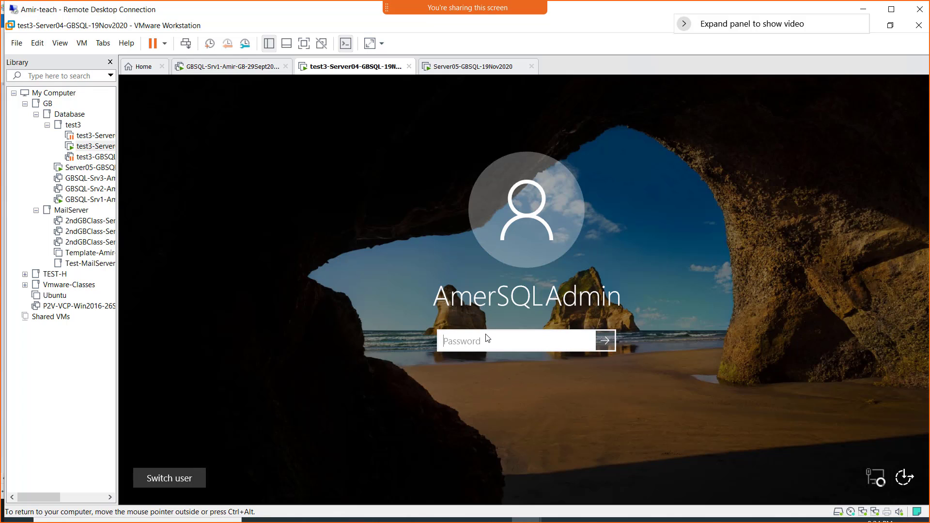
{"action": "type", "text": "*************"}
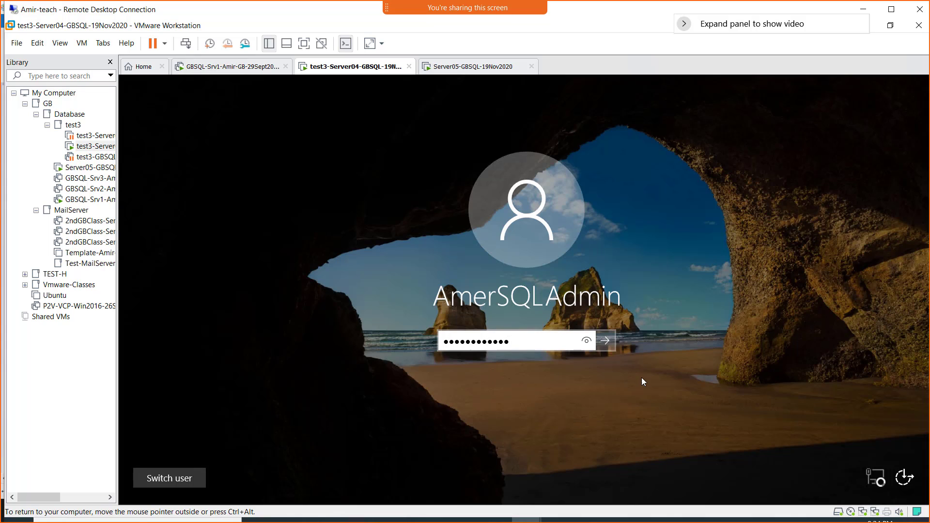
{"action": "left_click", "coordinate": [611, 344]}
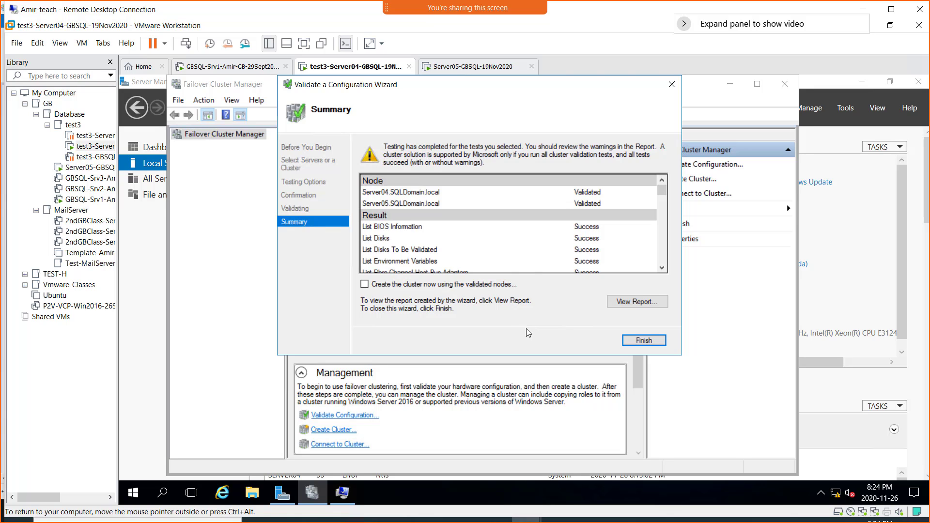
- Review the validation summary for Server04 and Server05, checking each node's status and the individual test results
{"action": "left_click_drag", "start_coordinate": [426, 83], "coordinate": [403, 107]}
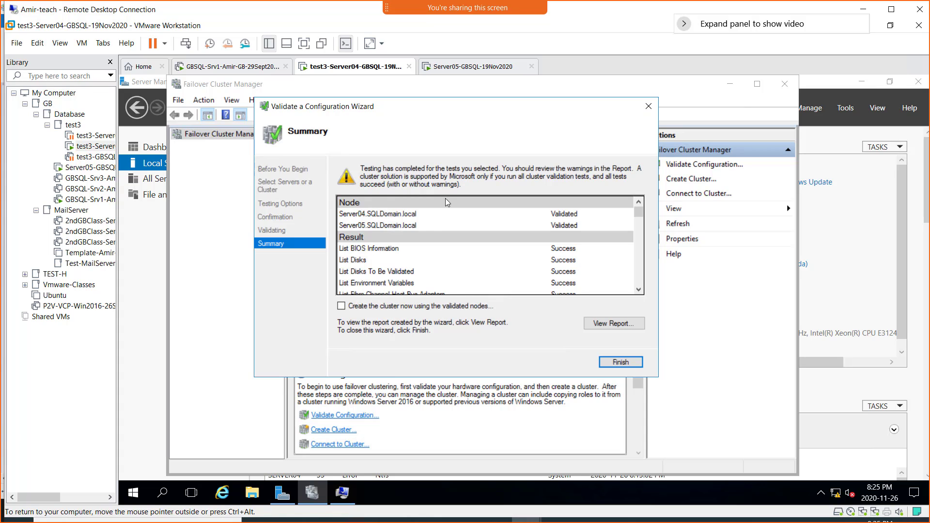
{"action": "left_click", "coordinate": [388, 216]}
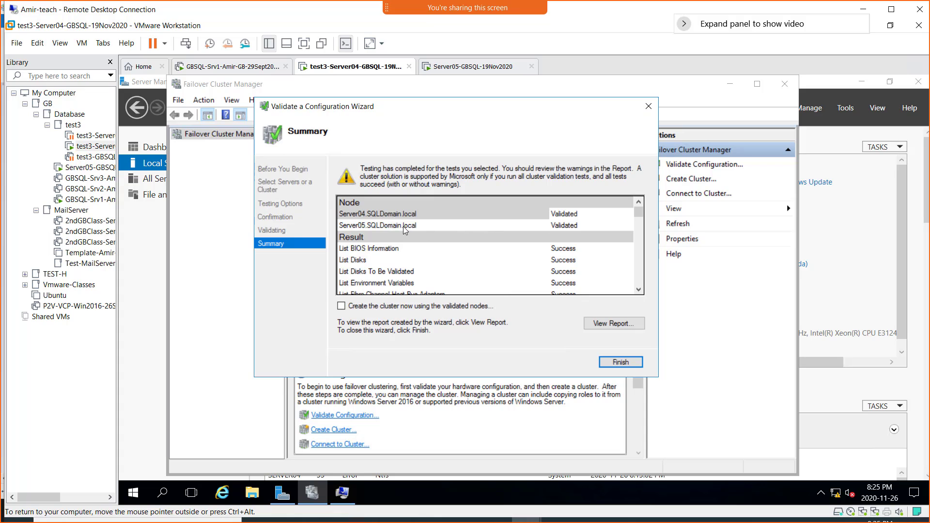
{"action": "left_click", "coordinate": [516, 228]}
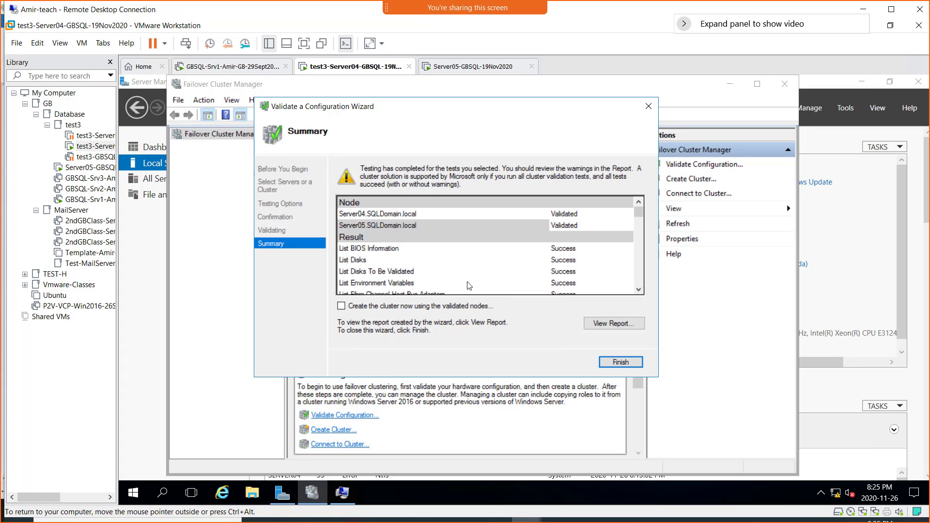
{"action": "left_click", "coordinate": [639, 290]}
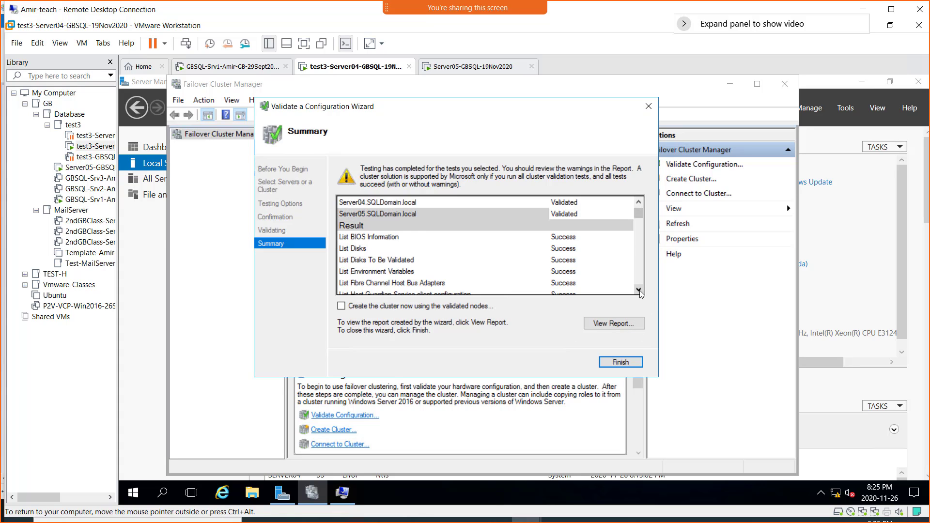
{"action": "left_click", "coordinate": [638, 290]}
{"action": "left_click", "coordinate": [638, 290]}
{"action": "left_click", "coordinate": [638, 290]}
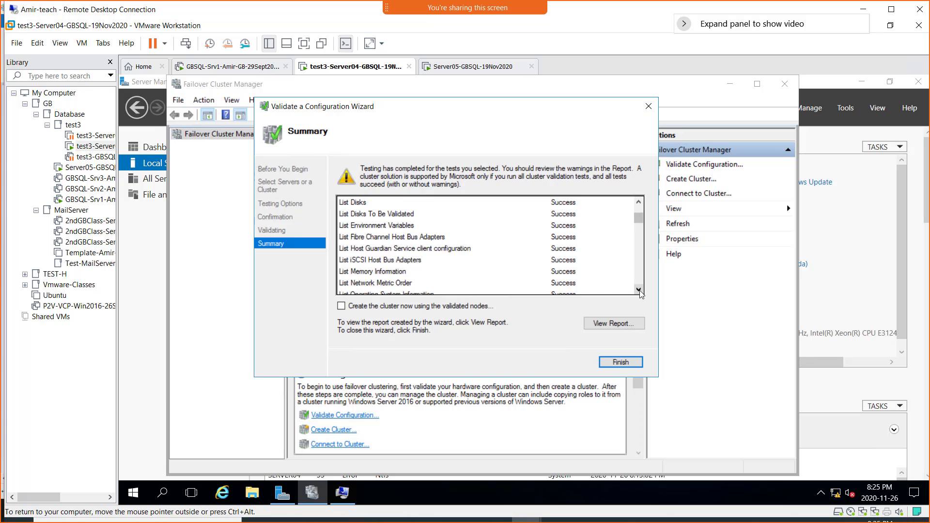
{"action": "left_click", "coordinate": [638, 289]}
{"action": "left_click", "coordinate": [638, 289]}
{"action": "left_click", "coordinate": [638, 289]}
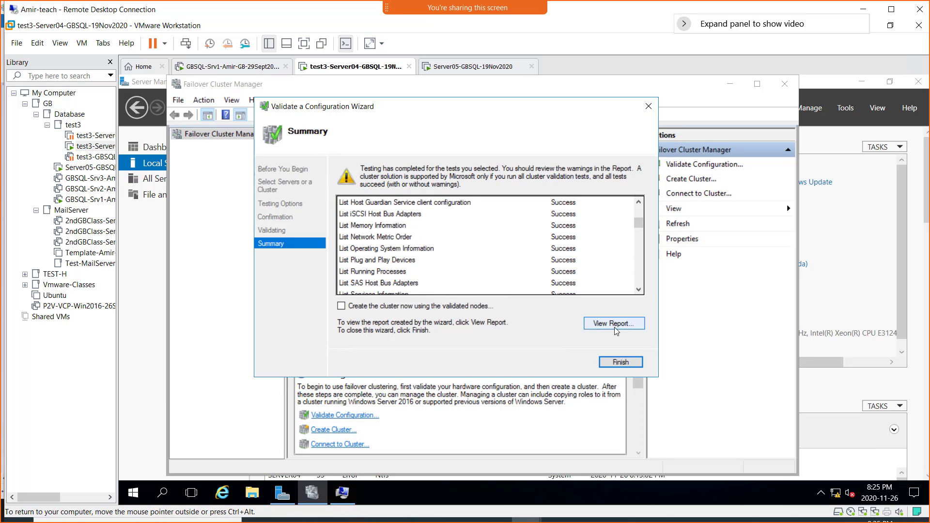
- Open the validation report in Internet Explorer, accepting the recommended browser settings and allowing the report's blocked content
{"action": "left_click", "coordinate": [613, 323]}
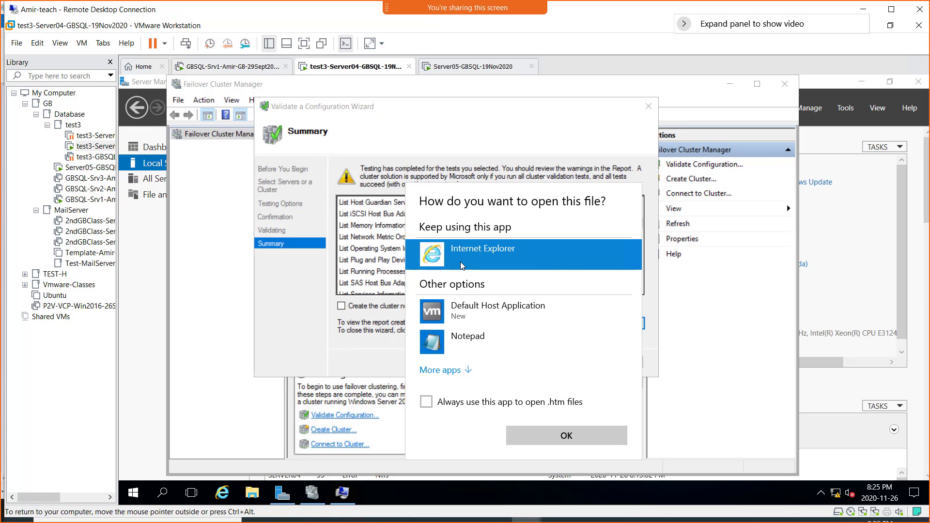
{"action": "double_click", "coordinate": [438, 259]}
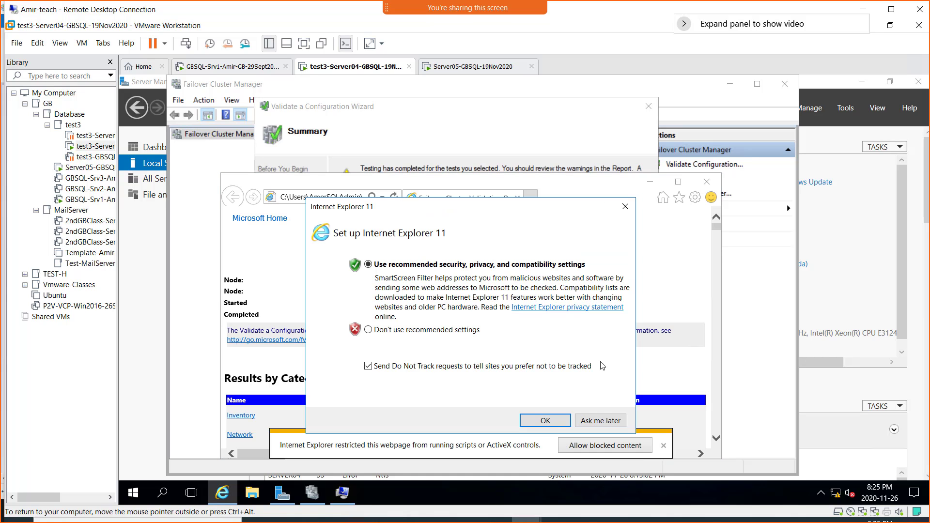
{"action": "left_click", "coordinate": [546, 420]}
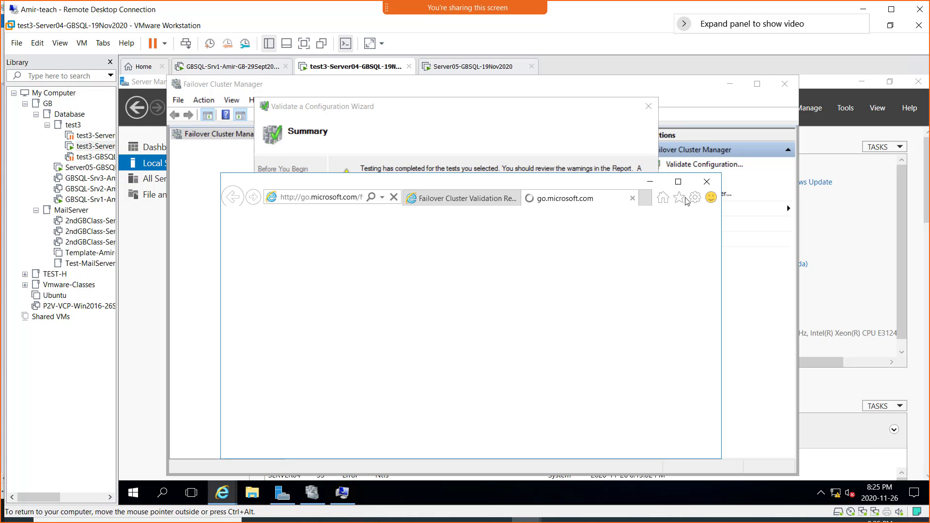
{"action": "left_click", "coordinate": [679, 182]}
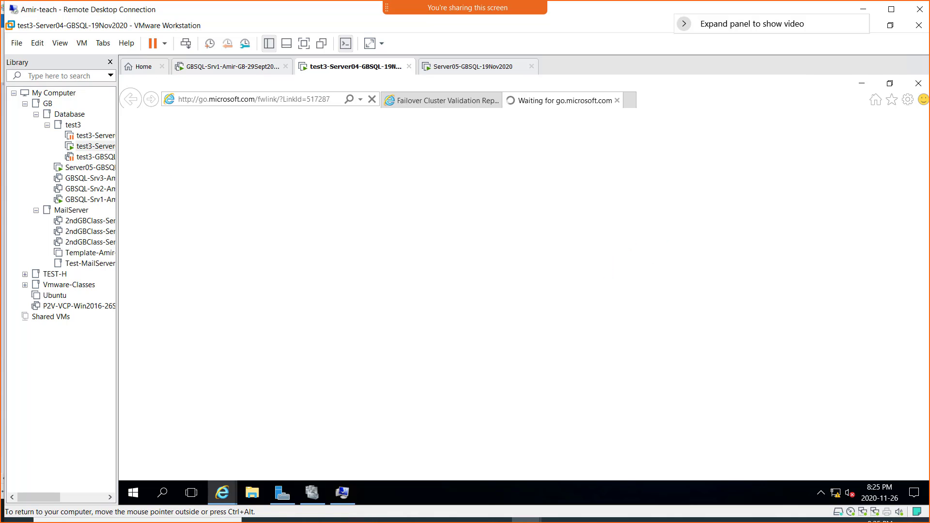
{"action": "left_click", "coordinate": [421, 105]}
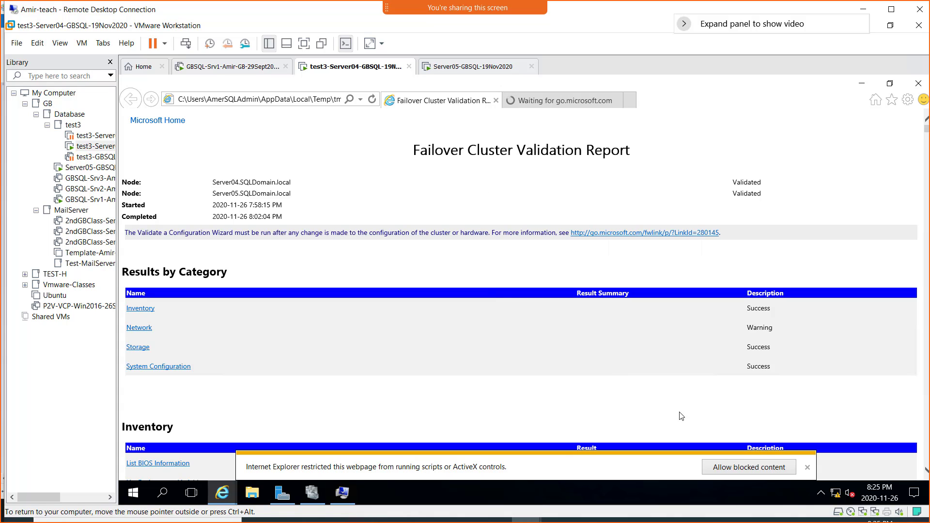
{"action": "left_click", "coordinate": [735, 470]}
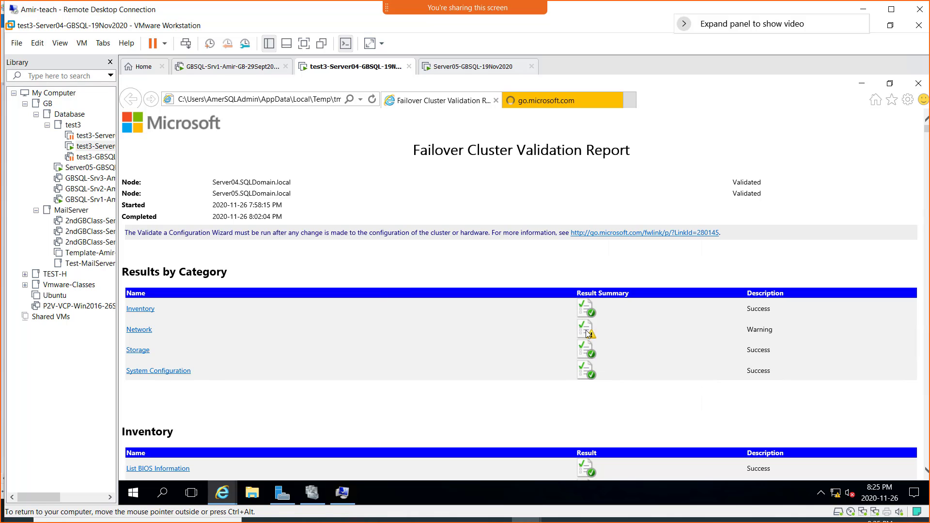
- Examine the Validate IP Configuration details in the report's Network results, checking the adapter names and IP addresses listed for Server04
{"action": "left_click", "coordinate": [137, 334]}
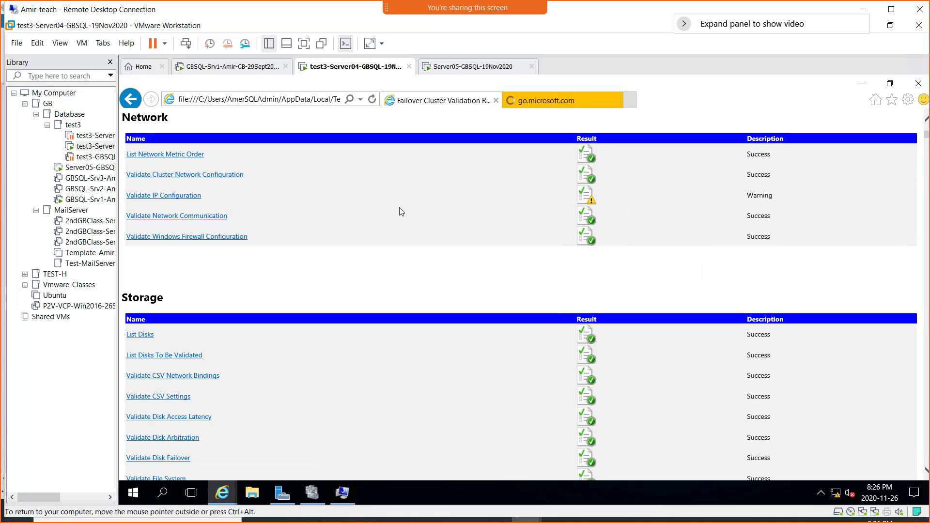
{"action": "left_click", "coordinate": [152, 197]}
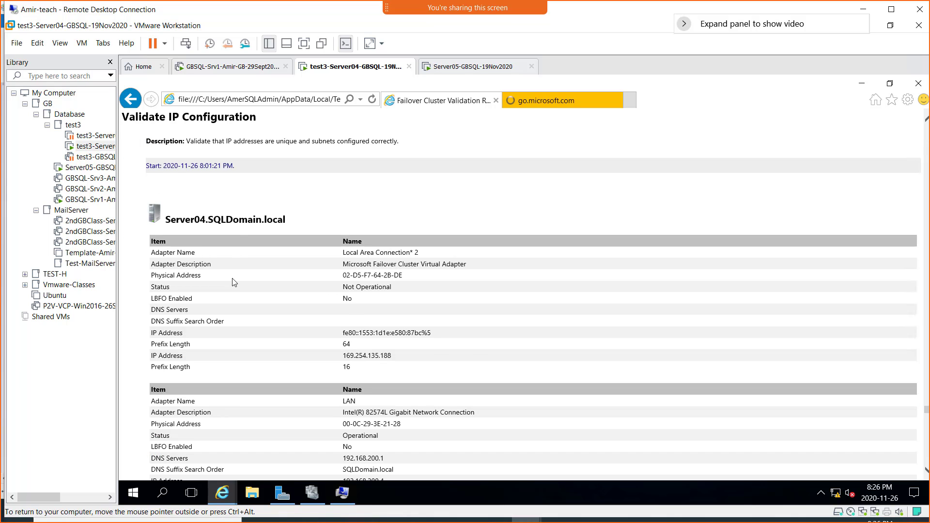
{"action": "scroll", "coordinate": [234, 281], "scroll_direction": "down", "scroll_amount": 2}
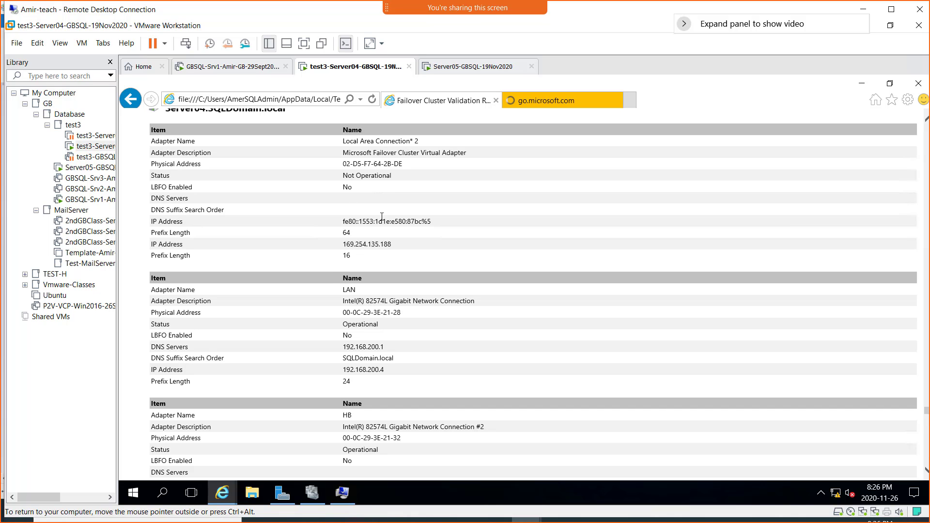
{"action": "scroll", "coordinate": [314, 299], "scroll_direction": "down", "scroll_amount": 1}
{"action": "scroll", "coordinate": [313, 299], "scroll_direction": "down", "scroll_amount": 10}
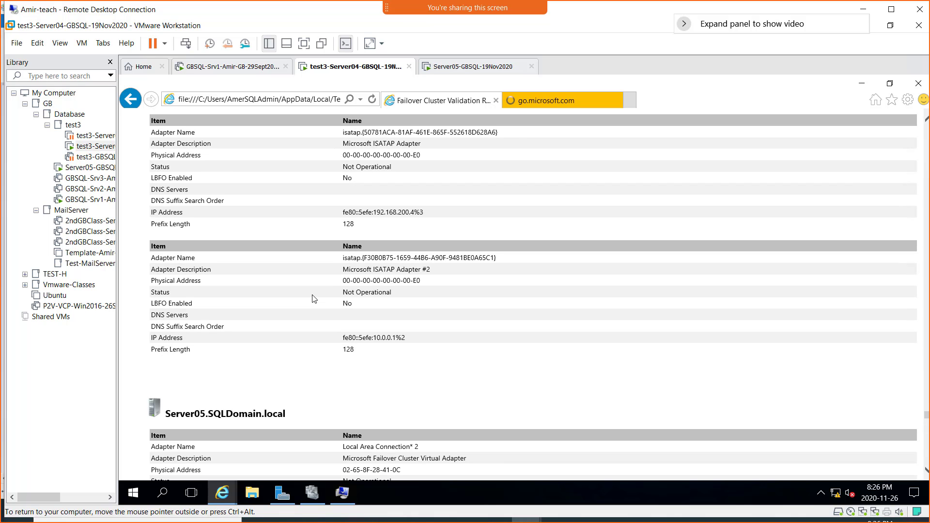
{"action": "scroll", "coordinate": [313, 299], "scroll_direction": "up", "scroll_amount": 10}
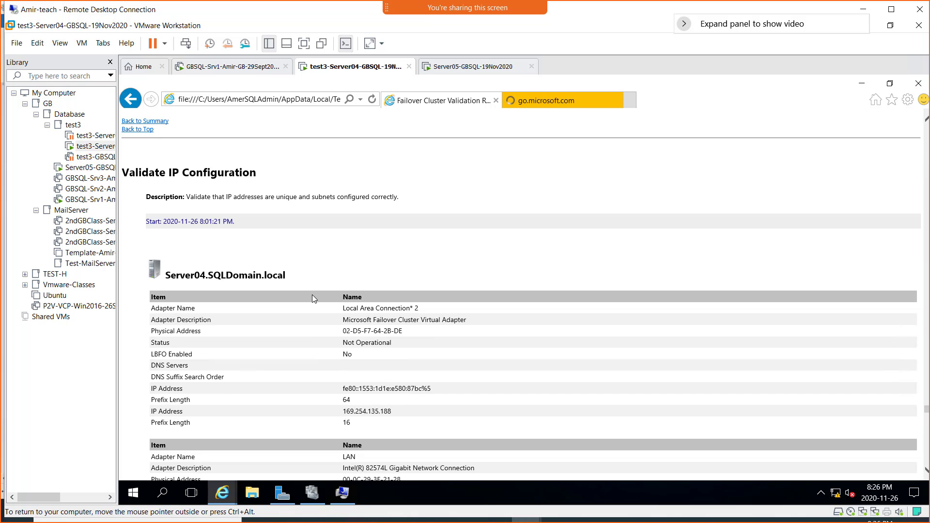
{"action": "scroll", "coordinate": [312, 295], "scroll_direction": "up", "scroll_amount": 1}
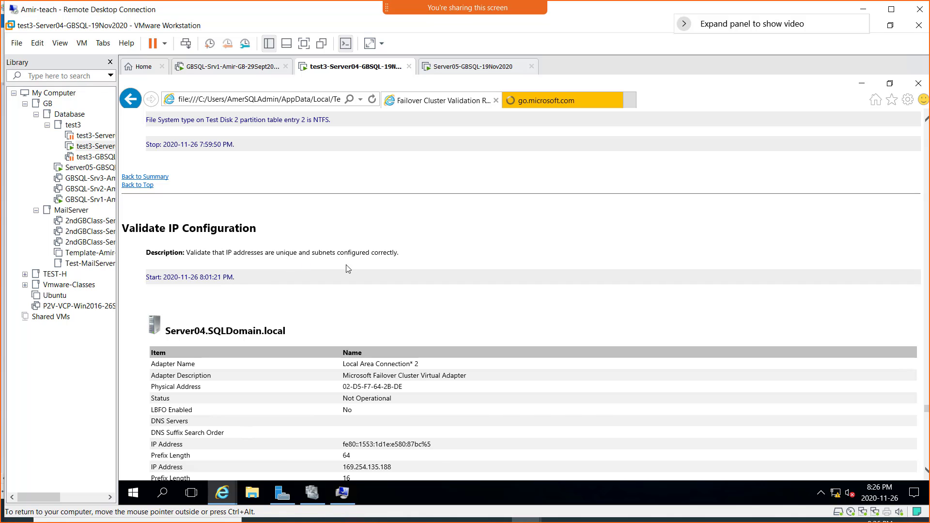
{"action": "scroll", "coordinate": [348, 313], "scroll_direction": "down", "scroll_amount": 3}
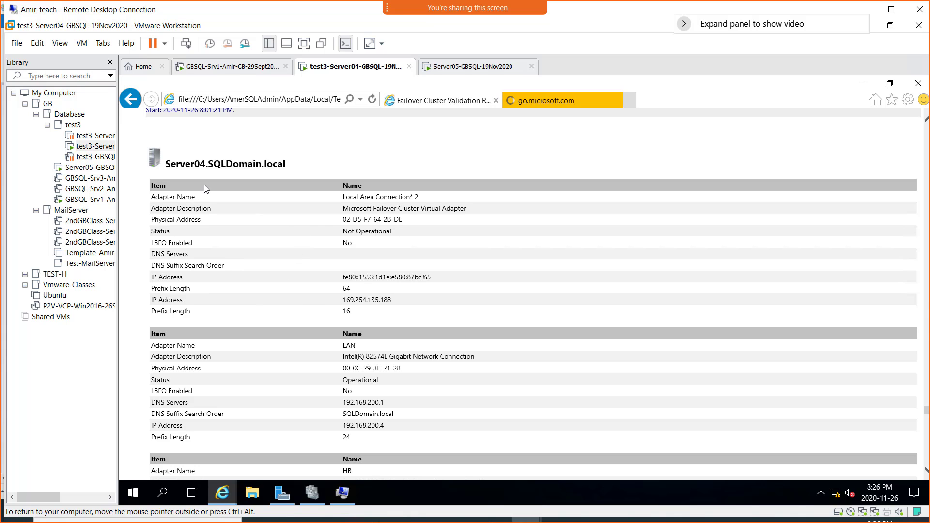
{"action": "left_click_drag", "start_coordinate": [345, 196], "coordinate": [458, 198]}
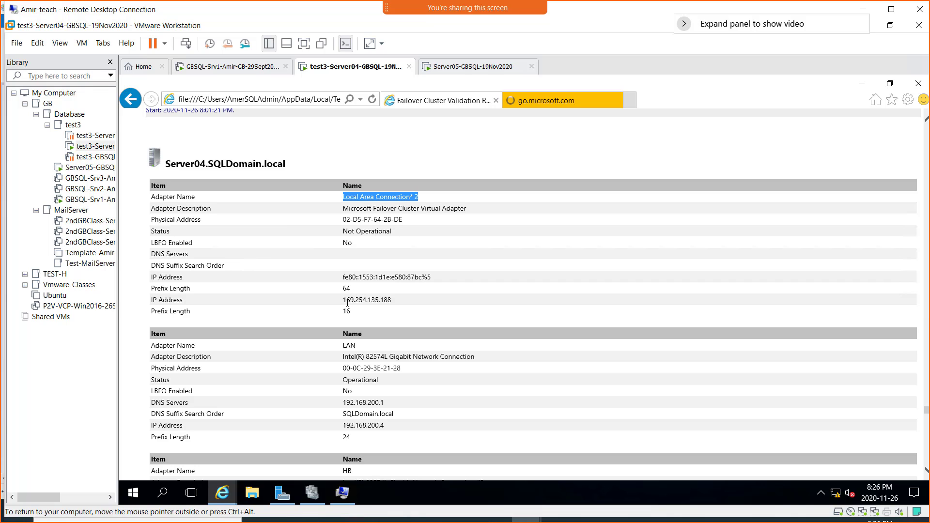
{"action": "left_click_drag", "start_coordinate": [343, 300], "coordinate": [380, 299]}
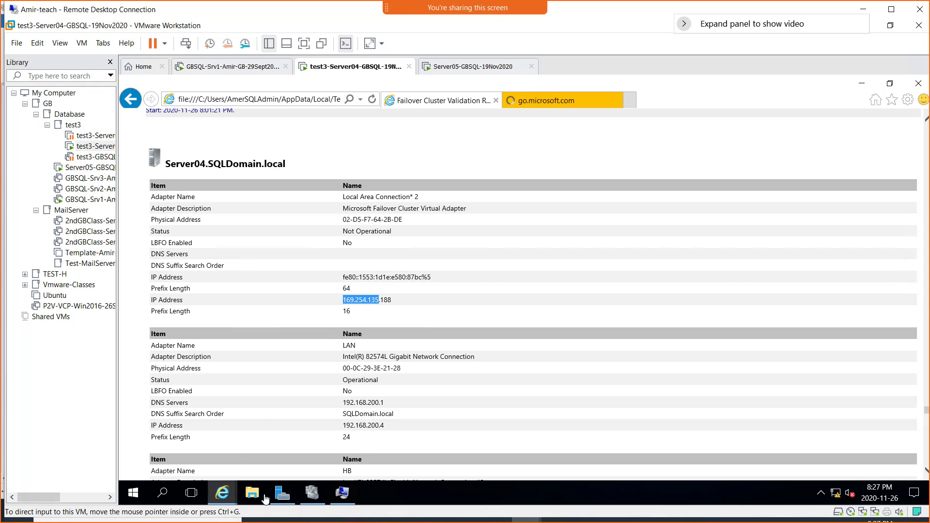
- Check Server04's network adapters in Network Connections, starting from Server Manager, and return to the Failover Cluster Validation Report
{"action": "left_click", "coordinate": [280, 498]}
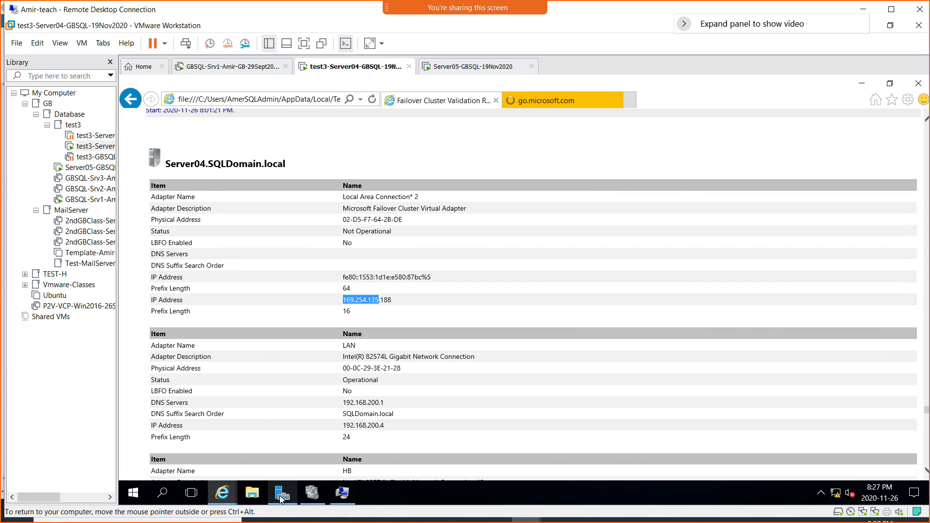
{"action": "left_click", "coordinate": [396, 289]}
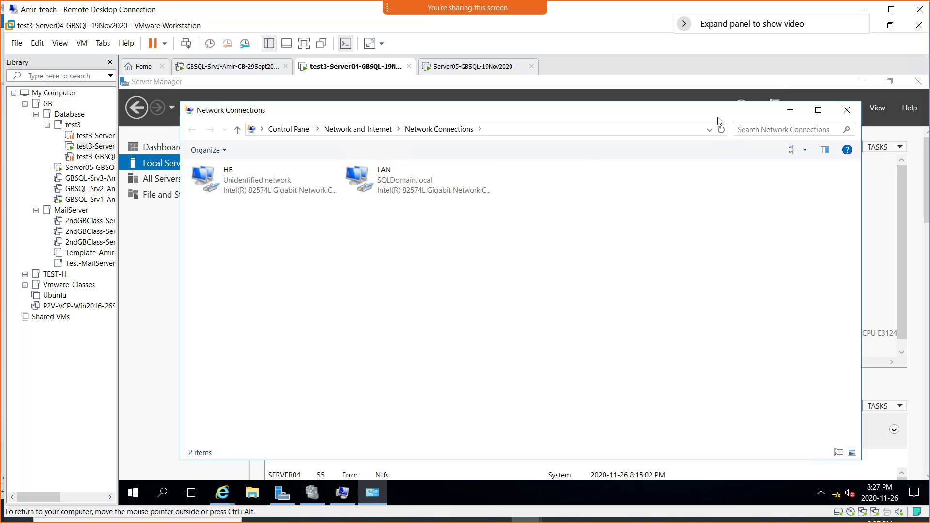
{"action": "left_click", "coordinate": [788, 110]}
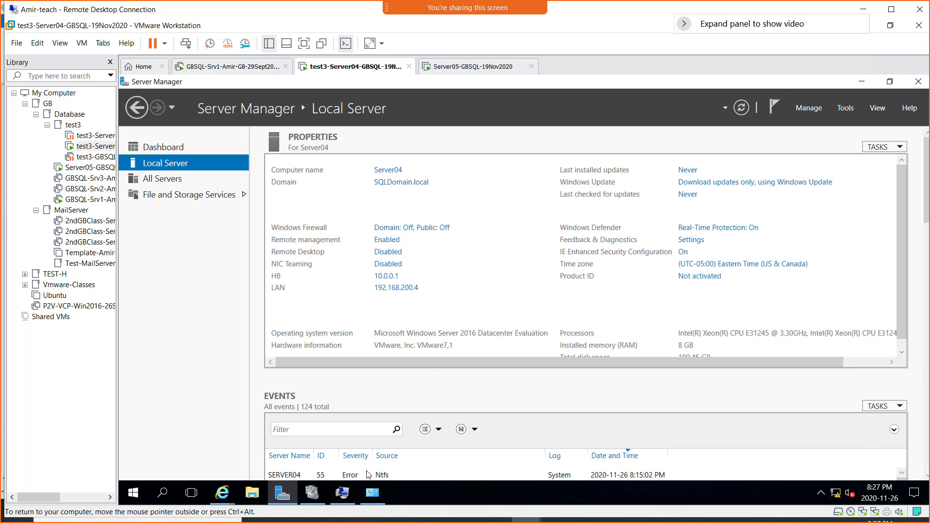
{"action": "left_click", "coordinate": [230, 495]}
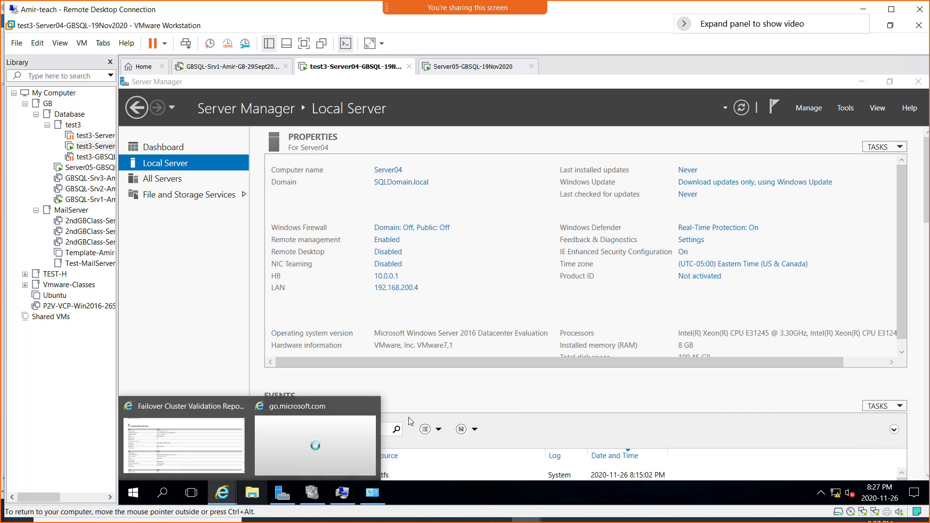
{"action": "left_click", "coordinate": [191, 448]}
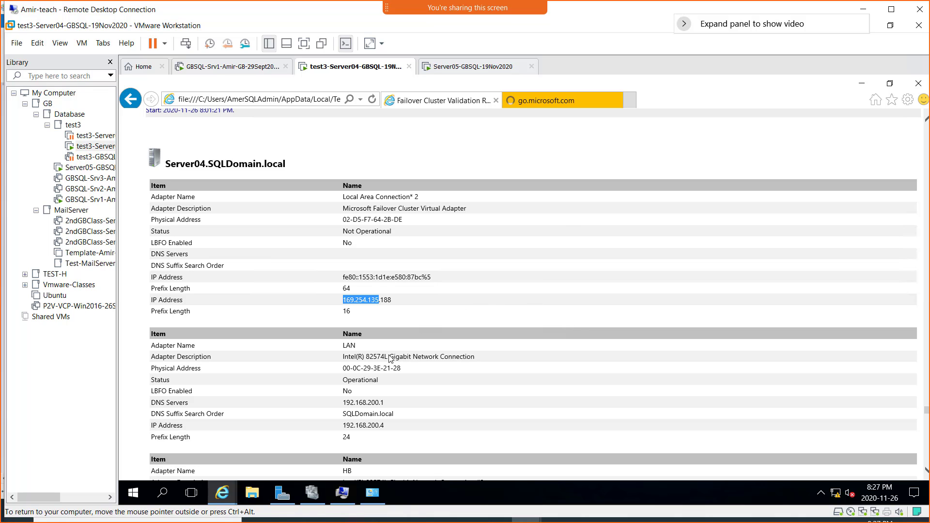
- Check the network adapter assignments in Server04's virtual machine settings, leaving them as they are
{"action": "scroll", "coordinate": [350, 373], "scroll_direction": "down", "scroll_amount": 1}
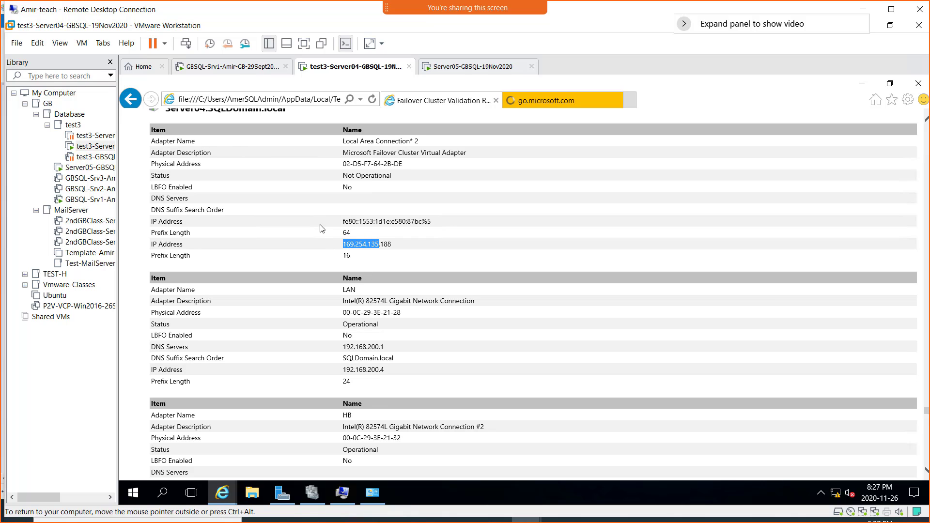
{"action": "right_click", "coordinate": [327, 68]}
{"action": "left_click", "coordinate": [410, 217]}
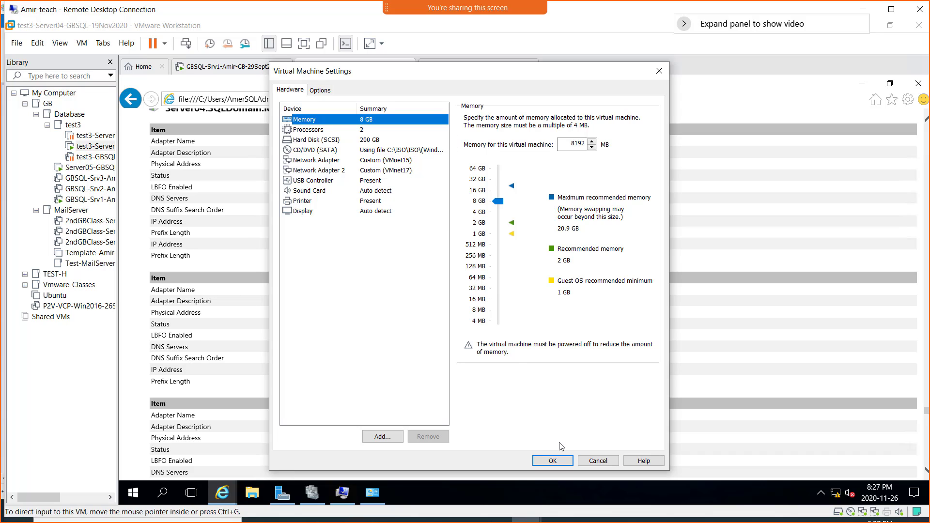
{"action": "left_click", "coordinate": [598, 461]}
- Check the network adapters in Server05's virtual machine settings without changing them, and return to the validation report on Server04
{"action": "left_click", "coordinate": [439, 68]}
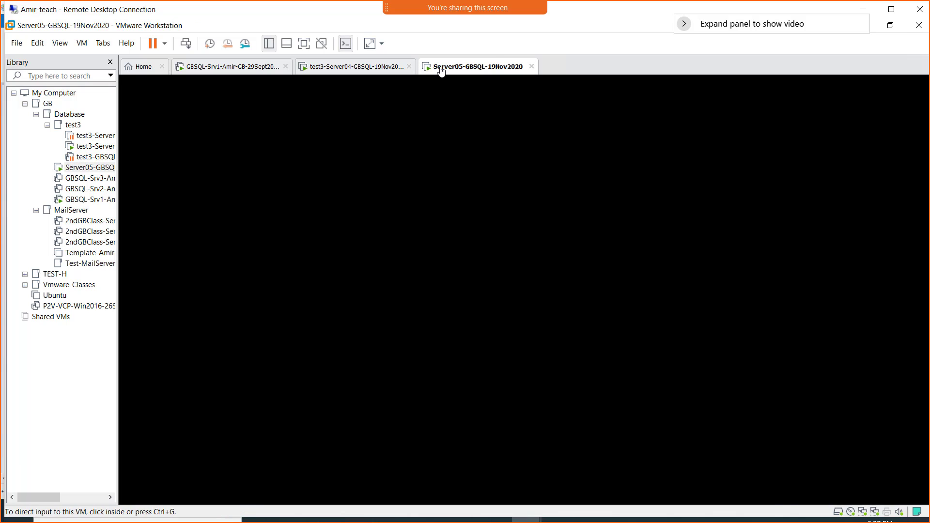
{"action": "right_click", "coordinate": [440, 68]}
{"action": "left_click", "coordinate": [492, 215]}
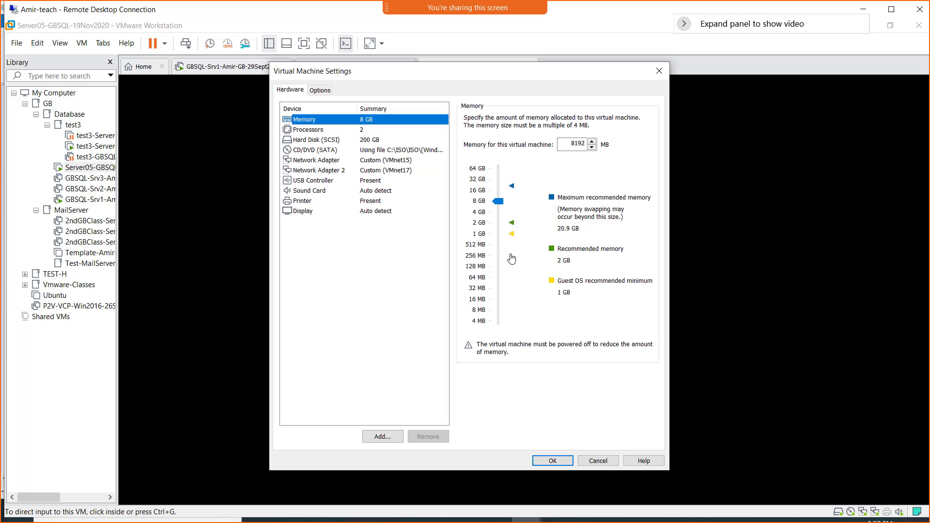
{"action": "left_click", "coordinate": [404, 160]}
{"action": "left_click", "coordinate": [411, 180]}
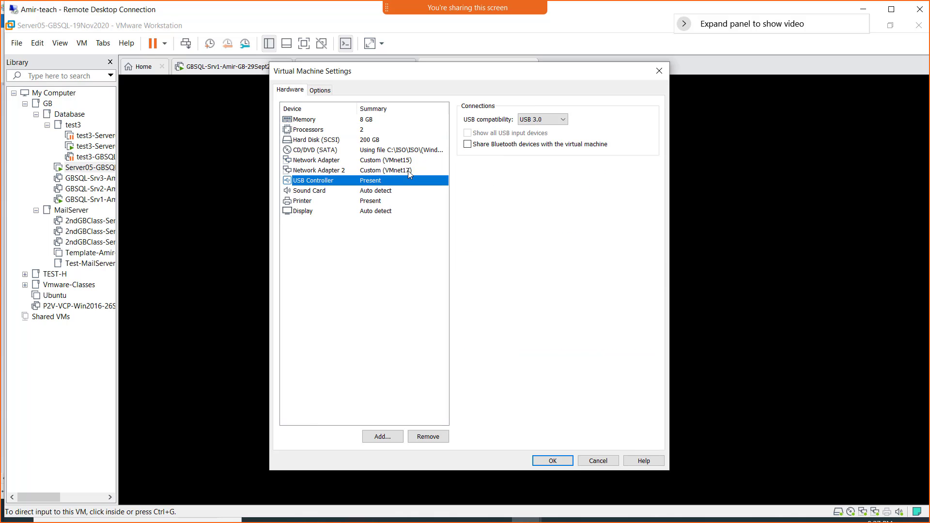
{"action": "left_click", "coordinate": [408, 171]}
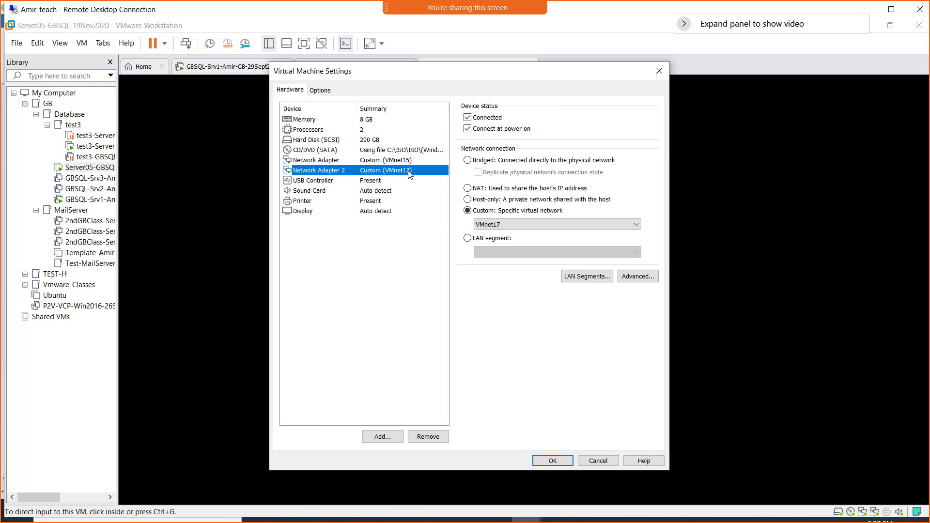
{"action": "left_click", "coordinate": [595, 461]}
{"action": "left_click", "coordinate": [338, 68]}
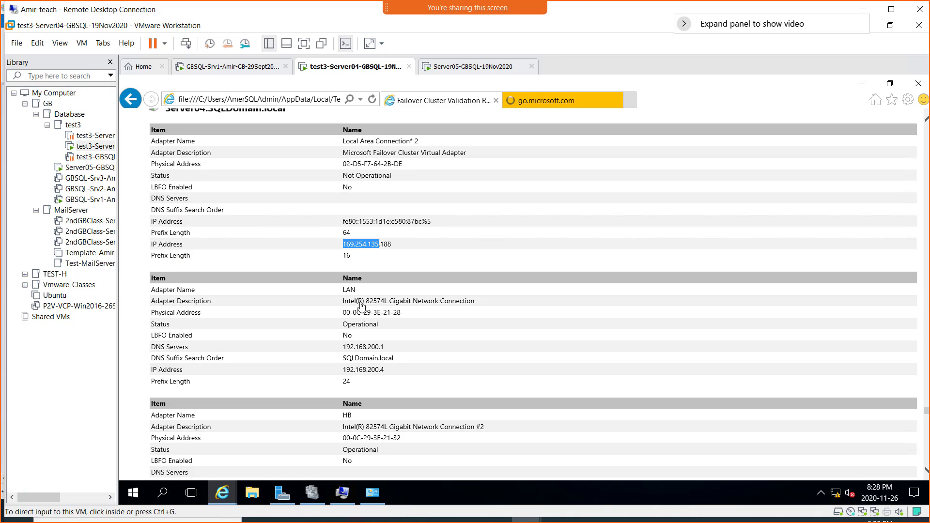
- Compare the adapter details and IP addresses listed for Server04 and Server05 in the report's Validate IP Configuration section
{"action": "left_click", "coordinate": [414, 325]}
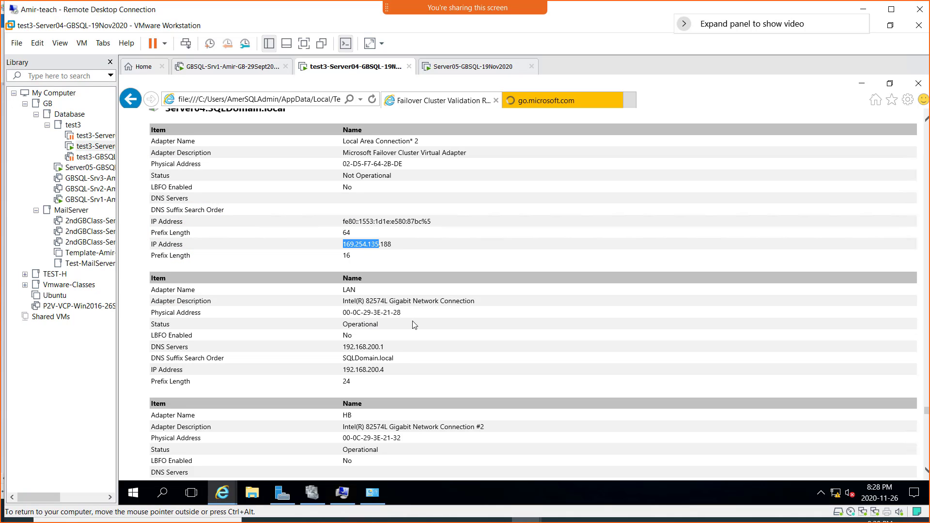
{"action": "scroll", "coordinate": [414, 325], "scroll_direction": "down", "scroll_amount": 15}
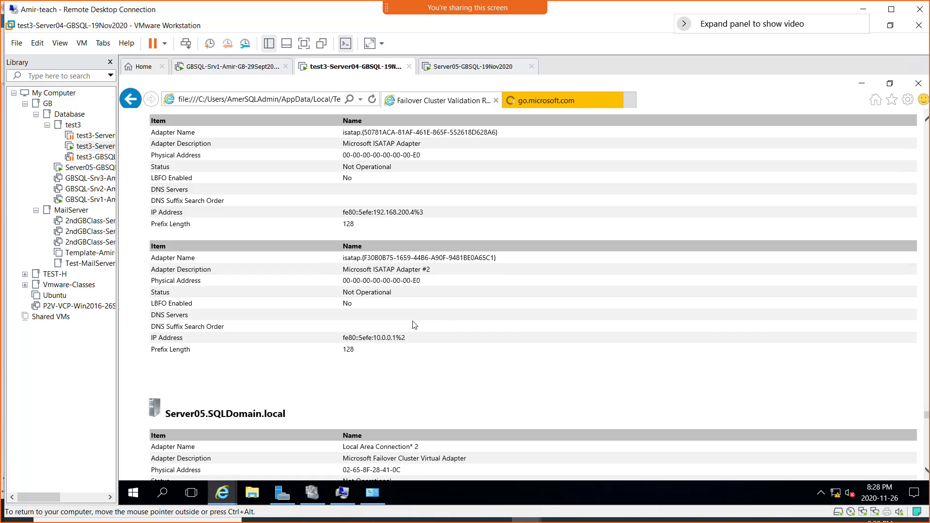
{"action": "scroll", "coordinate": [415, 325], "scroll_direction": "down", "scroll_amount": 5}
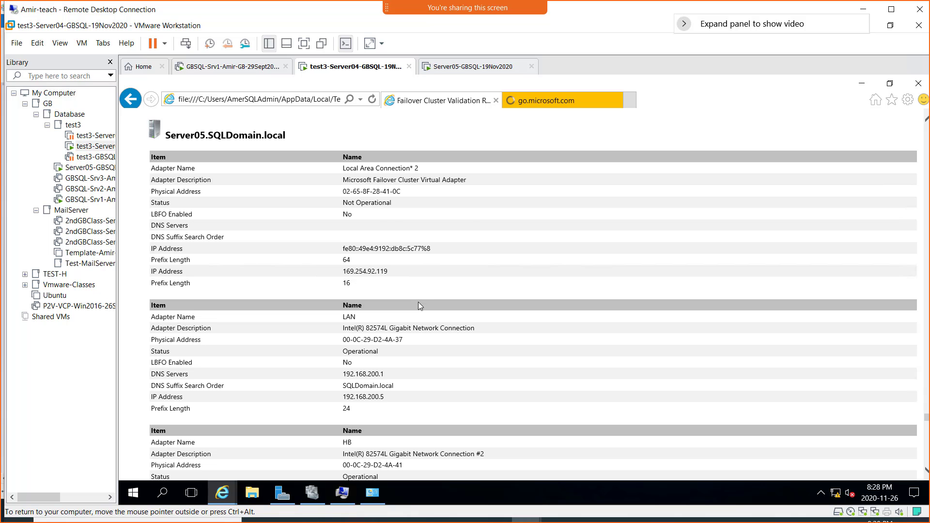
{"action": "scroll", "coordinate": [419, 302], "scroll_direction": "down", "scroll_amount": 3}
{"action": "scroll", "coordinate": [420, 305], "scroll_direction": "up", "scroll_amount": 13}
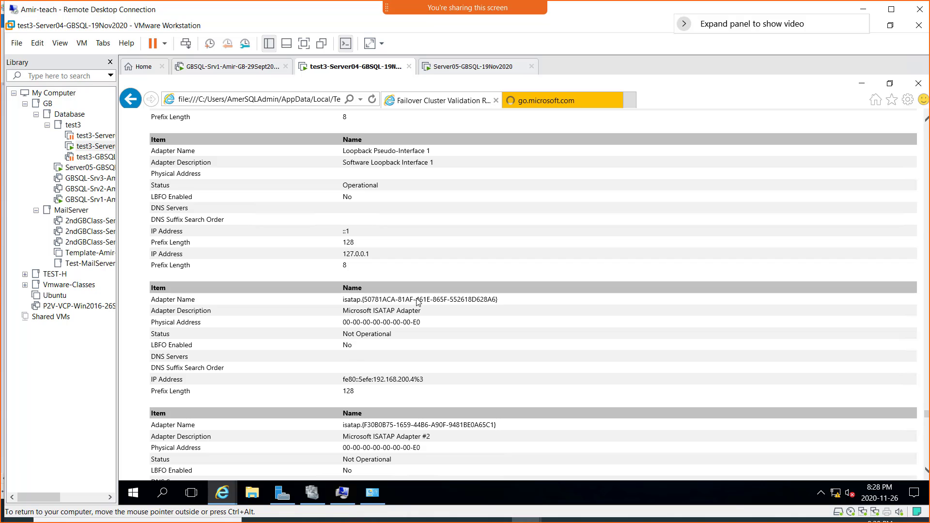
{"action": "scroll", "coordinate": [418, 302], "scroll_direction": "up", "scroll_amount": 12}
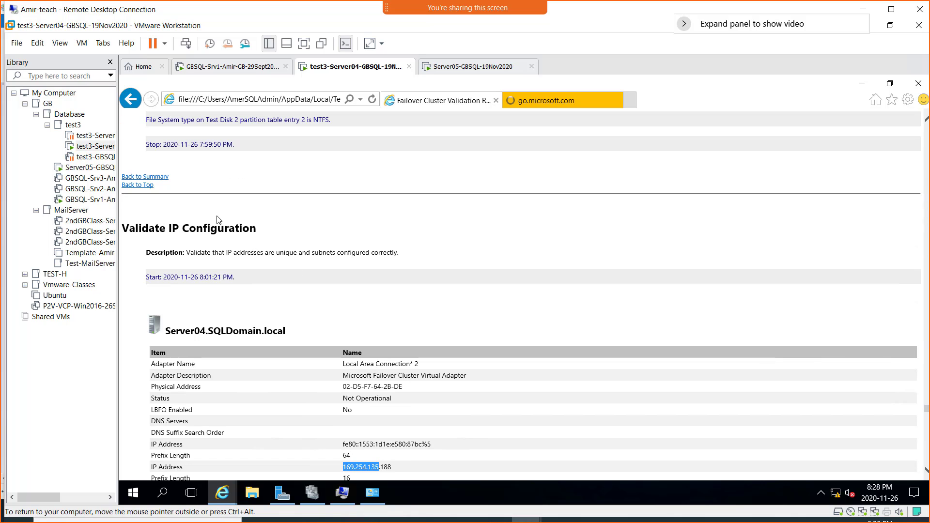
- Reopen Validate IP Configuration from the report's Network results and examine its default gateway and DNS suffix checks for both nodes
{"action": "left_click", "coordinate": [137, 186]}
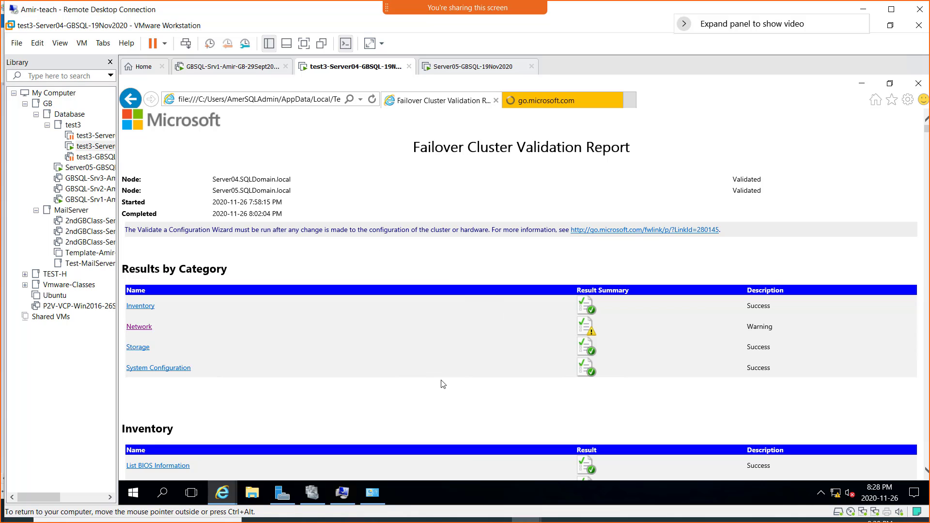
{"action": "scroll", "coordinate": [444, 368], "scroll_direction": "down", "scroll_amount": 5}
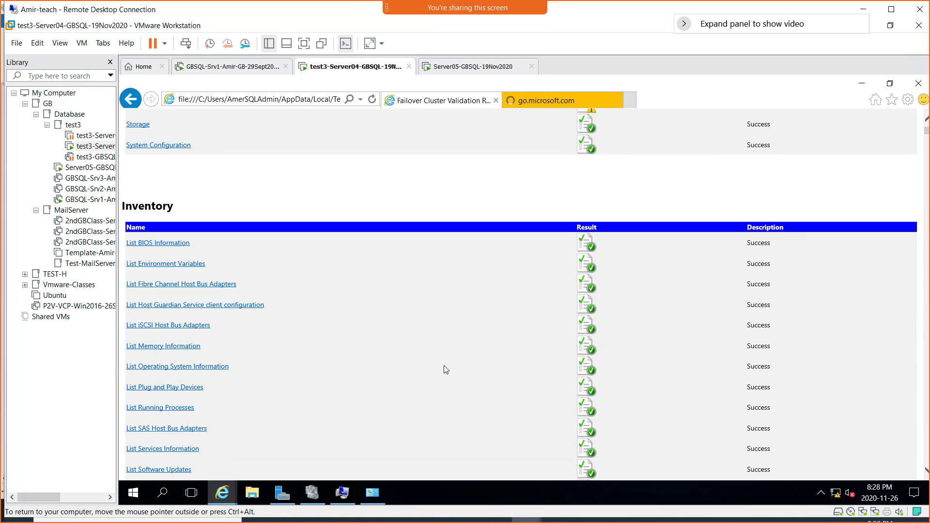
{"action": "scroll", "coordinate": [443, 368], "scroll_direction": "down", "scroll_amount": 1}
{"action": "scroll", "coordinate": [621, 404], "scroll_direction": "up", "scroll_amount": 6}
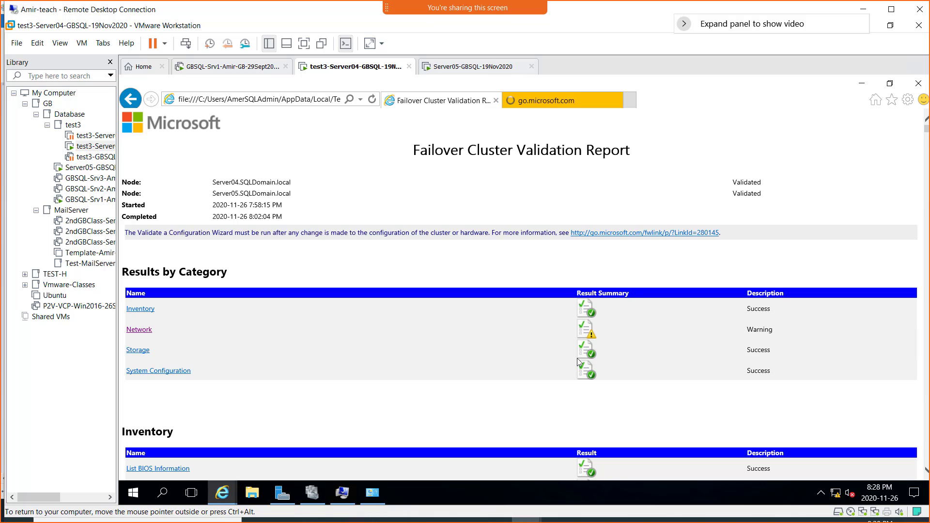
{"action": "left_click", "coordinate": [148, 330]}
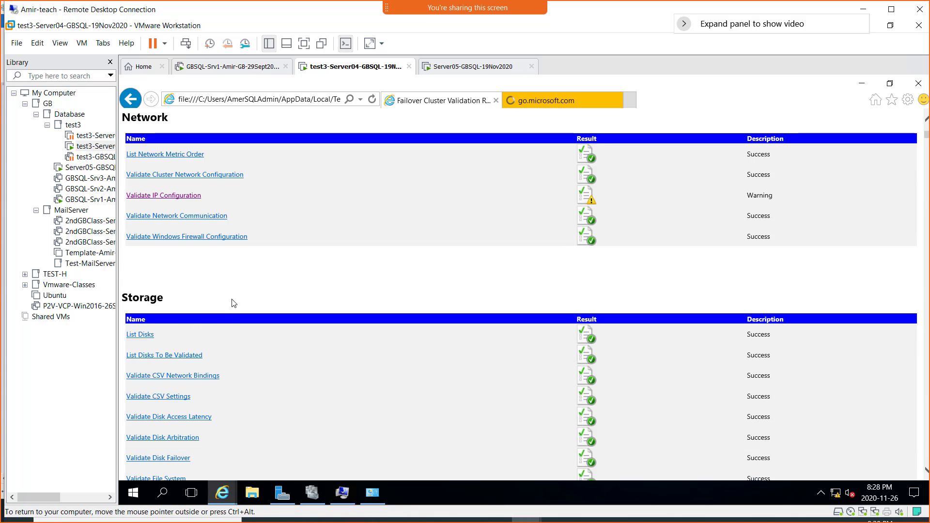
{"action": "left_click", "coordinate": [174, 196]}
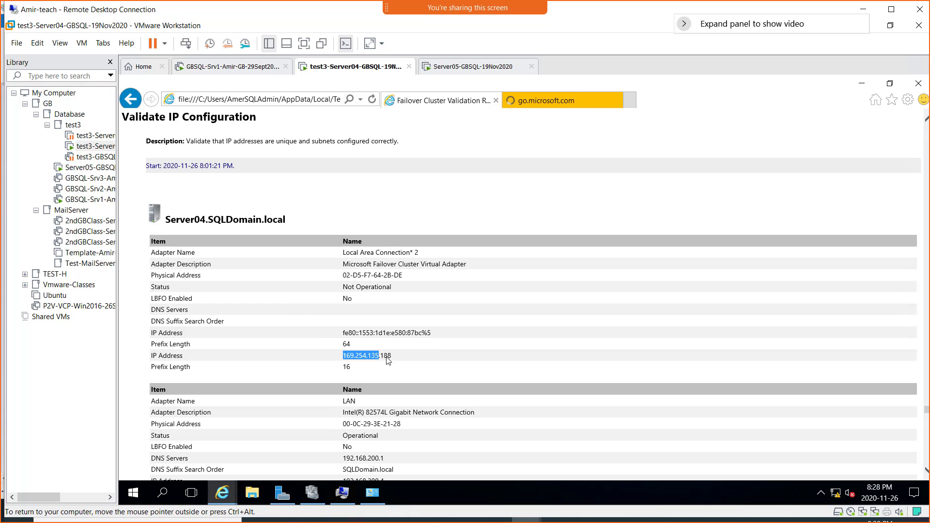
{"action": "scroll", "coordinate": [387, 363], "scroll_direction": "down", "scroll_amount": 10}
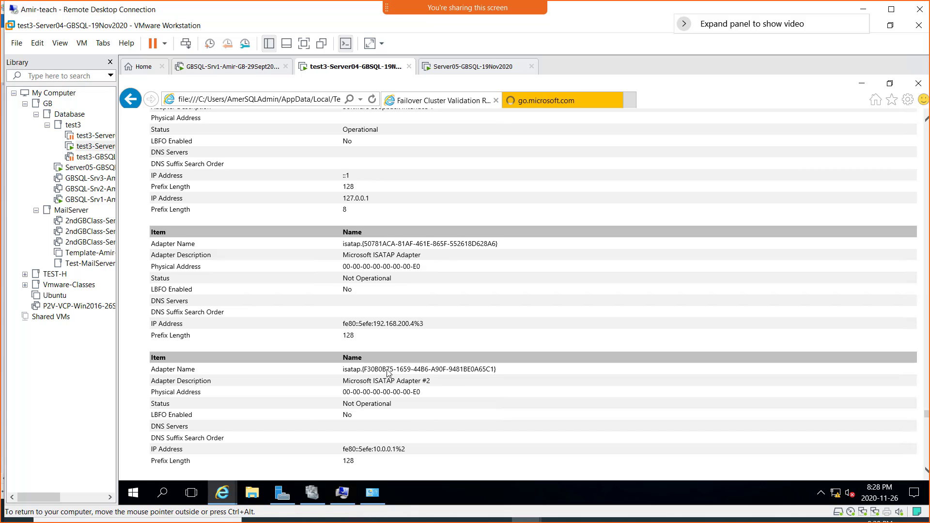
{"action": "scroll", "coordinate": [387, 369], "scroll_direction": "down", "scroll_amount": 2}
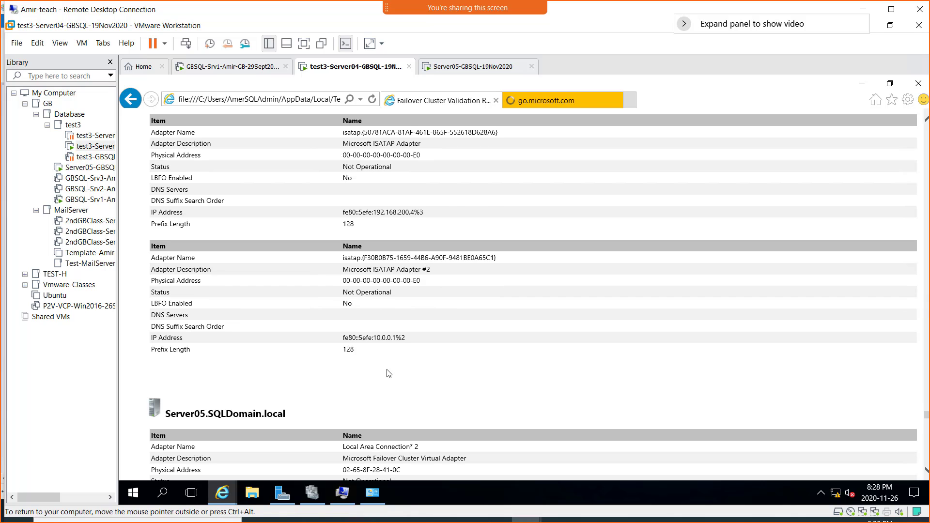
{"action": "scroll", "coordinate": [387, 373], "scroll_direction": "down", "scroll_amount": 10}
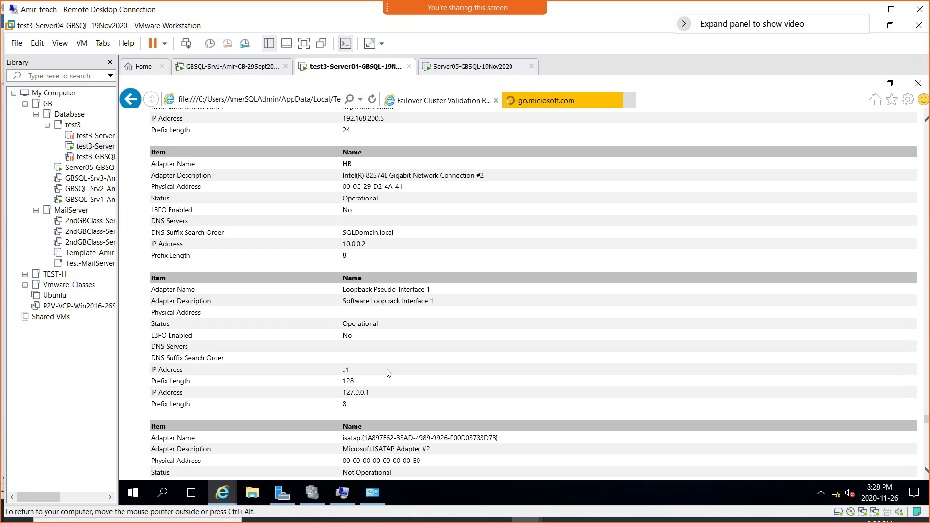
{"action": "scroll", "coordinate": [389, 373], "scroll_direction": "down", "scroll_amount": 5}
{"action": "scroll", "coordinate": [389, 373], "scroll_direction": "down", "scroll_amount": 2}
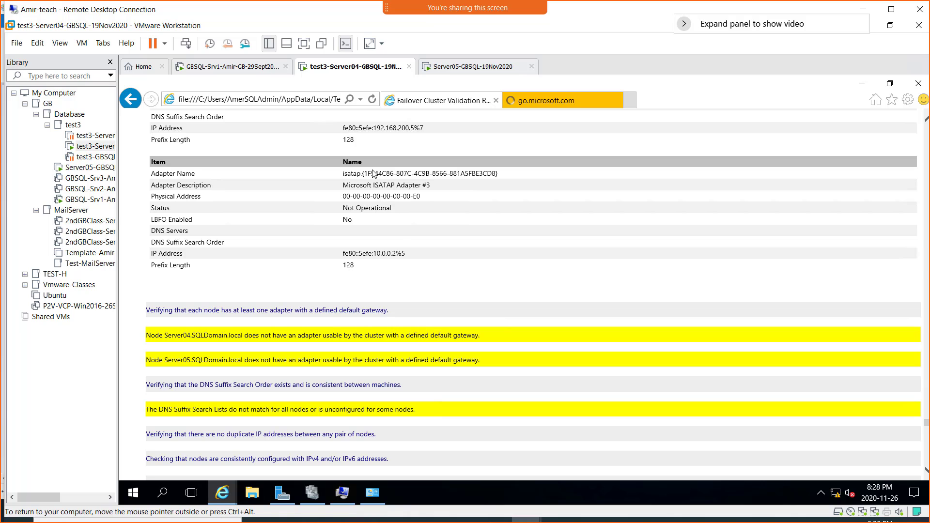
- On Server01, enter a default gateway in the IPv4 properties of the Ethernet0 adapter and apply the change
{"action": "left_click", "coordinate": [231, 66]}
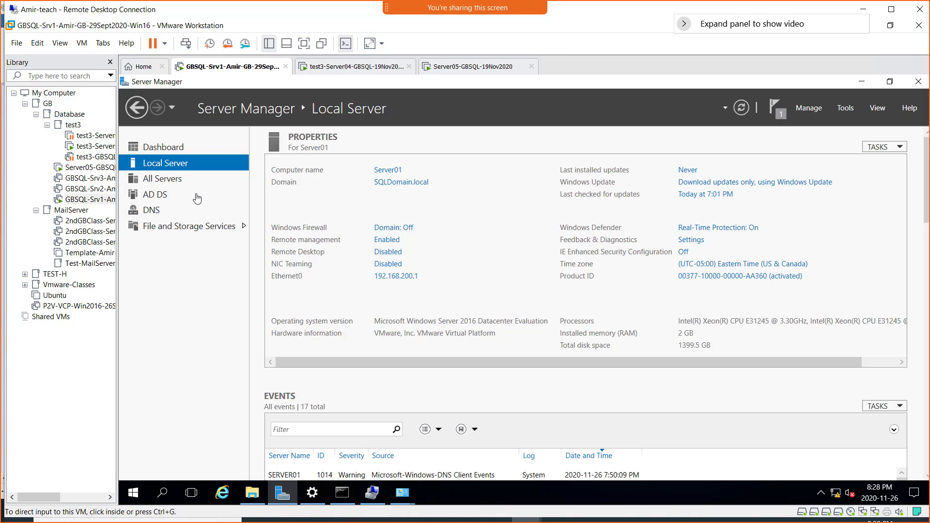
{"action": "left_click", "coordinate": [394, 276]}
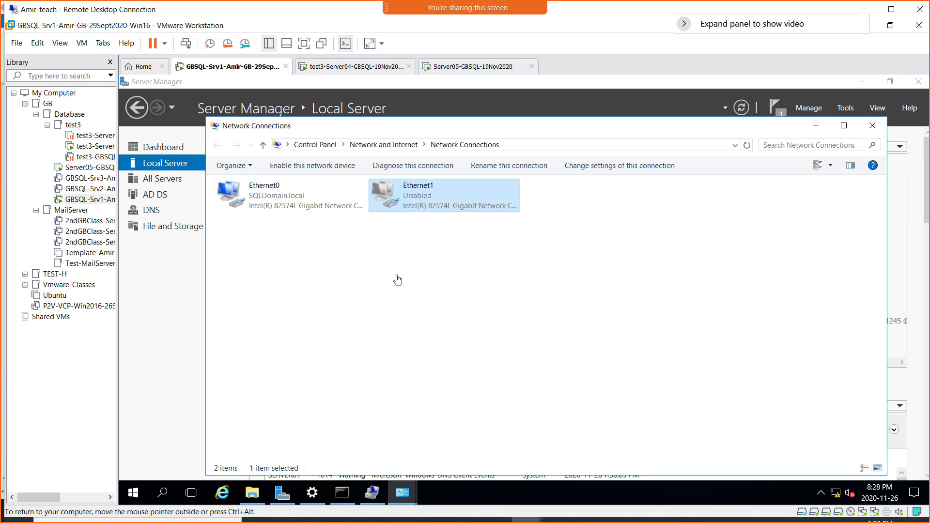
{"action": "double_click", "coordinate": [268, 205]}
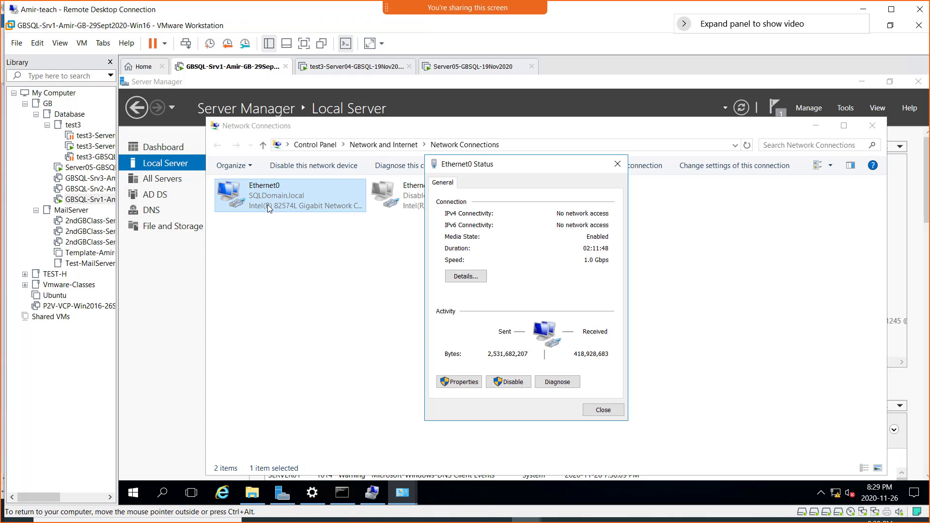
{"action": "left_click", "coordinate": [463, 382]}
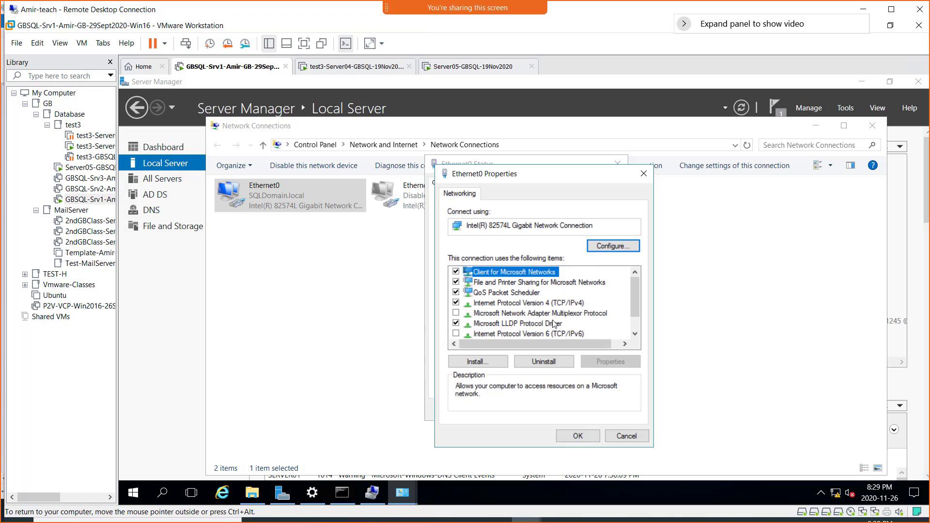
{"action": "double_click", "coordinate": [551, 304]}
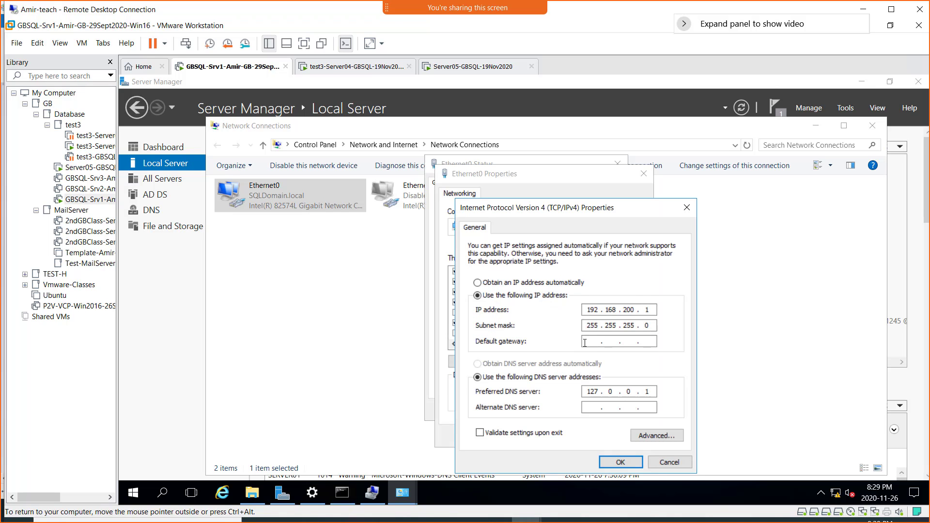
{"action": "left_click", "coordinate": [585, 343]}
{"action": "type", "text": "192 . 168"}
{"action": "type", "text": "00 . 1"}
{"action": "key", "text": "Return"}
{"action": "left_click", "coordinate": [579, 435]}
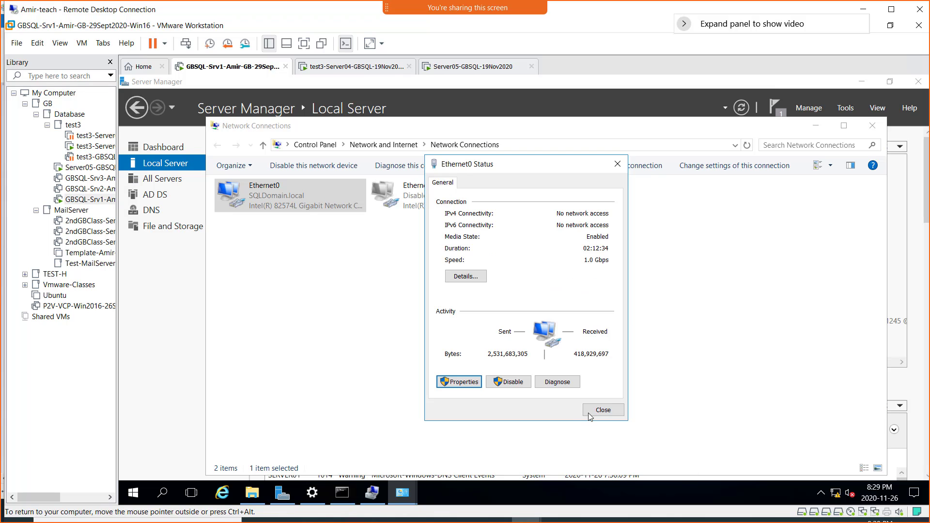
{"action": "left_click", "coordinate": [600, 410]}
- On Server04, enter a default gateway in the IPv4 properties of the LAN adapter through Network and Sharing Center and apply it
{"action": "left_click", "coordinate": [357, 68]}
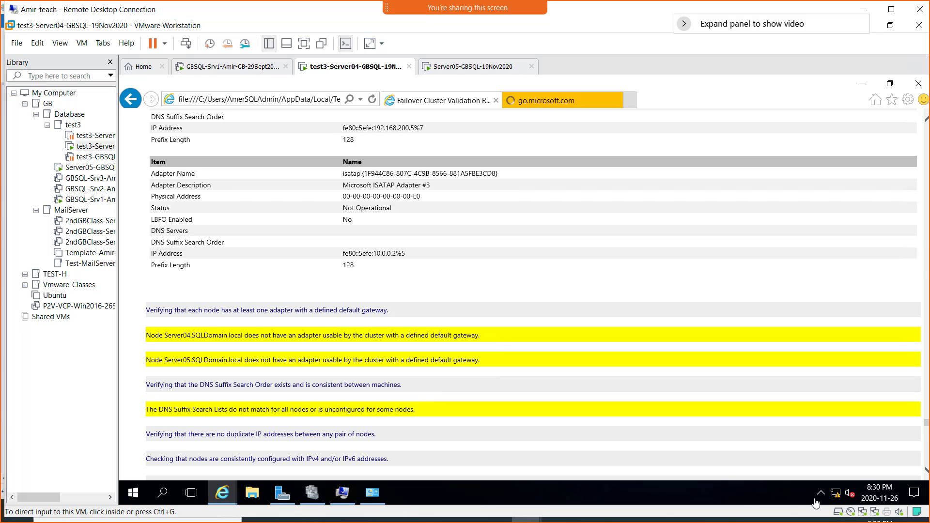
{"action": "right_click", "coordinate": [837, 496]}
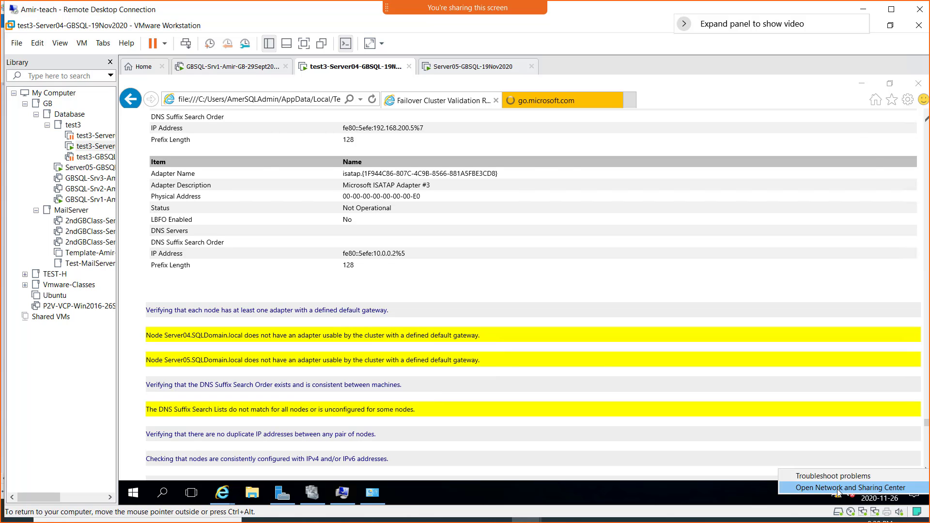
{"action": "left_click", "coordinate": [829, 480]}
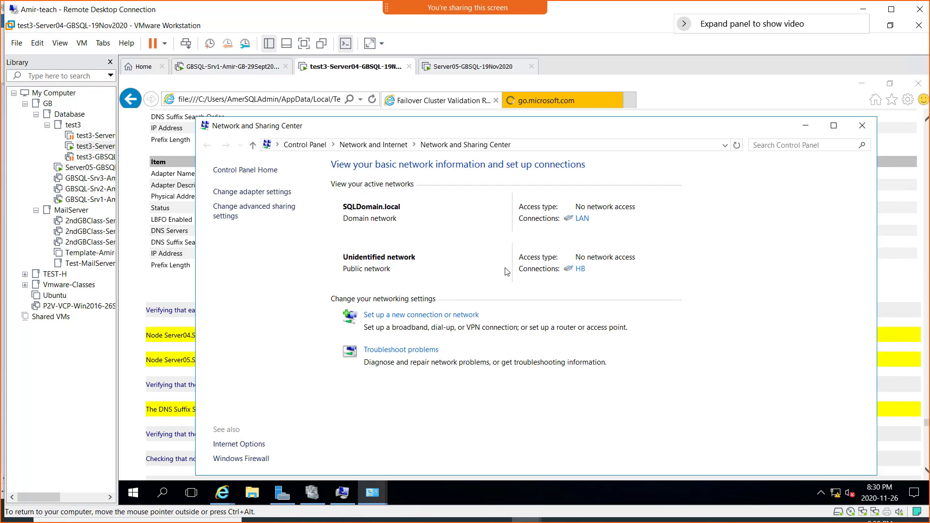
{"action": "left_click", "coordinate": [582, 219]}
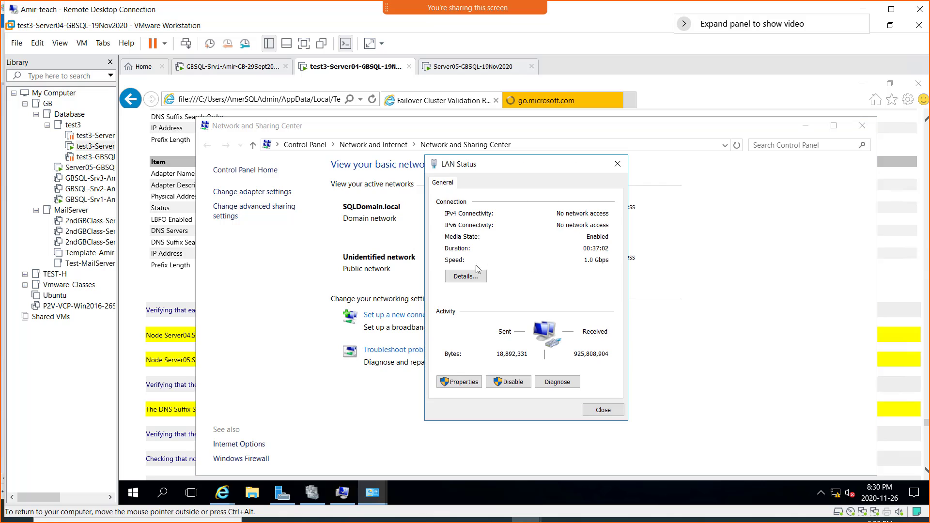
{"action": "left_click", "coordinate": [460, 382]}
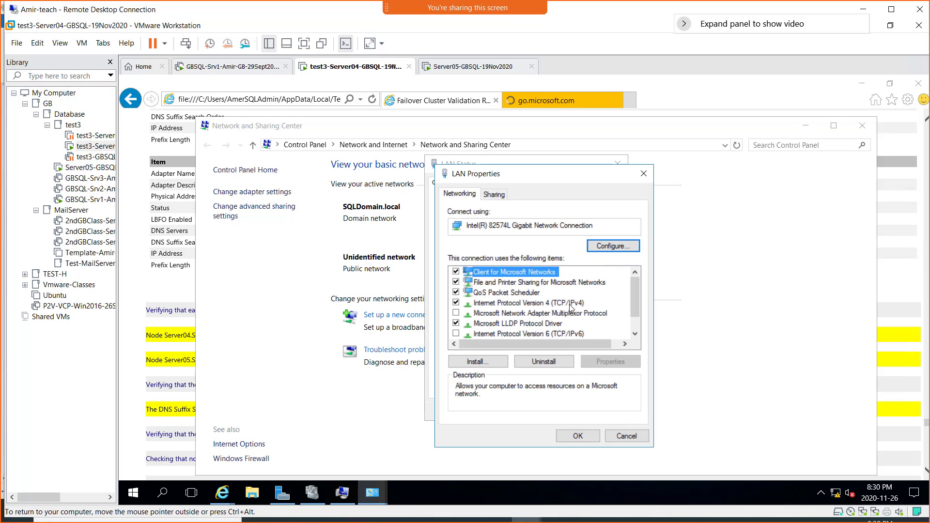
{"action": "double_click", "coordinate": [570, 305]}
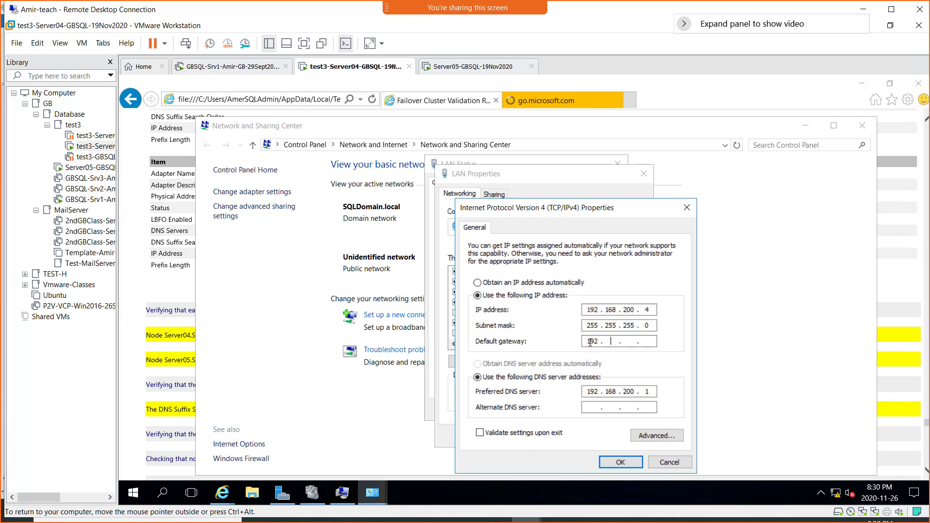
{"action": "left_click", "coordinate": [590, 343]}
{"action": "type", "text": "192 . 168"}
{"action": "left_click", "coordinate": [628, 464]}
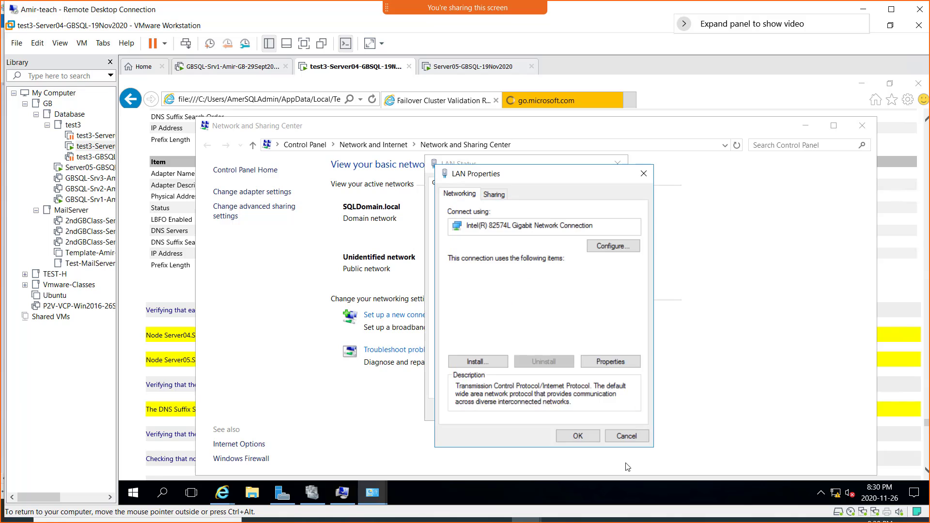
{"action": "left_click", "coordinate": [584, 435]}
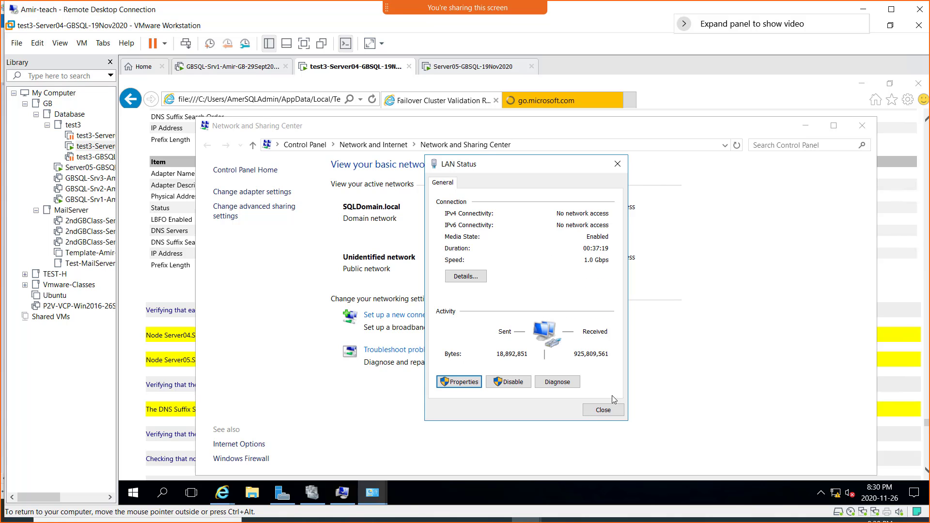
- Switch to the Server05 virtual machine, sign in with the account password, and dismiss the System Properties dialog
{"action": "left_click", "coordinate": [603, 410]}
{"action": "left_click", "coordinate": [446, 72]}
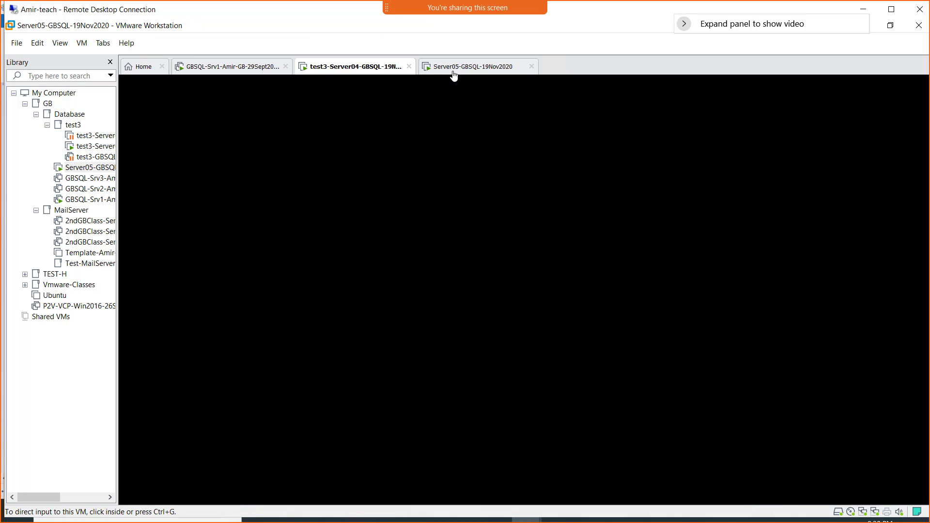
{"action": "left_click", "coordinate": [186, 44]}
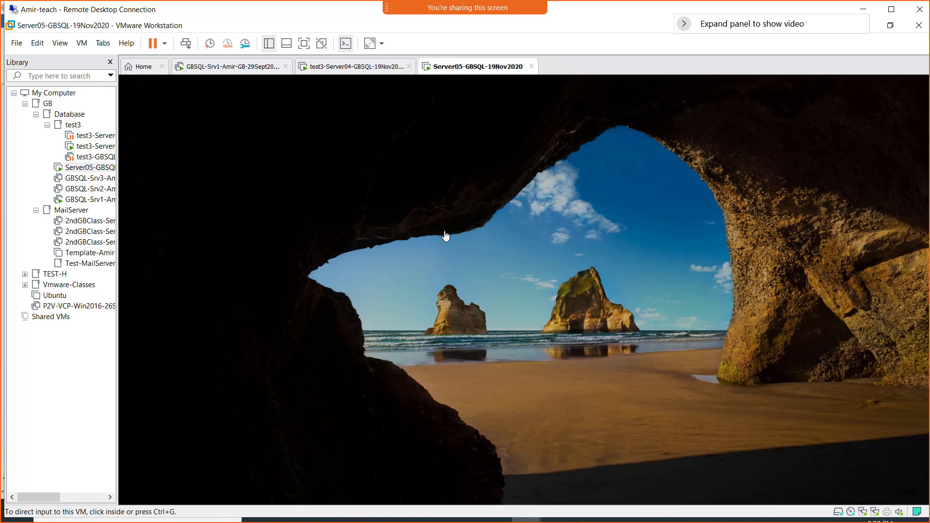
{"action": "left_click", "coordinate": [497, 338]}
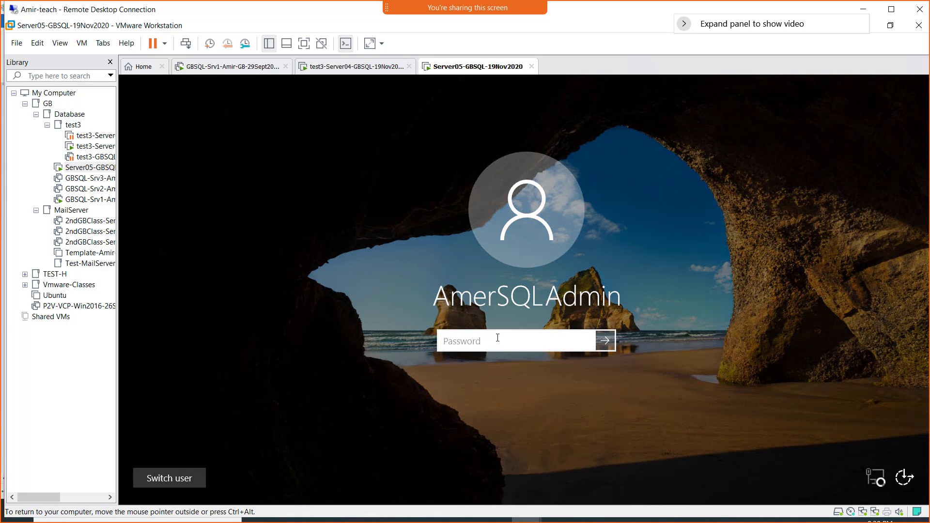
{"action": "type", "text": "******"}
{"action": "left_click", "coordinate": [608, 341]}
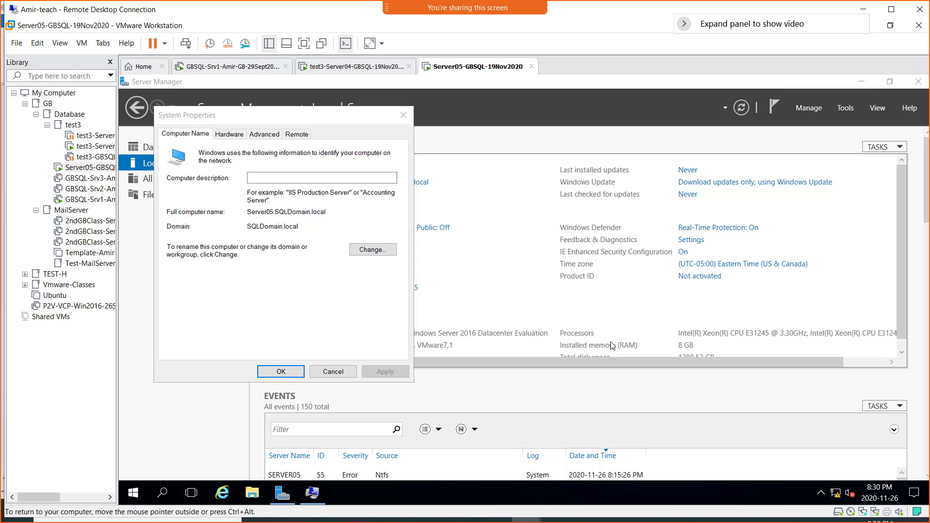
{"action": "left_click", "coordinate": [332, 371]}
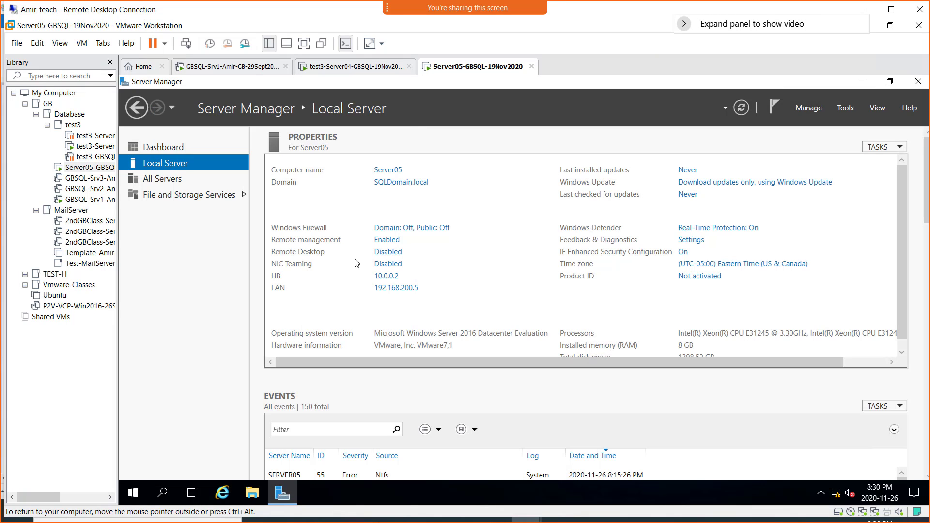
- On Server05, set the LAN adapter's IPv4 default gateway to 192.168.200.1 and apply the change
{"action": "left_click", "coordinate": [398, 288]}
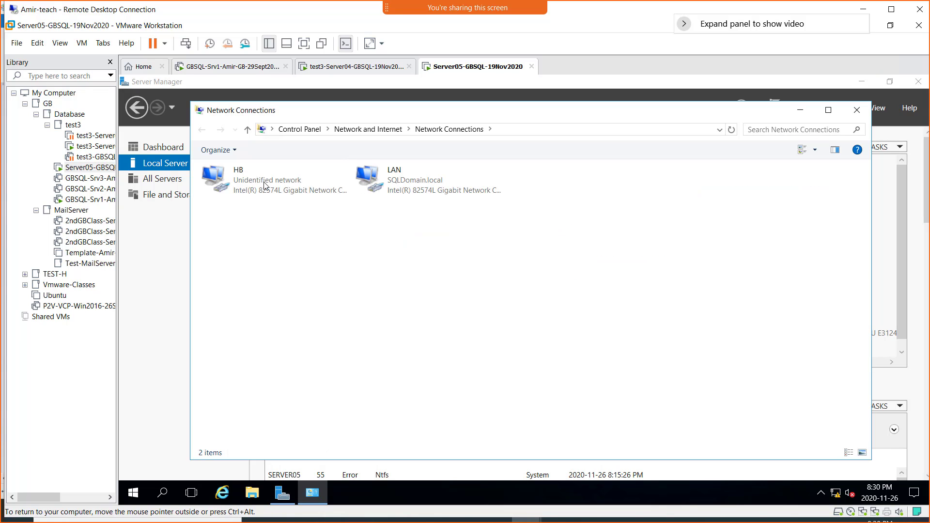
{"action": "double_click", "coordinate": [407, 185]}
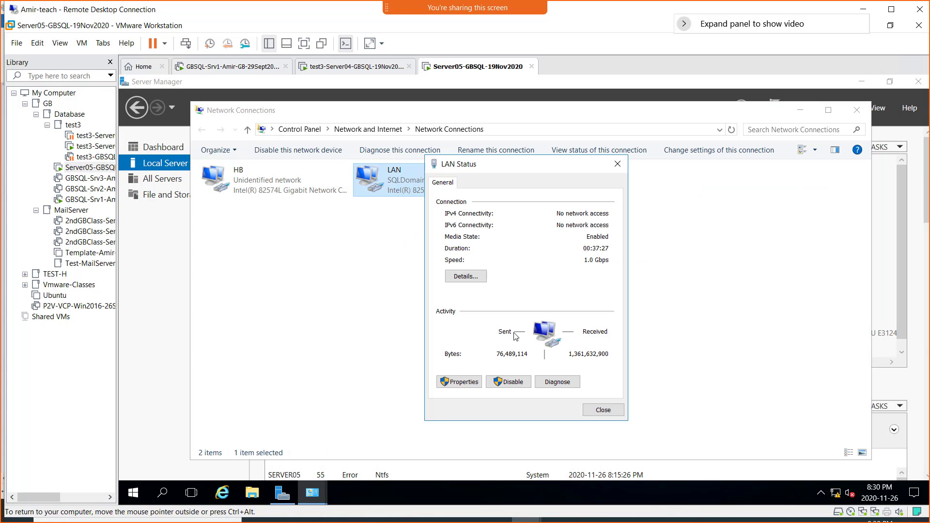
{"action": "left_click", "coordinate": [460, 381]}
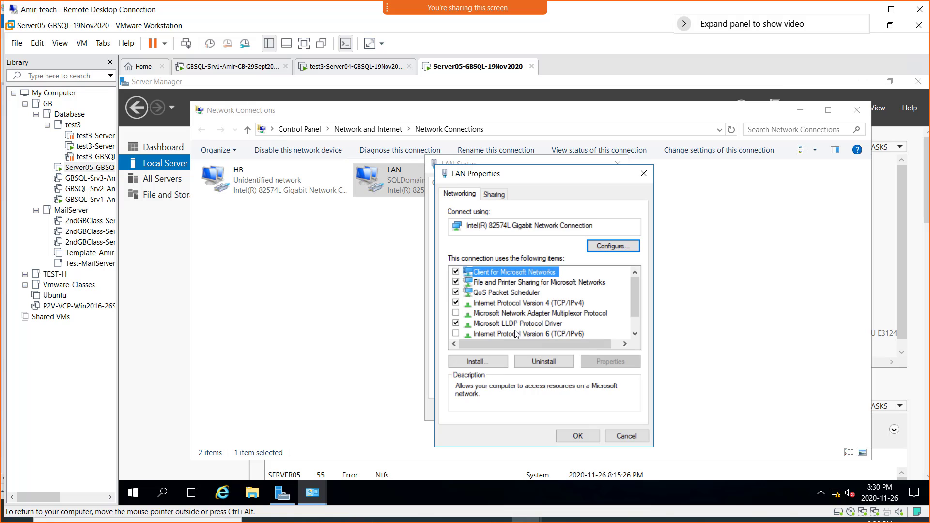
{"action": "double_click", "coordinate": [546, 308]}
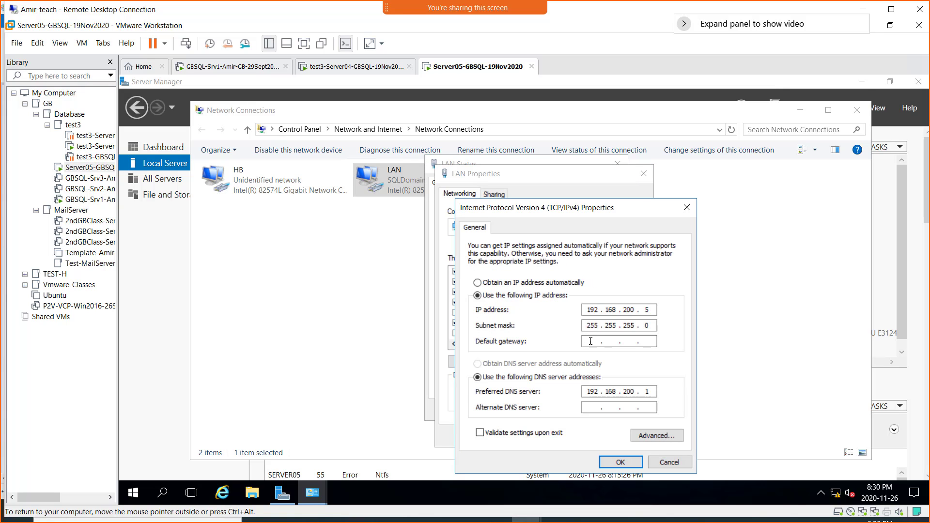
{"action": "left_click", "coordinate": [591, 341]}
{"action": "type", "text": "192 . 168 . 200 . 1"}
{"action": "left_click", "coordinate": [621, 463]}
{"action": "left_click", "coordinate": [572, 437]}
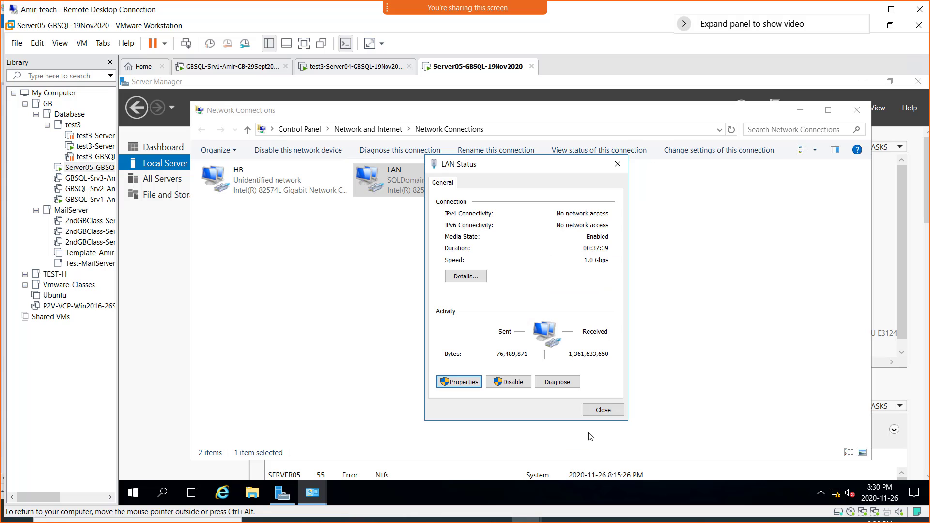
{"action": "left_click", "coordinate": [589, 411]}
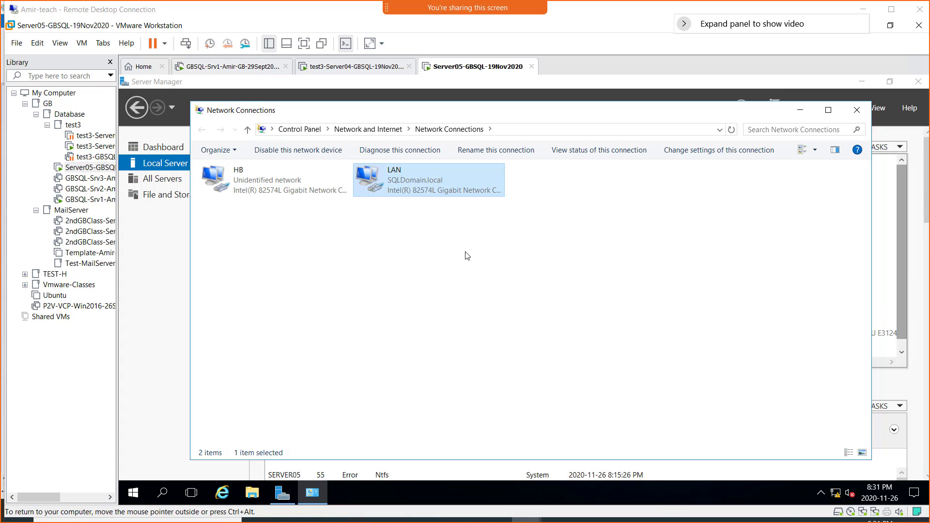
- Return to Server04's validation report and examine the DNS suffix, duplicate IP and APIPA checks under Validate IP Configuration
{"action": "left_click", "coordinate": [339, 67]}
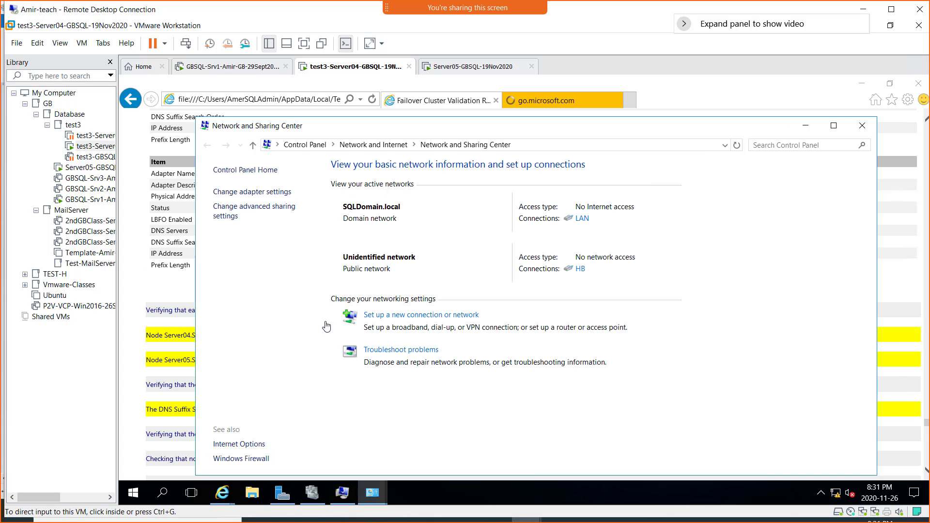
{"action": "left_click", "coordinate": [123, 393]}
{"action": "left_click", "coordinate": [125, 397]}
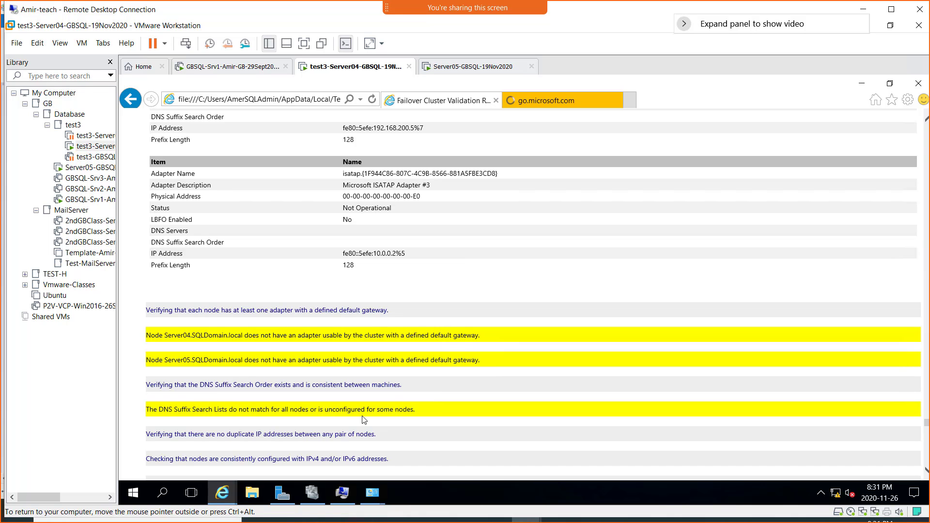
{"action": "scroll", "coordinate": [405, 418], "scroll_direction": "down", "scroll_amount": 1}
{"action": "scroll", "coordinate": [404, 418], "scroll_direction": "down", "scroll_amount": 1}
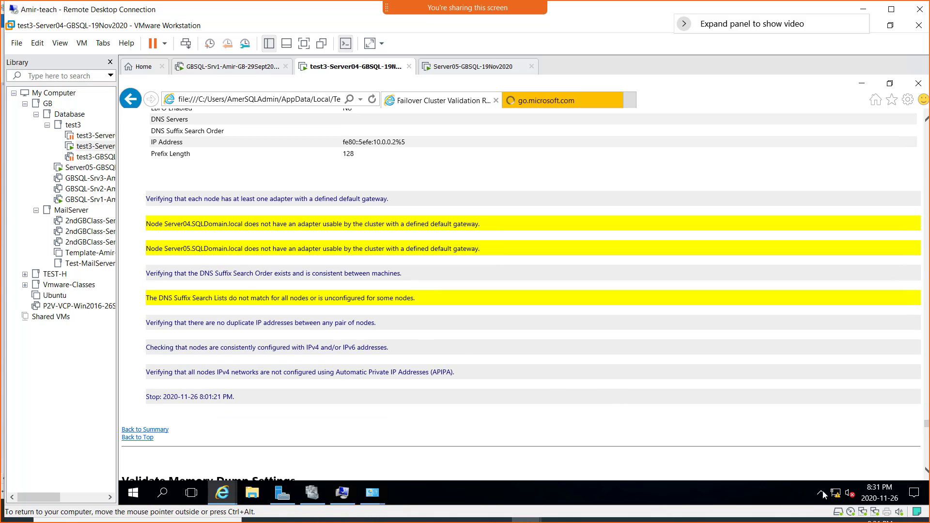
- Check the LAN adapter's status and properties on Server04 through Network and Sharing Center without changing anything
{"action": "right_click", "coordinate": [836, 492]}
{"action": "left_click", "coordinate": [838, 487]}
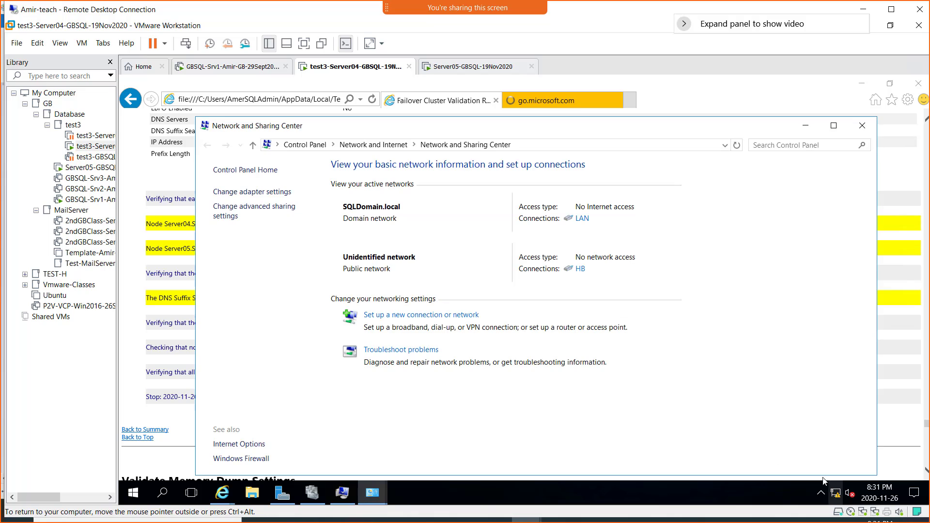
{"action": "left_click", "coordinate": [583, 219]}
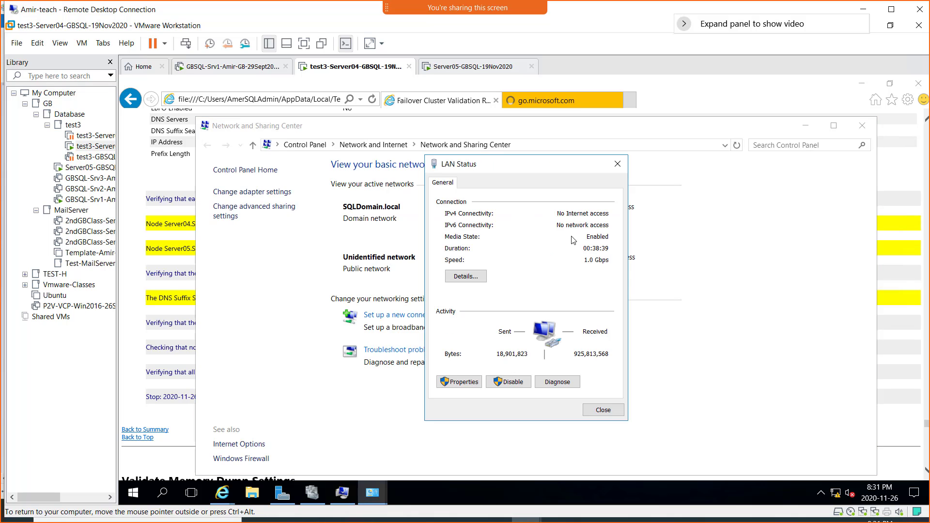
{"action": "left_click", "coordinate": [464, 385]}
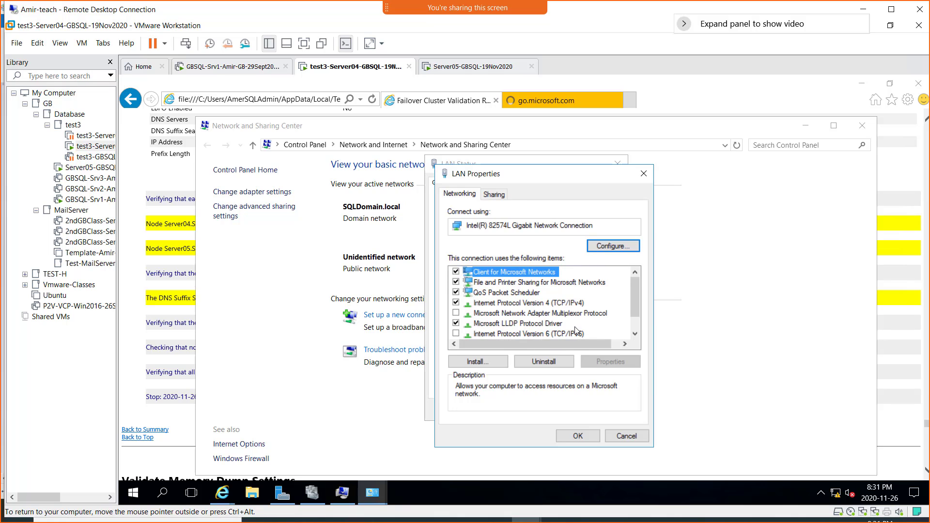
{"action": "left_click", "coordinate": [626, 437]}
{"action": "left_click", "coordinate": [604, 412]}
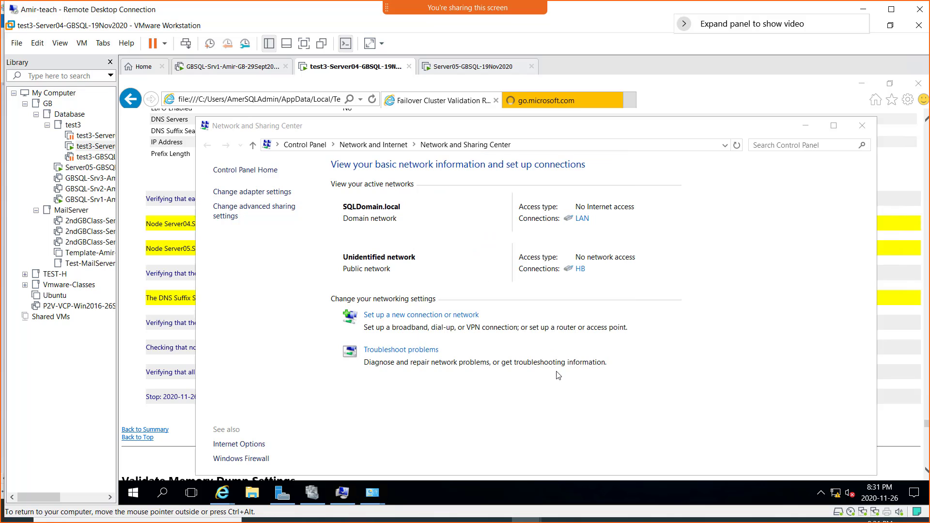
- Inspect the HB adapter's advanced IPv4 settings on Server04, including its DNS and WINS options, and cancel without changes
{"action": "left_click", "coordinate": [580, 270]}
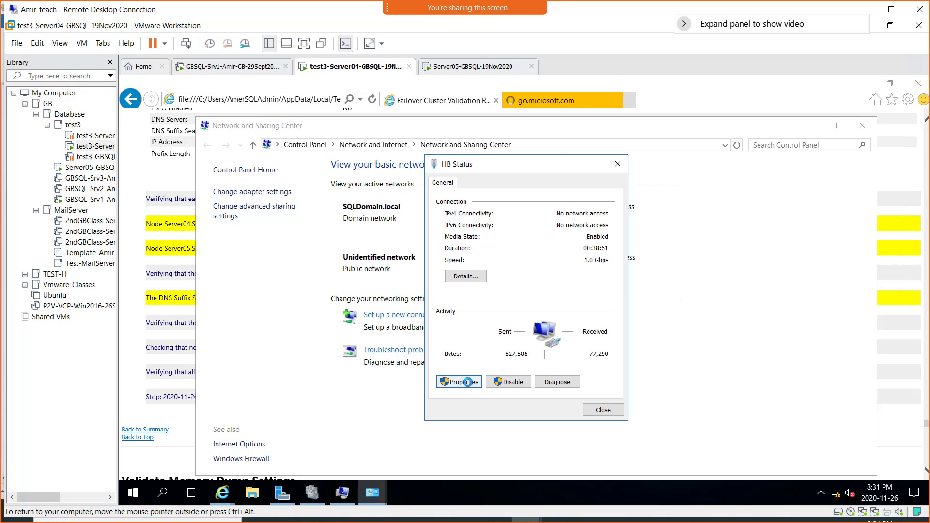
{"action": "left_click", "coordinate": [460, 382]}
{"action": "double_click", "coordinate": [533, 303]}
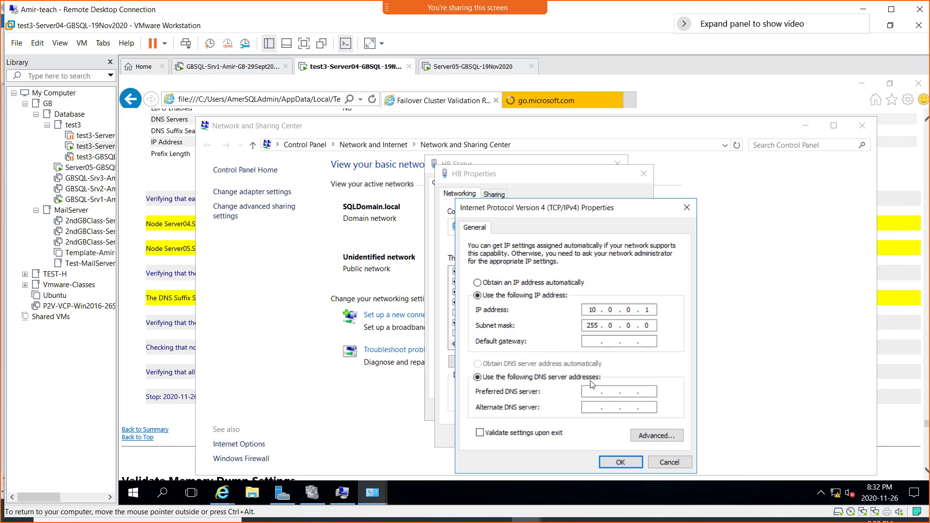
{"action": "left_click", "coordinate": [642, 436]}
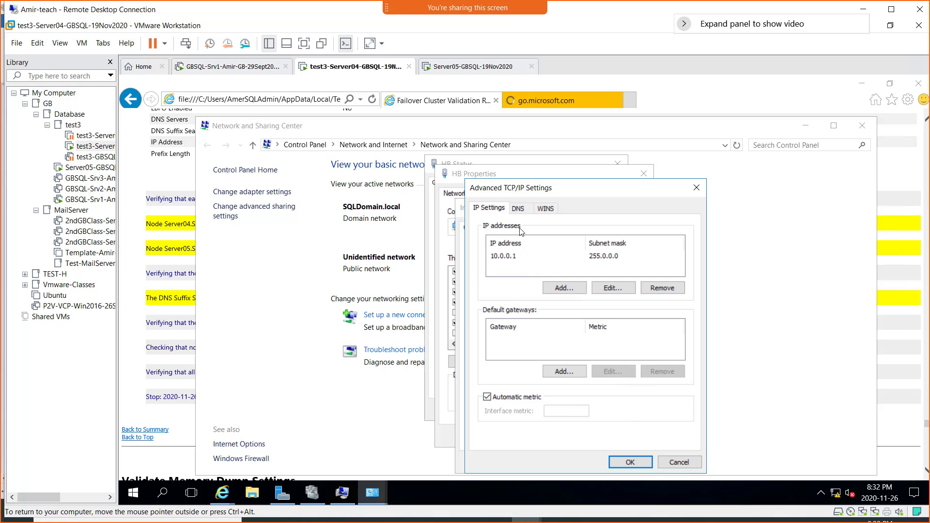
{"action": "left_click", "coordinate": [519, 209]}
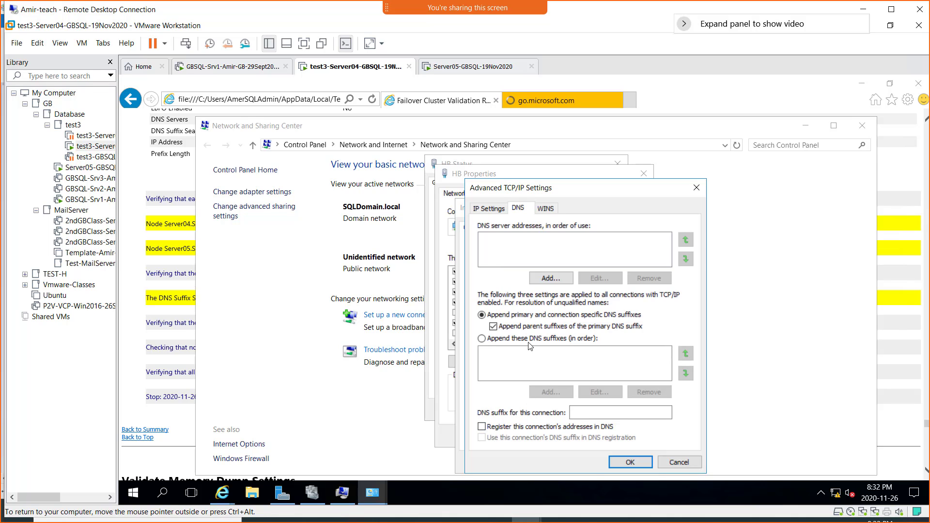
{"action": "left_click", "coordinate": [546, 209]}
{"action": "left_click", "coordinate": [517, 209]}
{"action": "left_click", "coordinate": [676, 462]}
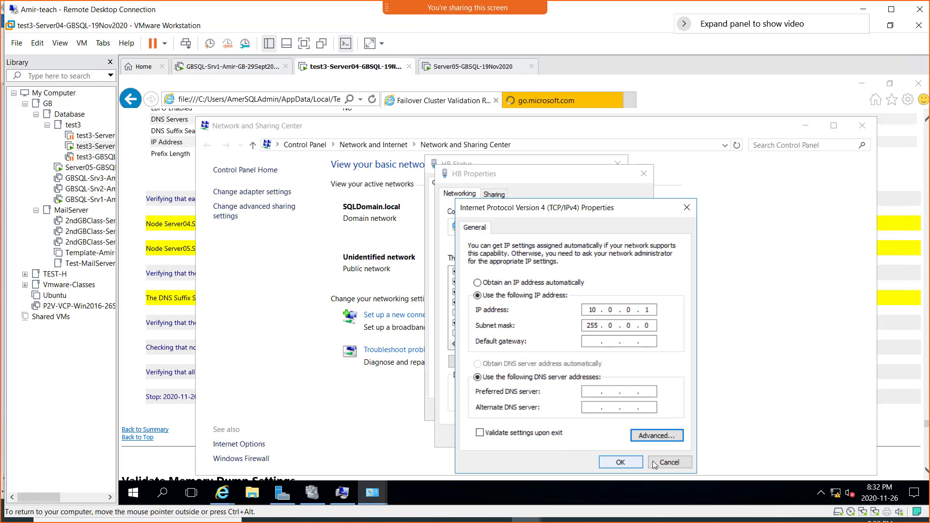
{"action": "left_click", "coordinate": [661, 462]}
{"action": "left_click", "coordinate": [627, 436]}
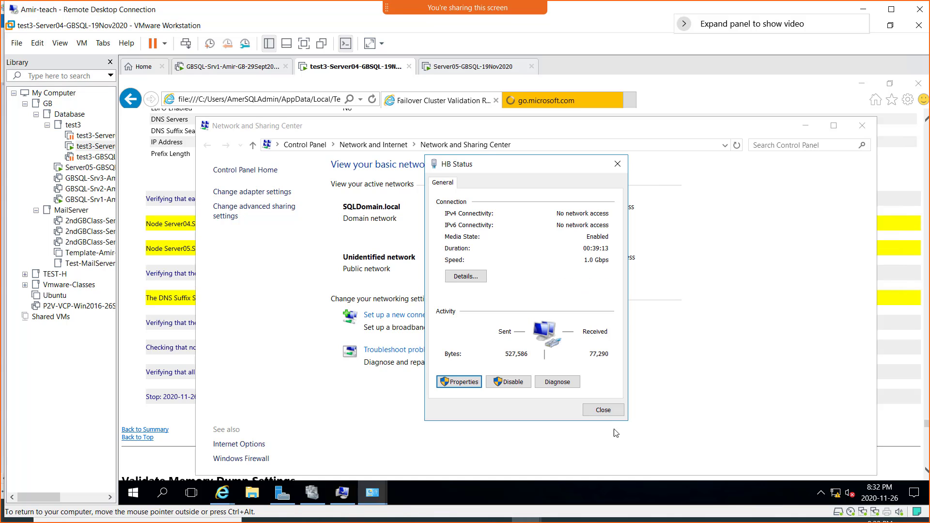
{"action": "left_click", "coordinate": [602, 411]}
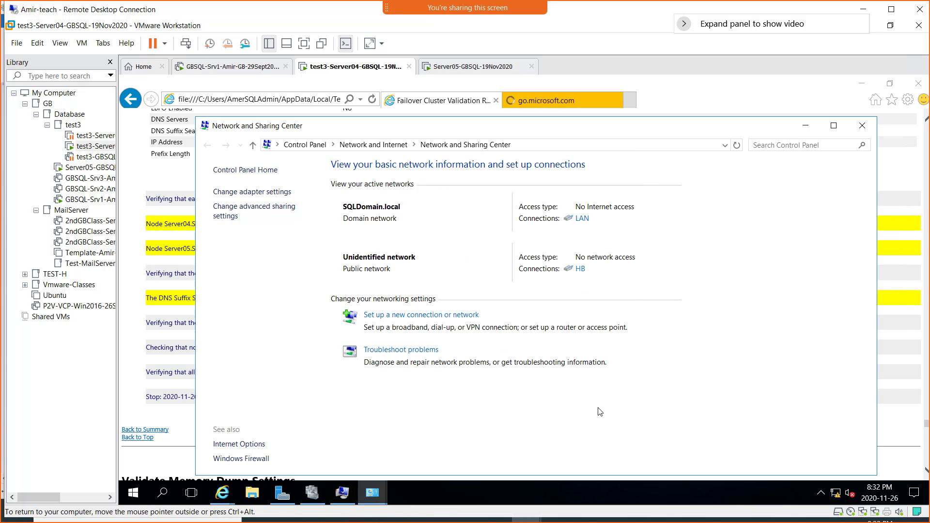
- Review the DNS server and DNS suffix options in the LAN adapter's advanced IPv4 settings on Server04
{"action": "left_click", "coordinate": [582, 219]}
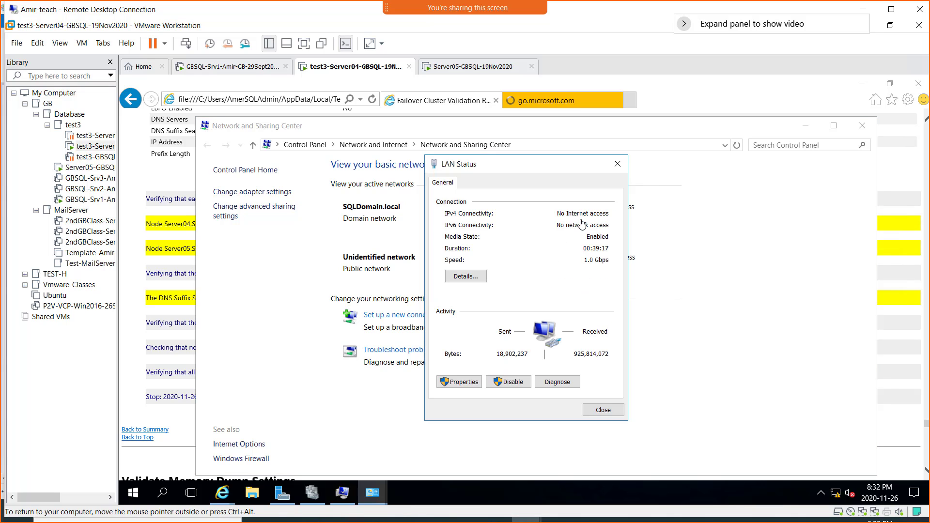
{"action": "left_click", "coordinate": [456, 383]}
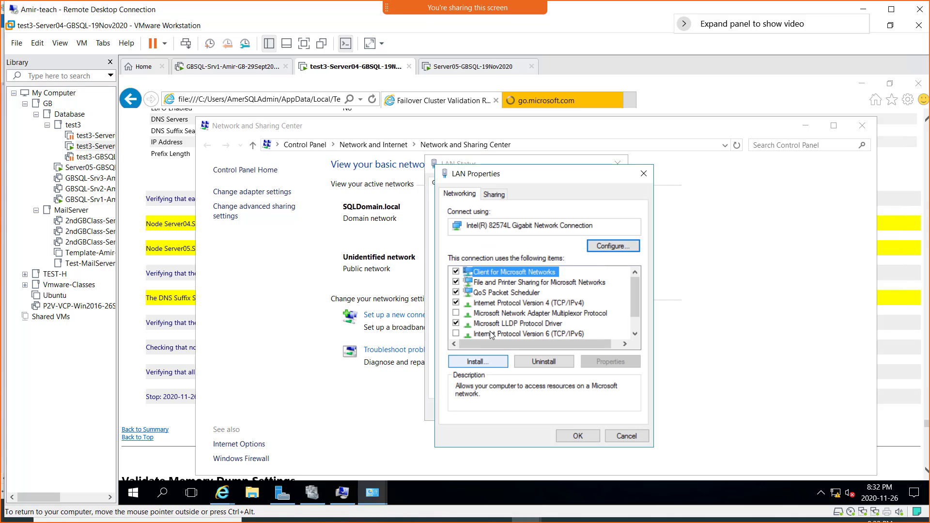
{"action": "double_click", "coordinate": [531, 304]}
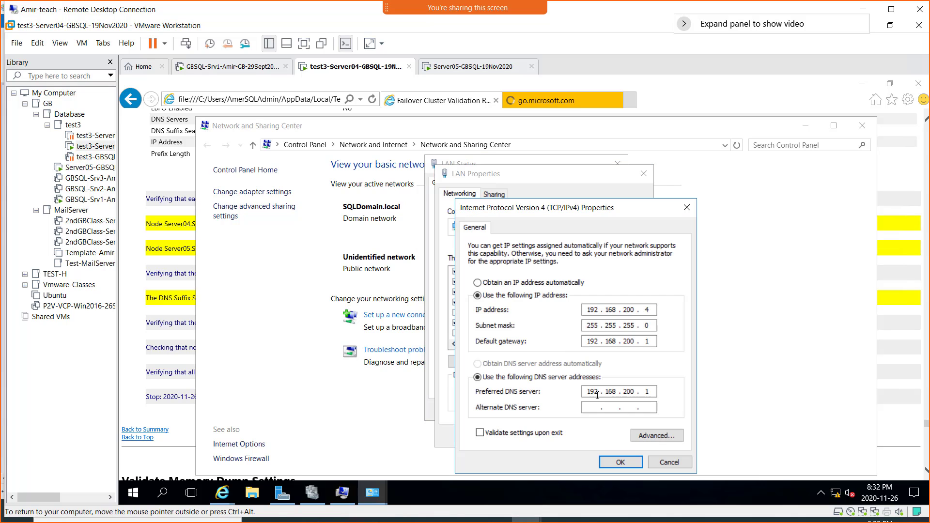
{"action": "left_click", "coordinate": [649, 437]}
{"action": "left_click", "coordinate": [518, 208]}
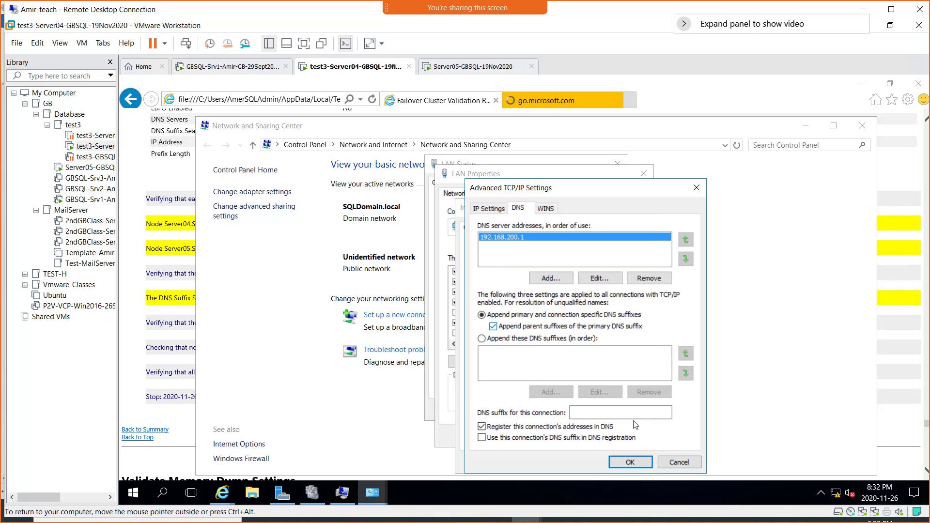
{"action": "left_click", "coordinate": [619, 461]}
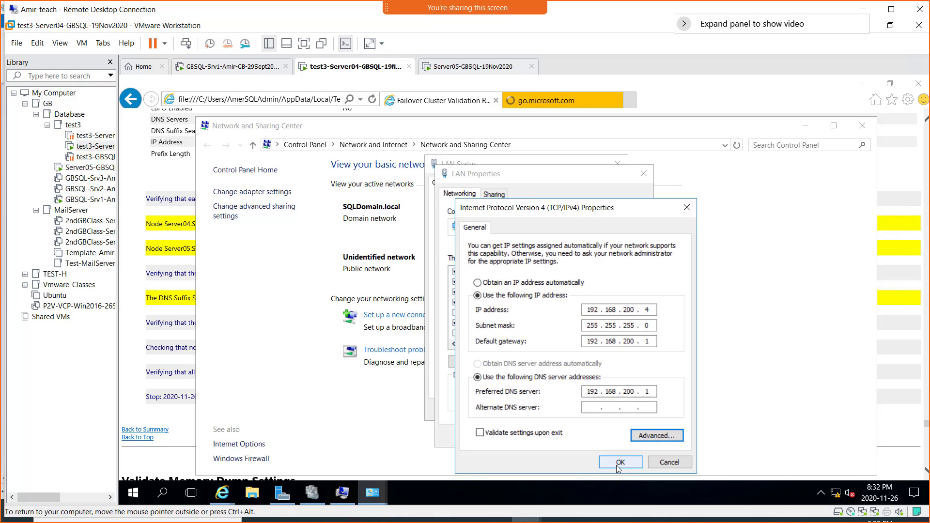
{"action": "left_click", "coordinate": [616, 463]}
{"action": "left_click", "coordinate": [584, 436]}
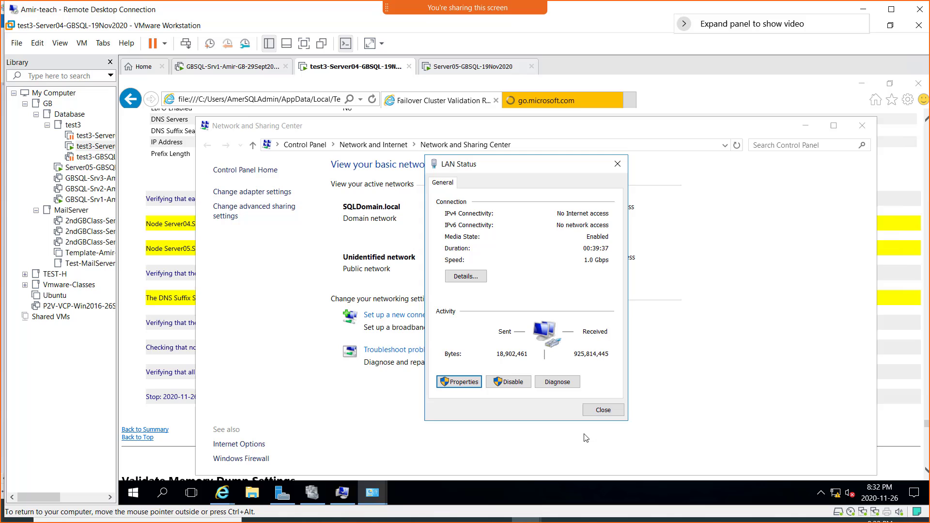
{"action": "left_click", "coordinate": [603, 410]}
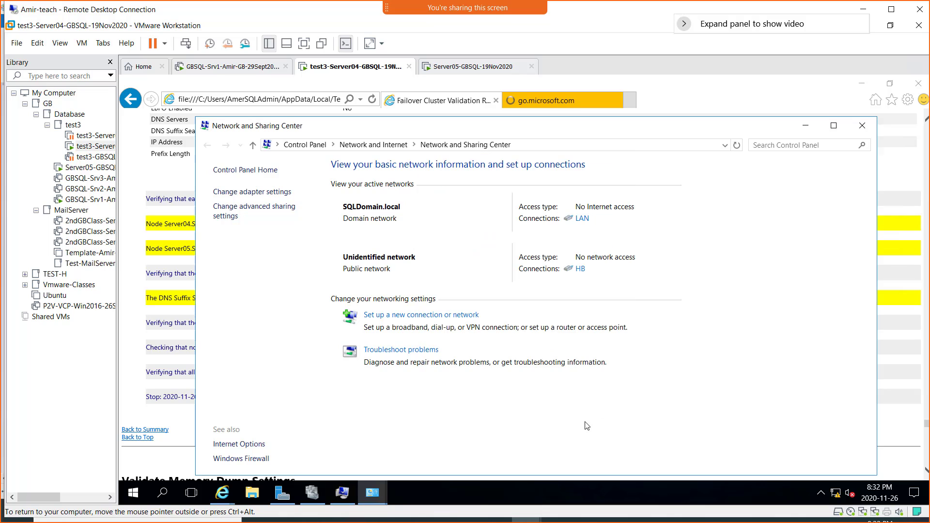
- Close Network and Sharing Center, then return to the top of the validation report and minimize its window
{"action": "left_click", "coordinate": [862, 127]}
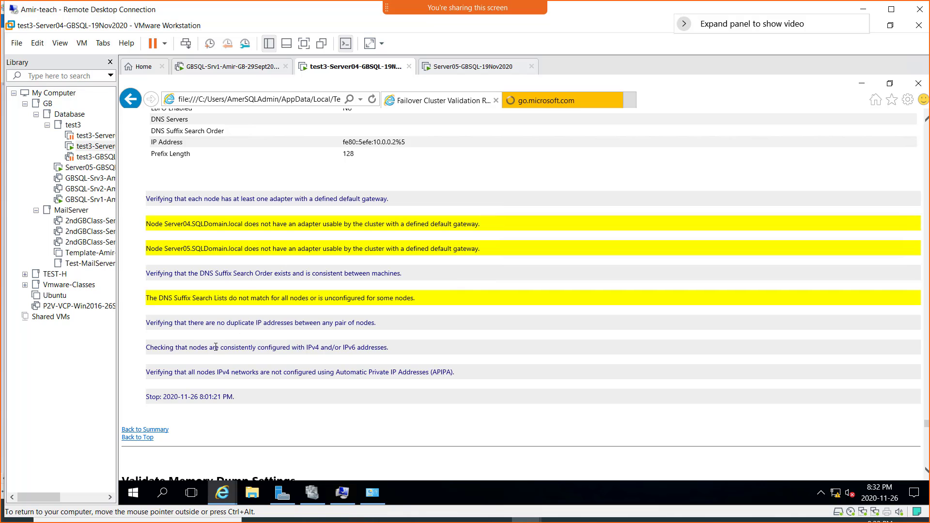
{"action": "left_click", "coordinate": [138, 438]}
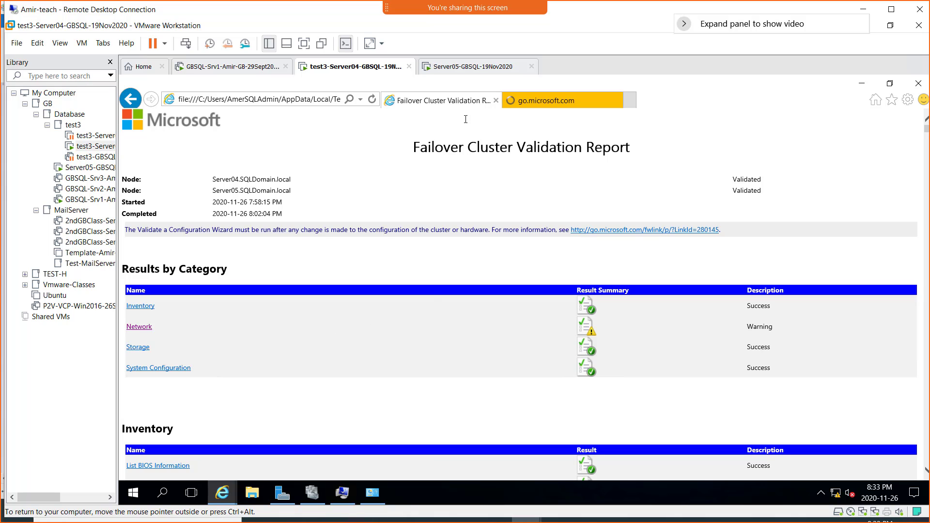
{"action": "left_click", "coordinate": [863, 84]}
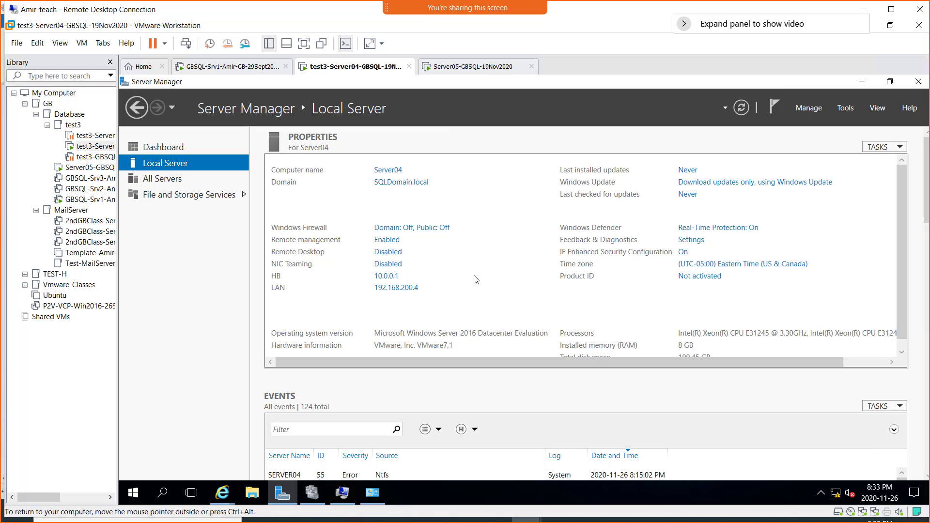
- Bring the cluster validation wizard forward and review its summary from the validated nodes at the start of the list
{"action": "left_click", "coordinate": [319, 499]}
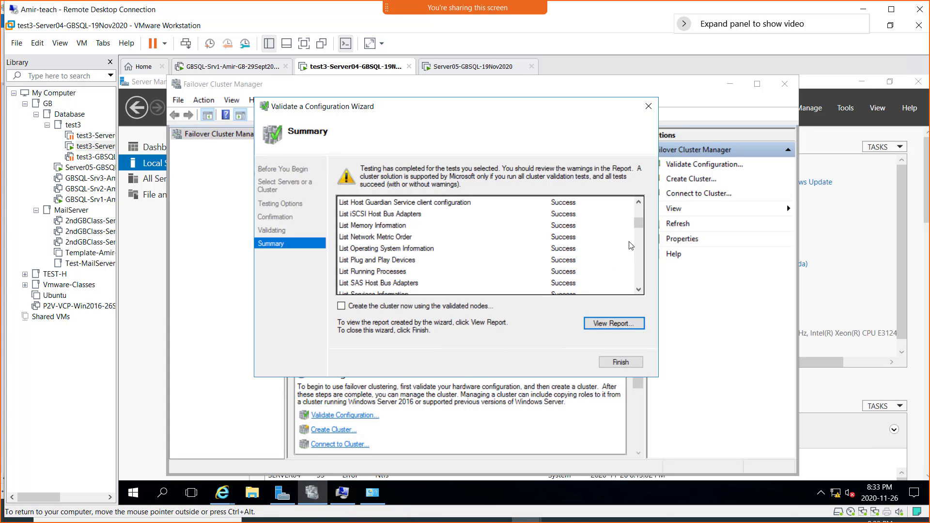
{"action": "scroll", "coordinate": [630, 246], "scroll_direction": "up", "scroll_amount": 4}
{"action": "left_click", "coordinate": [367, 215]}
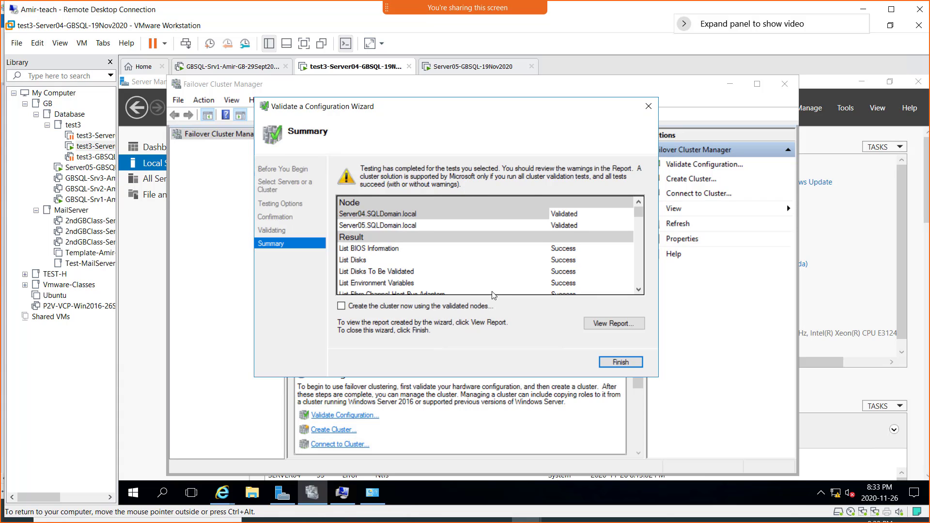
- Reopen the Failover Cluster Validation Report and capture a screenshot of its Results by Category overview
{"action": "left_click", "coordinate": [226, 494]}
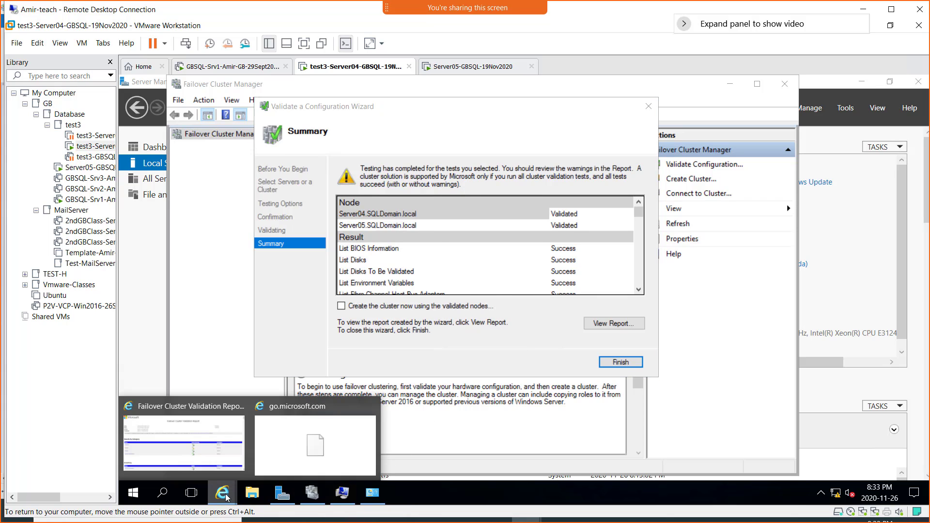
{"action": "left_click", "coordinate": [212, 449]}
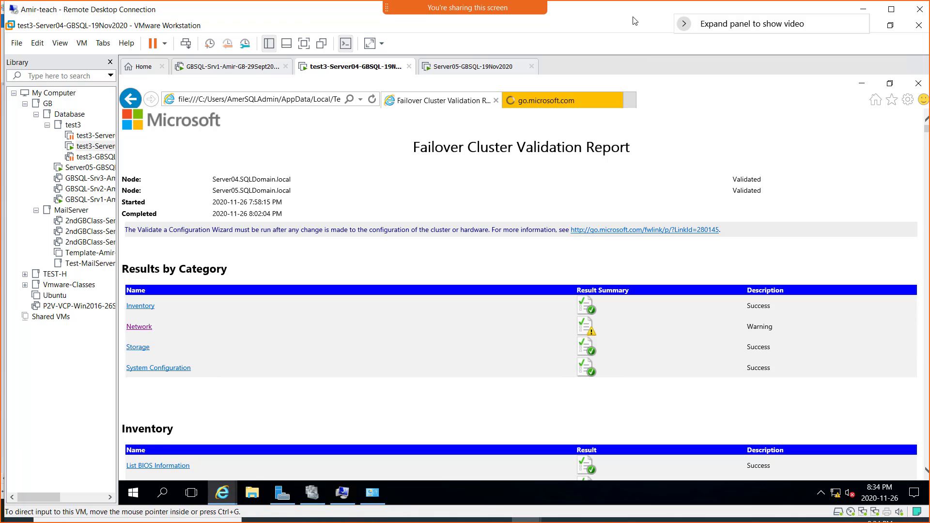
{"action": "key", "text": "super+shift+s"}
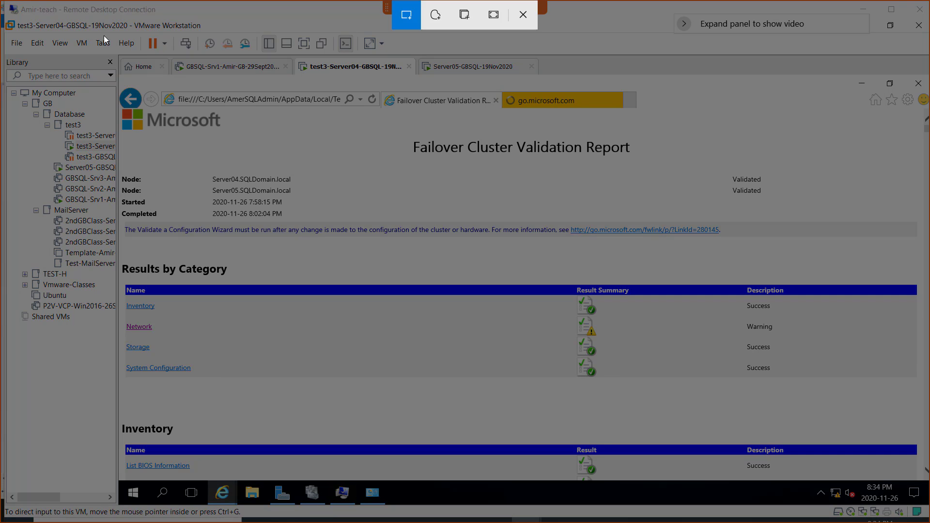
{"action": "left_click_drag", "start_coordinate": [118, 54], "coordinate": [898, 480]}
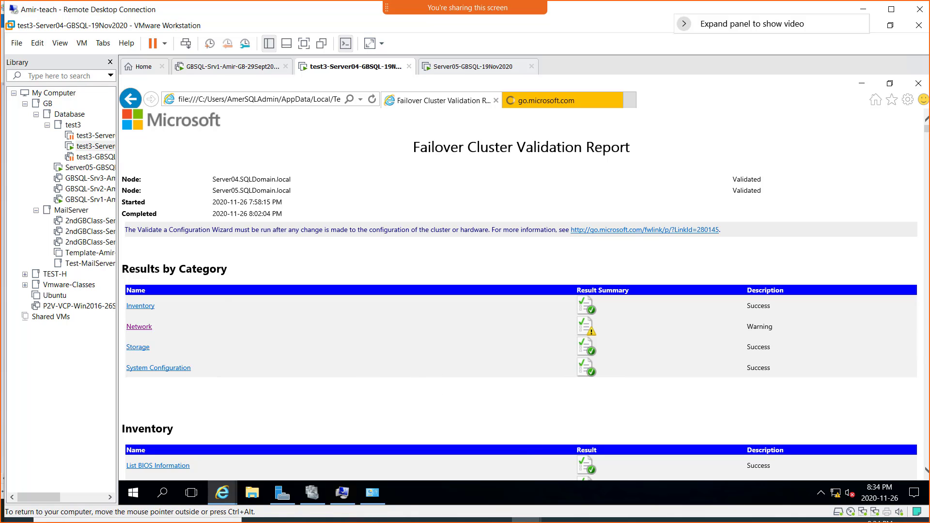
- Switch to OneNote and add the bullet "Screenshot 5 = Validation succeeded for FC" at the end of the Week 12 page, with the captured image below it
{"action": "key", "text": "alt+Tab"}
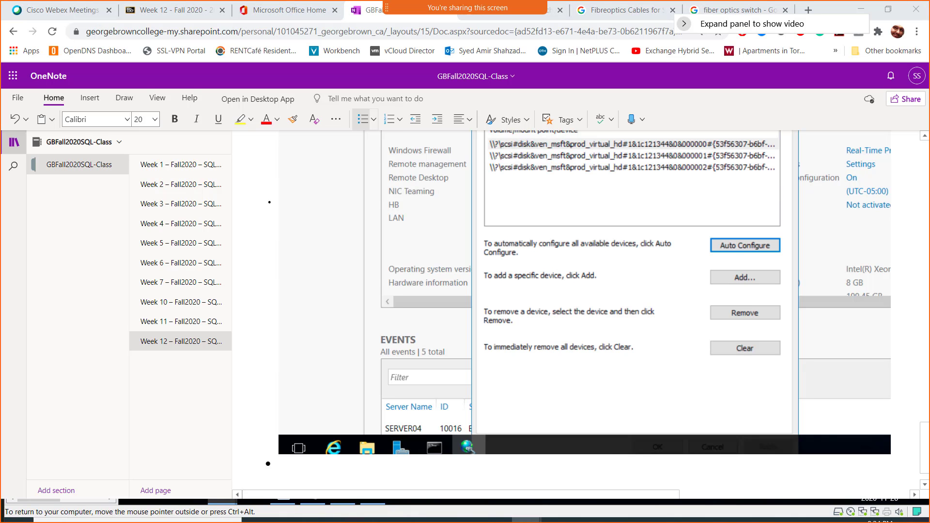
{"action": "left_click", "coordinate": [374, 471]}
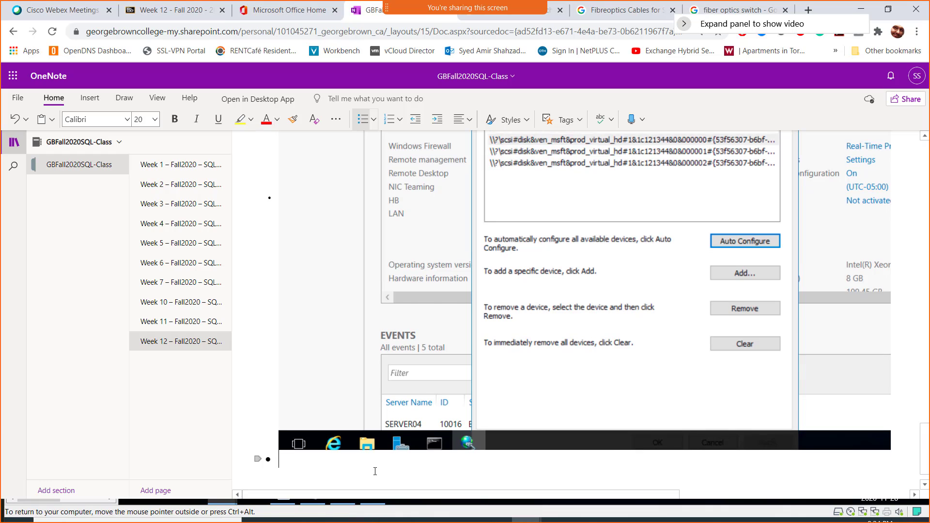
{"action": "type", "text": "Screens"}
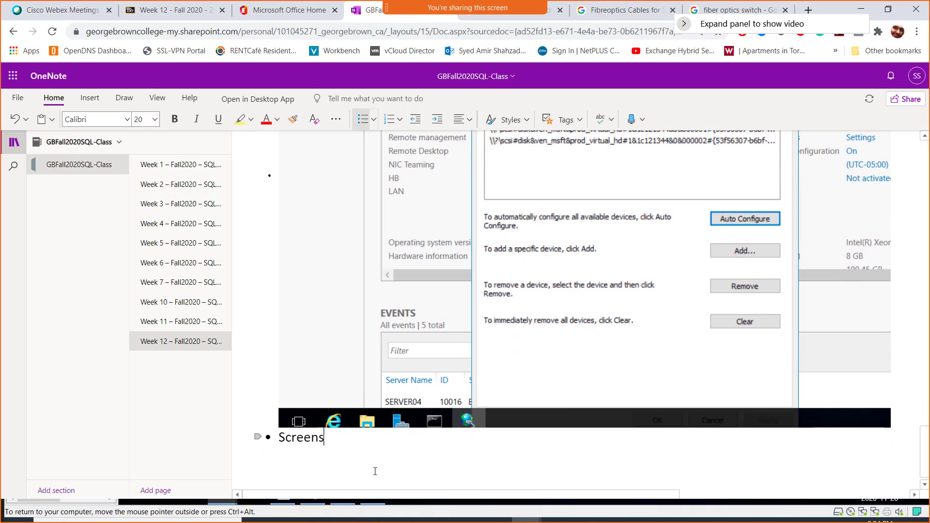
{"action": "type", "text": "hot 5 = Validation succes"}
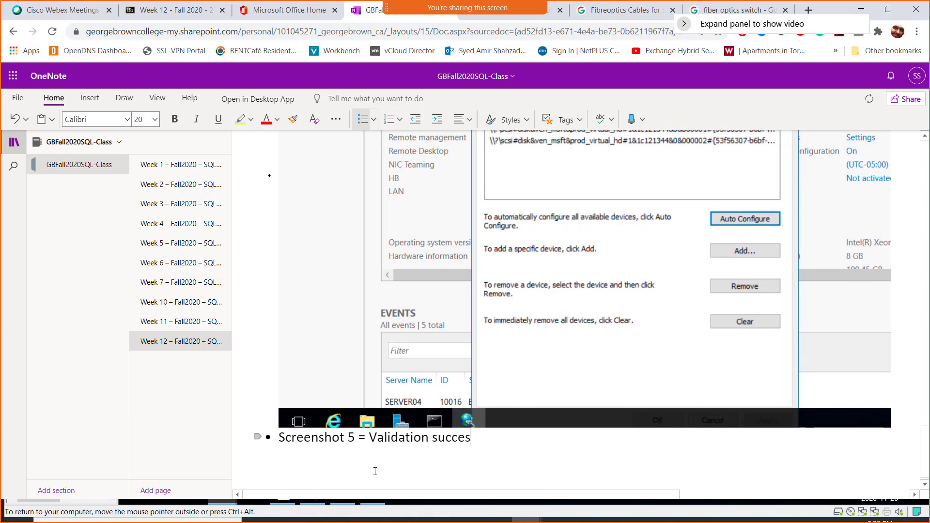
{"action": "key", "text": "BackSpace"}
{"action": "type", "text": "eded fr"}
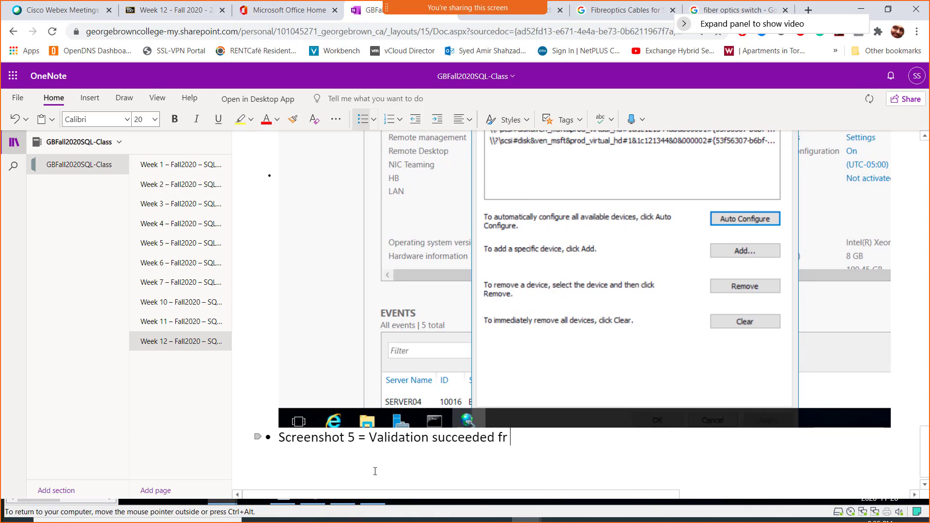
{"action": "key", "text": "BackSpace"}
{"action": "type", "text": "or FC"}
{"action": "key", "text": "Return"}
{"action": "key", "text": "ctrl+v"}
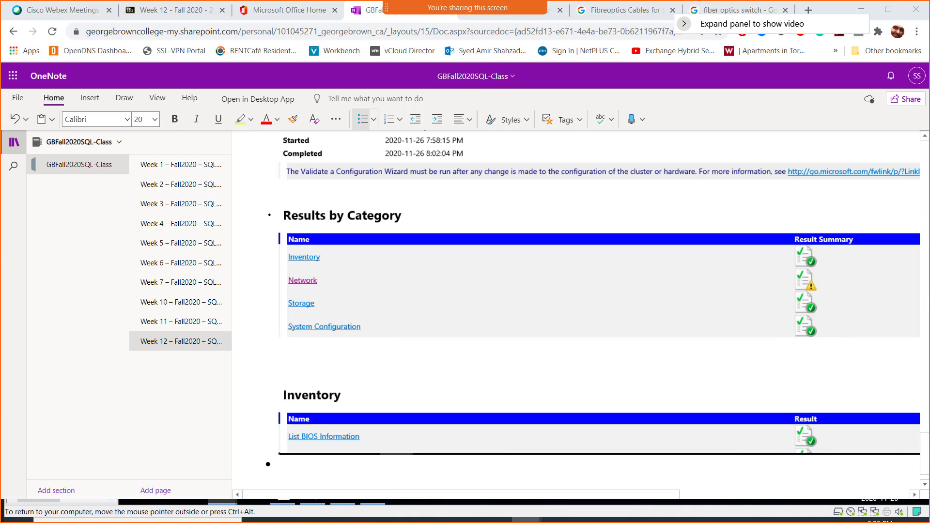
- Return to the Server04 VM, minimize the report and finish the validation wizard with the option to create the cluster now using the validated nodes
{"action": "key", "text": "alt+Tab"}
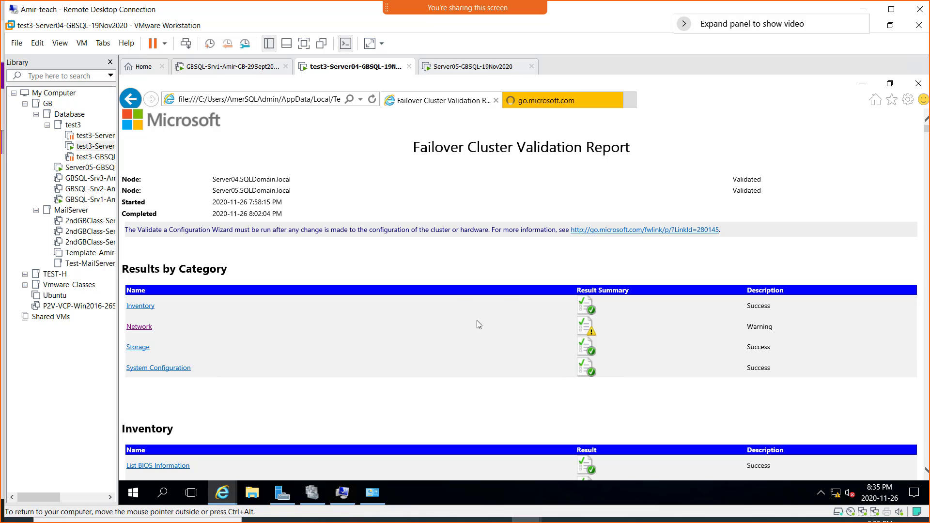
{"action": "left_click", "coordinate": [861, 88]}
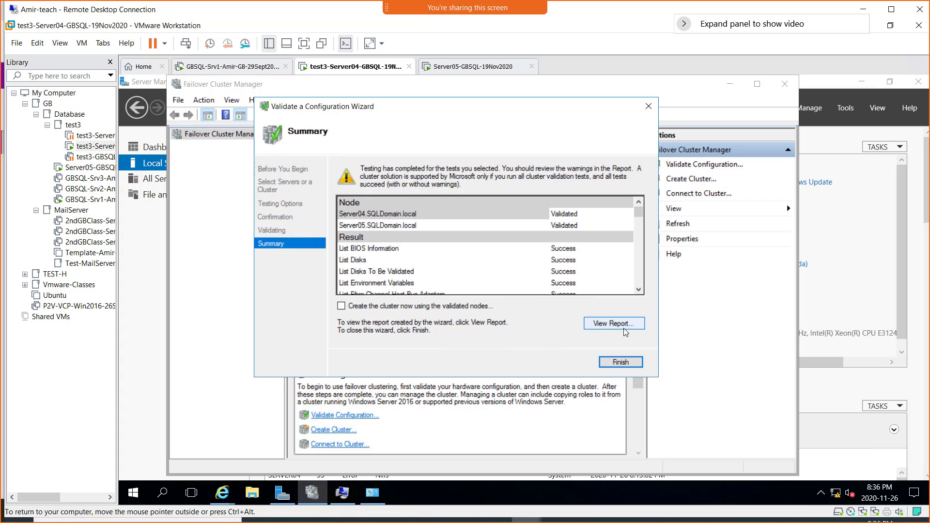
{"action": "left_click", "coordinate": [354, 307]}
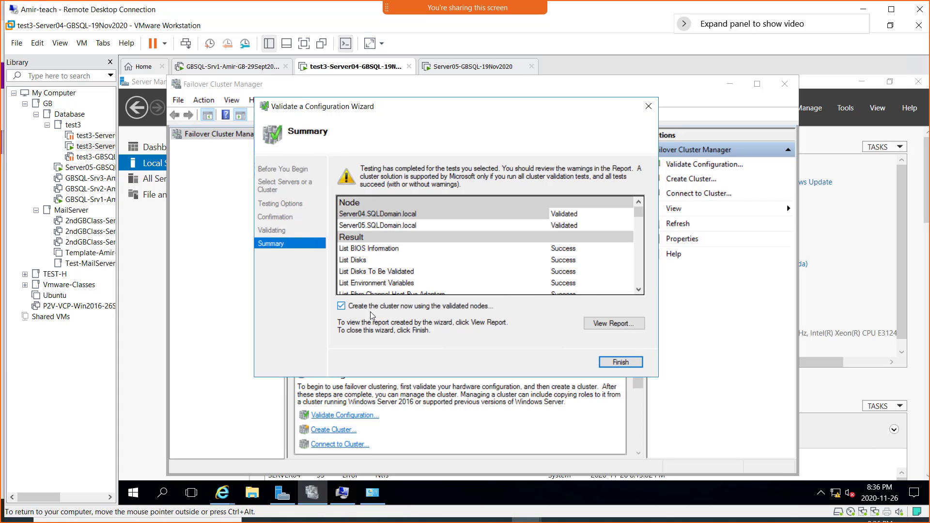
{"action": "left_click", "coordinate": [620, 363]}
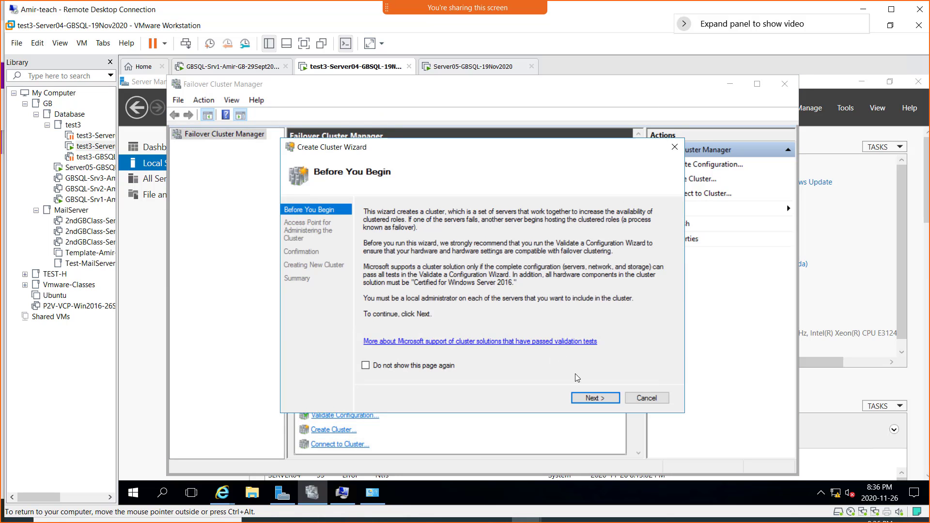
- Name the new cluster AmerCluster and give it the address 192.168.200.10 on the 192.168.200.0/24 network
{"action": "left_click", "coordinate": [594, 399]}
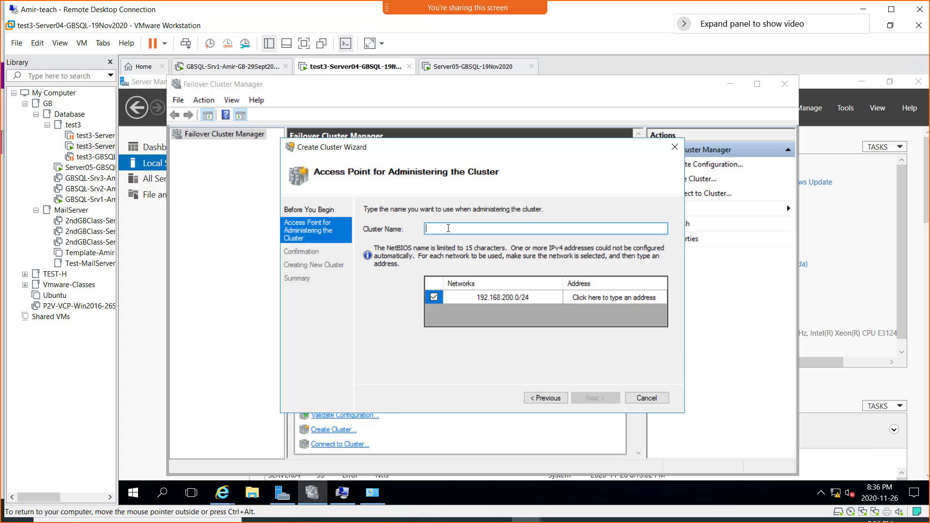
{"action": "type", "text": "AmerCluster"}
{"action": "left_click", "coordinate": [574, 300]}
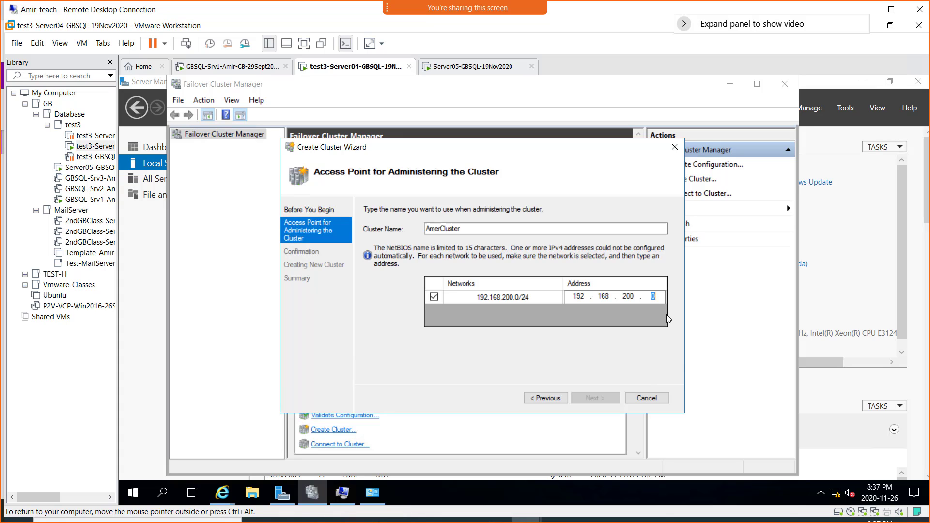
{"action": "type", "text": "10"}
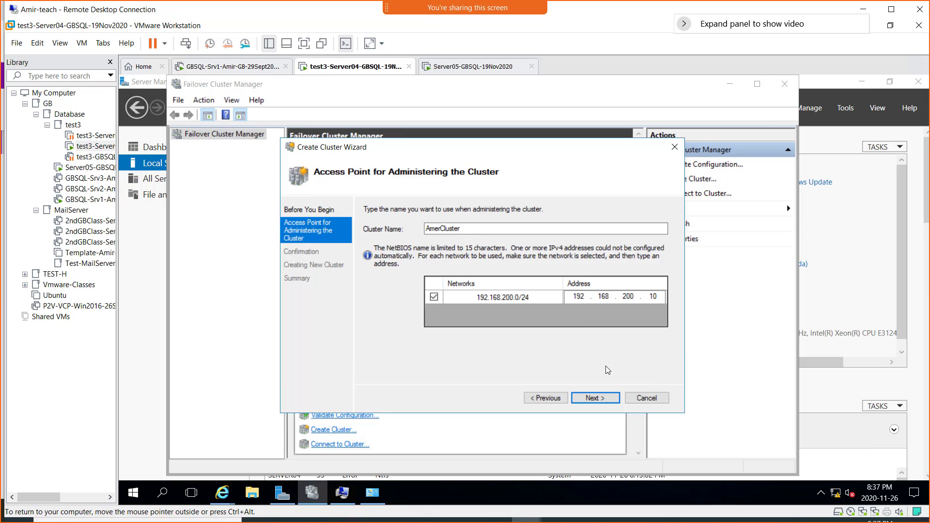
{"action": "left_click", "coordinate": [596, 400]}
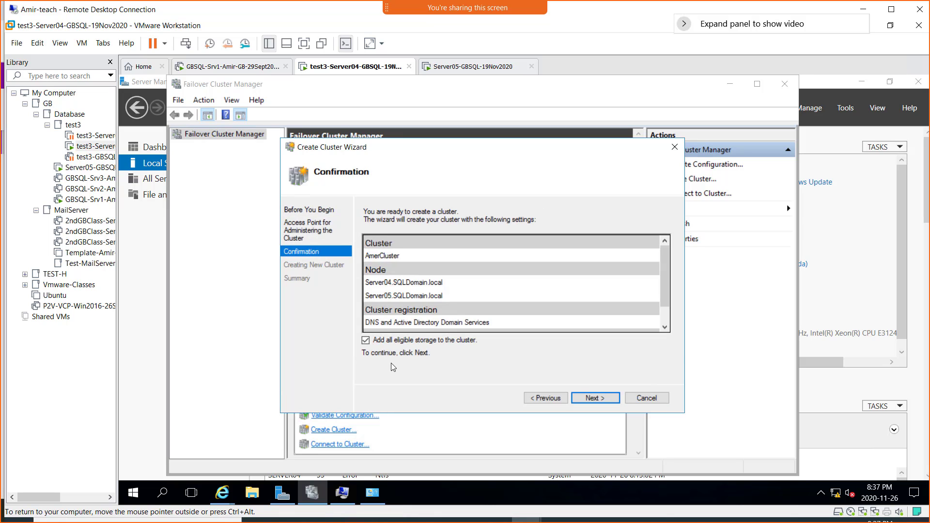
- Review the cluster settings on the confirmation page and create the cluster with all eligible storage added
{"action": "scroll", "coordinate": [464, 294], "scroll_direction": "down", "scroll_amount": 1}
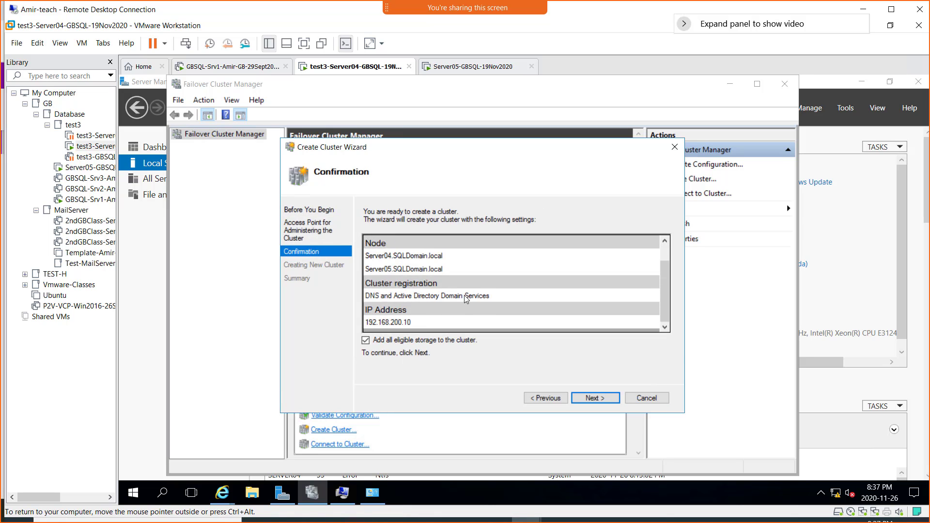
{"action": "scroll", "coordinate": [464, 294], "scroll_direction": "up", "scroll_amount": 1}
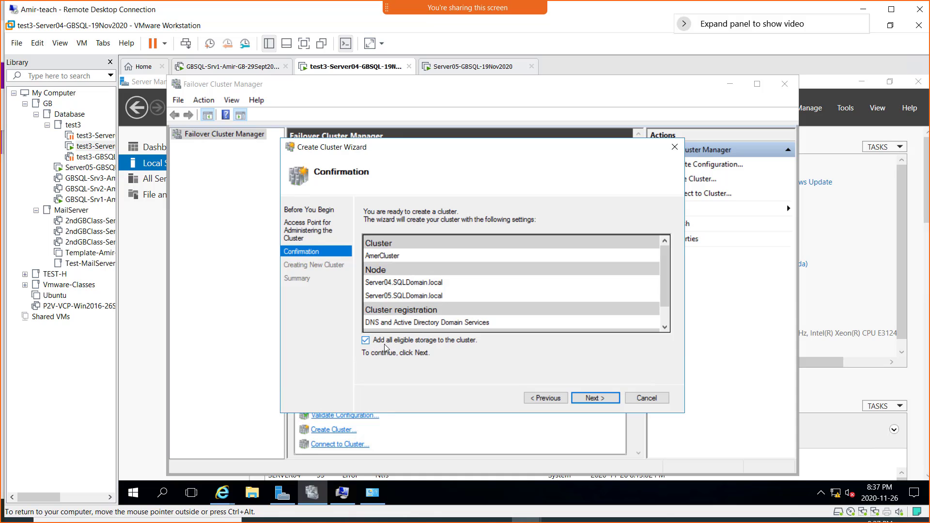
{"action": "left_click", "coordinate": [604, 398]}
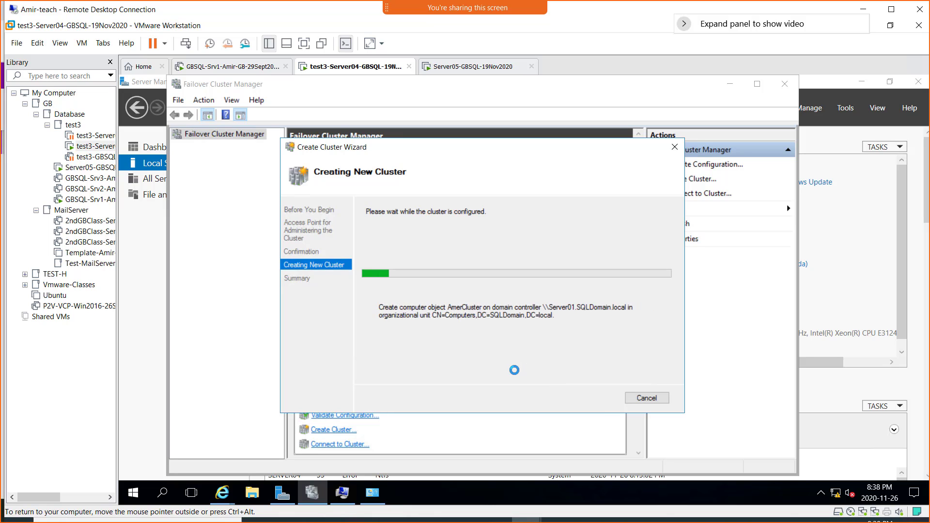
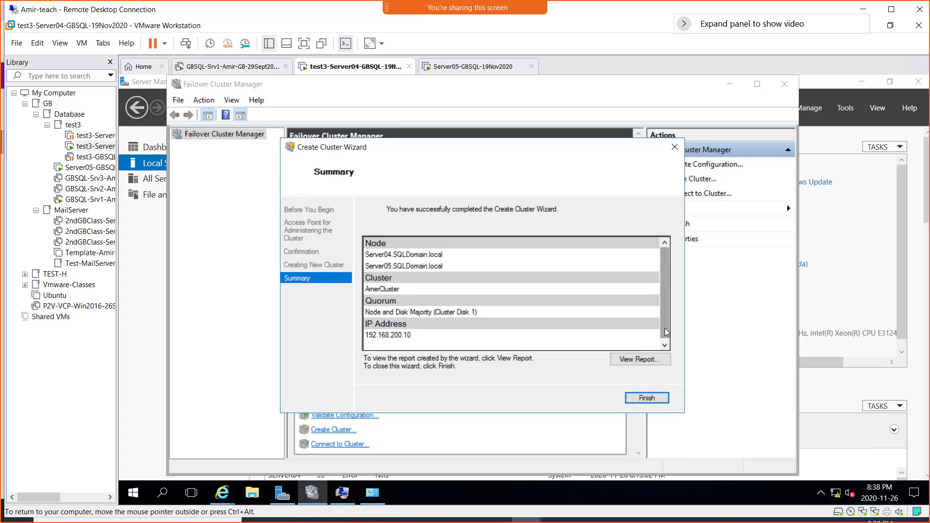
- Look through the Create Cluster Wizard's summary and capture a screenshot of it
{"action": "left_click", "coordinate": [666, 344]}
{"action": "scroll", "coordinate": [668, 317], "scroll_direction": "up", "scroll_amount": 1}
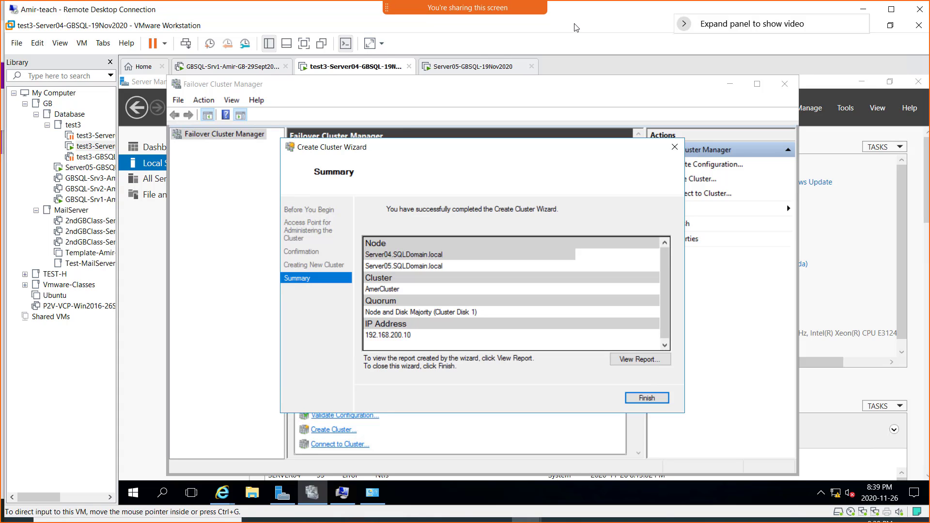
{"action": "key", "text": "super+shift+s"}
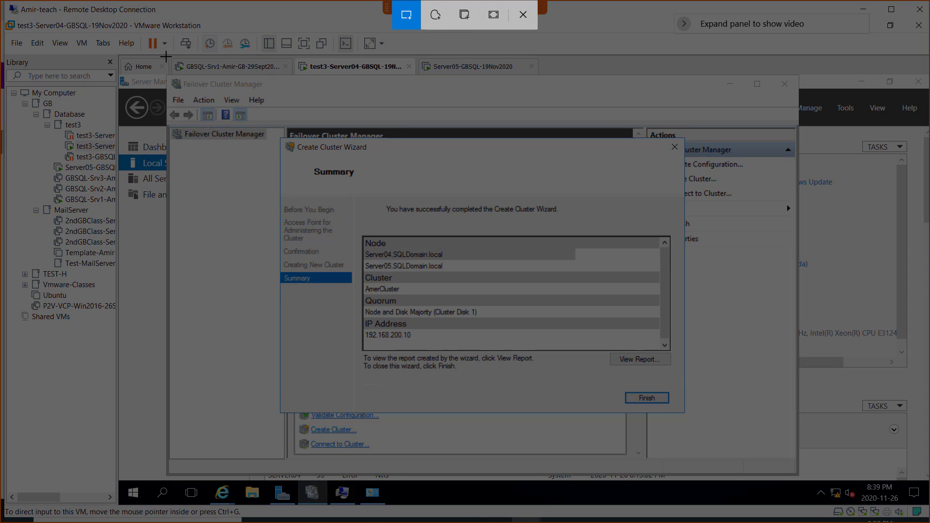
{"action": "left_click_drag", "start_coordinate": [167, 53], "coordinate": [821, 451]}
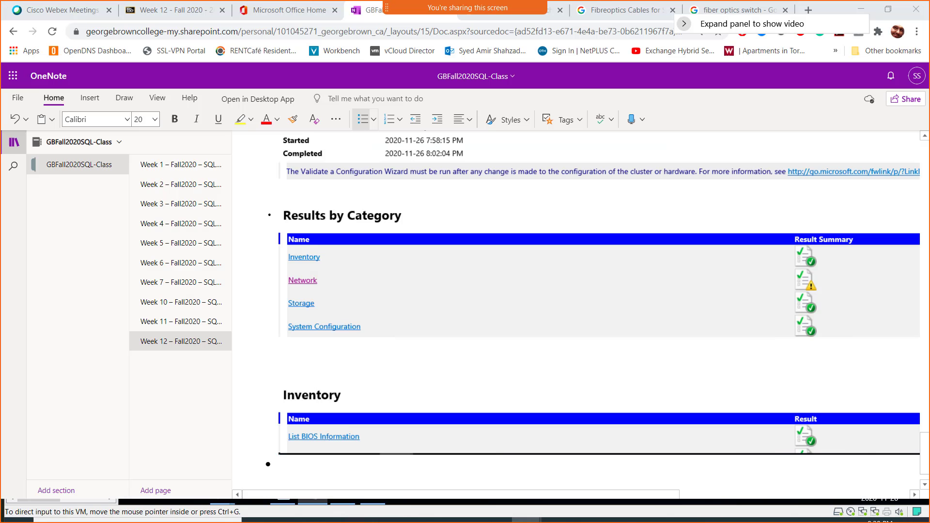
- Add the bullet "Screenshot 7 = Cluster Successfully Created" at the end of the OneNote page and paste the captured summary below it
{"action": "left_click", "coordinate": [594, 469]}
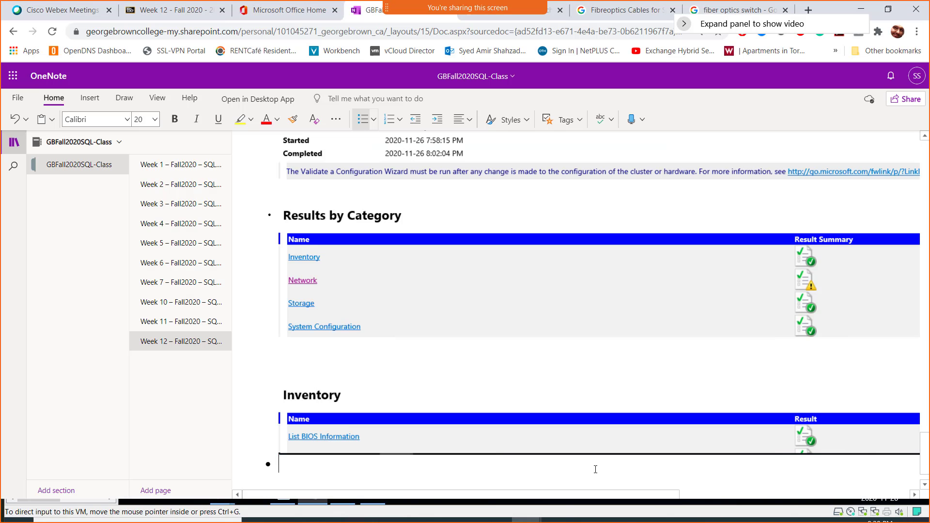
{"action": "type", "text": "S"}
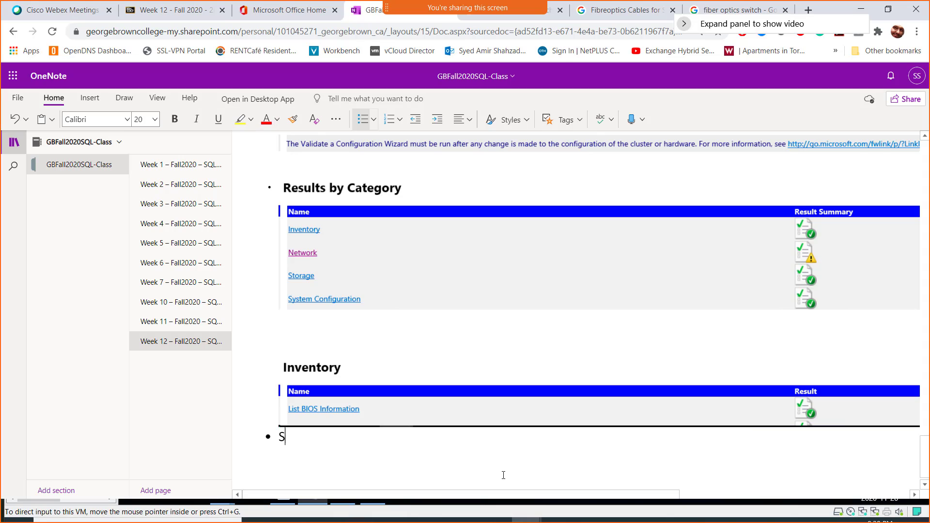
{"action": "type", "text": "creenshot 7 = Clus"}
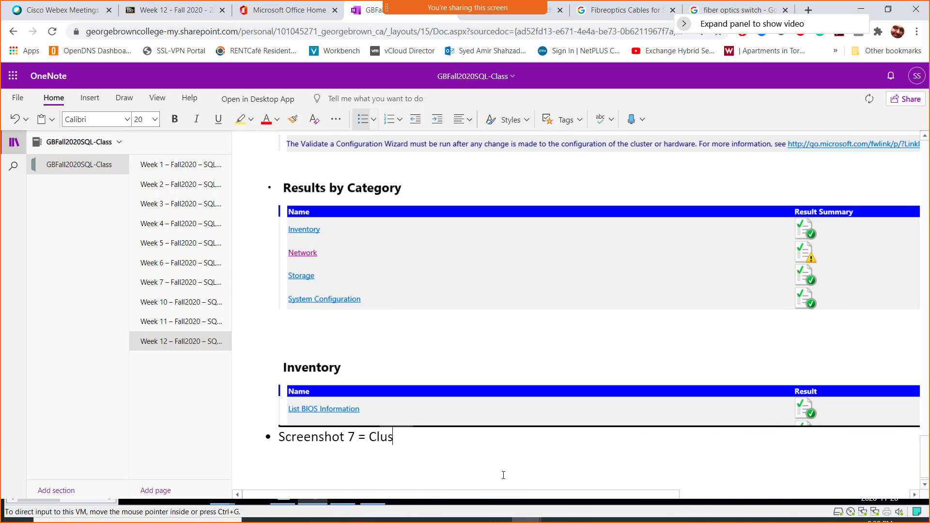
{"action": "type", "text": "ter Successfull"}
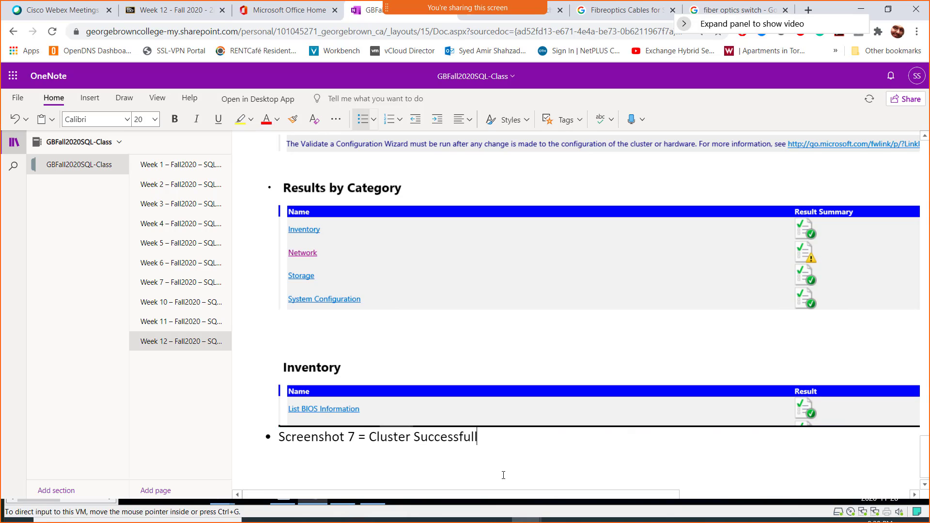
{"action": "type", "text": "y Created"}
{"action": "key", "text": "Return"}
{"action": "key", "text": "ctrl+v"}
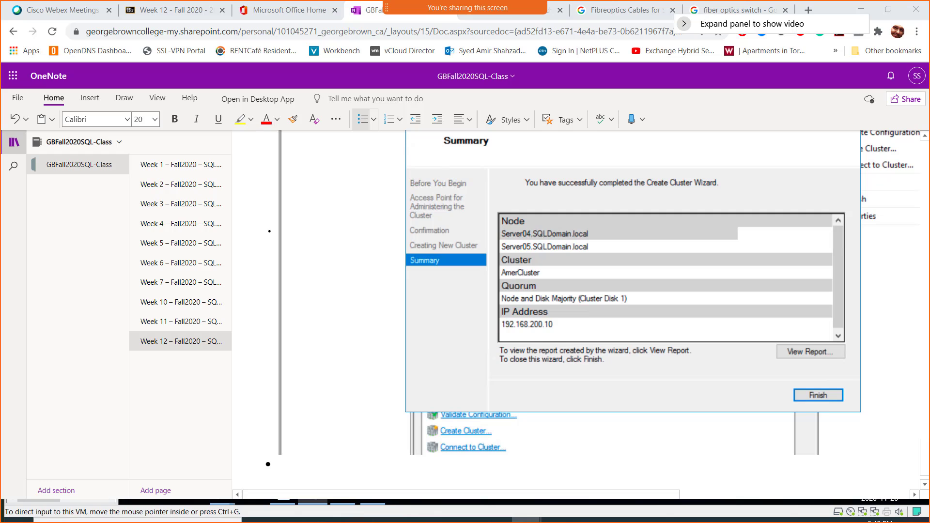
{"action": "key", "text": "alt+Tab"}
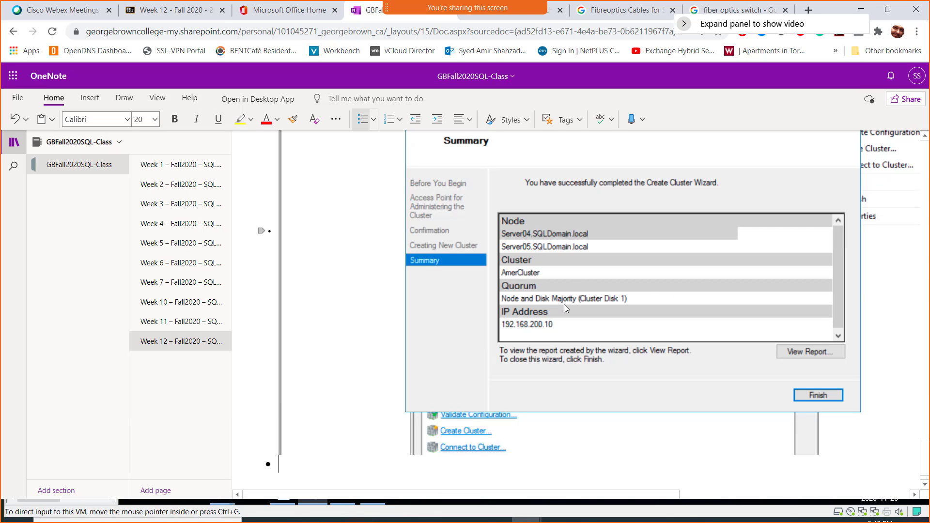
{"action": "key", "text": "alt+Tab"}
{"action": "key", "text": "alt+Tab"}
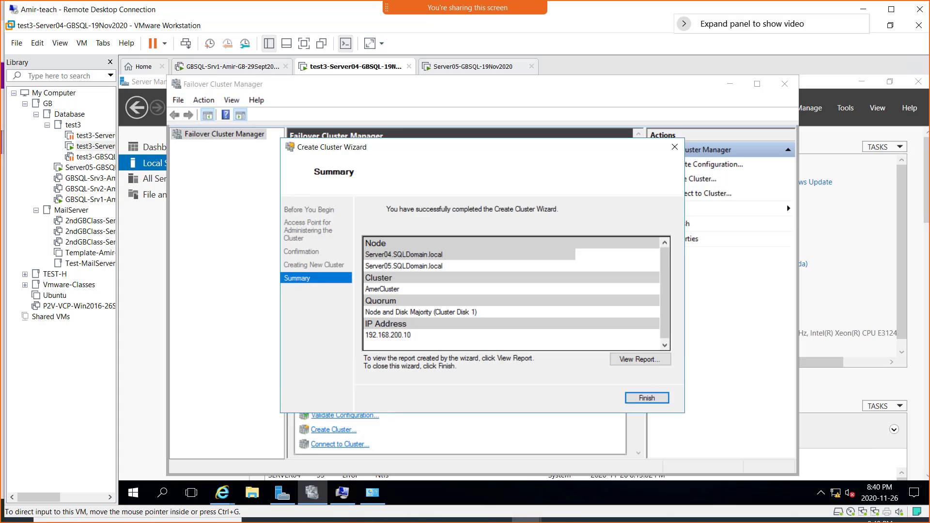
{"action": "key", "text": "alt+Tab"}
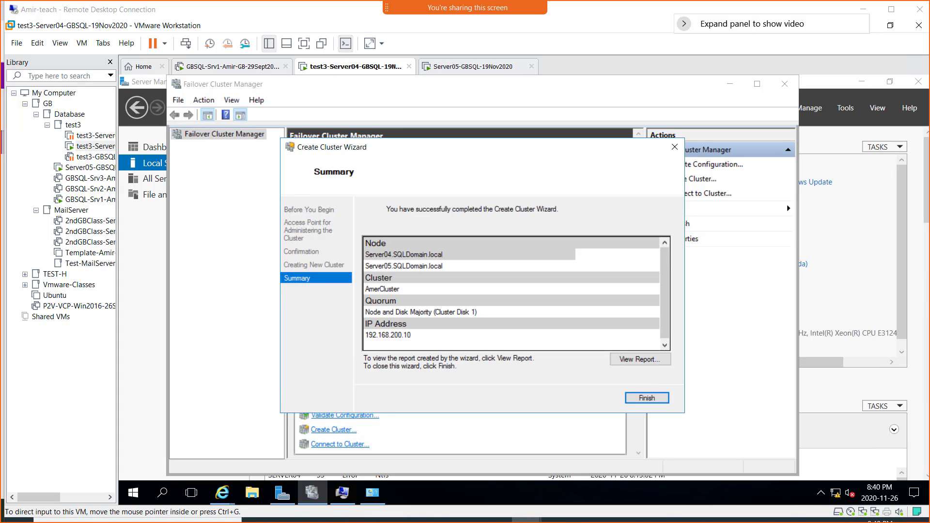
- In OneNote, renumber the "Cluster Successfully Created" caption to Screenshot 6 and return to the end of the page
{"action": "key", "text": "alt+Tab"}
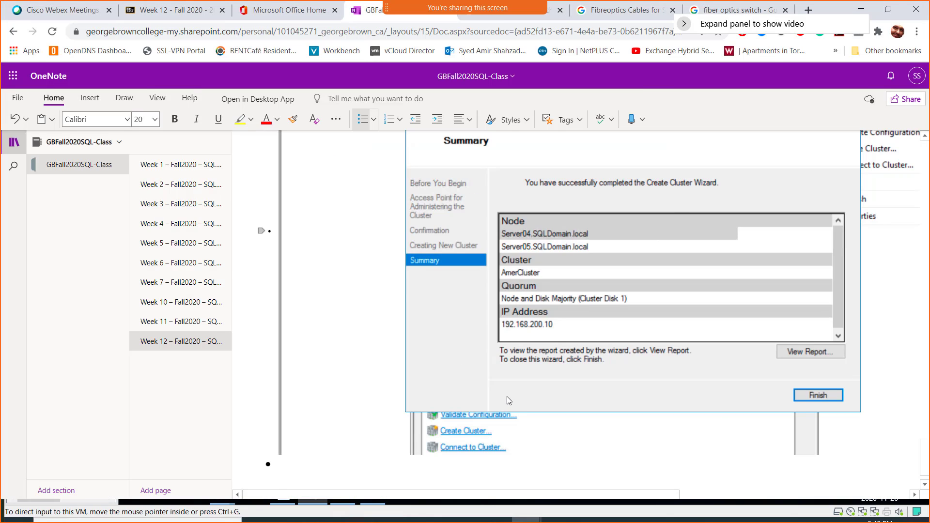
{"action": "scroll", "coordinate": [505, 394], "scroll_direction": "up", "scroll_amount": 6}
{"action": "left_click", "coordinate": [350, 363]}
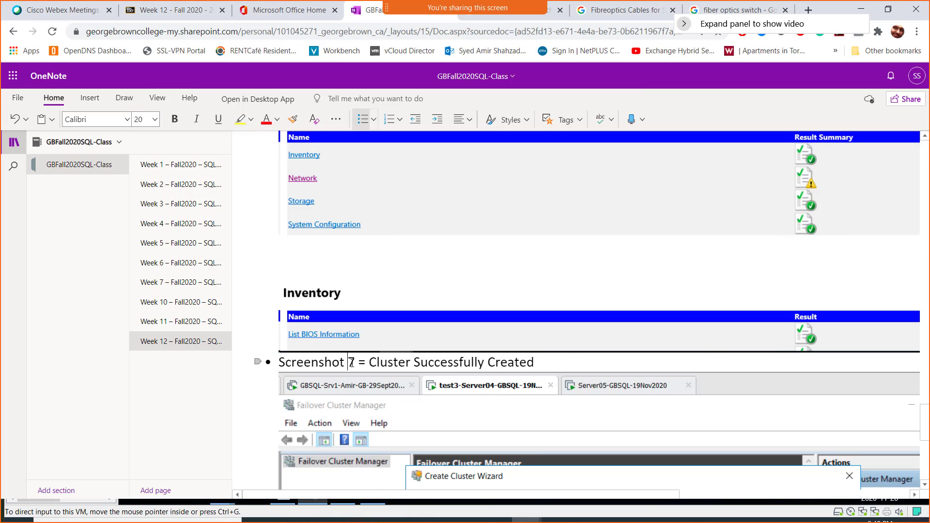
{"action": "key", "text": "Delete"}
{"action": "type", "text": "6"}
{"action": "scroll", "coordinate": [529, 348], "scroll_direction": "down", "scroll_amount": 3}
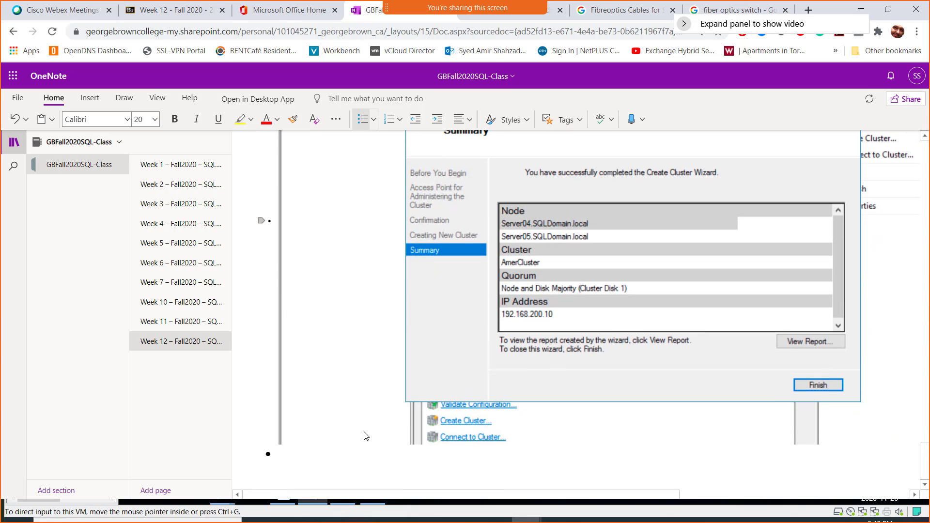
- Switch to the Server04 virtual machine, finish the Create Cluster Wizard and open the AmerCluster.SQLDomain.local summary
{"action": "left_click", "coordinate": [353, 444]}
{"action": "key", "text": "alt+Tab"}
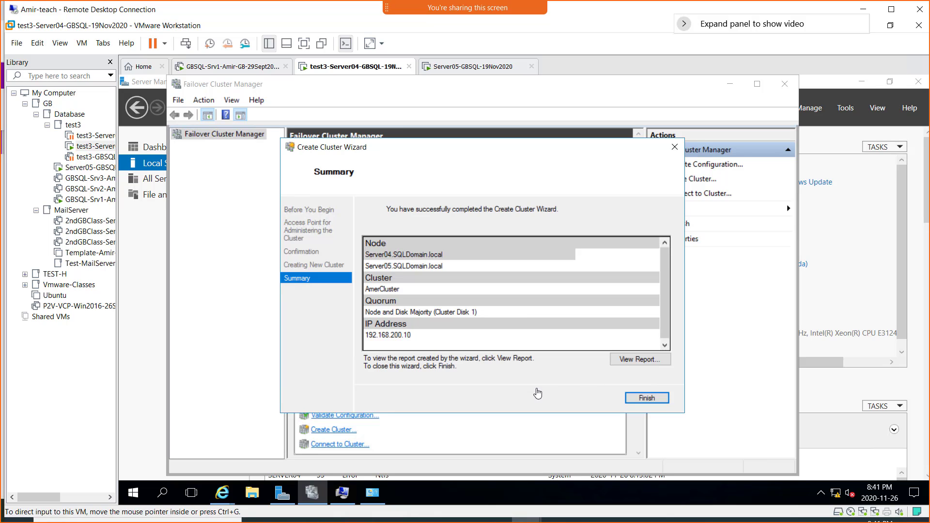
{"action": "left_click", "coordinate": [642, 399]}
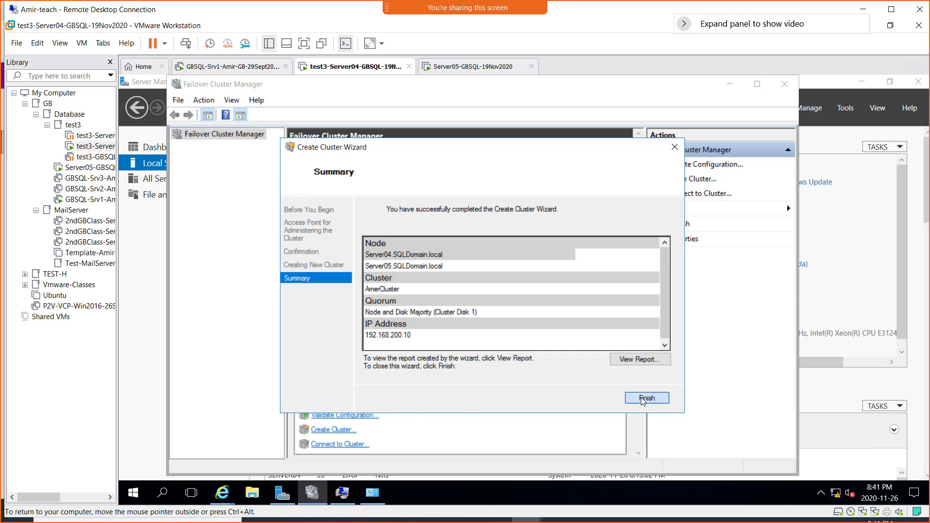
{"action": "left_click", "coordinate": [379, 277]}
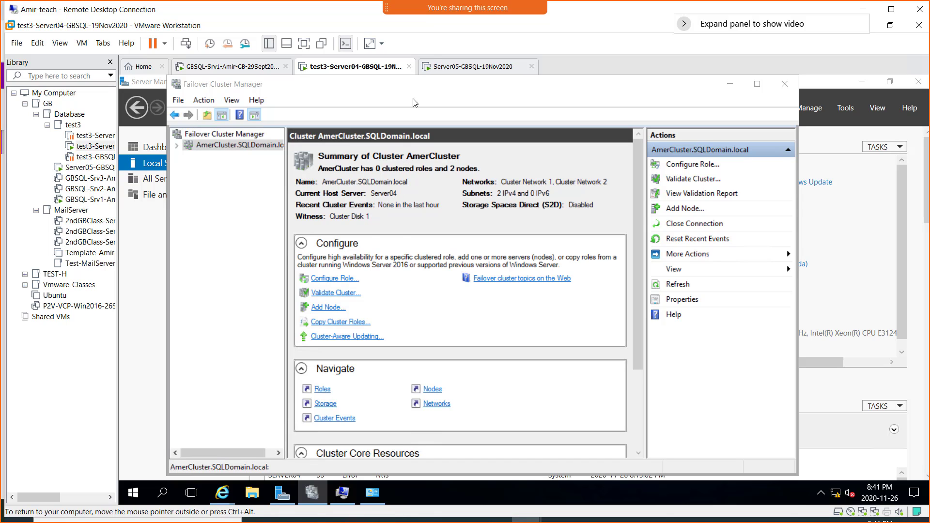
- Switch to the Server05 virtual machine and sign in to the AmerSQLAdmin account with its password
{"action": "left_click", "coordinate": [460, 71]}
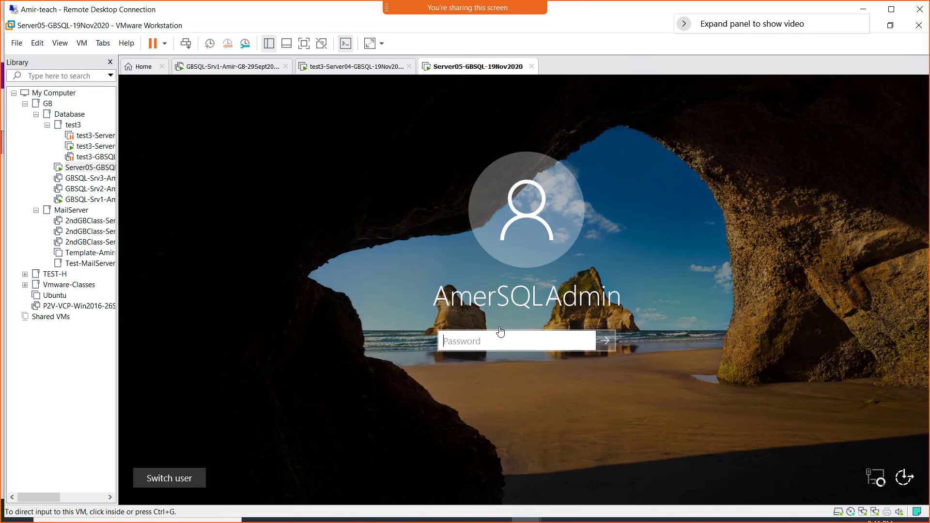
{"action": "left_click", "coordinate": [505, 341]}
{"action": "type", "text": "••••••••"}
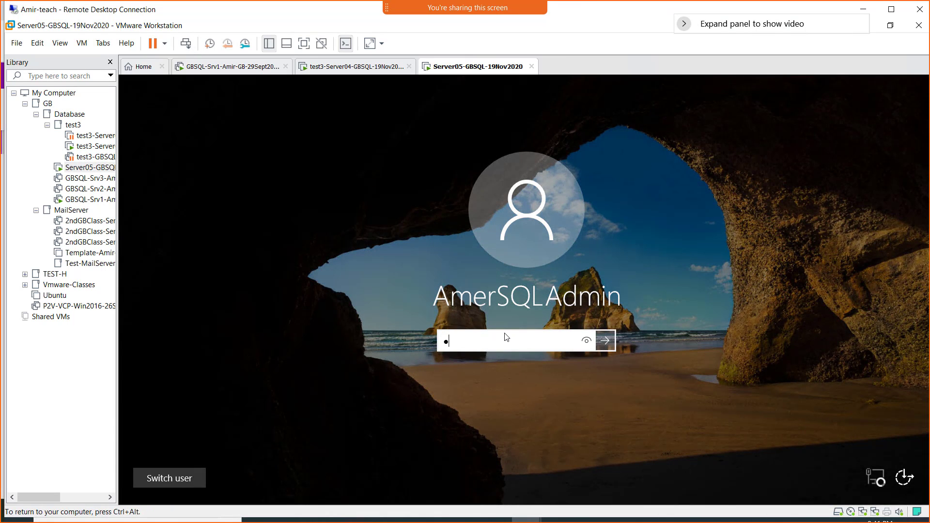
{"action": "type", "text": "•••"}
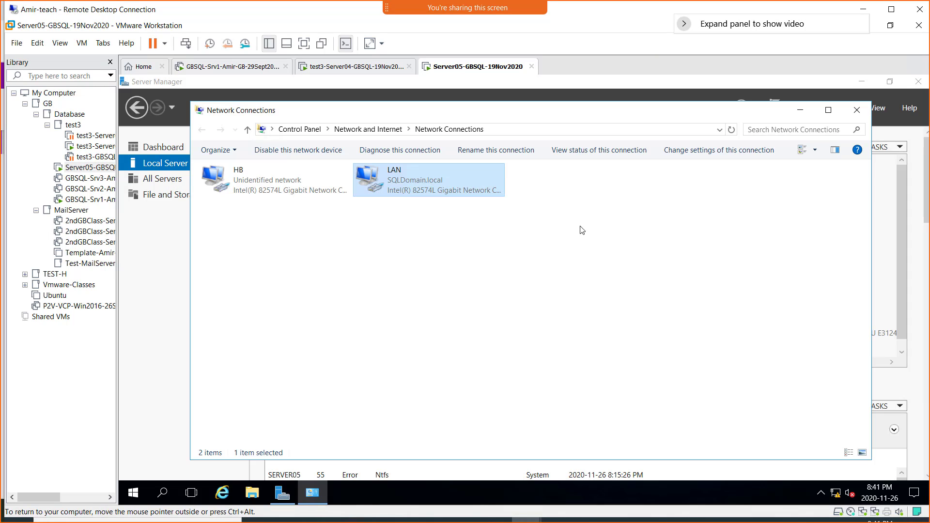
- Close Network Connections on Server05, then open Failover Cluster Manager and show the AmerCluster.SQLDomain.local summary
{"action": "left_click", "coordinate": [856, 110]}
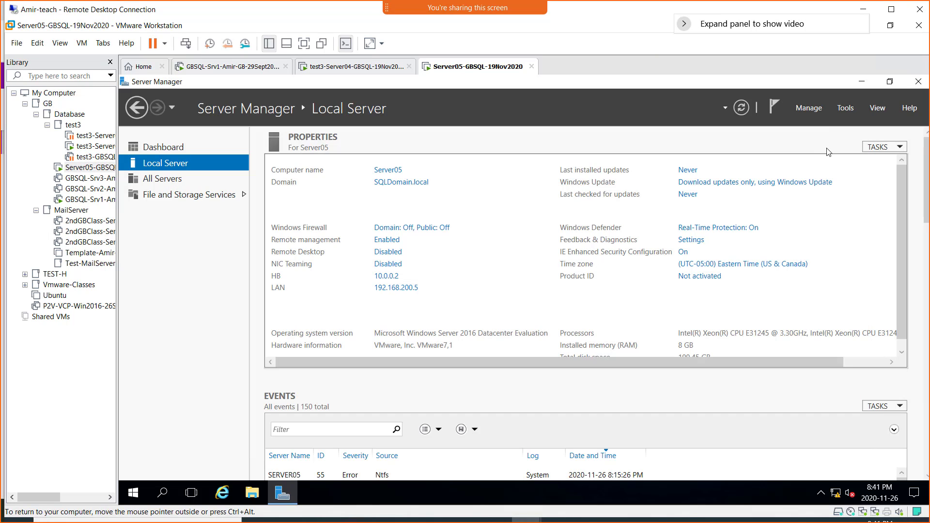
{"action": "left_click", "coordinate": [844, 109]}
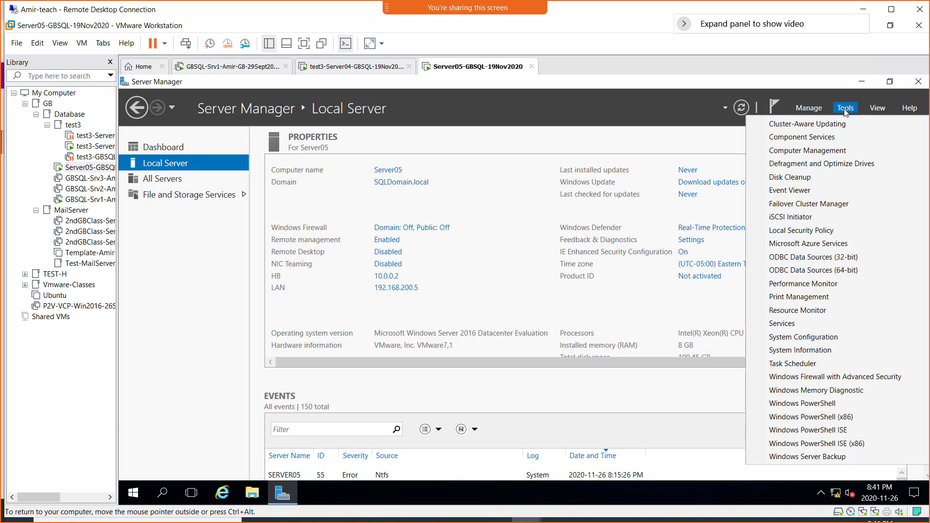
{"action": "left_click", "coordinate": [827, 205]}
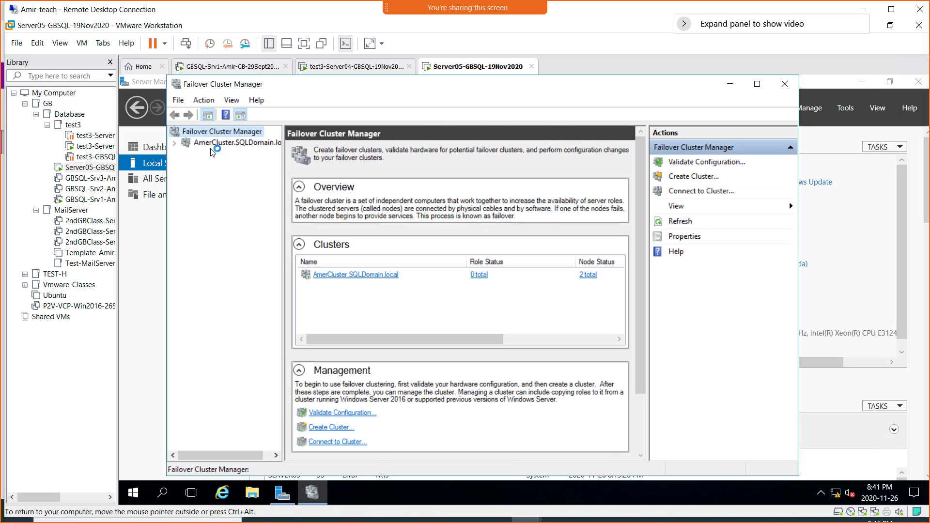
{"action": "left_click", "coordinate": [224, 142]}
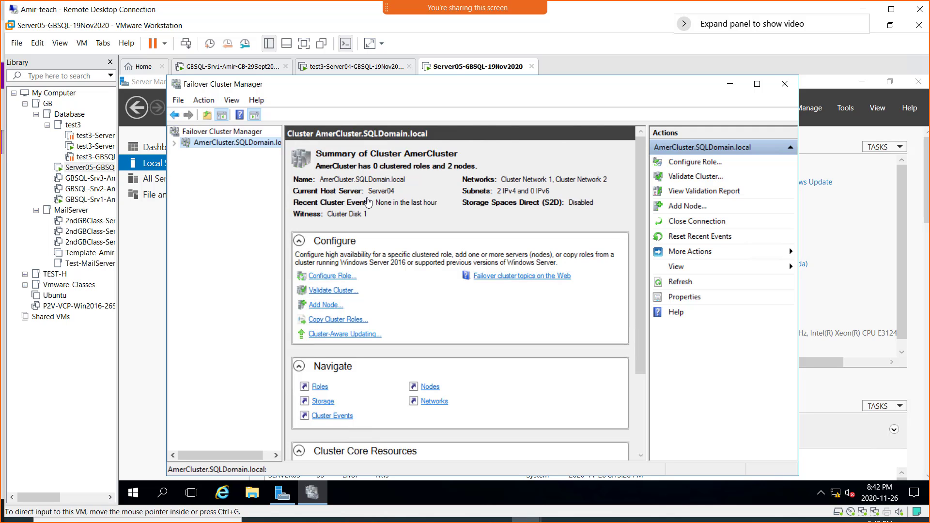
- Return to Server04, expand AmerCluster.SQLDomain.local and examine the cluster's roles and nodes
{"action": "left_click", "coordinate": [343, 68]}
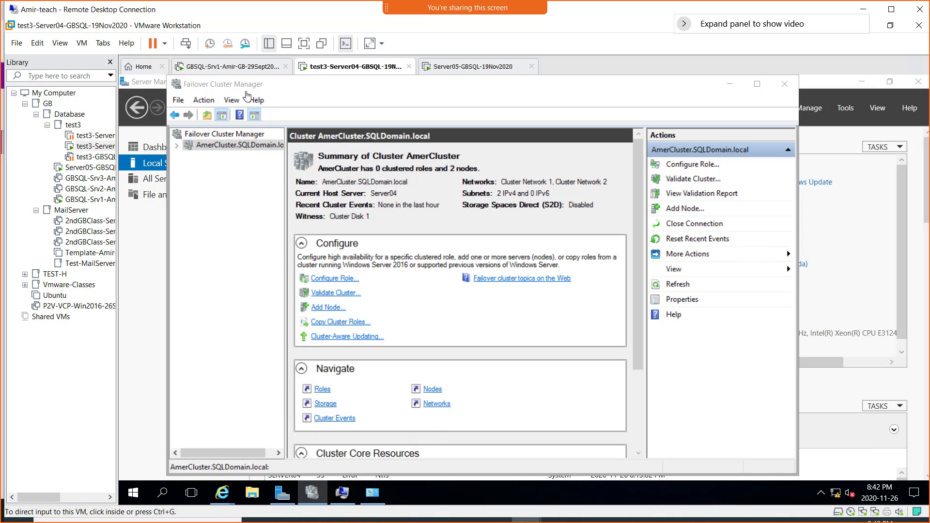
{"action": "left_click", "coordinate": [177, 146]}
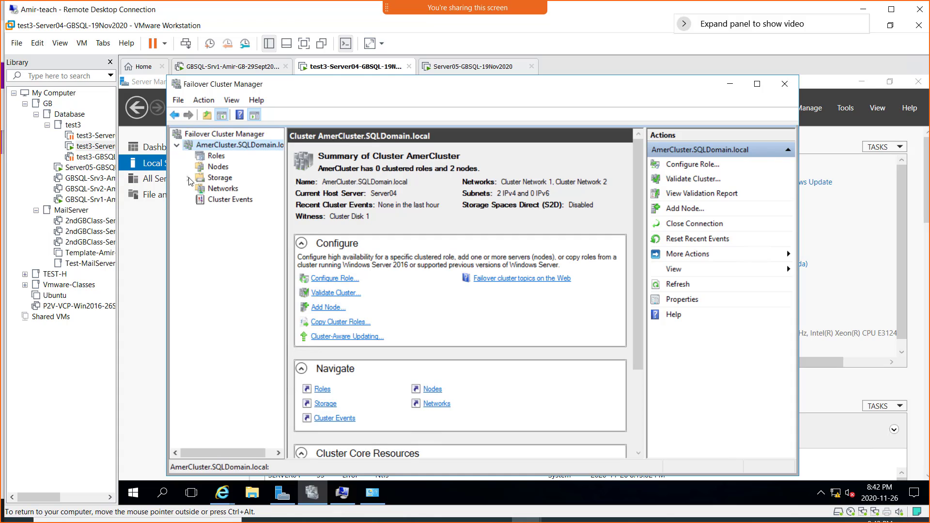
{"action": "left_click", "coordinate": [216, 156]}
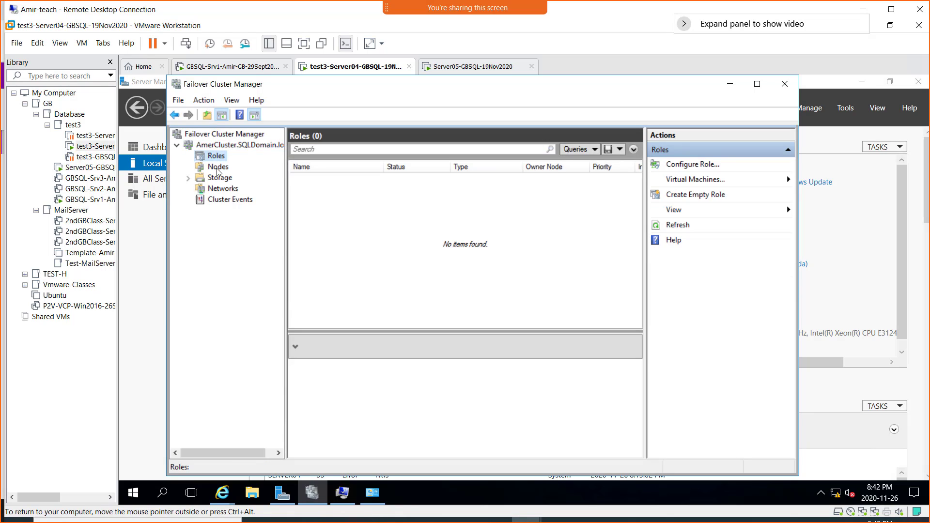
{"action": "left_click", "coordinate": [218, 167]}
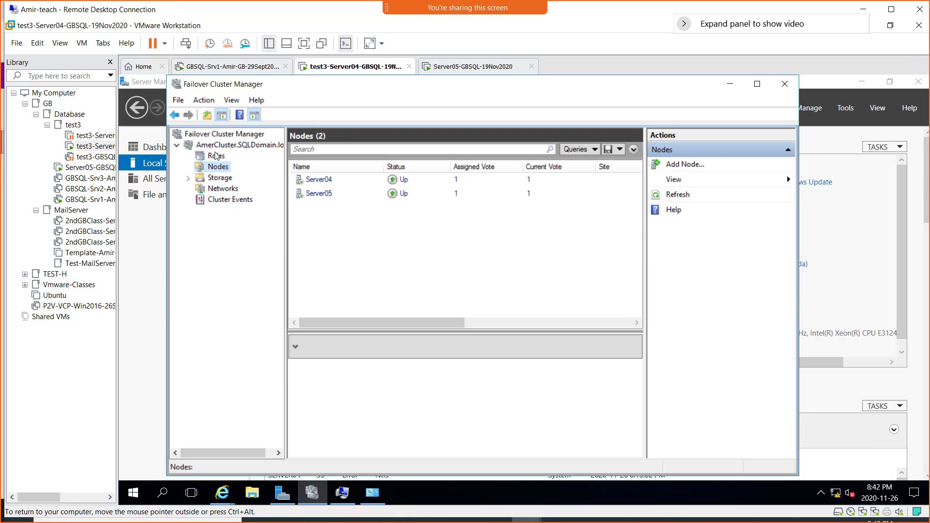
{"action": "left_click", "coordinate": [216, 158]}
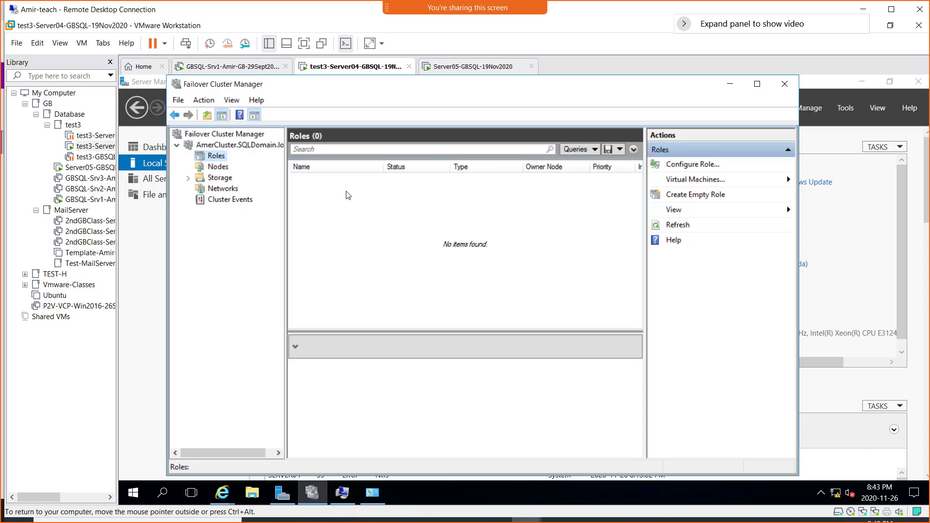
{"action": "left_click", "coordinate": [218, 168]}
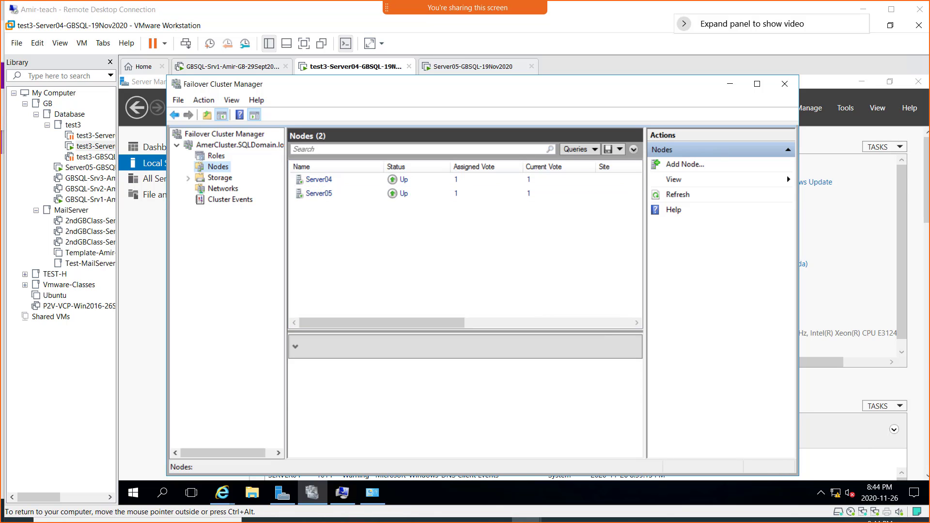
- Switch to Paint and select the entire diagram of node majority and vote majority
{"action": "key", "text": "alt+Tab"}
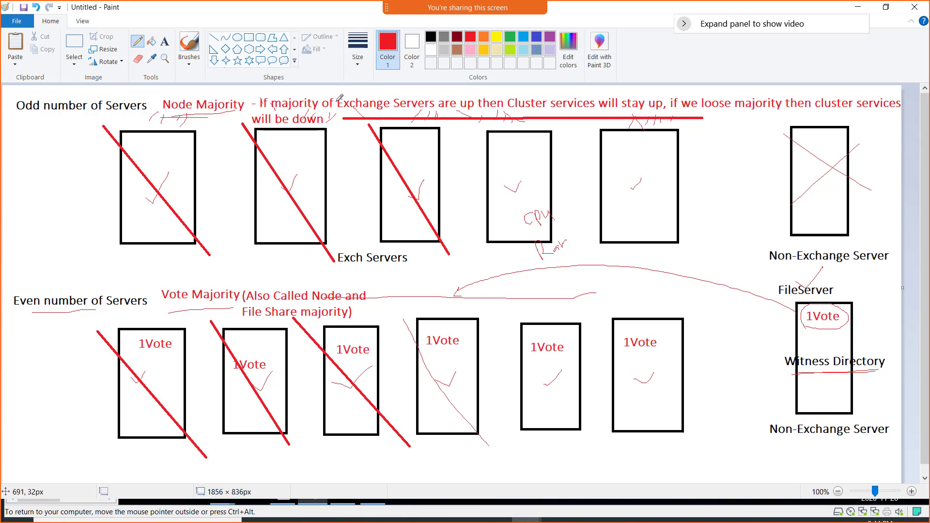
{"action": "left_click", "coordinate": [76, 51]}
{"action": "mouse_move", "coordinate": [5, 86]}
{"action": "left_mouse_down"}
{"action": "mouse_move", "coordinate": [479, 433]}
{"action": "mouse_move", "coordinate": [899, 479]}
{"action": "left_mouse_up"}
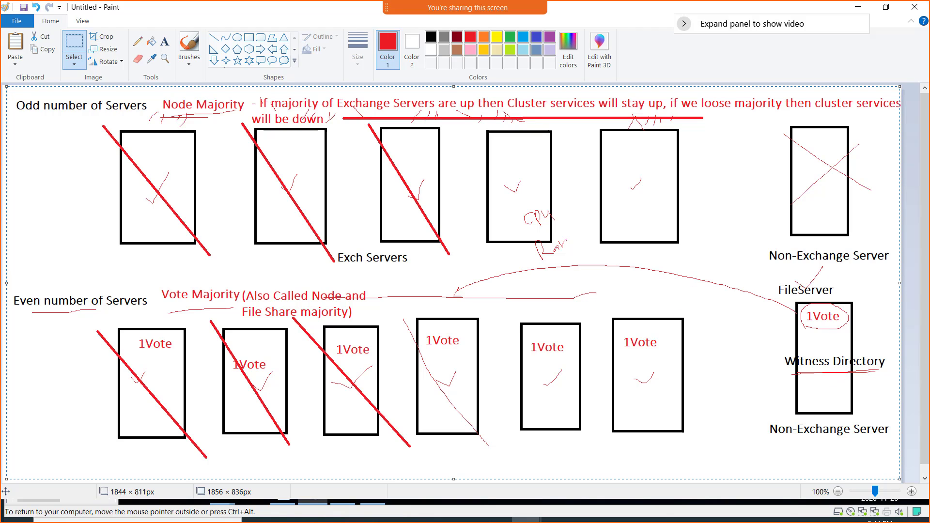
- In the OneNote Week 12 notes, add the bullet "Difference between Node and Vote majority" and paste the Paint diagram under it
{"action": "key", "text": "alt+Tab"}
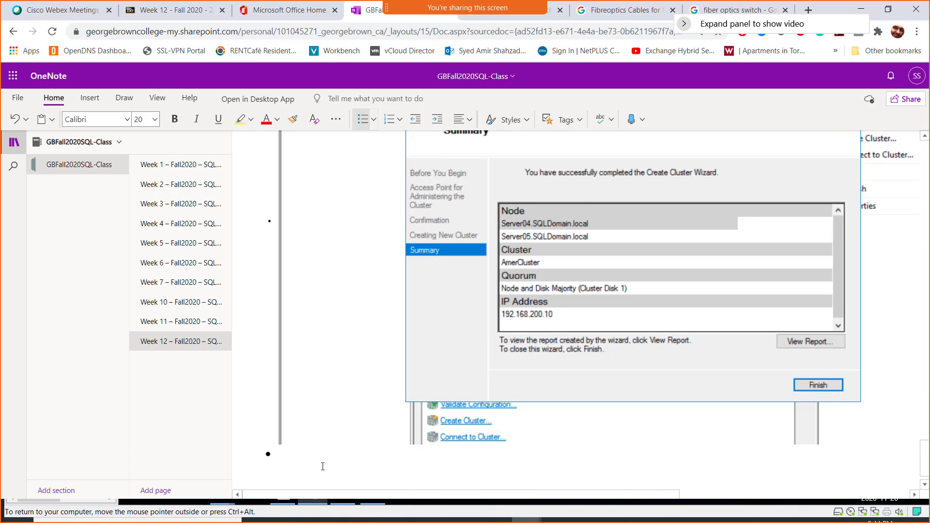
{"action": "type", "text": "Difference"}
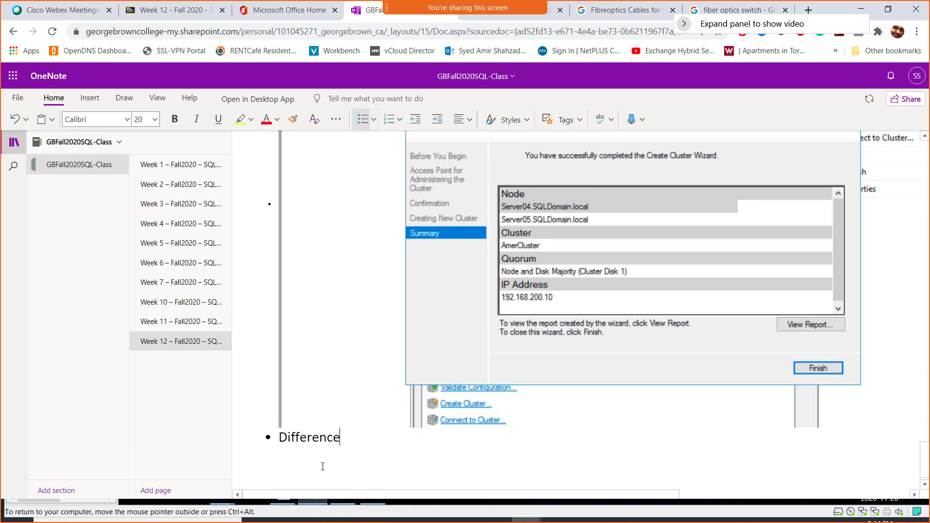
{"action": "type", "text": " between "}
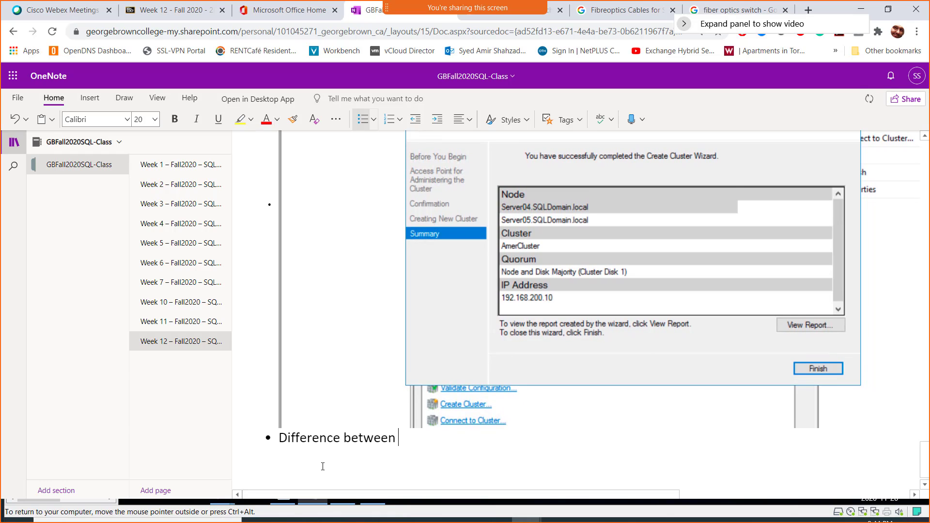
{"action": "type", "text": "Node and Vote "}
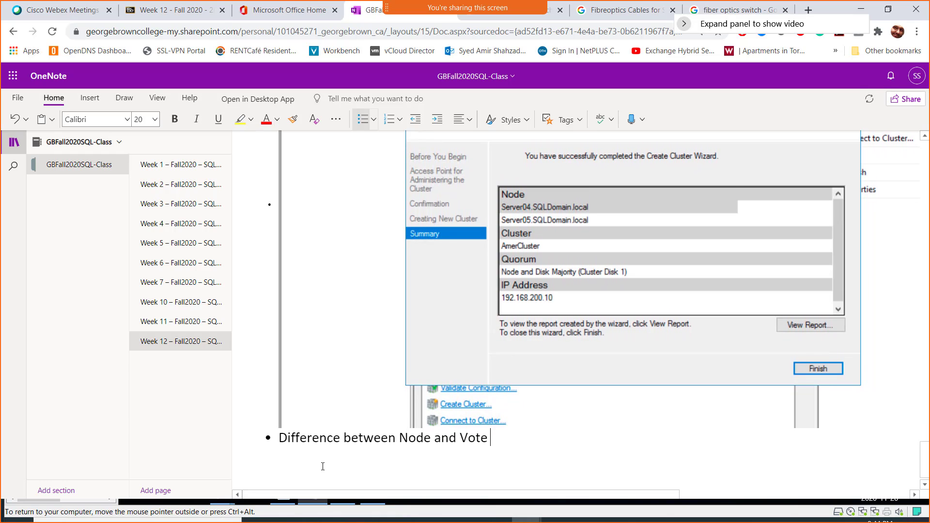
{"action": "type", "text": "majority"}
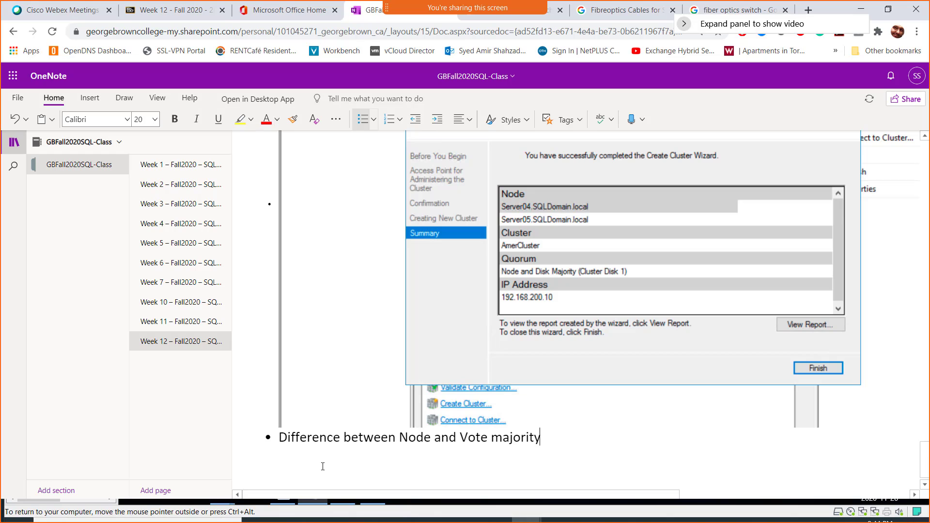
{"action": "key", "text": "Return"}
{"action": "key", "text": "ctrl+v"}
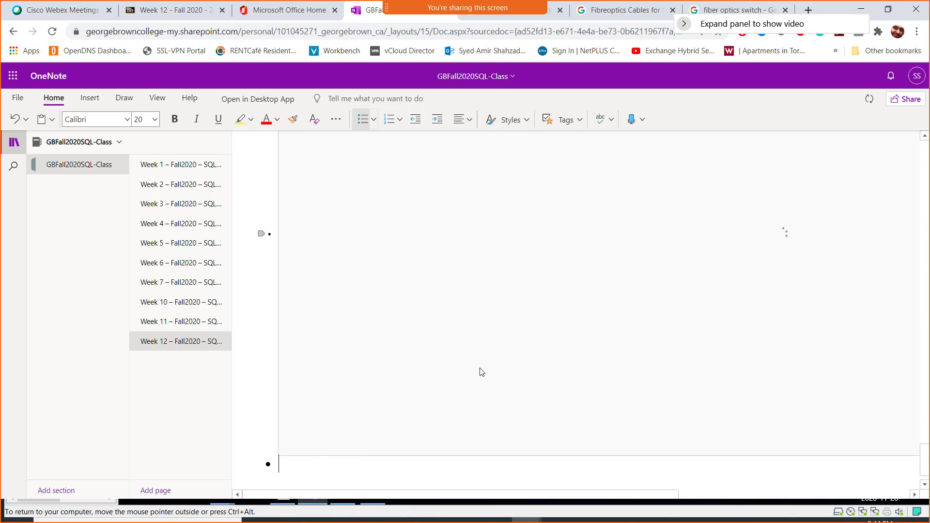
- Switch back to the majority diagram in Paint, clear the selection and activate the Eraser tool
{"action": "key", "text": "alt+Tab"}
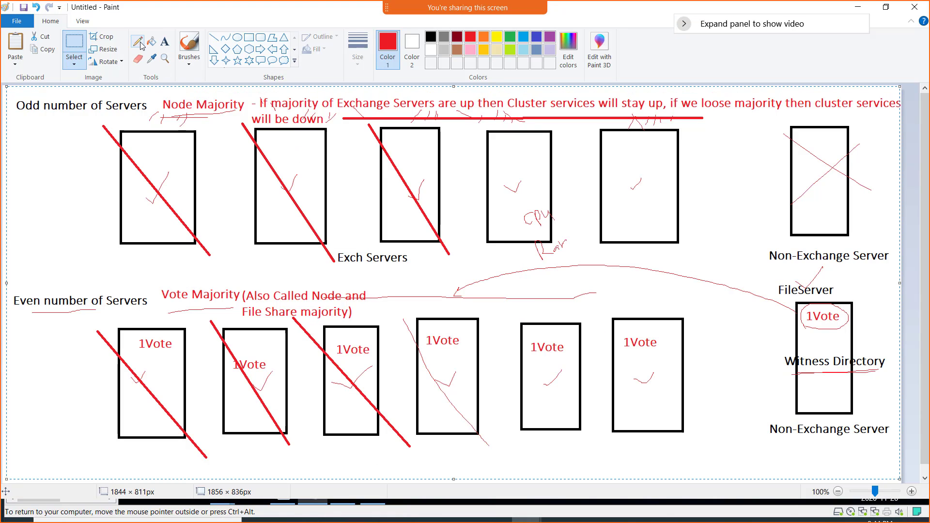
{"action": "left_click", "coordinate": [164, 41]}
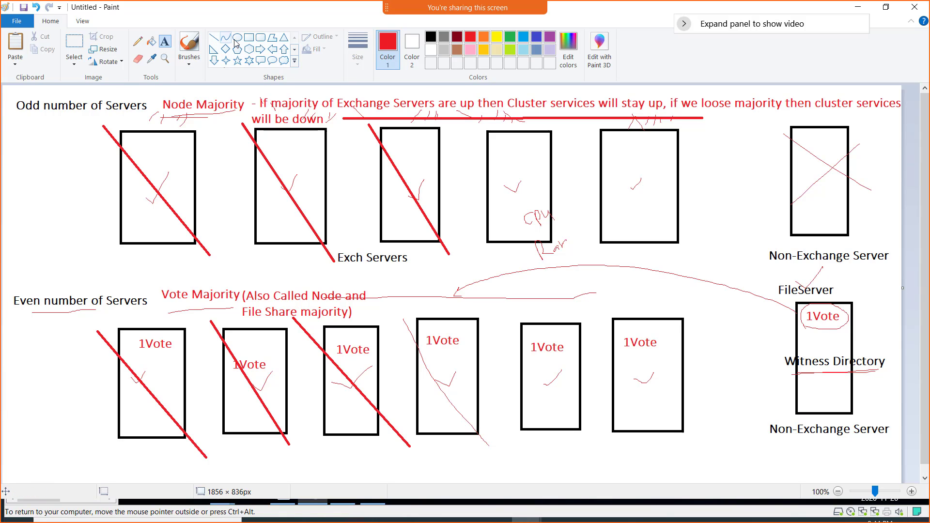
{"action": "left_click", "coordinate": [137, 59]}
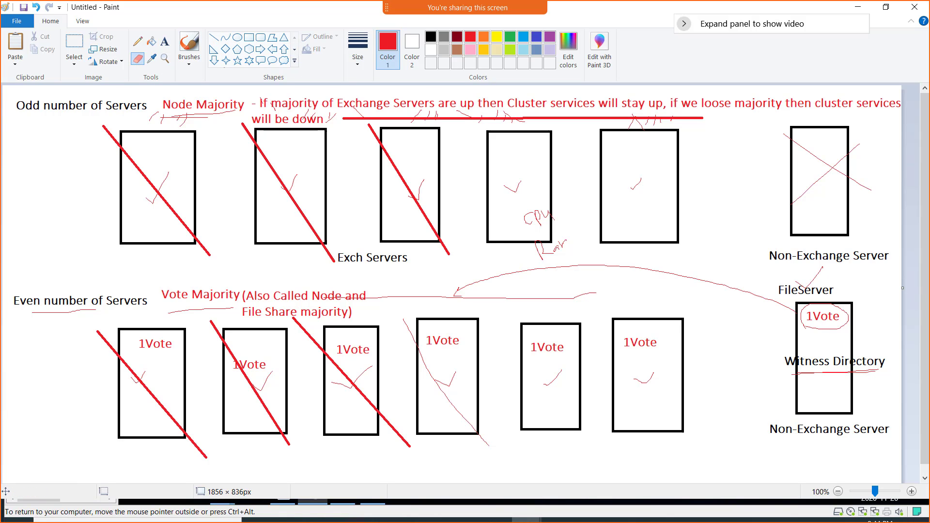
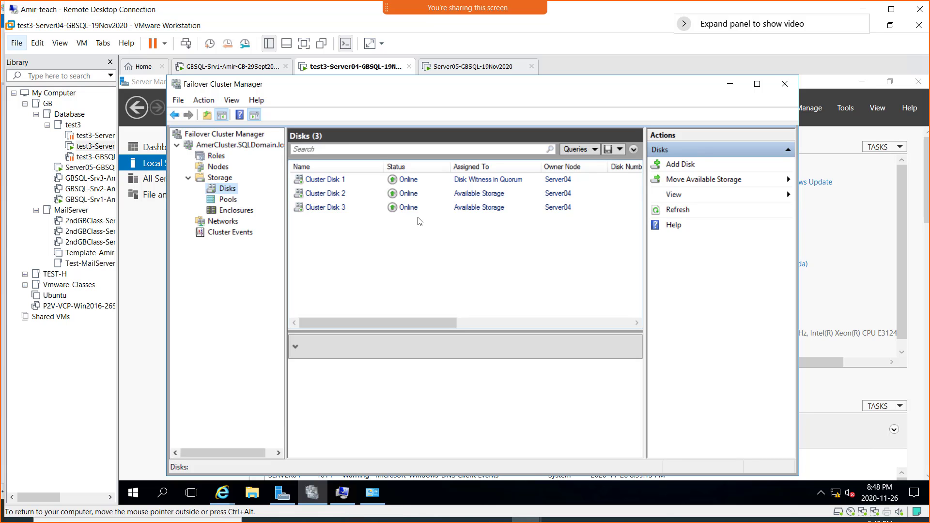
- Examine the cluster's nodes, storage disks, roles and the subnets of Cluster Network 1 and Cluster Network 2 on Server04
{"action": "left_click", "coordinate": [219, 167]}
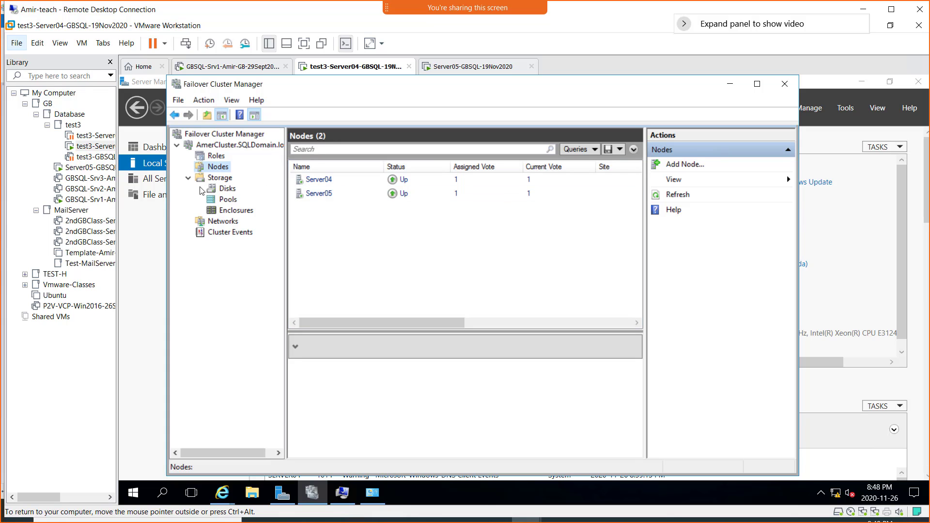
{"action": "left_click", "coordinate": [225, 190]}
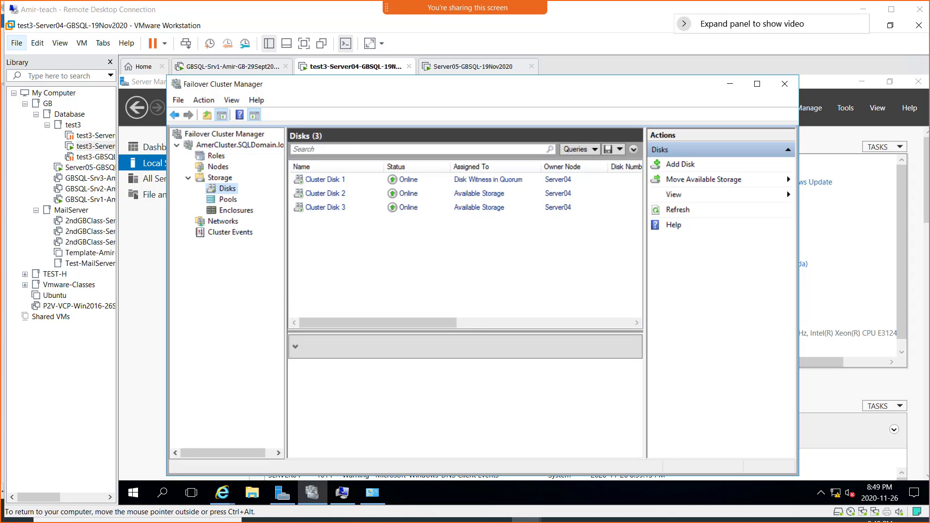
{"action": "left_click", "coordinate": [224, 221]}
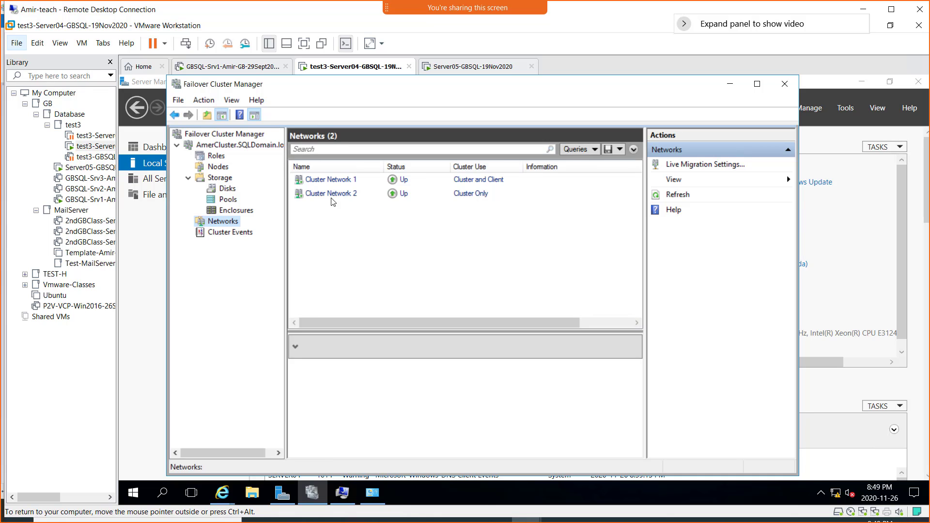
{"action": "left_click", "coordinate": [330, 183]}
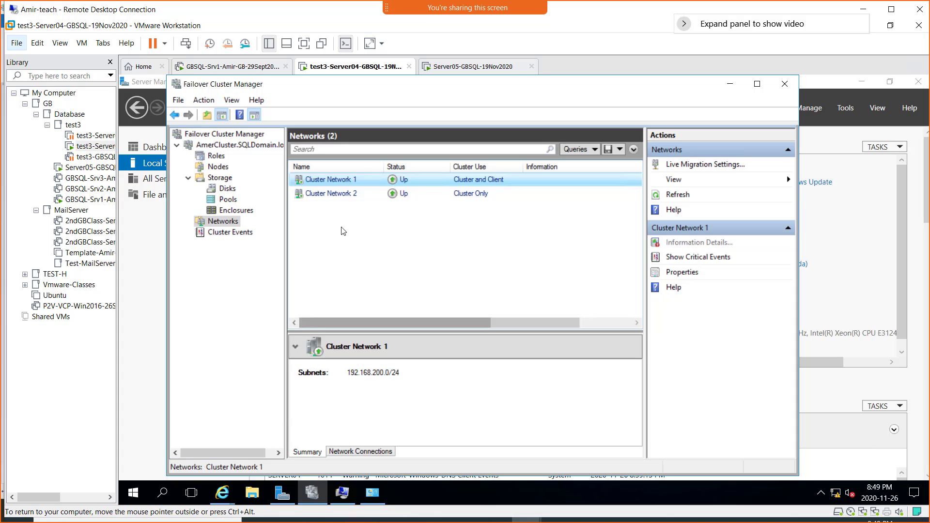
{"action": "left_click", "coordinate": [331, 195]}
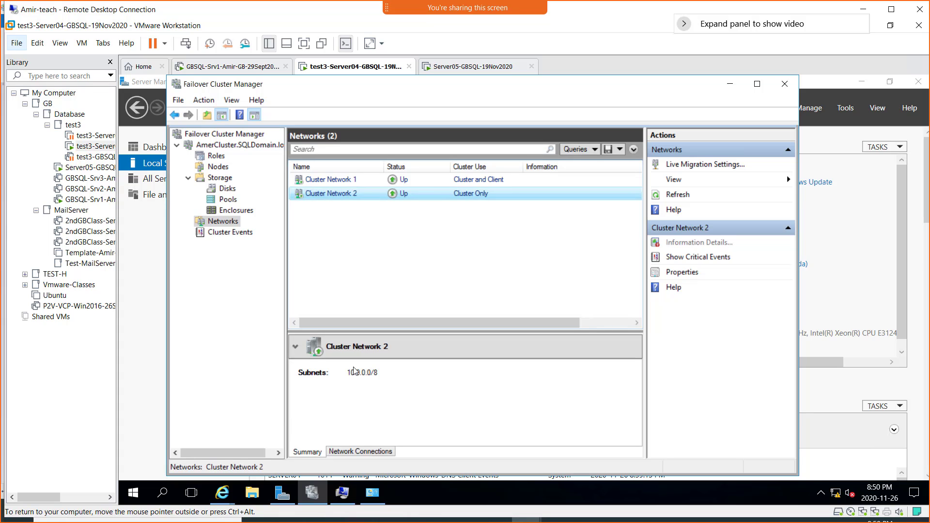
{"action": "left_click", "coordinate": [342, 182]}
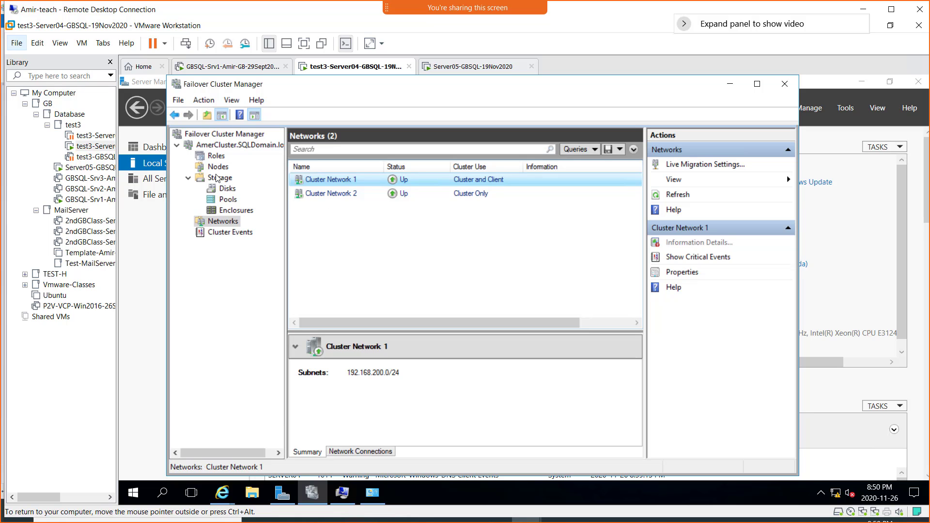
{"action": "left_click", "coordinate": [216, 156]}
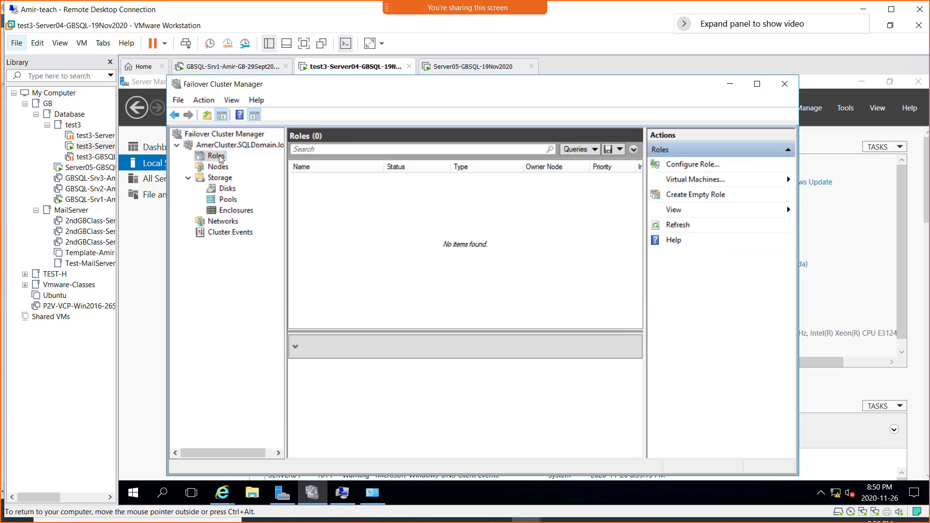
- Review the cluster's nodes, storage and summary on Server04, and compare the current host server with the summary on Server05
{"action": "left_click", "coordinate": [219, 167]}
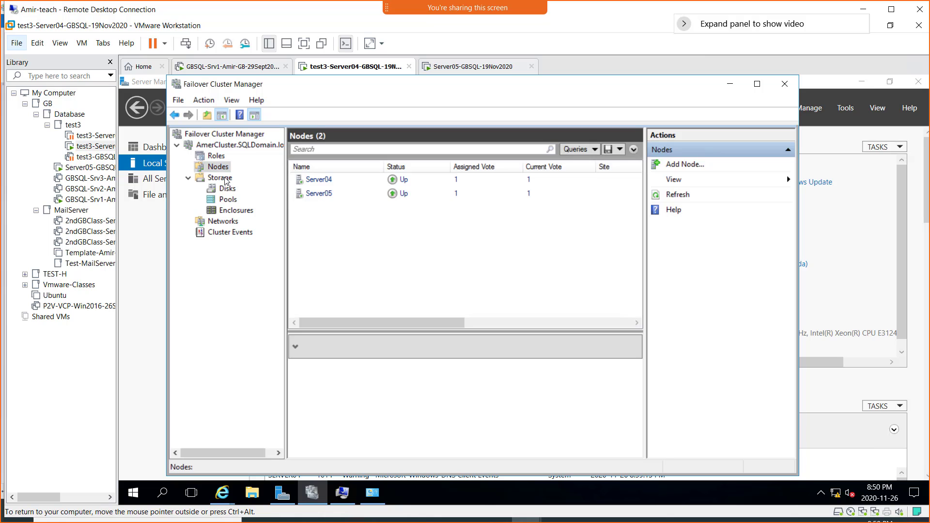
{"action": "left_click", "coordinate": [221, 177]}
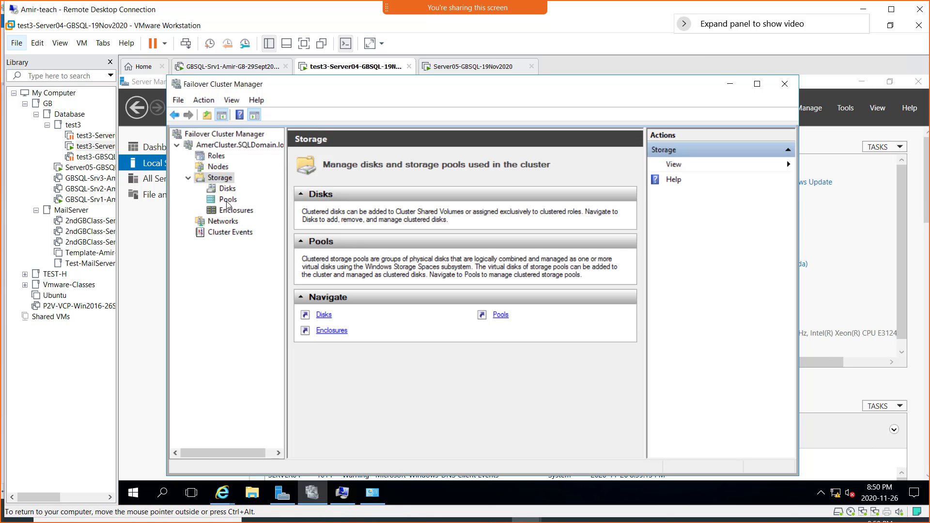
{"action": "left_click", "coordinate": [223, 146]}
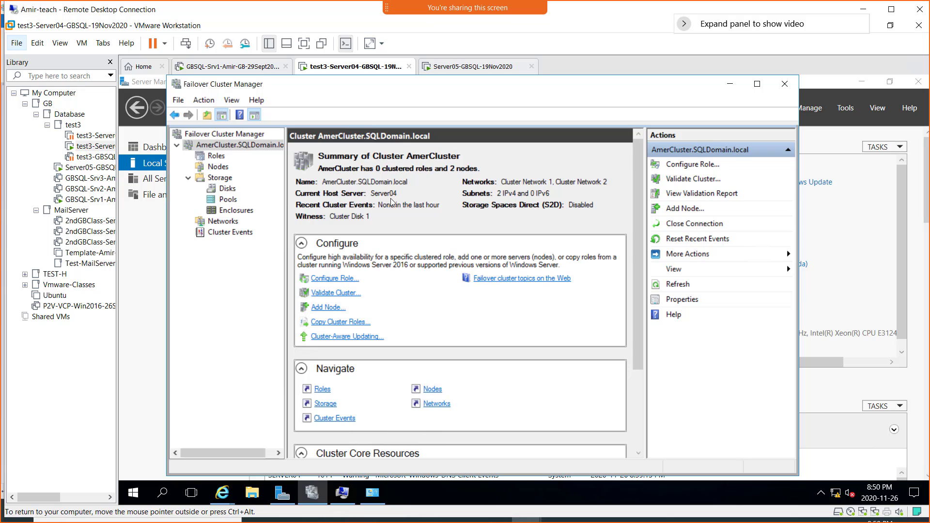
{"action": "left_click", "coordinate": [449, 68]}
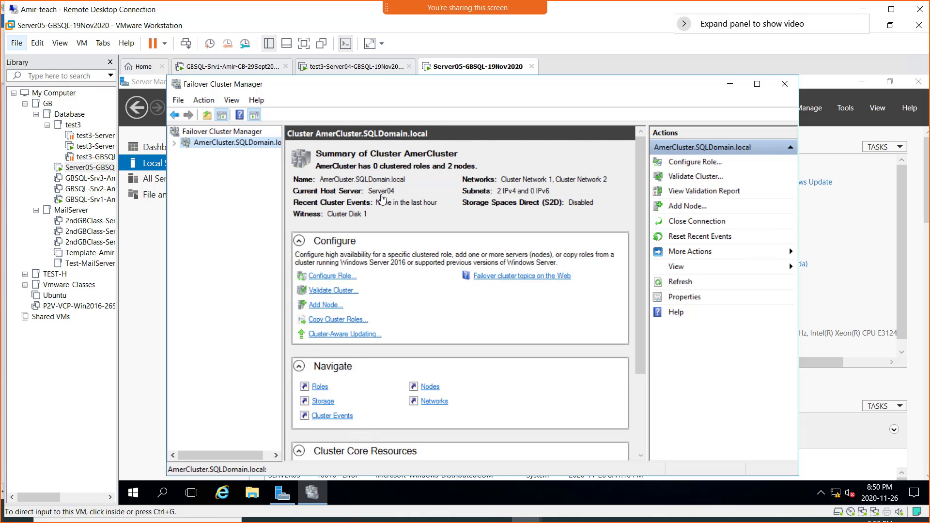
{"action": "left_click", "coordinate": [363, 69]}
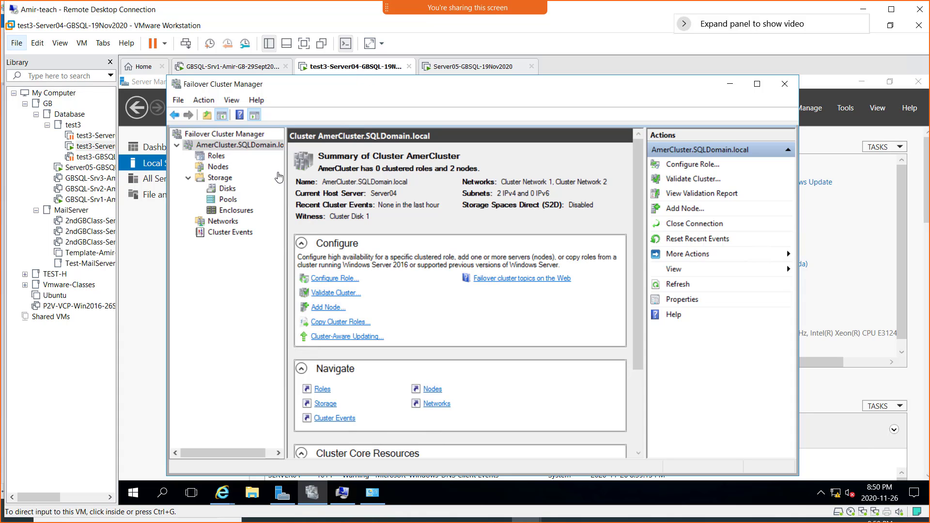
{"action": "left_click", "coordinate": [225, 147]}
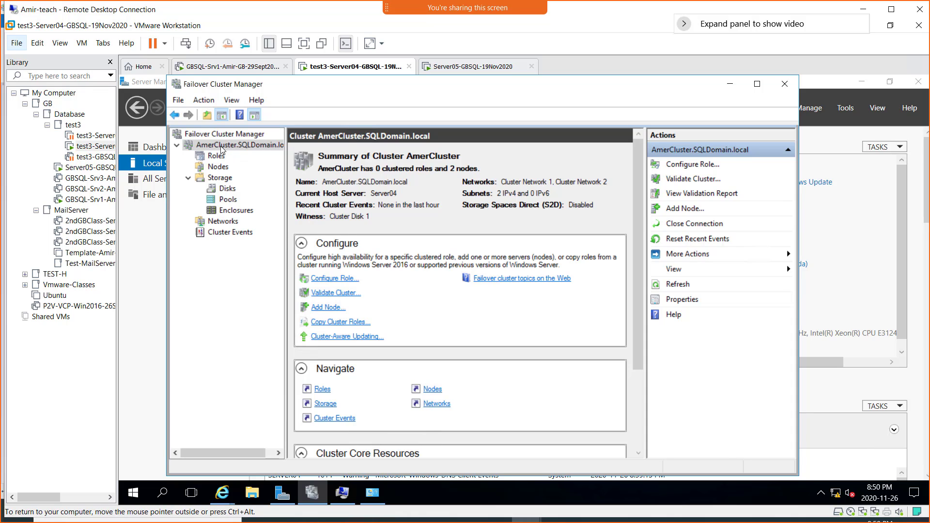
{"action": "right_click", "coordinate": [221, 147]}
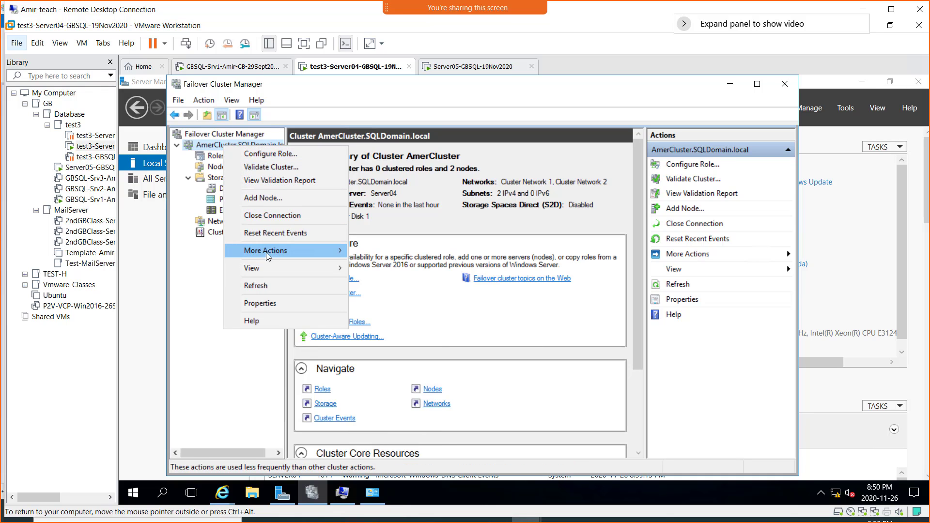
{"action": "mouse_move", "coordinate": [265, 252]}
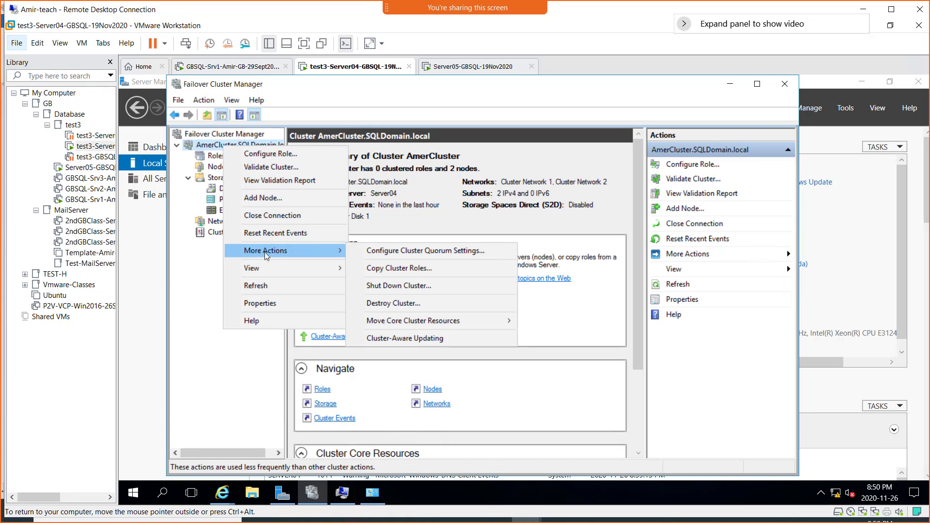
{"action": "left_click", "coordinate": [184, 284]}
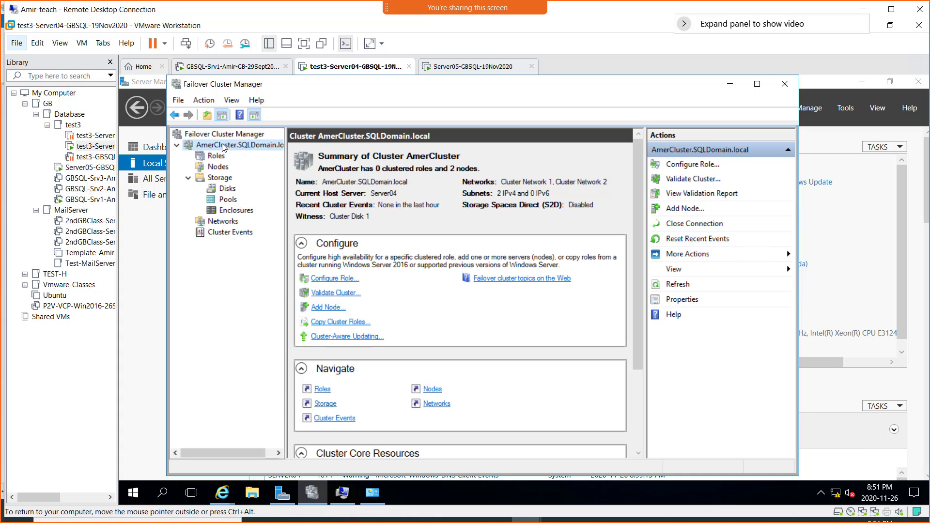
- Move AmerCluster's core cluster resources to the best possible node
{"action": "right_click", "coordinate": [230, 146]}
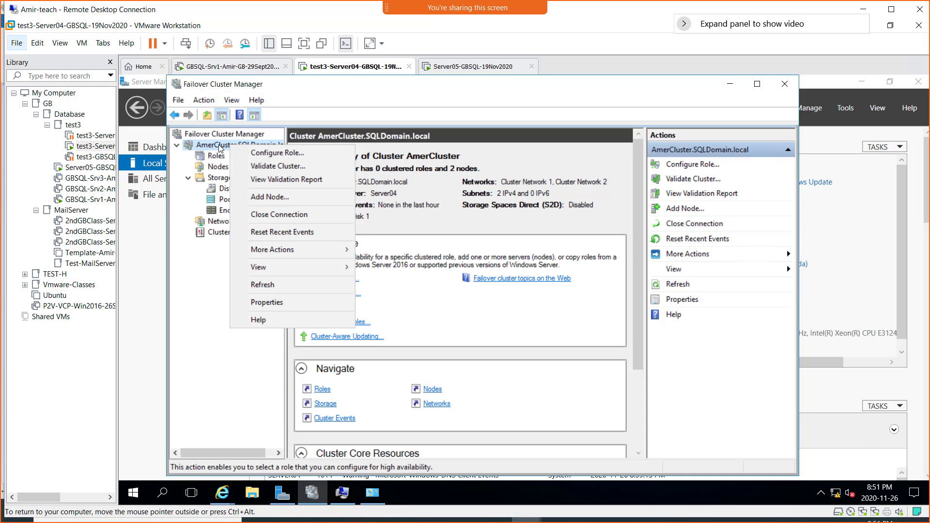
{"action": "mouse_move", "coordinate": [299, 252]}
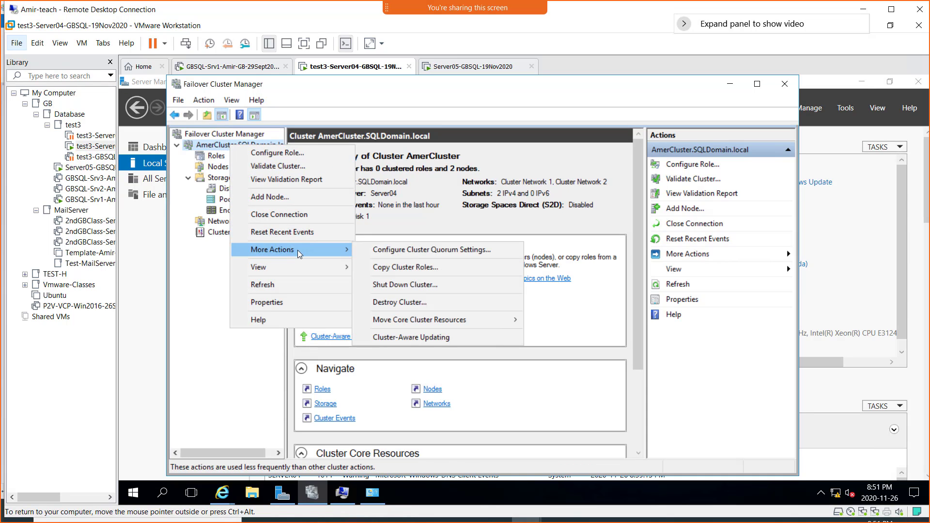
{"action": "mouse_move", "coordinate": [395, 321]}
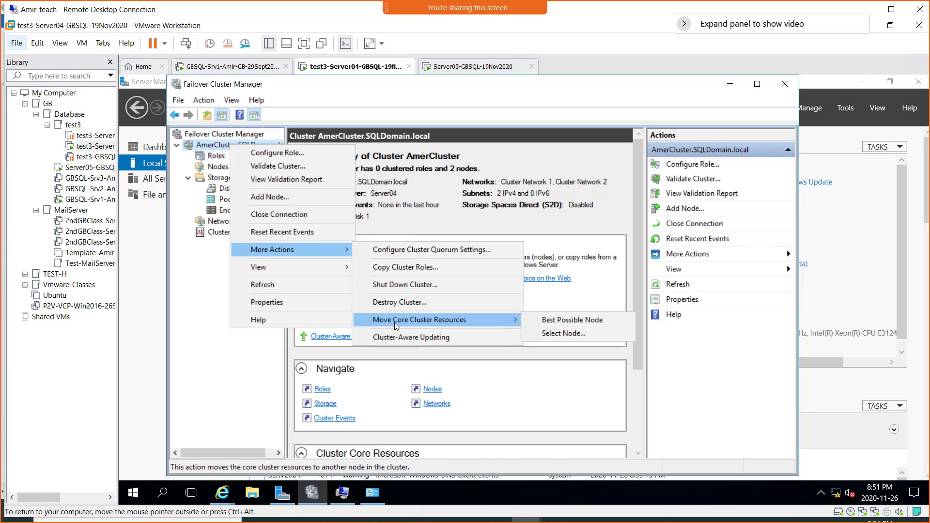
{"action": "left_click", "coordinate": [580, 321]}
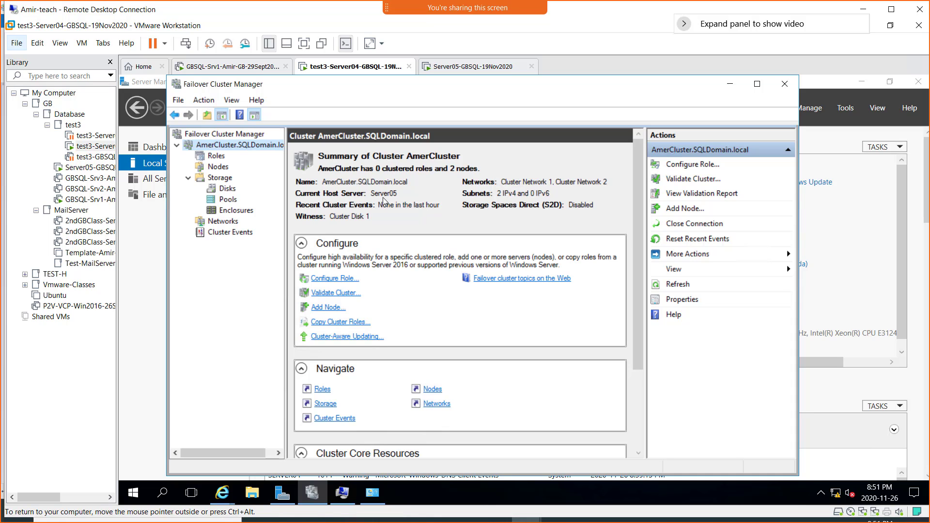
- Check the current host server in the AmerCluster summary on Server05, waking the blank display
{"action": "left_click", "coordinate": [463, 68]}
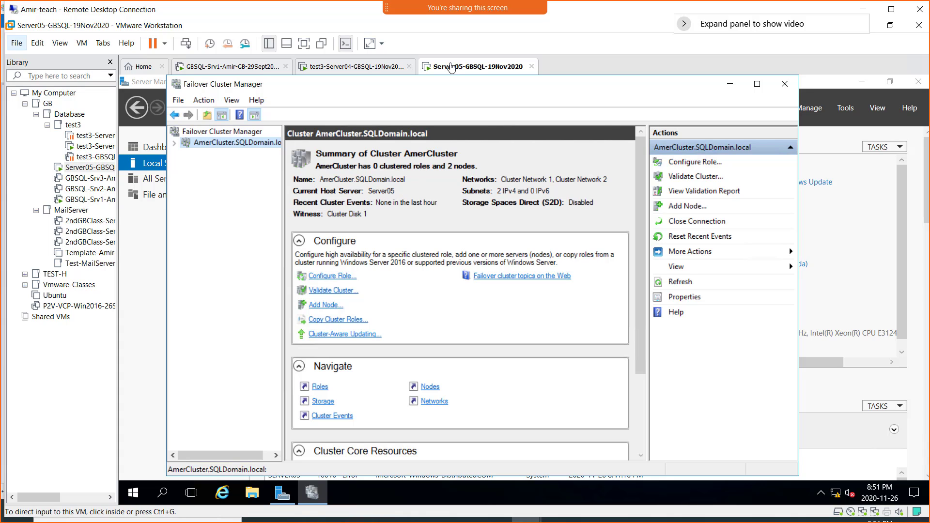
{"action": "left_click", "coordinate": [364, 71]}
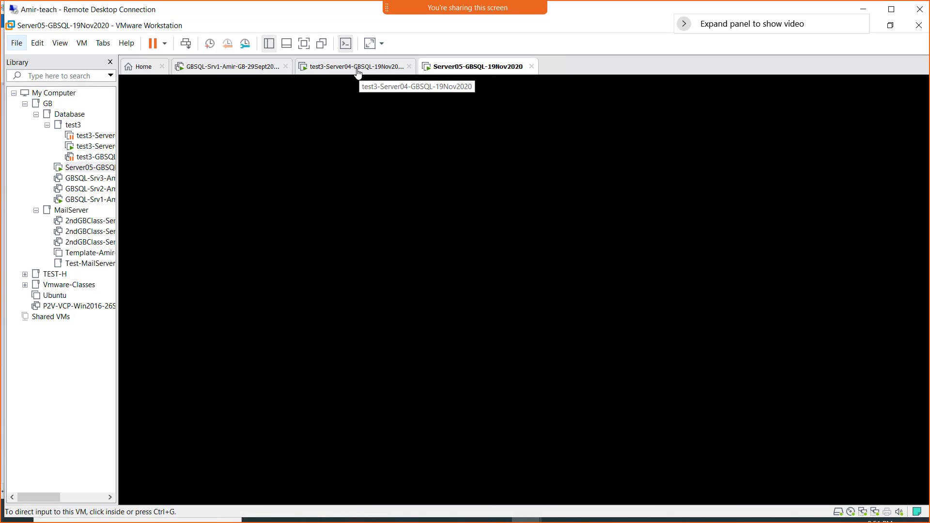
{"action": "left_click", "coordinate": [402, 175]}
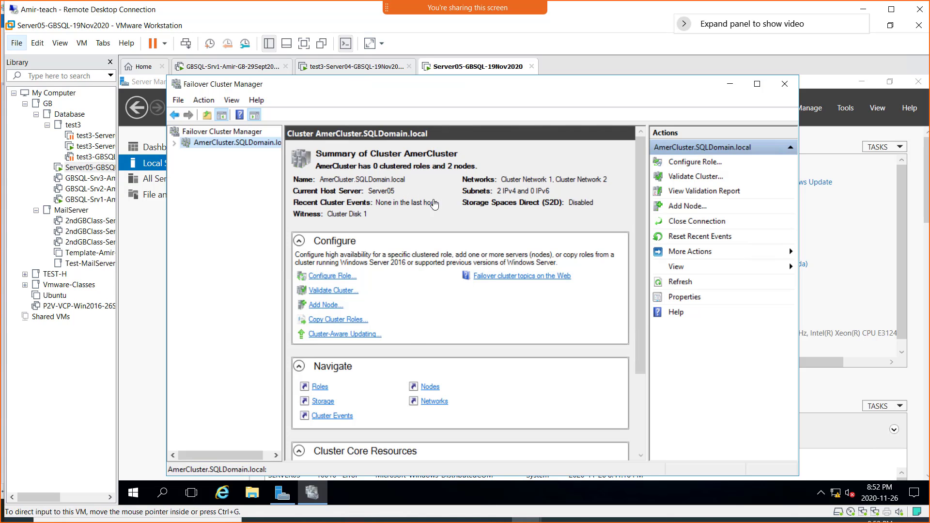
- Unlock the power plan choices on Server05 and select the High performance plan
{"action": "left_click", "coordinate": [135, 494]}
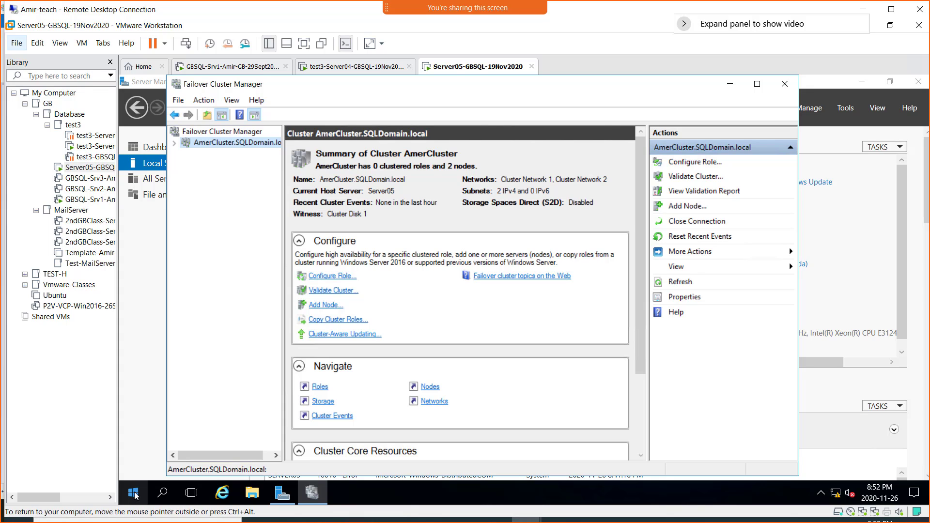
{"action": "right_click", "coordinate": [134, 494]}
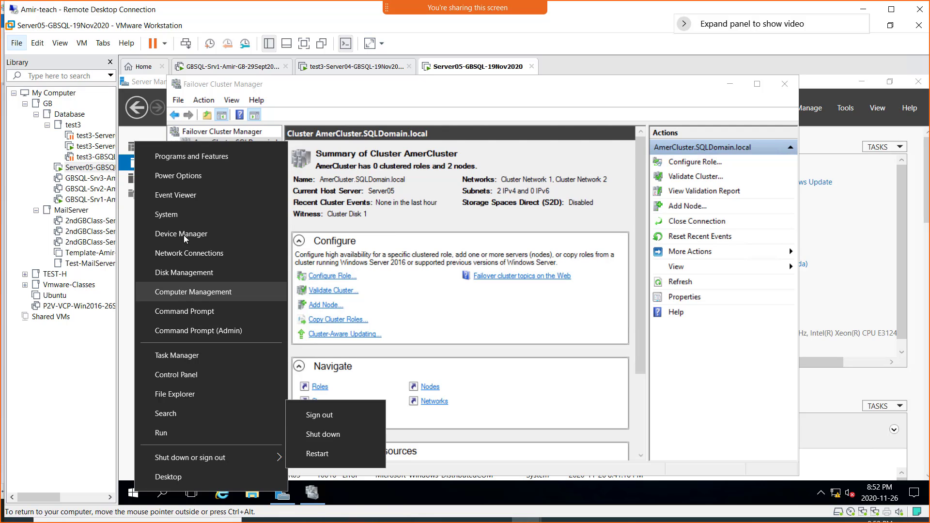
{"action": "left_click", "coordinate": [182, 176]}
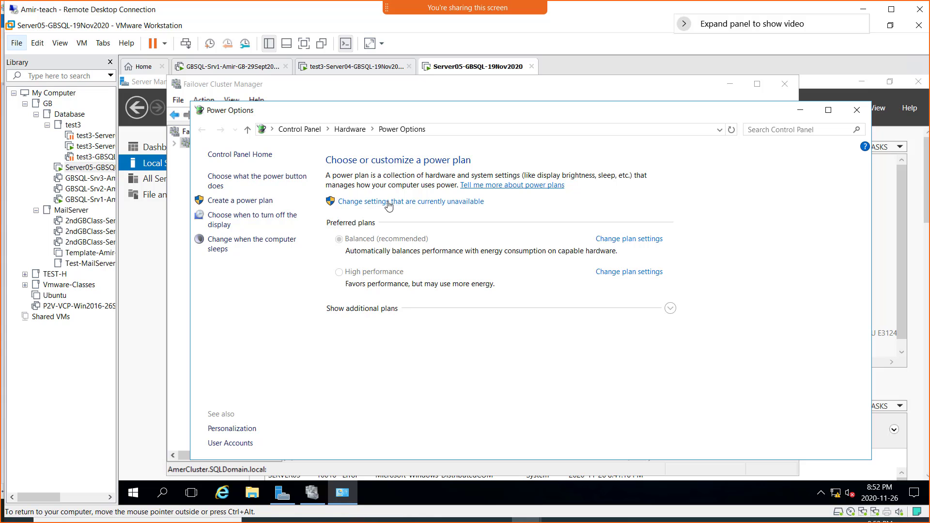
{"action": "left_click", "coordinate": [413, 202]}
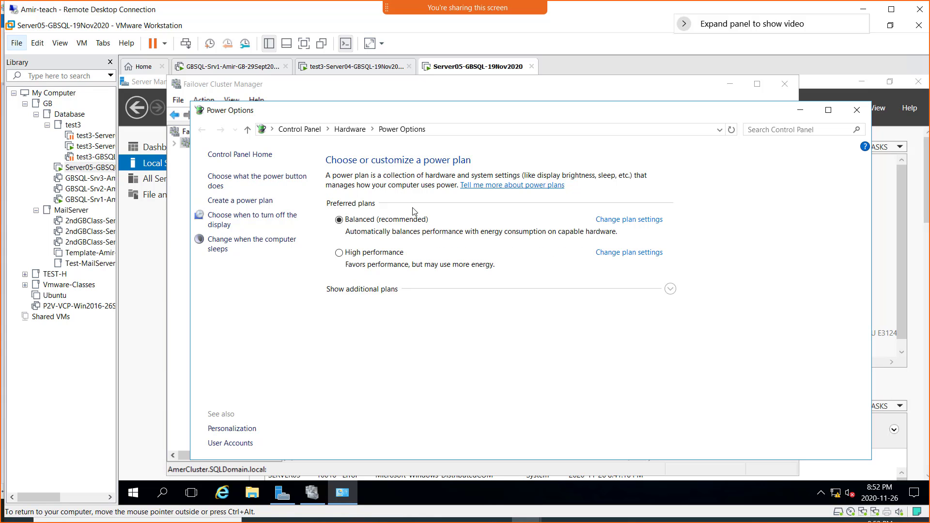
{"action": "left_click", "coordinate": [372, 258]}
- Set the High performance plan on Server05 to never turn off the display and save the changes
{"action": "left_click", "coordinate": [615, 254]}
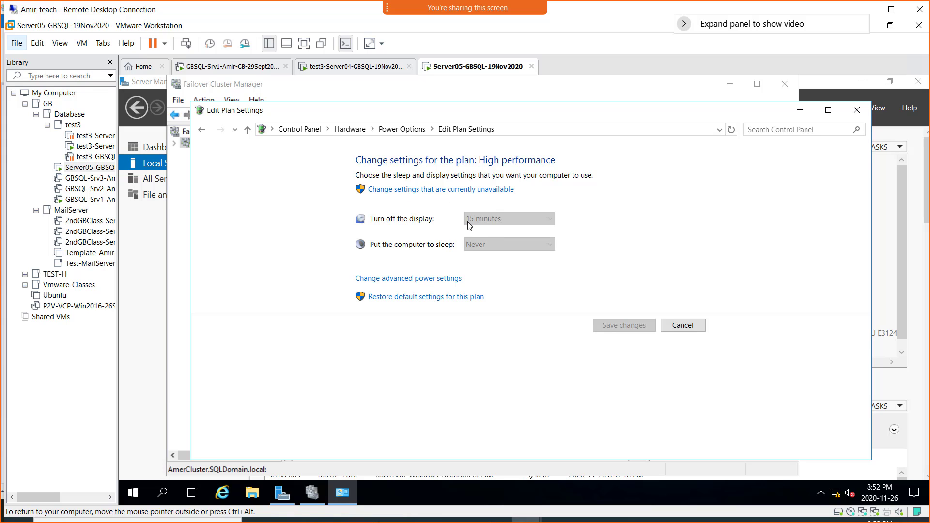
{"action": "left_click", "coordinate": [435, 190]}
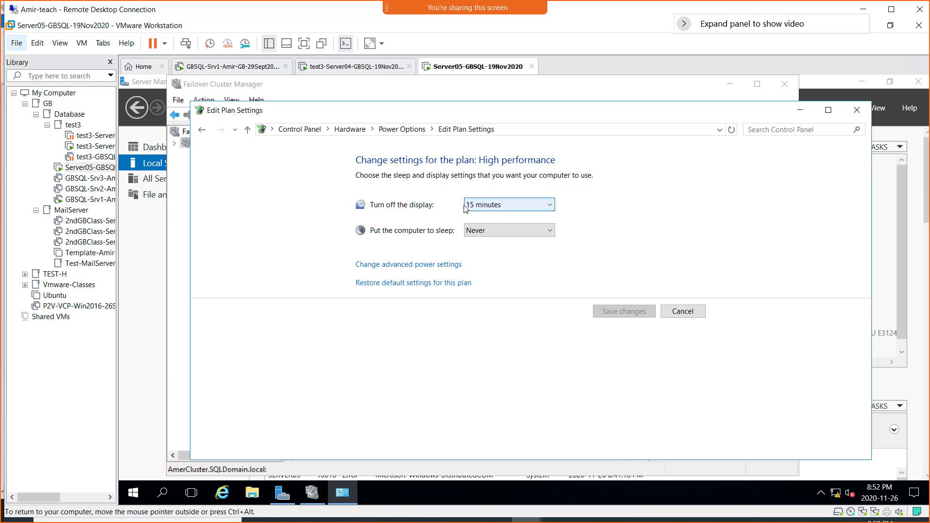
{"action": "left_click", "coordinate": [492, 209]}
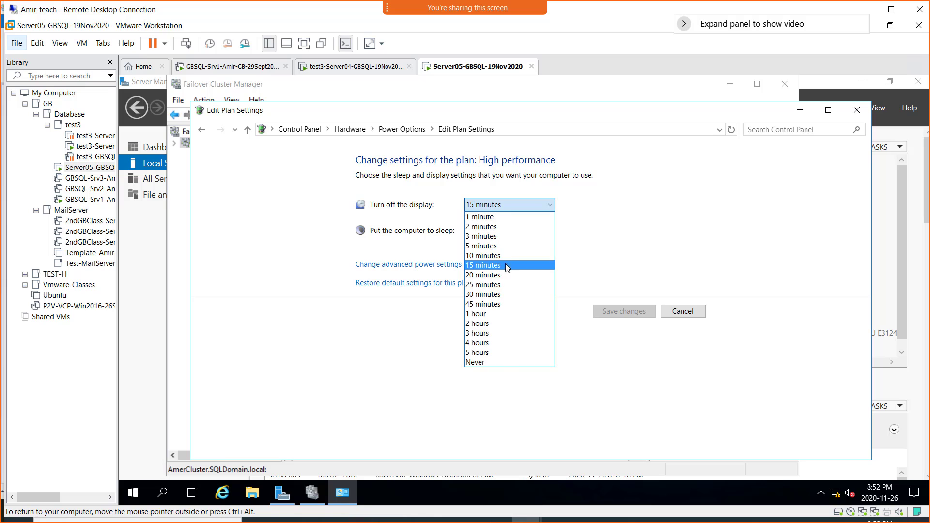
{"action": "left_click", "coordinate": [494, 363]}
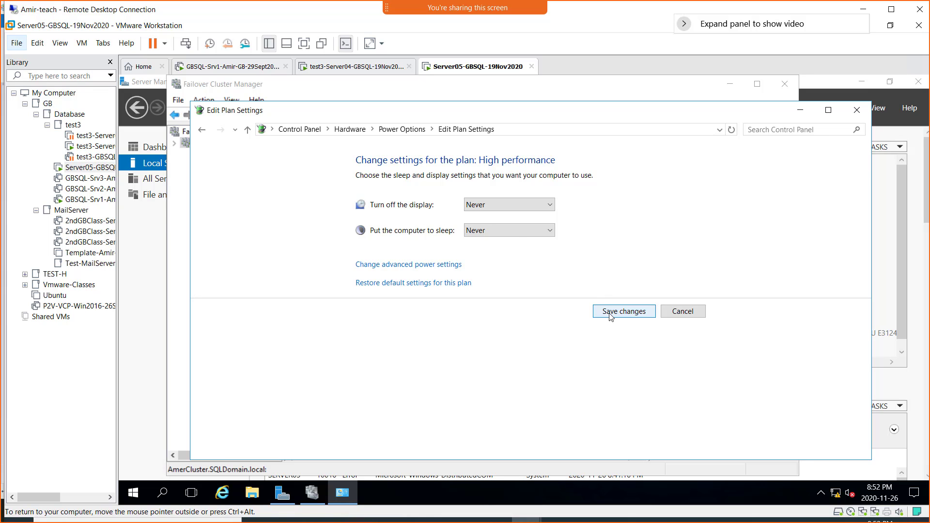
{"action": "left_click", "coordinate": [622, 313]}
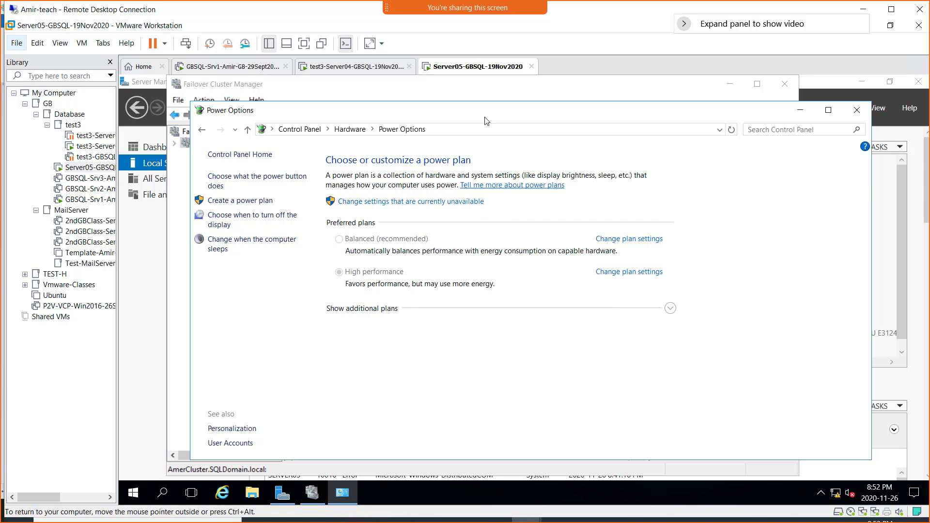
- Switch to Server04, unlock its power plan choices and select the High performance plan
{"action": "left_click", "coordinate": [335, 67]}
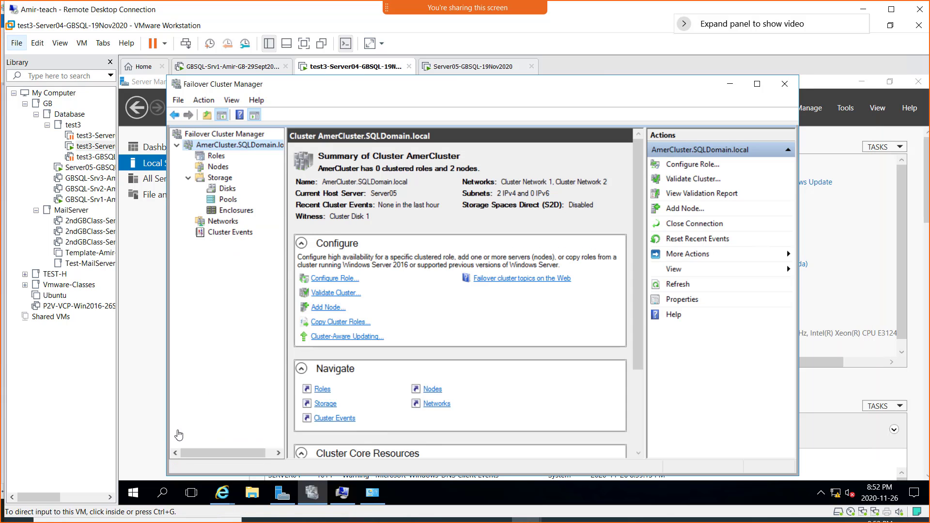
{"action": "right_click", "coordinate": [134, 493]}
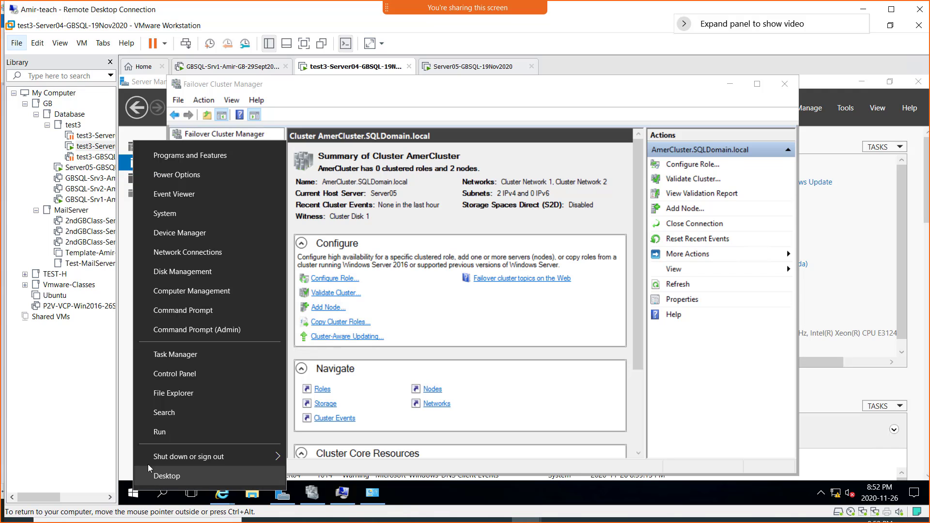
{"action": "left_click", "coordinate": [197, 176]}
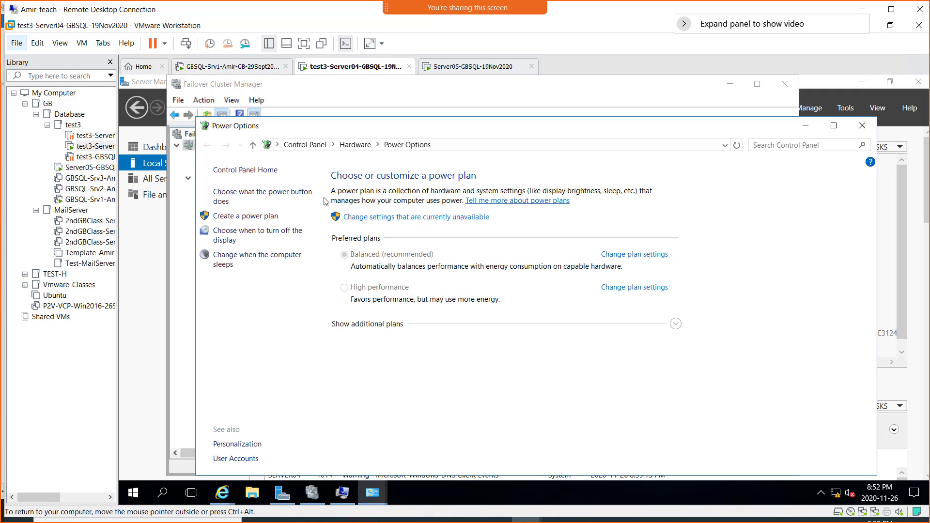
{"action": "left_click", "coordinate": [393, 216]}
{"action": "left_click", "coordinate": [362, 269]}
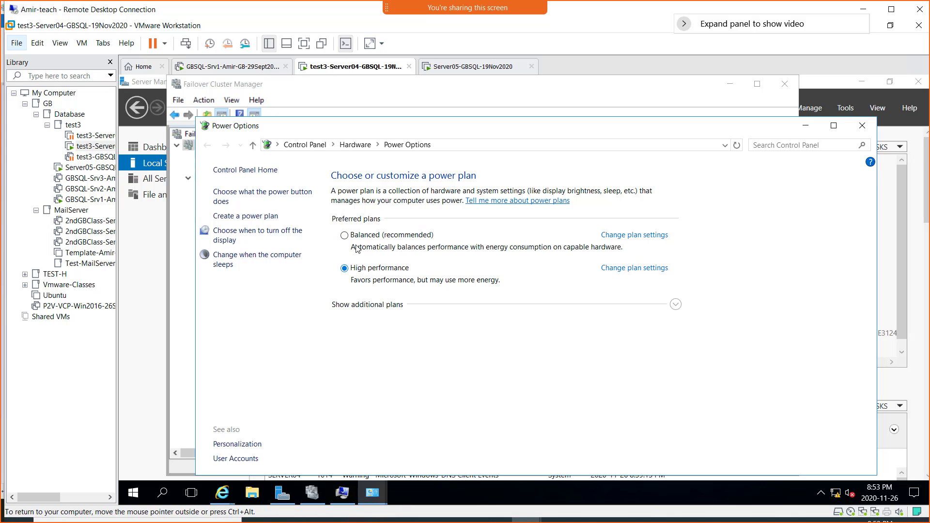
- Set Server04's High performance plan to never turn off the display, save the changes and close Power Options
{"action": "left_click", "coordinate": [633, 270]}
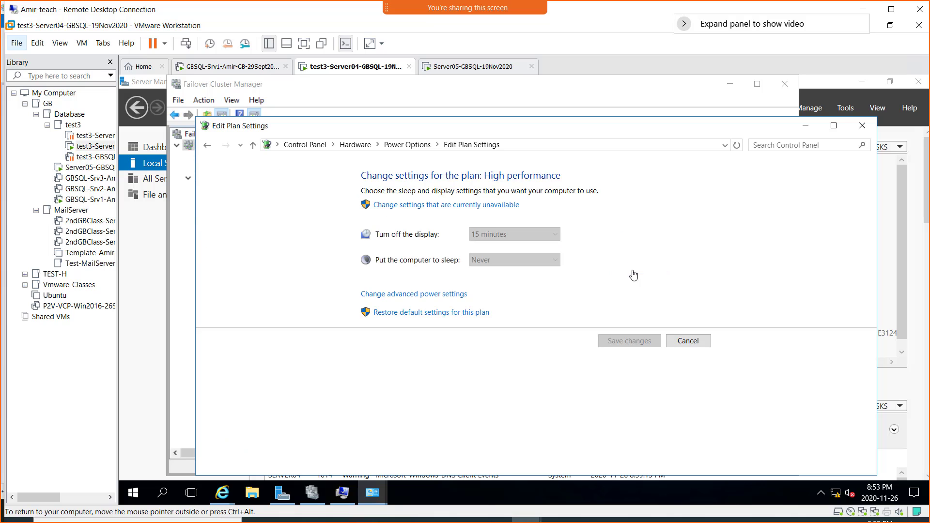
{"action": "left_click", "coordinate": [440, 210]}
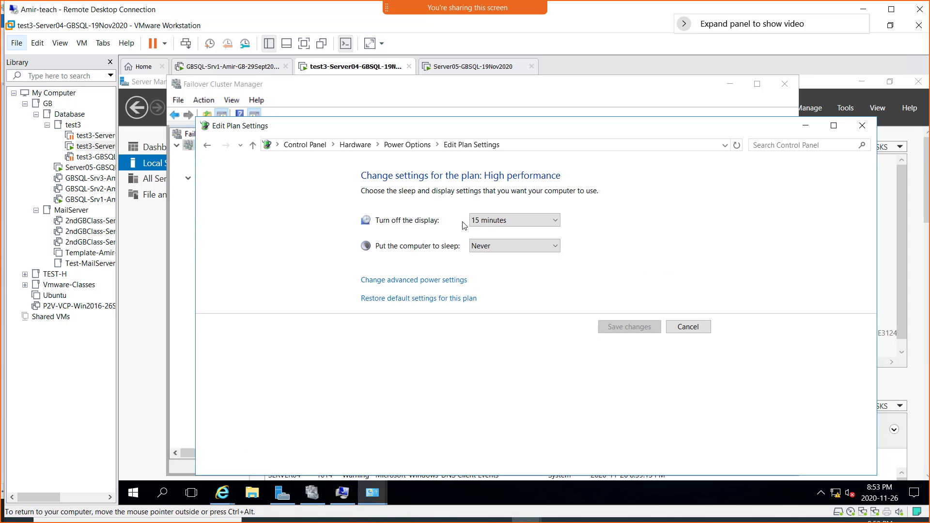
{"action": "left_click", "coordinate": [494, 220]}
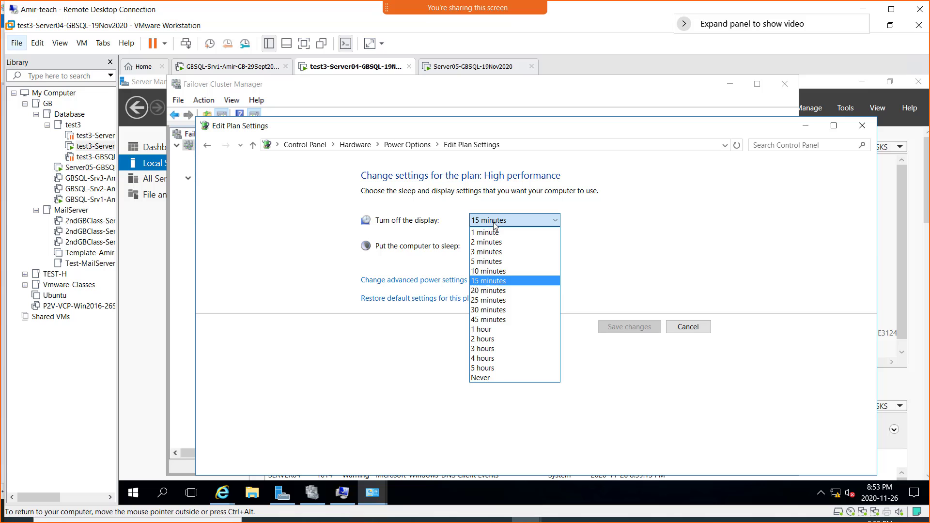
{"action": "left_click", "coordinate": [506, 378]}
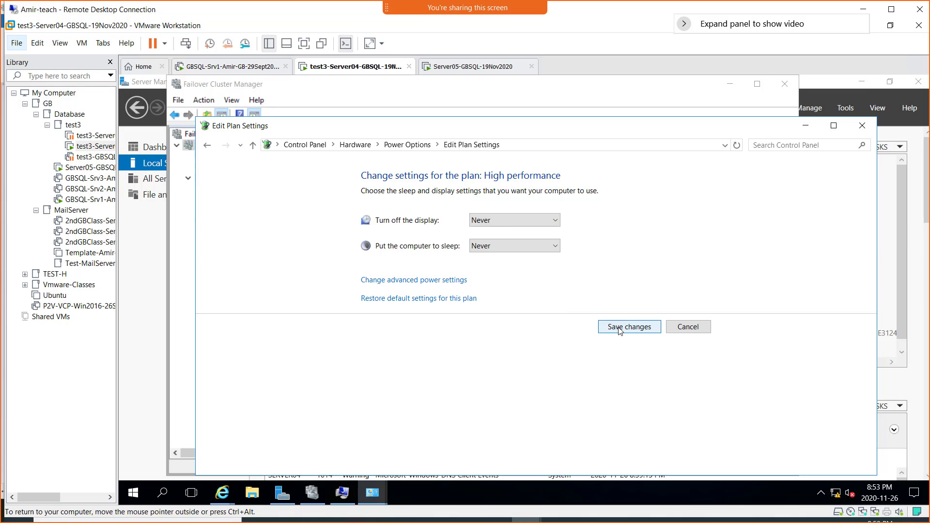
{"action": "left_click", "coordinate": [620, 328]}
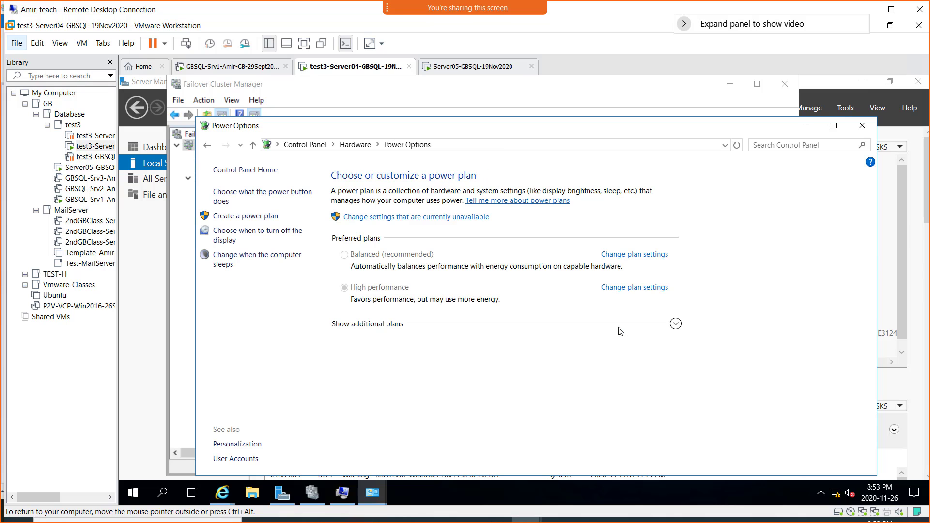
{"action": "left_click", "coordinate": [861, 126]}
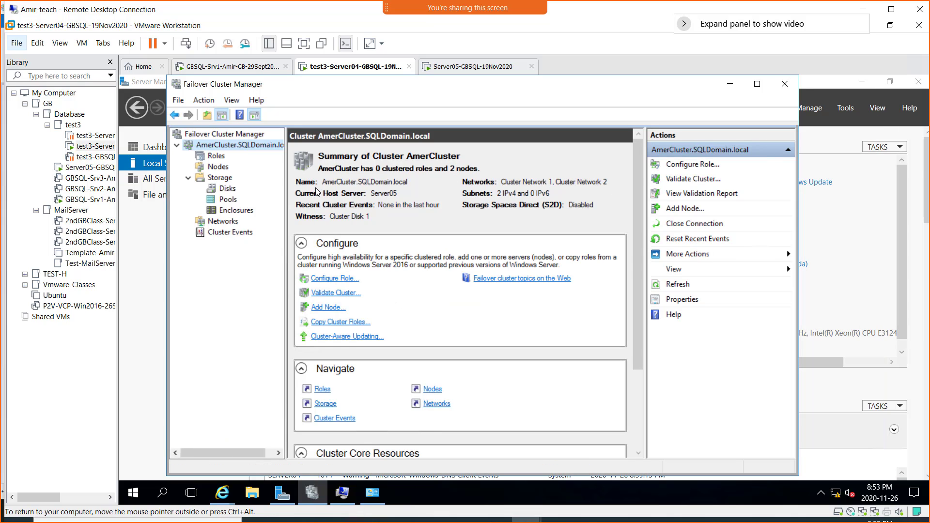
- Switch to GBSQL-Srv1, check the High performance plan's display and sleep settings in Power Options and close the window
{"action": "left_click", "coordinate": [238, 67]}
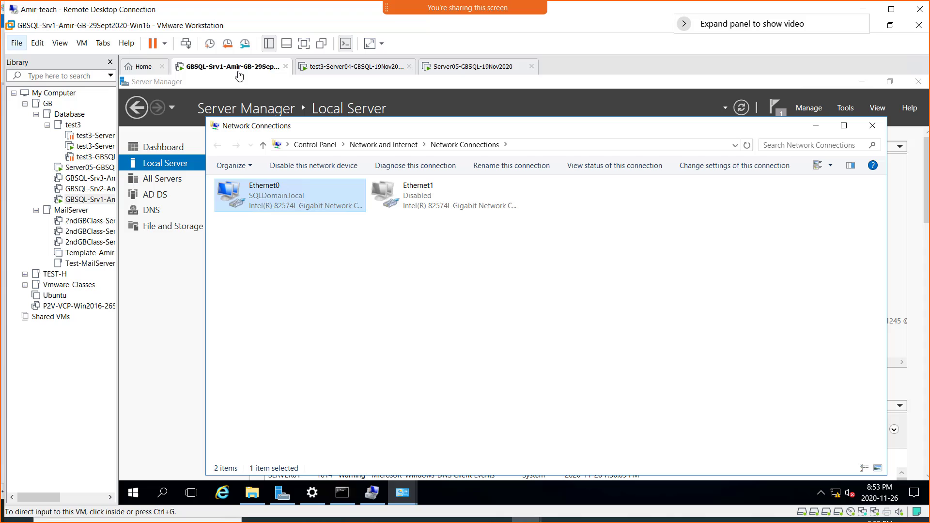
{"action": "right_click", "coordinate": [131, 493]}
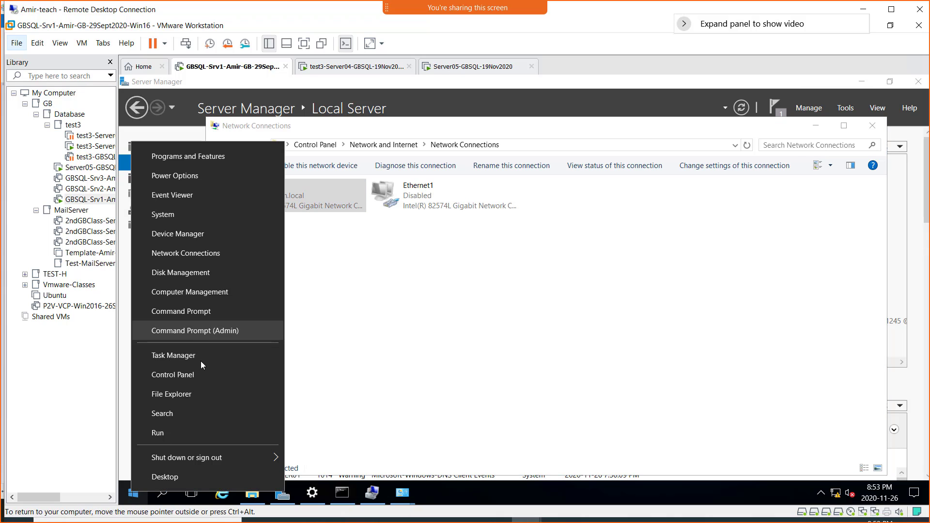
{"action": "left_click", "coordinate": [268, 201]}
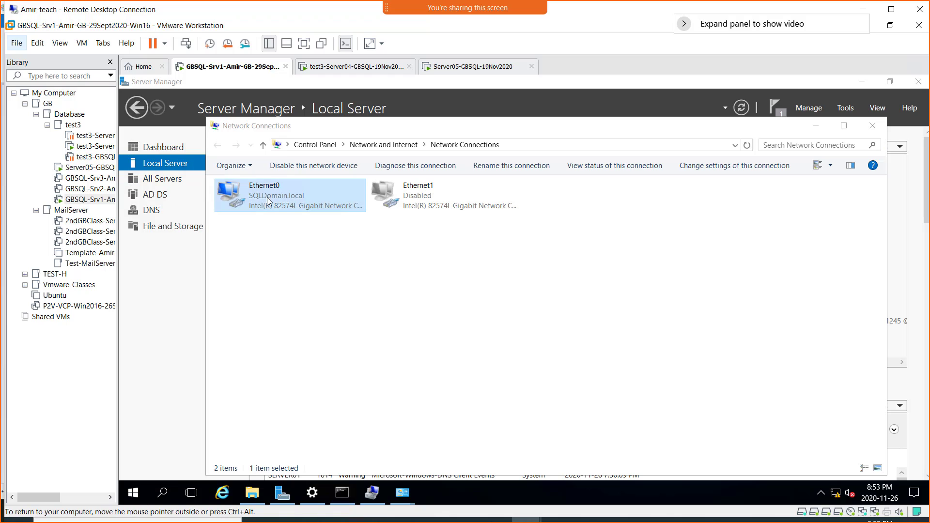
{"action": "left_click", "coordinate": [394, 217]}
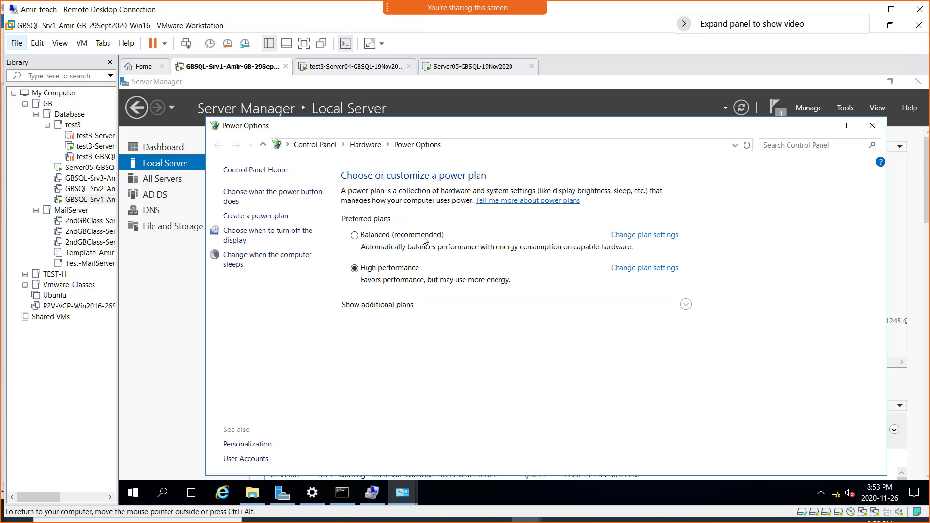
{"action": "left_click", "coordinate": [638, 269]}
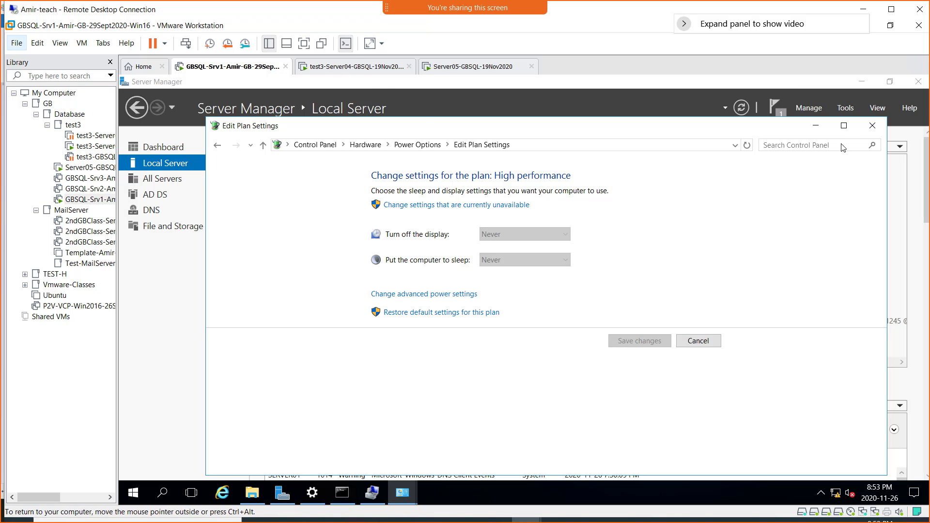
{"action": "left_click", "coordinate": [872, 126]}
- In Failover Cluster Manager on Server05, move AmerCluster's core cluster resources to the best possible node and check the current host server on Server04
{"action": "left_click", "coordinate": [352, 66]}
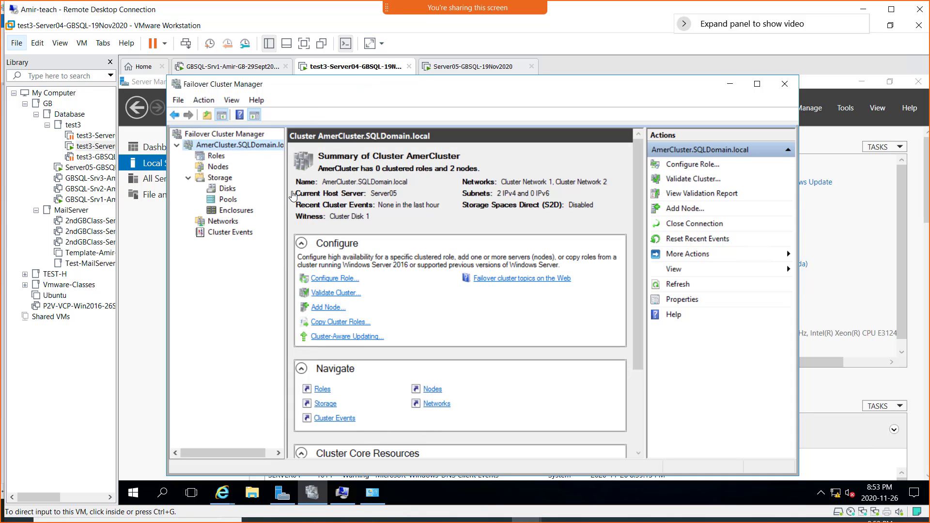
{"action": "left_click", "coordinate": [463, 68]}
{"action": "left_click", "coordinate": [332, 68]}
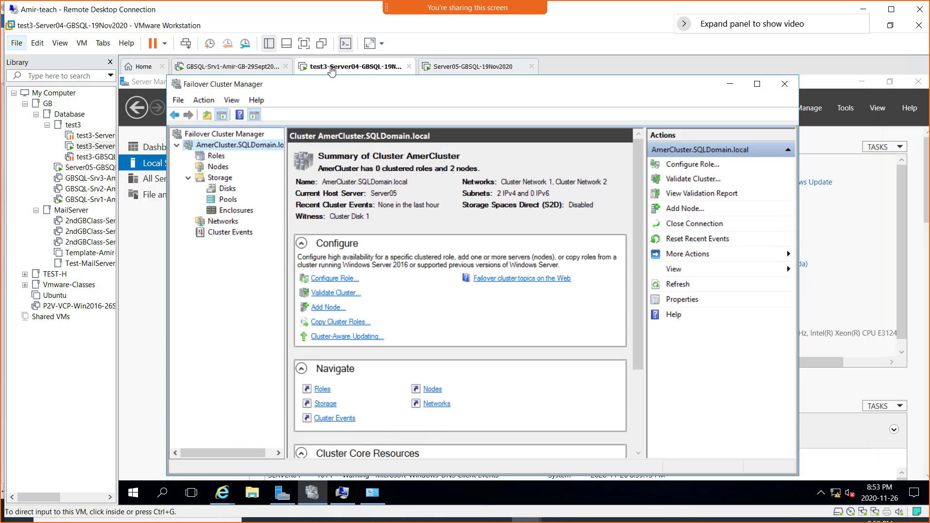
{"action": "left_click", "coordinate": [466, 68]}
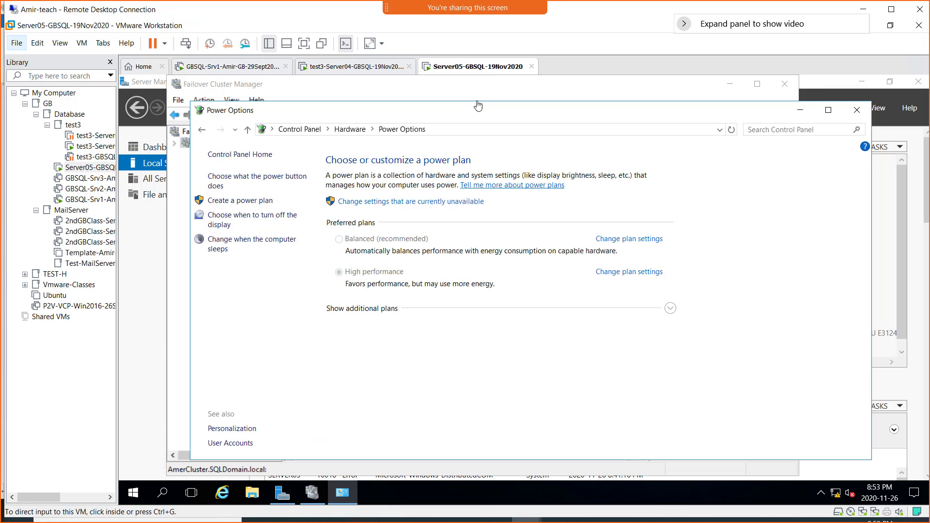
{"action": "left_click", "coordinate": [308, 91]}
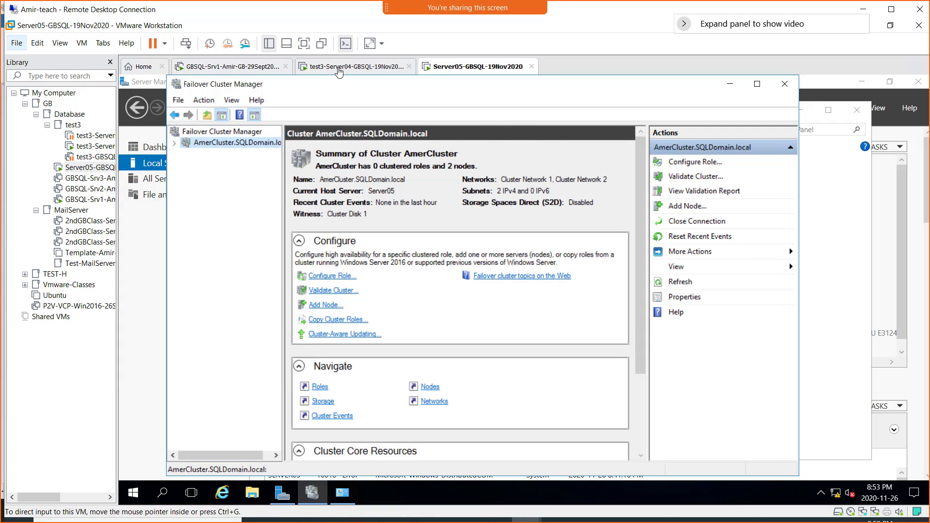
{"action": "right_click", "coordinate": [211, 145]}
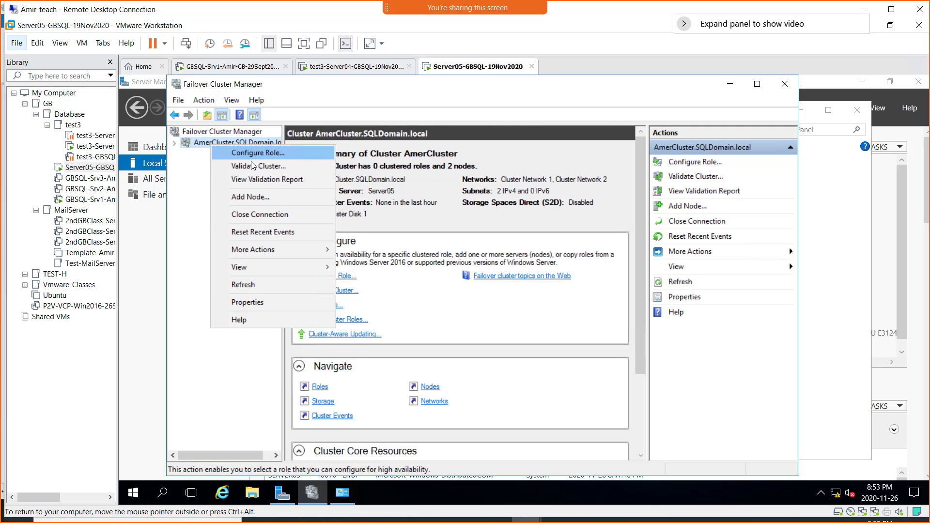
{"action": "mouse_move", "coordinate": [281, 250]}
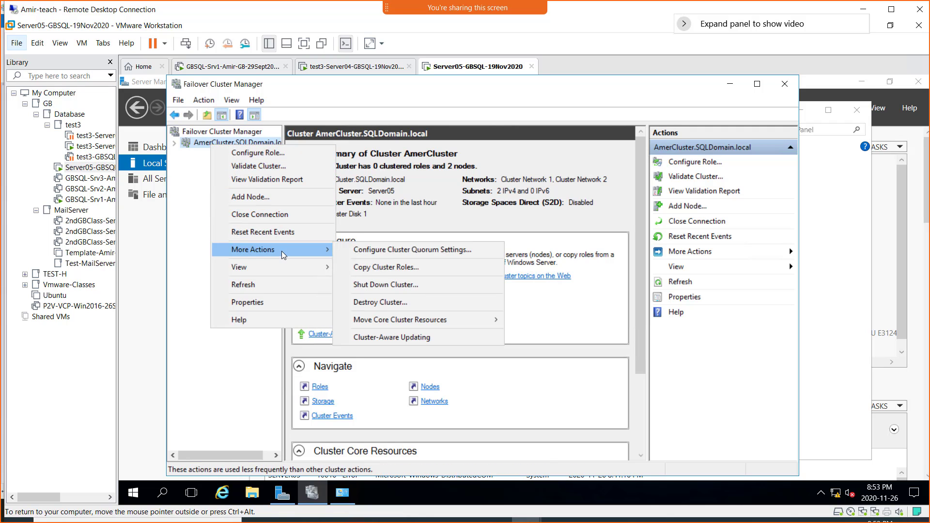
{"action": "mouse_move", "coordinate": [435, 321]}
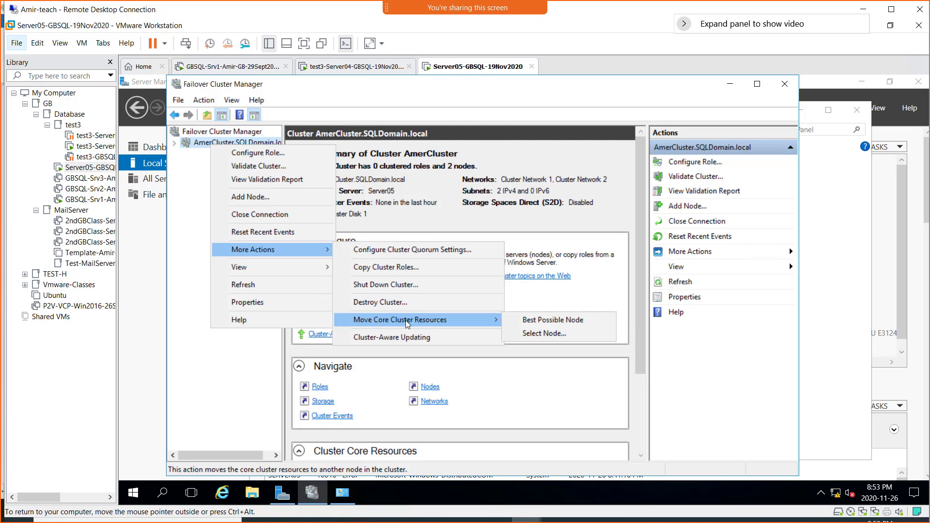
{"action": "left_click", "coordinate": [539, 319]}
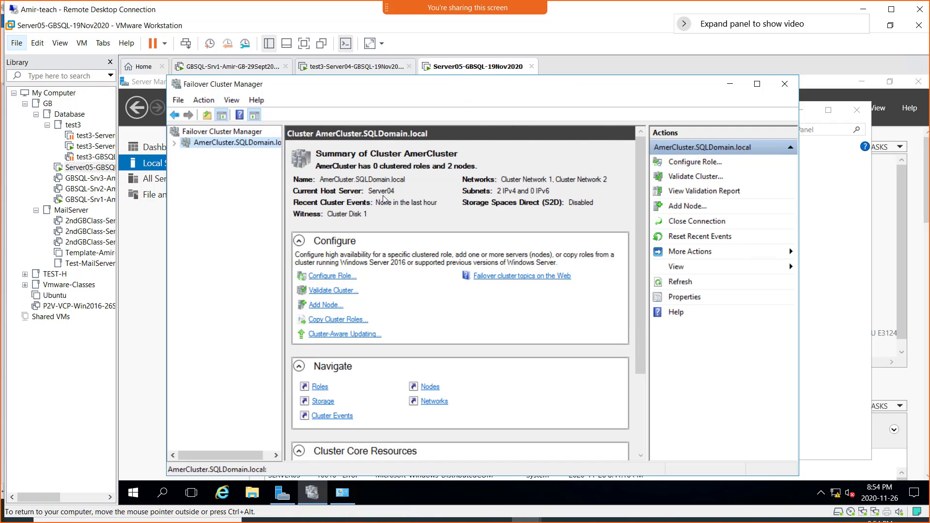
{"action": "left_click", "coordinate": [343, 68]}
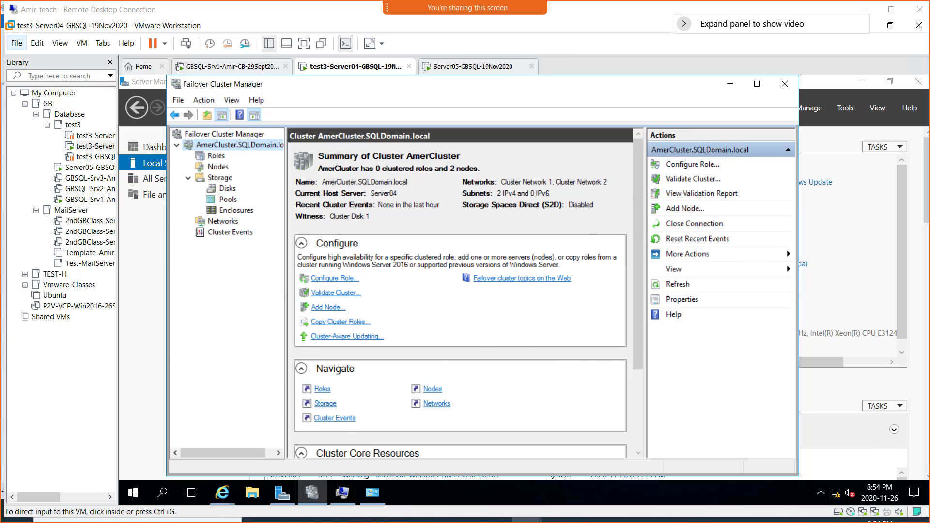
- Switch to the Paint diagram and draw another tick mark above Server05's FailoverCluster label
{"action": "key", "text": "alt+Tab"}
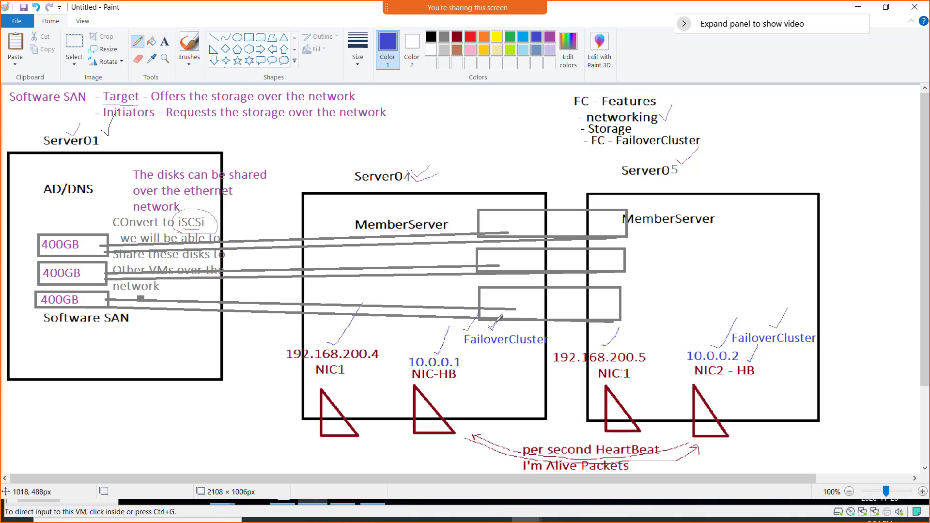
{"action": "left_click_drag", "start_coordinate": [774, 319], "coordinate": [787, 305]}
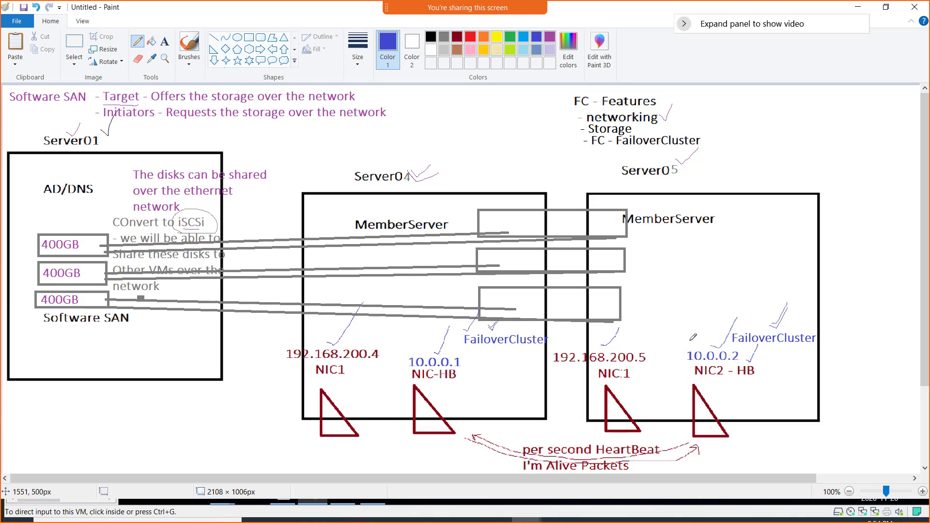
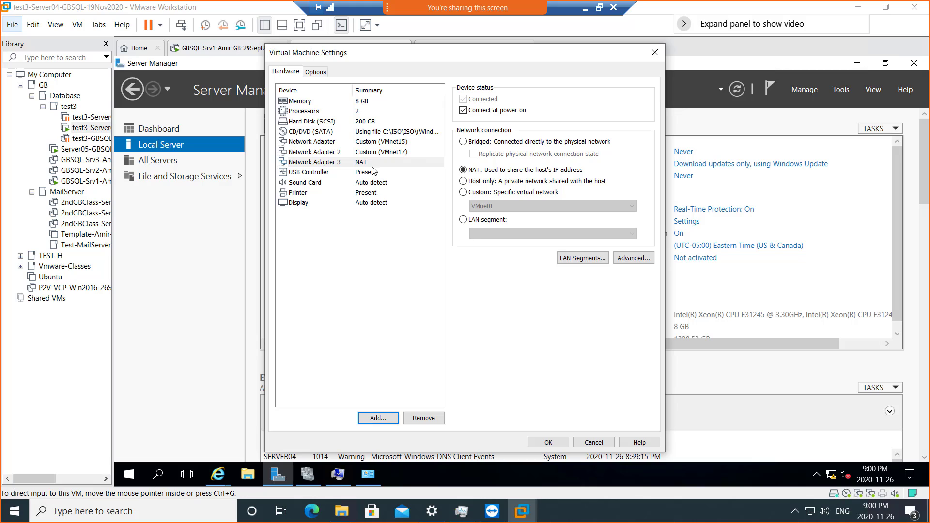
- Apply Server04's new NAT network adapter in VMware Workstation, and add and apply a NAT network adapter for the Server05 virtual machine
{"action": "left_click", "coordinate": [549, 443]}
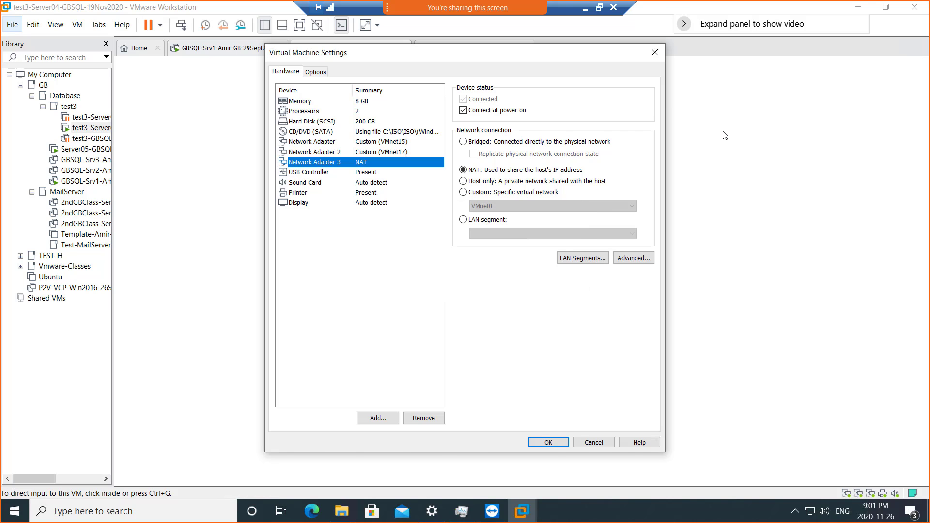
{"action": "left_click", "coordinate": [469, 50]}
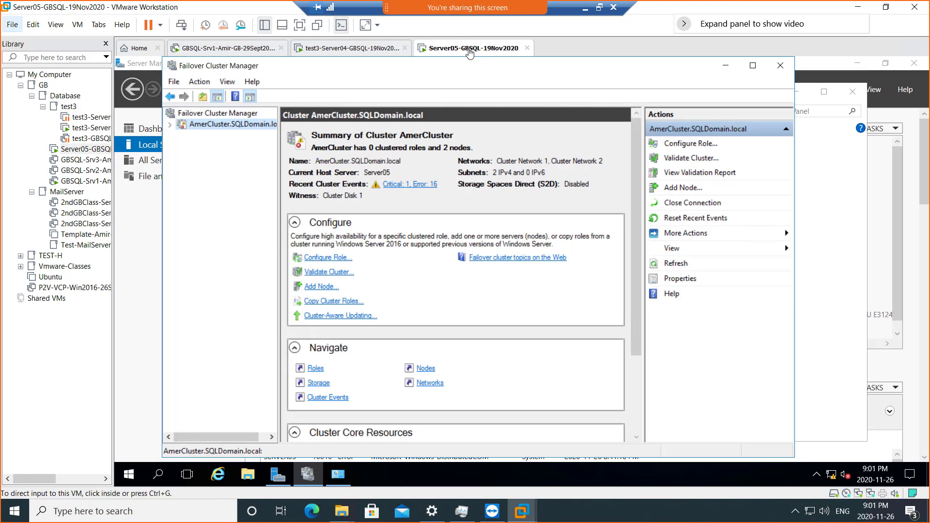
{"action": "right_click", "coordinate": [469, 50]}
{"action": "left_click", "coordinate": [527, 202]}
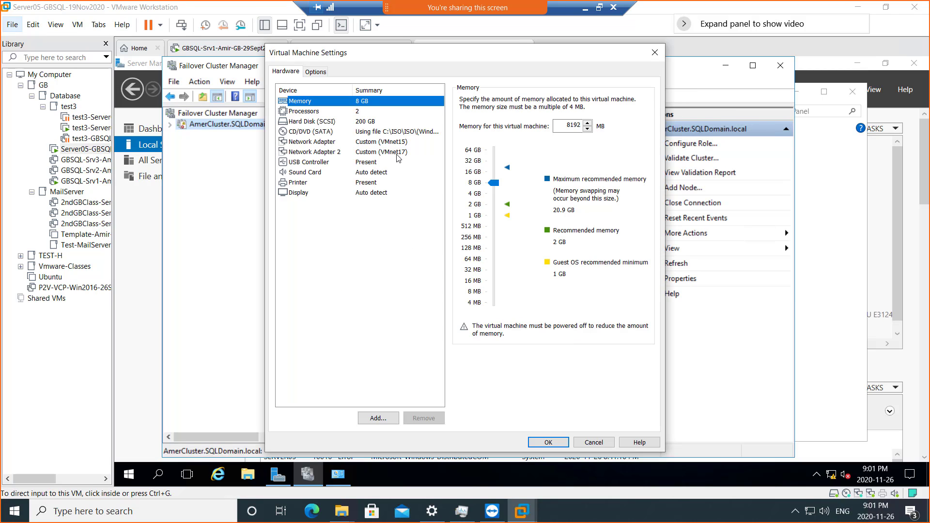
{"action": "left_click", "coordinate": [368, 419]}
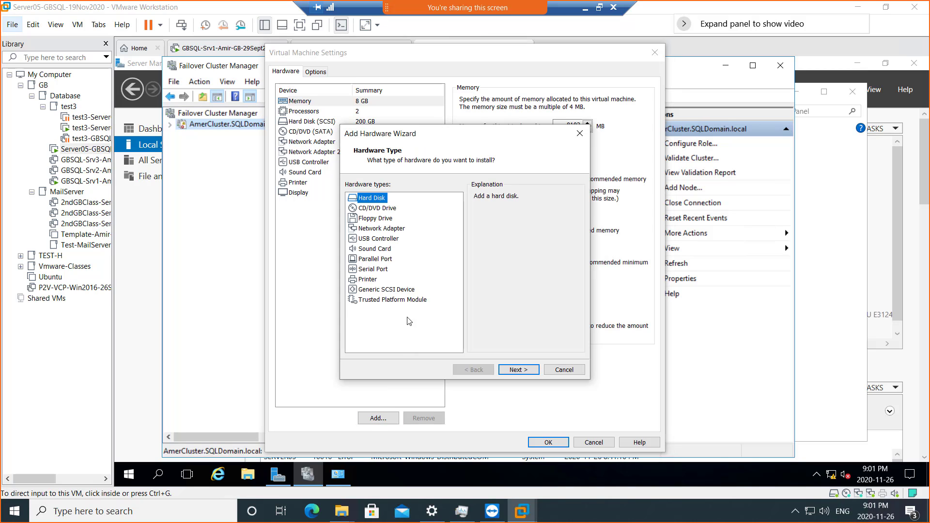
{"action": "left_click", "coordinate": [388, 229]}
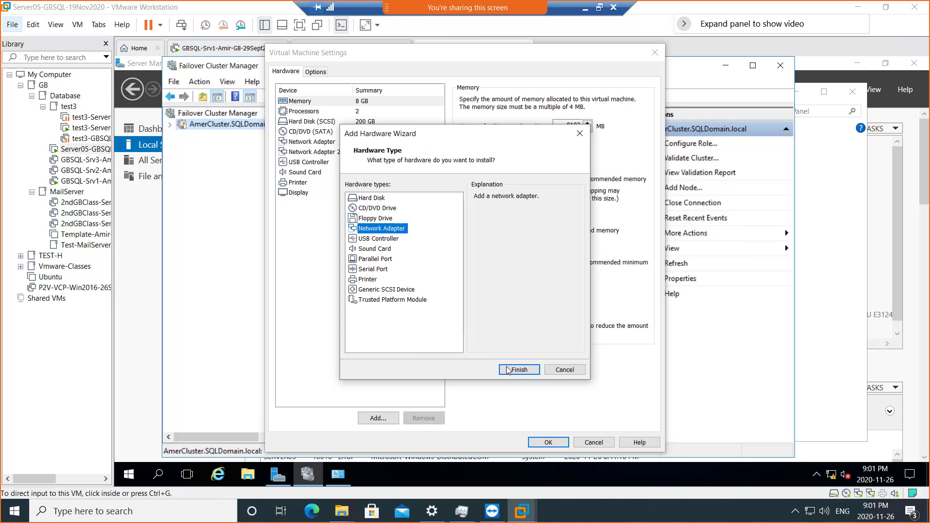
{"action": "left_click", "coordinate": [519, 370]}
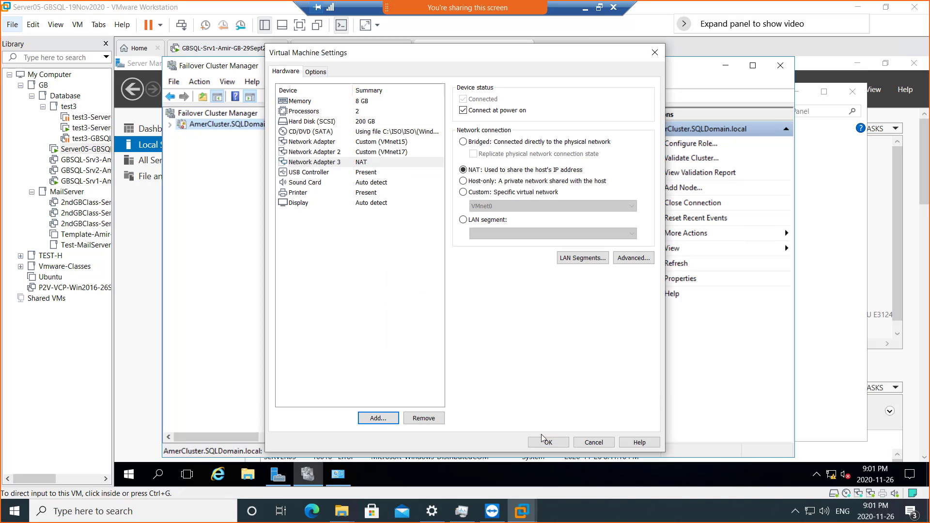
{"action": "left_click", "coordinate": [543, 443]}
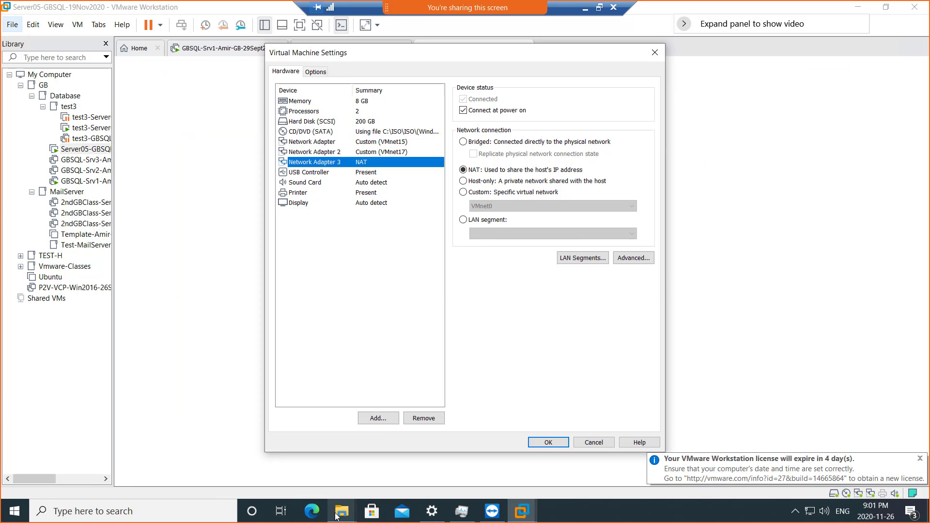
- Switch to File Explorer and look through GB_Soft, SQLServer2016 and SQL-Server-2016-Eval on New Volume (D:) for the installation files
{"action": "mouse_move", "coordinate": [339, 515]}
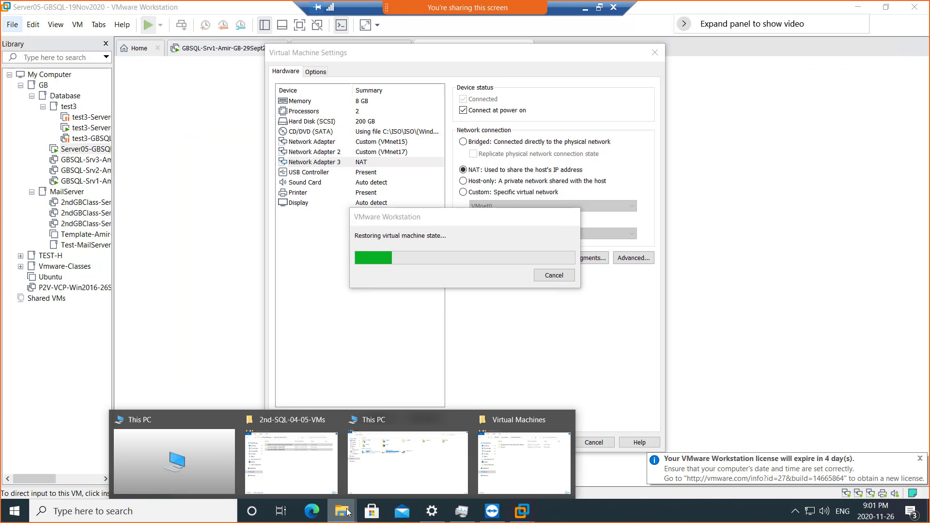
{"action": "left_click", "coordinate": [372, 464]}
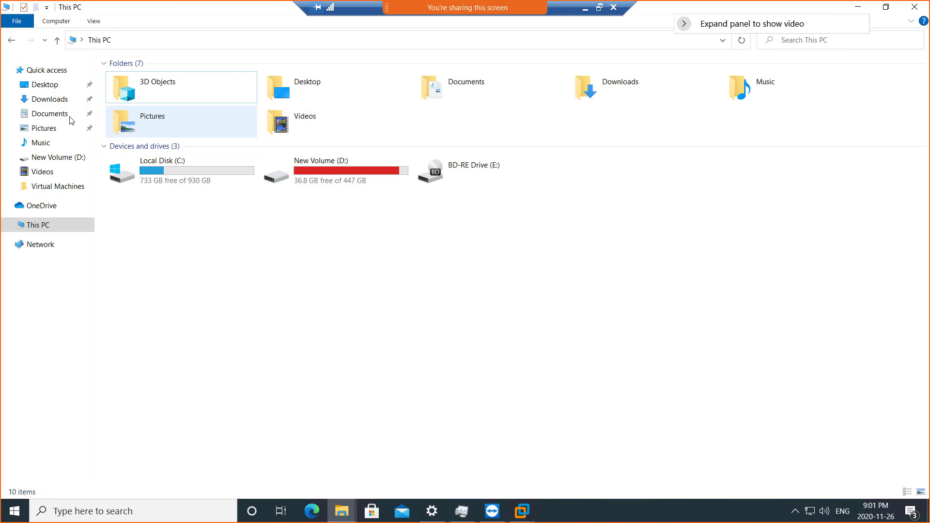
{"action": "double_click", "coordinate": [312, 176]}
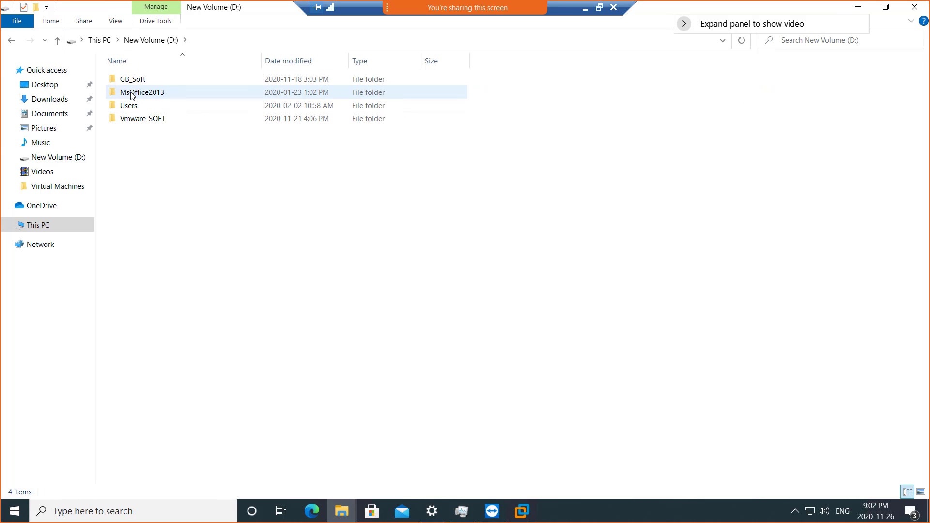
{"action": "left_click", "coordinate": [139, 83]}
{"action": "double_click", "coordinate": [139, 84]}
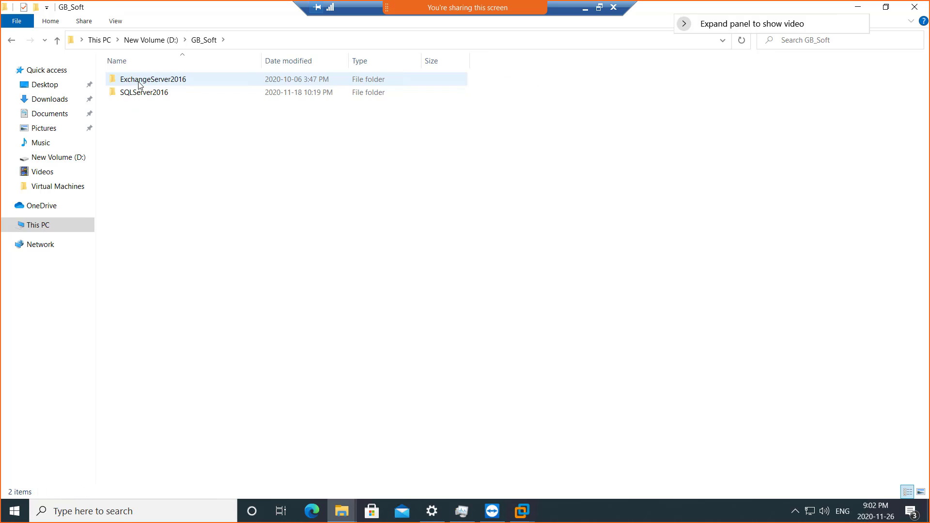
{"action": "double_click", "coordinate": [163, 93]}
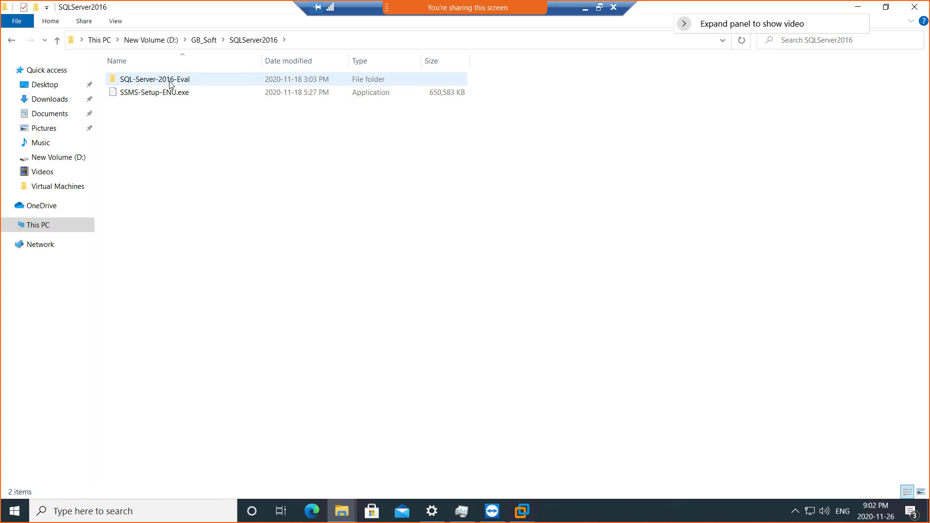
{"action": "double_click", "coordinate": [170, 85]}
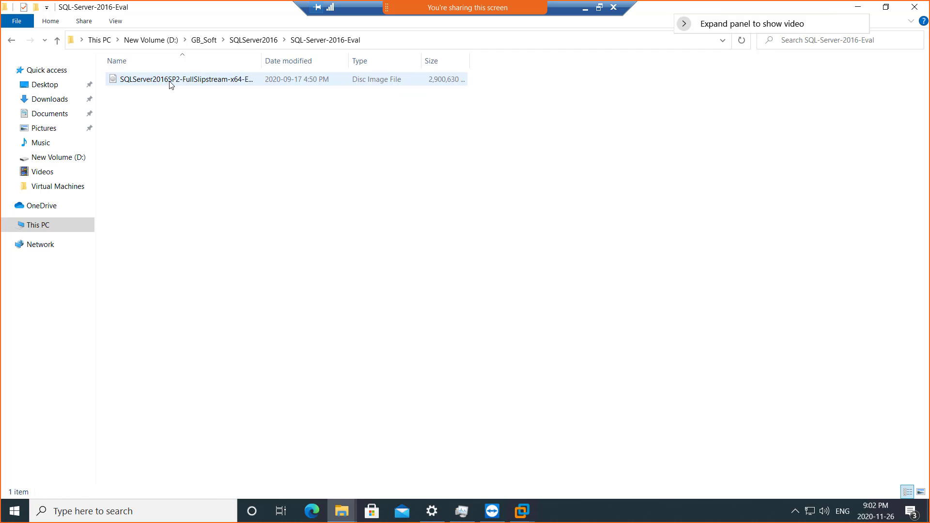
{"action": "left_click", "coordinate": [206, 41]}
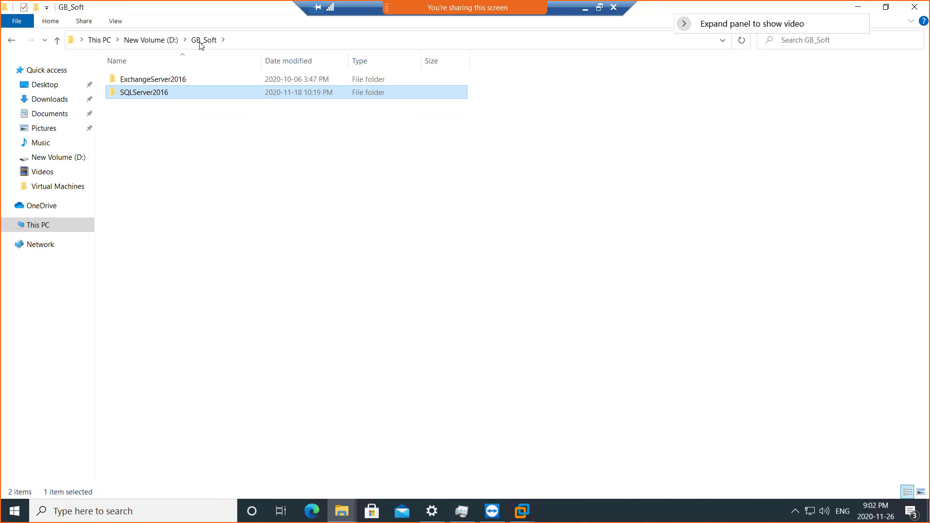
{"action": "left_click", "coordinate": [170, 42]}
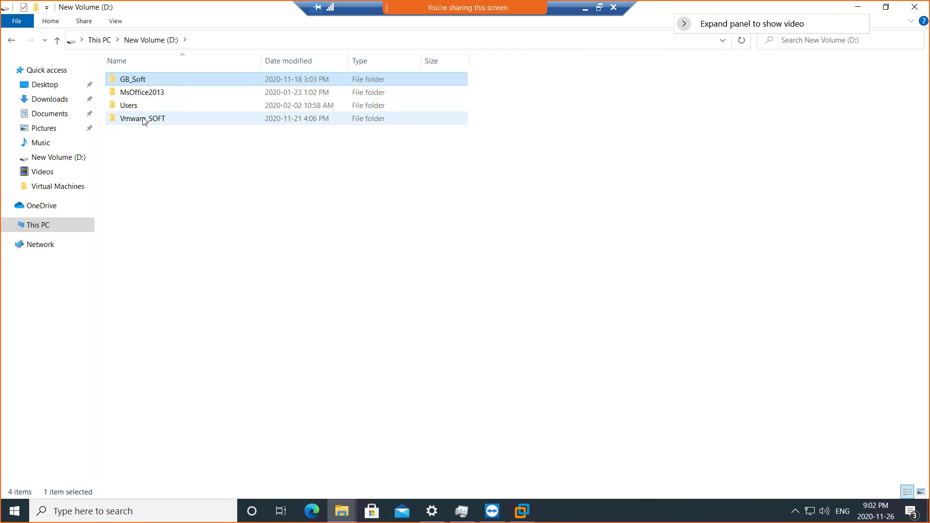
- Copy the .NET Framework installer NDP471-KB4033342-x86-x64-AllOS-ENU (1) from the host's Downloads folder
{"action": "left_click", "coordinate": [55, 101]}
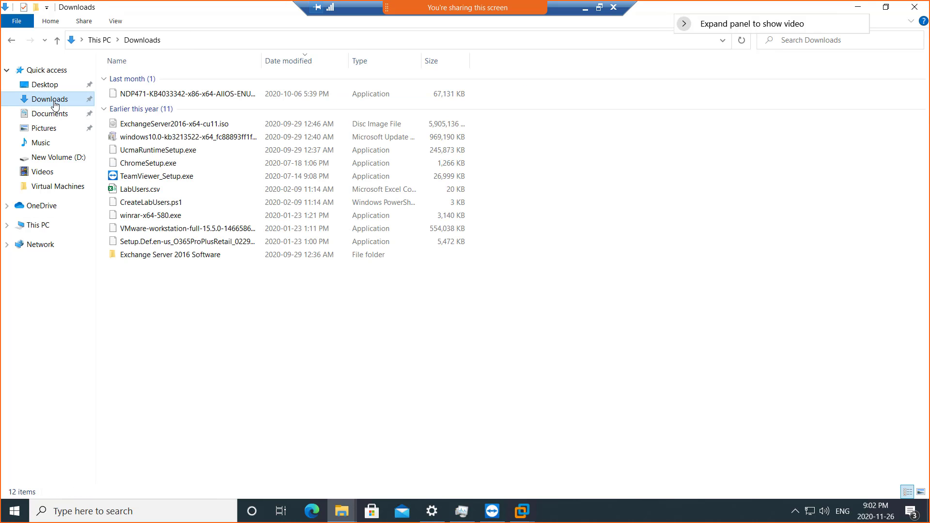
{"action": "left_click", "coordinate": [177, 97]}
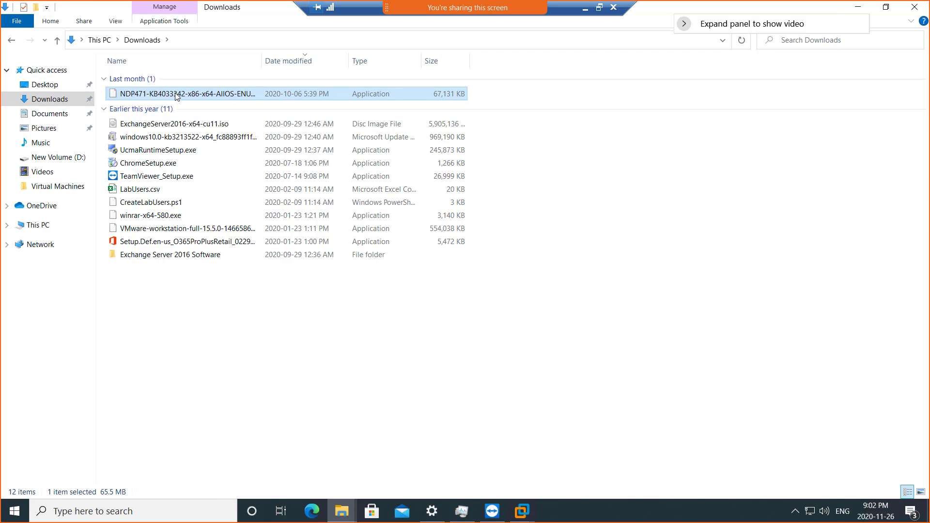
{"action": "right_click", "coordinate": [177, 96]}
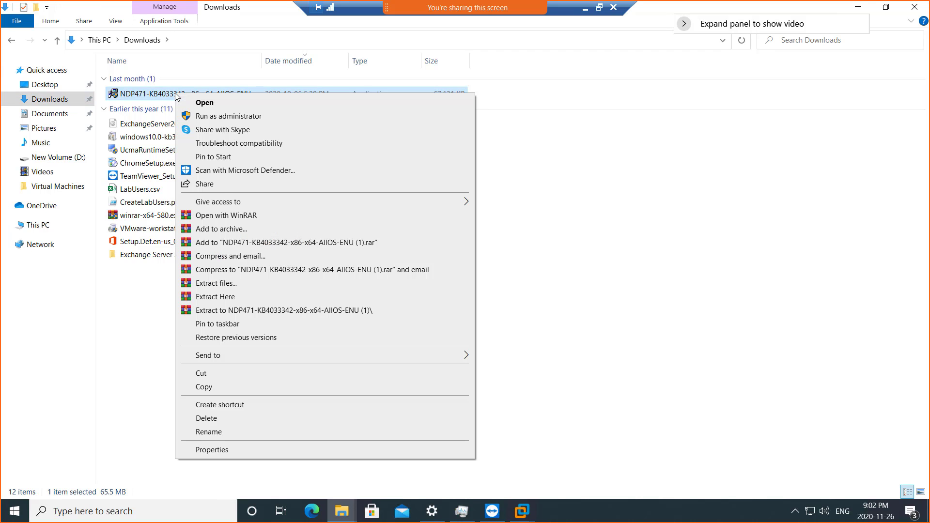
{"action": "left_click", "coordinate": [226, 390]}
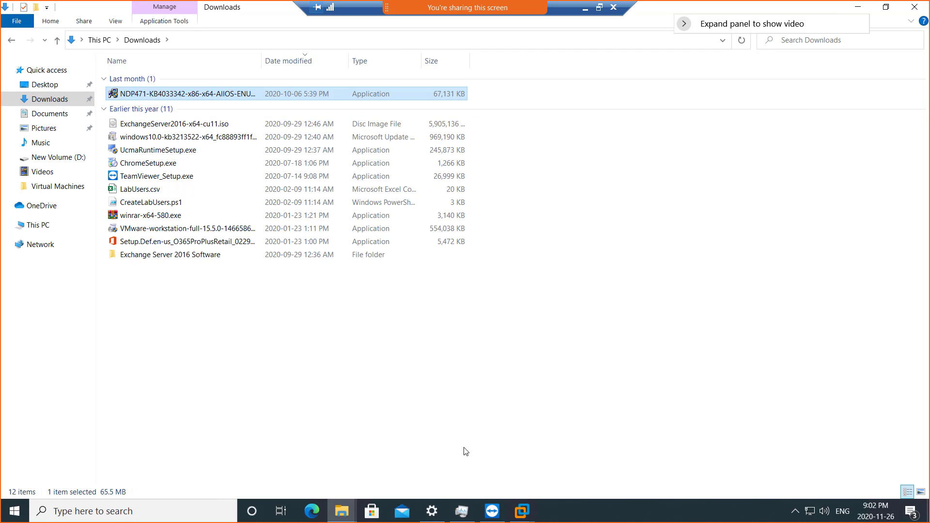
- Switch to the Server04 virtual machine in VMware Workstation and check its Downloads folder for a .NET Framework installer
{"action": "left_click", "coordinate": [522, 511]}
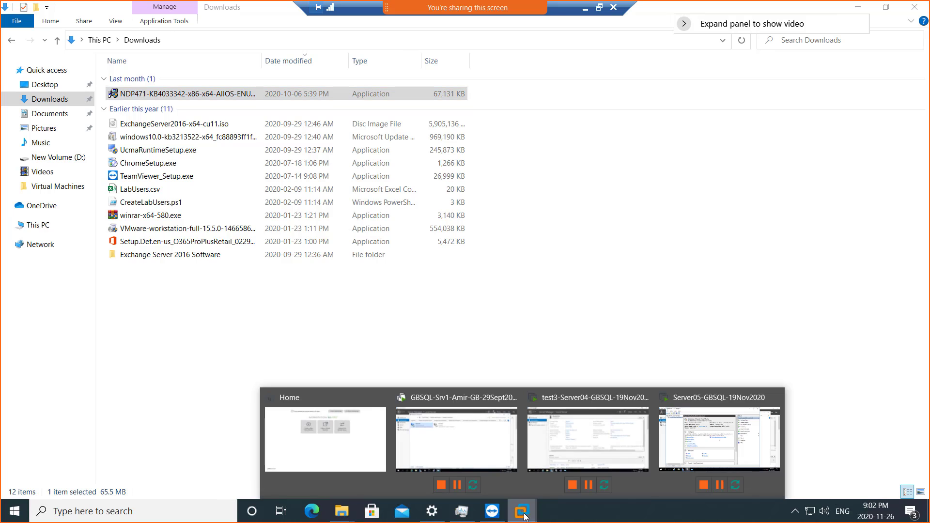
{"action": "left_click", "coordinate": [568, 444]}
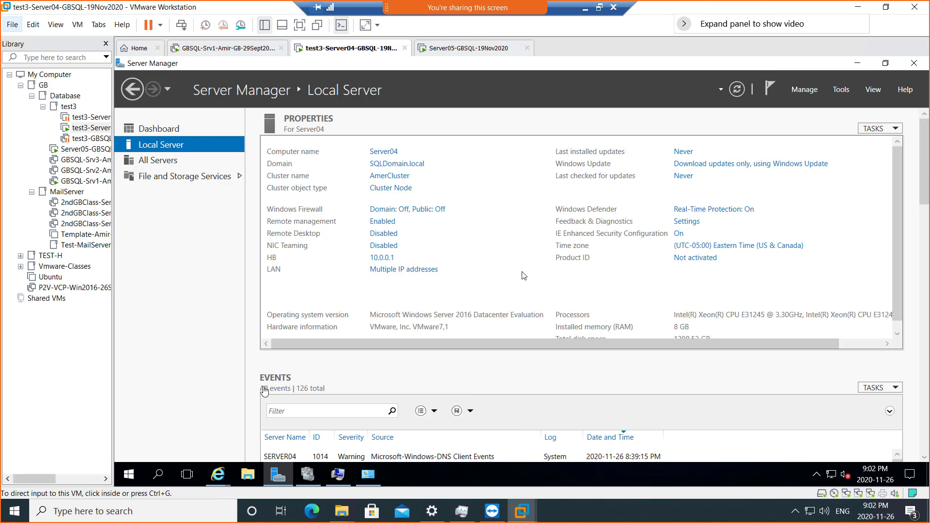
{"action": "left_click", "coordinate": [247, 474]}
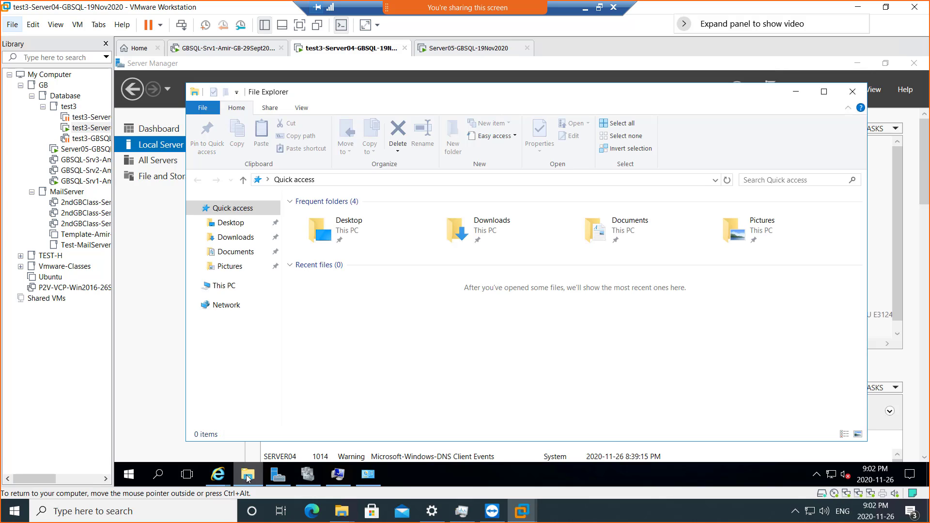
{"action": "left_click", "coordinate": [235, 238]}
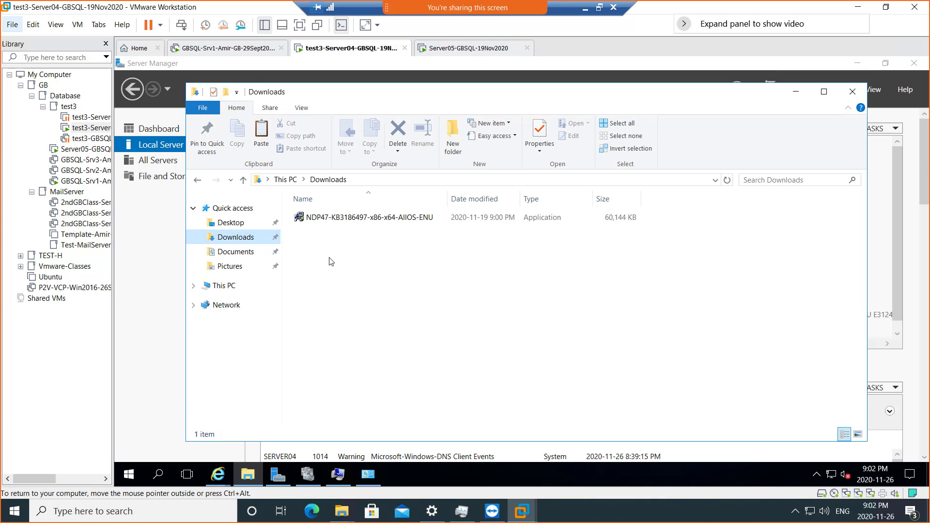
{"action": "right_click", "coordinate": [330, 262]}
{"action": "left_click", "coordinate": [299, 265]}
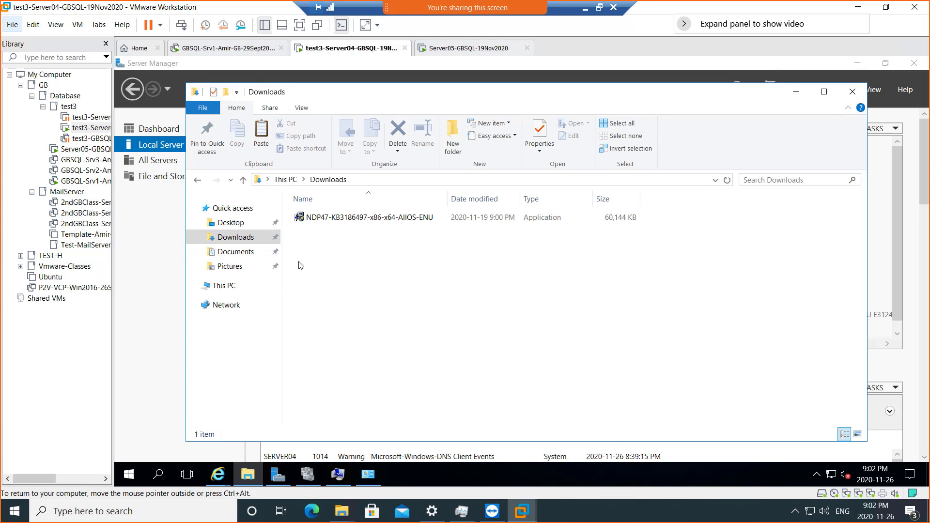
- Check the Downloads folder on the Server05 virtual machine for the same .NET Framework installer
{"action": "left_click", "coordinate": [451, 48]}
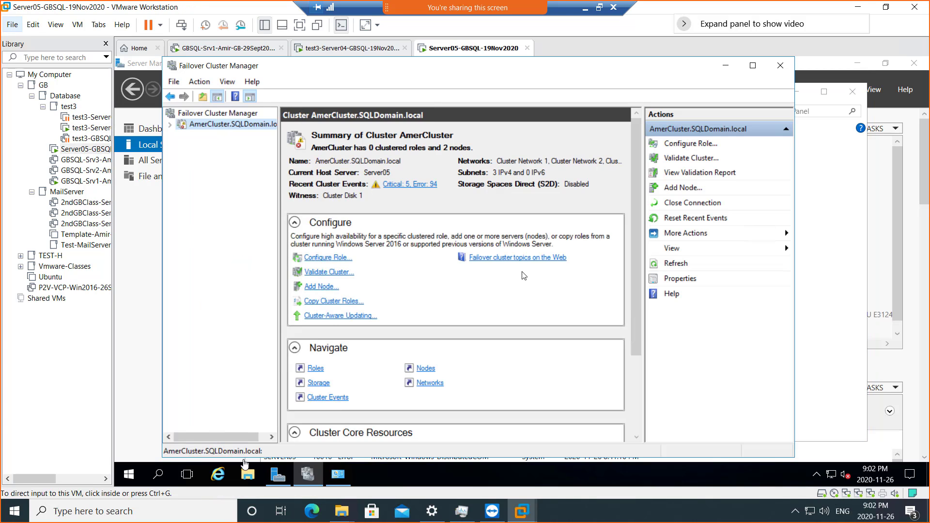
{"action": "left_click", "coordinate": [248, 473]}
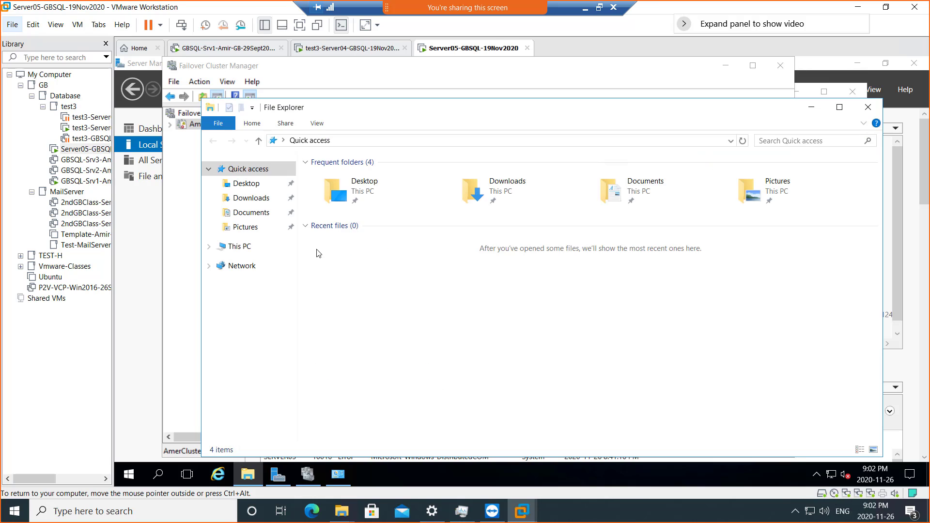
{"action": "left_click", "coordinate": [261, 197]}
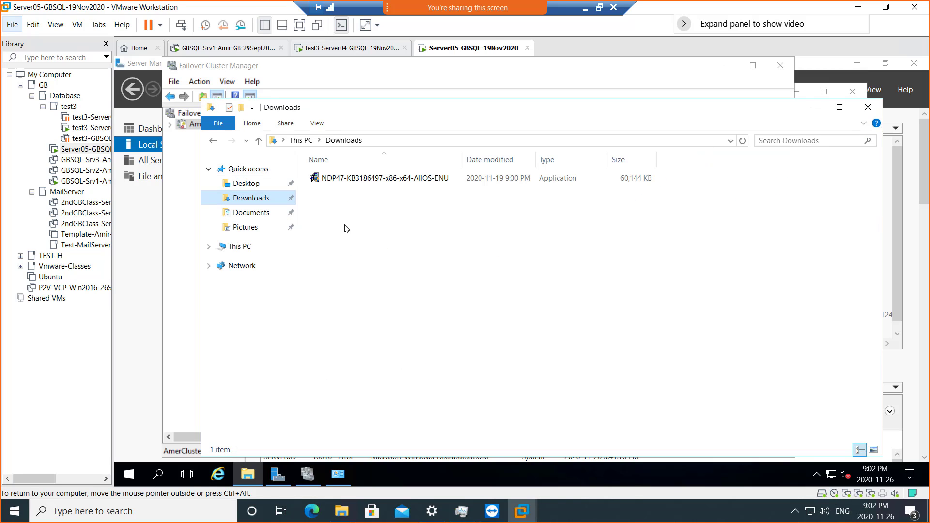
- Launch NDP47-KB3186497-x86-x64-AllOS-ENU from Server04's Downloads folder and allow the setup to make changes
{"action": "left_click", "coordinate": [351, 49]}
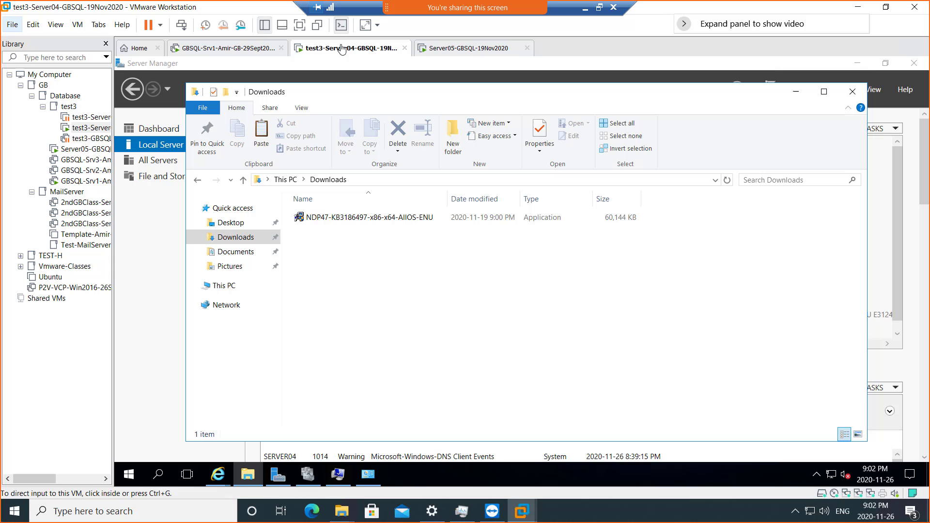
{"action": "double_click", "coordinate": [342, 219]}
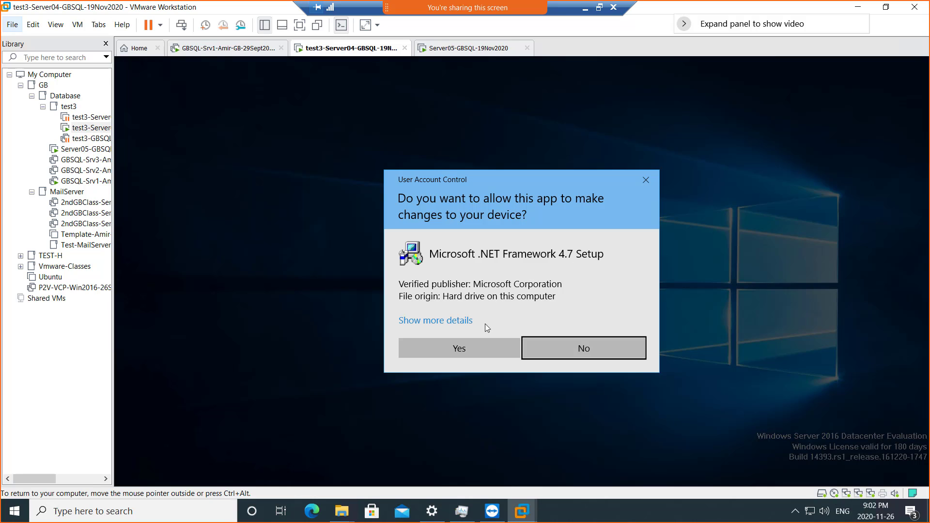
{"action": "left_click", "coordinate": [461, 349]}
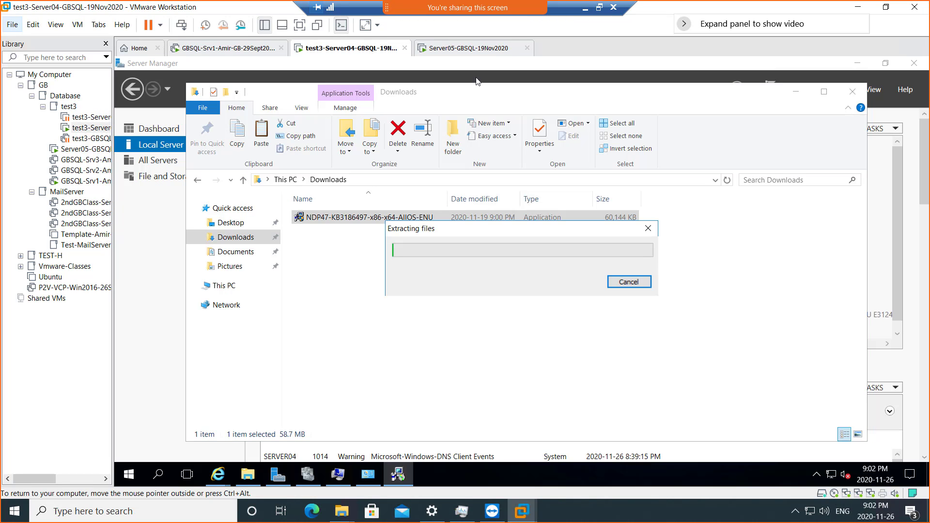
- In Server04's Server Manager, examine the .NET Framework entries in the Add Roles and Features Wizard's feature list and cancel the wizard
{"action": "left_click", "coordinate": [129, 474]}
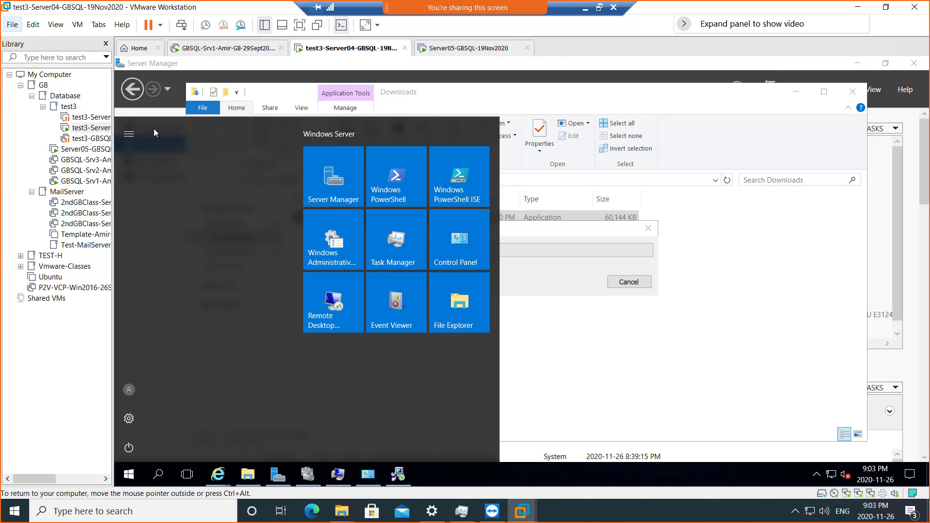
{"action": "left_click", "coordinate": [155, 114]}
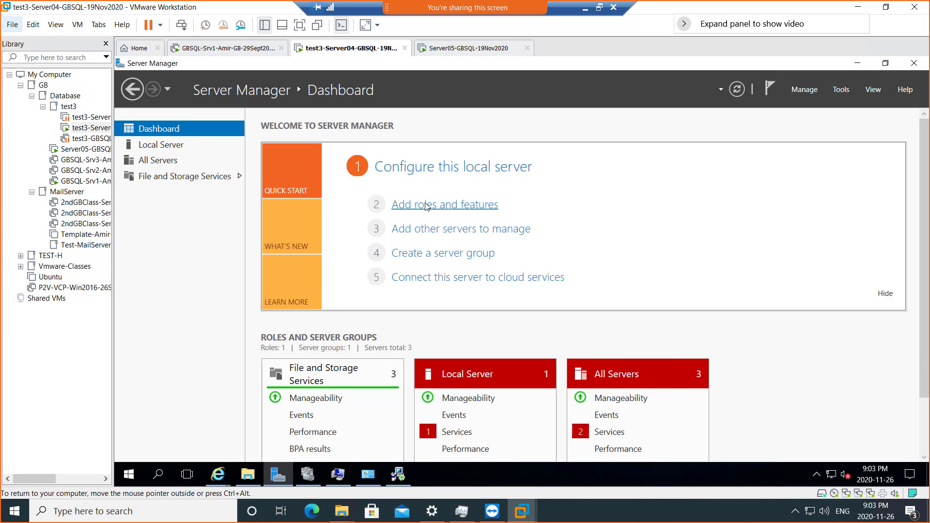
{"action": "left_click", "coordinate": [426, 206]}
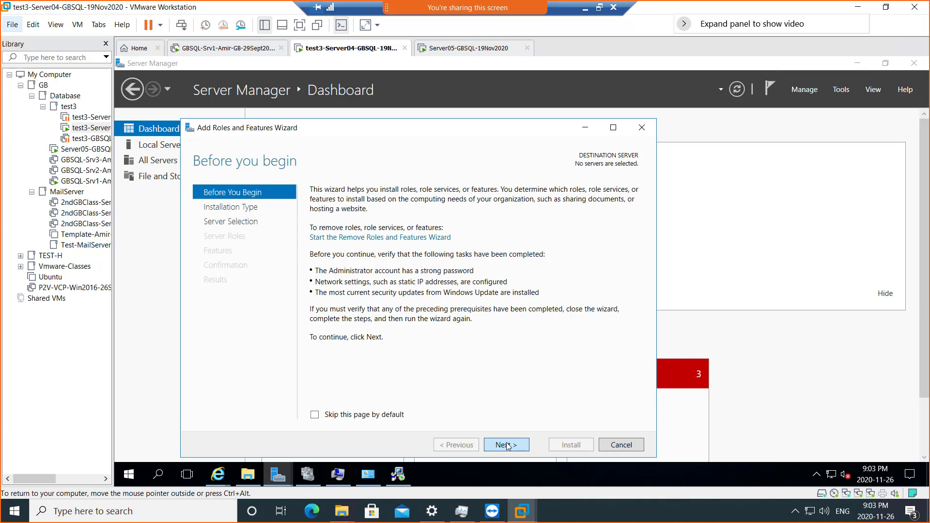
{"action": "left_click", "coordinate": [507, 445]}
{"action": "left_click", "coordinate": [506, 445]}
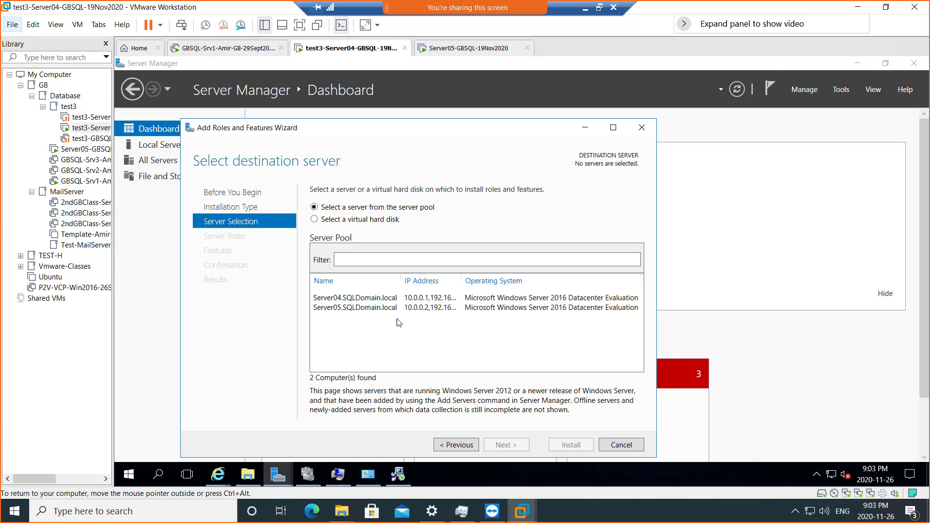
{"action": "left_click", "coordinate": [388, 298]}
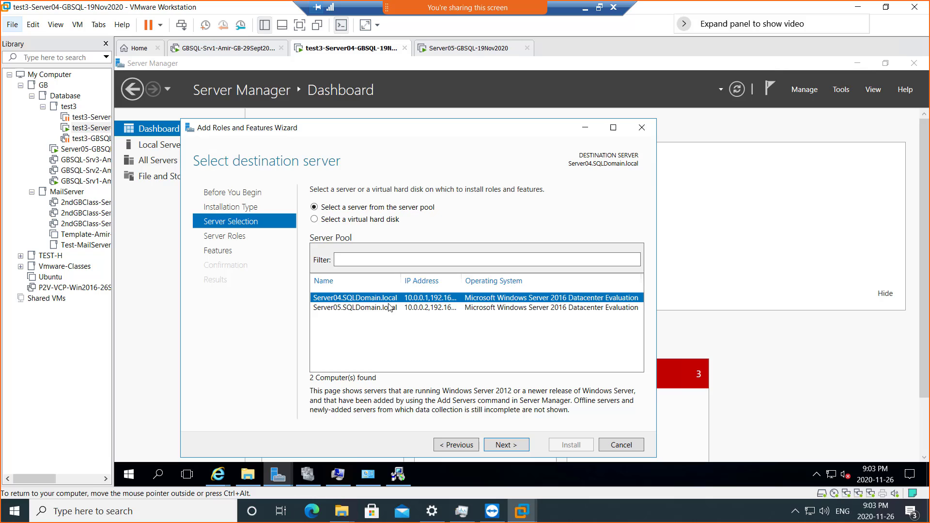
{"action": "left_click", "coordinate": [508, 444]}
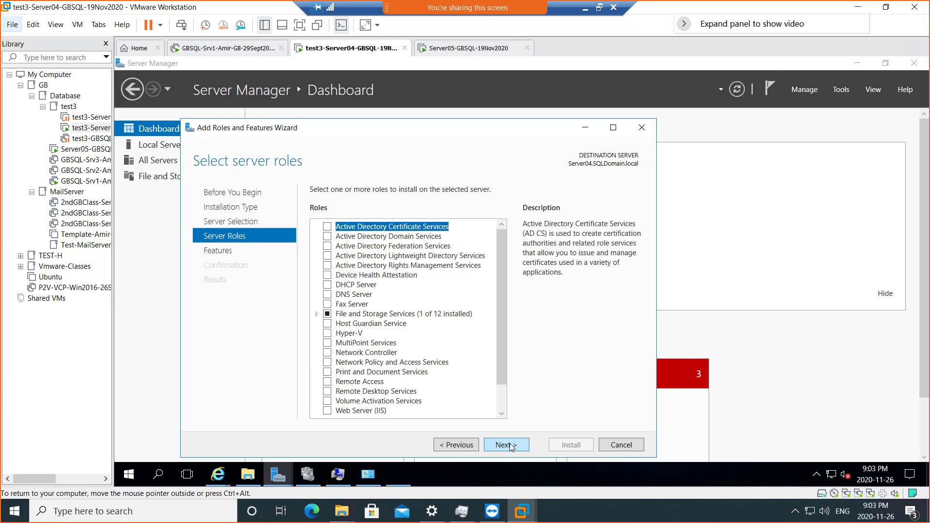
{"action": "left_click", "coordinate": [506, 444]}
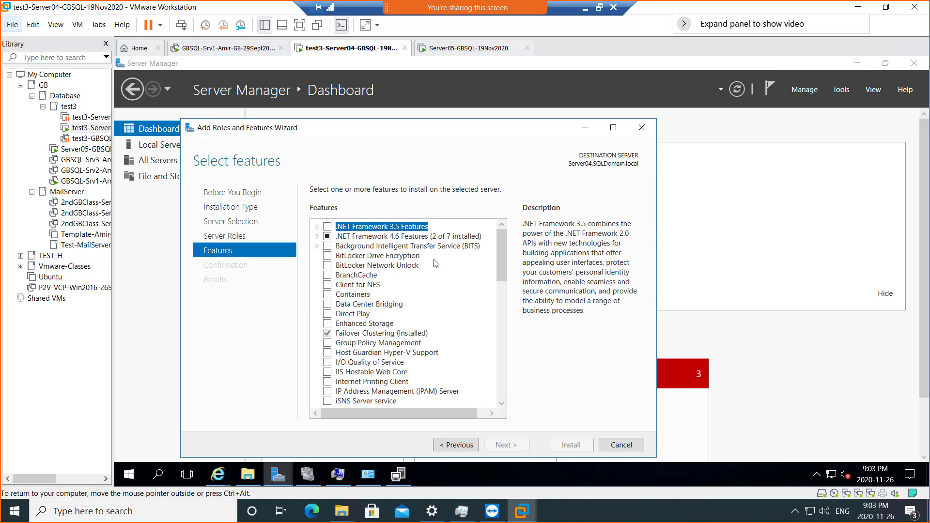
{"action": "left_click", "coordinate": [614, 446]}
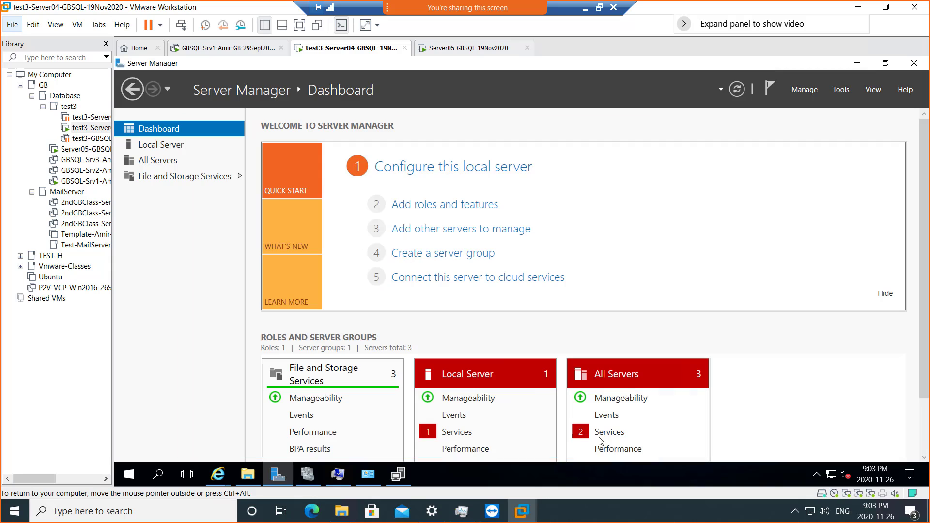
- Close the .NET Framework setup on Server04, and launch NDP47-KB3186497-x86-x64-AllOS-ENU on Server05, allowing it to make changes
{"action": "left_click", "coordinate": [401, 474]}
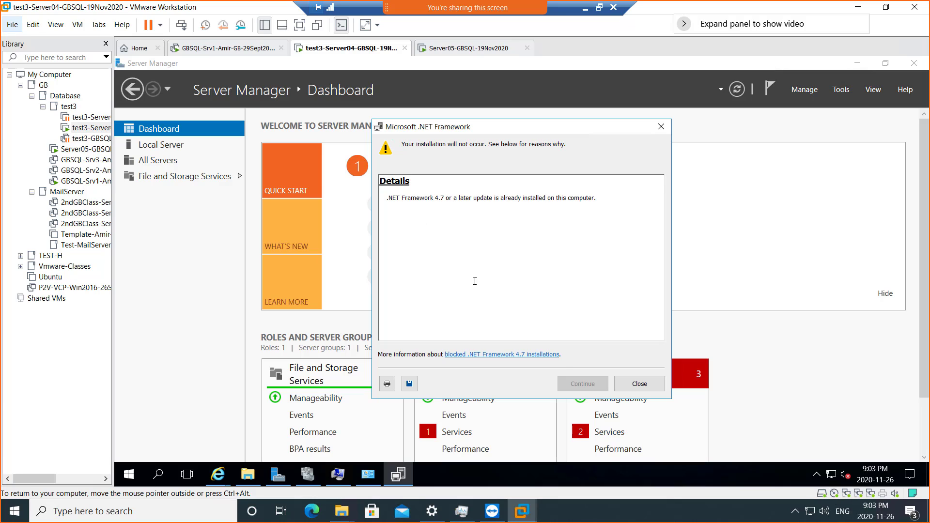
{"action": "left_click", "coordinate": [630, 390]}
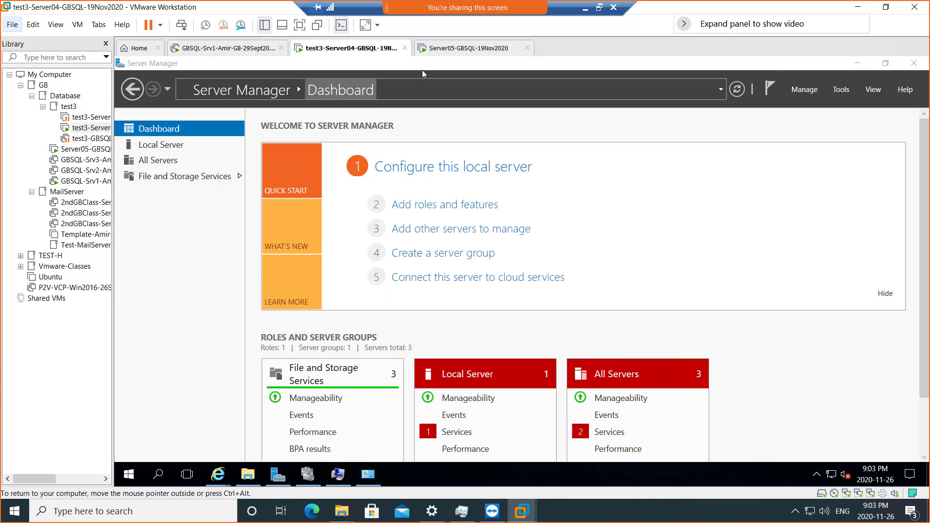
{"action": "left_click", "coordinate": [447, 51]}
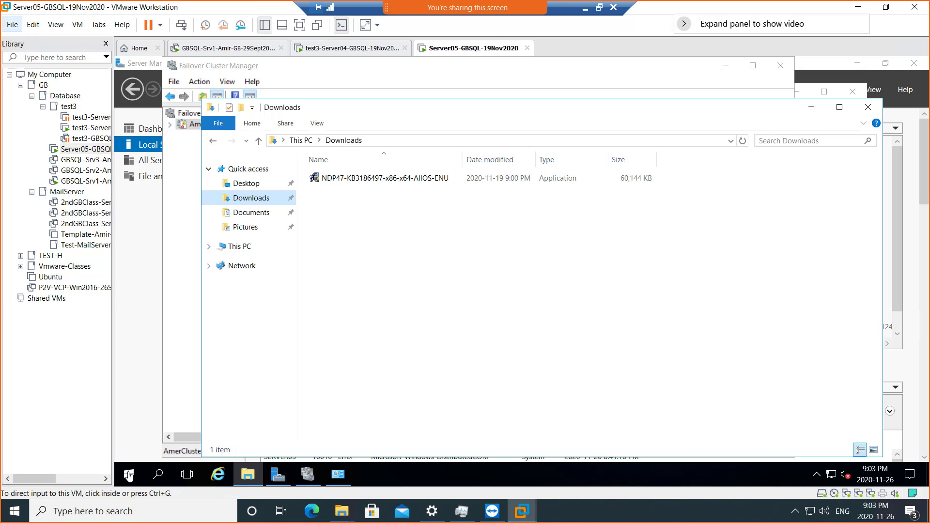
{"action": "double_click", "coordinate": [339, 187]}
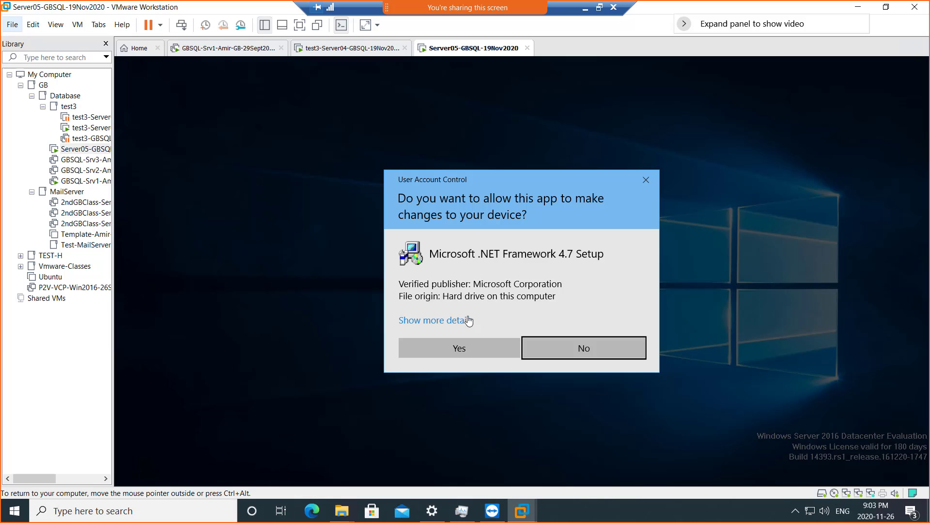
{"action": "left_click", "coordinate": [461, 355]}
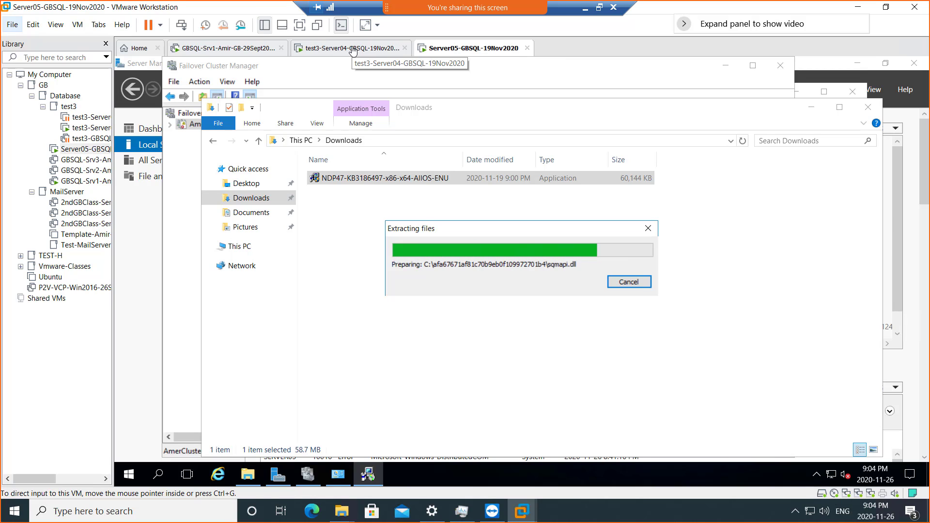
- Switch to OneNote, review the "NEW SQL SERVER CLUSTER INSTALLATION" instruction on the Week 13 - Failover Cluster page, and return to Server04
{"action": "left_click", "coordinate": [353, 49]}
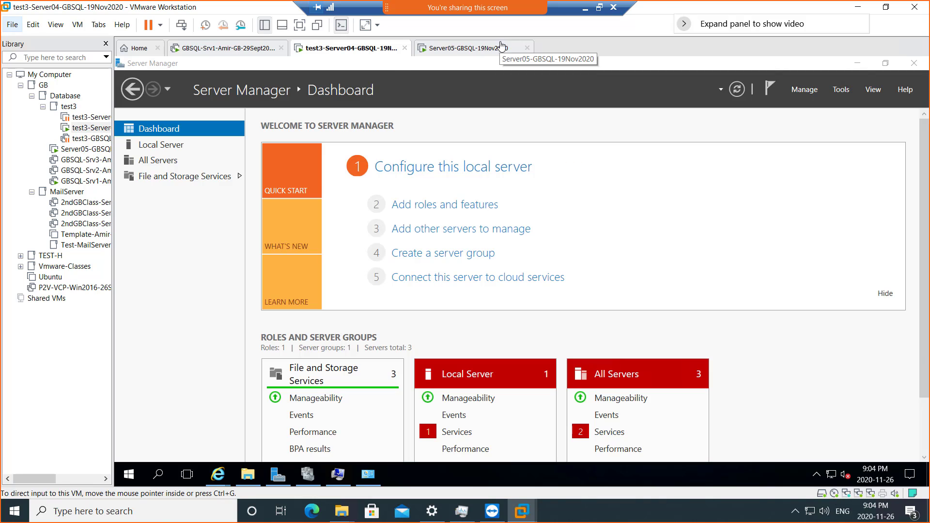
{"action": "left_click", "coordinate": [585, 11]}
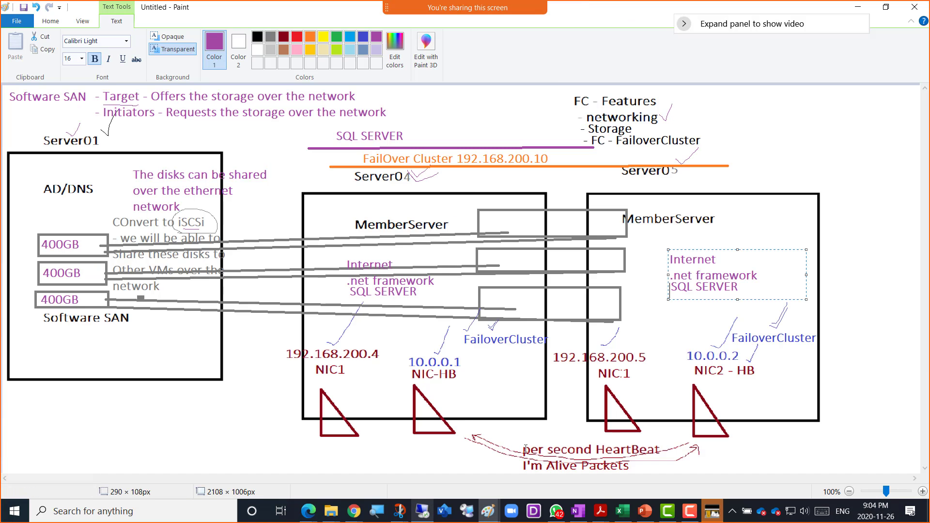
{"action": "left_click", "coordinate": [578, 511]}
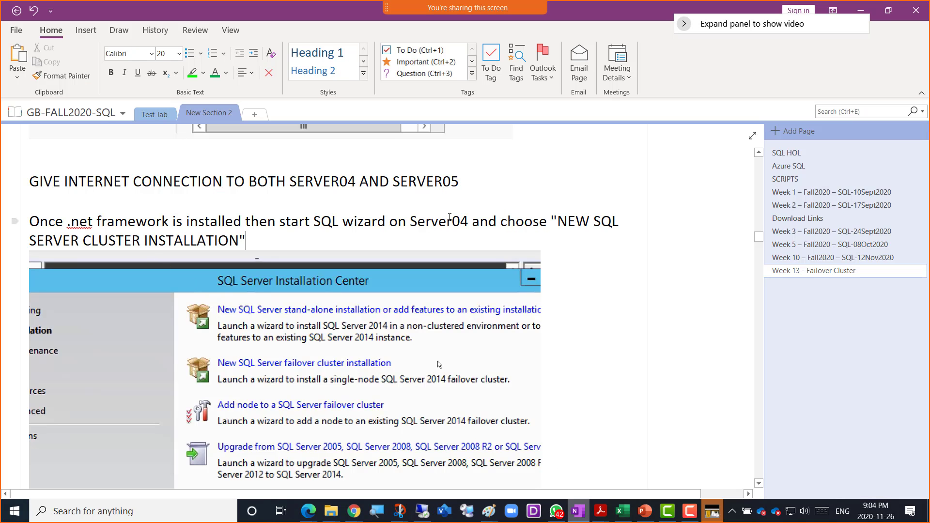
{"action": "scroll", "coordinate": [599, 254], "scroll_direction": "down", "scroll_amount": 1}
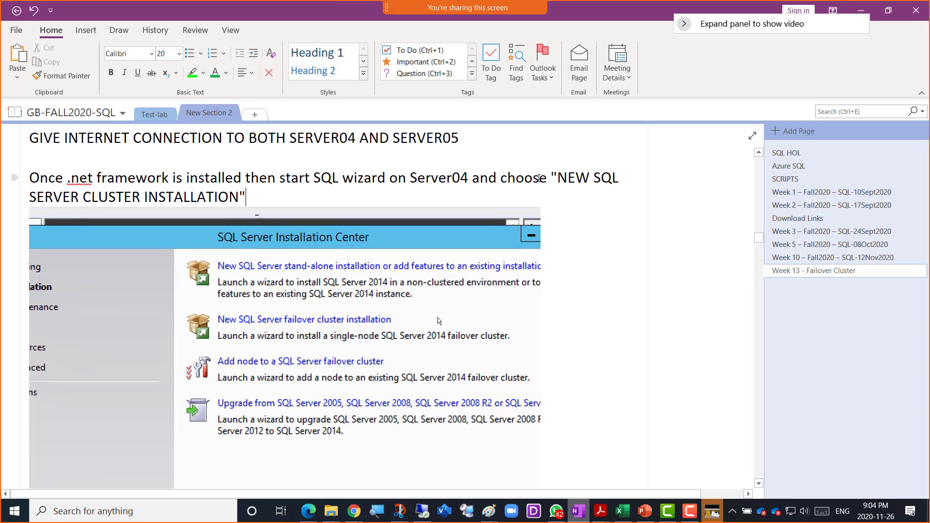
{"action": "left_click_drag", "start_coordinate": [553, 177], "coordinate": [241, 194]}
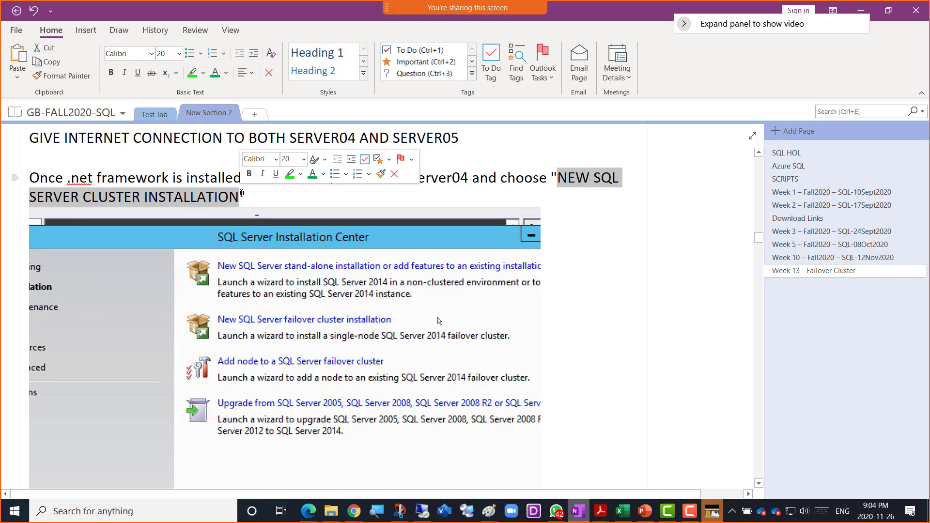
{"action": "key", "text": "alt+Tab"}
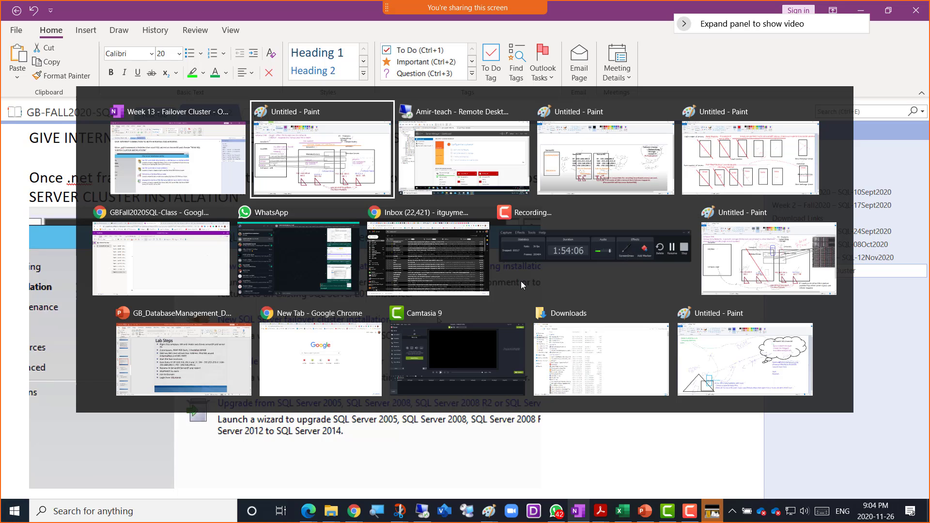
{"action": "key", "text": "alt+Tab"}
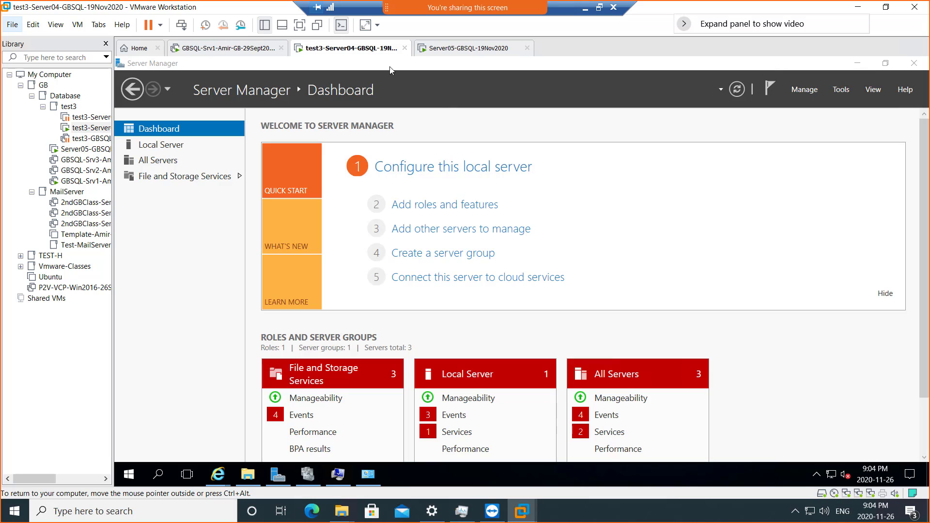
- Attach the SQLServer2016SP2-FullSlipstream ISO from D:\GB_Soft\SQLServer2016\SQL-Server-2016-Eval to the CD/DVD drive in Server04's virtual machine settings
{"action": "right_click", "coordinate": [342, 50]}
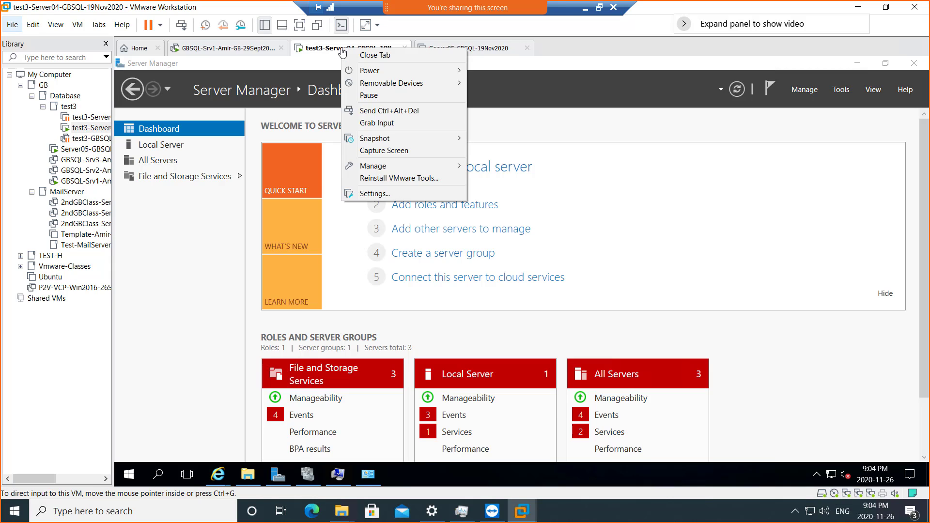
{"action": "left_click", "coordinate": [390, 193]}
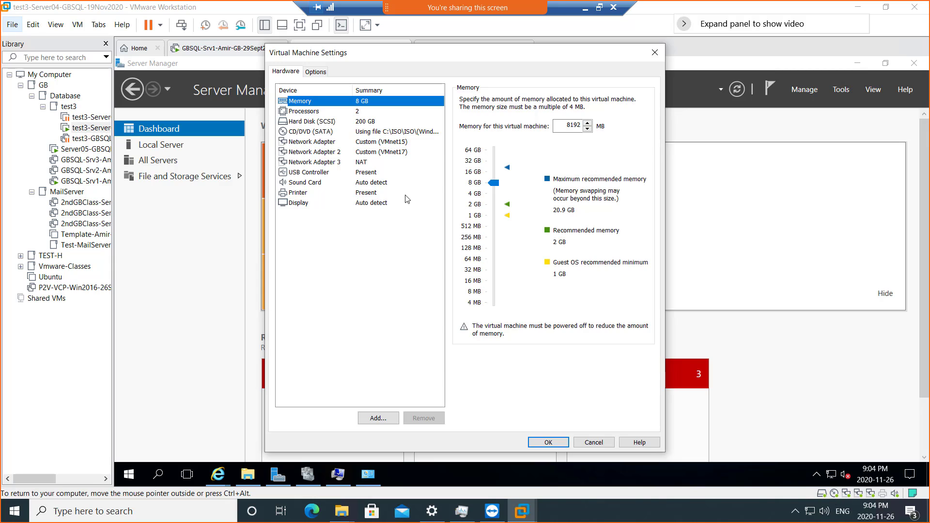
{"action": "left_click", "coordinate": [362, 132]}
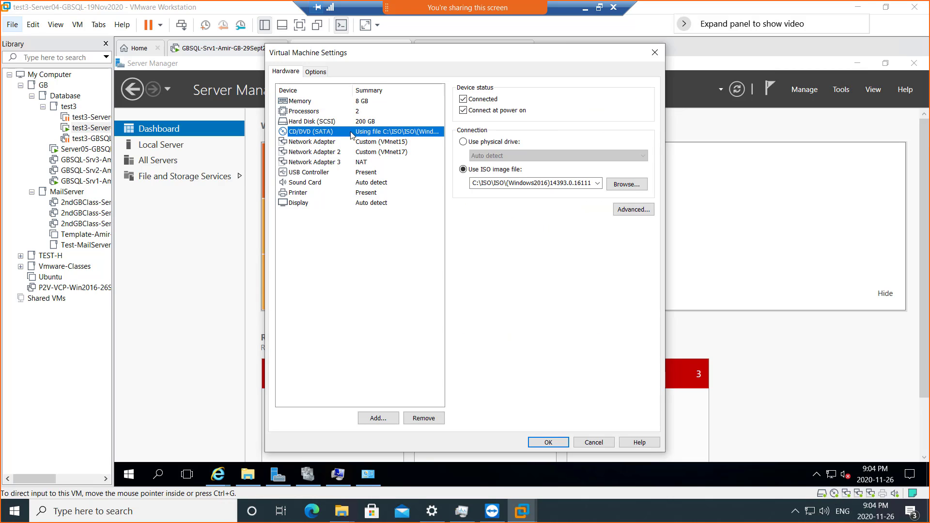
{"action": "left_click", "coordinate": [625, 184]}
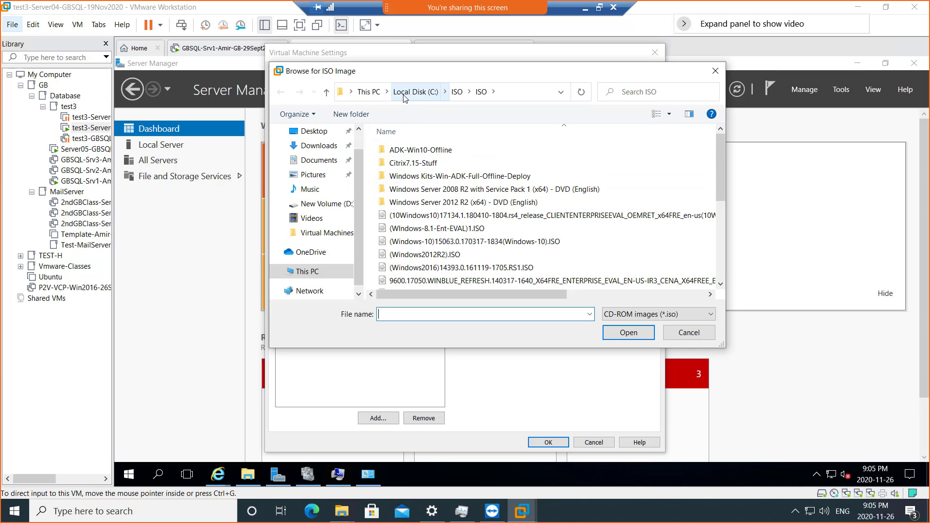
{"action": "left_click", "coordinate": [368, 91]}
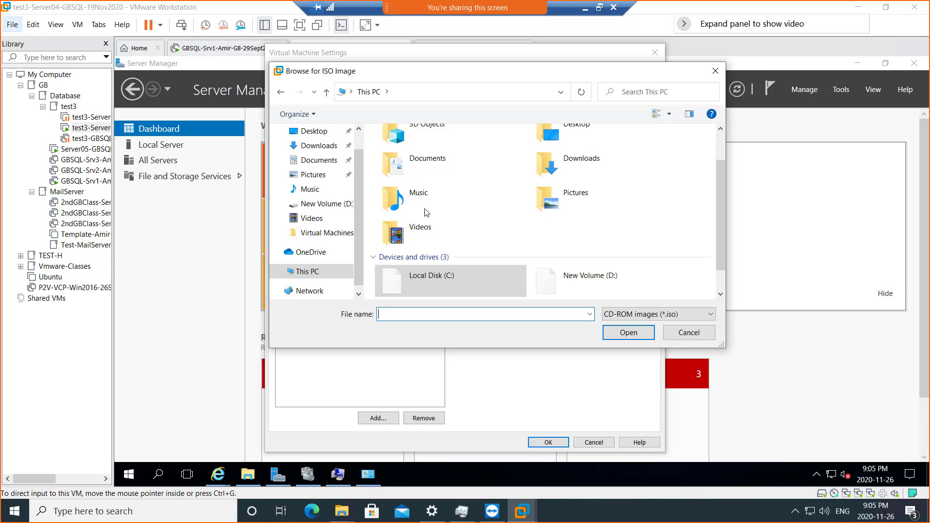
{"action": "double_click", "coordinate": [582, 278]}
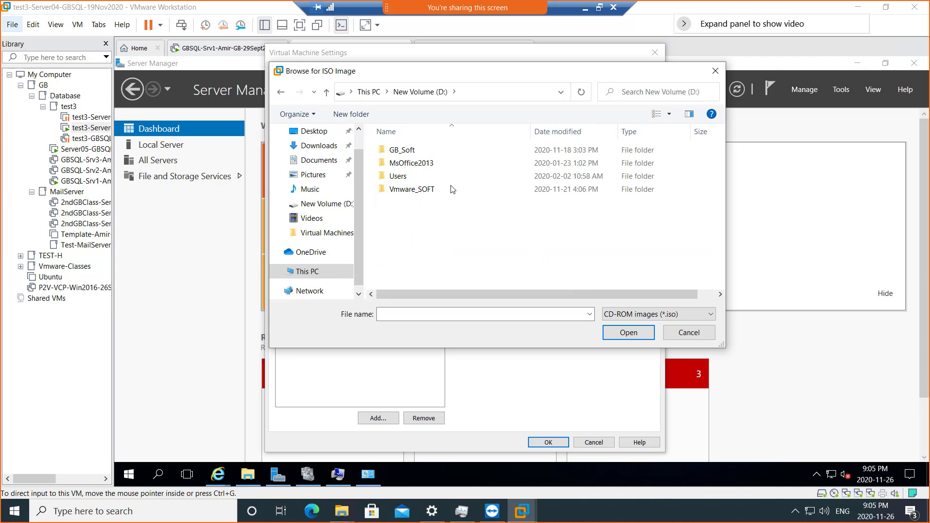
{"action": "double_click", "coordinate": [417, 154]}
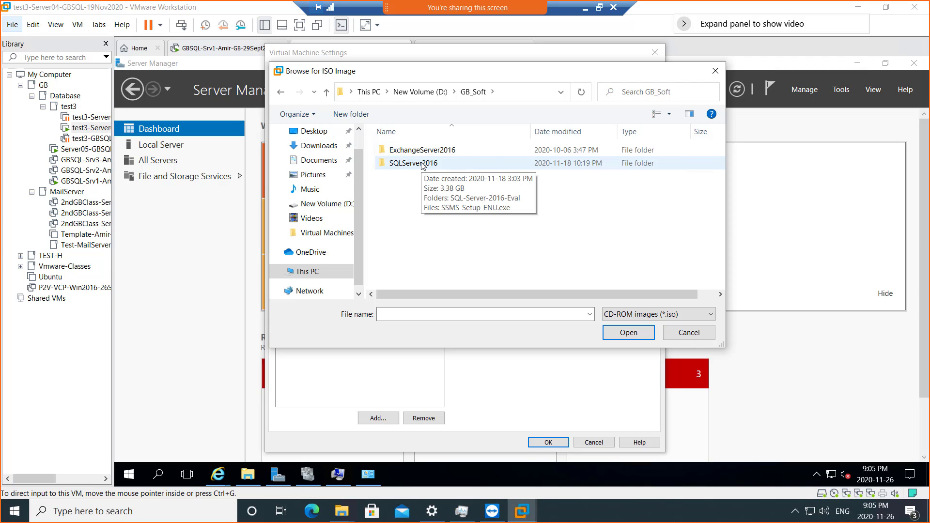
{"action": "double_click", "coordinate": [422, 165]}
{"action": "double_click", "coordinate": [422, 151]}
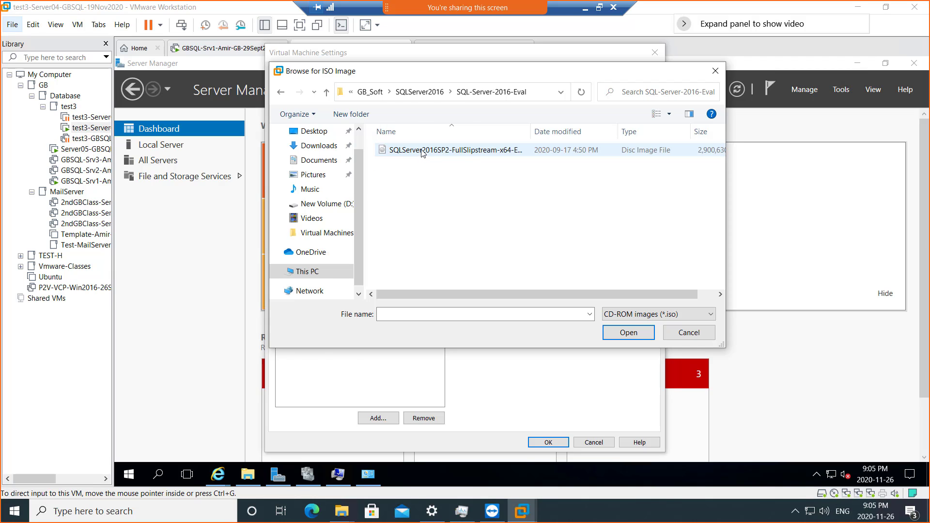
{"action": "double_click", "coordinate": [422, 150]}
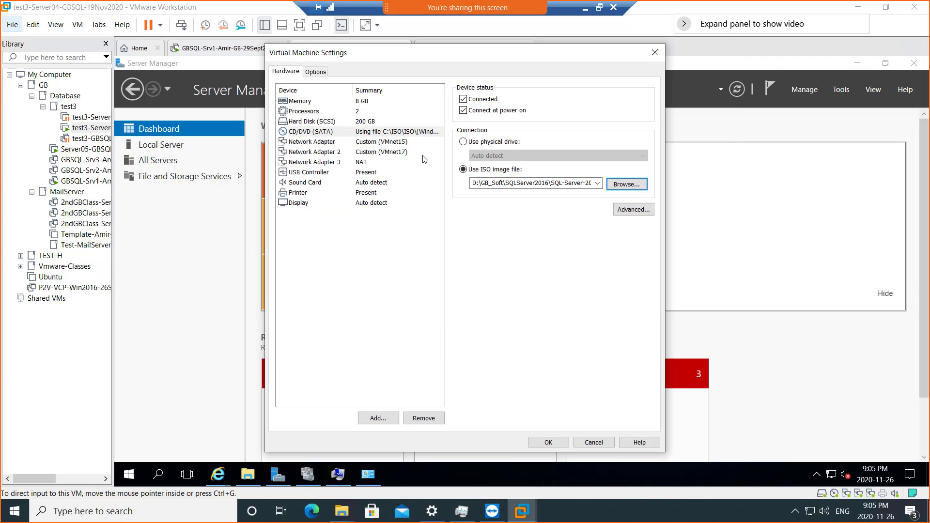
{"action": "left_click", "coordinate": [549, 442]}
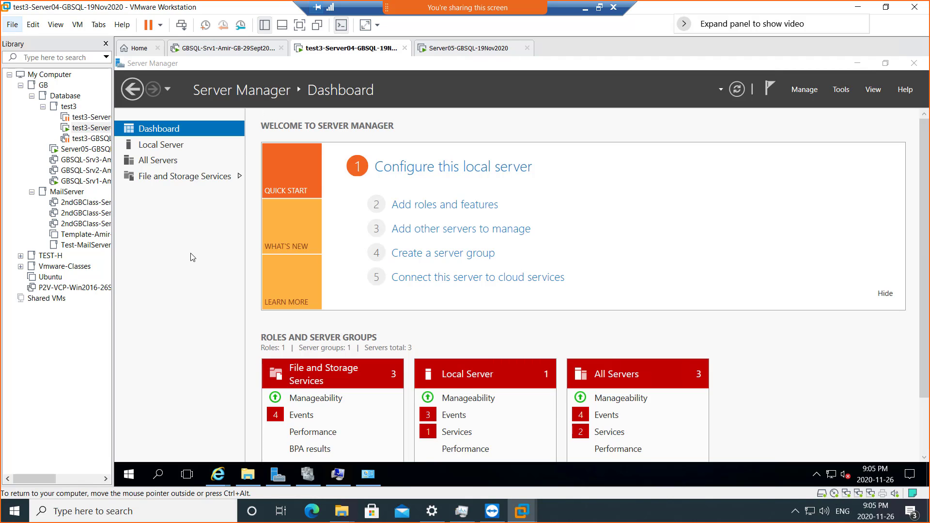
- Launch SQL Server 2016 setup from Server04's DVD drive (D:) and allow it to make changes
{"action": "left_click", "coordinate": [249, 478]}
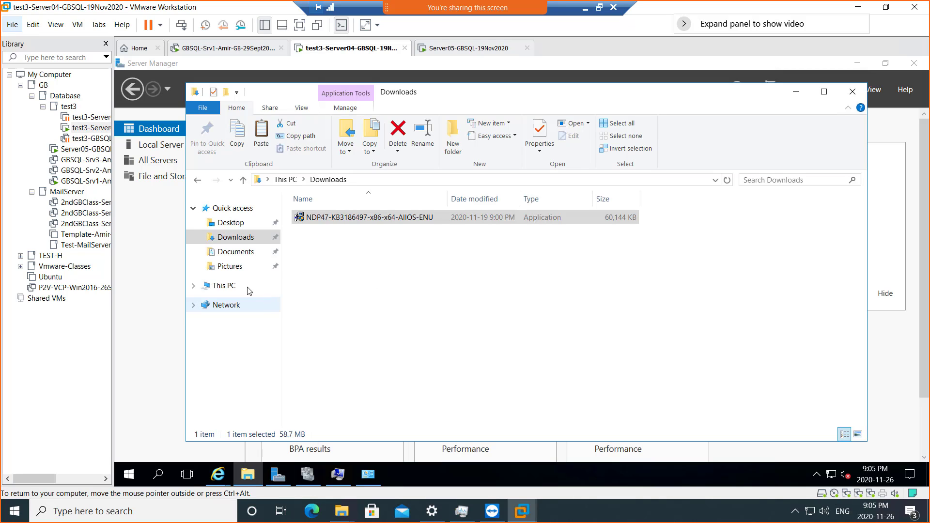
{"action": "left_click", "coordinate": [230, 288]}
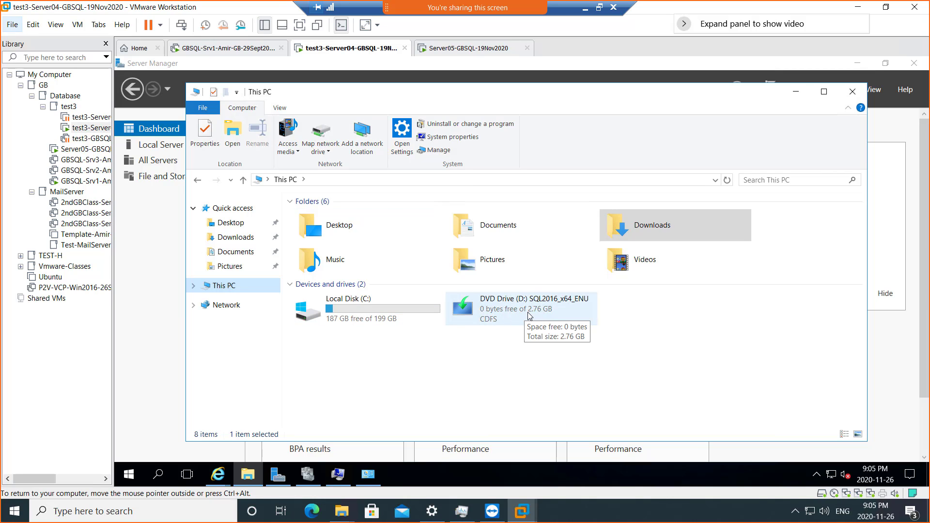
{"action": "double_click", "coordinate": [546, 308]}
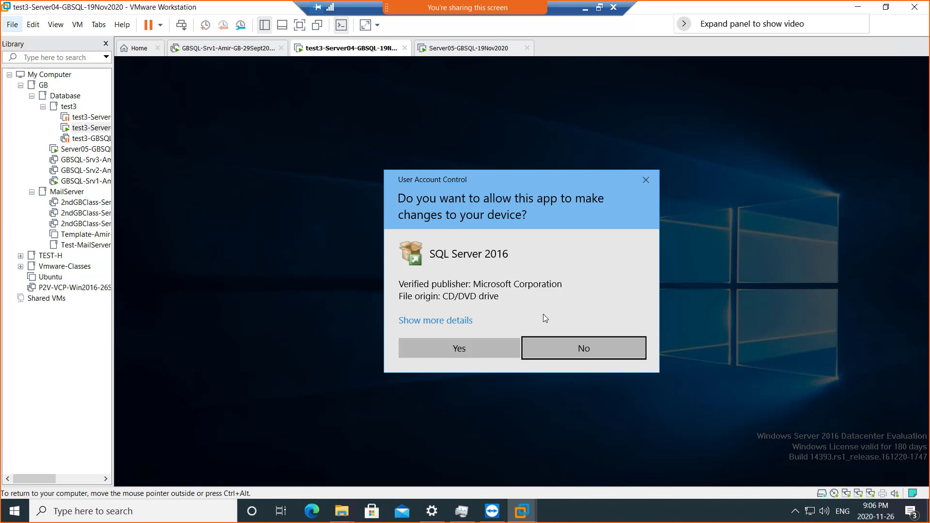
{"action": "left_click", "coordinate": [481, 346]}
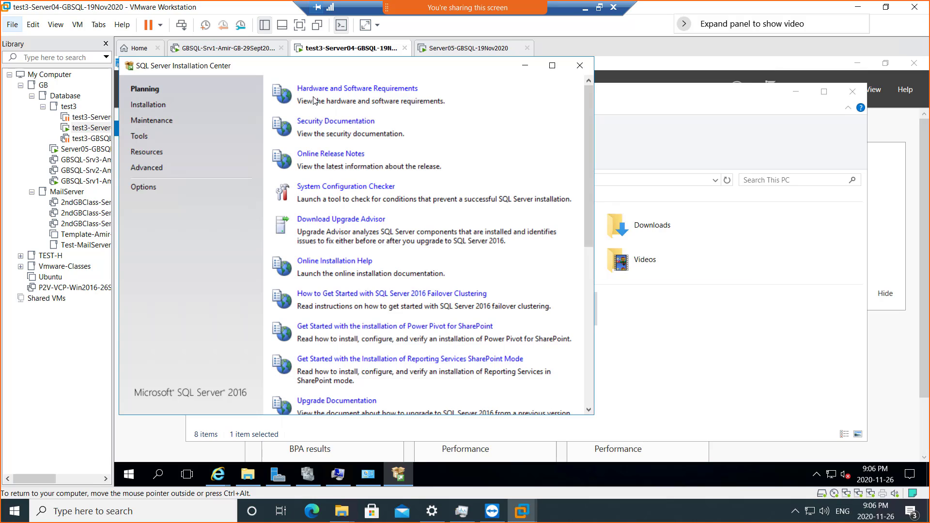
- Start a new SQL Server failover cluster installation using the free Evaluation edition
{"action": "left_click", "coordinate": [152, 110]}
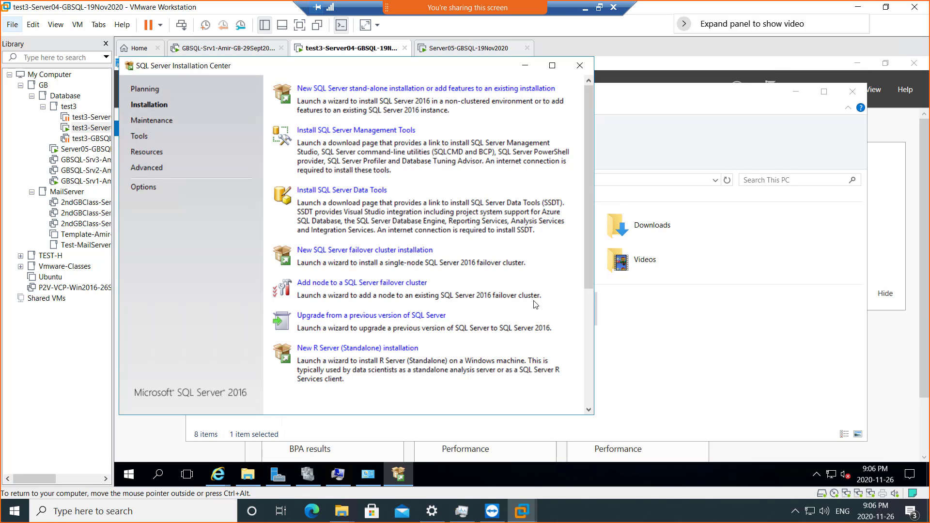
{"action": "left_click", "coordinate": [362, 251]}
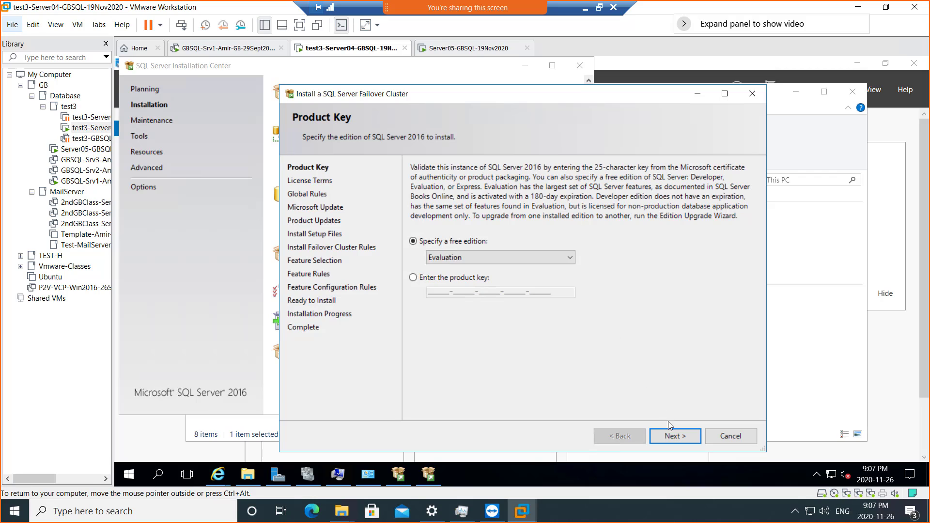
{"action": "left_click", "coordinate": [676, 437]}
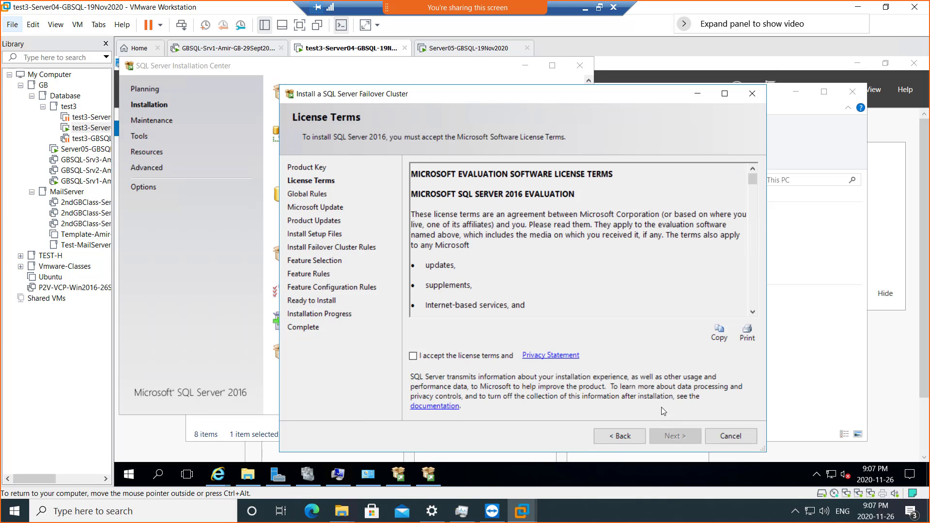
- Accept the SQL Server 2016 license terms and continue with Microsoft Update checking enabled
{"action": "left_click", "coordinate": [460, 356]}
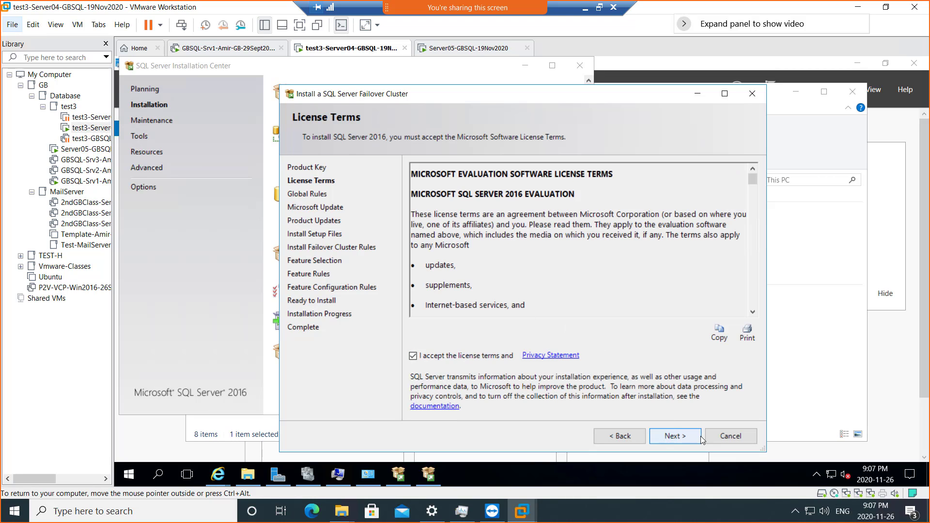
{"action": "left_click", "coordinate": [677, 438]}
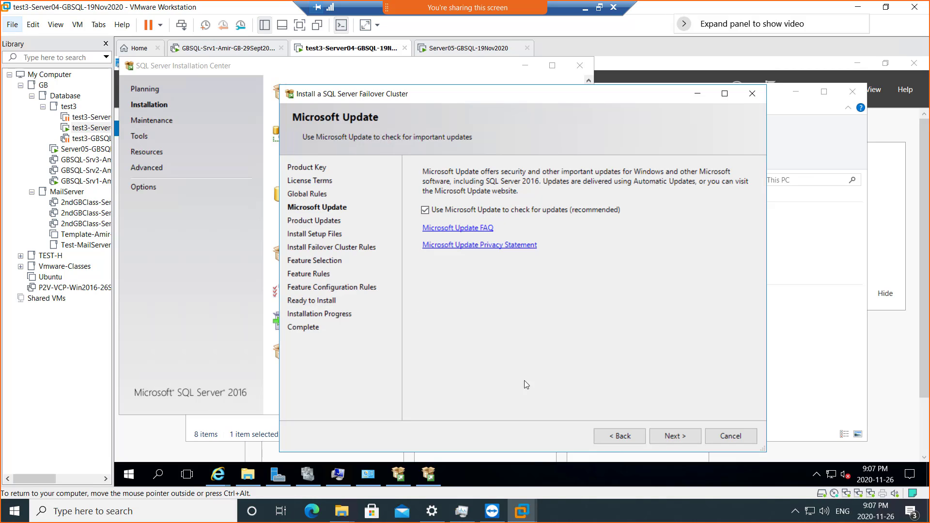
{"action": "left_click", "coordinate": [676, 436]}
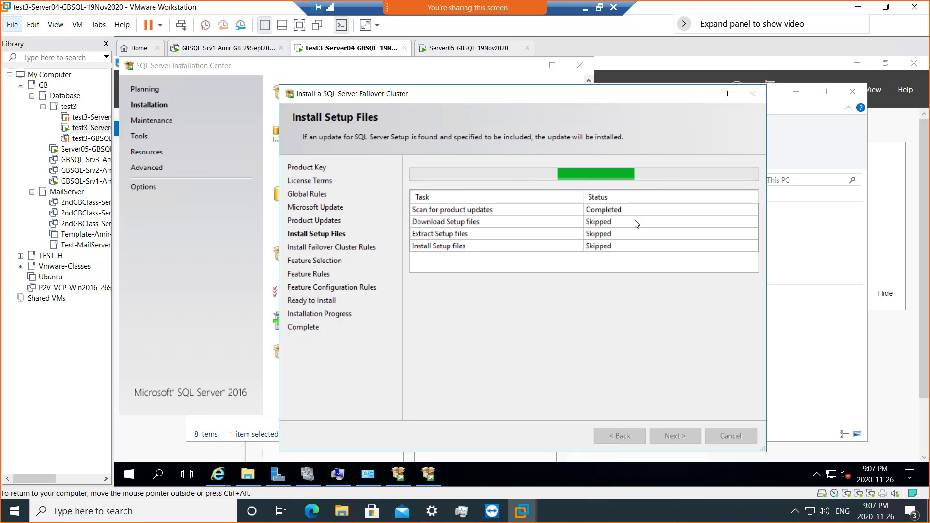
- Restore down the remote desktop session, switch to OneNote and move its window off the shared display
{"action": "left_click", "coordinate": [599, 8]}
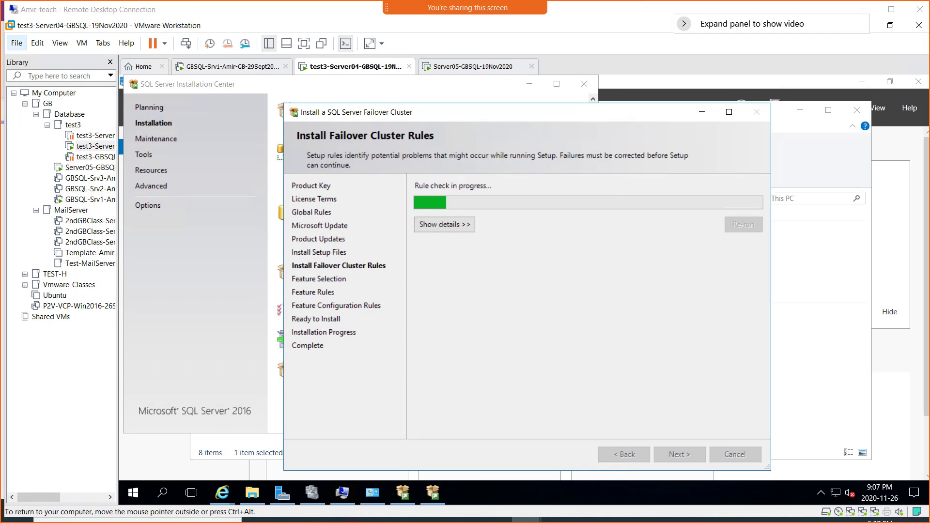
{"action": "key", "text": "alt+Tab"}
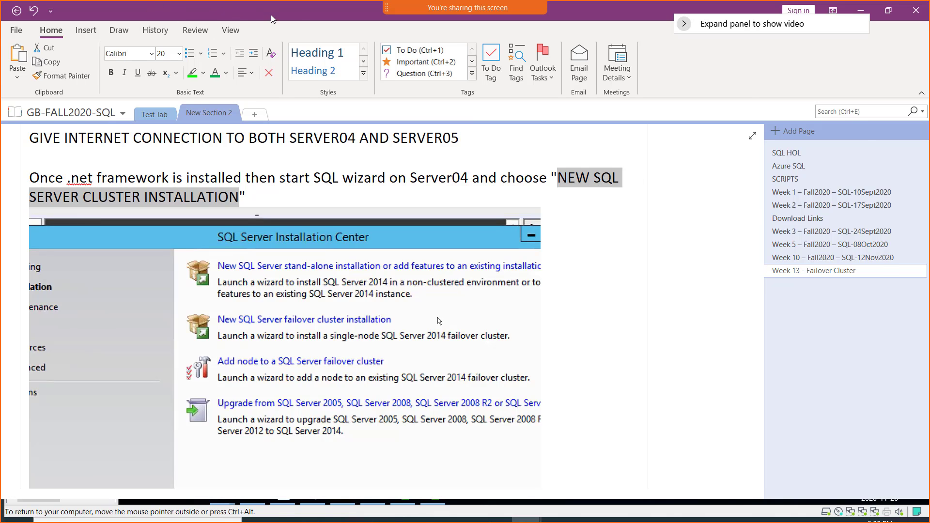
{"action": "left_click_drag", "start_coordinate": [272, 18], "coordinate": [929, 116]}
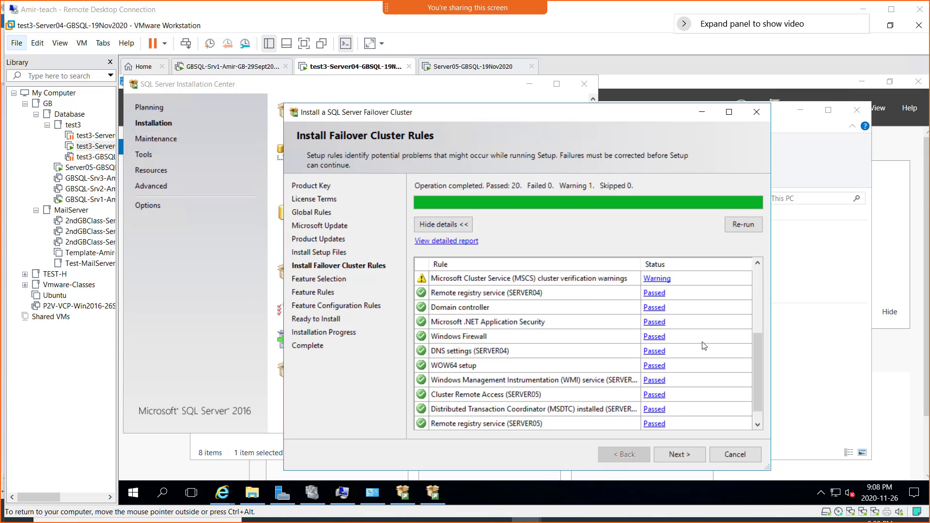
- Examine the Install Failover Cluster Rules results, including the details of the Microsoft Cluster Service (MSCS) cluster verification warnings
{"action": "left_click", "coordinate": [759, 282]}
{"action": "left_click_drag", "start_coordinate": [759, 288], "coordinate": [762, 329]}
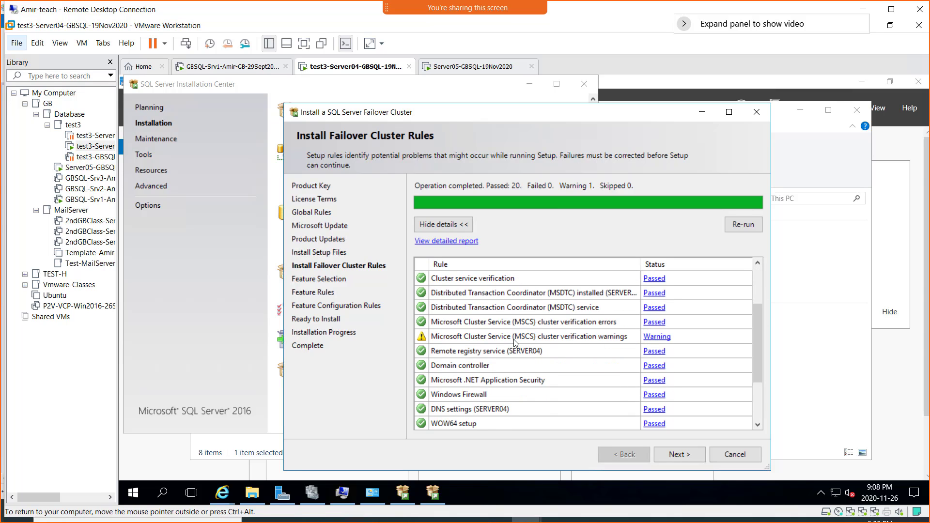
{"action": "left_click", "coordinate": [649, 339]}
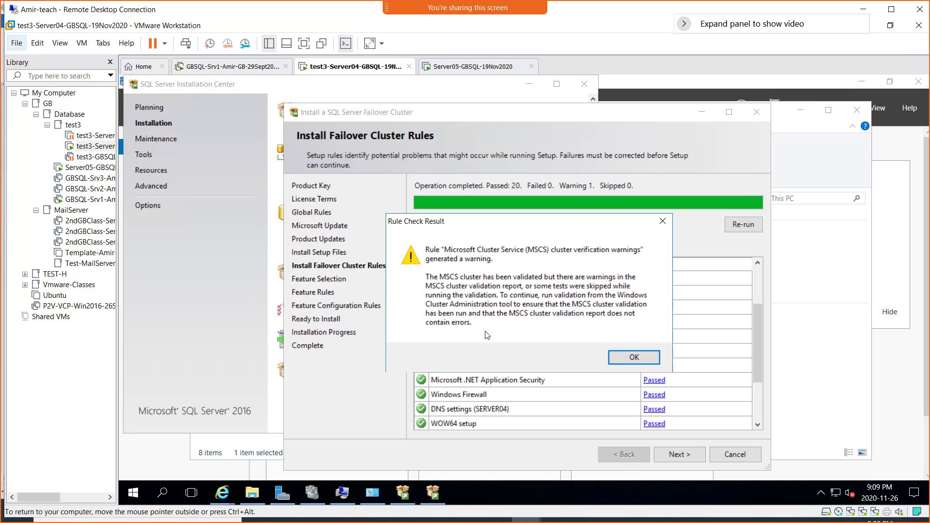
{"action": "left_click", "coordinate": [627, 359]}
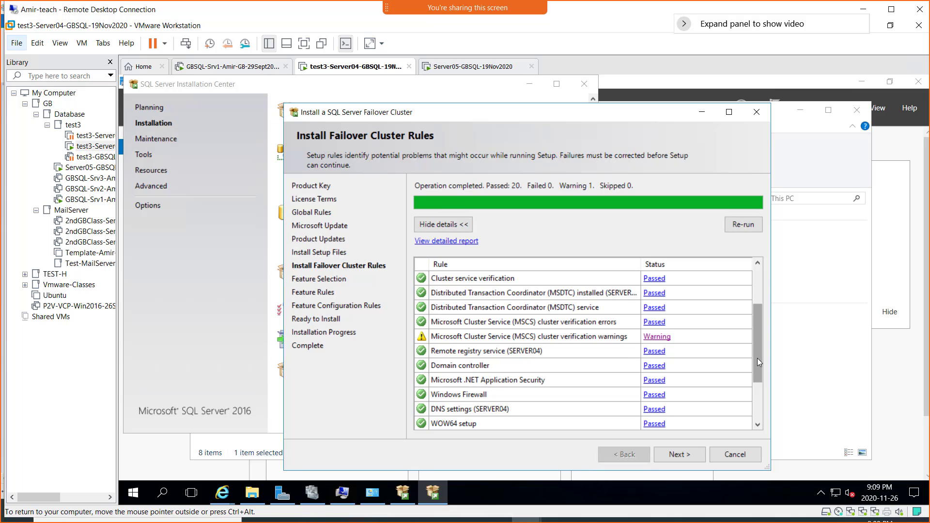
{"action": "mouse_move", "coordinate": [757, 358]}
{"action": "left_mouse_down"}
{"action": "mouse_move", "coordinate": [753, 408]}
{"action": "mouse_move", "coordinate": [757, 323]}
{"action": "mouse_move", "coordinate": [758, 355]}
{"action": "left_mouse_up"}
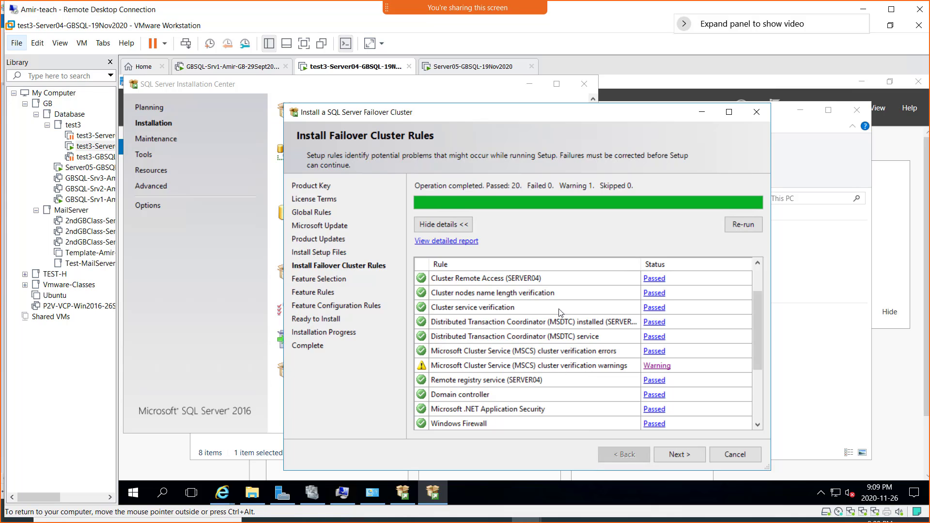
- Select Database Engine Services, Client Tools Connectivity, Client Tools Backwards Compatibility and Client Tools SDK as features, and continue to Instance Configuration
{"action": "left_click", "coordinate": [679, 457]}
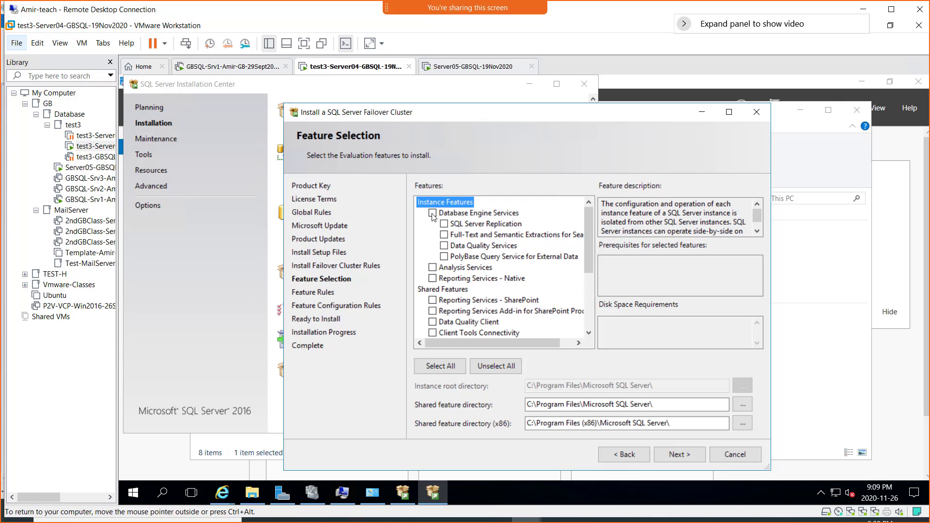
{"action": "left_click", "coordinate": [432, 214]}
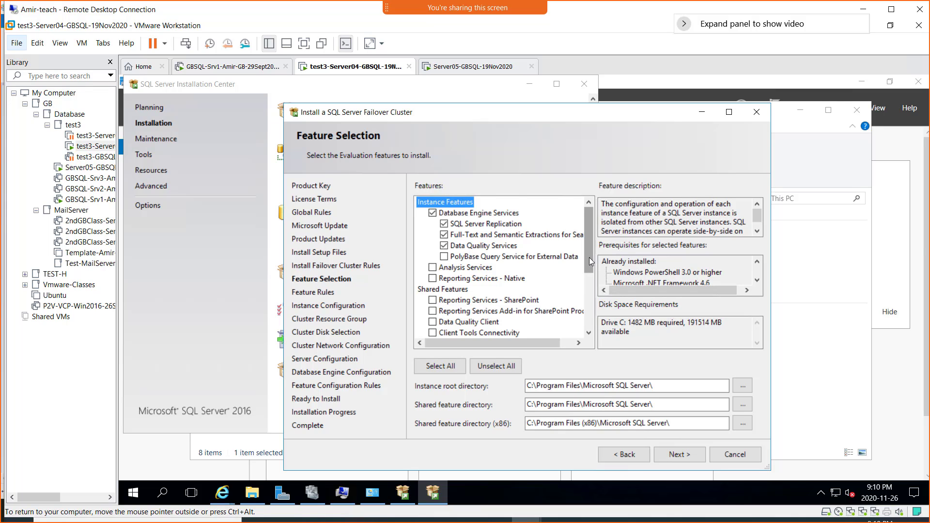
{"action": "left_click_drag", "start_coordinate": [588, 257], "coordinate": [591, 302]}
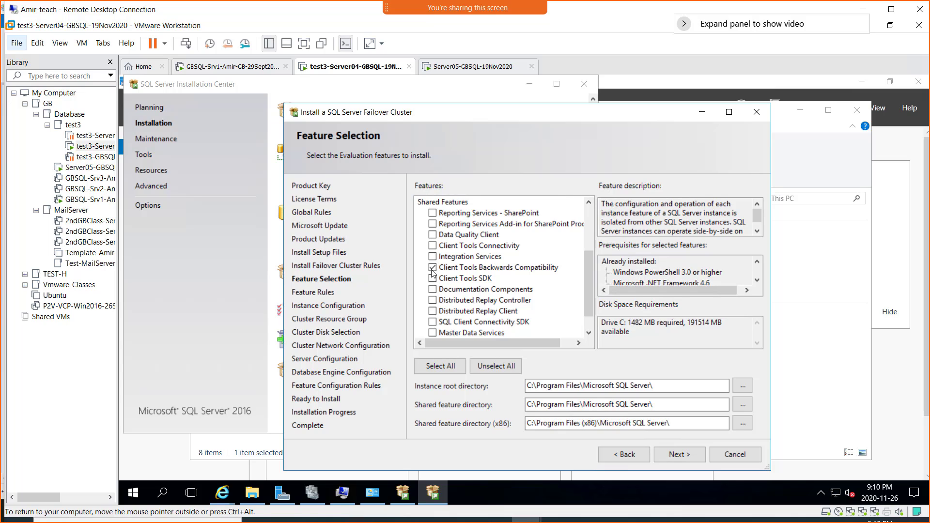
{"action": "left_click", "coordinate": [432, 278]}
{"action": "left_click", "coordinate": [433, 246]}
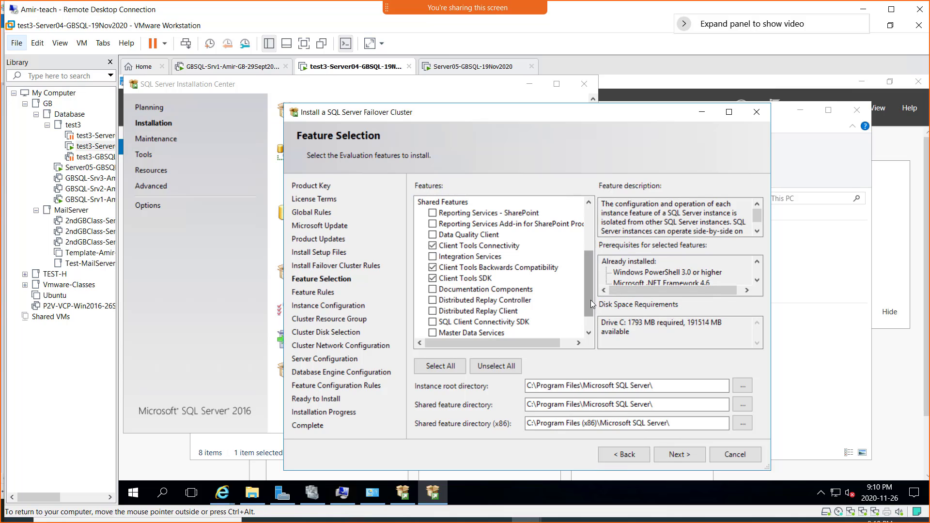
{"action": "left_click_drag", "start_coordinate": [591, 306], "coordinate": [589, 239]}
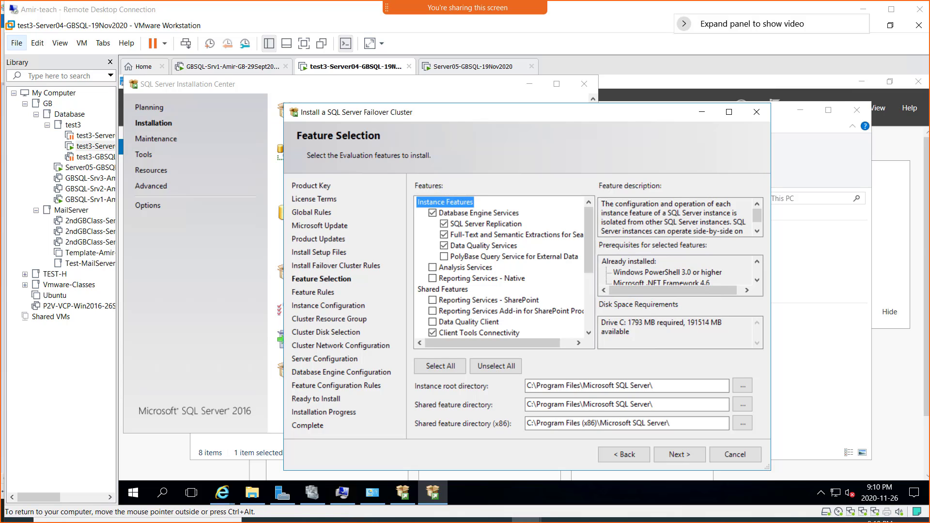
{"action": "left_click", "coordinate": [678, 456]}
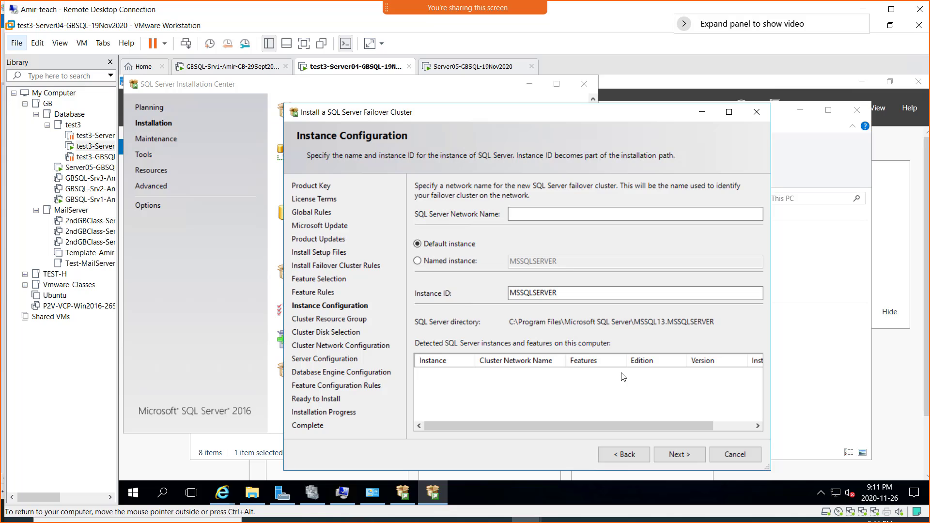
- Hide the VMware library list and enter GBCluster as the SQL Server Network Name
{"action": "left_click", "coordinate": [110, 62]}
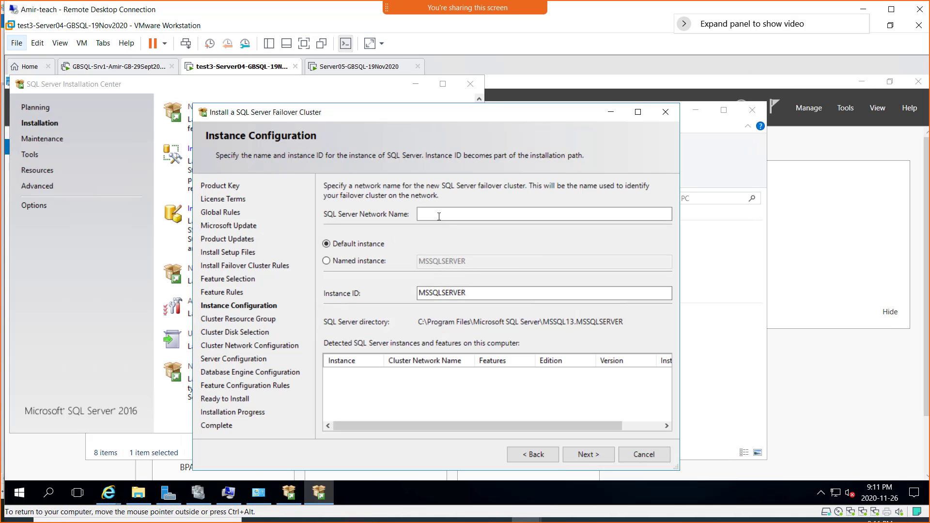
{"action": "left_click", "coordinate": [439, 216]}
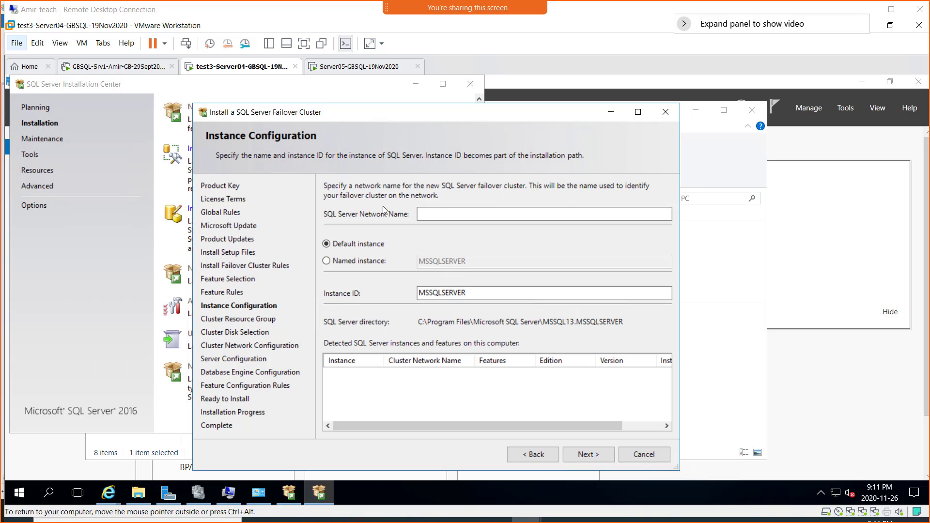
{"action": "left_click", "coordinate": [444, 216]}
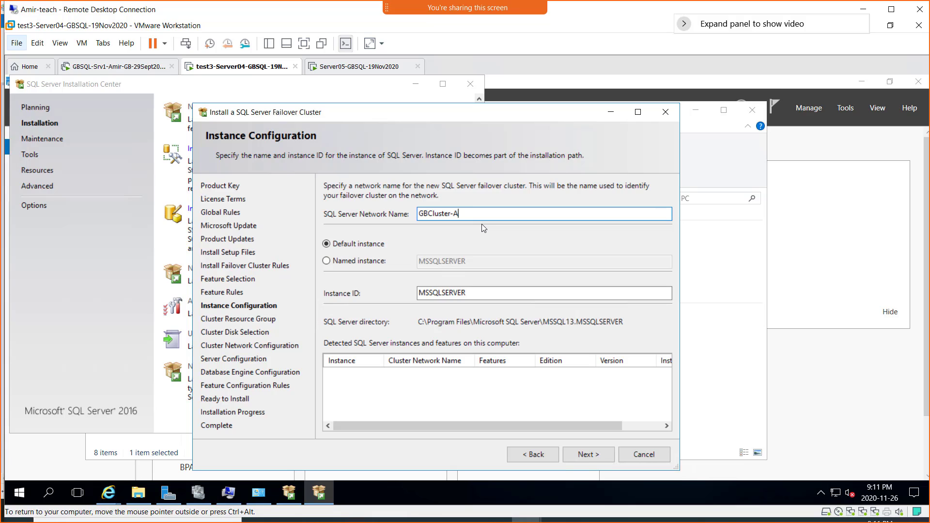
{"action": "key", "text": "BackSpace"}
{"action": "key", "text": "BackSpace"}
- Choose a named instance, name it Eval, and continue to Cluster Resource Group
{"action": "left_click", "coordinate": [354, 263]}
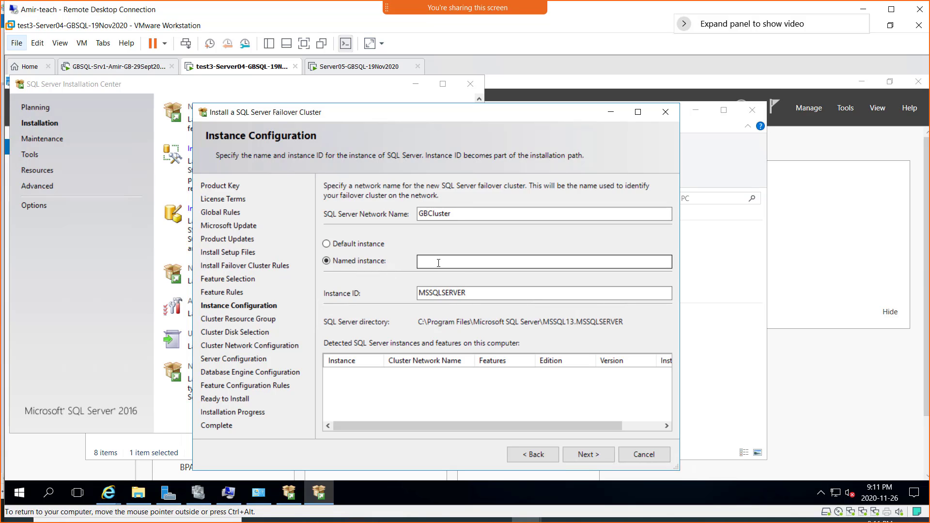
{"action": "left_click", "coordinate": [438, 263]}
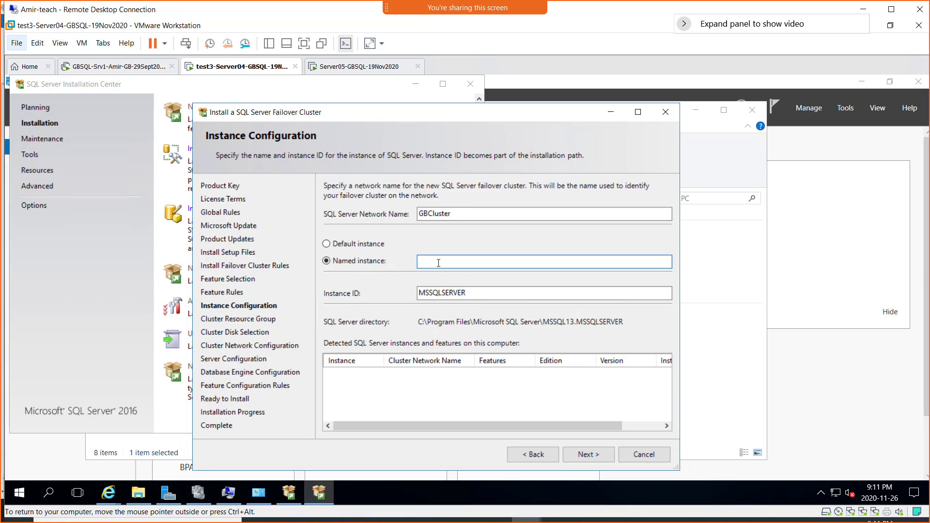
{"action": "type", "text": "Eval"}
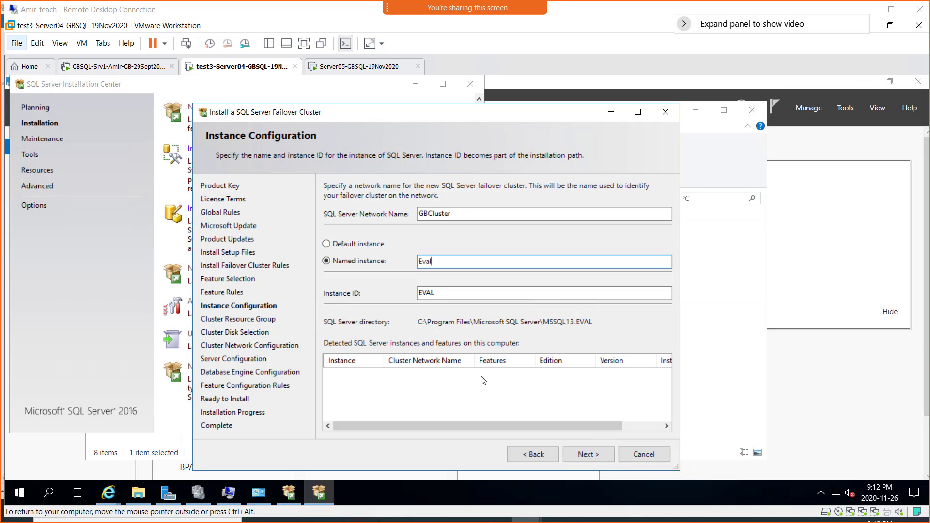
{"action": "left_click", "coordinate": [587, 454]}
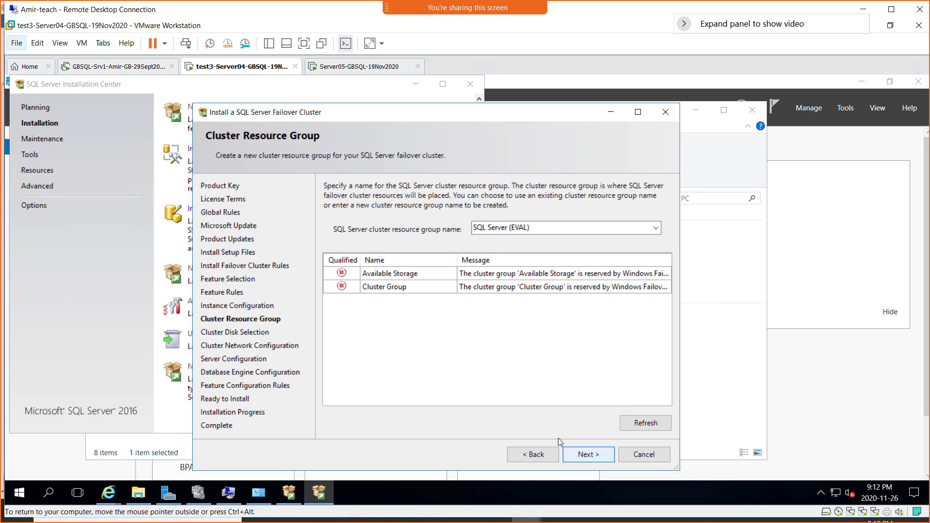
- Accept SQL Server (EVAL) as the cluster resource group, include Cluster Disk 3 alongside Cluster Disk 2, and continue to Cluster Network Configuration
{"action": "left_click", "coordinate": [585, 456]}
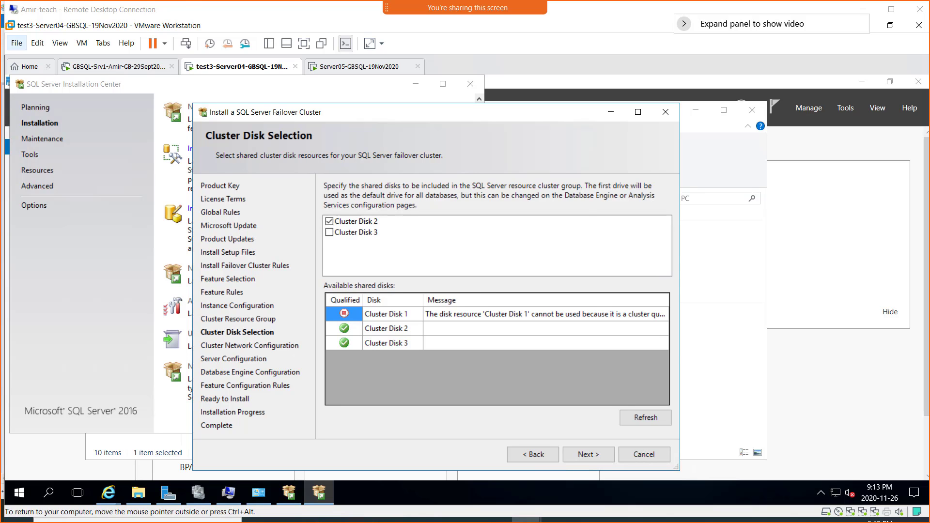
{"action": "key", "text": "alt+Tab"}
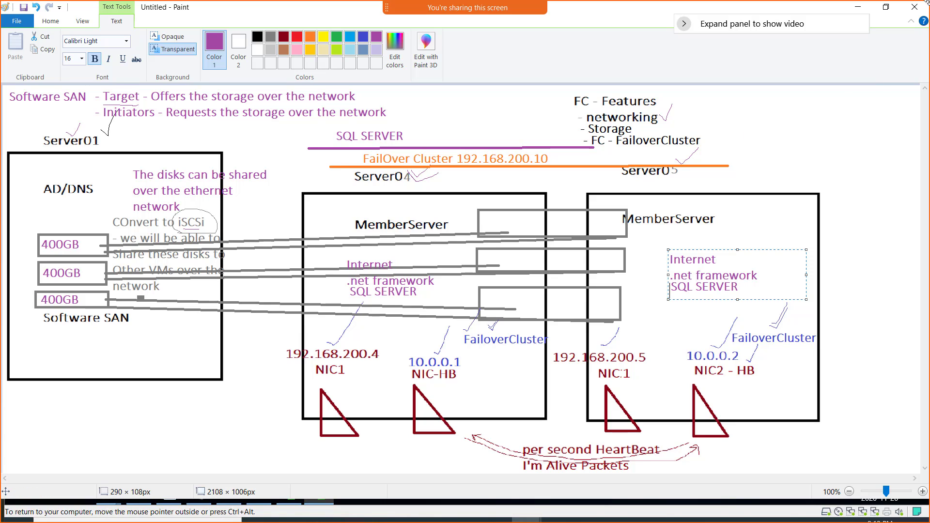
{"action": "left_click", "coordinate": [857, 7]}
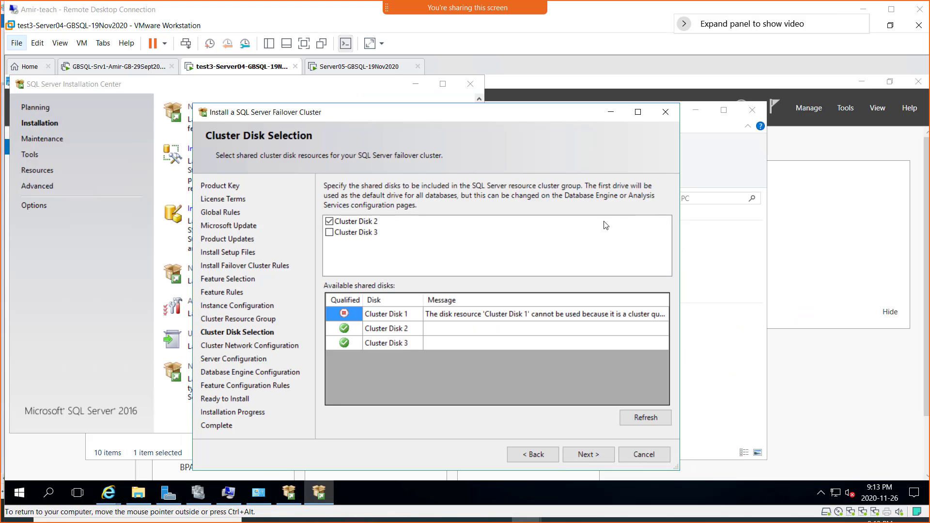
{"action": "left_click", "coordinate": [329, 233]}
{"action": "left_click", "coordinate": [585, 455]}
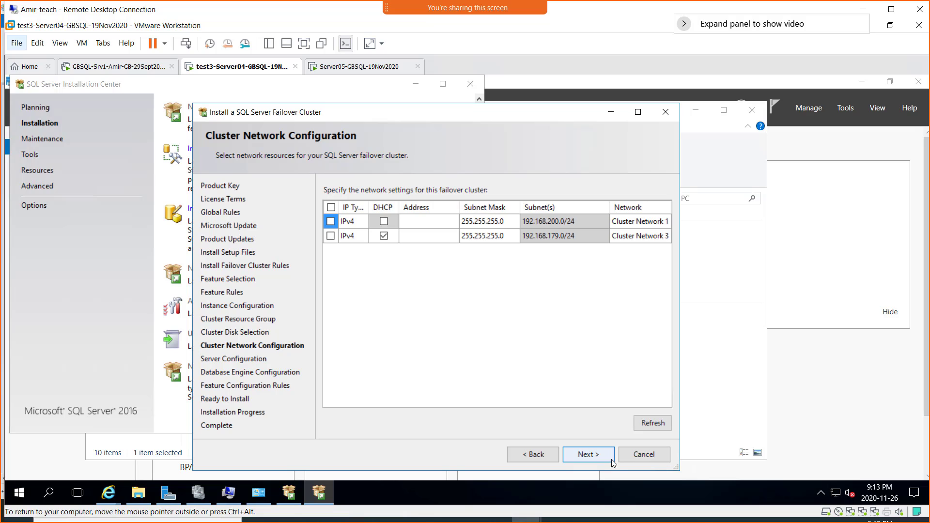
- Enable the IPv4 entry for Cluster Network 1 and set its address to 192.168.200.11
{"action": "left_click", "coordinate": [413, 223]}
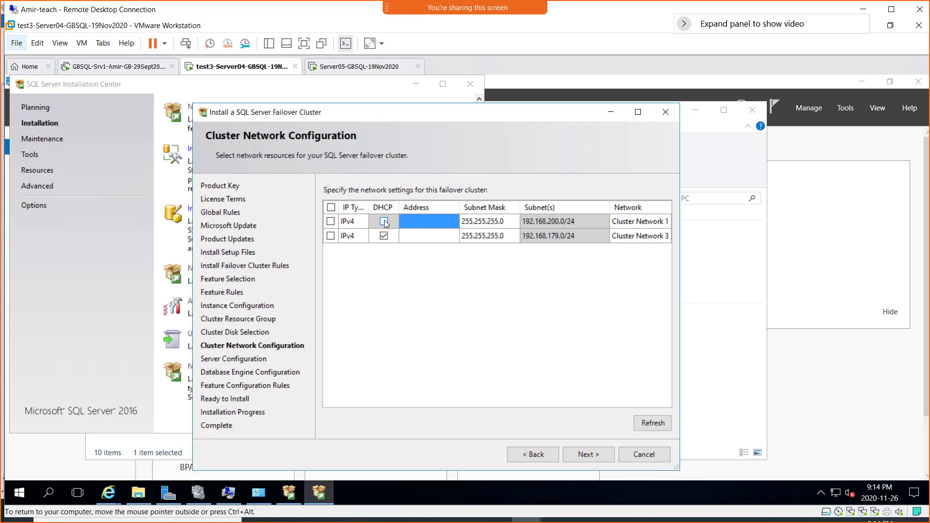
{"action": "left_click", "coordinate": [331, 221]}
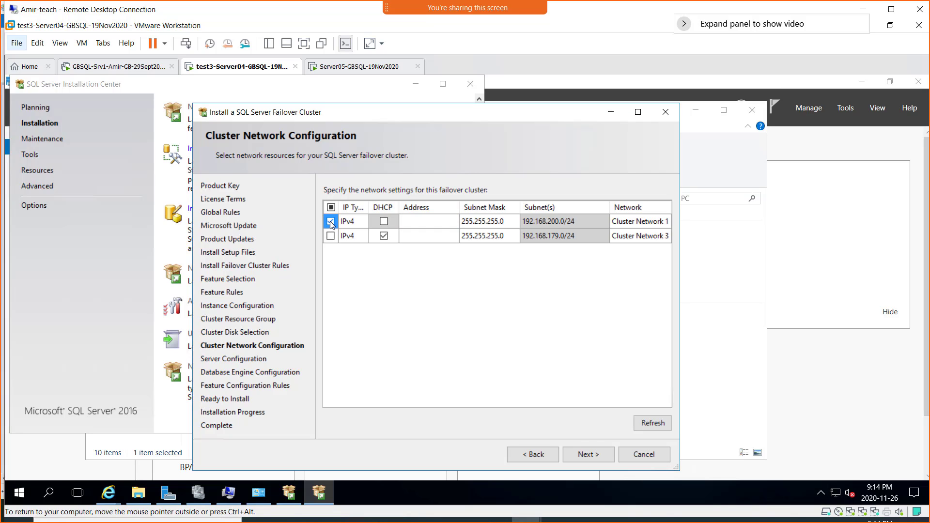
{"action": "left_click", "coordinate": [413, 221]}
{"action": "type", "text": "192.168.200.11"}
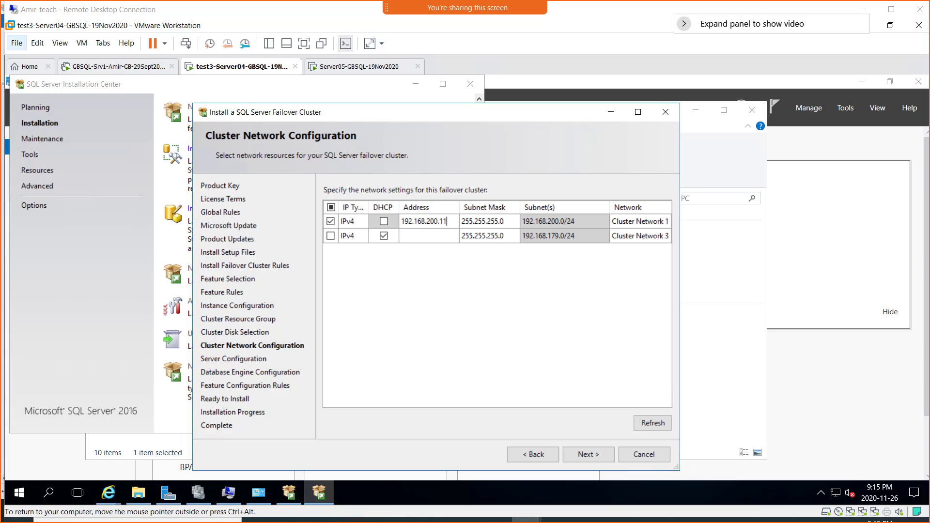
- Switch to the Paint diagram, add the text 192.168.200.11 beside the SQL SERVER label, and return to the cluster setup
{"action": "key", "text": "alt+Tab"}
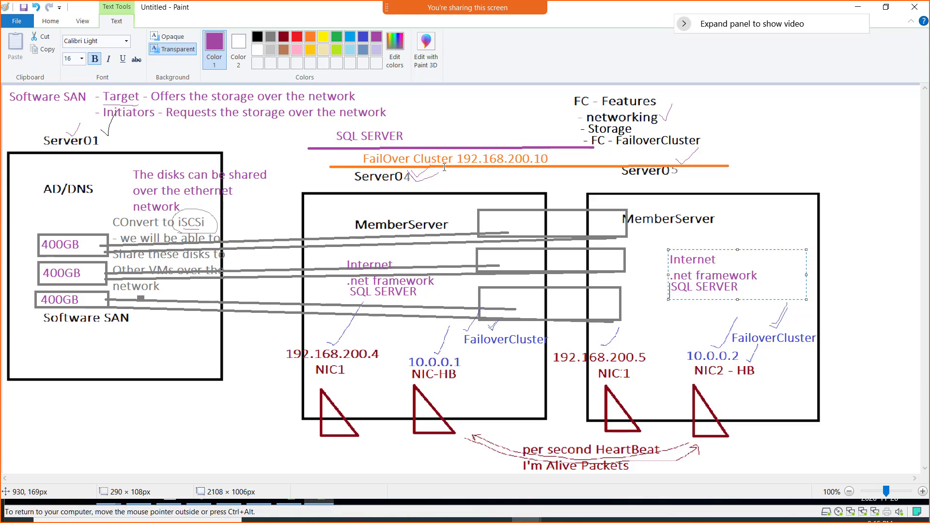
{"action": "left_click", "coordinate": [417, 127]}
{"action": "left_click", "coordinate": [417, 126]}
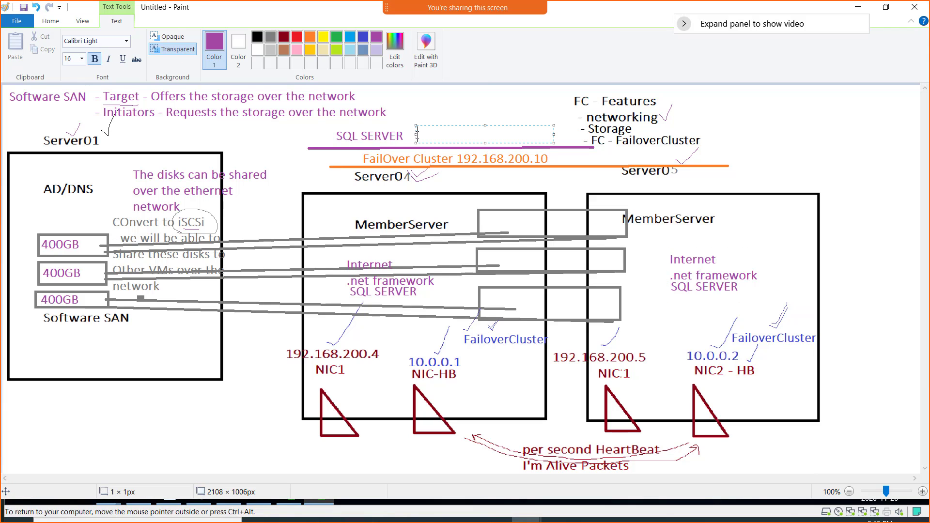
{"action": "type", "text": "192.168.200.11"}
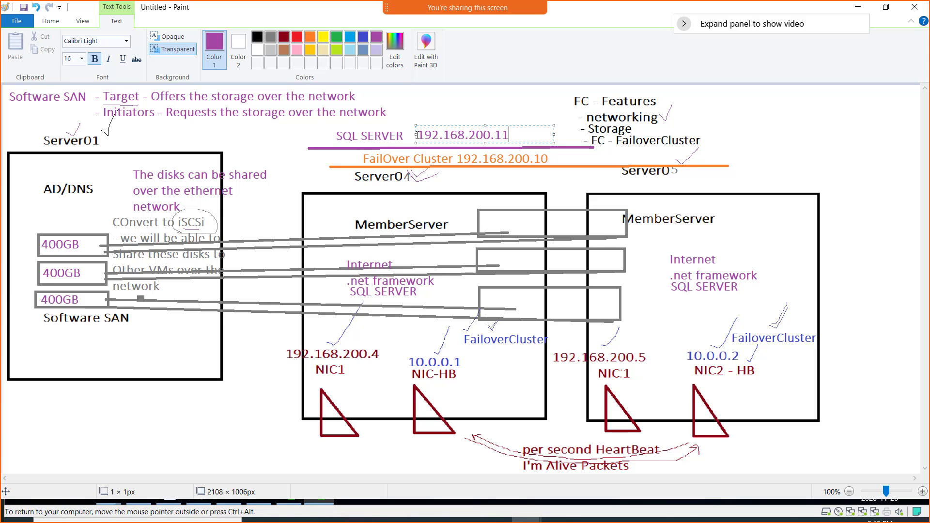
{"action": "left_click", "coordinate": [728, 122]}
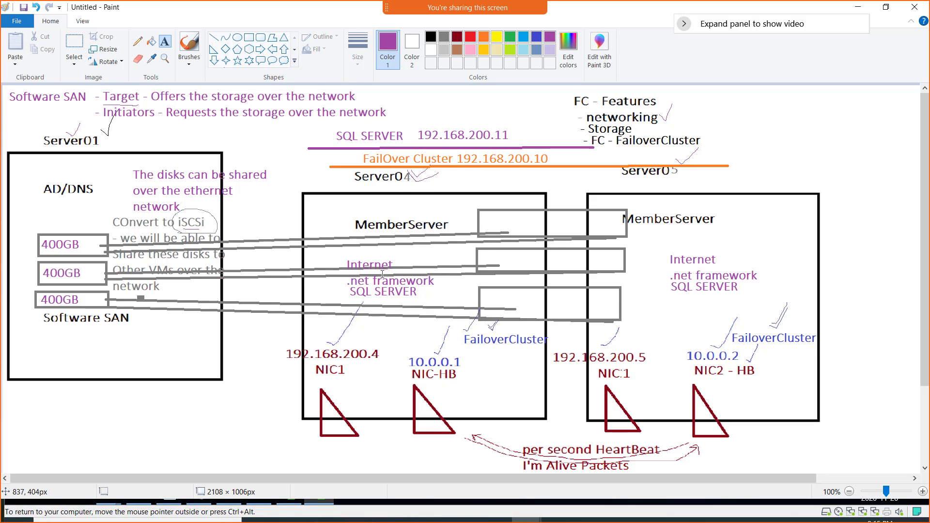
{"action": "key", "text": "alt+Tab"}
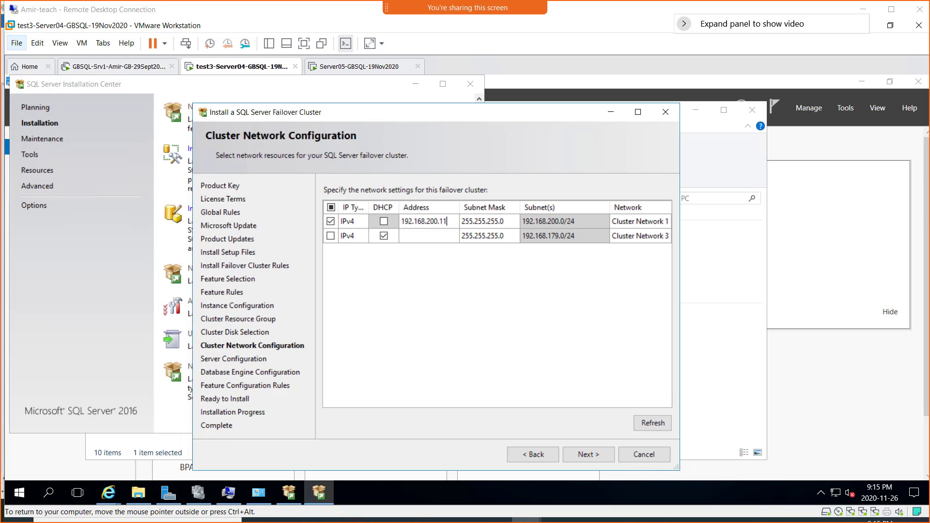
- Continue to Server Configuration and assign the domain SQL administrator account to the SQL Server Agent service, entering the account password
{"action": "left_click", "coordinate": [585, 456]}
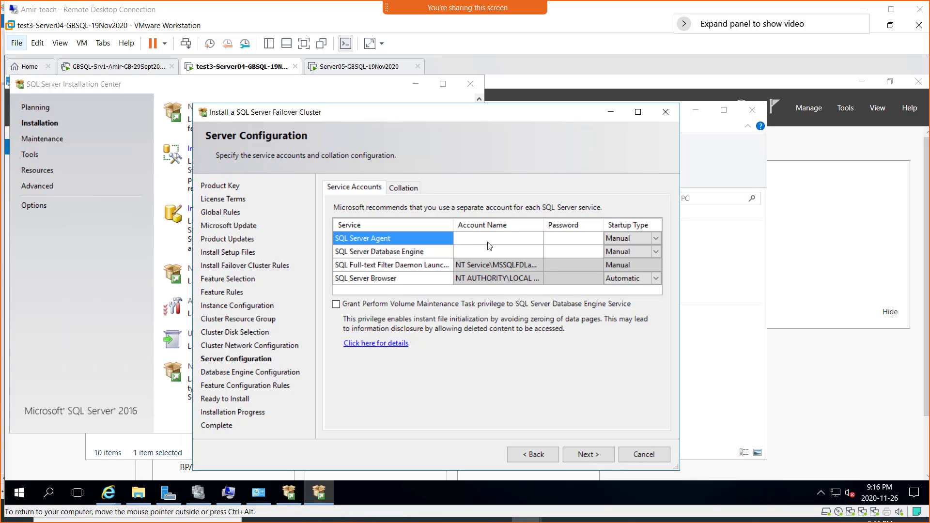
{"action": "left_click", "coordinate": [513, 244]}
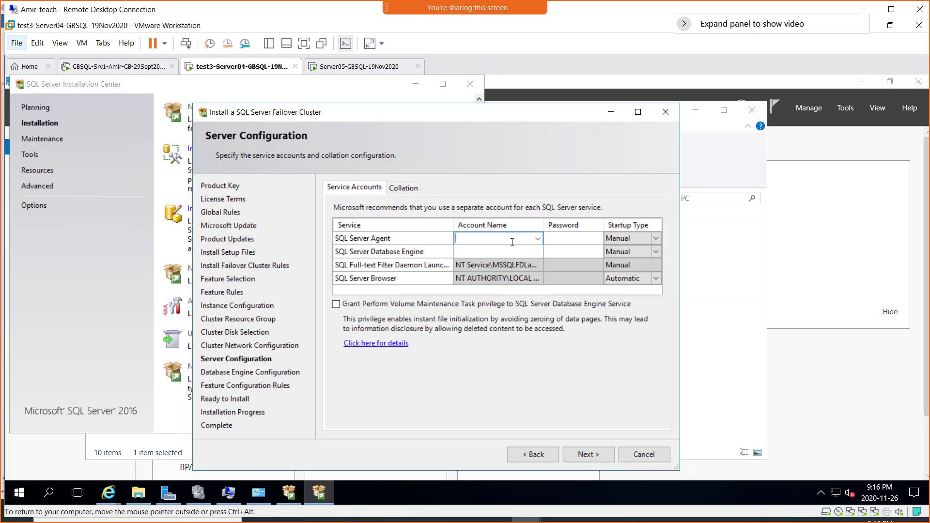
{"action": "left_click", "coordinate": [539, 239]}
{"action": "left_click", "coordinate": [505, 252]}
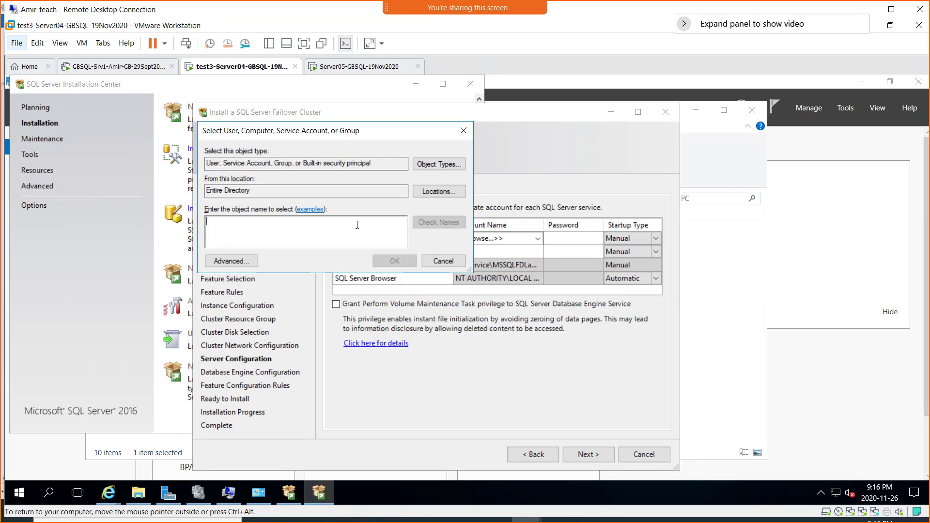
{"action": "type", "text": "Amer"}
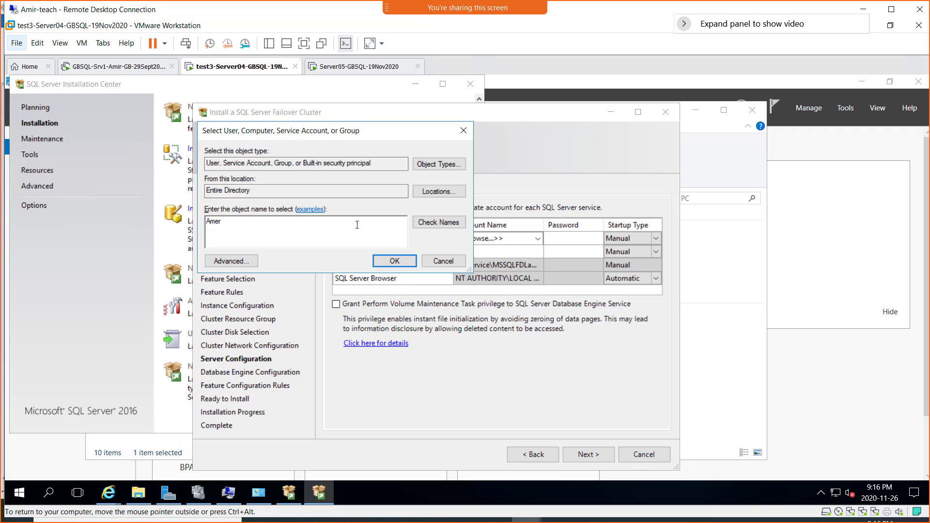
{"action": "type", "text": "sql"}
{"action": "key", "text": "Return"}
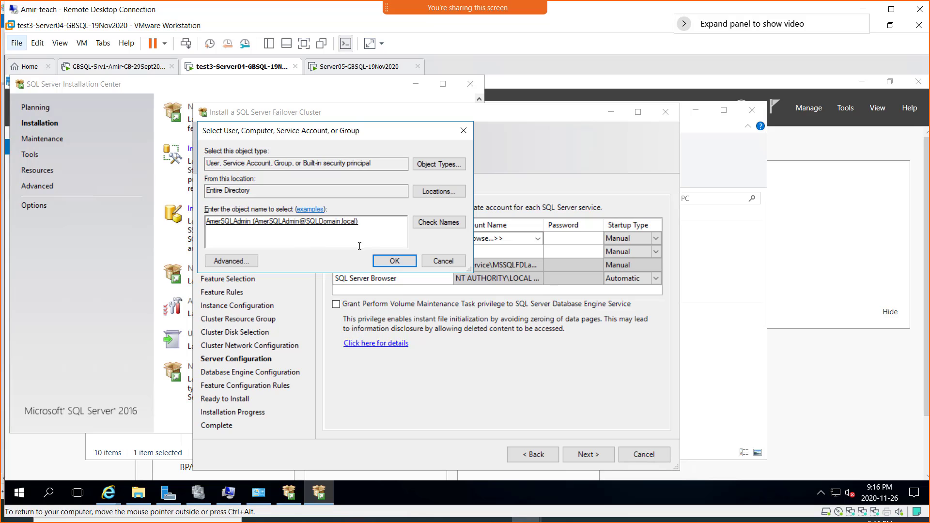
{"action": "left_click", "coordinate": [380, 265]}
{"action": "left_click", "coordinate": [563, 241]}
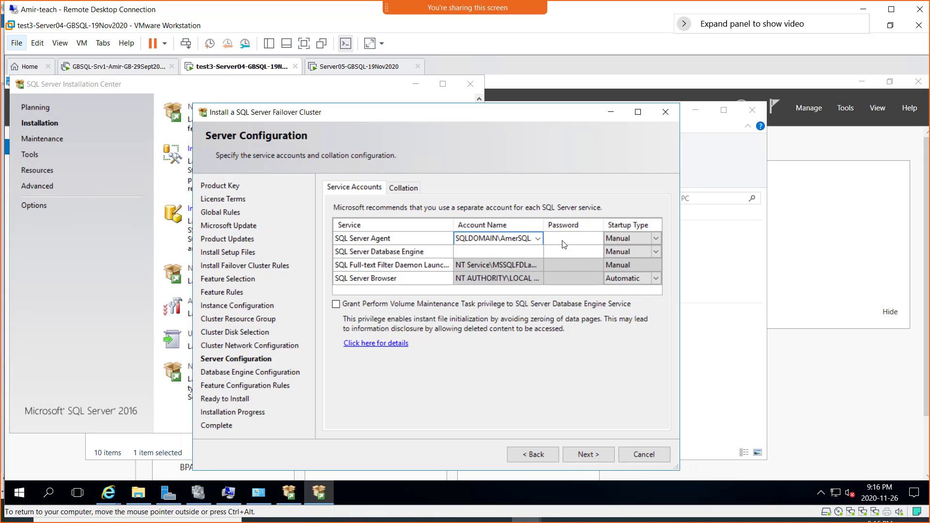
{"action": "type", "text": "••••••••••••"}
- Assign the same domain SQL administrator account and its password to the SQL Server Database Engine service, and continue to Database Engine Configuration
{"action": "left_click", "coordinate": [484, 255]}
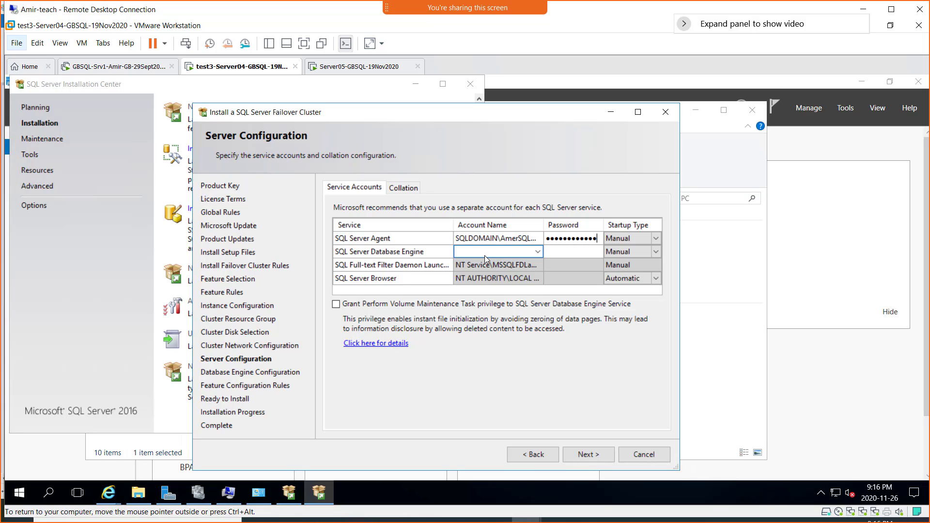
{"action": "left_click", "coordinate": [538, 252]}
{"action": "left_click", "coordinate": [506, 265]}
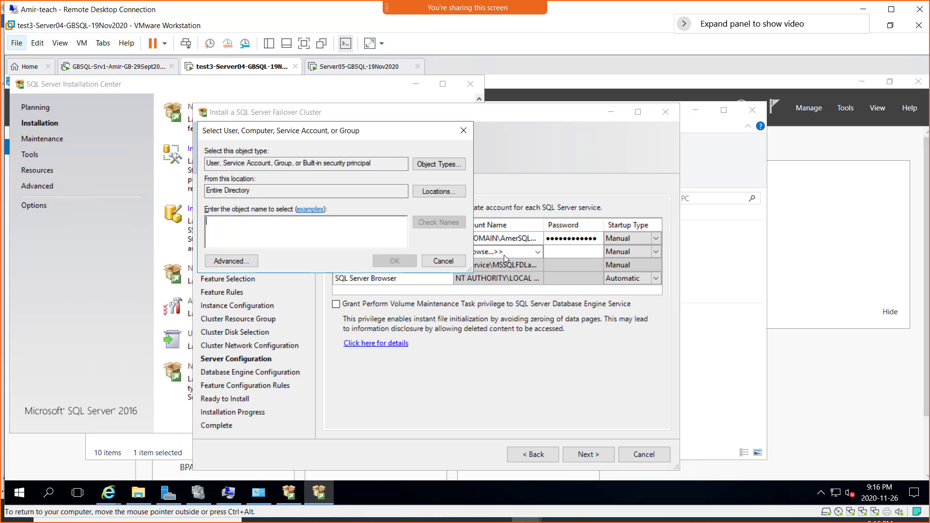
{"action": "type", "text": "Amersql"}
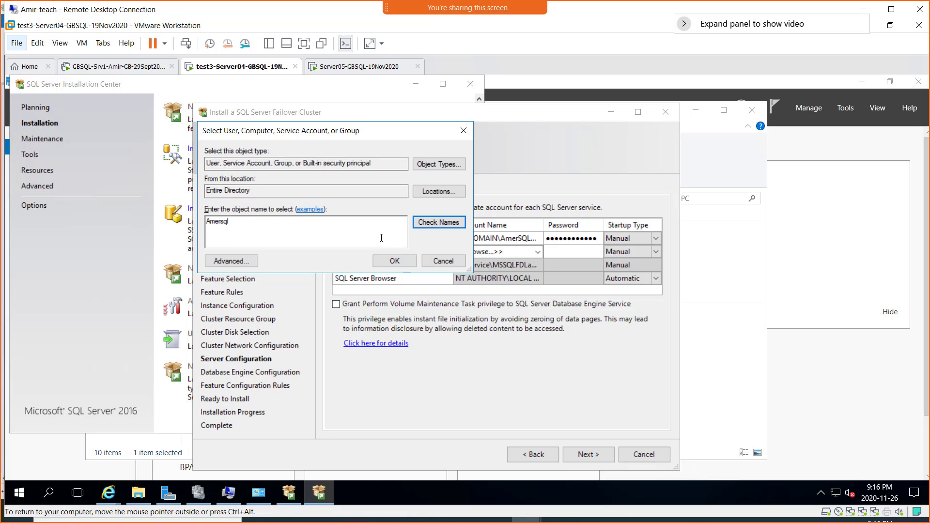
{"action": "key", "text": "Return"}
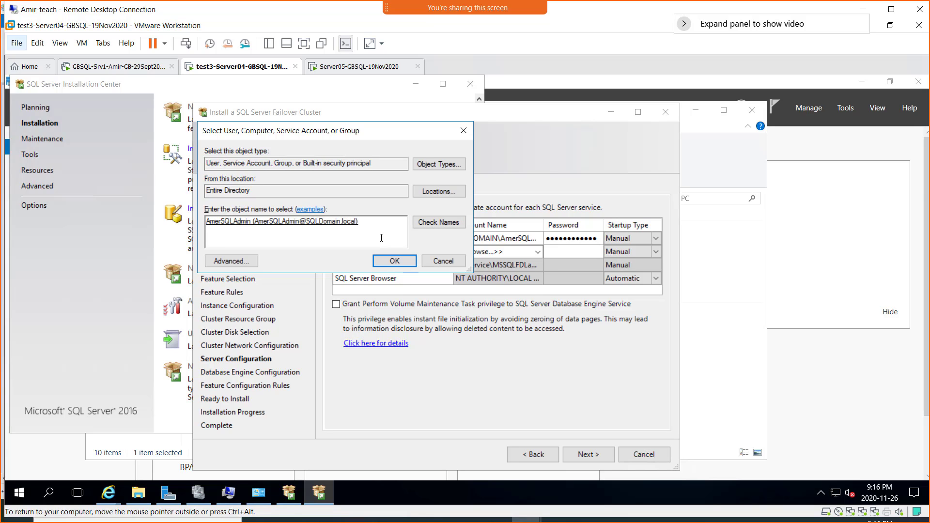
{"action": "left_click", "coordinate": [393, 261]}
{"action": "left_click", "coordinate": [565, 251]}
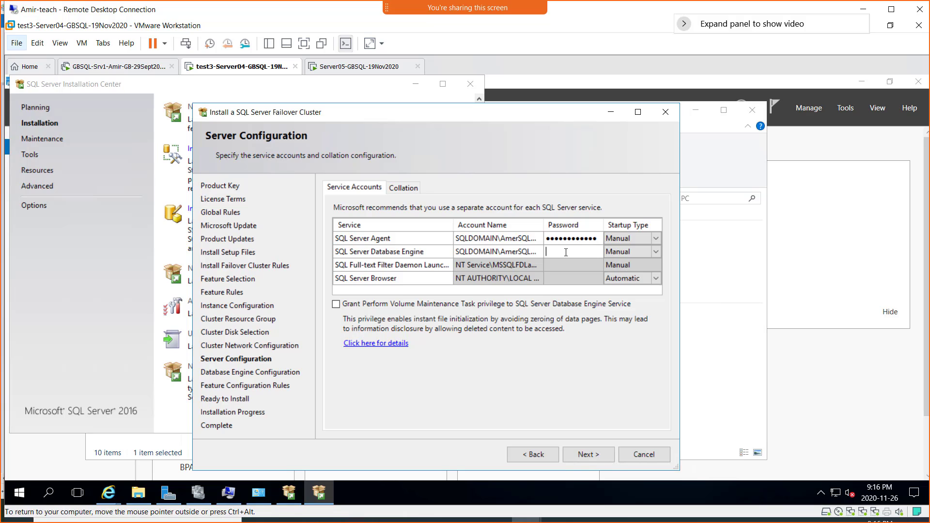
{"action": "type", "text": "••••••••••••"}
{"action": "left_click", "coordinate": [589, 456]}
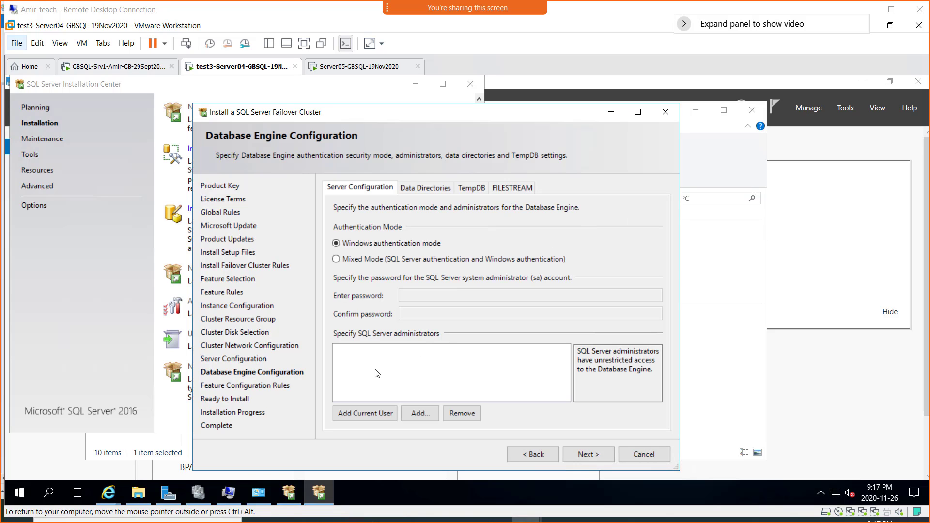
- Keep Windows authentication mode, add the current user as SQL Server administrator, and continue to Ready to Install
{"action": "left_click", "coordinate": [364, 413]}
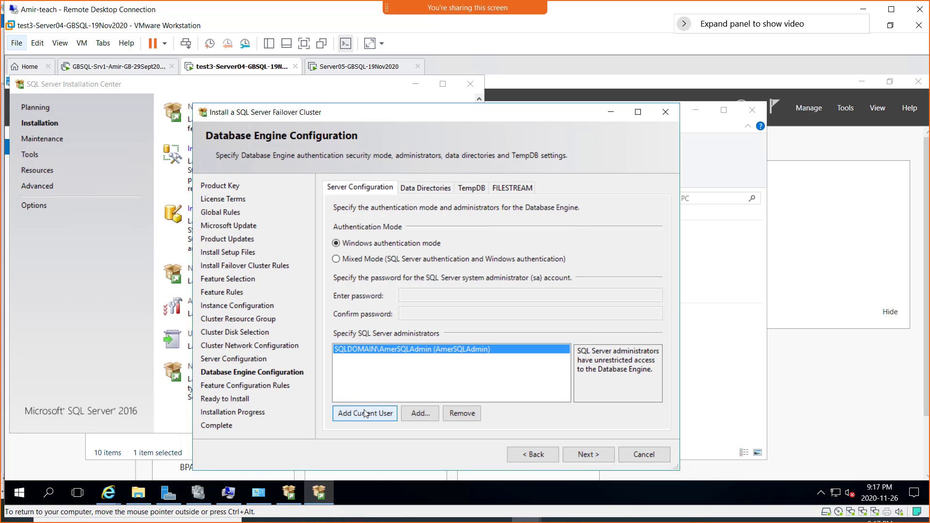
{"action": "left_click", "coordinate": [592, 455]}
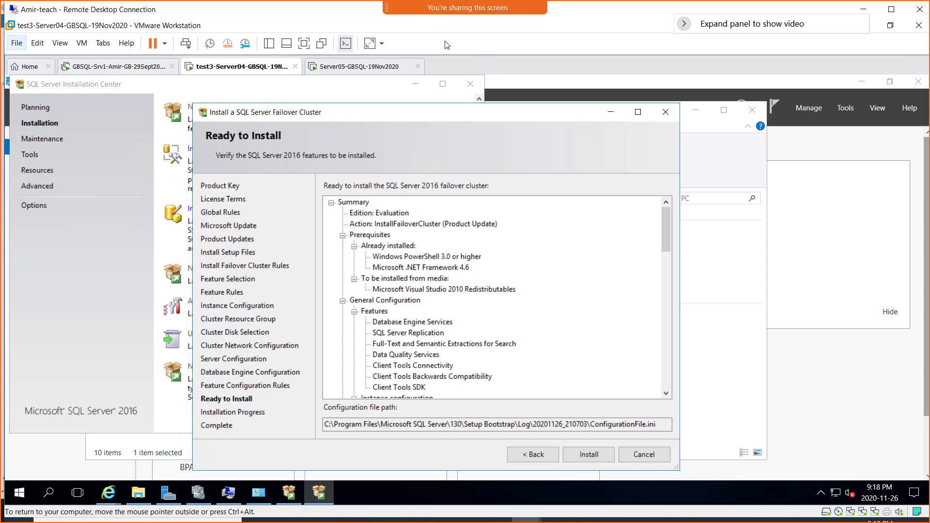
- Capture the Ready to Install page and paste it into the OneNote page under the bullet "Screenshot 7 = Installing first Node of SQL Failover Cluster"
{"action": "key", "text": "super+shift+s"}
{"action": "mouse_move", "coordinate": [123, 24]}
{"action": "left_mouse_down"}
{"action": "mouse_move", "coordinate": [665, 363]}
{"action": "mouse_move", "coordinate": [795, 514]}
{"action": "left_mouse_up"}
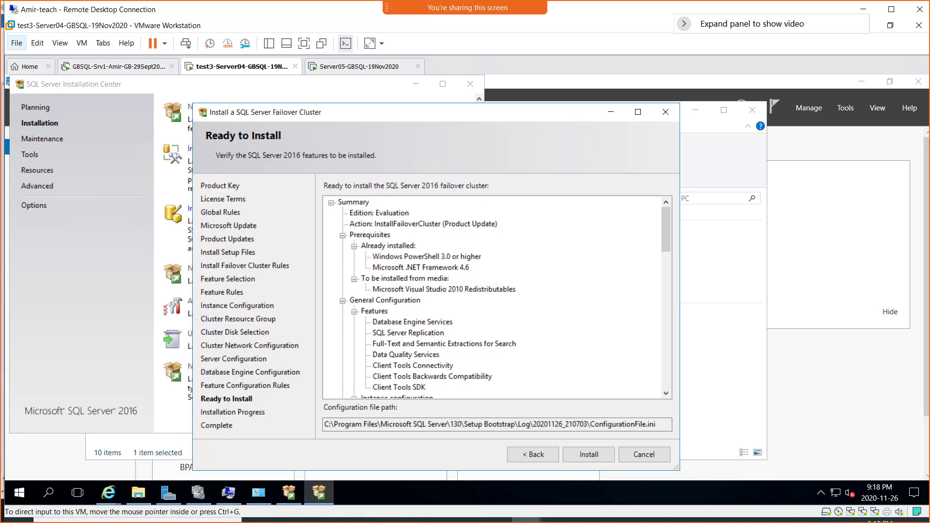
{"action": "key", "text": "alt+Tab"}
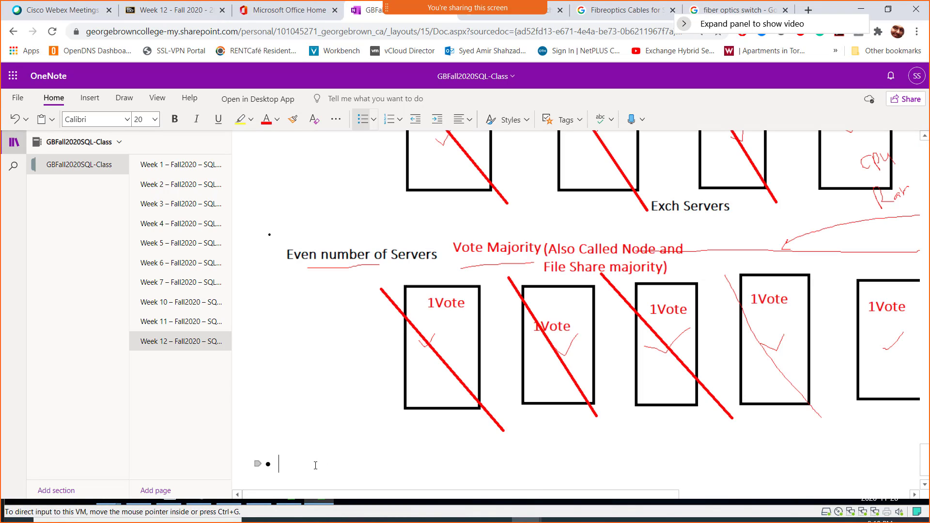
{"action": "type", "text": "Scre"}
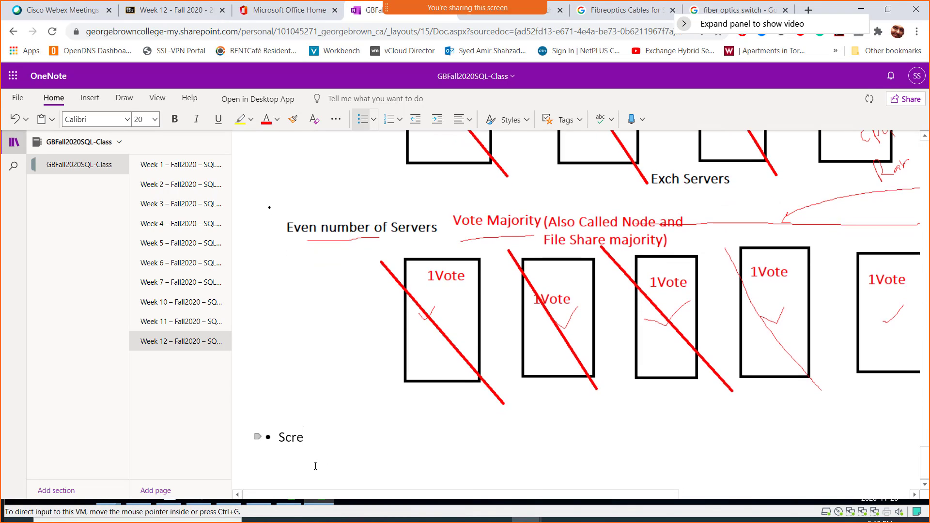
{"action": "type", "text": "enshot 7 ="}
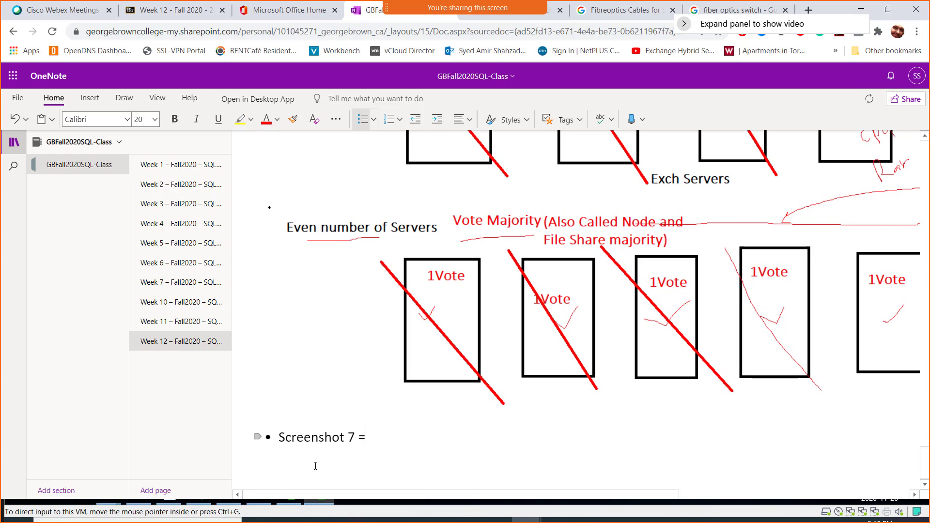
{"action": "type", "text": " Installing first N"}
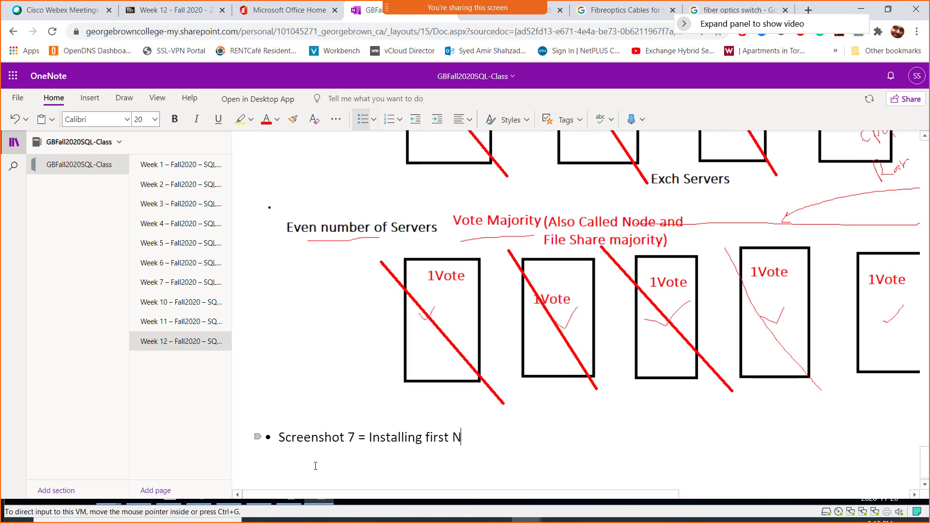
{"action": "type", "text": "ode of SQL Failover Cluster"}
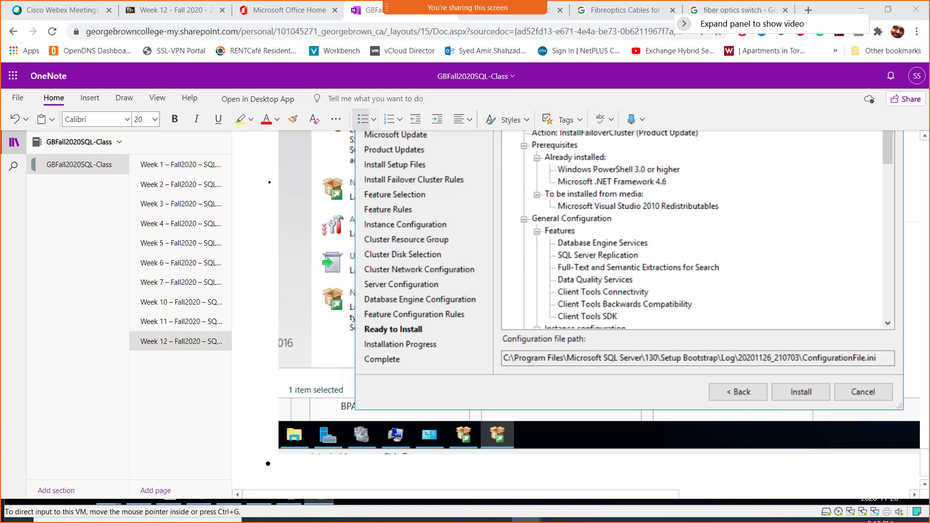
- Return to the failover cluster setup on Server04 and start the installation
{"action": "key", "text": "alt+Tab"}
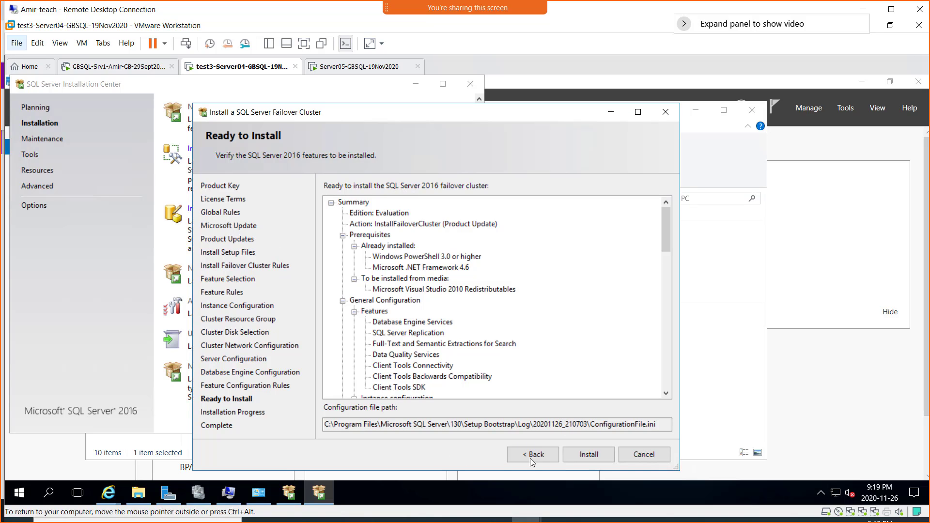
{"action": "left_click", "coordinate": [590, 456]}
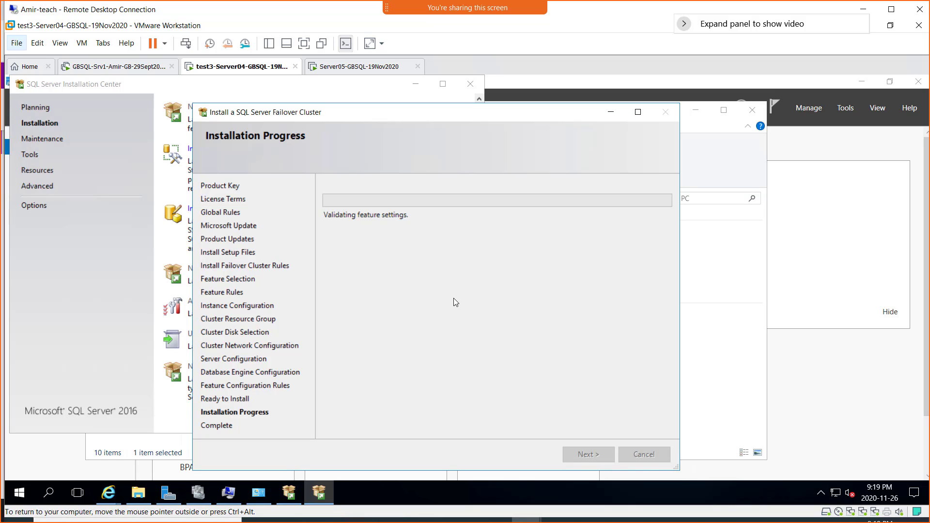
- Switch to the Server05 virtual machine, dismiss the blocked .NET Framework 4.7 installer, and return to Server04
{"action": "left_click", "coordinate": [356, 68]}
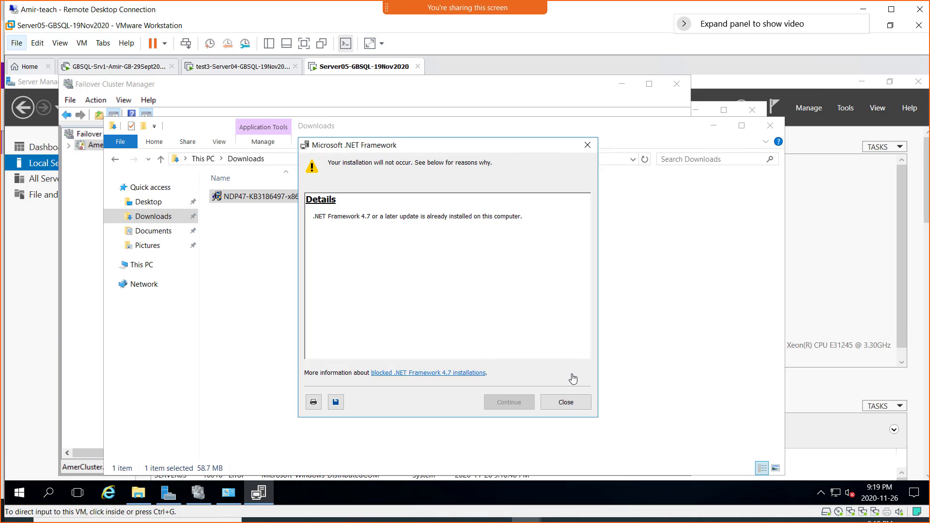
{"action": "left_click", "coordinate": [574, 403]}
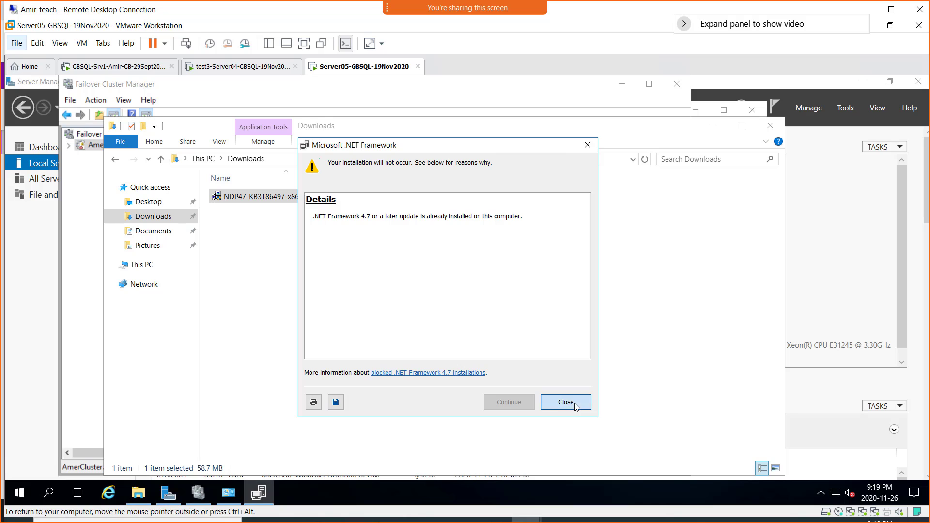
{"action": "left_click", "coordinate": [231, 68]}
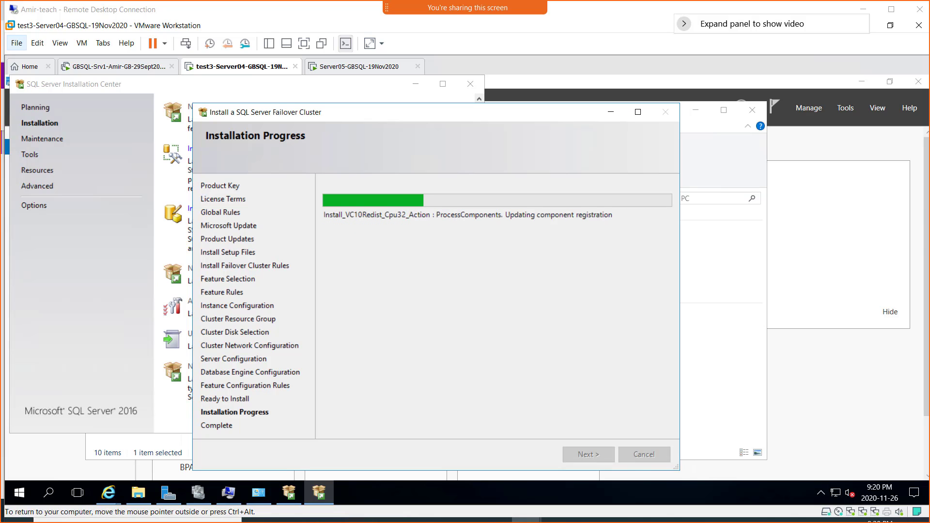
- Examine the cluster error details in the screenshot received in WhatsApp at an enlarged size, and put WhatsApp away
{"action": "left_click", "coordinate": [577, 63]}
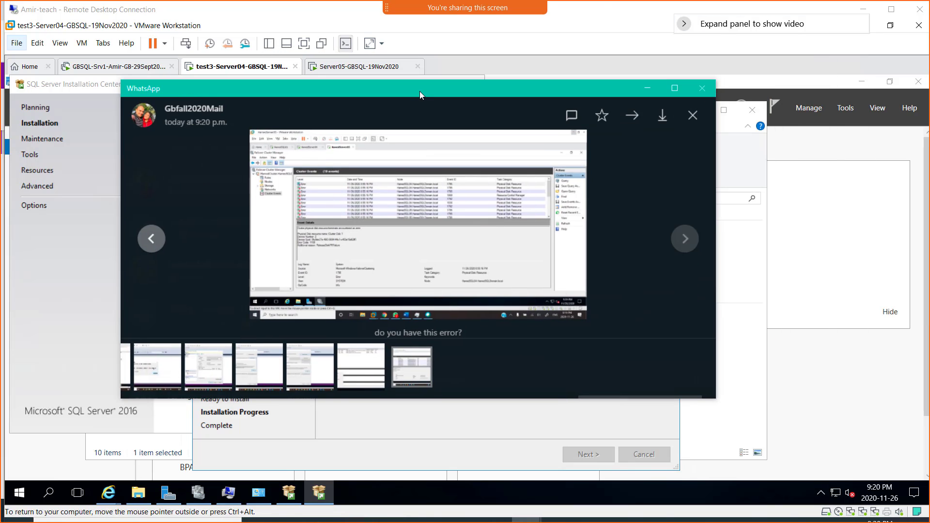
{"action": "double_click", "coordinate": [419, 91]}
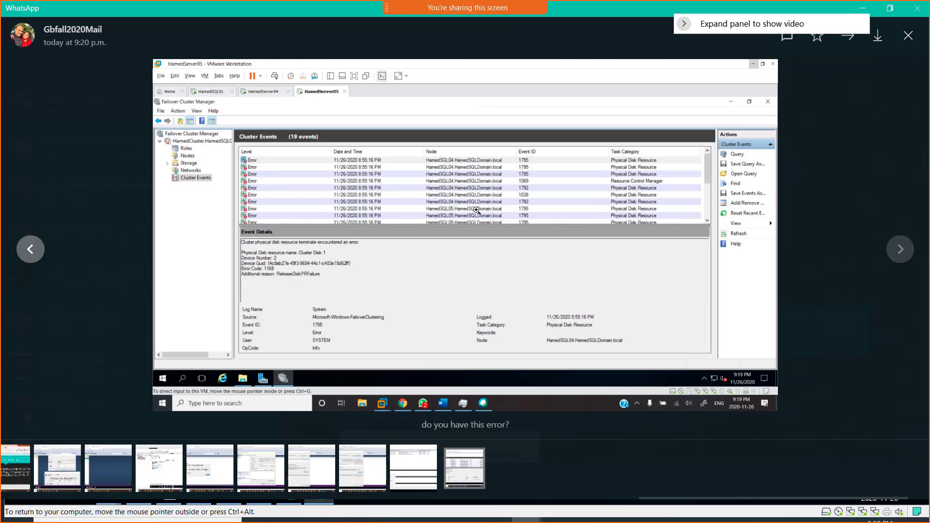
{"action": "left_click", "coordinate": [477, 210]}
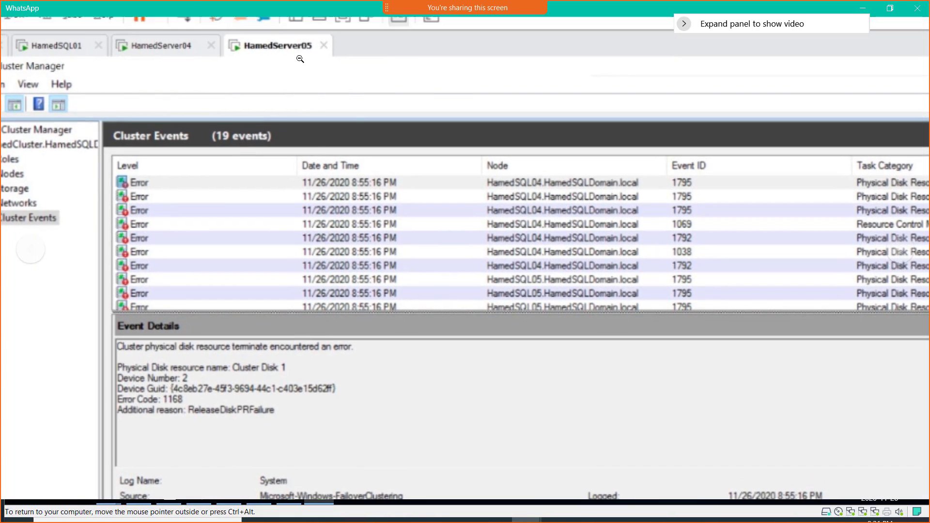
{"action": "left_click", "coordinate": [301, 59]}
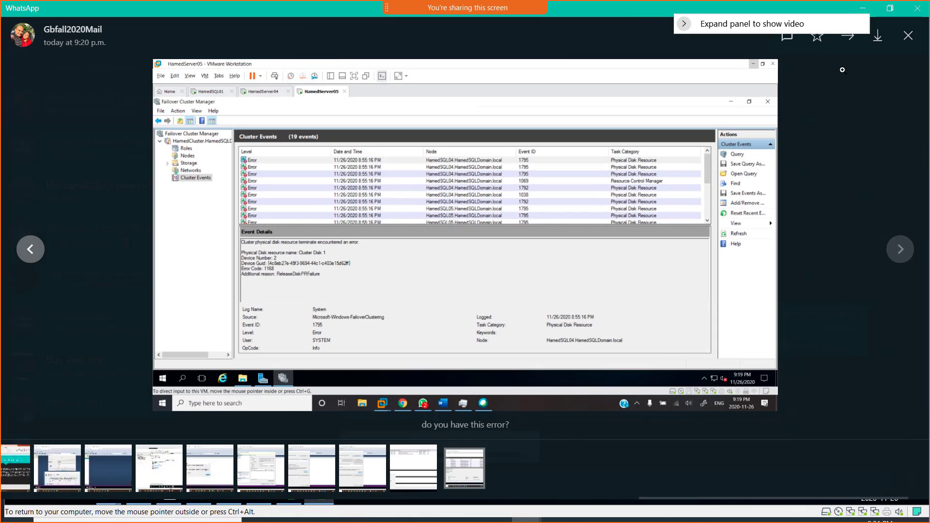
{"action": "left_click", "coordinate": [862, 8]}
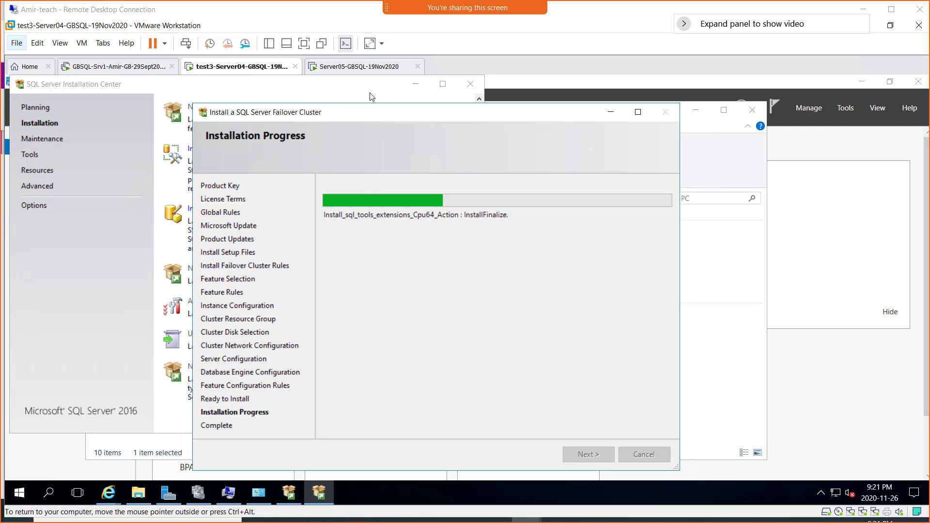
- Bring up Cluster Events for AmerCluster in a maximized Failover Cluster Manager and read the full details of the topmost event, ID 1795
{"action": "left_click", "coordinate": [198, 493]}
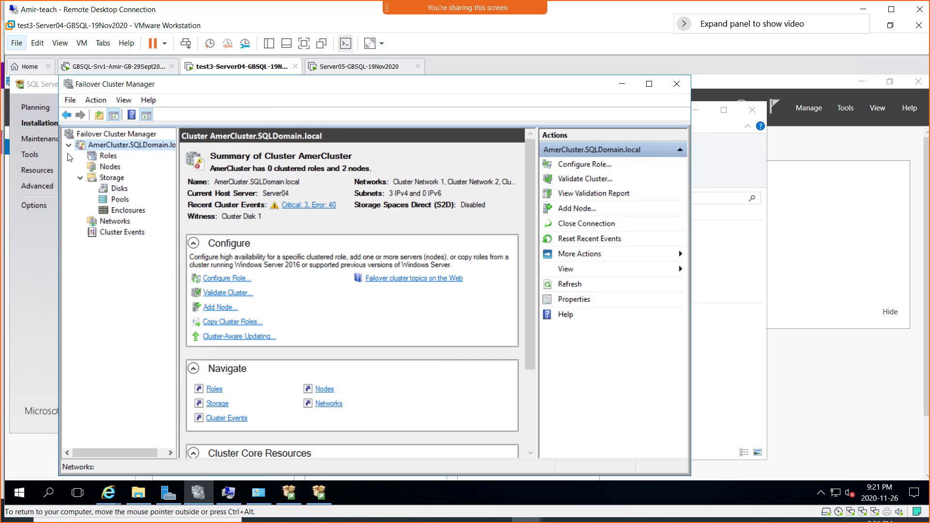
{"action": "left_click", "coordinate": [115, 232]}
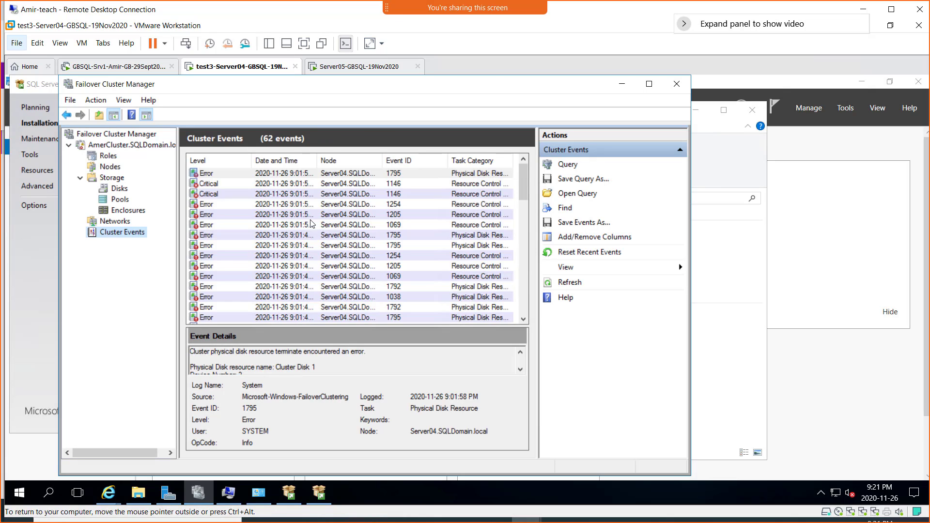
{"action": "left_click", "coordinate": [649, 84]}
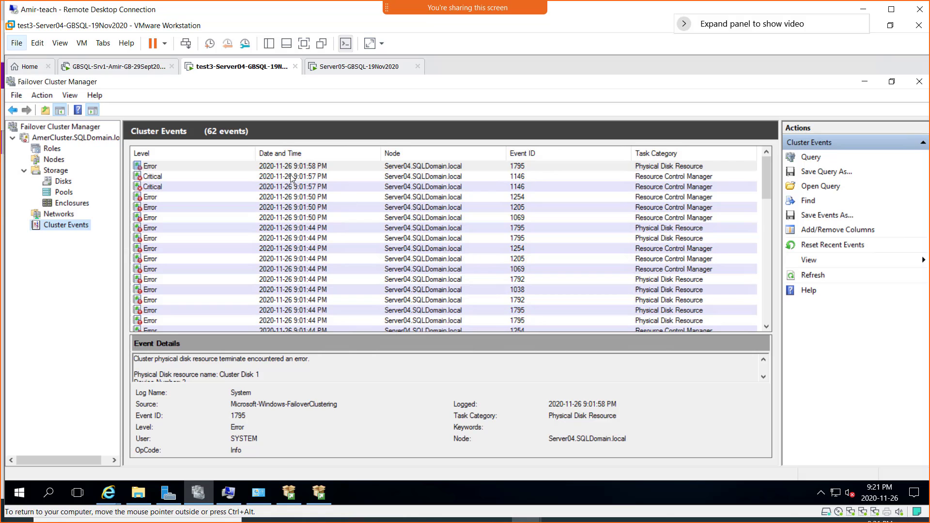
{"action": "left_click", "coordinate": [274, 165]}
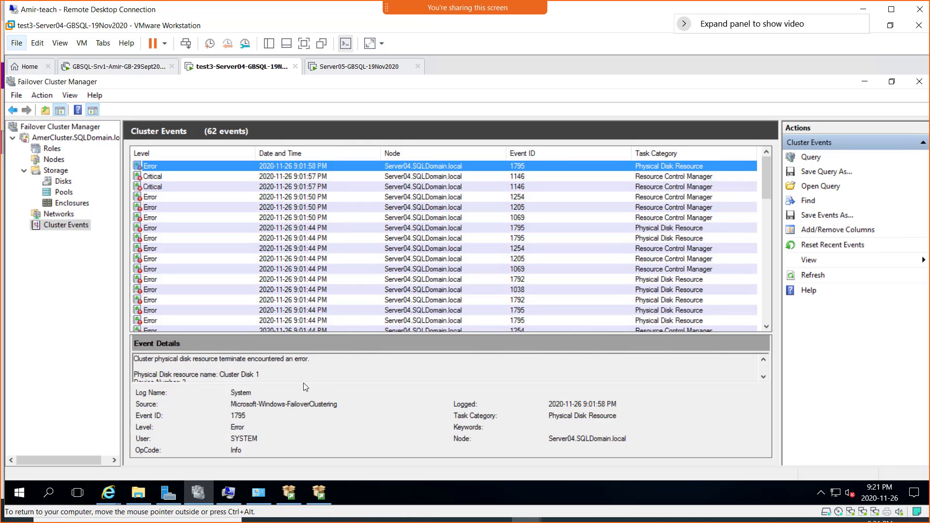
{"action": "left_click", "coordinate": [763, 379]}
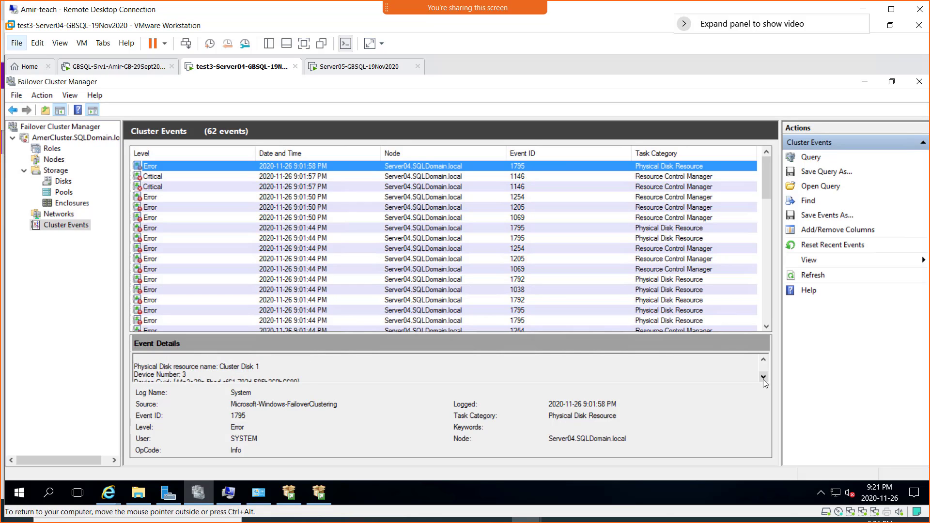
{"action": "left_click", "coordinate": [763, 376]}
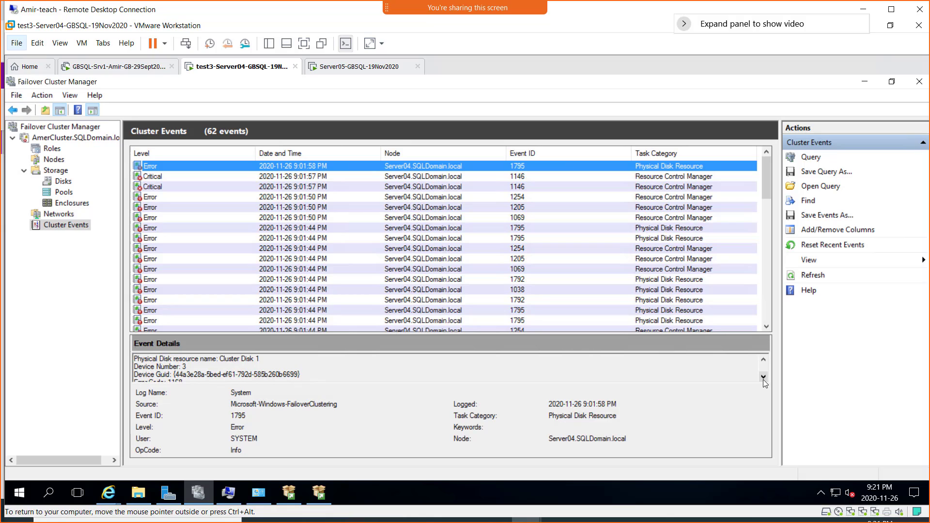
{"action": "left_click", "coordinate": [763, 379]}
{"action": "left_click", "coordinate": [762, 379]}
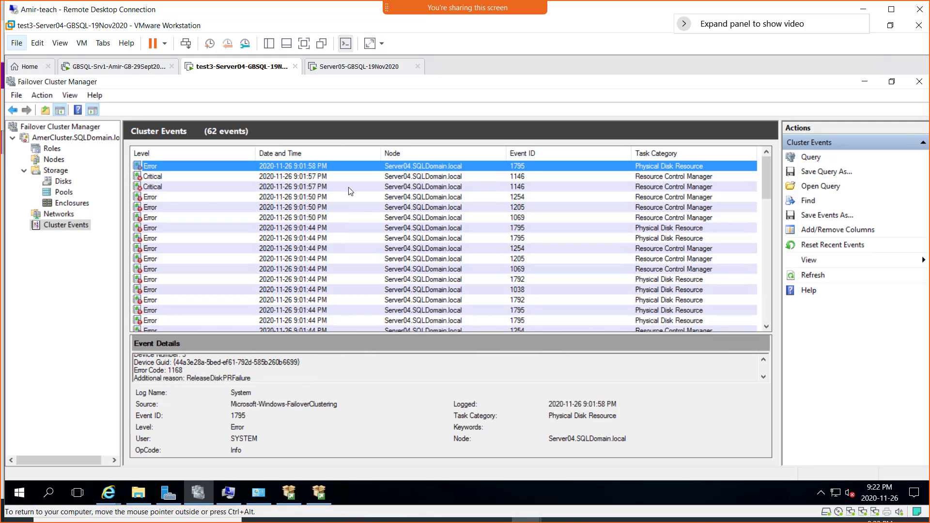
- Examine the two critical events with ID 1146 and look through the whole cluster event list for Server04 and Server05
{"action": "left_click", "coordinate": [161, 176]}
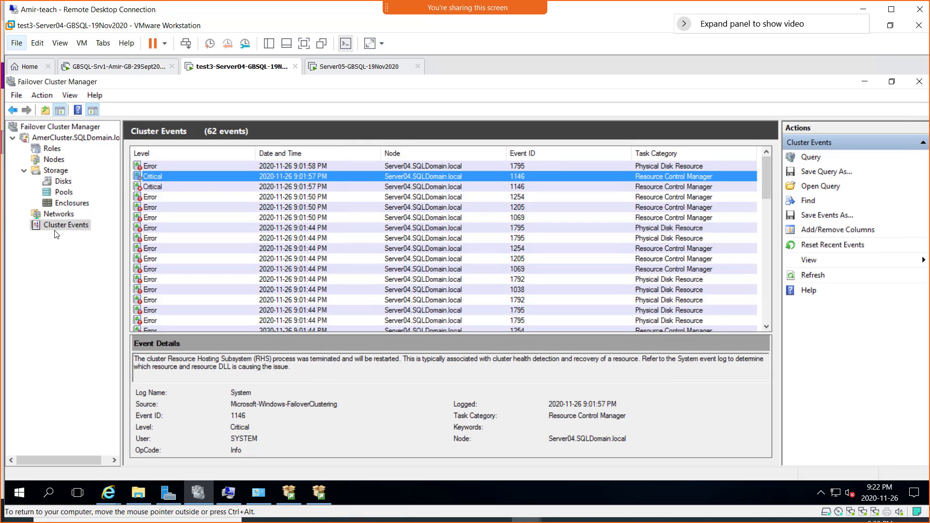
{"action": "left_click", "coordinate": [316, 187]}
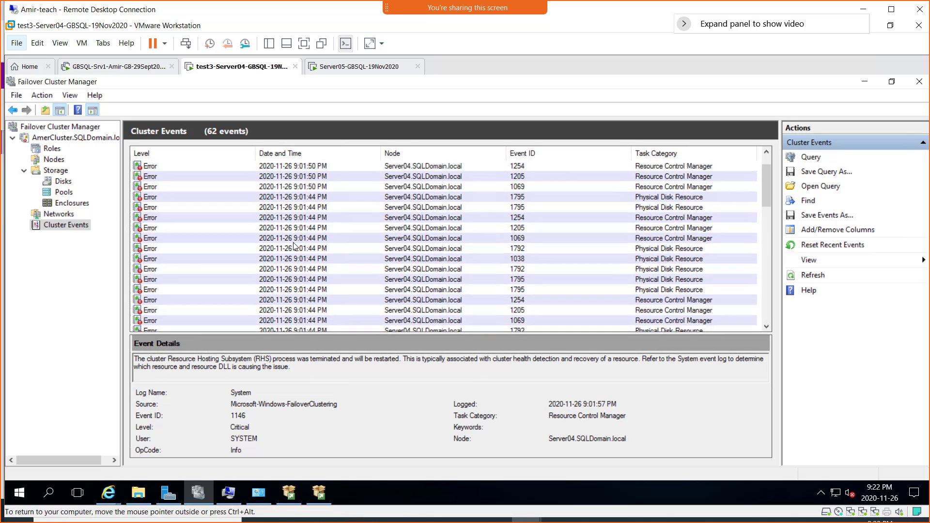
{"action": "scroll", "coordinate": [295, 244], "scroll_direction": "down", "scroll_amount": 10}
{"action": "scroll", "coordinate": [295, 243], "scroll_direction": "down", "scroll_amount": 4}
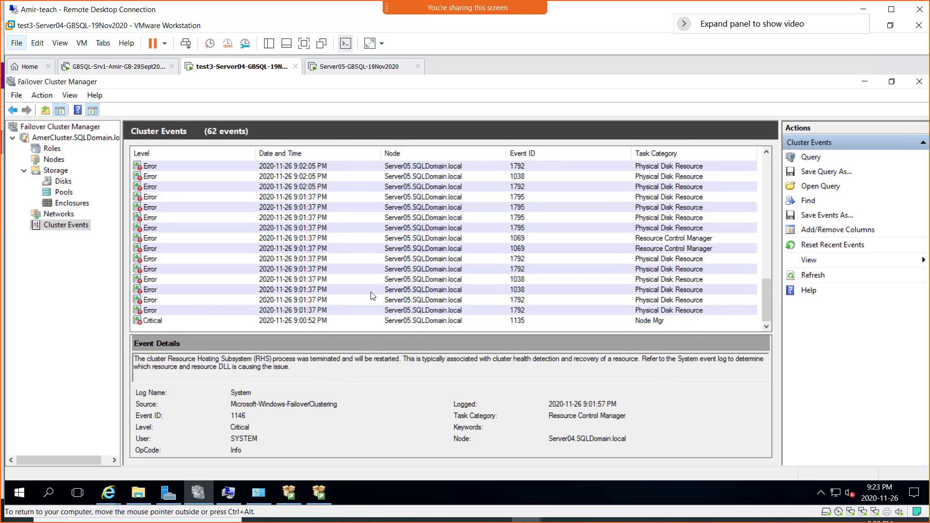
{"action": "scroll", "coordinate": [372, 294], "scroll_direction": "up", "scroll_amount": 5}
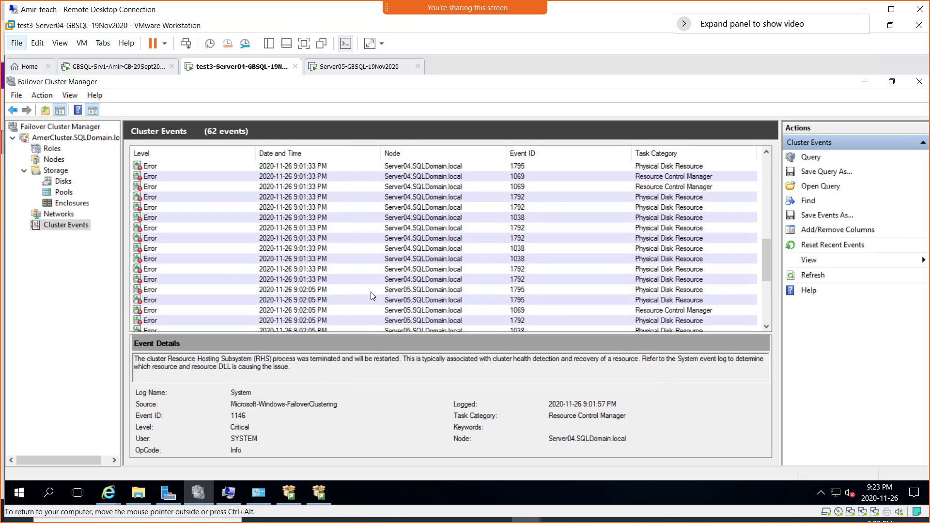
{"action": "scroll", "coordinate": [370, 292], "scroll_direction": "down", "scroll_amount": 5}
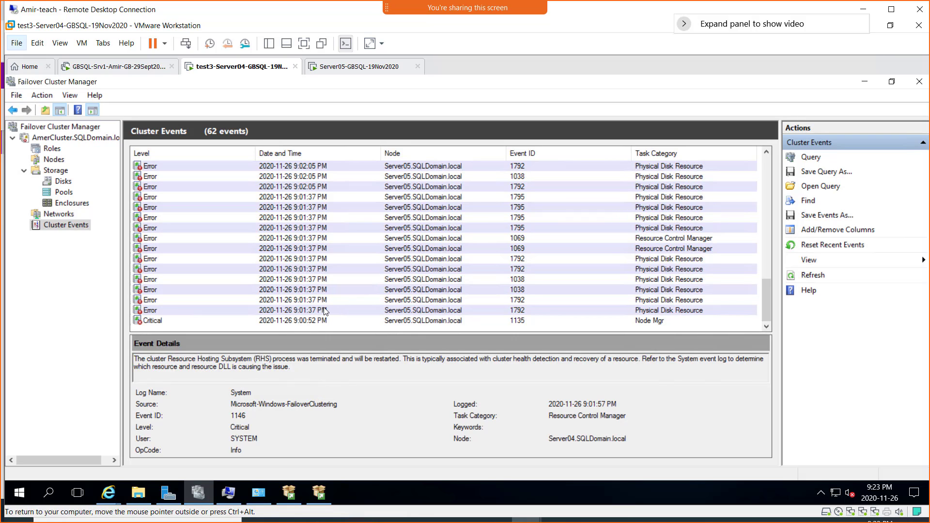
{"action": "scroll", "coordinate": [325, 311], "scroll_direction": "up", "scroll_amount": 5}
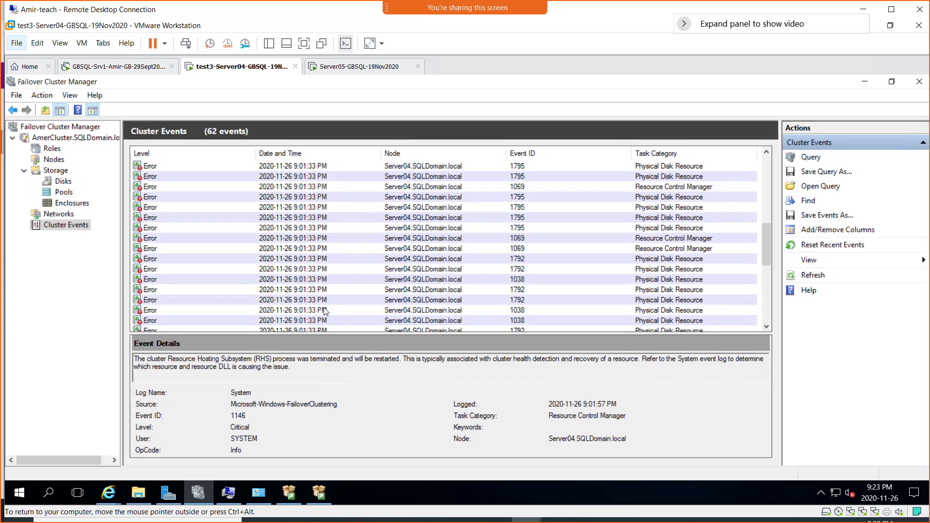
{"action": "scroll", "coordinate": [324, 311], "scroll_direction": "up", "scroll_amount": 5}
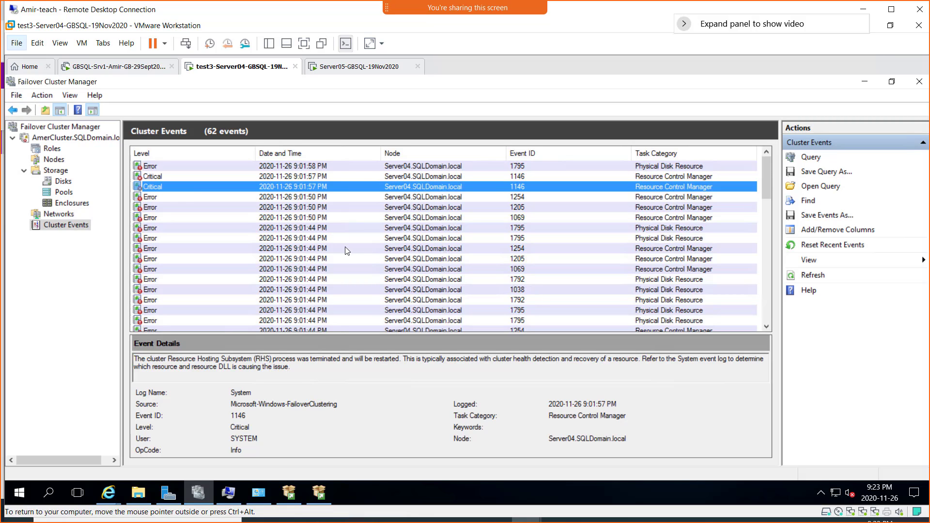
{"action": "scroll", "coordinate": [347, 250], "scroll_direction": "down", "scroll_amount": 10}
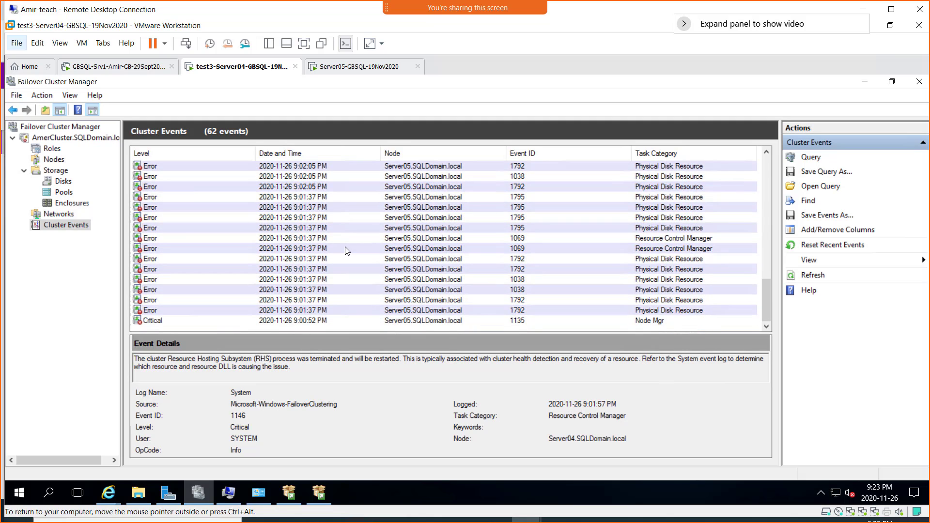
{"action": "scroll", "coordinate": [348, 251], "scroll_direction": "up", "scroll_amount": 12}
{"action": "scroll", "coordinate": [348, 251], "scroll_direction": "up", "scroll_amount": 2}
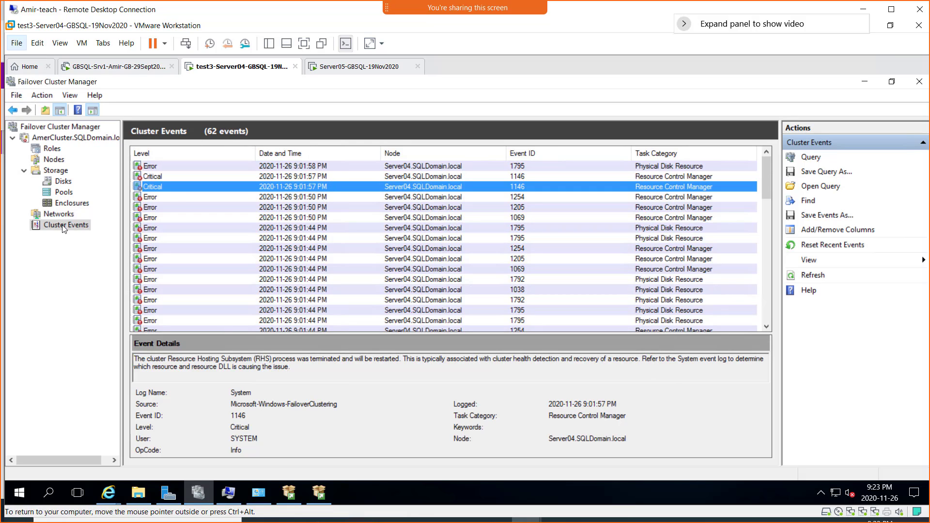
- Refresh the Cluster Events list of AmerCluster
{"action": "left_click", "coordinate": [76, 227]}
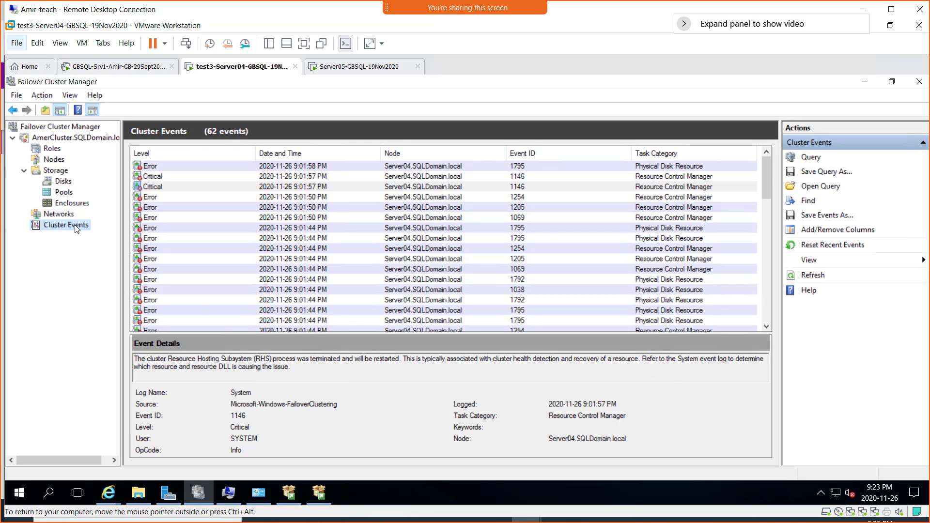
{"action": "right_click", "coordinate": [76, 228]}
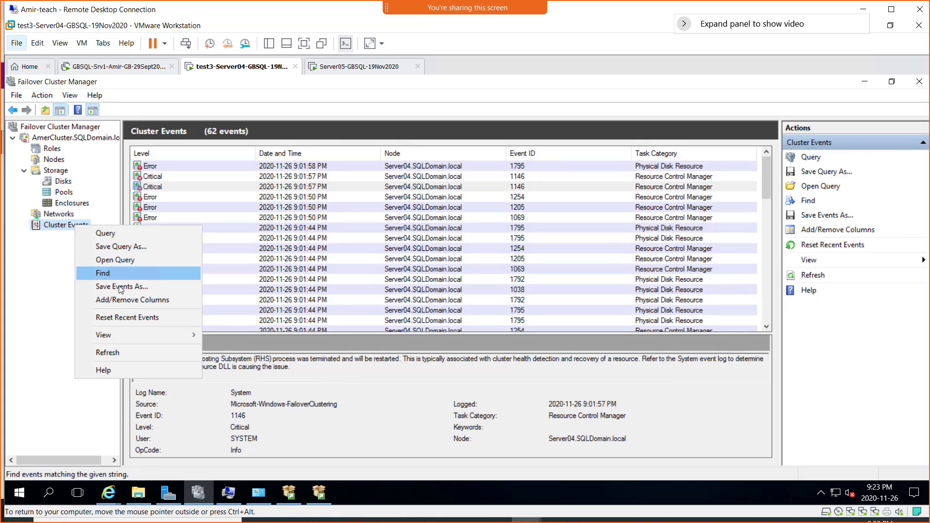
{"action": "left_click", "coordinate": [126, 354]}
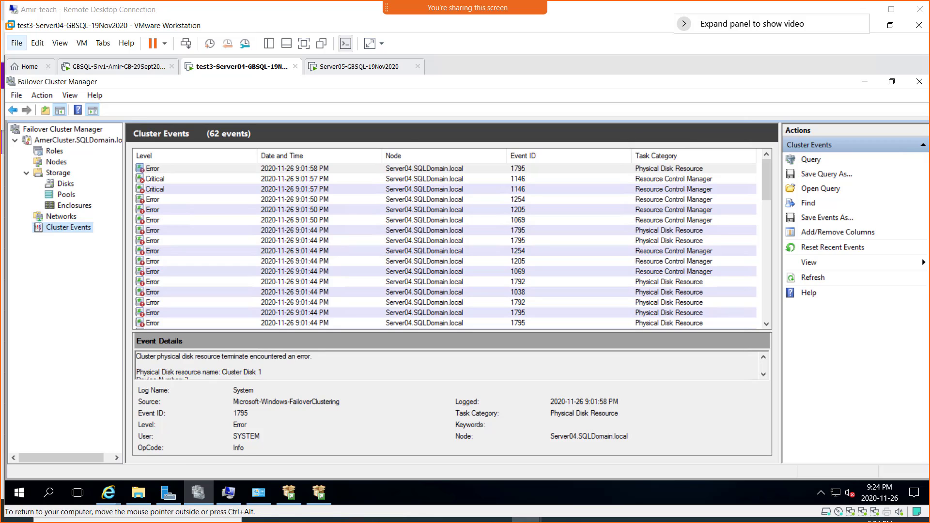
- Close the completed failover cluster setup wizard on Server04 and view the cluster's roles in Failover Cluster Manager
{"action": "left_click", "coordinate": [863, 81]}
{"action": "left_click", "coordinate": [862, 81]}
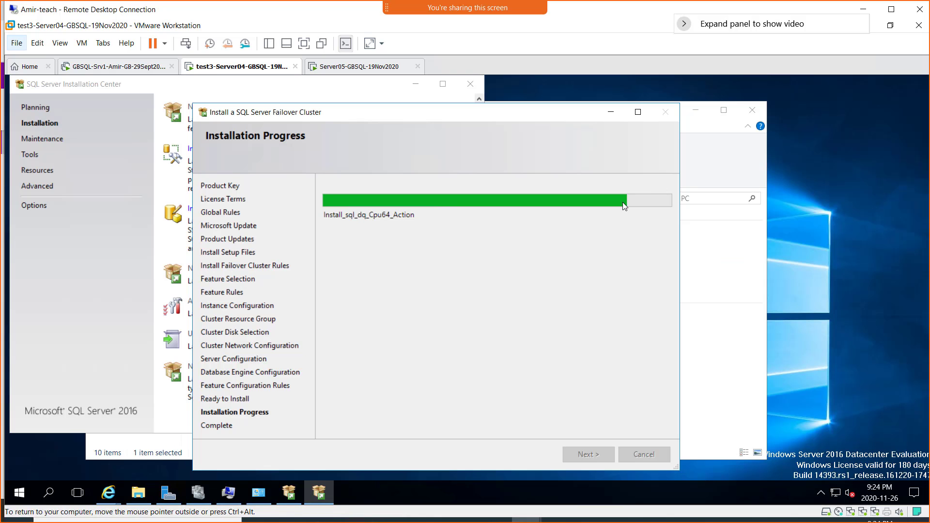
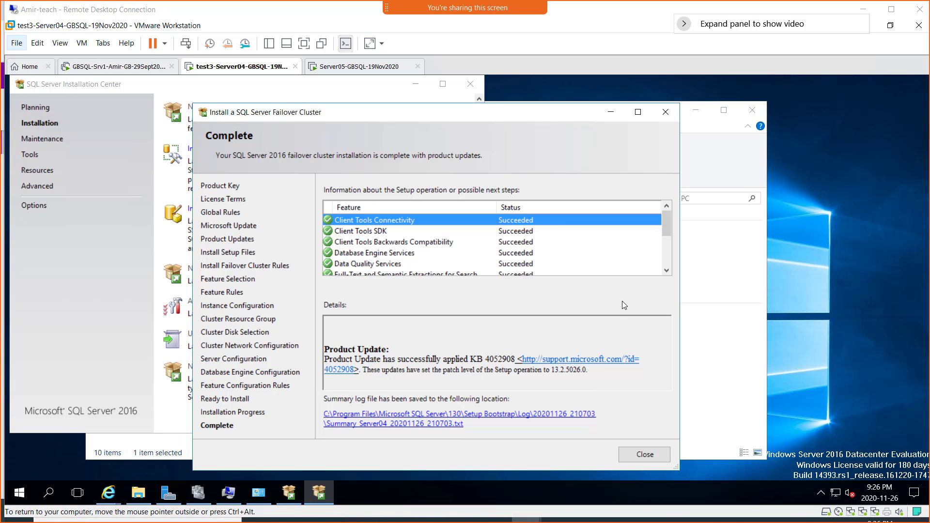
{"action": "left_click", "coordinate": [643, 455]}
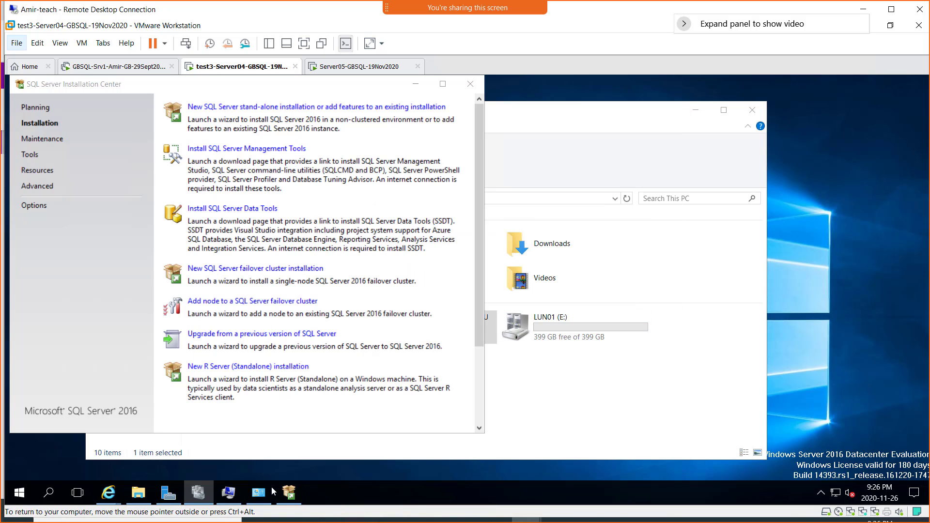
{"action": "left_click", "coordinate": [200, 495]}
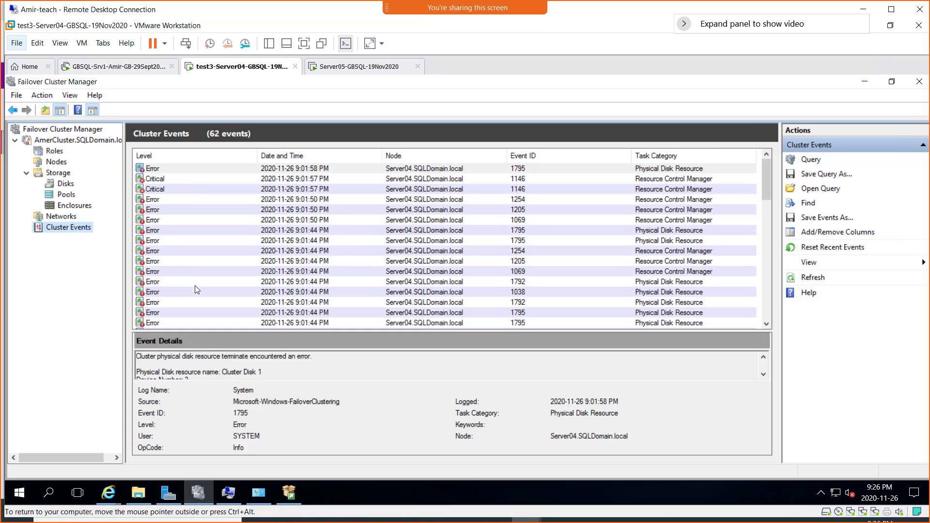
{"action": "left_click", "coordinate": [56, 152]}
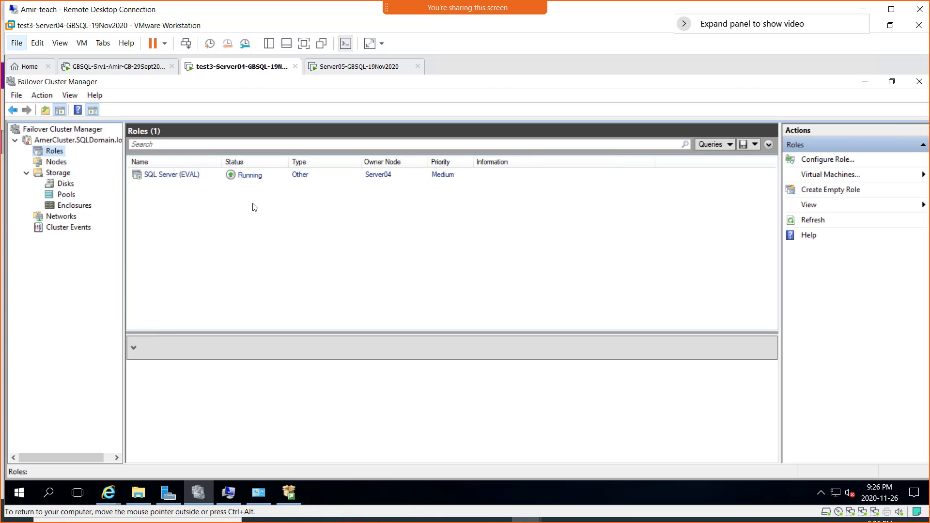
- Check the drives on the Server05 virtual machine and bring up its CD/DVD (SATA) settings
{"action": "left_click", "coordinate": [357, 73]}
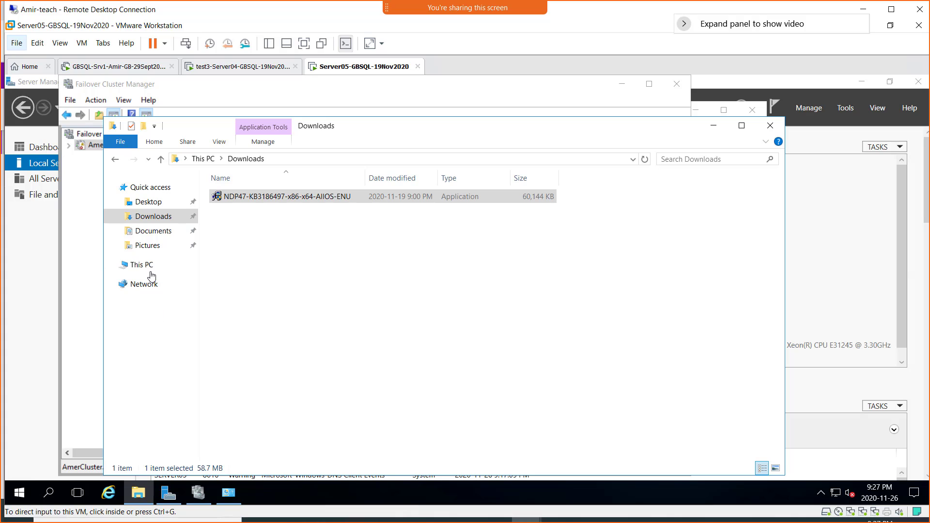
{"action": "left_click", "coordinate": [145, 264]}
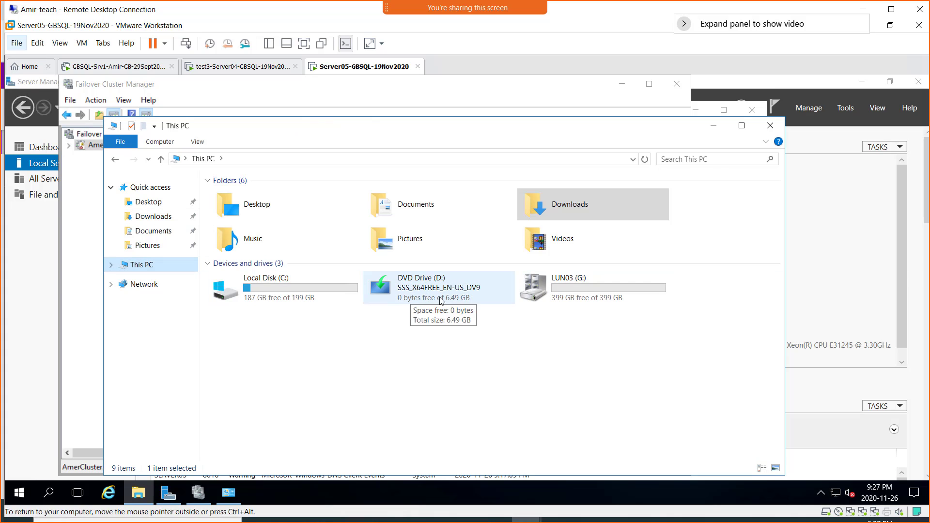
{"action": "right_click", "coordinate": [345, 73]}
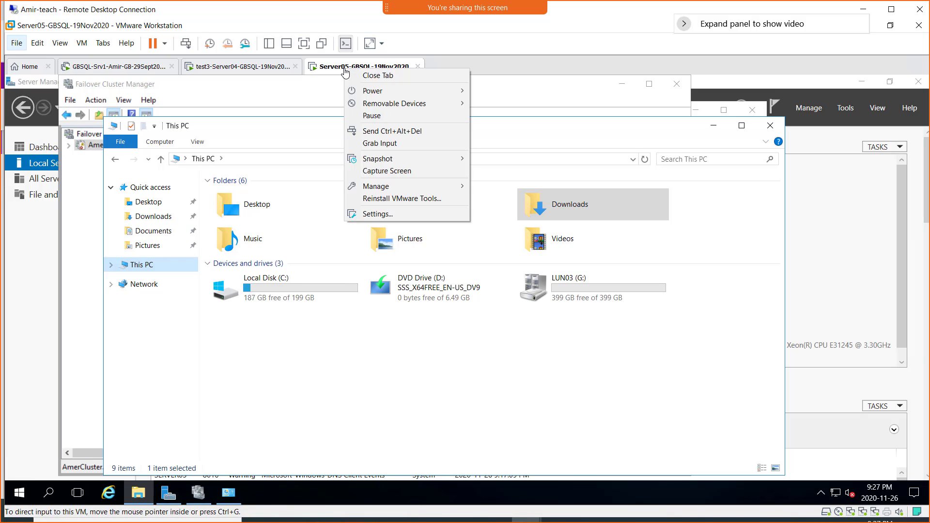
{"action": "left_click", "coordinate": [379, 214]}
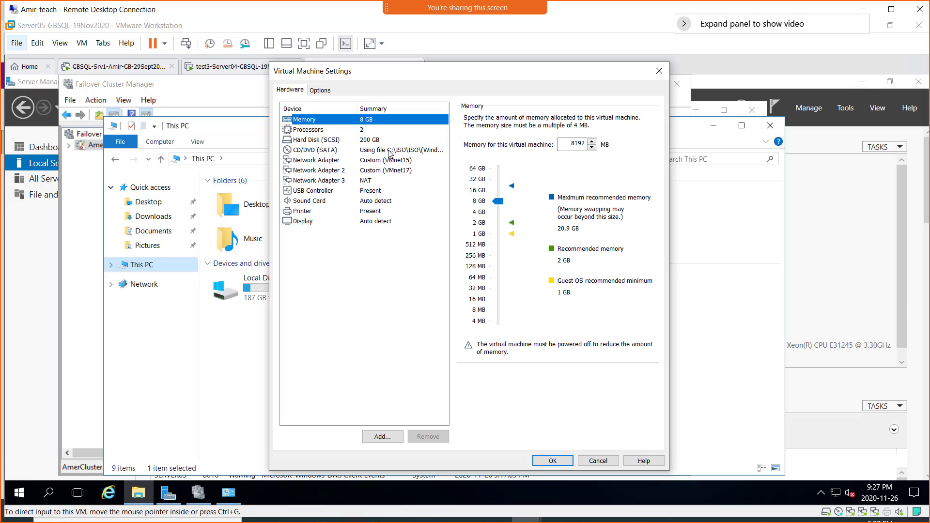
{"action": "left_click", "coordinate": [390, 152]}
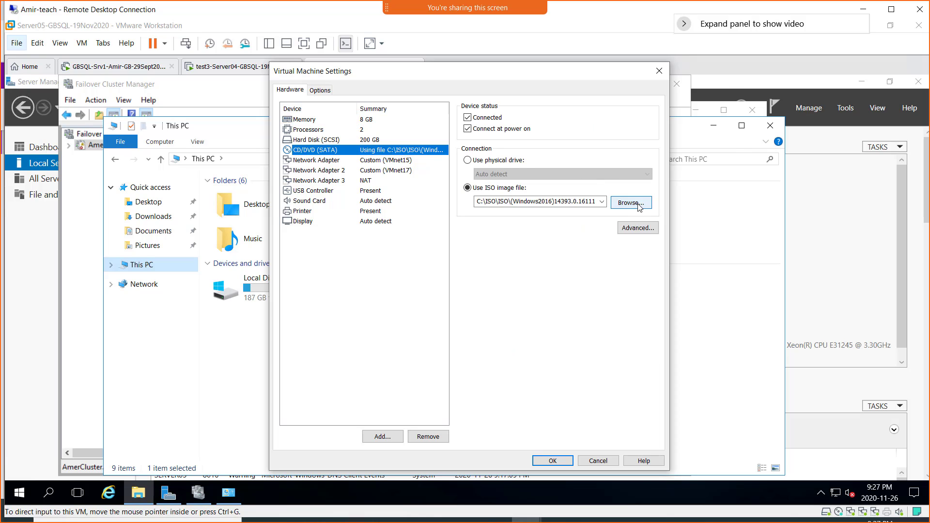
- Mount the SQL Server 2016 ISO image from D:\GB_Soft\SQLServer2016 in Server05's virtual CD/DVD drive
{"action": "left_click", "coordinate": [629, 203]}
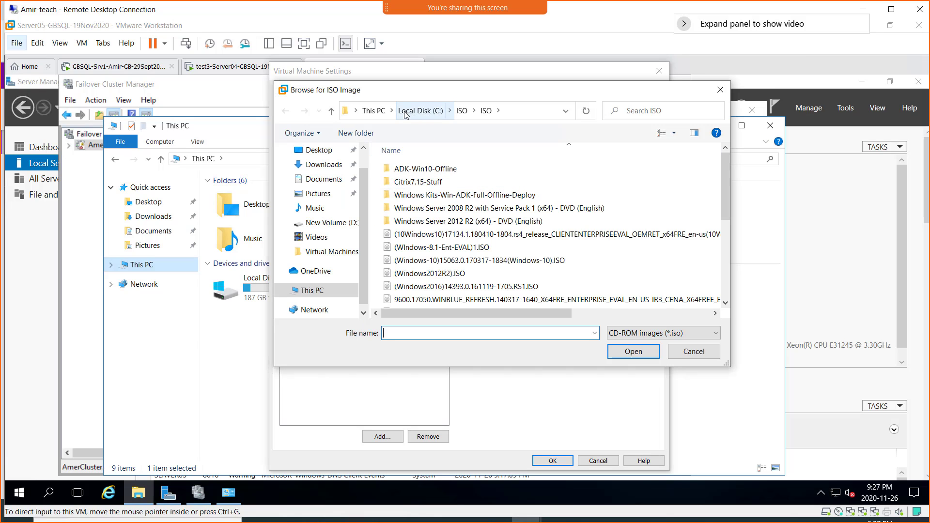
{"action": "left_click", "coordinate": [374, 110]}
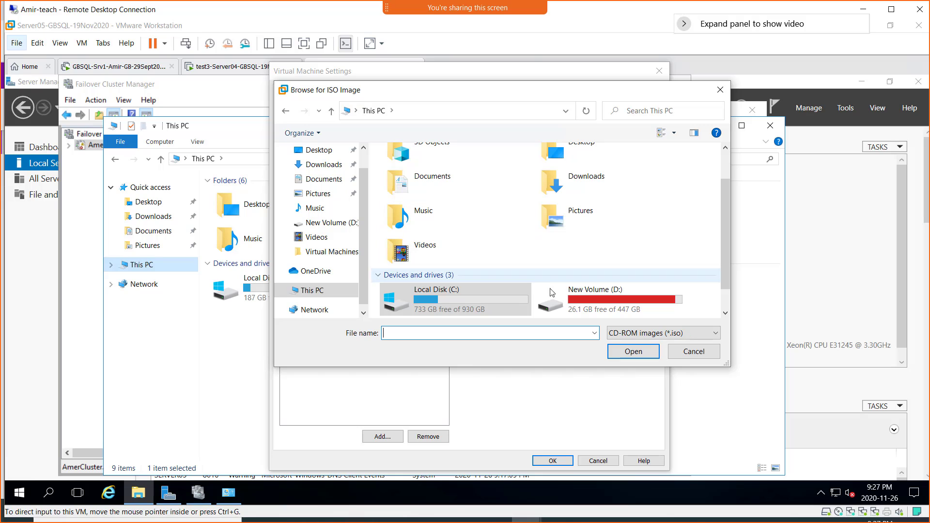
{"action": "left_click", "coordinate": [605, 305]}
{"action": "double_click", "coordinate": [605, 306]}
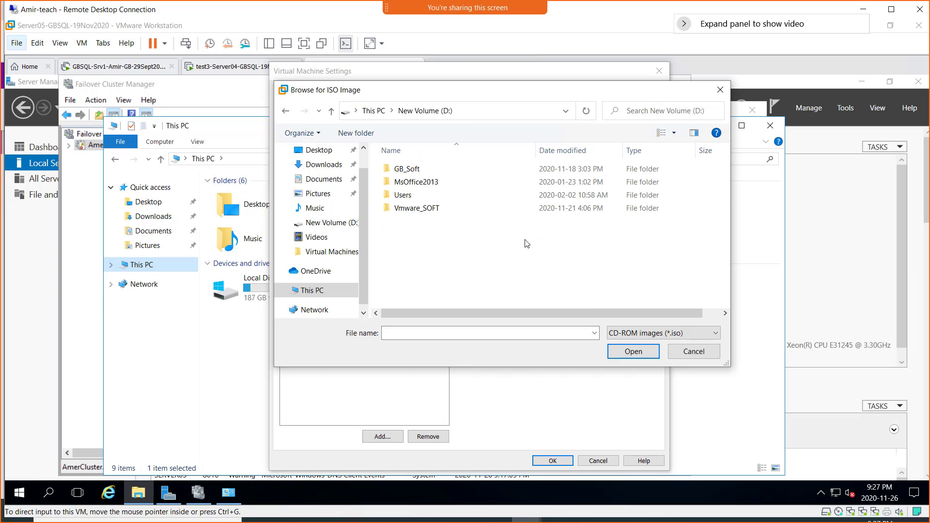
{"action": "double_click", "coordinate": [411, 169]}
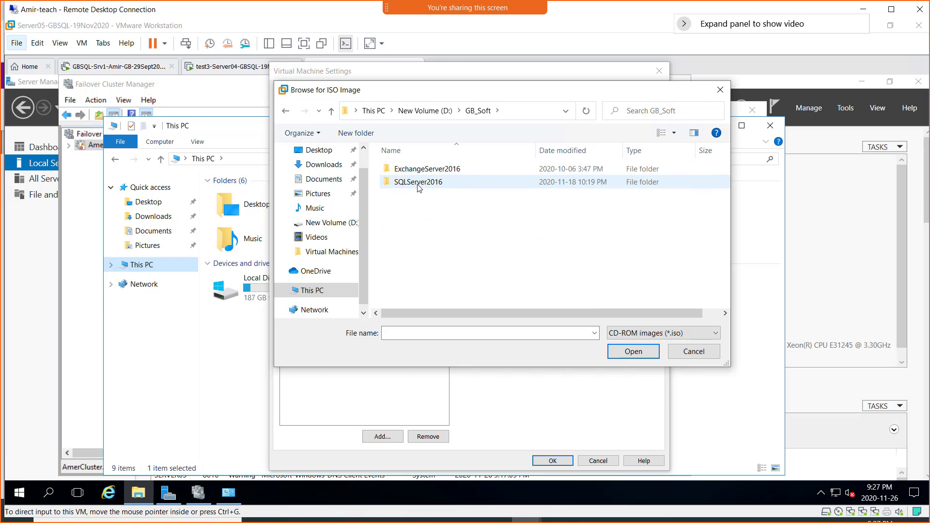
{"action": "double_click", "coordinate": [418, 182]}
{"action": "double_click", "coordinate": [415, 169]}
{"action": "double_click", "coordinate": [417, 169]}
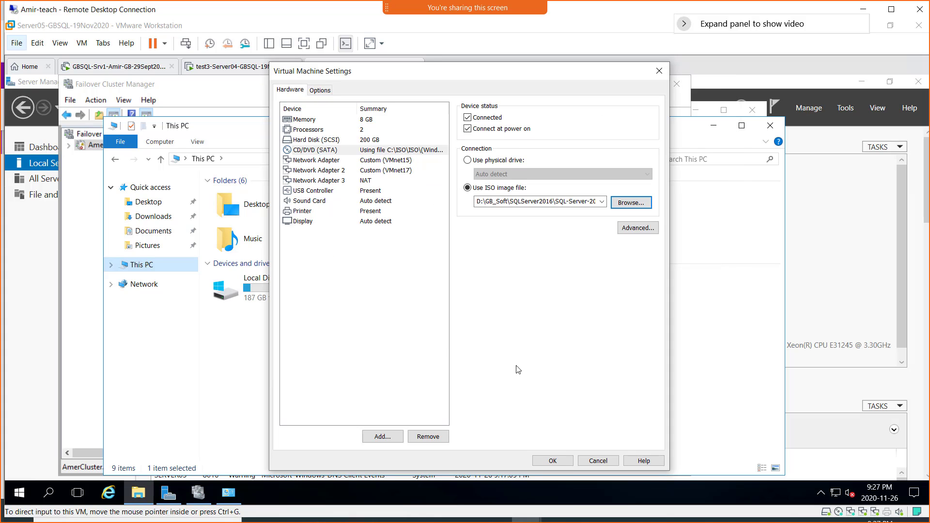
{"action": "left_click", "coordinate": [550, 461]}
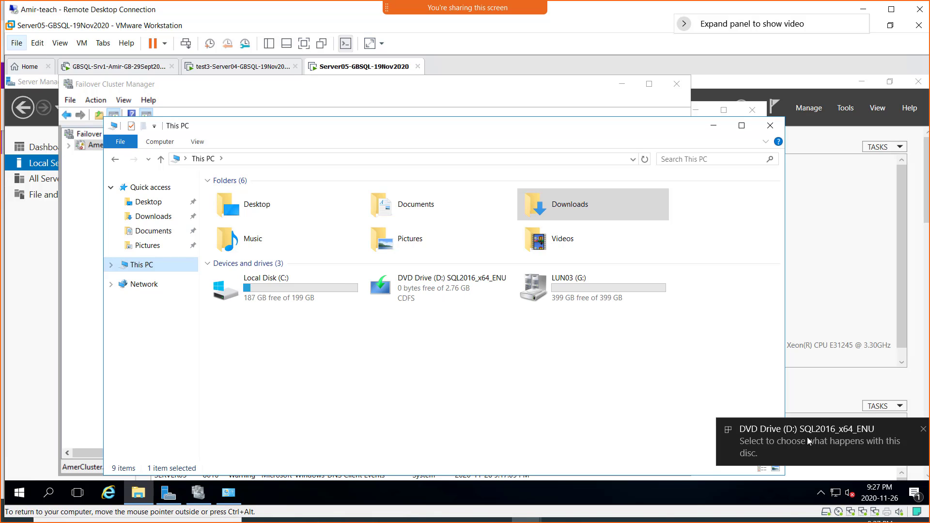
- Run SETUP.EXE from the mounted SQL Server 2016 disc, allowing it to make changes, and launch the wizard for adding a node to a failover cluster
{"action": "left_click", "coordinate": [798, 444]}
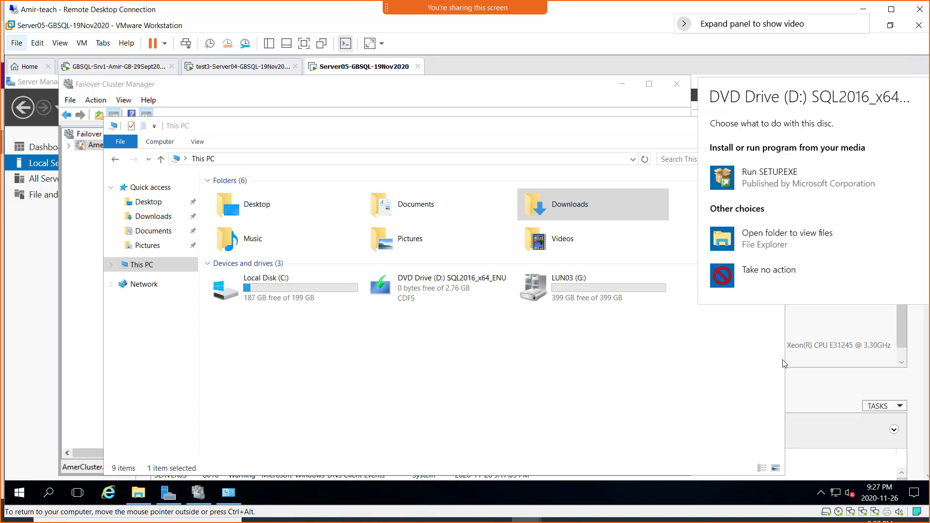
{"action": "left_click", "coordinate": [764, 181]}
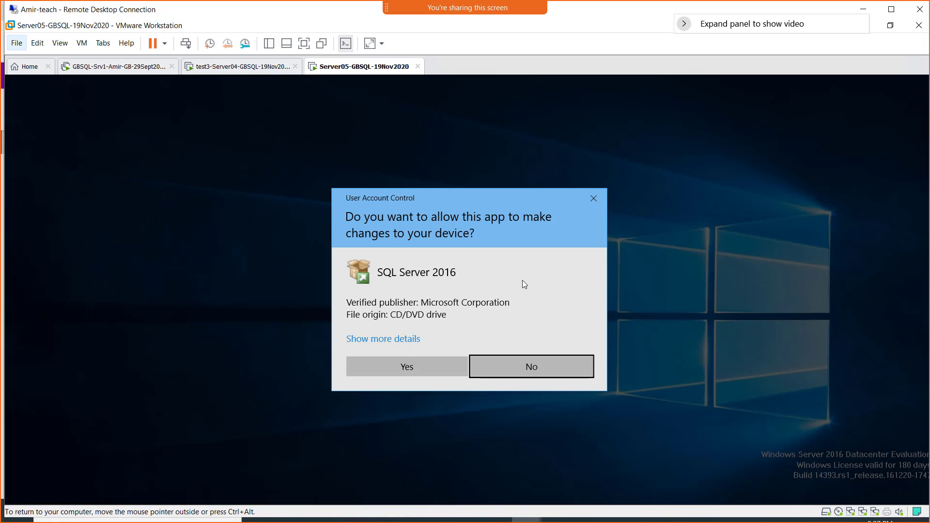
{"action": "left_click", "coordinate": [428, 364]}
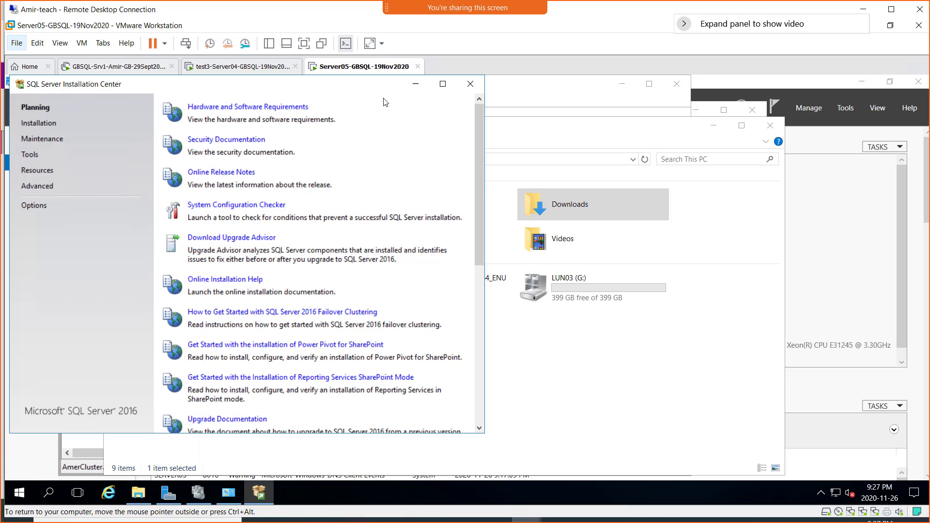
{"action": "left_click_drag", "start_coordinate": [305, 83], "coordinate": [451, 112]}
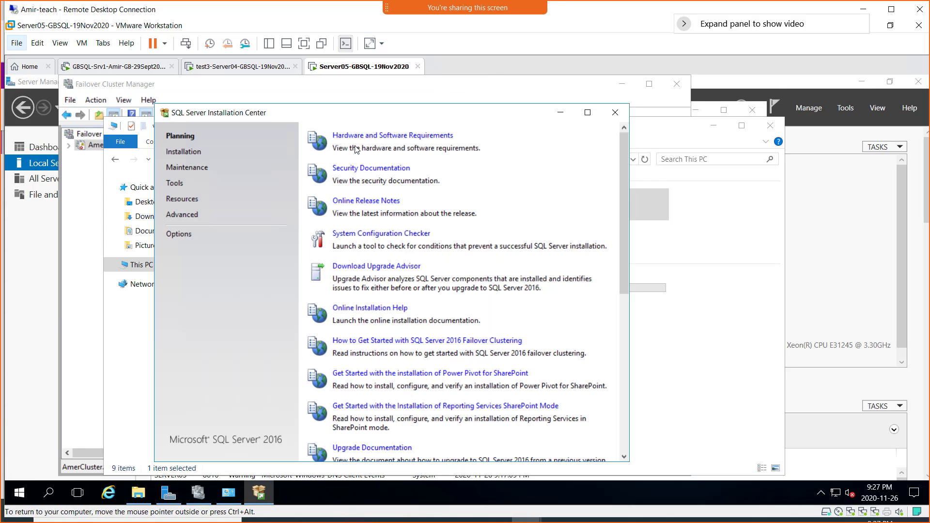
{"action": "left_click", "coordinate": [185, 152]}
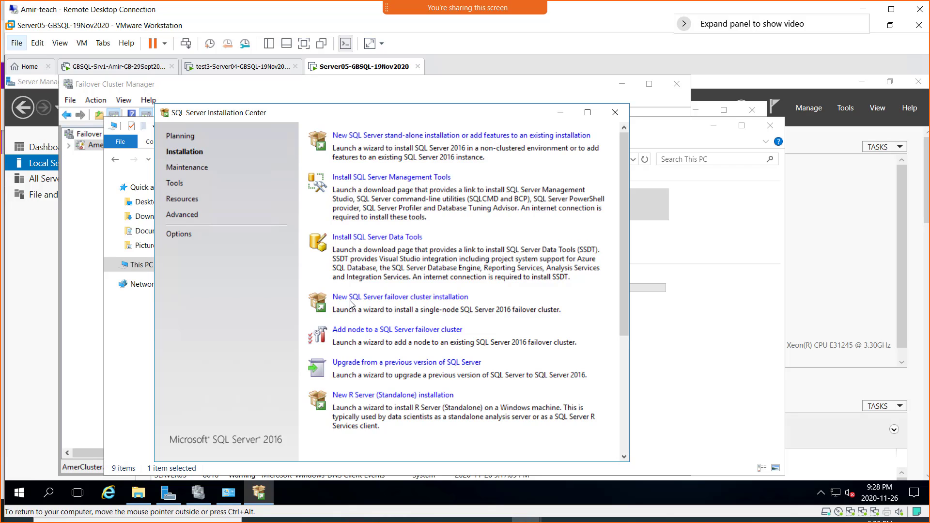
{"action": "left_click", "coordinate": [412, 333]}
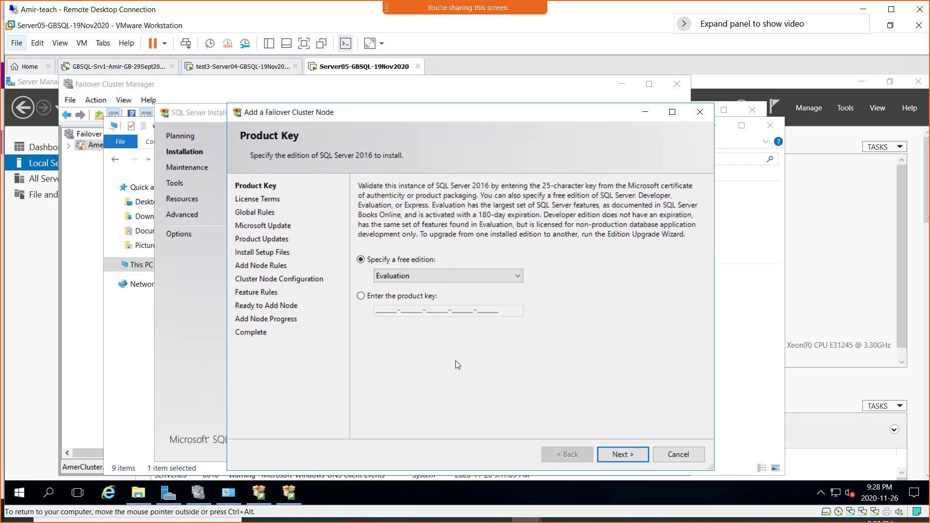
- Keep the Evaluation edition, accept the license terms and enable checking for updates with Microsoft Update
{"action": "left_click", "coordinate": [616, 455]}
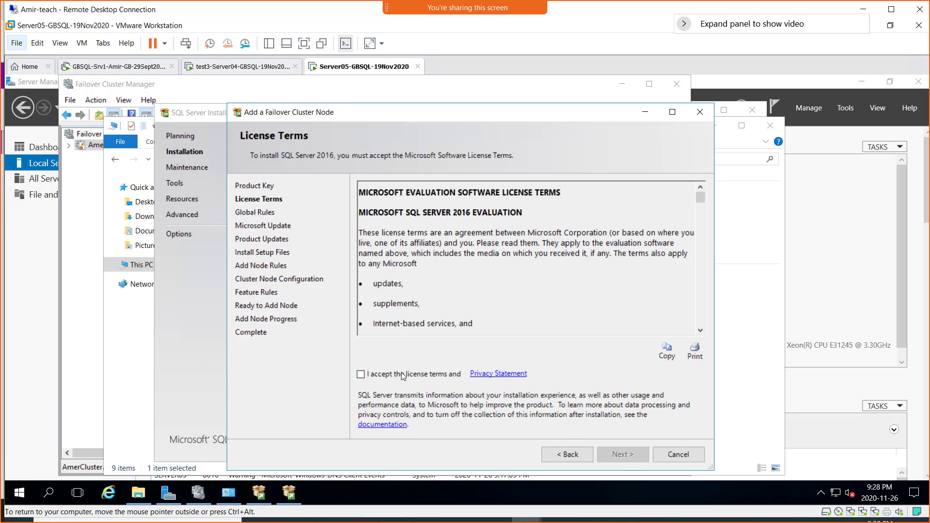
{"action": "left_click", "coordinate": [402, 375]}
{"action": "left_click", "coordinate": [614, 455]}
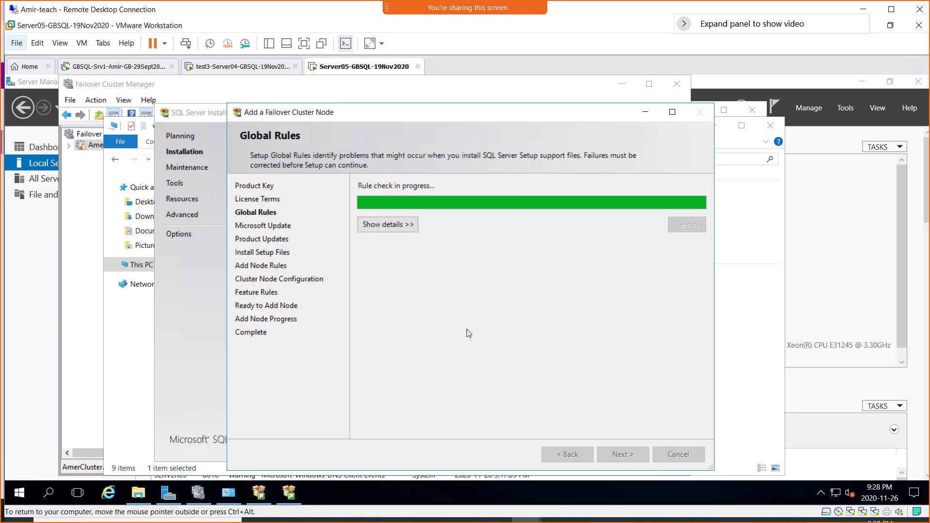
{"action": "left_click", "coordinate": [411, 230]}
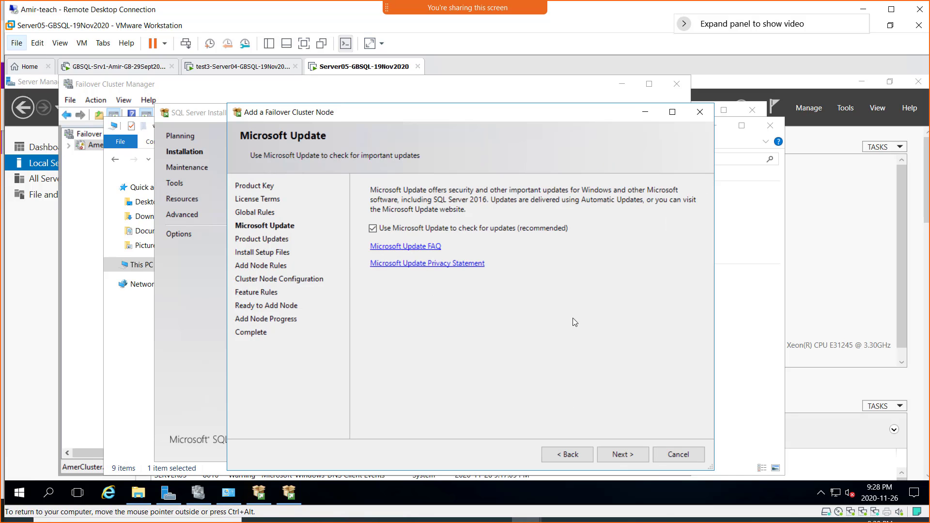
{"action": "left_click", "coordinate": [629, 455]}
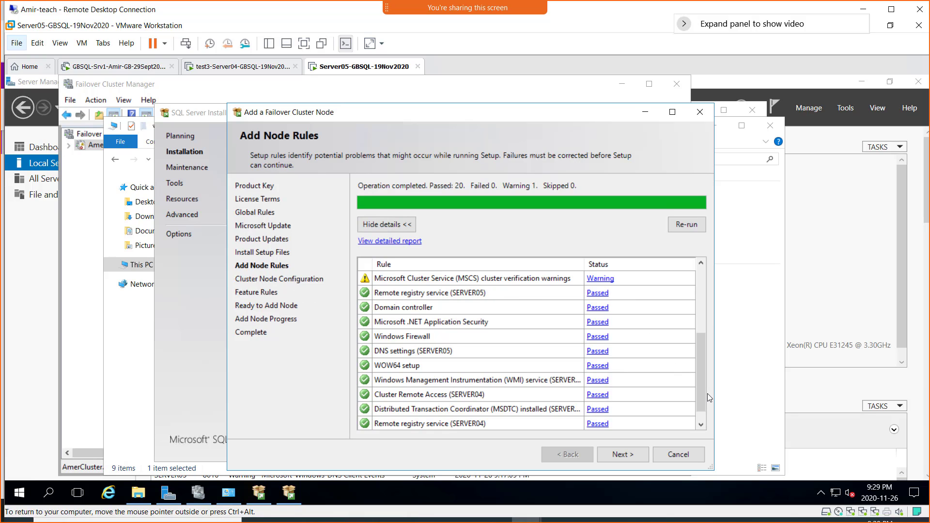
- Review the Add Node Rules results, and accept instance EVAL for node SERVER05 and the existing cluster network settings
{"action": "left_click_drag", "start_coordinate": [702, 397], "coordinate": [703, 327]}
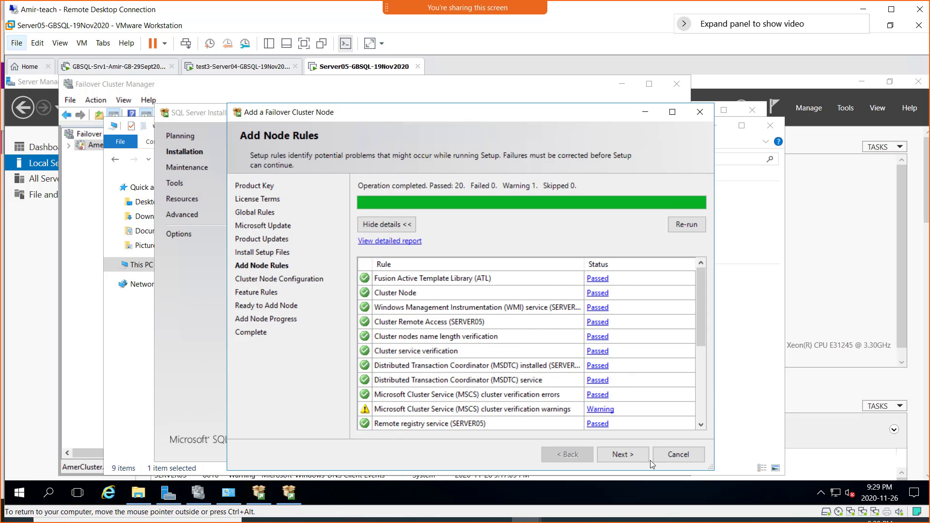
{"action": "left_click", "coordinate": [624, 455]}
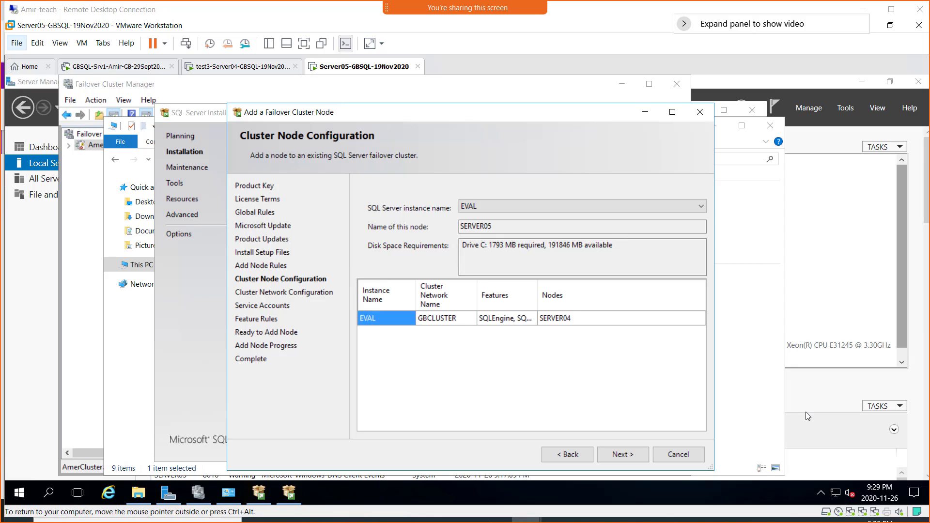
{"action": "left_click", "coordinate": [614, 454]}
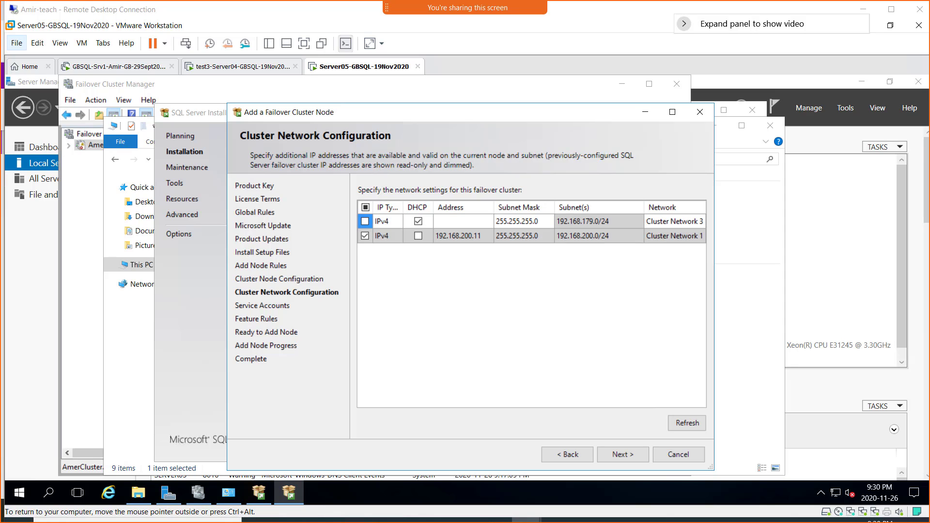
{"action": "left_click", "coordinate": [621, 455]}
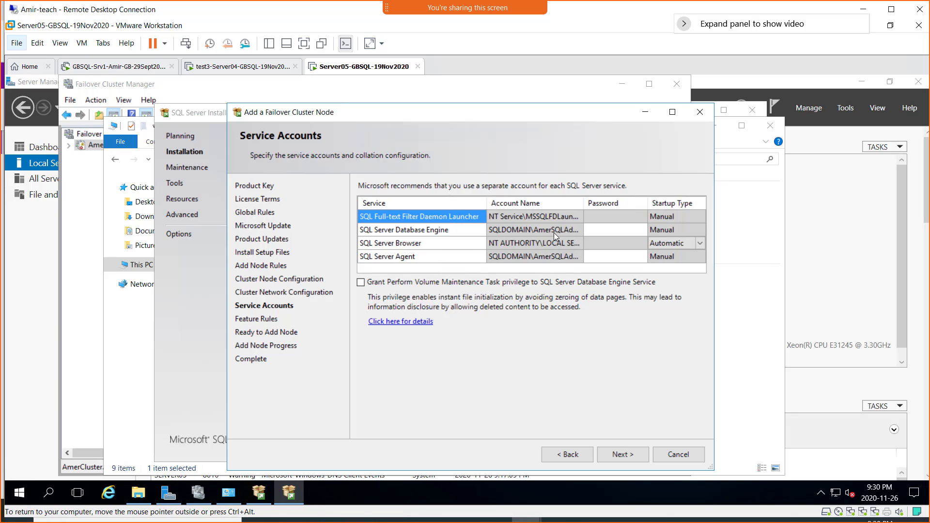
- Enter the service account passwords for SQL Server Database Engine and SQL Server Agent, and start installing the node
{"action": "left_click", "coordinate": [602, 235]}
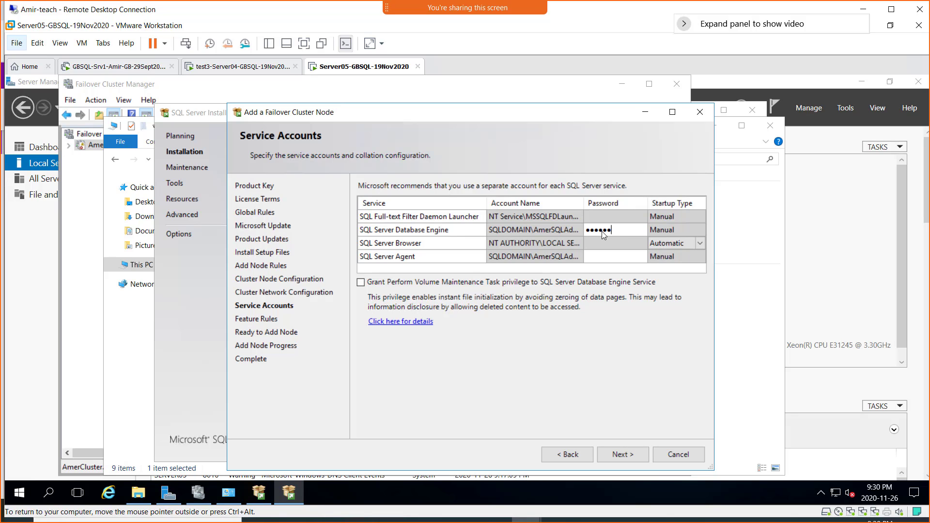
{"action": "type", "text": "***"}
{"action": "left_click", "coordinate": [615, 257]}
{"action": "type", "text": "************"}
{"action": "left_click", "coordinate": [613, 454]}
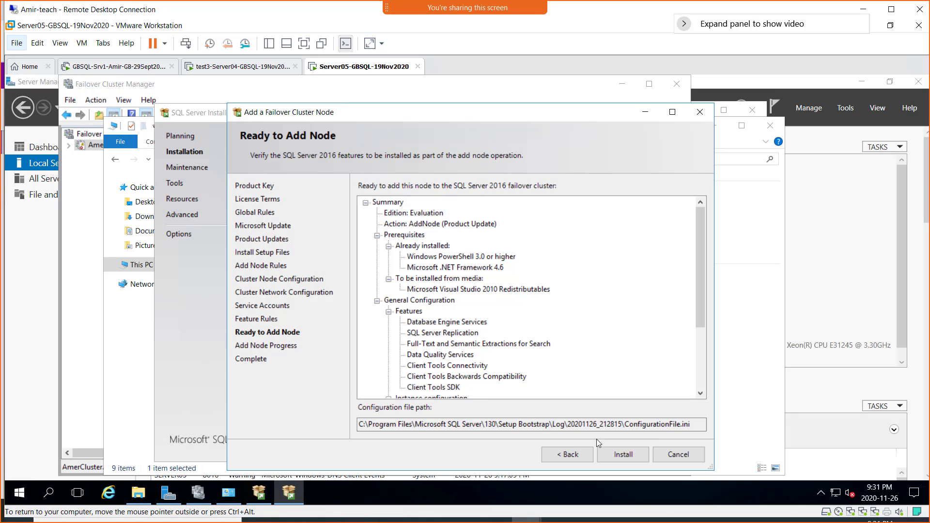
{"action": "left_click", "coordinate": [622, 454]}
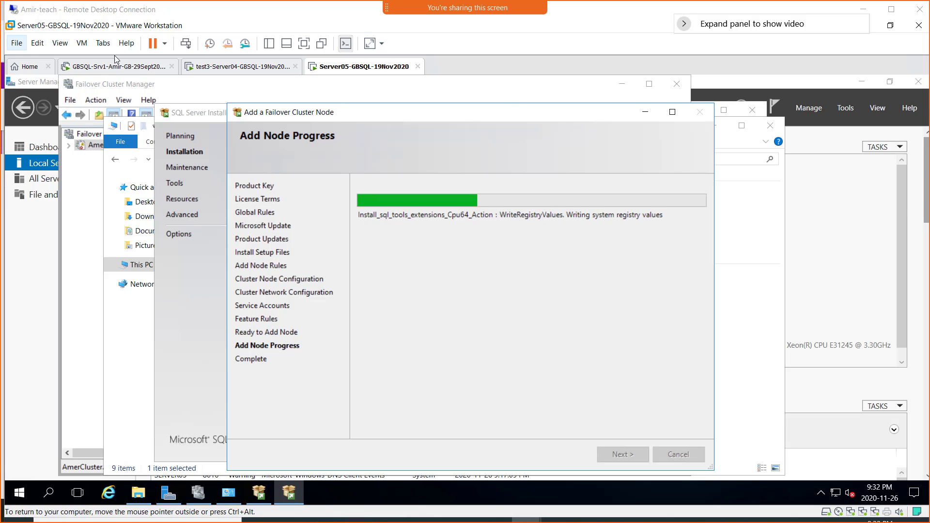
- On the host, copy SSMS-Setup-ENU.exe from the GB_Soft\SQLServer2016 folder on New Volume (D:), with the Server01 virtual machine displayed
{"action": "left_click", "coordinate": [124, 69]}
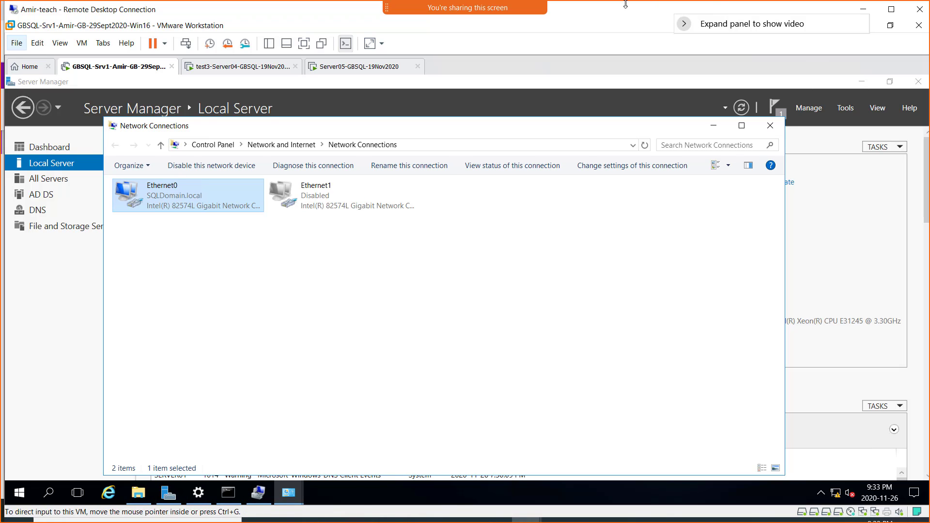
{"action": "double_click", "coordinate": [798, 14]}
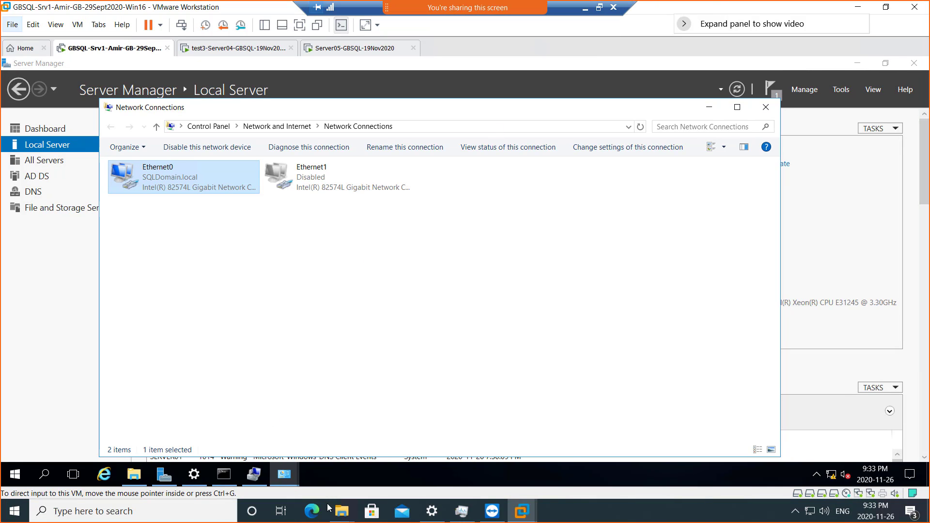
{"action": "mouse_move", "coordinate": [341, 509]}
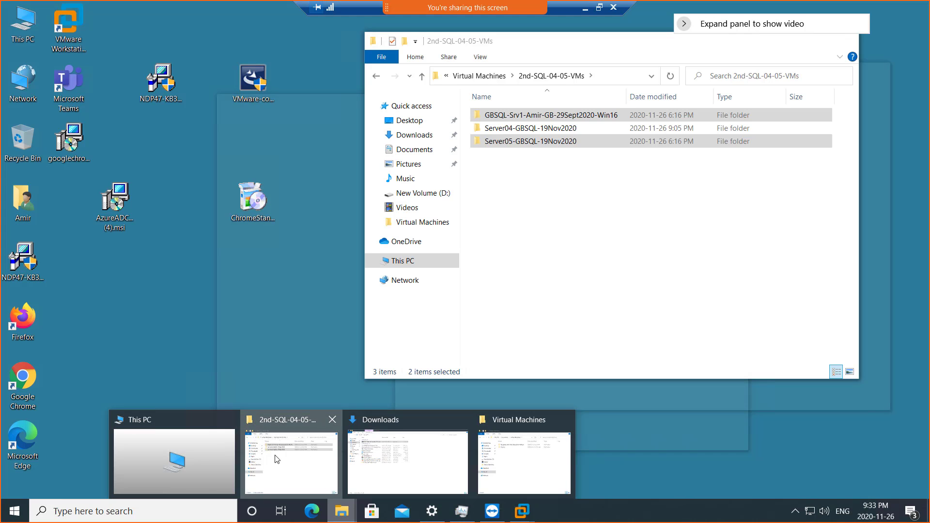
{"action": "left_click", "coordinate": [276, 460]}
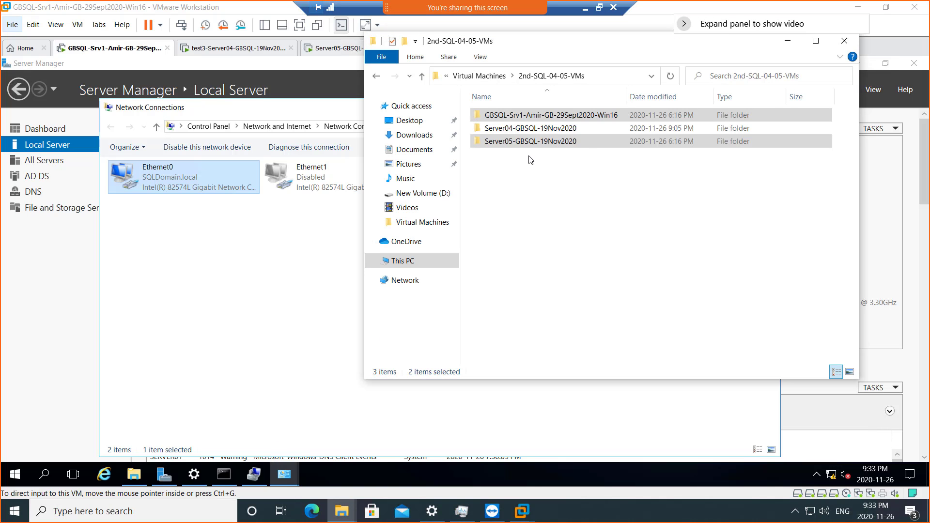
{"action": "left_click", "coordinate": [407, 264]}
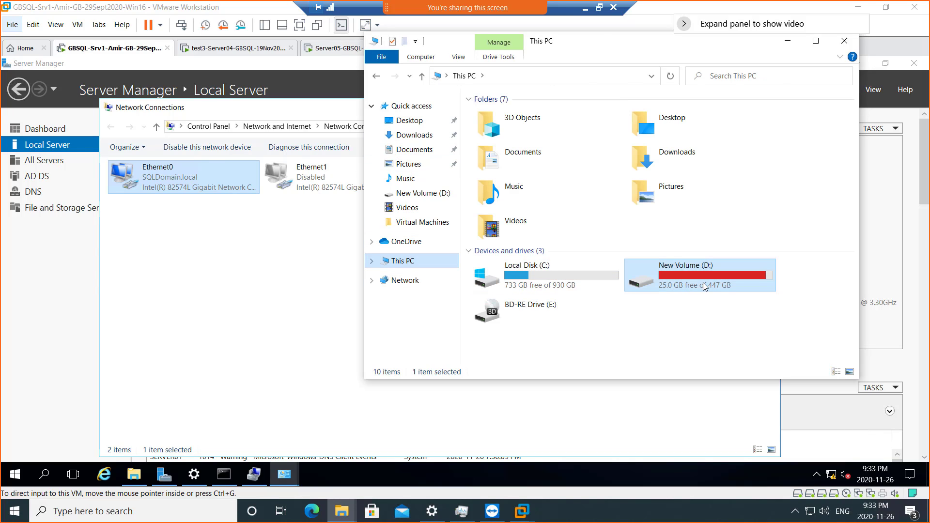
{"action": "double_click", "coordinate": [702, 283]}
{"action": "double_click", "coordinate": [506, 124]}
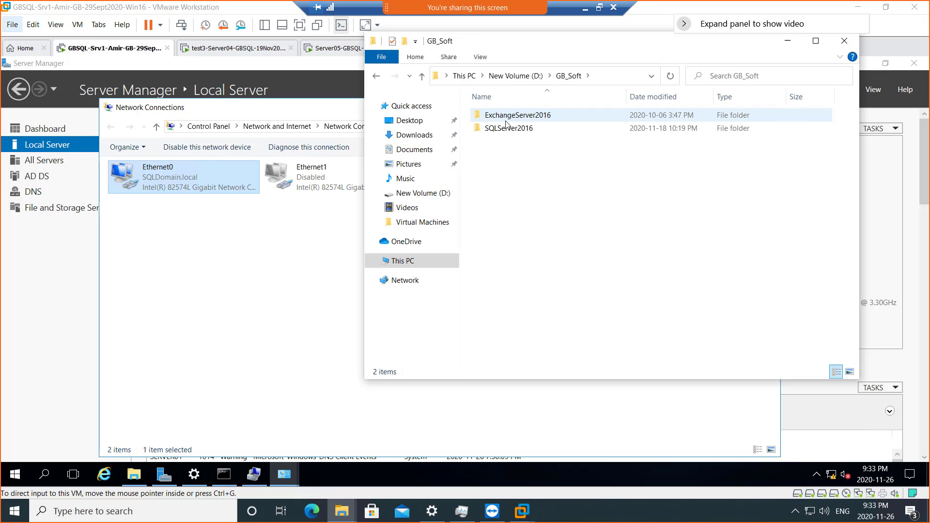
{"action": "double_click", "coordinate": [509, 128]}
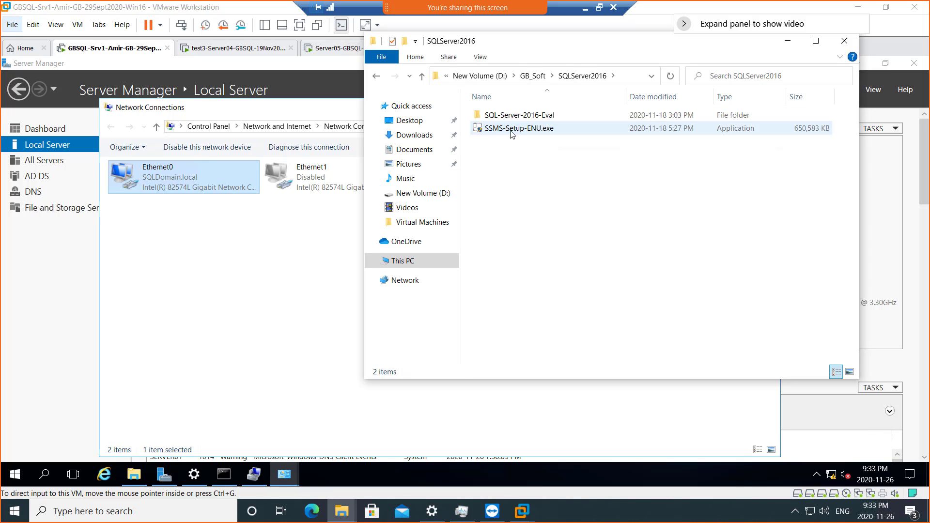
{"action": "right_click", "coordinate": [515, 130]}
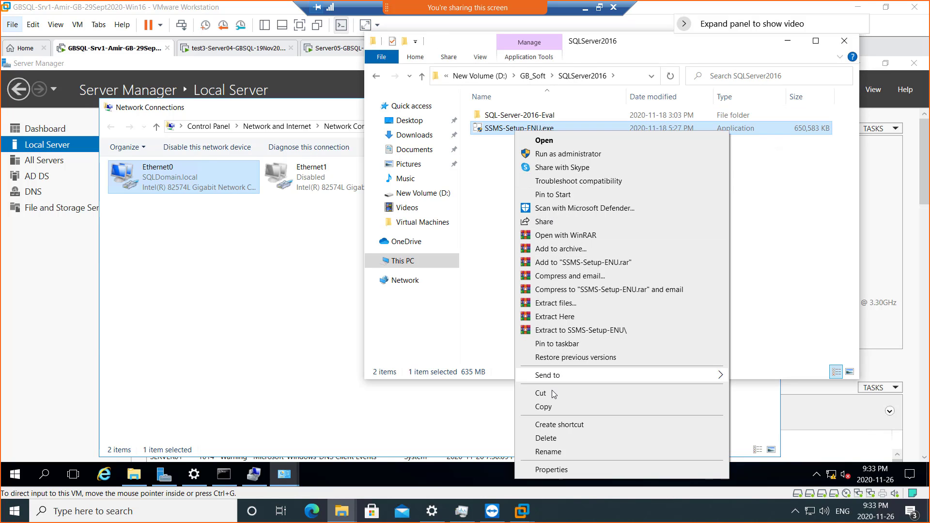
{"action": "left_click", "coordinate": [550, 406]}
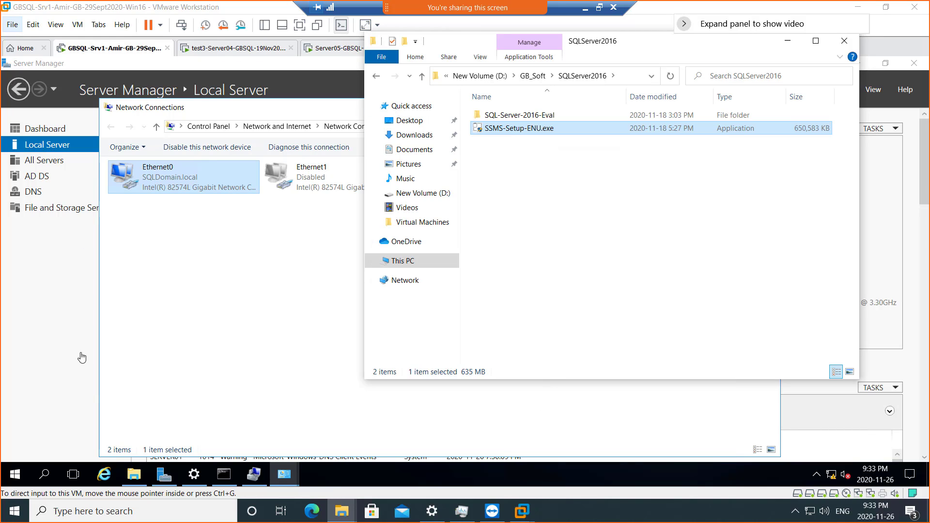
- Paste the copied SSMS installer into the Downloads folder of the Server01 virtual machine
{"action": "left_click", "coordinate": [134, 475]}
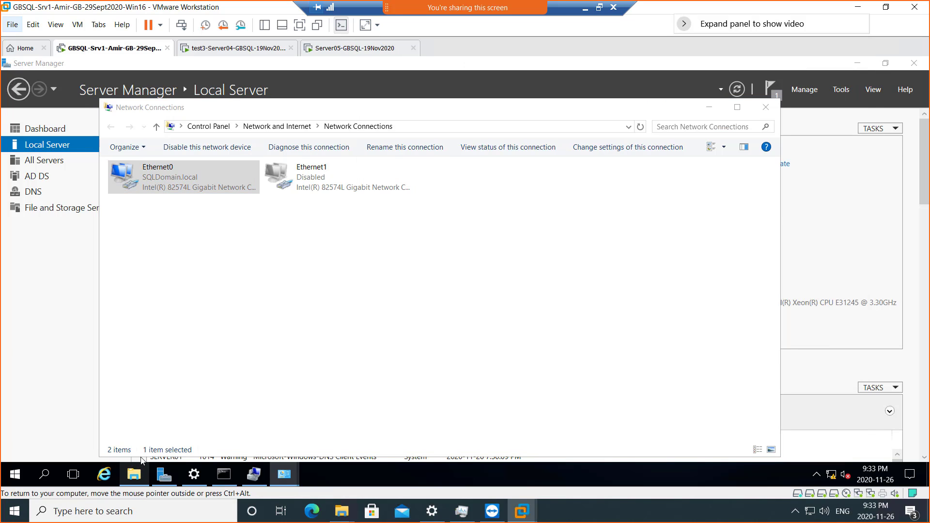
{"action": "left_click", "coordinate": [135, 472]}
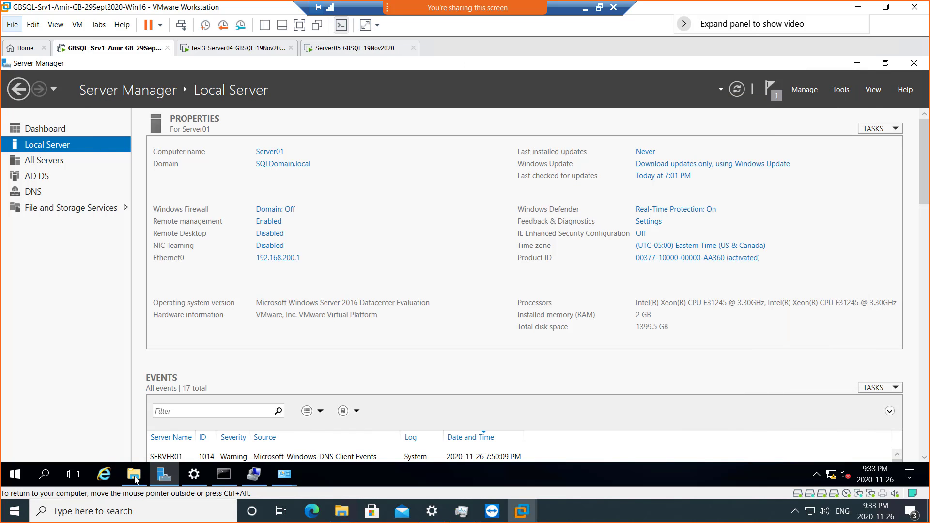
{"action": "left_click", "coordinate": [134, 476]}
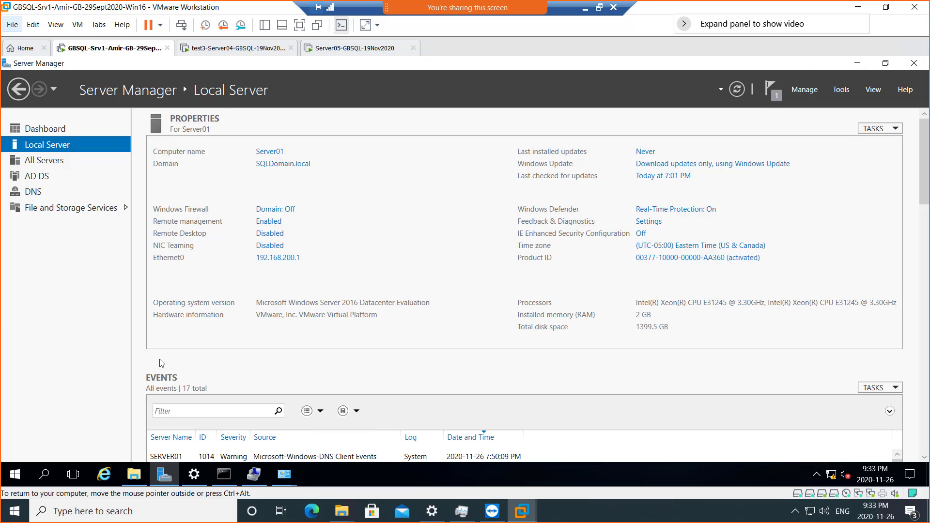
{"action": "left_click", "coordinate": [135, 477]}
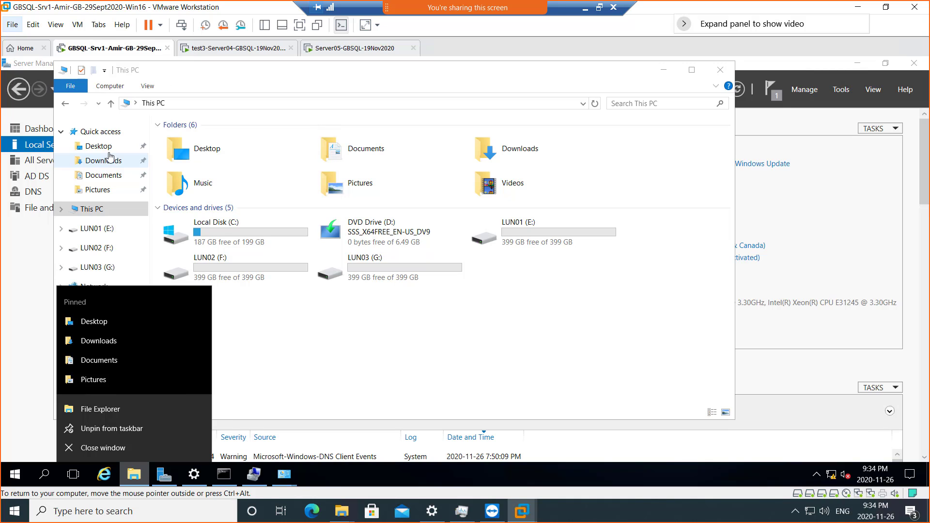
{"action": "left_click", "coordinate": [108, 162]}
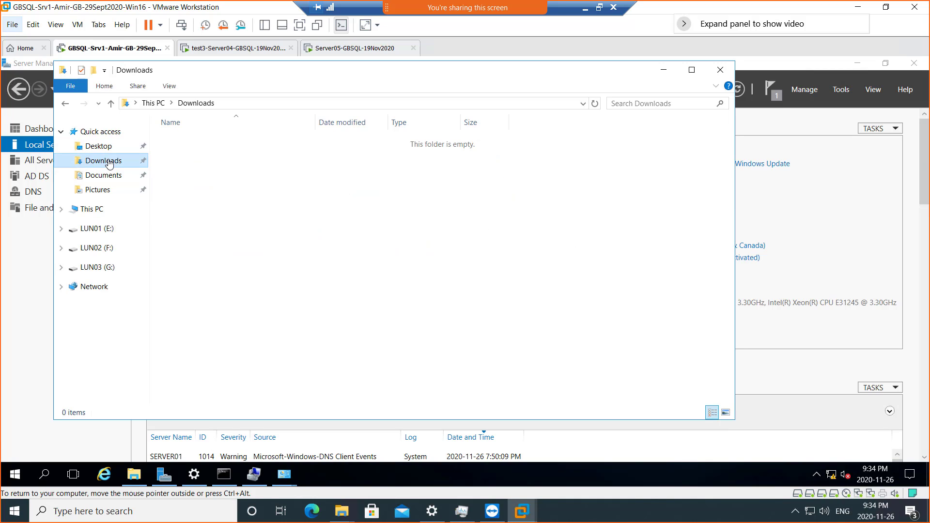
{"action": "right_click", "coordinate": [182, 155]}
{"action": "left_click", "coordinate": [239, 242]}
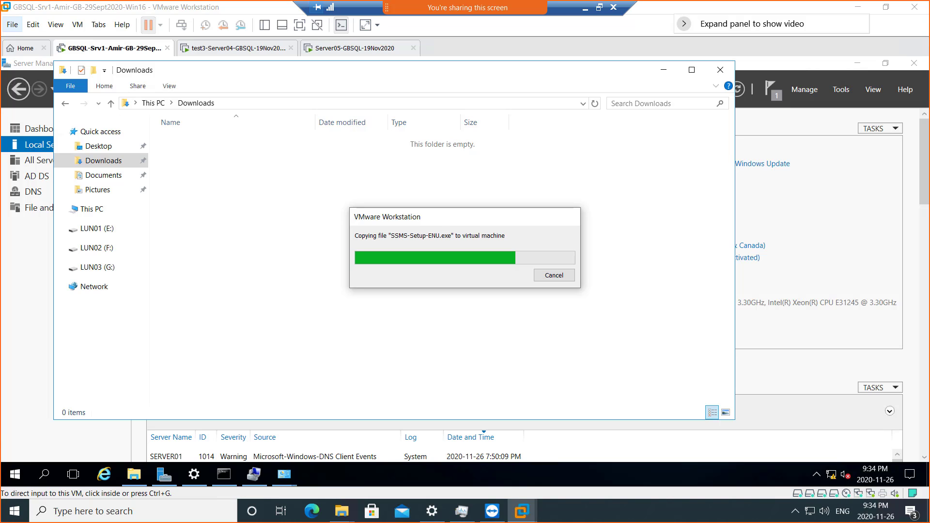
- In the Paint diagram, add the orange note "SSMS - to connect to Active SQL server" under Software SAN in the Server01 box
{"action": "left_click", "coordinate": [585, 8]}
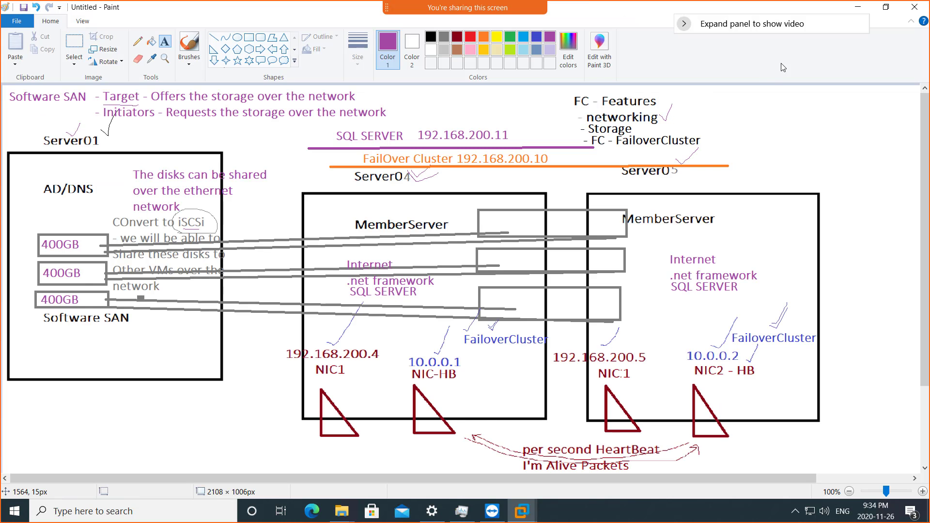
{"action": "left_click", "coordinate": [484, 39]}
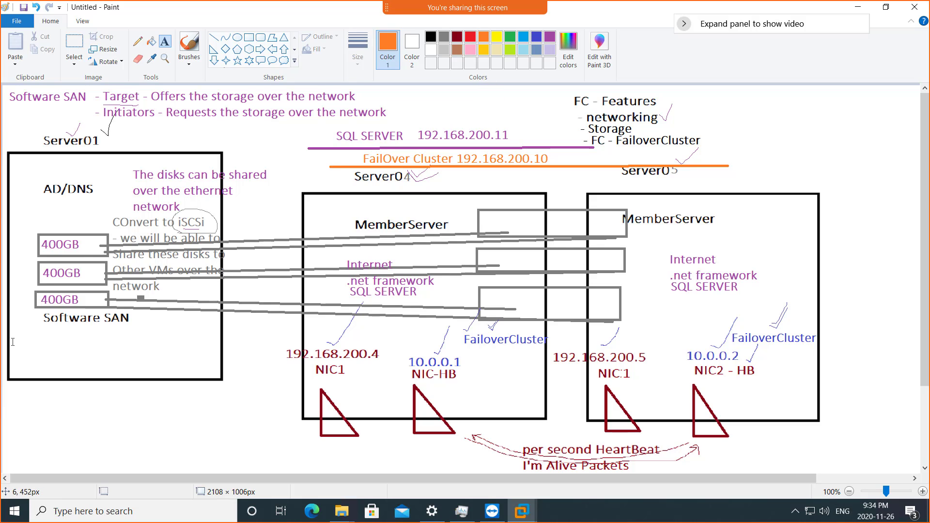
{"action": "left_click", "coordinate": [38, 336]}
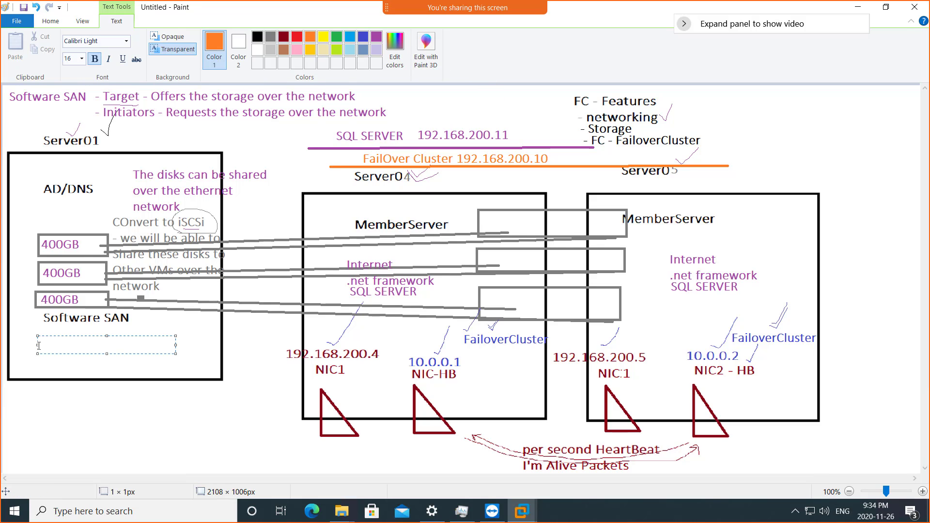
{"action": "type", "text": "SSMS - to connect to"}
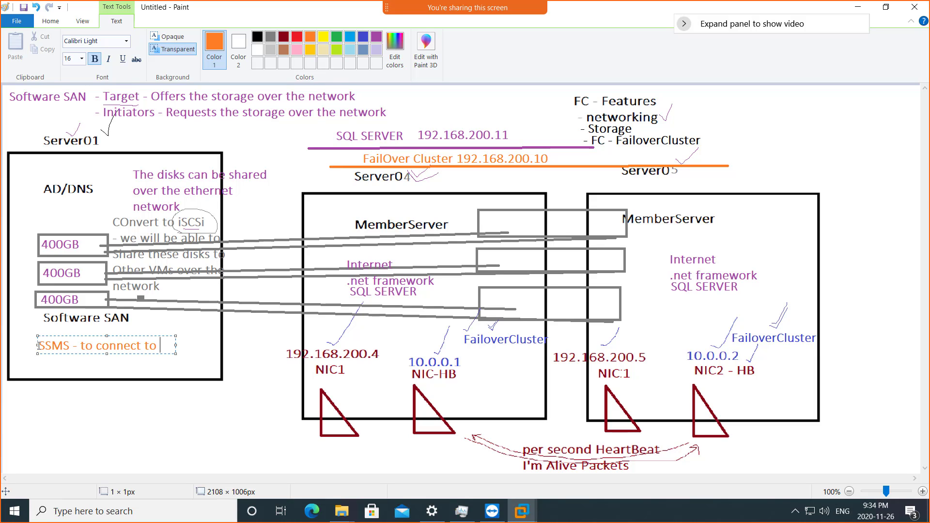
{"action": "type", "text": " Active SQL"}
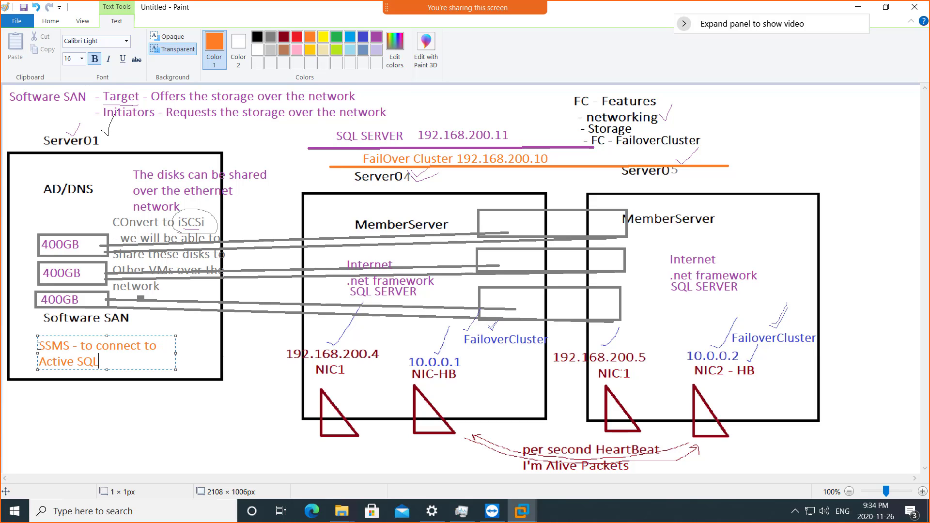
{"action": "type", "text": " server"}
- Return to VMware Workstation and check the file copy on Server01 and the Add Node progress on Server05
{"action": "key", "text": "alt+Tab"}
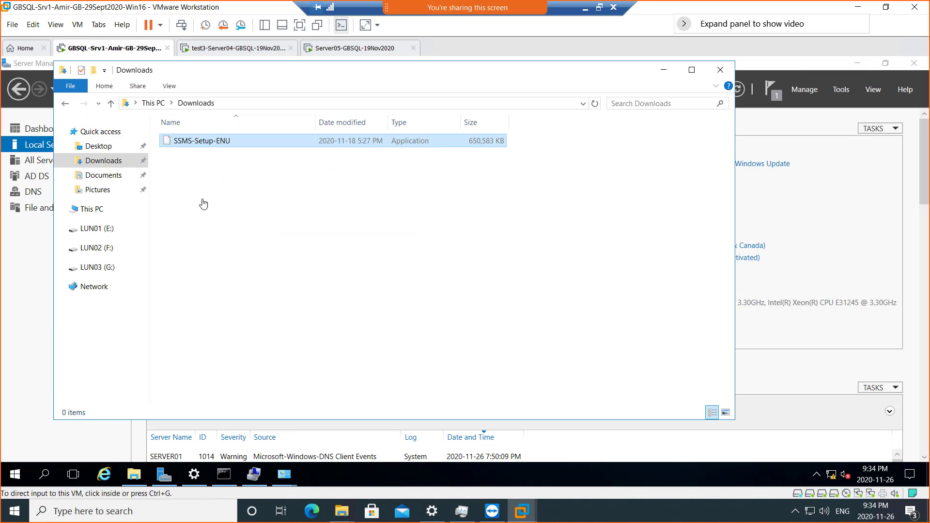
{"action": "left_click", "coordinate": [207, 194]}
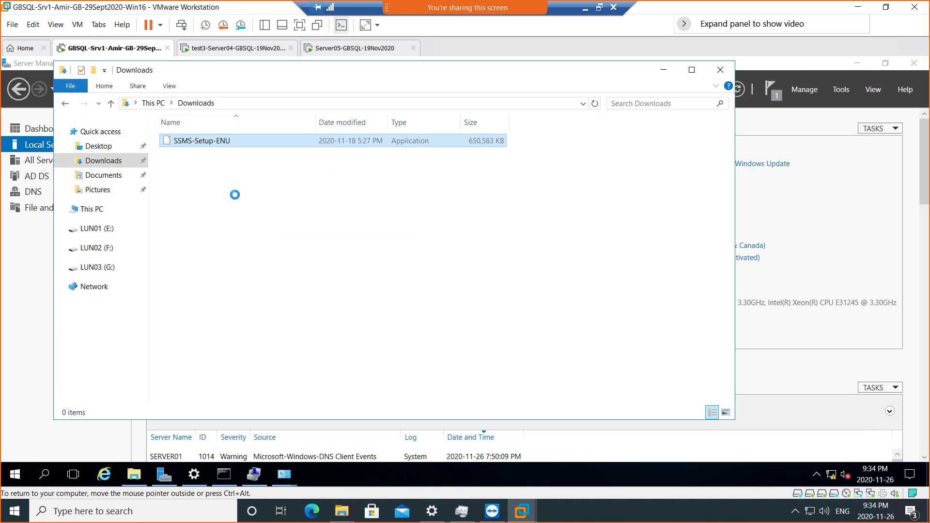
{"action": "left_click", "coordinate": [341, 48]}
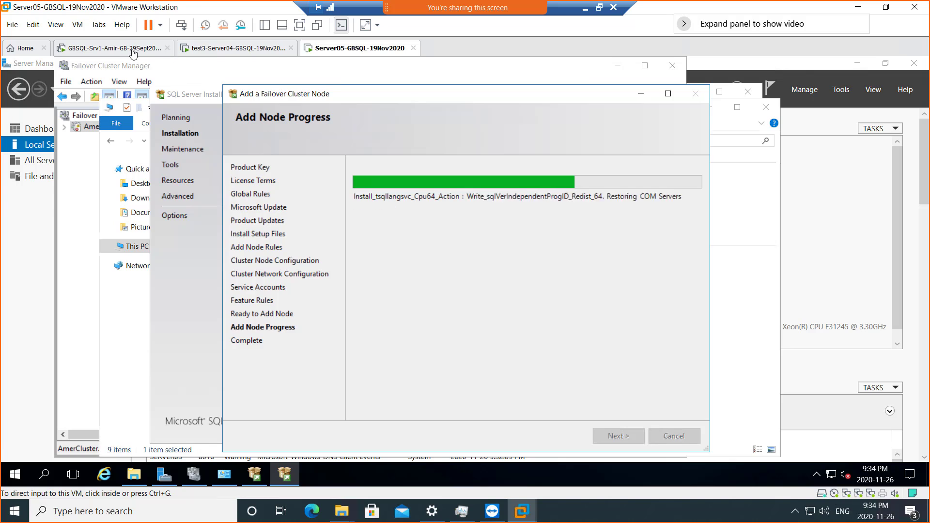
{"action": "left_click", "coordinate": [114, 47]}
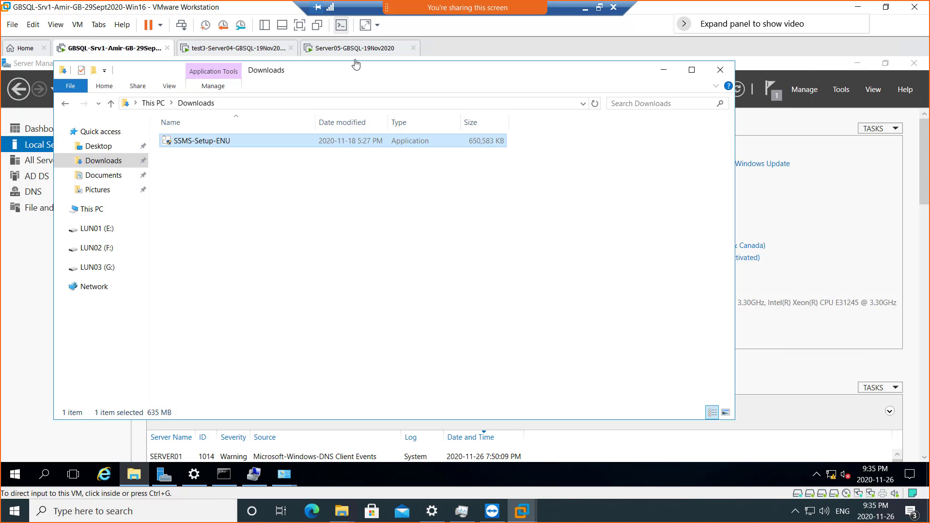
{"action": "left_click", "coordinate": [335, 49]}
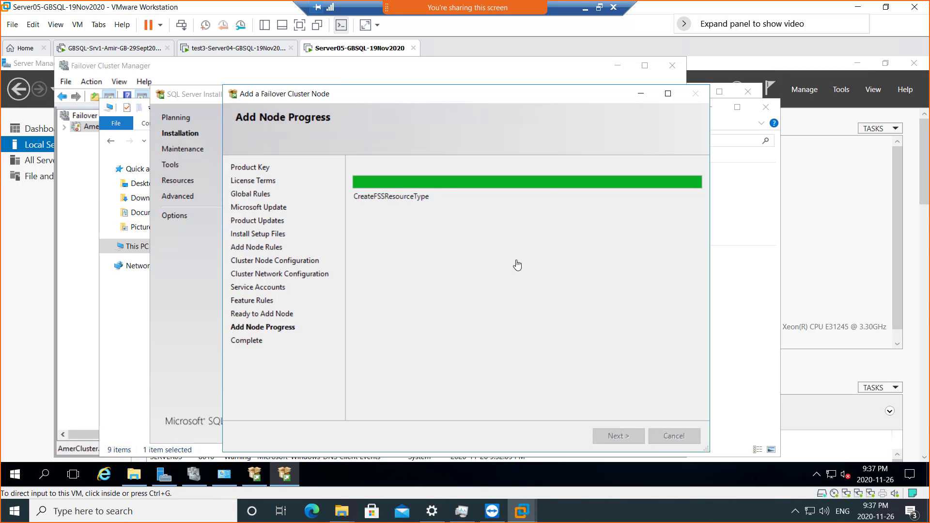
- Run SSMS-Setup-ENU on Server01, allow it to make changes, and start installing SQL Server Management Studio 18.7.1 in the default location
{"action": "left_click", "coordinate": [112, 50]}
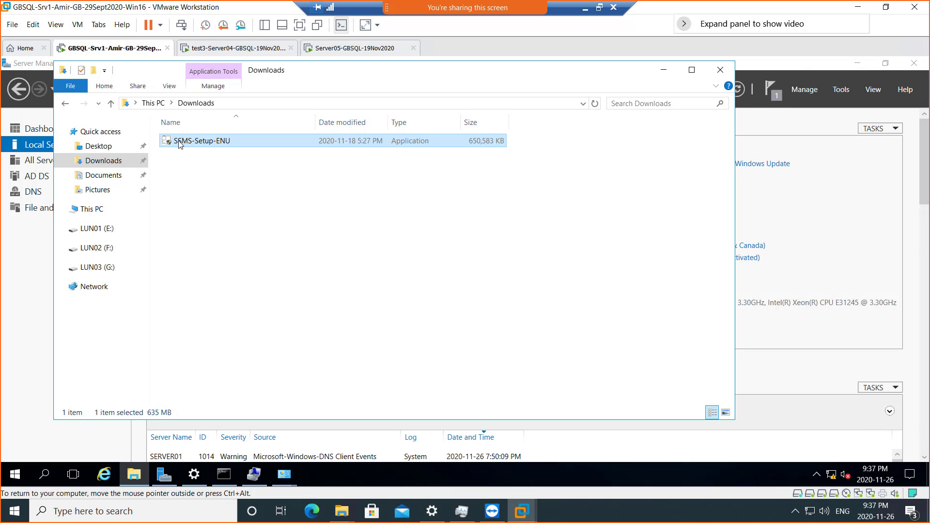
{"action": "double_click", "coordinate": [178, 141]}
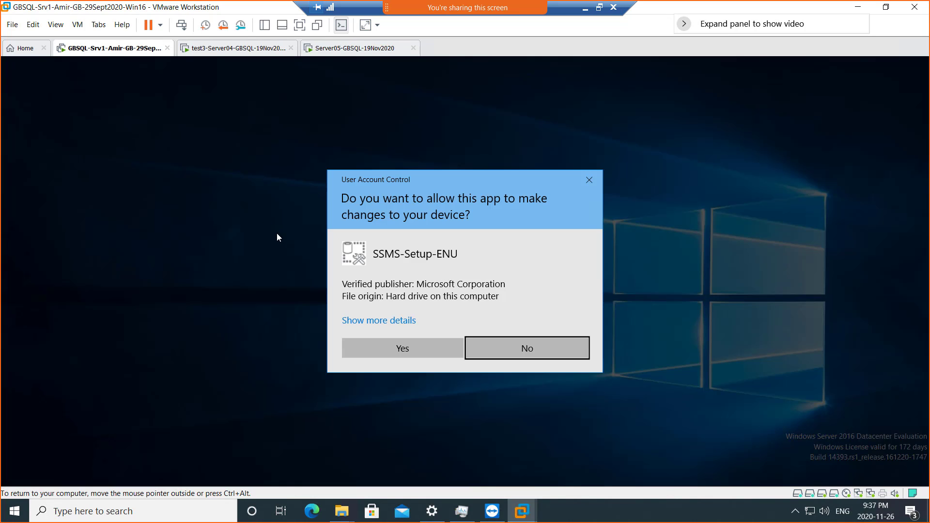
{"action": "left_click", "coordinate": [377, 347]}
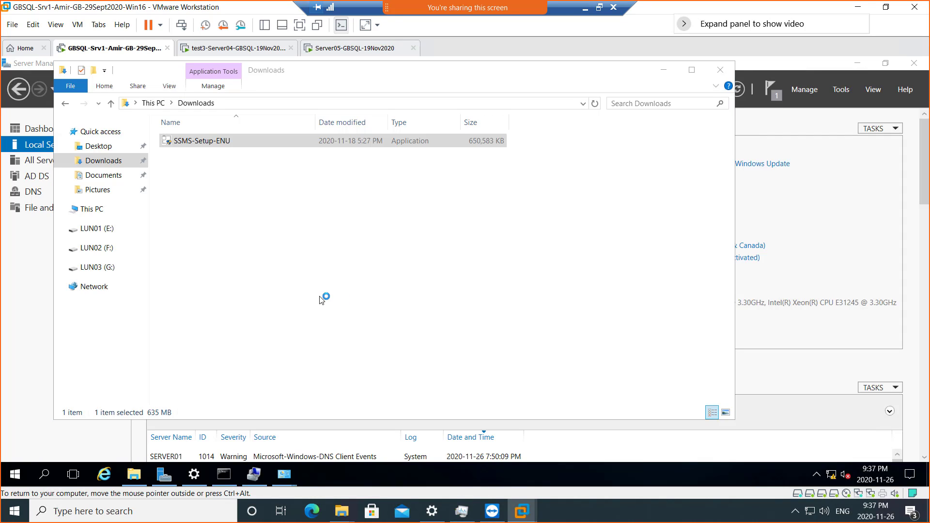
{"action": "left_click", "coordinate": [336, 49]}
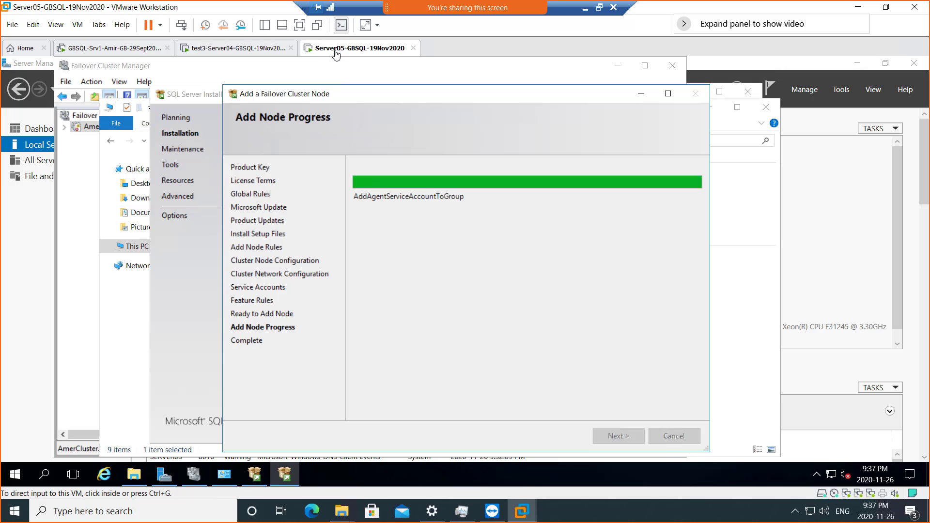
{"action": "left_click", "coordinate": [124, 51]}
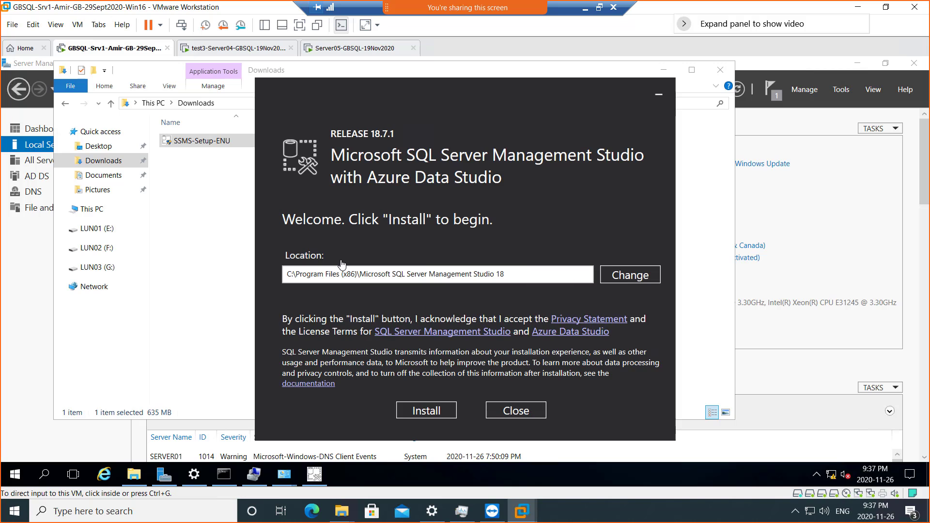
{"action": "left_click", "coordinate": [423, 412]}
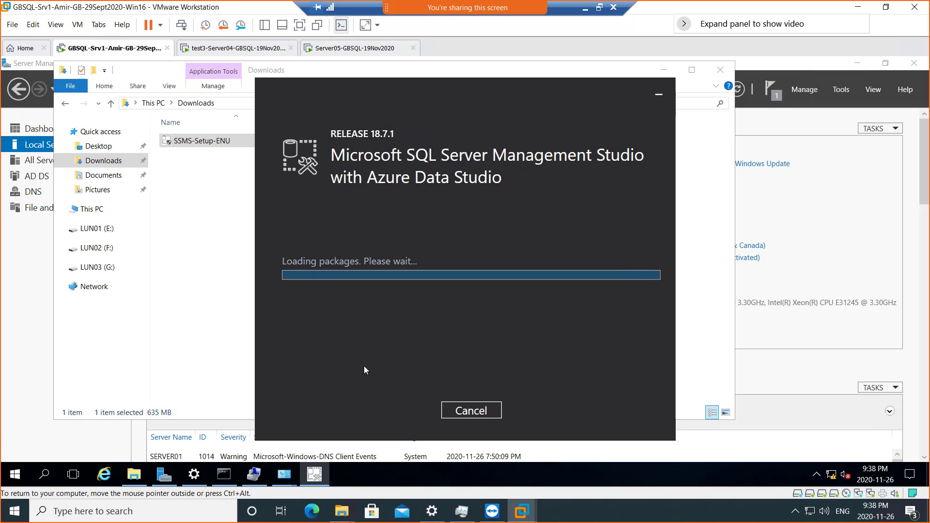
- Check the Add Node result on Server05, restore the remote desktop window, and return to the SSMS installation on Server01
{"action": "left_click", "coordinate": [323, 50]}
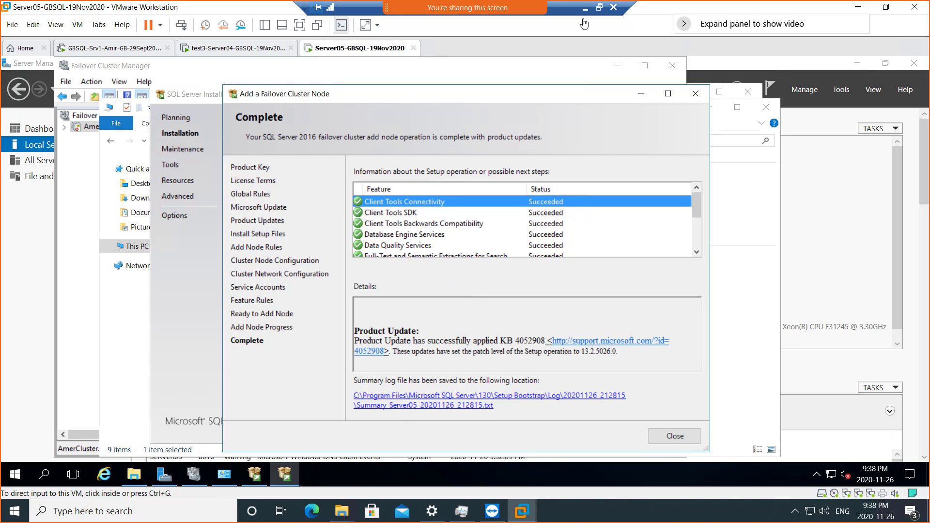
{"action": "left_click", "coordinate": [599, 9]}
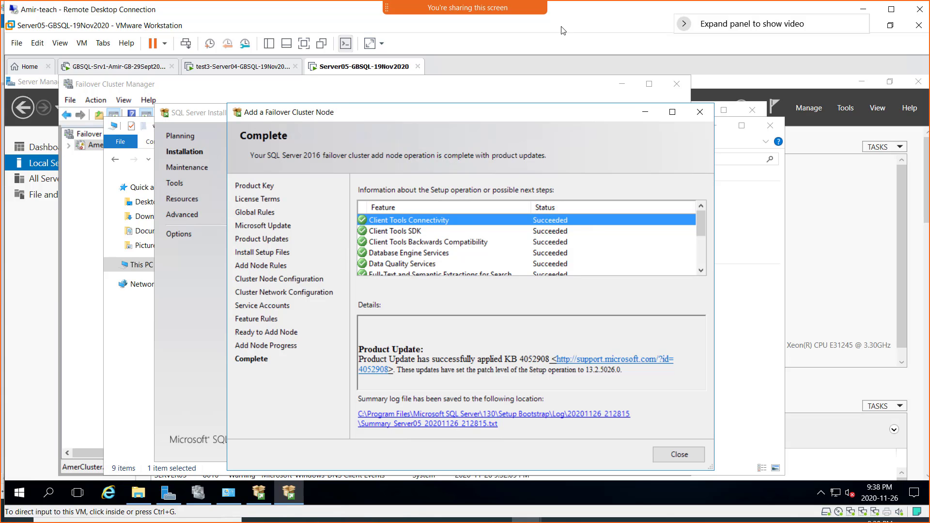
{"action": "left_click", "coordinate": [125, 67]}
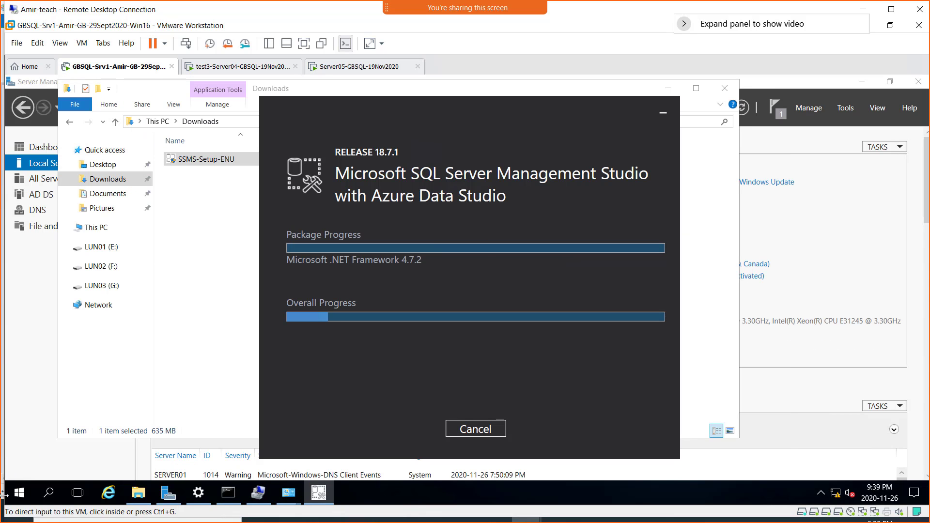
- Search Windows on Server01 for "ssms"
{"action": "left_click", "coordinate": [51, 493]}
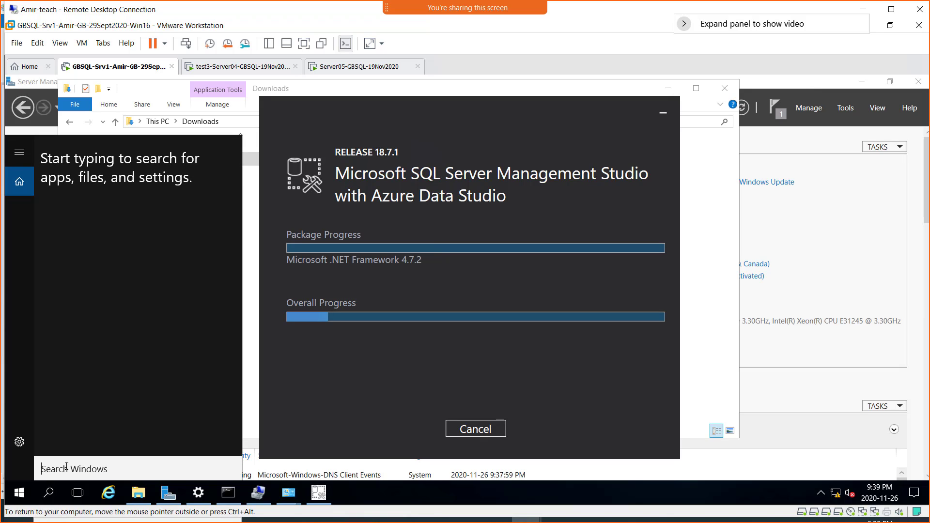
{"action": "type", "text": "s"}
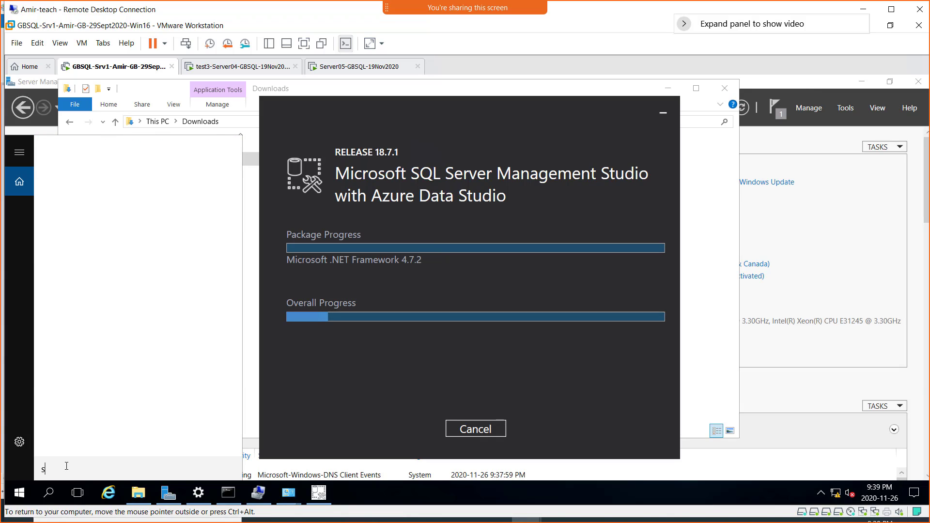
{"action": "type", "text": "sms"}
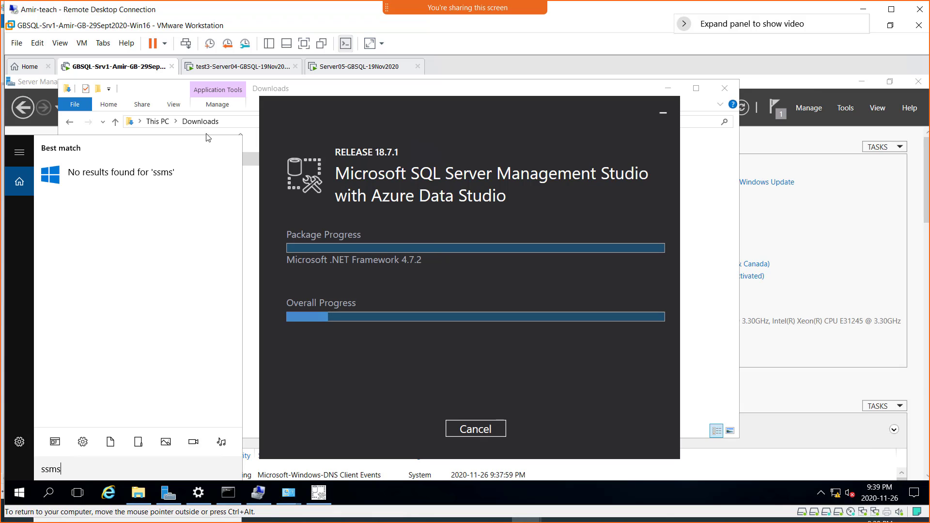
- Capture a screenshot of the completed Add a Failover Cluster Node wizard on Server05
{"action": "left_click", "coordinate": [354, 68]}
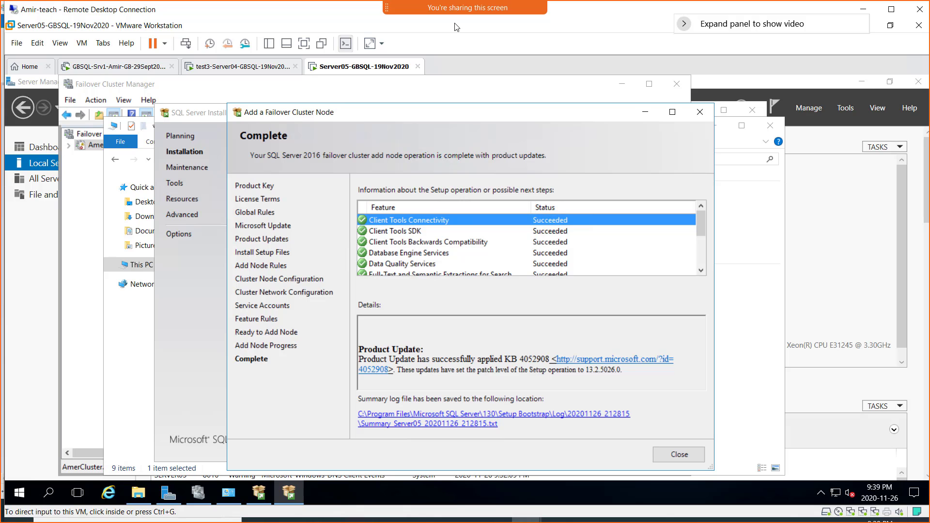
{"action": "key", "text": "super+shift+s"}
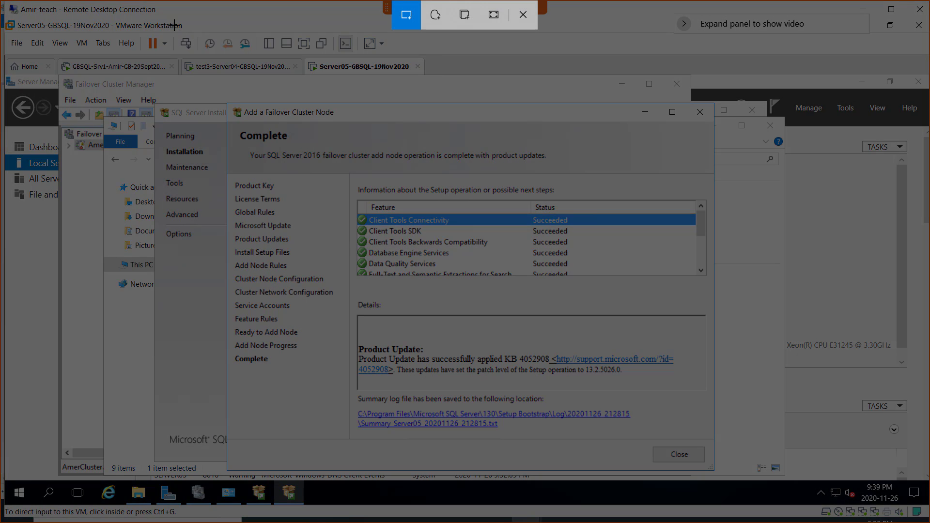
{"action": "mouse_move", "coordinate": [162, 26]}
{"action": "left_mouse_down"}
{"action": "mouse_move", "coordinate": [563, 346]}
{"action": "mouse_move", "coordinate": [759, 485]}
{"action": "left_mouse_up"}
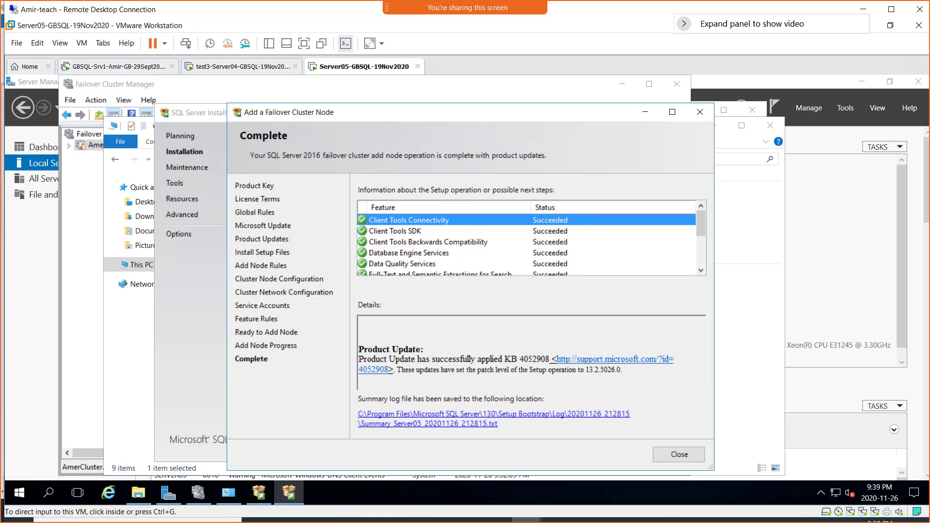
- In the OneNote Week 12 page, add the bullet "Screenshot 8 = 2nd SQL Failover Cluster Node Deployed Successfully" and paste the captured screenshot below it
{"action": "key", "text": "alt+Tab"}
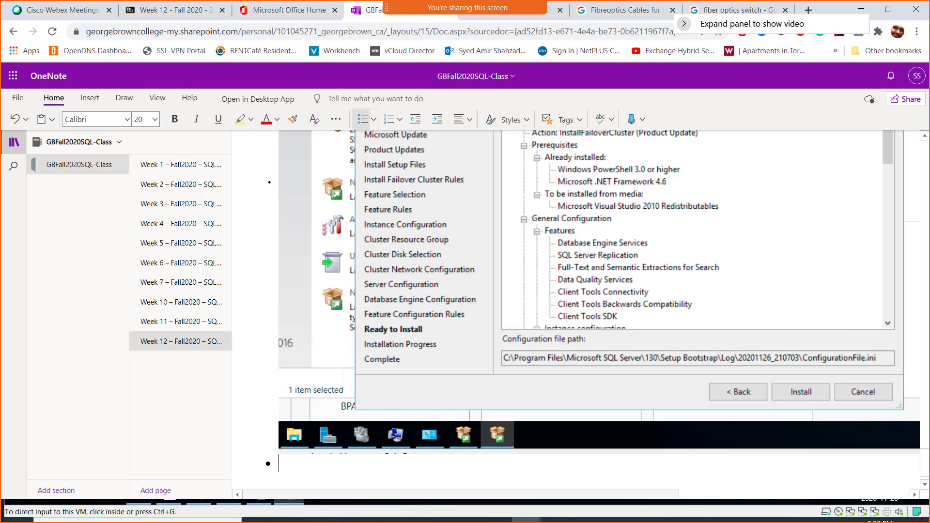
{"action": "left_click", "coordinate": [357, 463]}
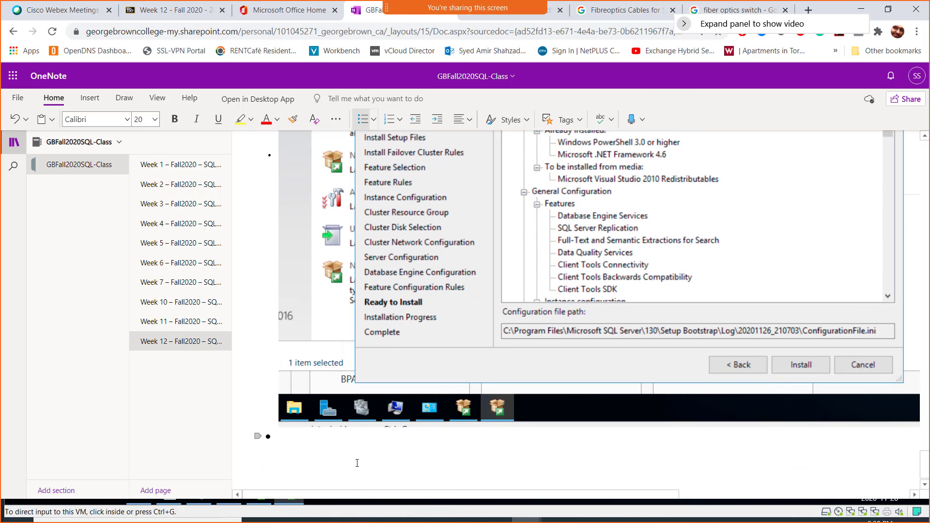
{"action": "type", "text": "Screenshot"}
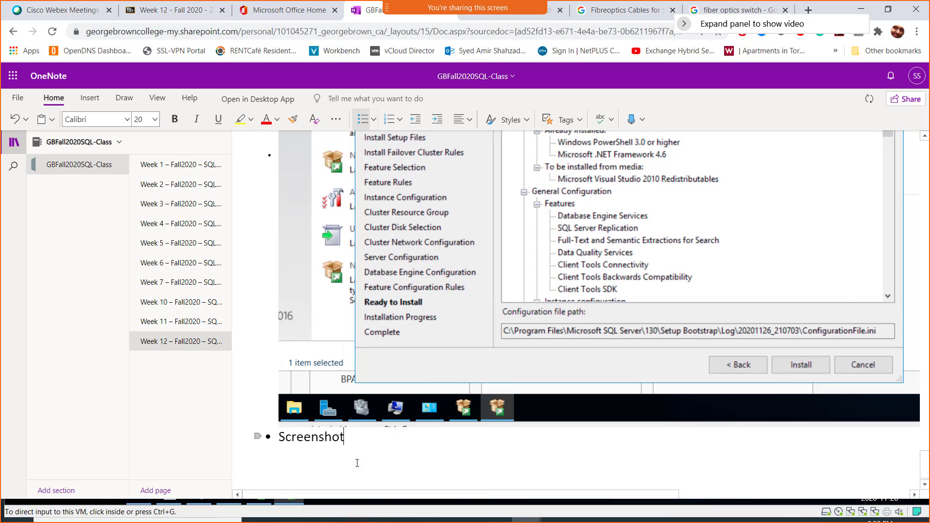
{"action": "type", "text": " 8 = 2"}
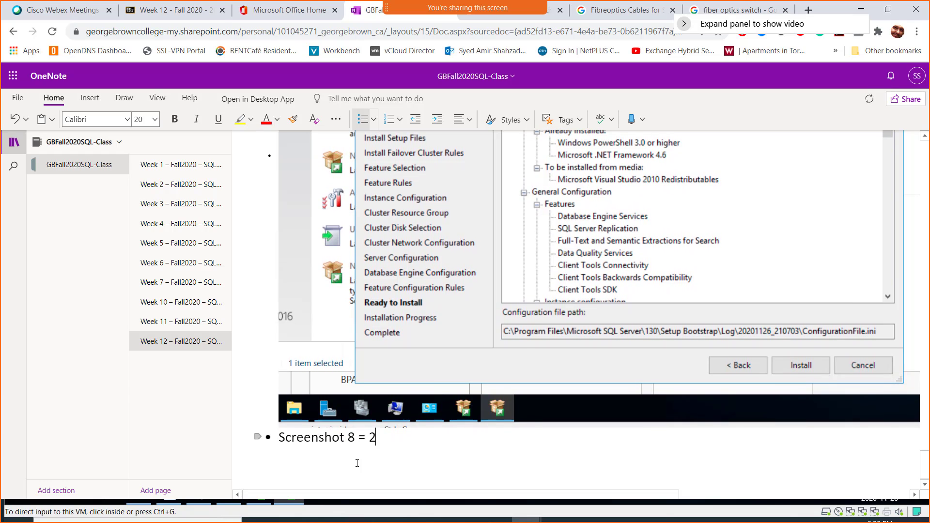
{"action": "type", "text": "nd SQL Fail"}
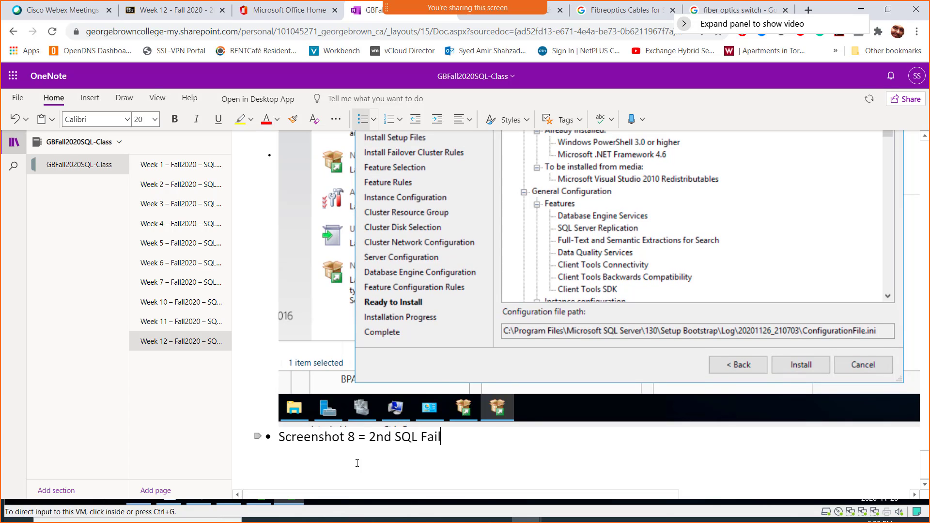
{"action": "type", "text": "over Cluster "}
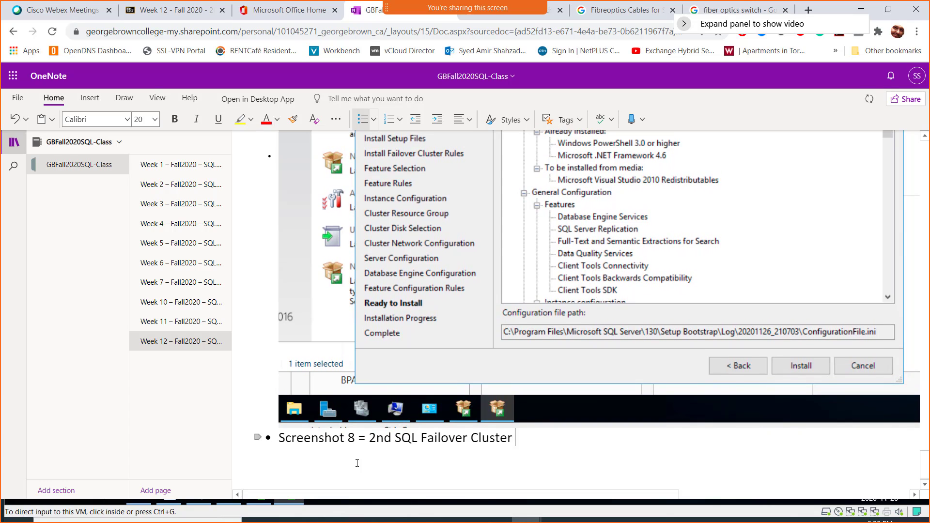
{"action": "type", "text": "Node Dep"}
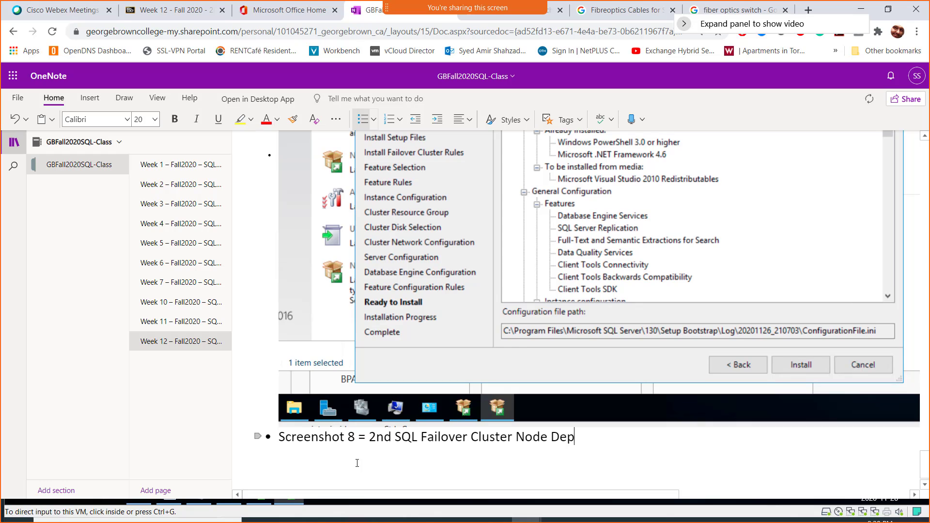
{"action": "type", "text": "loyed Succc"}
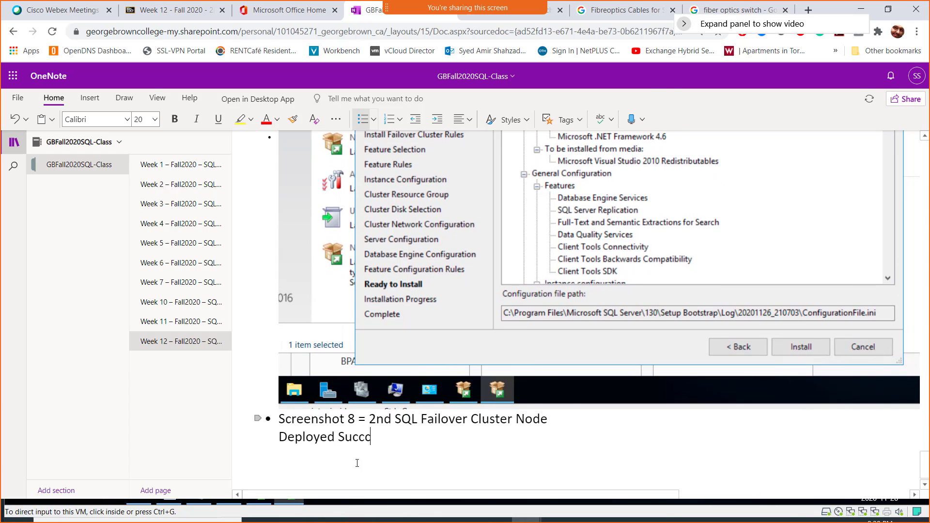
{"action": "type", "text": "ess"}
{"action": "key", "text": "BackSpace"}
{"action": "key", "text": "BackSpace"}
{"action": "key", "text": "BackSpace"}
{"action": "key", "text": "BackSpace"}
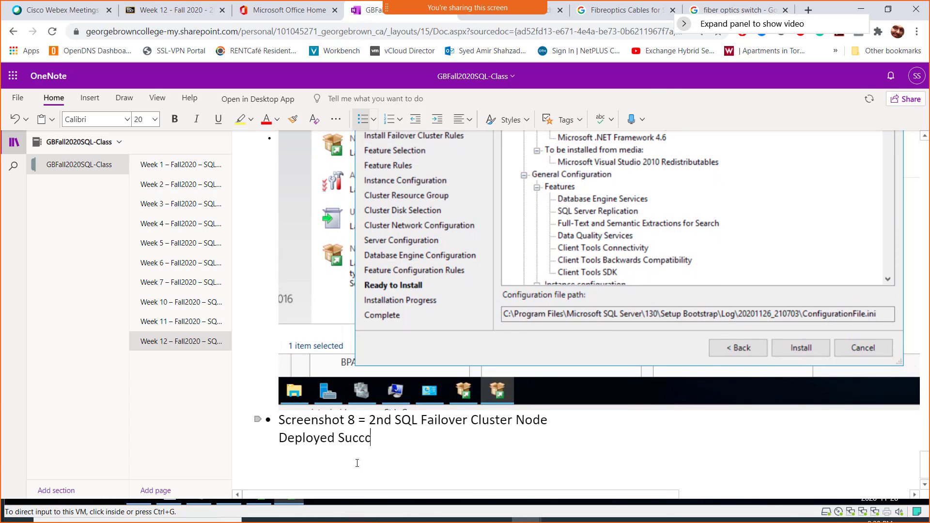
{"action": "type", "text": "essfully"}
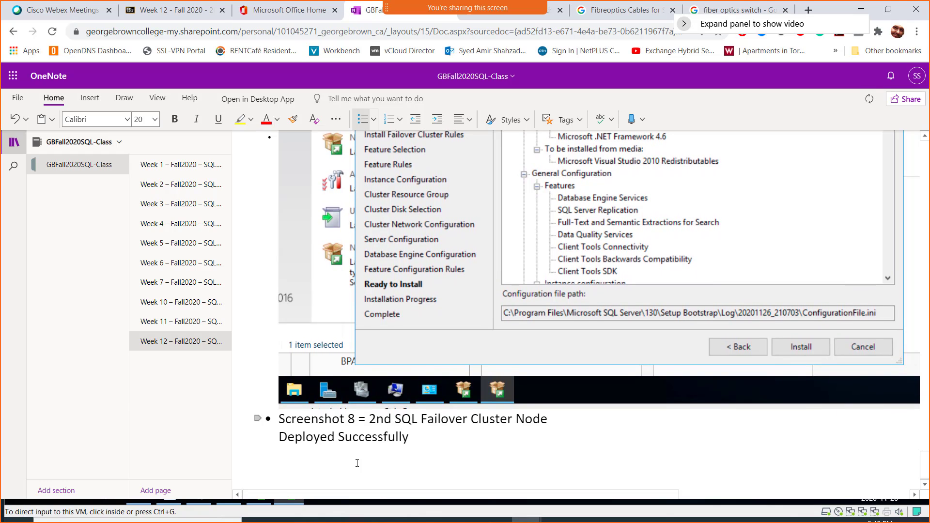
{"action": "key", "text": "Return"}
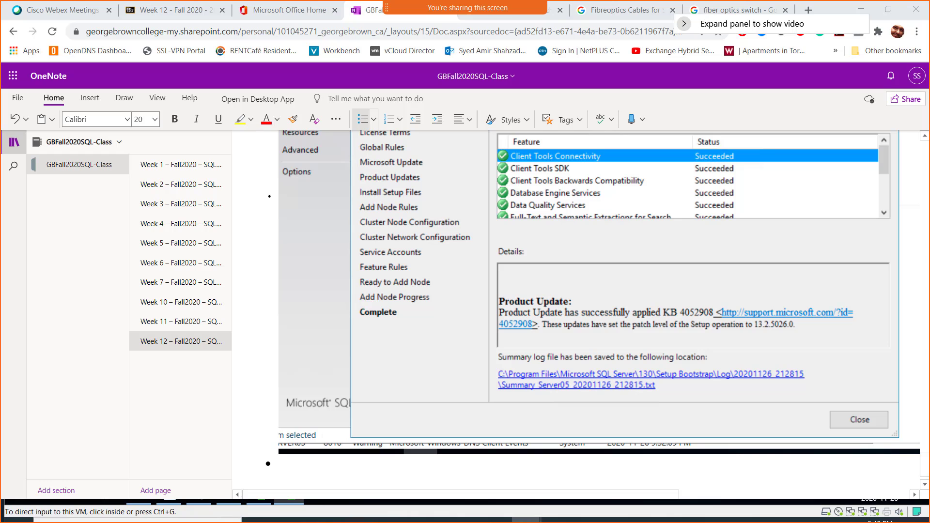
- Return to VMware Workstation and check the SSMS installation progress on Server01 and the completed wizard on Server05
{"action": "key", "text": "alt+Tab"}
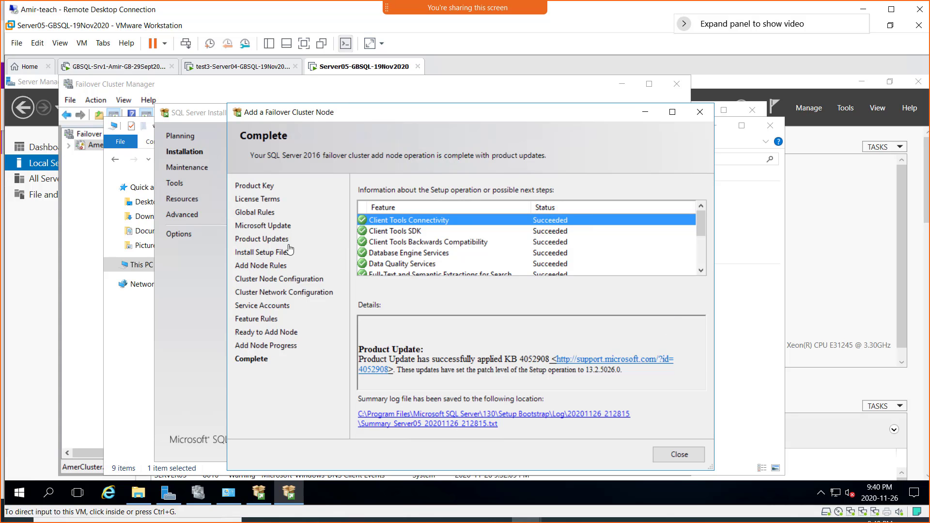
{"action": "left_click", "coordinate": [101, 69]}
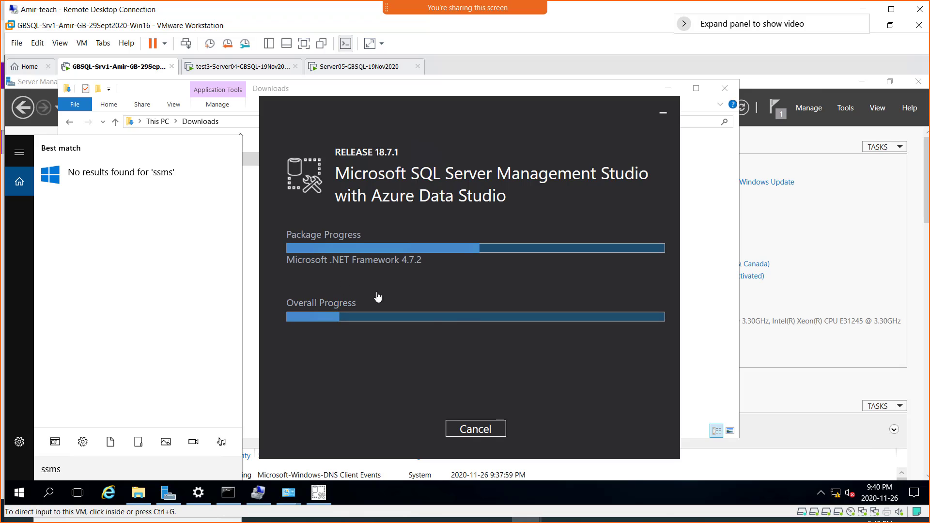
{"action": "left_click", "coordinate": [337, 72]}
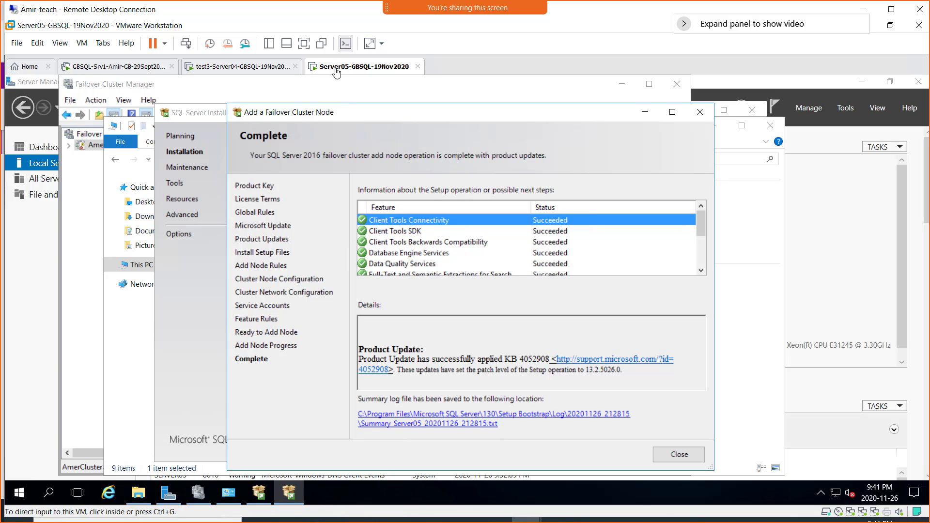
{"action": "left_click", "coordinate": [139, 72]}
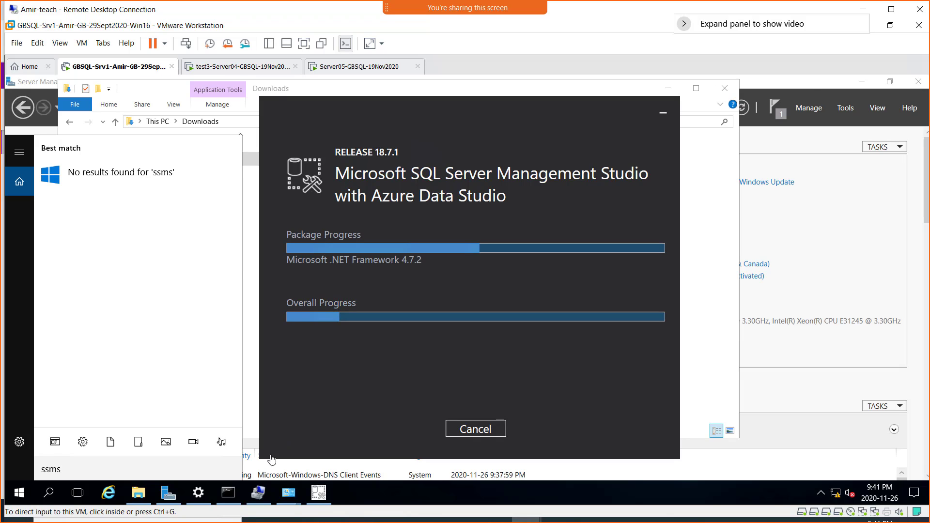
- Enable the Ethernet1 network adapter on Server01 and bring the SSMS installer back to the front
{"action": "left_click", "coordinate": [179, 486]}
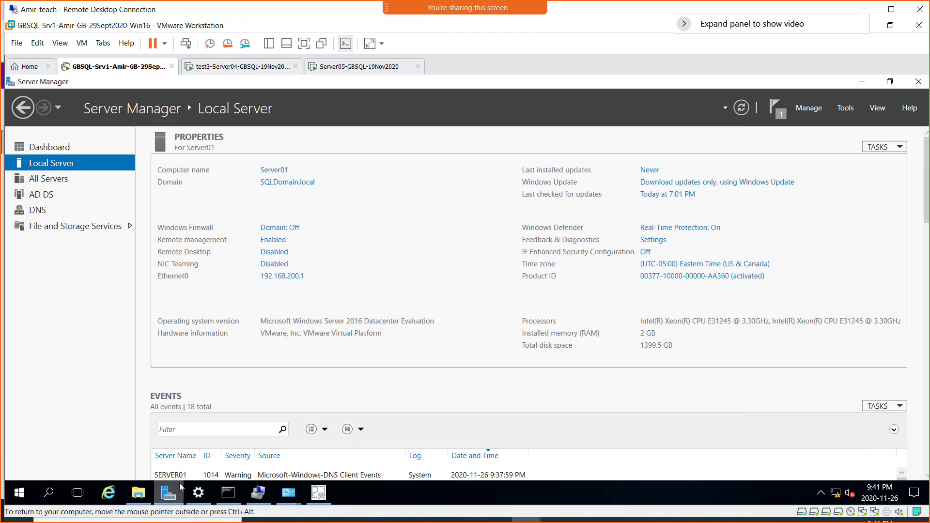
{"action": "left_click", "coordinate": [291, 277]}
{"action": "double_click", "coordinate": [305, 207]}
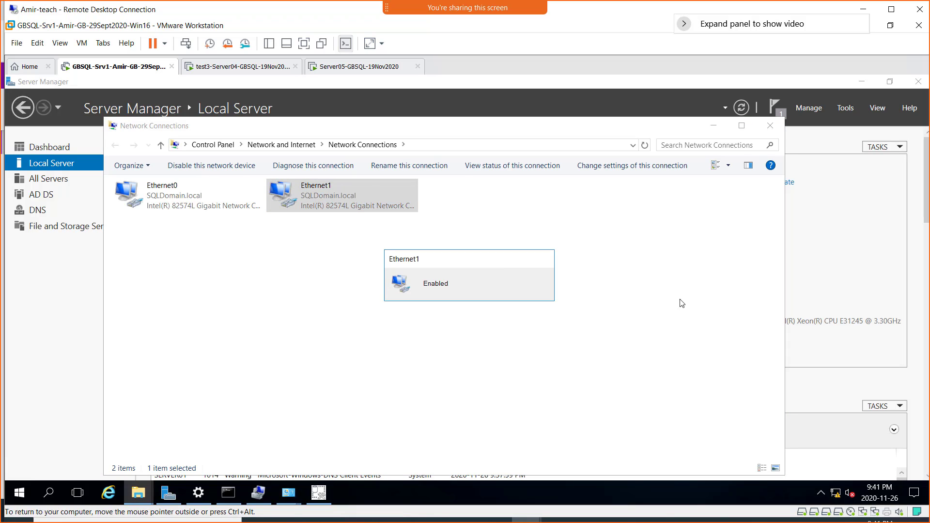
{"action": "left_click", "coordinate": [712, 128]}
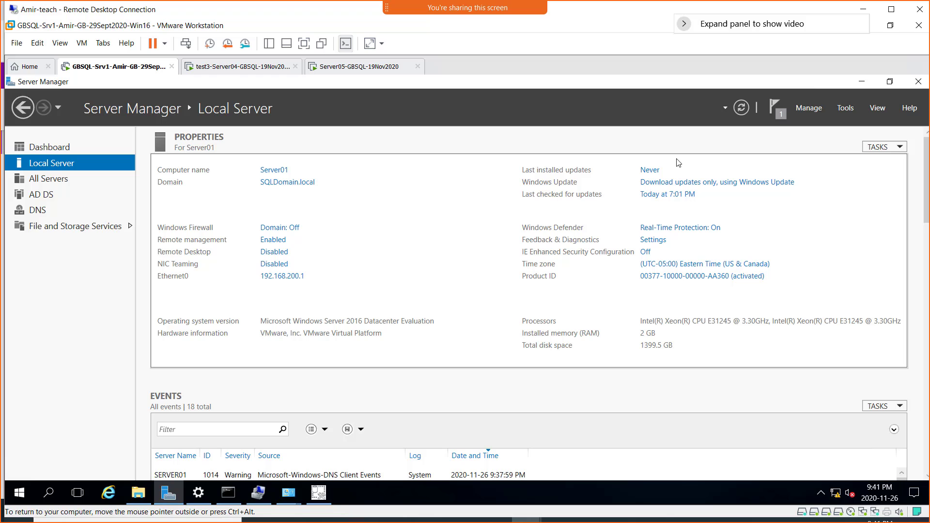
{"action": "left_click", "coordinate": [317, 497]}
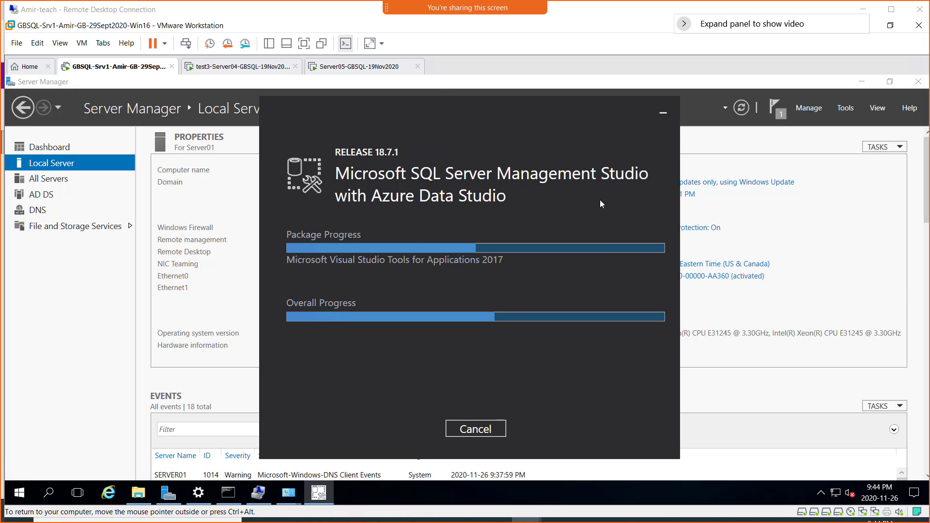
- On Server05, open the network connections from the local server properties and disable the Ethernet2 adapter
{"action": "left_click", "coordinate": [351, 69]}
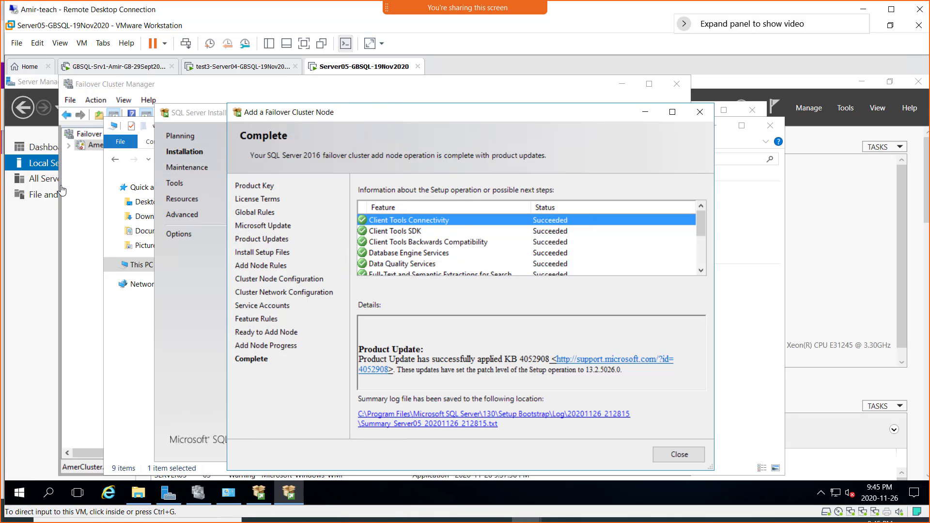
{"action": "left_click", "coordinate": [35, 167]}
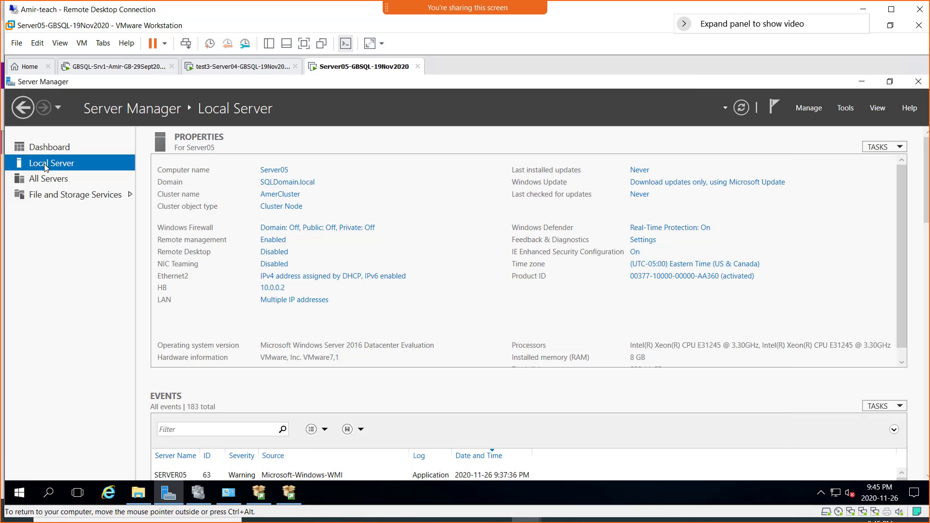
{"action": "left_click", "coordinate": [288, 300]}
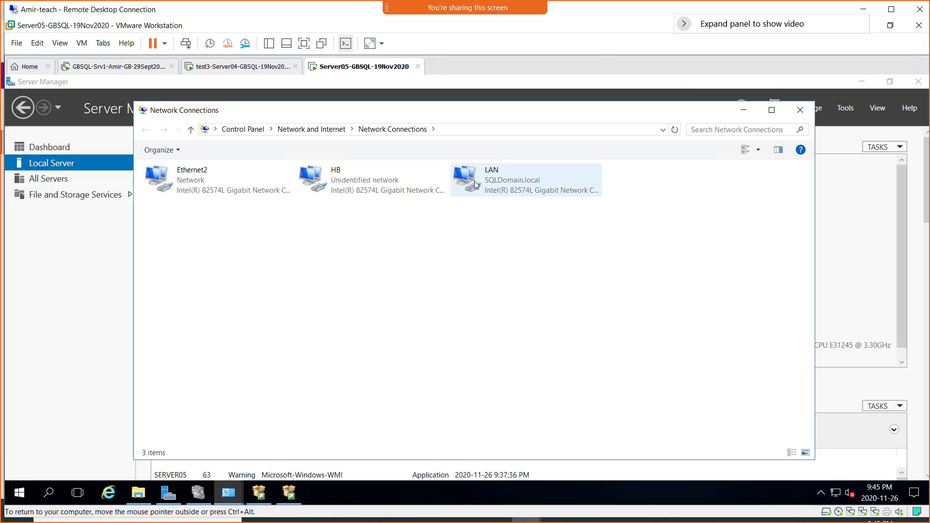
{"action": "right_click", "coordinate": [177, 184]}
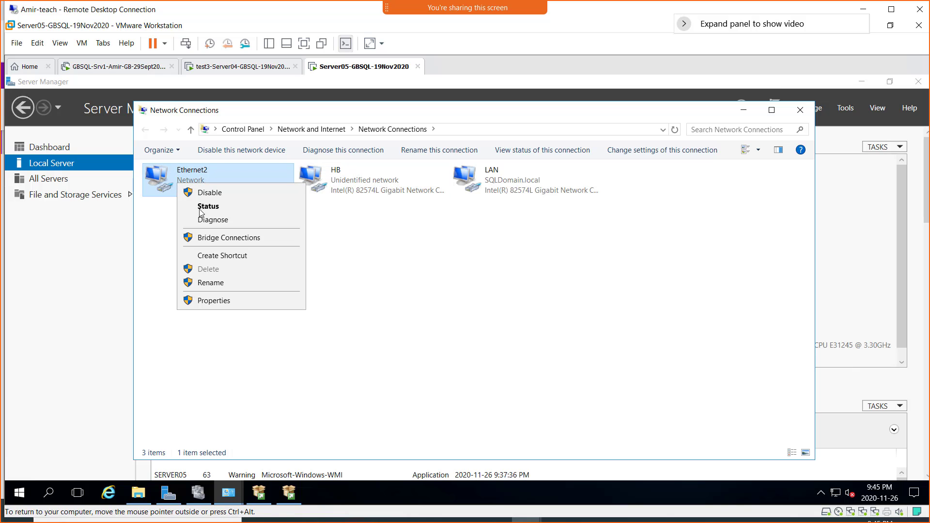
{"action": "left_click", "coordinate": [213, 195]}
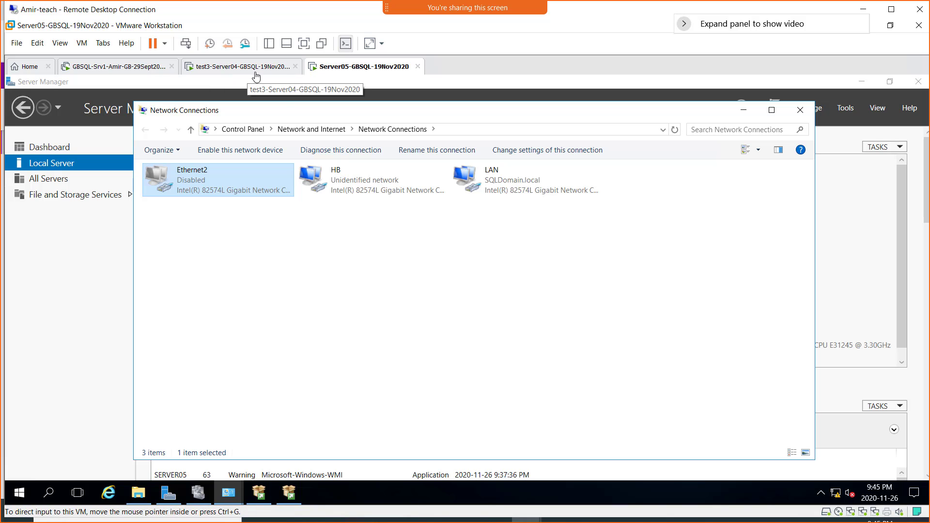
- On Server04, open the network connections from the local server properties and disable the Ethernet2 adapter
{"action": "left_click", "coordinate": [236, 74]}
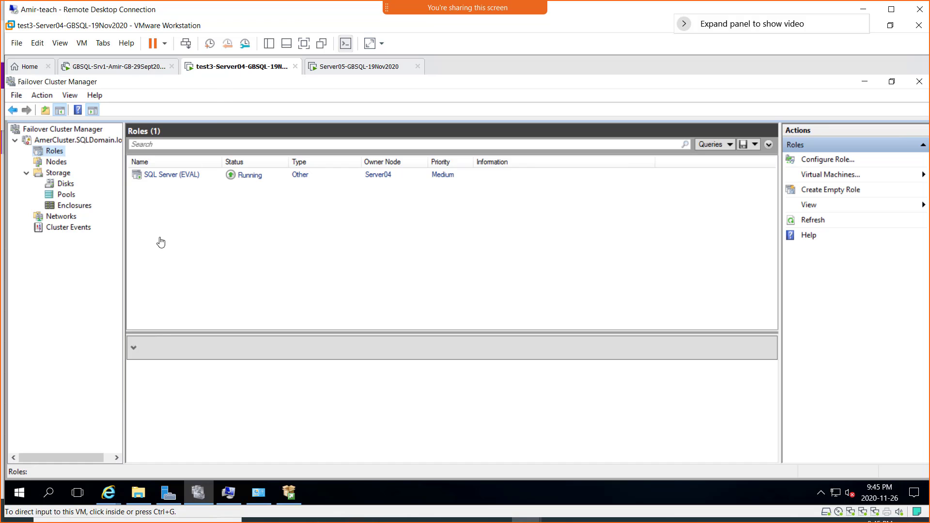
{"action": "left_click", "coordinate": [169, 493]}
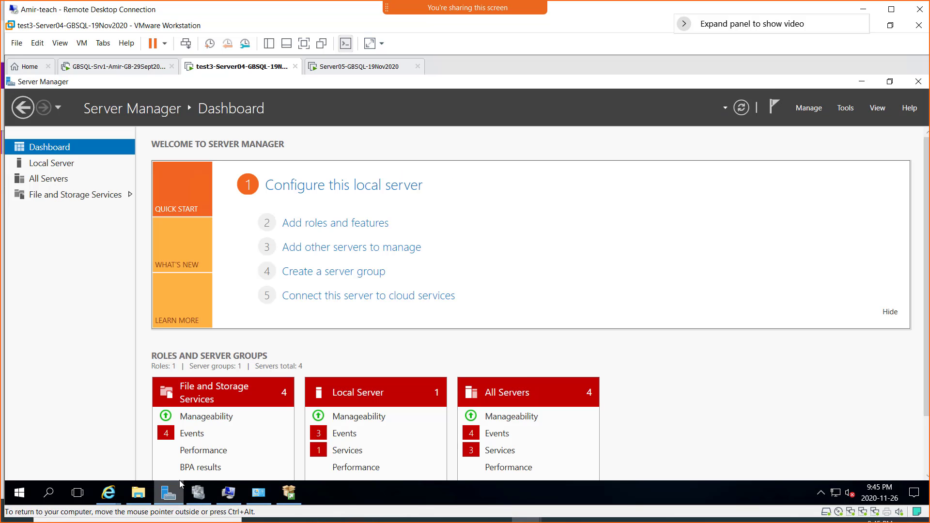
{"action": "left_click", "coordinate": [64, 163]}
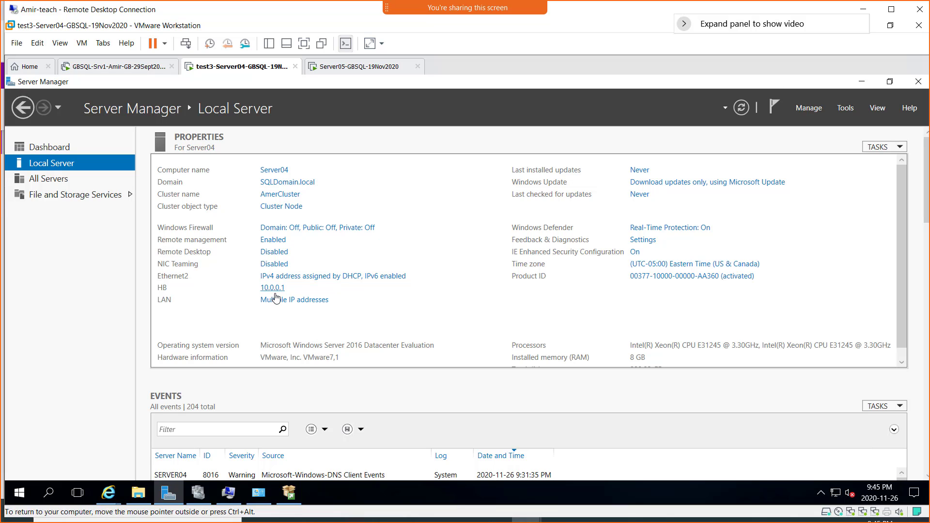
{"action": "left_click", "coordinate": [289, 277]}
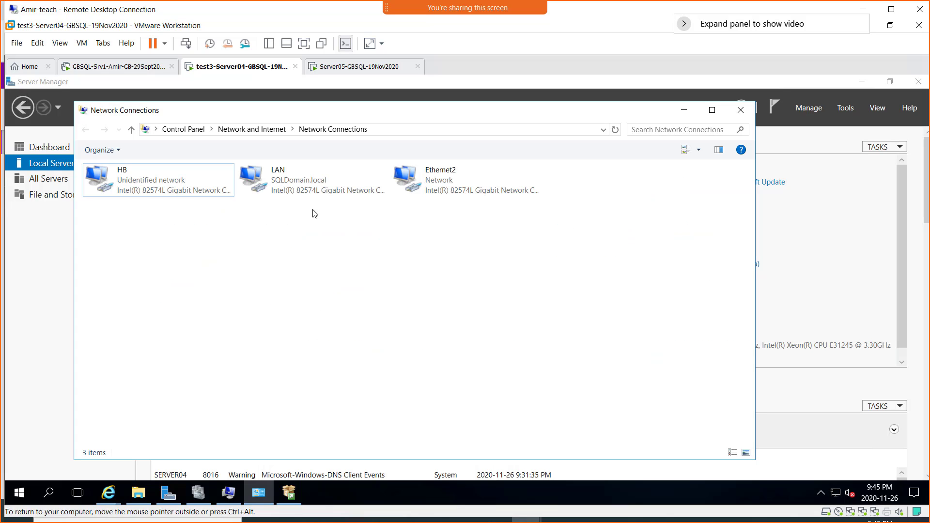
{"action": "right_click", "coordinate": [441, 172]}
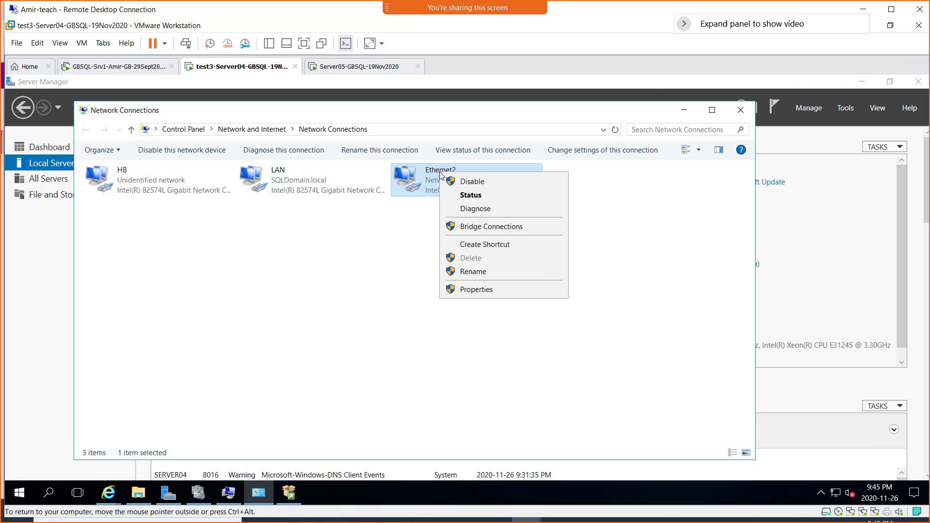
{"action": "left_click", "coordinate": [467, 181]}
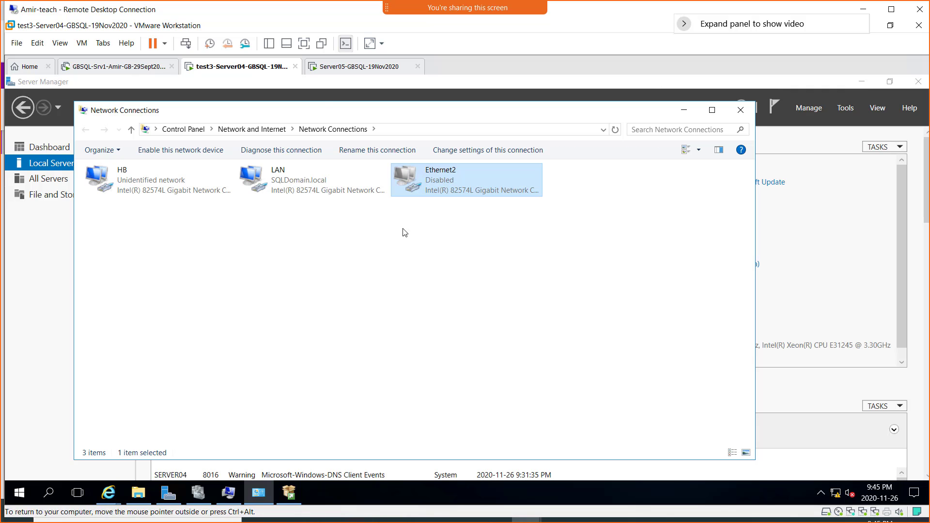
- On Server01, close the SSMS installer without restarting and disable the Ethernet1 network adapter
{"action": "left_click", "coordinate": [336, 68]}
{"action": "left_click", "coordinate": [245, 66]}
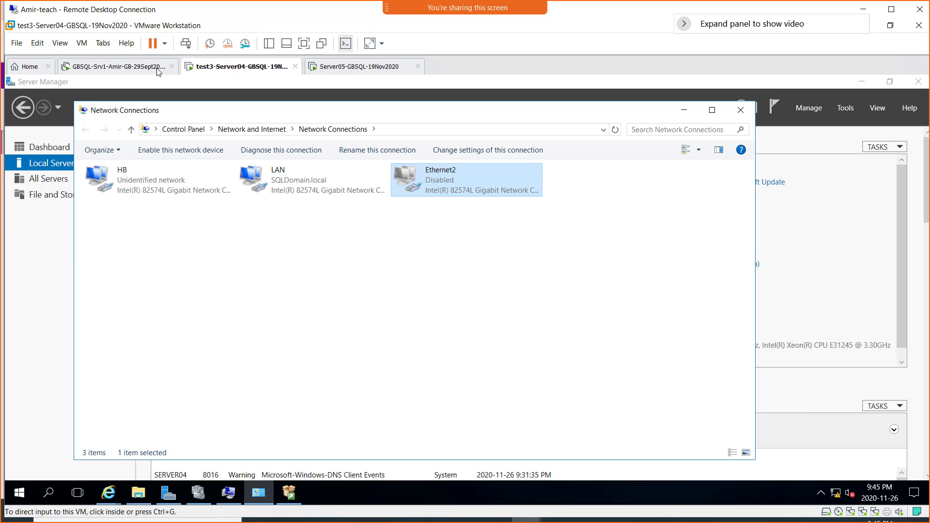
{"action": "left_click", "coordinate": [118, 68]}
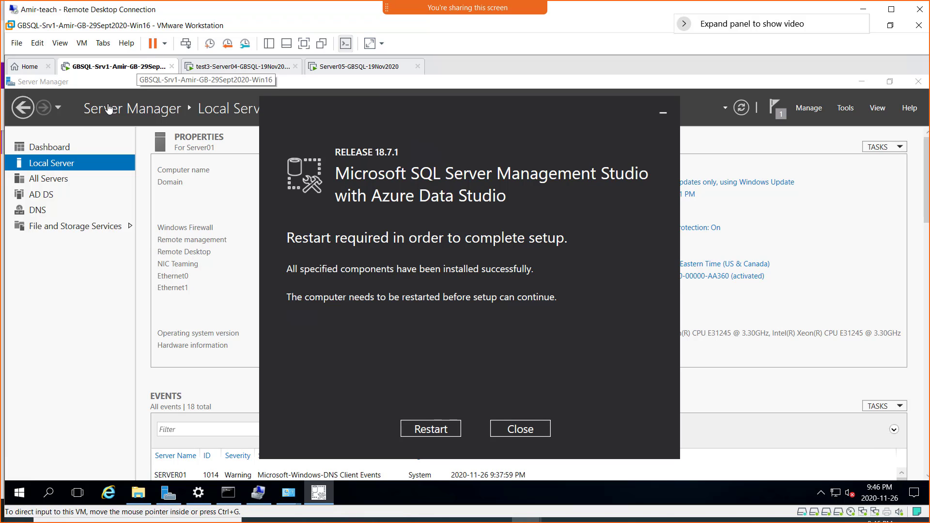
{"action": "left_click", "coordinate": [58, 167]}
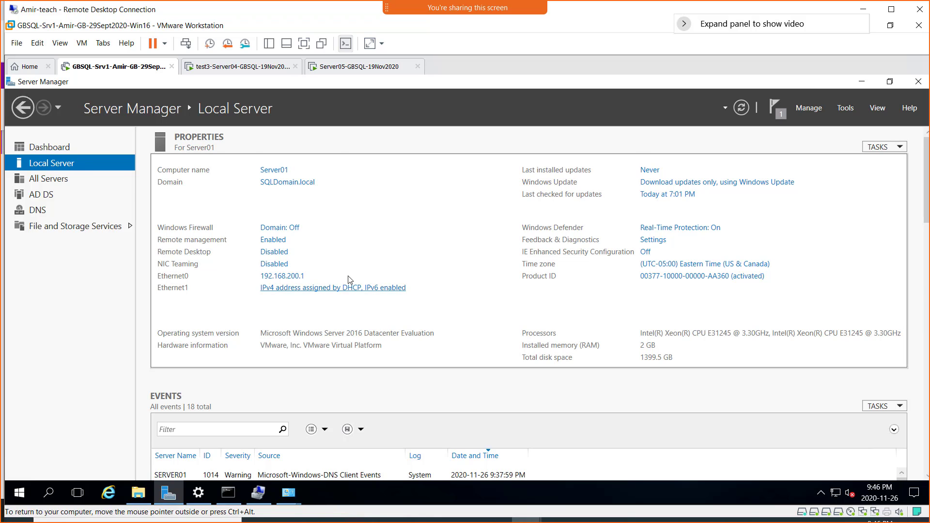
{"action": "left_click", "coordinate": [330, 289]}
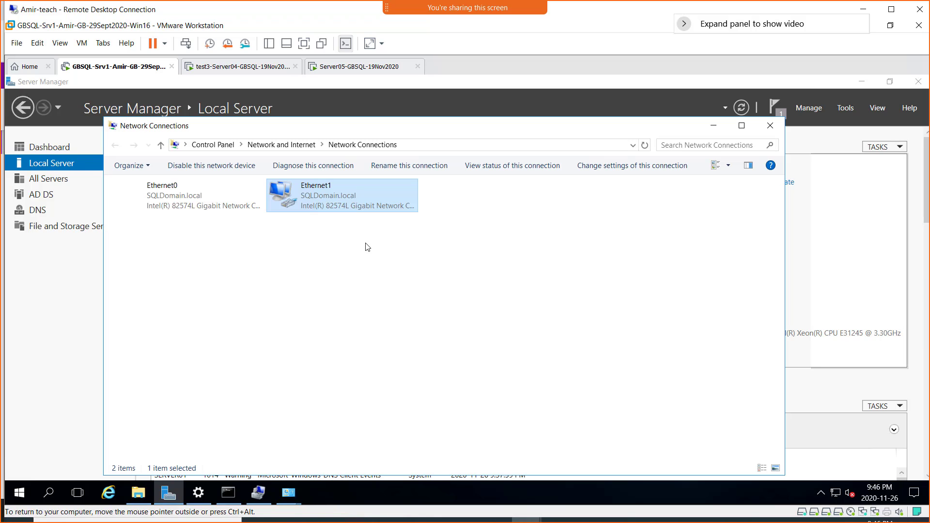
{"action": "right_click", "coordinate": [324, 198]}
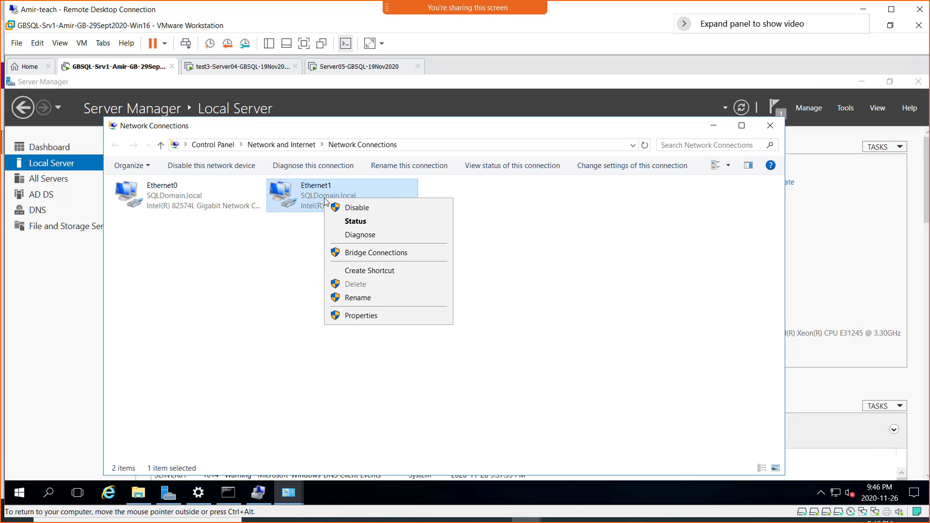
{"action": "left_click", "coordinate": [354, 209]}
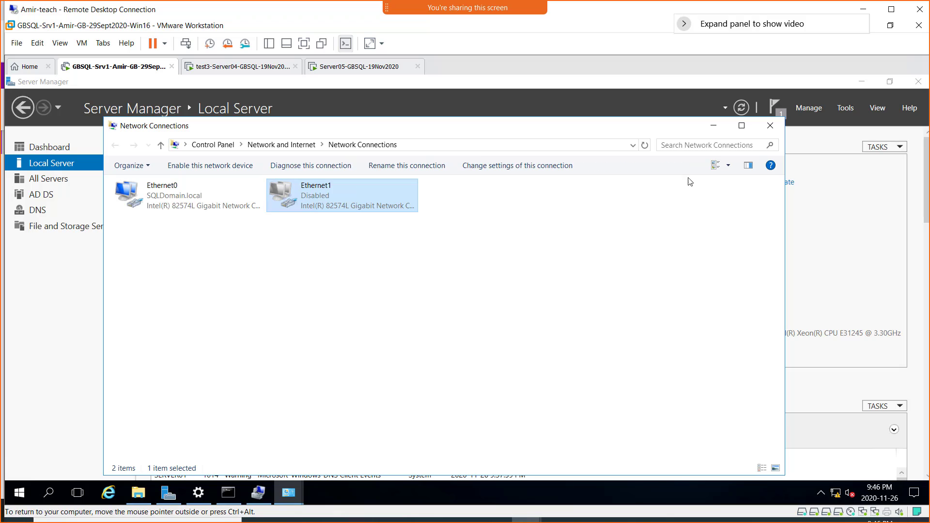
{"action": "left_click", "coordinate": [713, 130]}
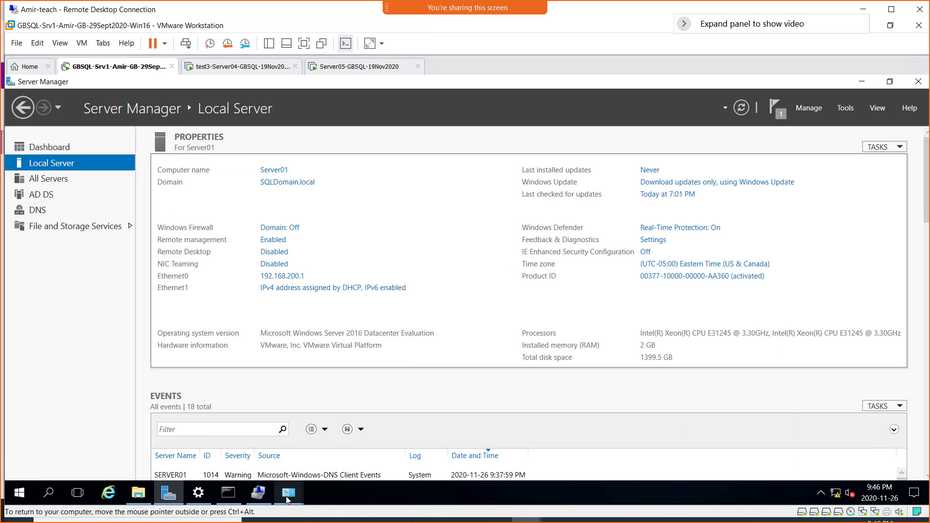
- Search Windows on Server01 for "ssms" and launch Microsoft SQL Server Management Studio 18
{"action": "left_click", "coordinate": [49, 494]}
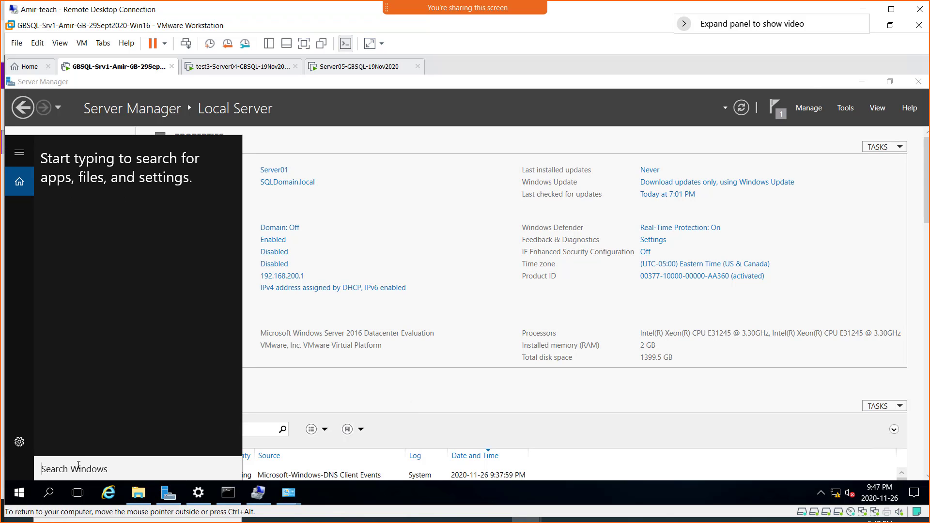
{"action": "type", "text": "ssms"}
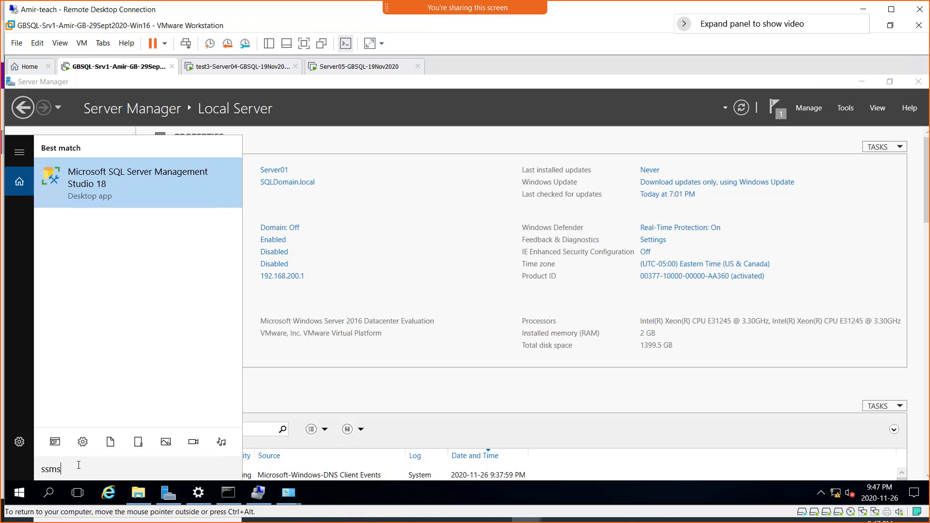
{"action": "left_click", "coordinate": [106, 185]}
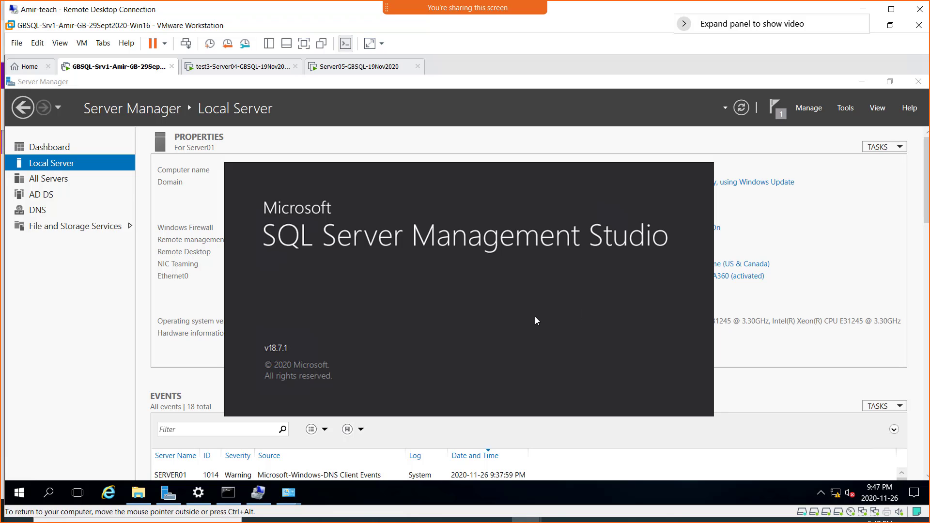
- On Server04, bring up Failover Cluster Manager and check the AmerCluster summary for its current host server
{"action": "left_click", "coordinate": [247, 69]}
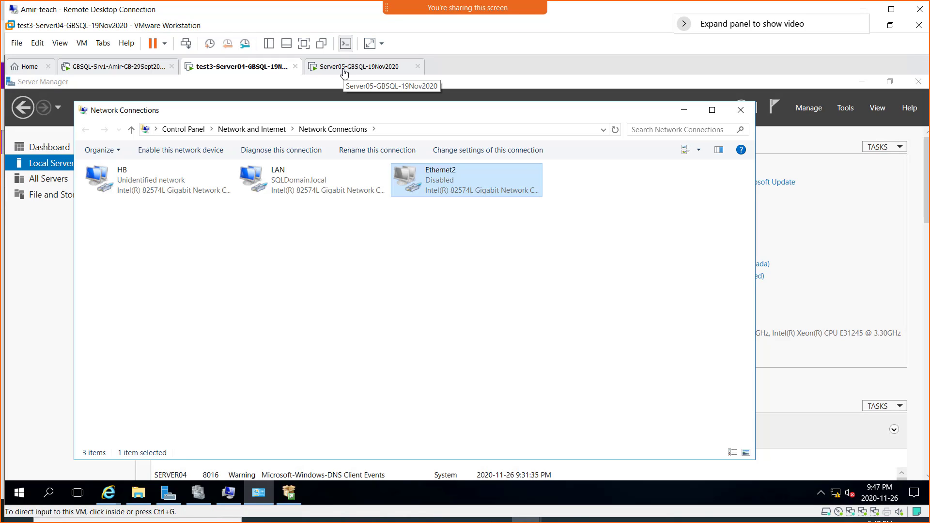
{"action": "left_click", "coordinate": [198, 493]}
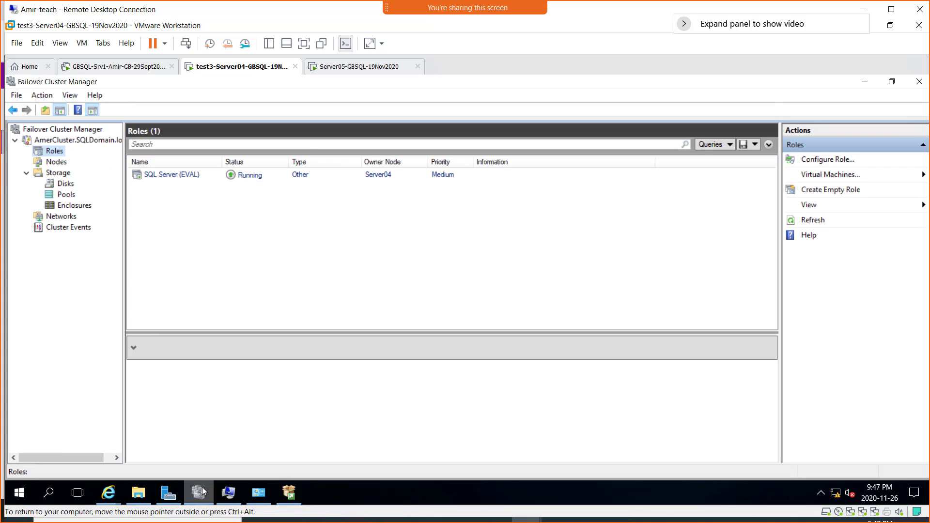
{"action": "left_click", "coordinate": [81, 145]}
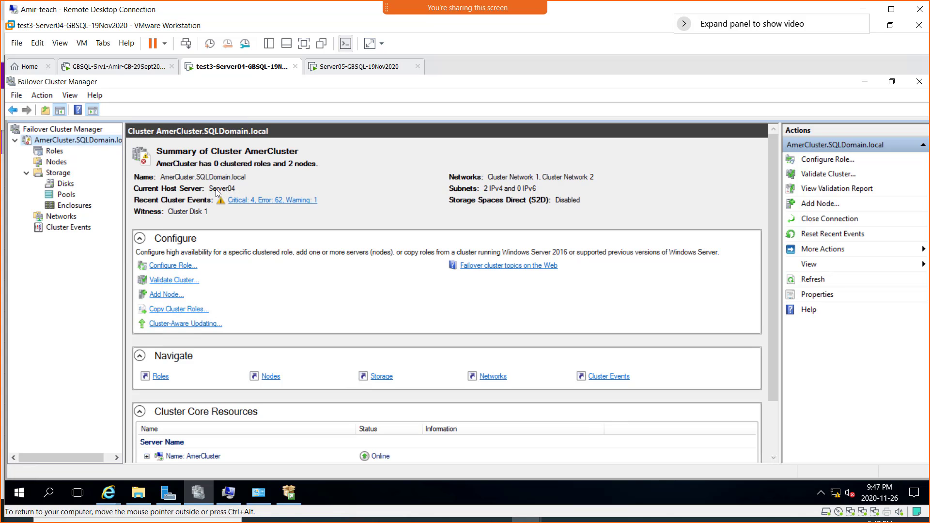
{"action": "left_click", "coordinate": [342, 68]}
{"action": "left_click", "coordinate": [245, 69]}
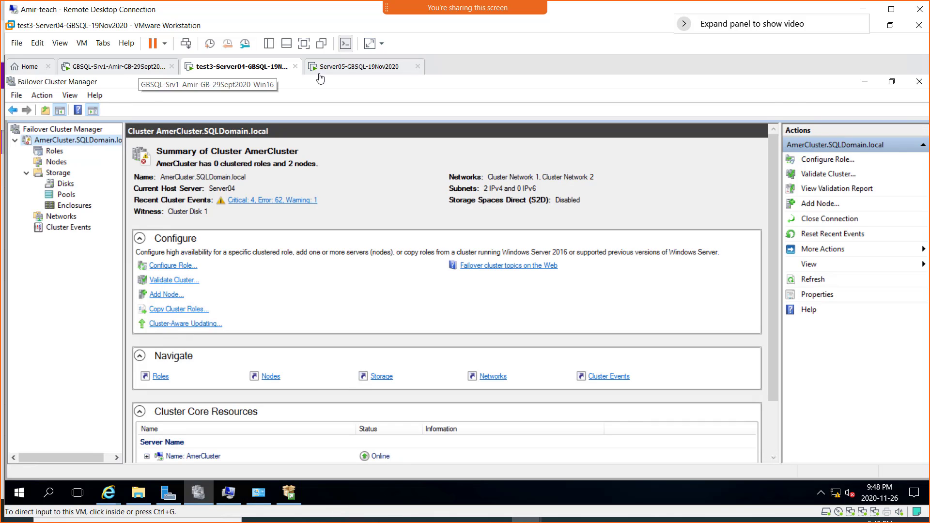
- On Server05, close and reopen Failover Cluster Manager, and display the updated AmerCluster summary
{"action": "left_click", "coordinate": [356, 71]}
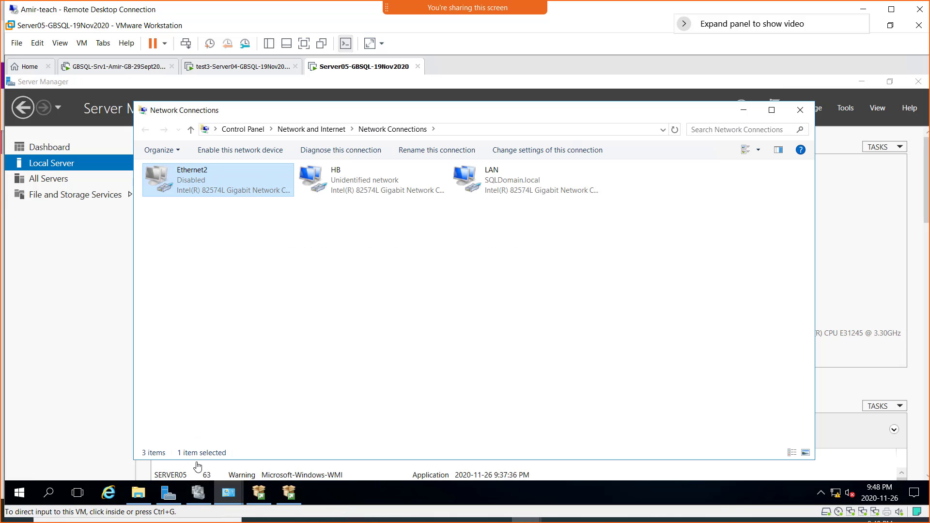
{"action": "left_click", "coordinate": [197, 493]}
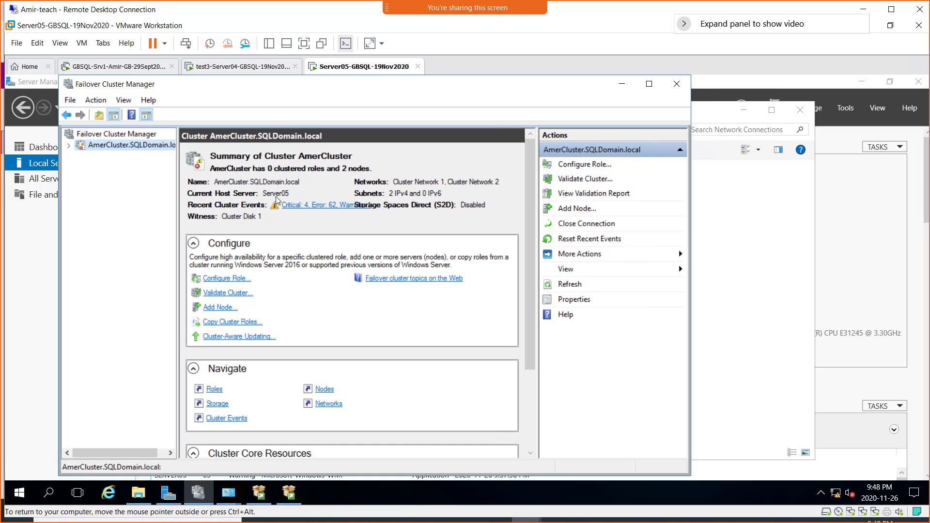
{"action": "left_click", "coordinate": [677, 86]}
{"action": "left_click", "coordinate": [851, 110]}
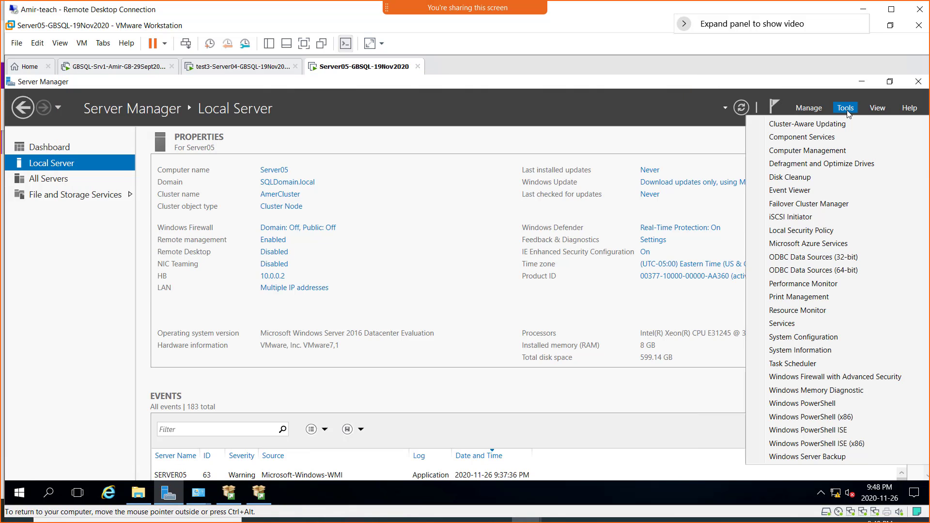
{"action": "left_click", "coordinate": [822, 205]}
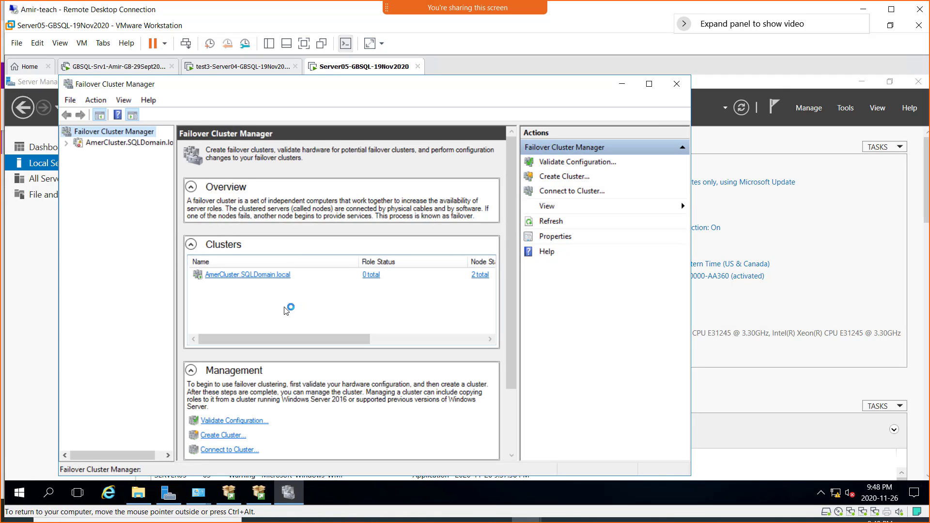
{"action": "left_click", "coordinate": [120, 144]}
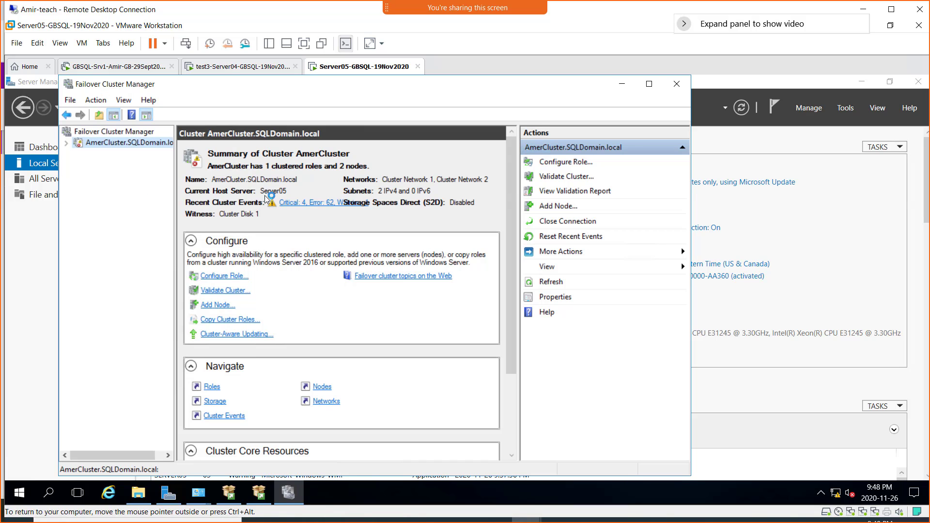
- Refresh the AmerCluster summary on Server04 and compare it with the one on Server05
{"action": "left_click", "coordinate": [229, 68]}
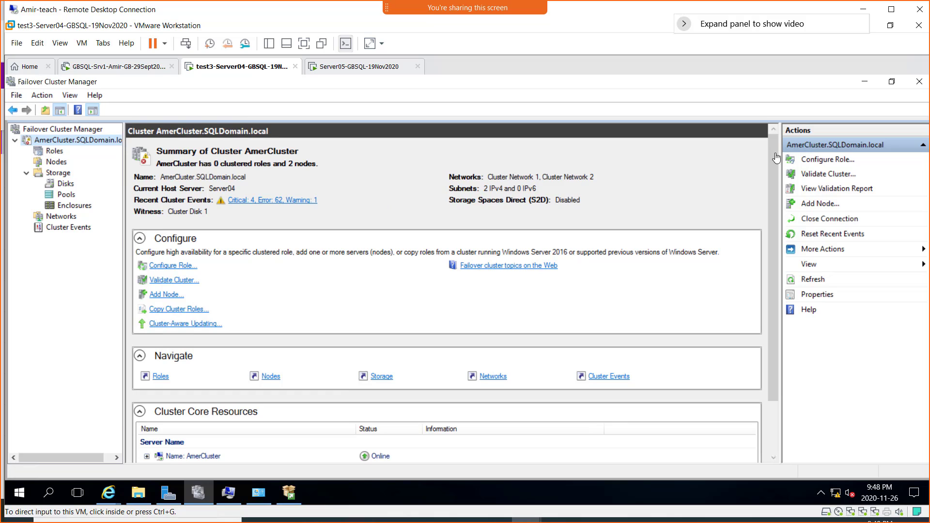
{"action": "right_click", "coordinate": [87, 141]}
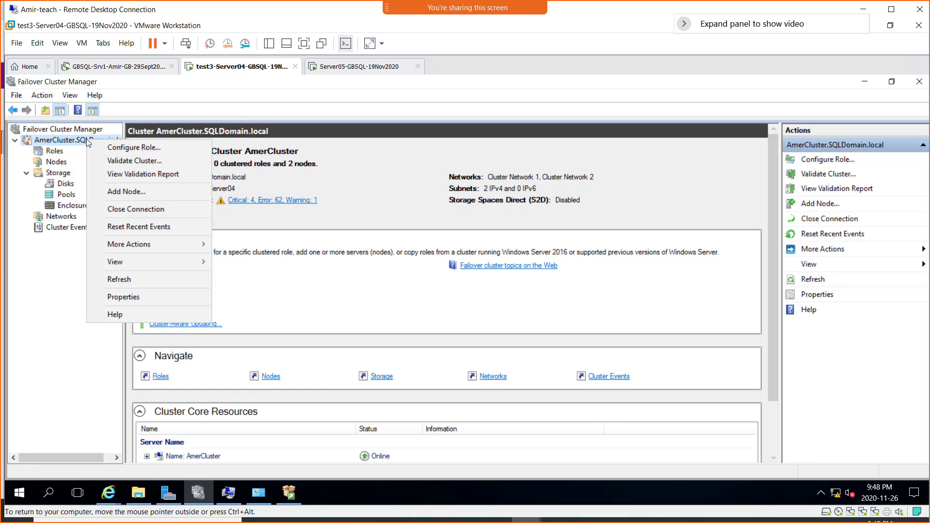
{"action": "left_click", "coordinate": [134, 278]}
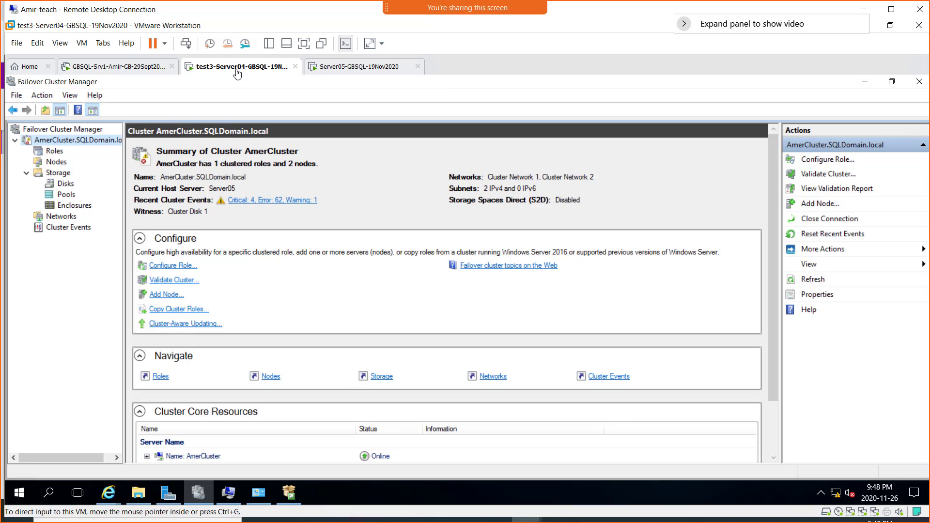
{"action": "left_click", "coordinate": [346, 68]}
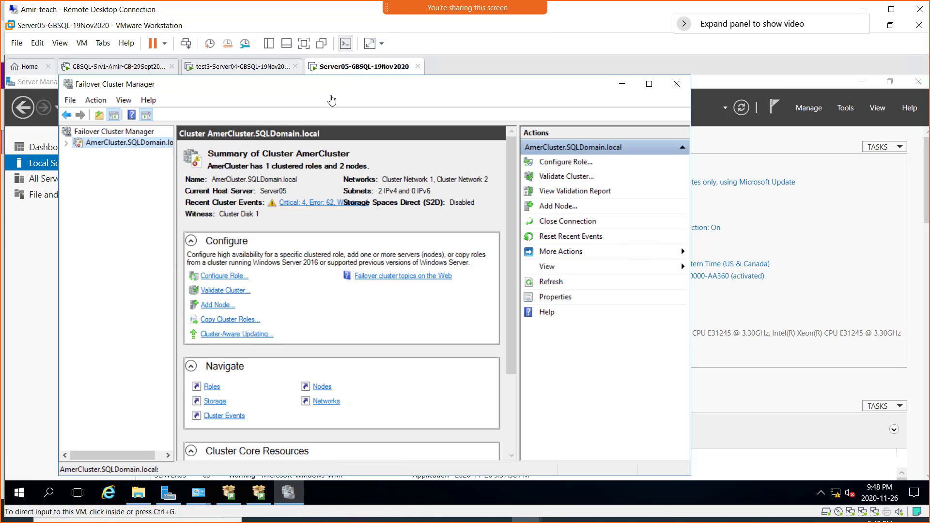
- Switch to the Server01 virtual machine and decline to keep showing the SSMS package load error
{"action": "left_click", "coordinate": [103, 67]}
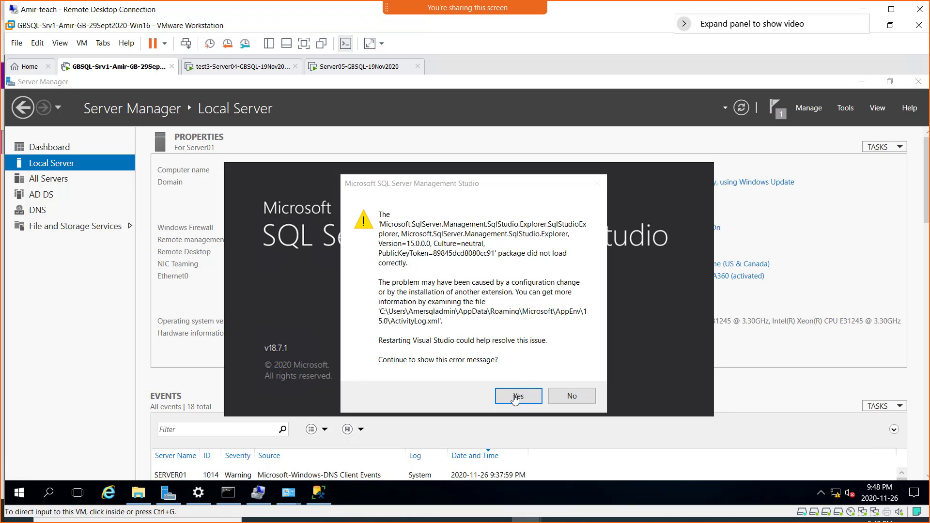
{"action": "left_click", "coordinate": [565, 399]}
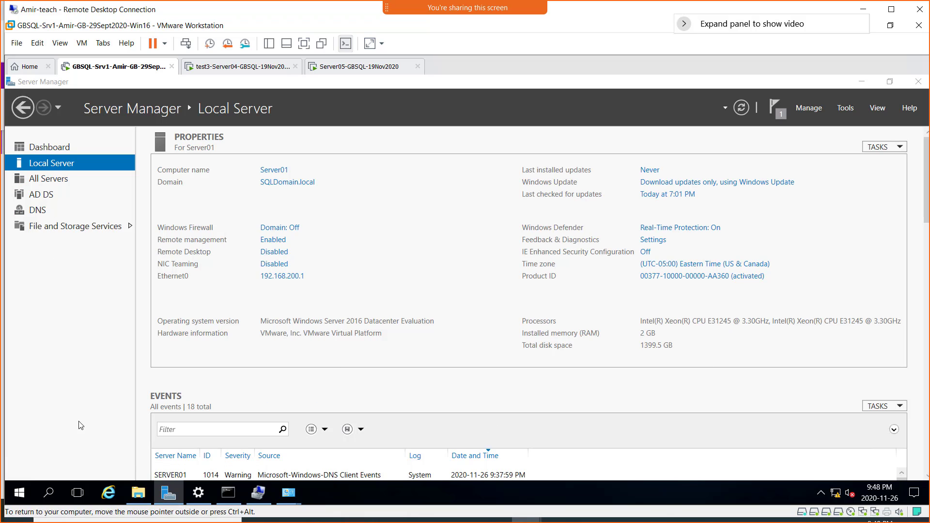
{"action": "right_click", "coordinate": [25, 494]}
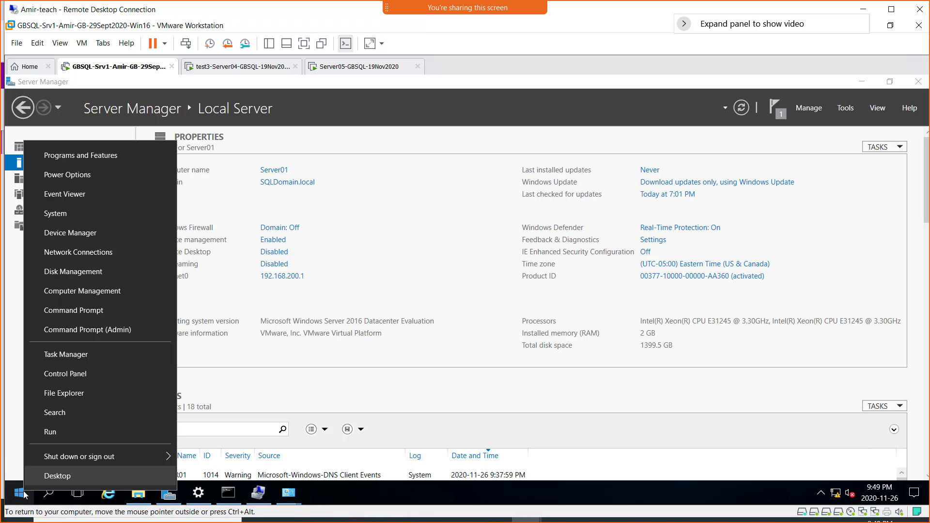
{"action": "mouse_move", "coordinate": [127, 461]}
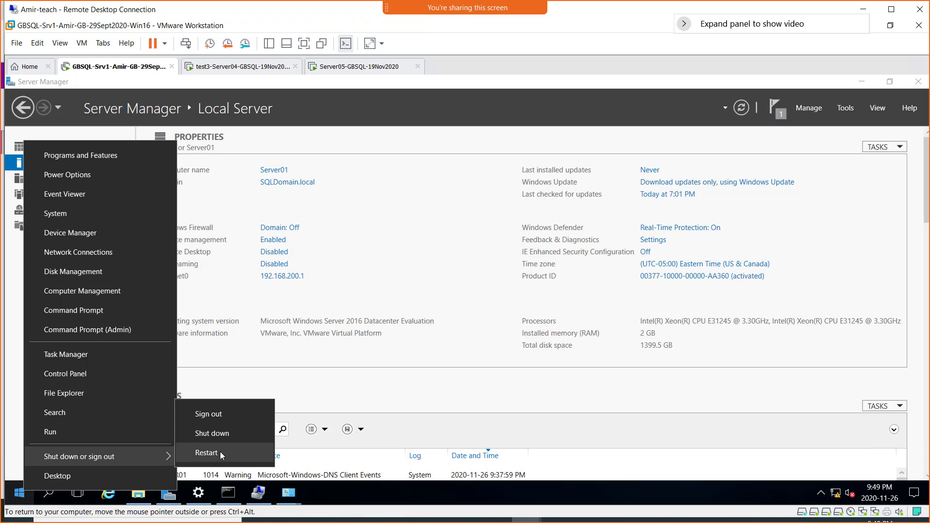
{"action": "left_click", "coordinate": [221, 456]}
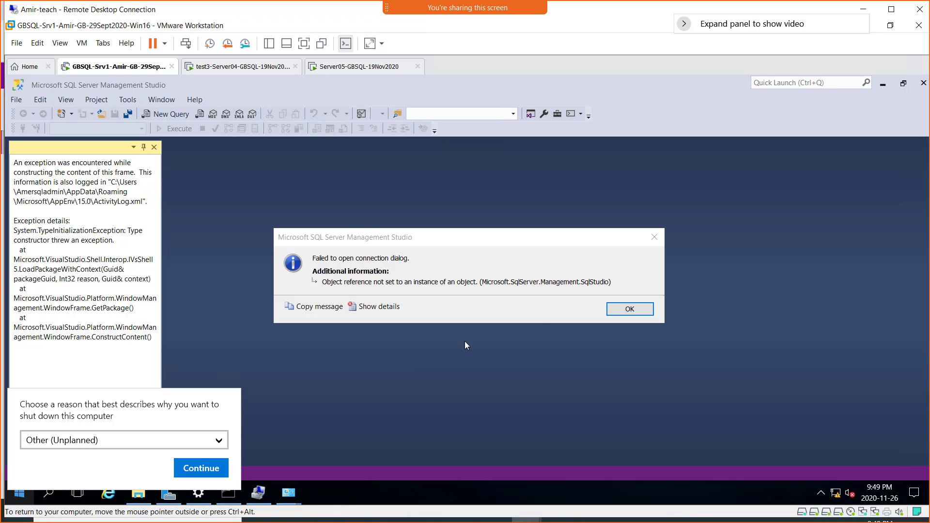
- Dismiss the SSMS connection dialog error and restart Server01 with the reason Other (Unplanned), forcing the open apps to close
{"action": "left_click", "coordinate": [621, 309]}
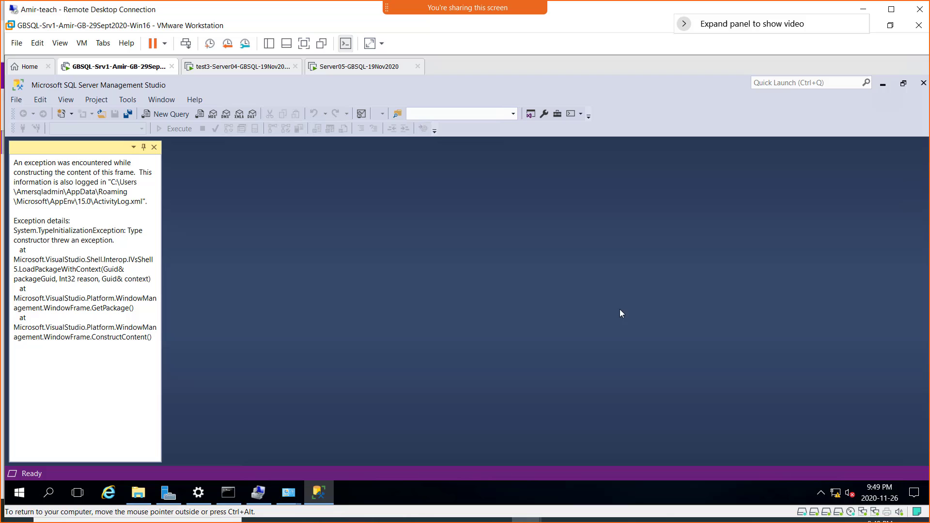
{"action": "right_click", "coordinate": [19, 492]}
{"action": "mouse_move", "coordinate": [103, 459]}
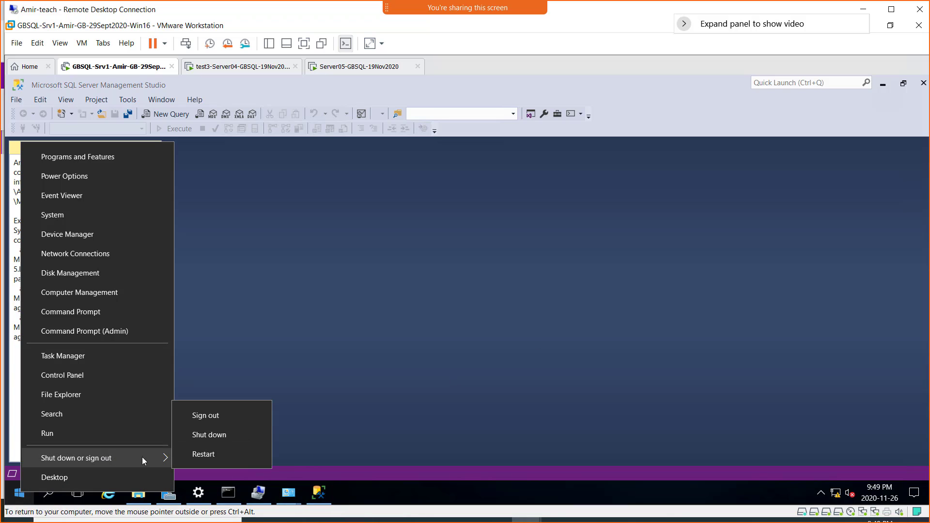
{"action": "left_click", "coordinate": [205, 456]}
{"action": "left_click", "coordinate": [201, 469]}
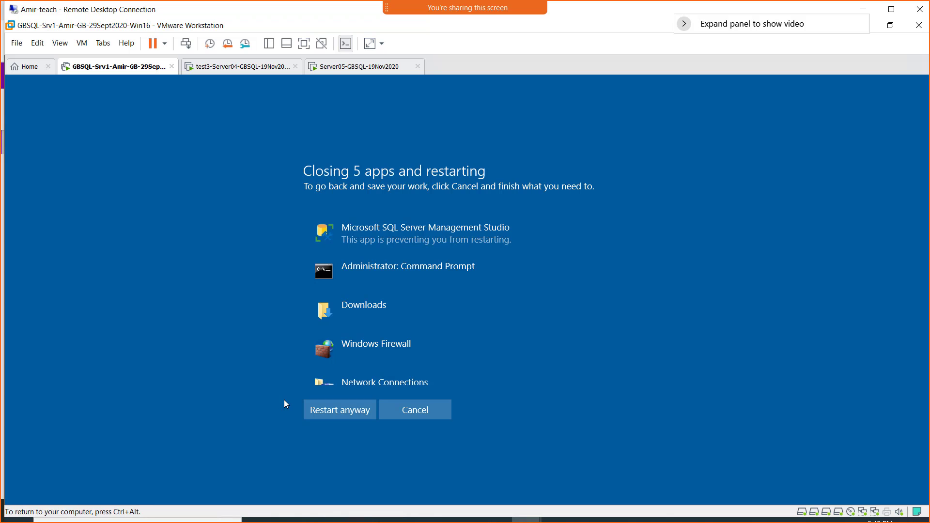
{"action": "left_click", "coordinate": [332, 409]}
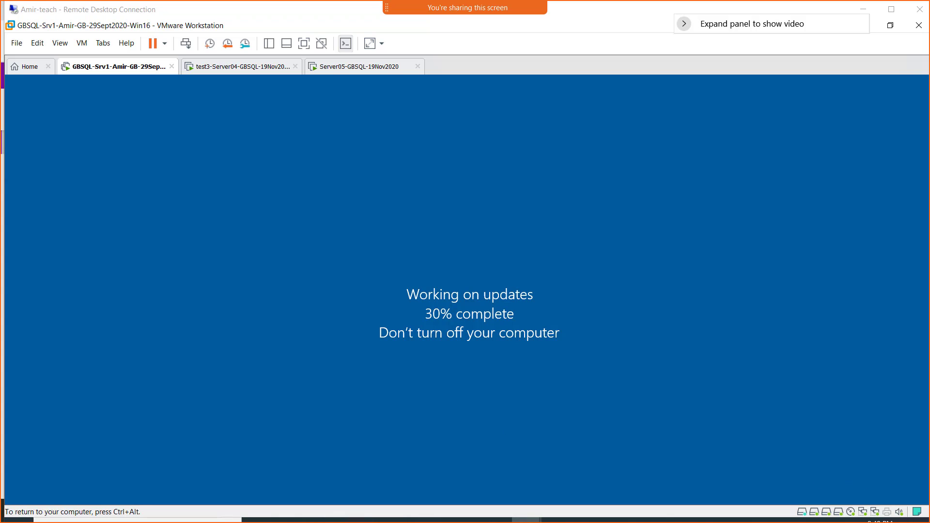
- Switch to the Paint cluster diagram, commit the SSMS text note, and activate the rectangular Select tool
{"action": "key", "text": "alt+Tab"}
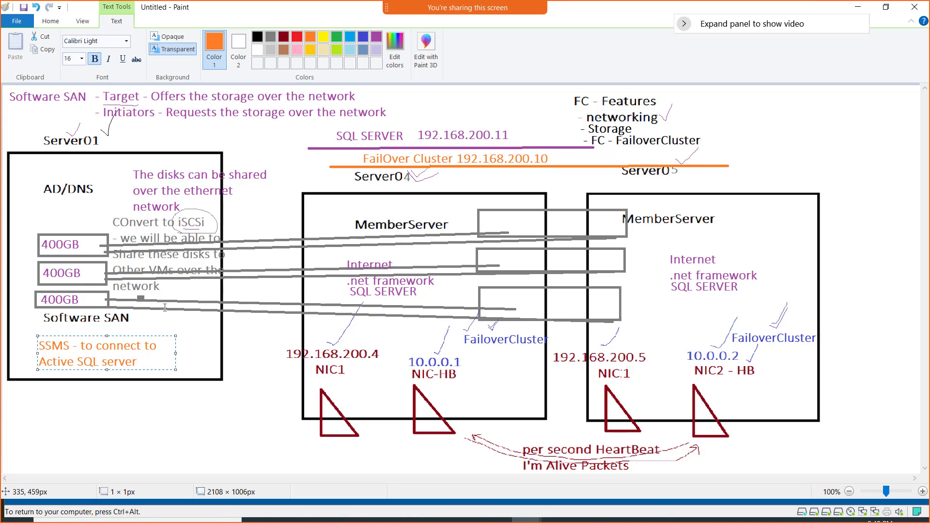
{"action": "left_click", "coordinate": [145, 93]}
{"action": "left_click", "coordinate": [138, 41]}
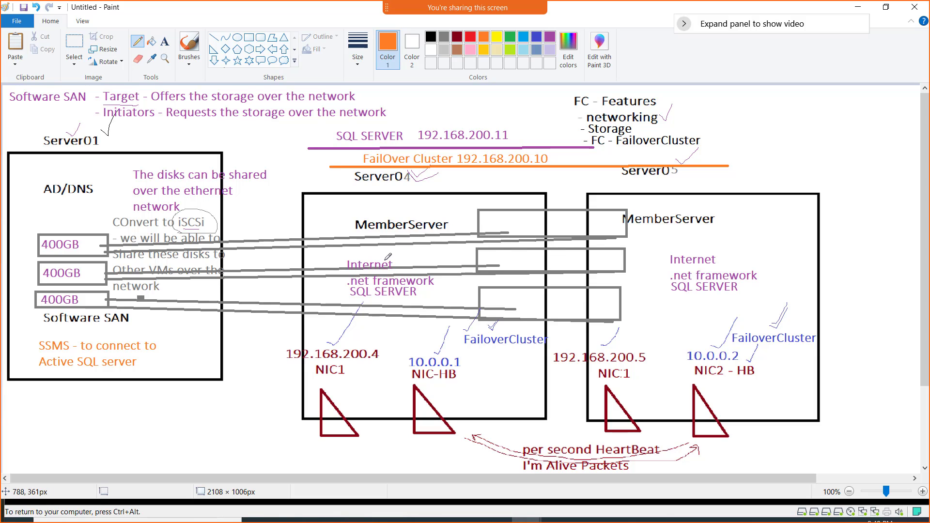
{"action": "left_click", "coordinate": [74, 43]}
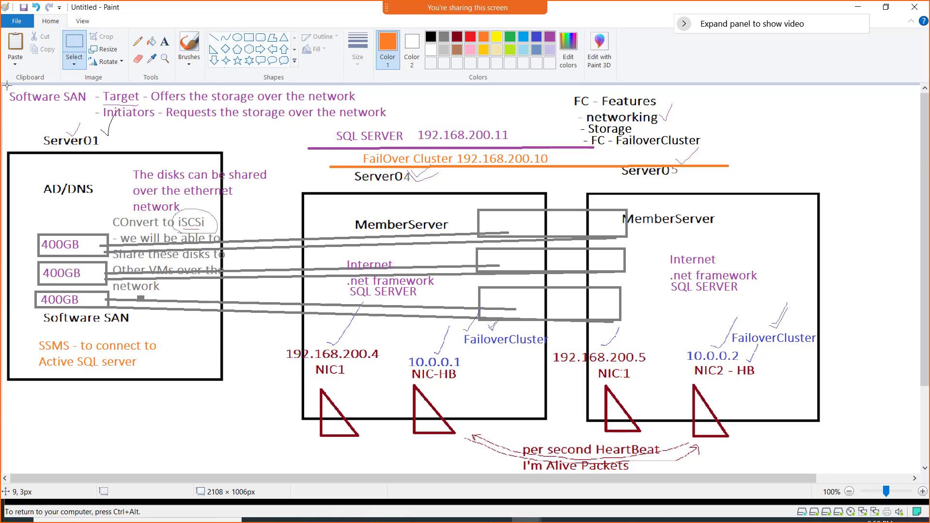